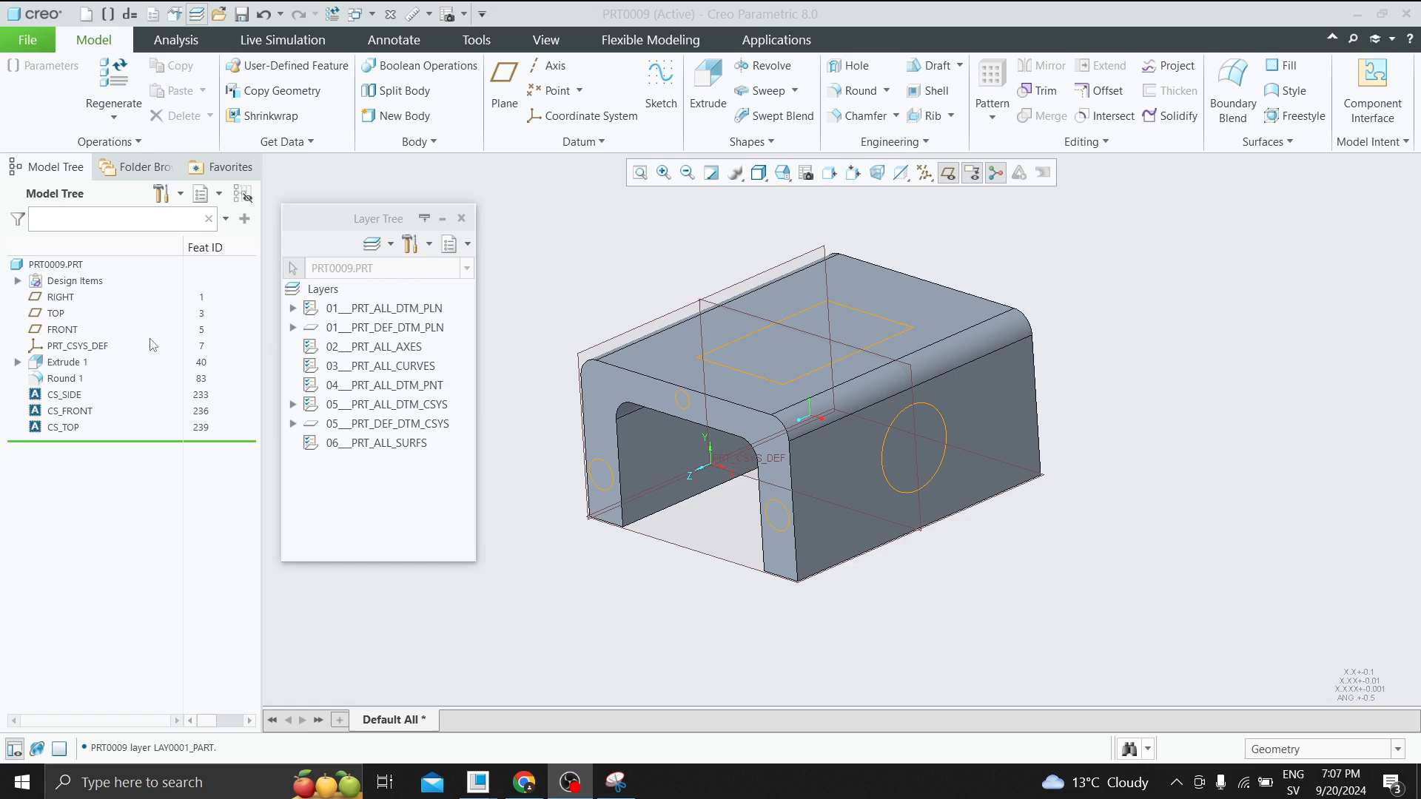
Highlight the CS_SIDE, CS_FRONT and CS_TOP annotation features one after another to locate them on the part.
left_click(71, 396)
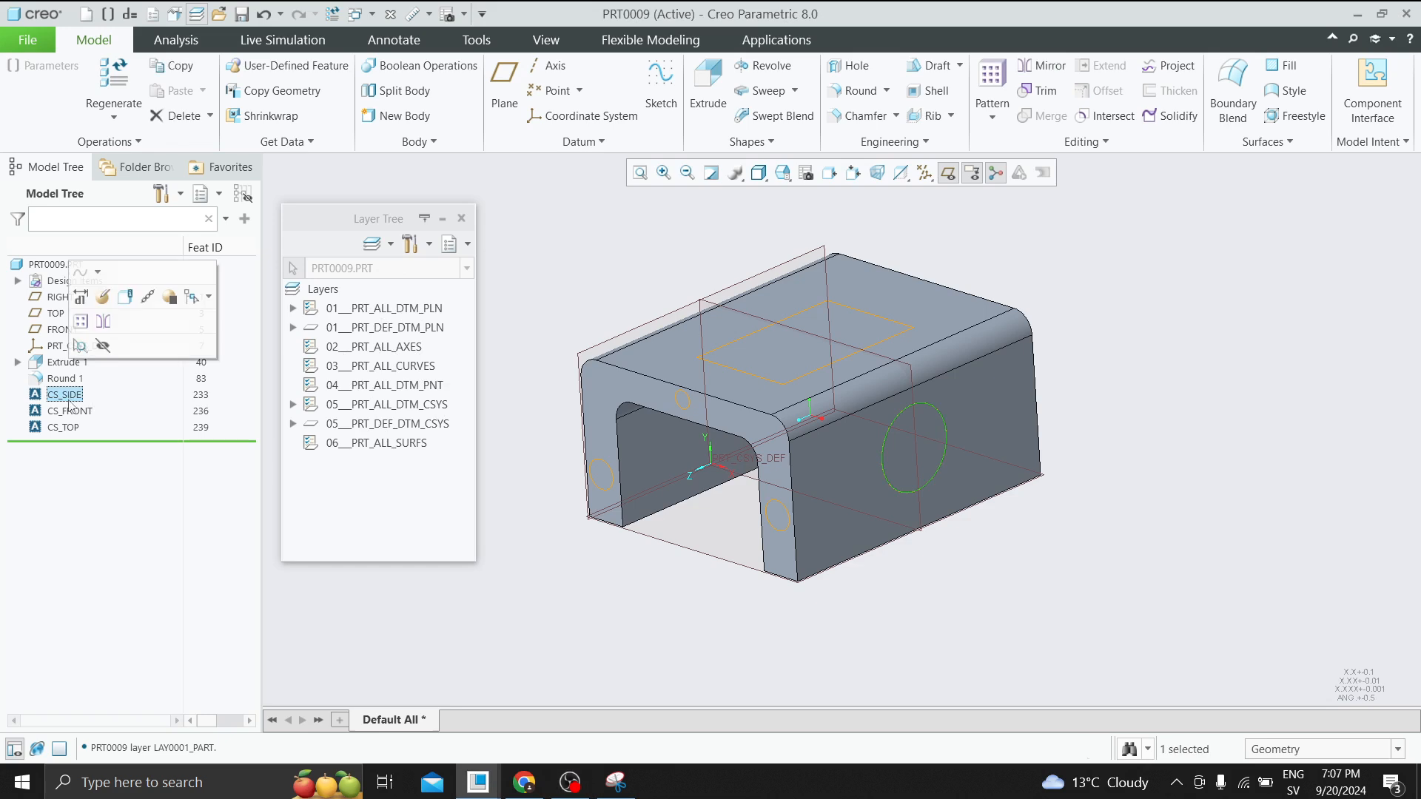
left_click(74, 412)
left_click(74, 429)
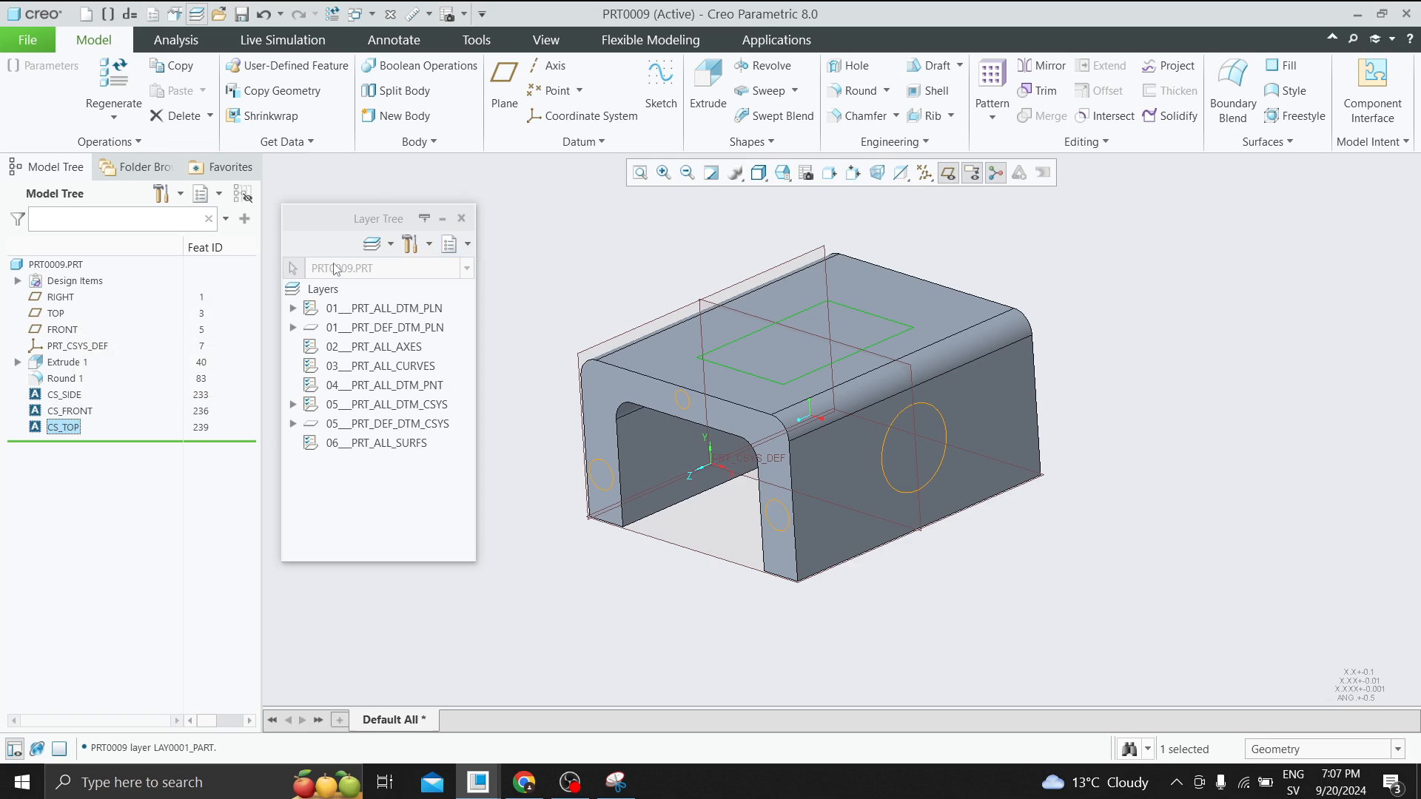
Turn the Layer Tree display off and back on.
left_click(467, 245)
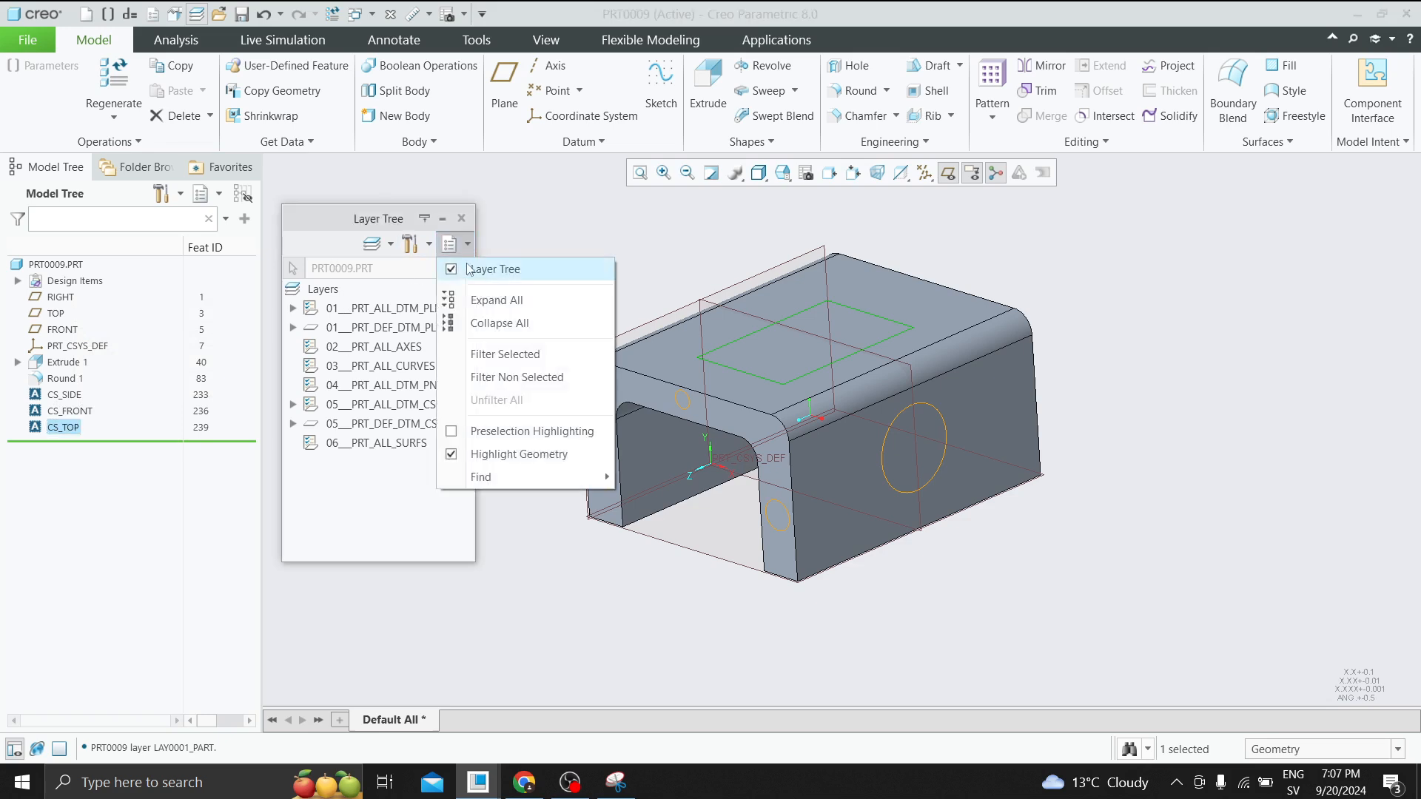
left_click(457, 271)
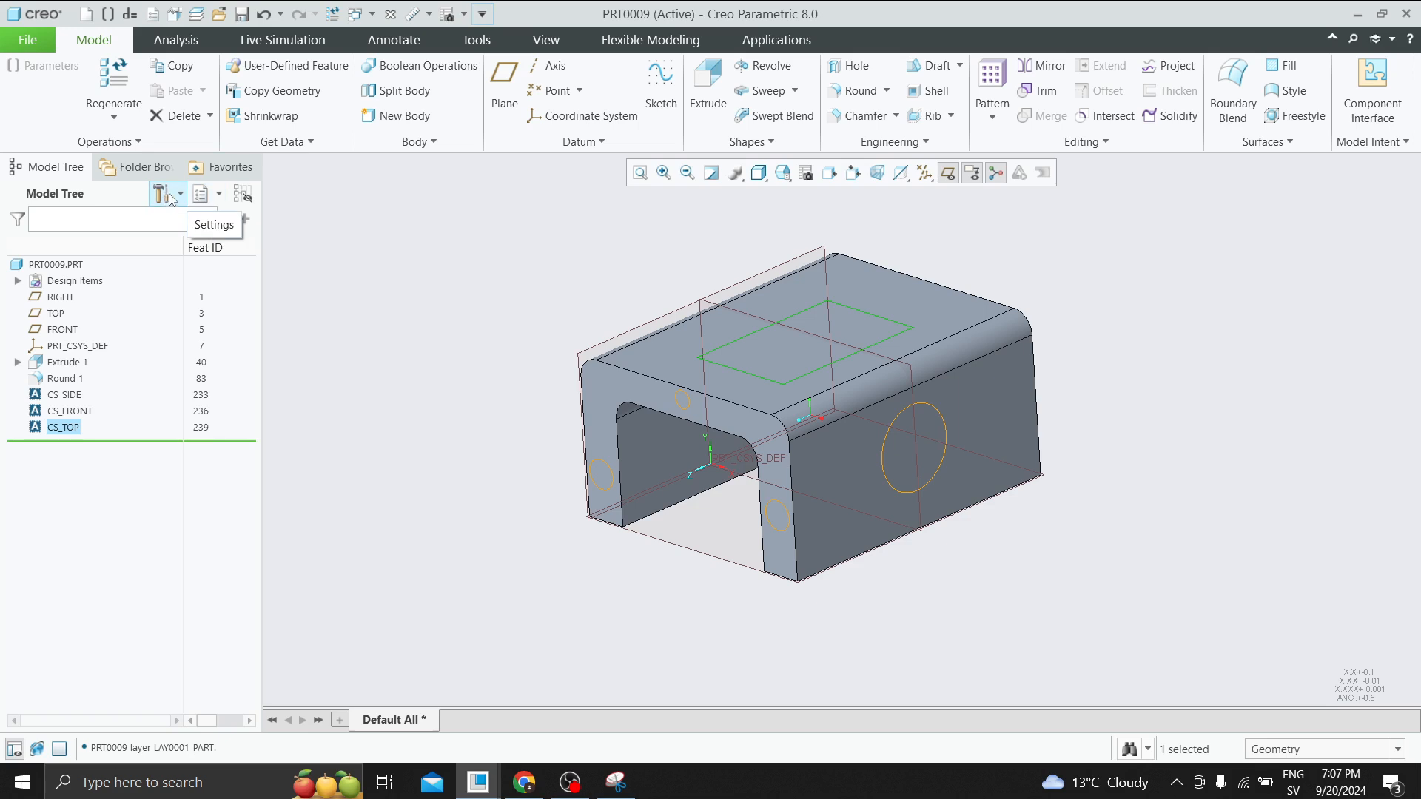
left_click(219, 195)
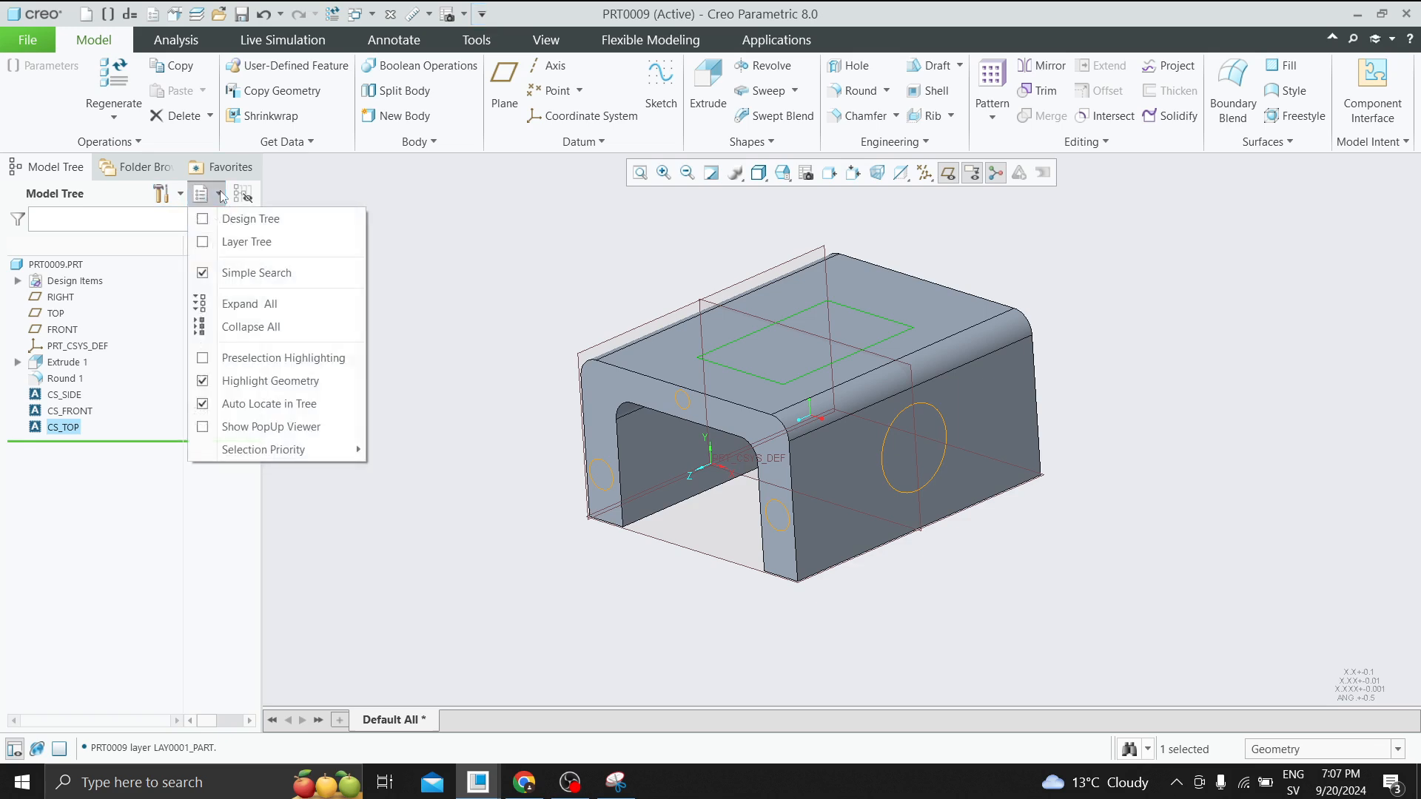
left_click(213, 244)
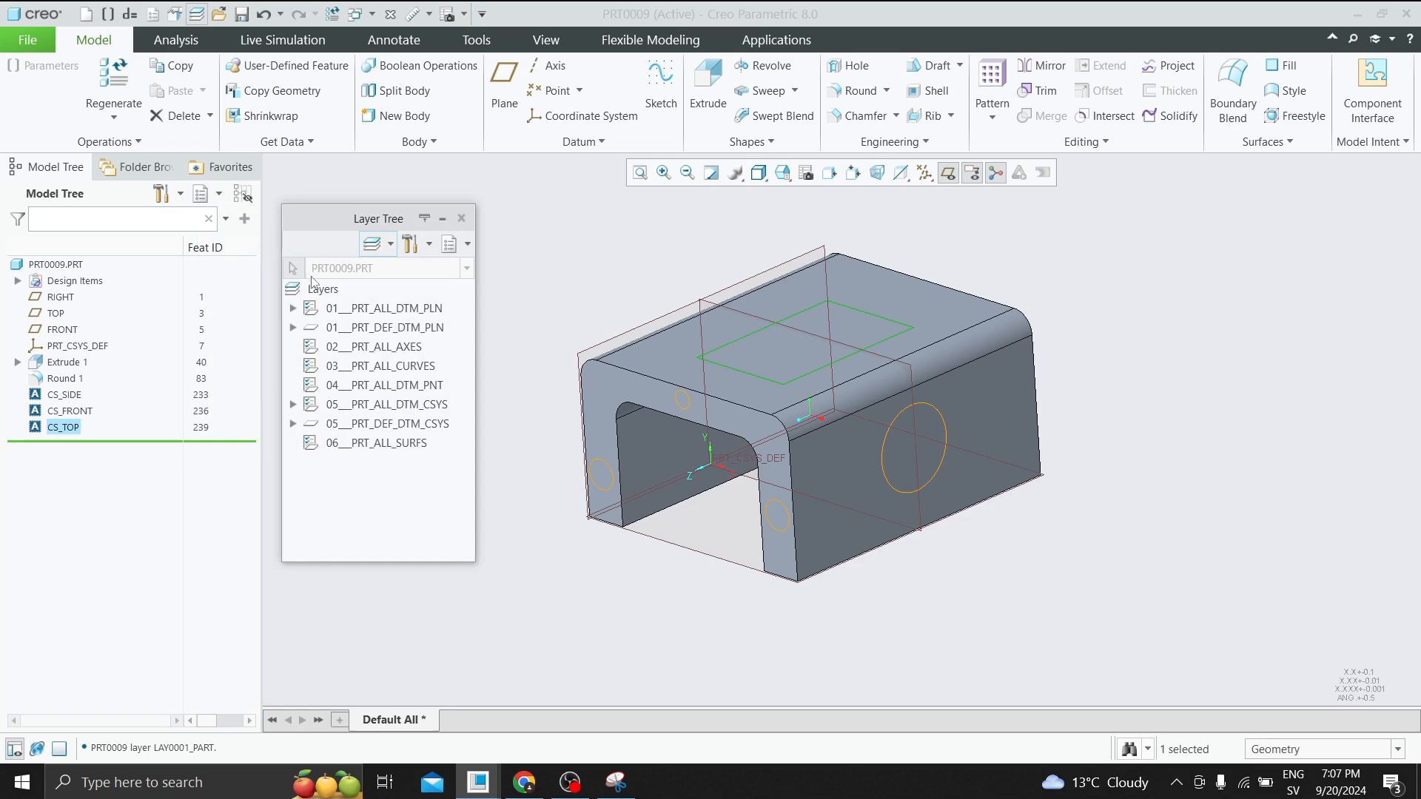
Try docking the Layer Tree beside and below the Model Tree, and leave it floating next to the Model Tree.
left_click_drag(316, 224, 43, 464)
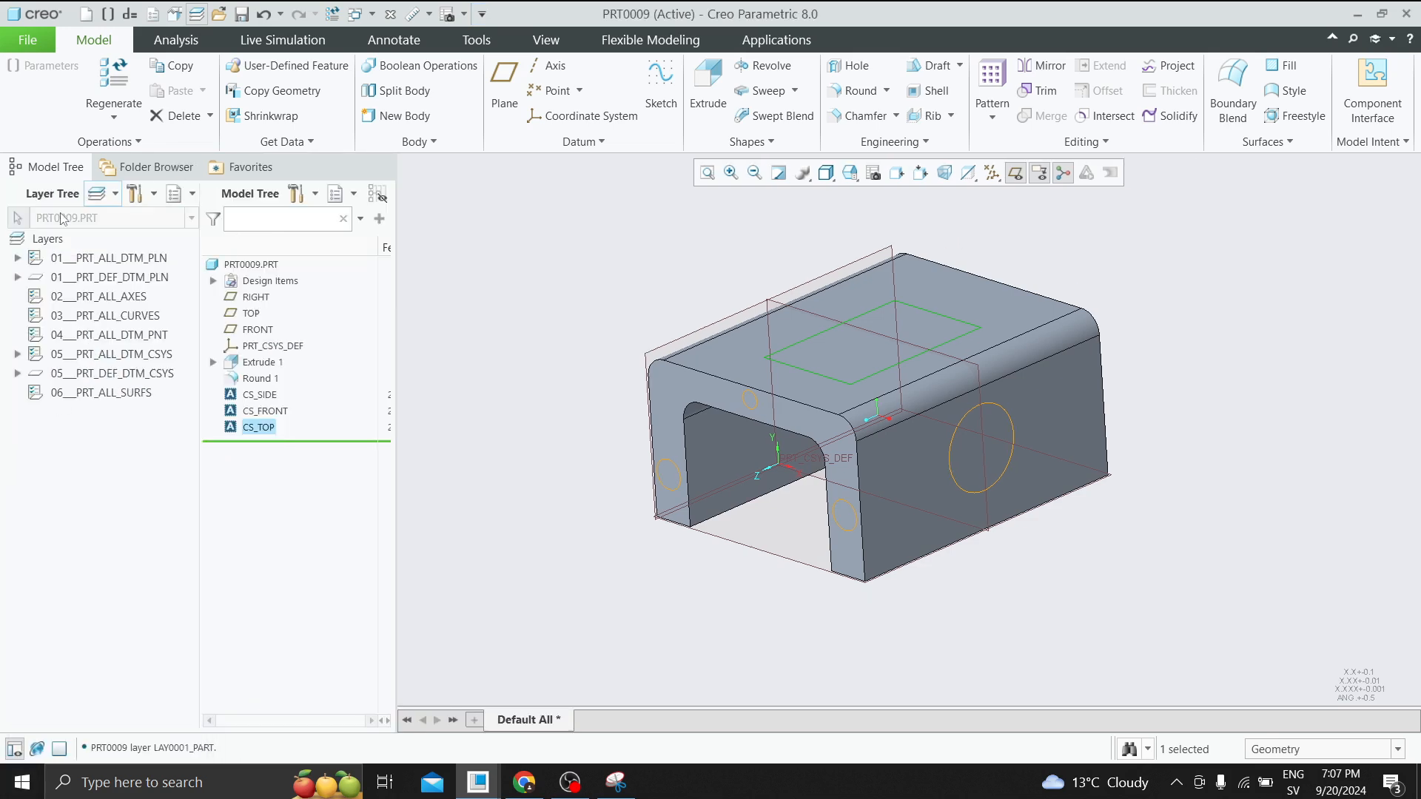
left_click_drag(33, 194, 106, 498)
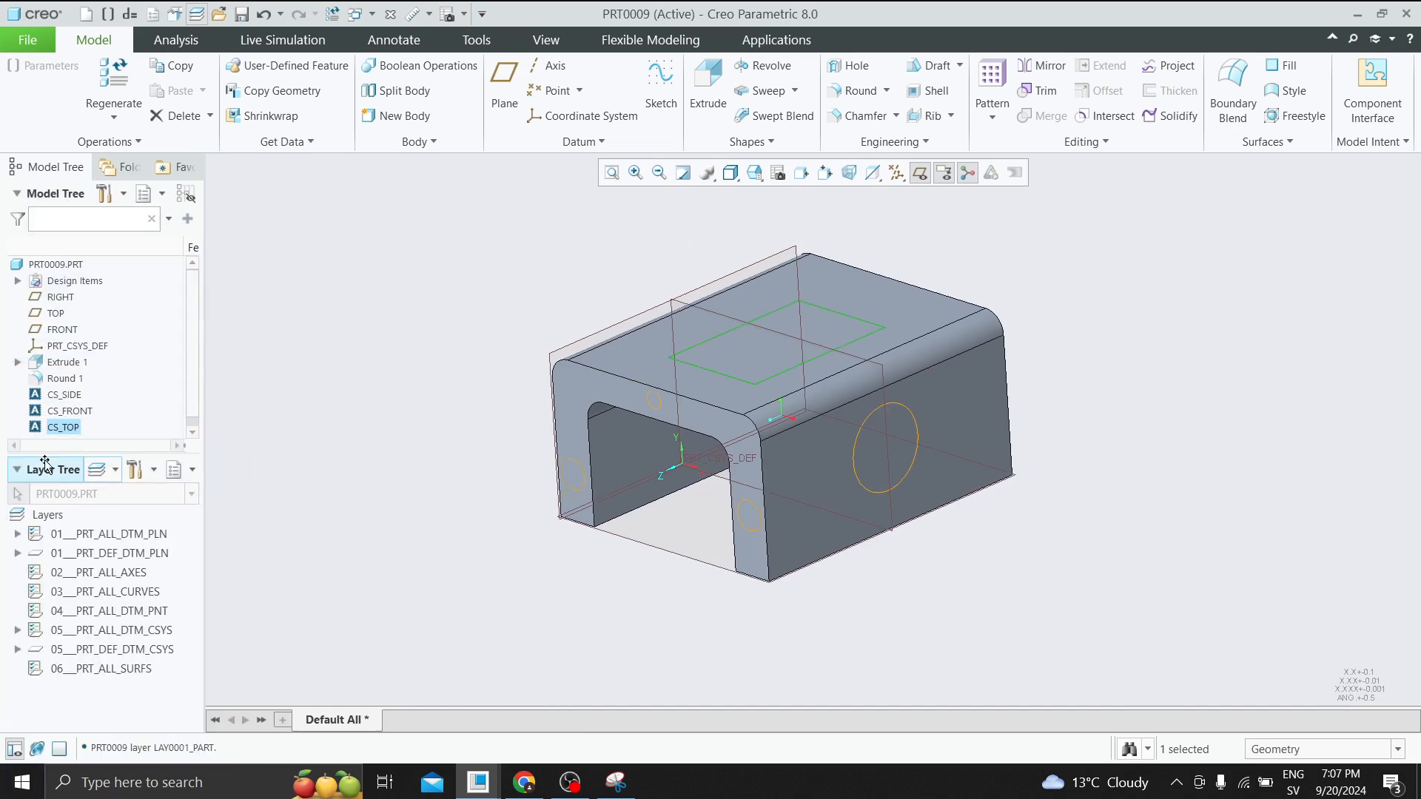
left_click_drag(44, 464, 270, 189)
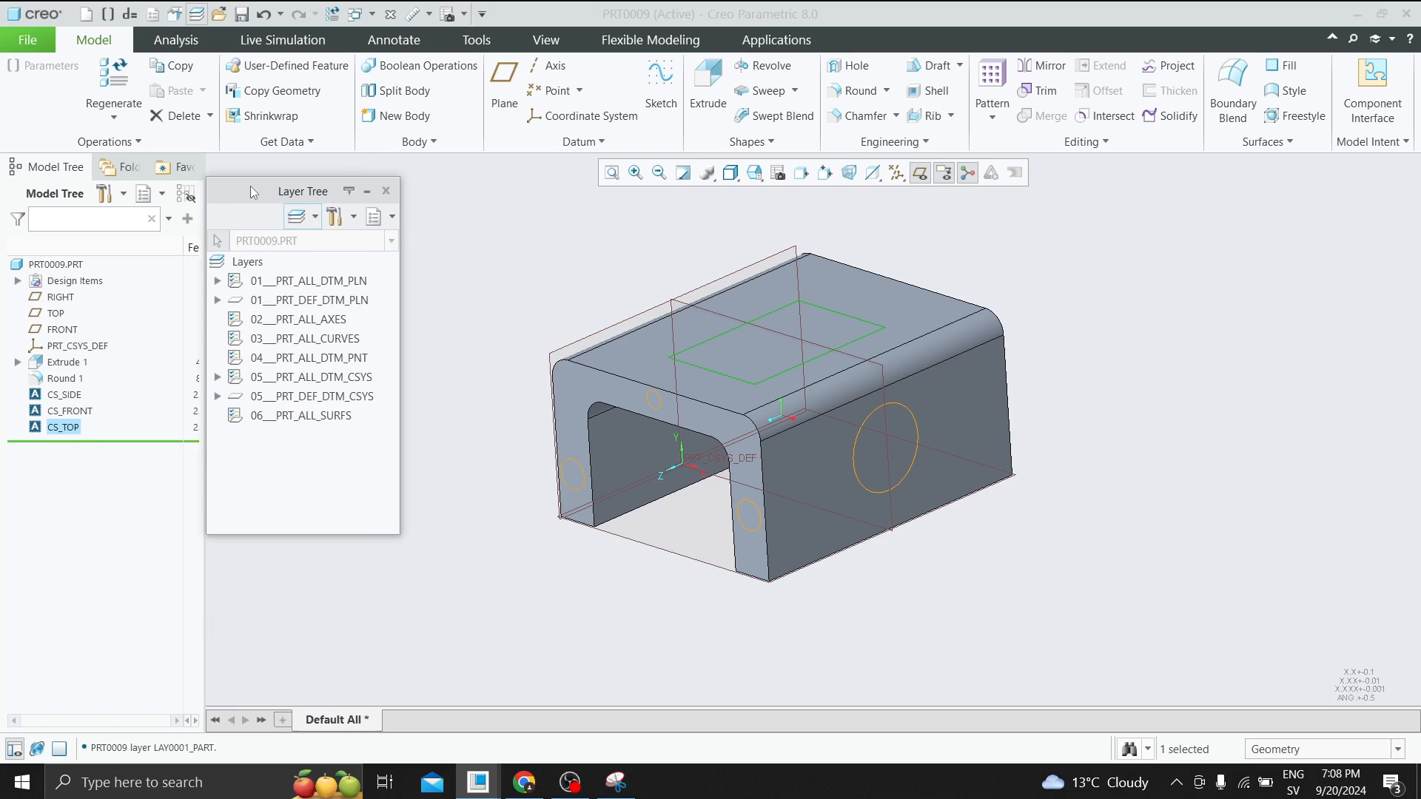
mouse_move(253, 192)
left_mouse_down()
mouse_move(976, 224)
mouse_move(1276, 183)
mouse_move(1074, 177)
mouse_move(302, 264)
mouse_move(244, 216)
mouse_move(249, 194)
left_mouse_up()
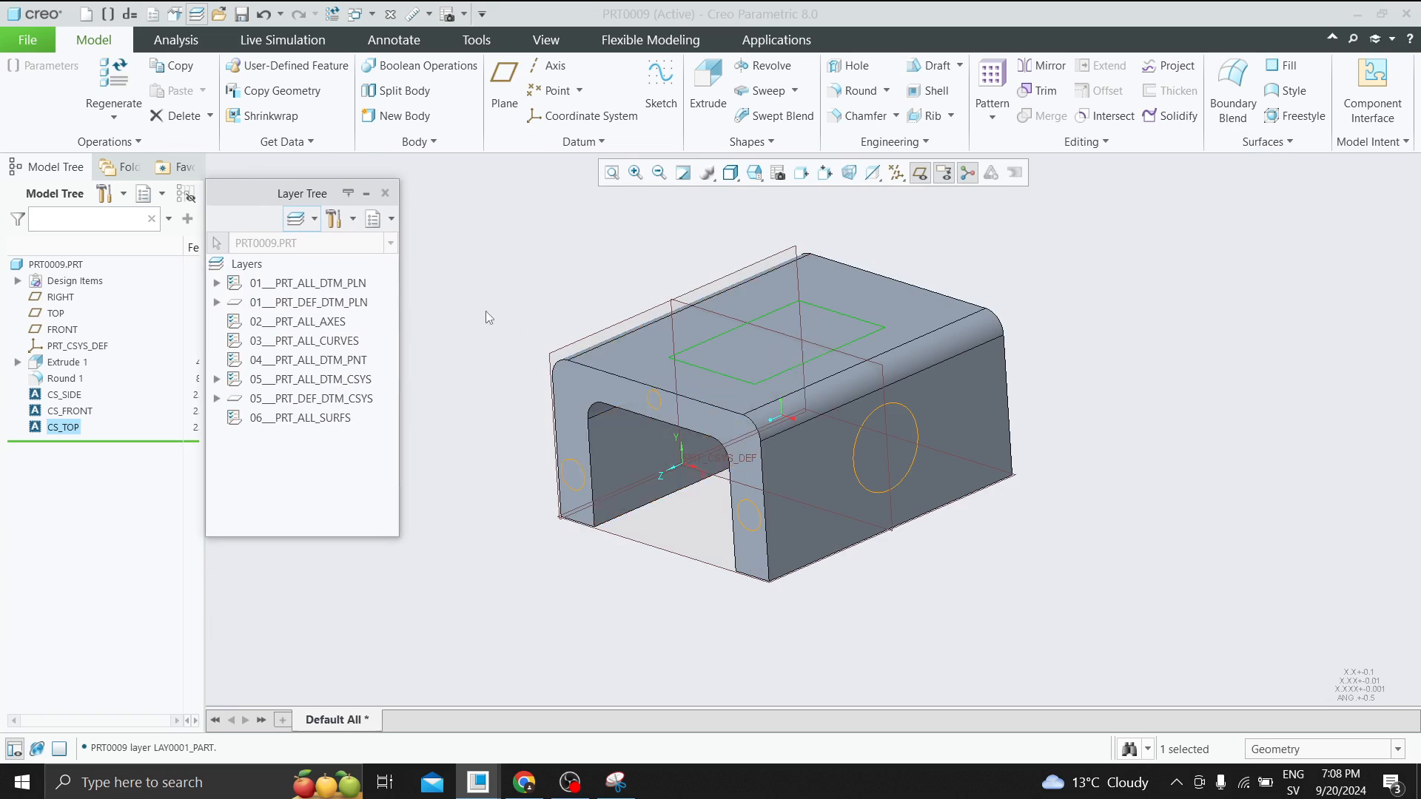
Hide all layers of the part together, and show them all again.
right_click(247, 267)
left_click(302, 340)
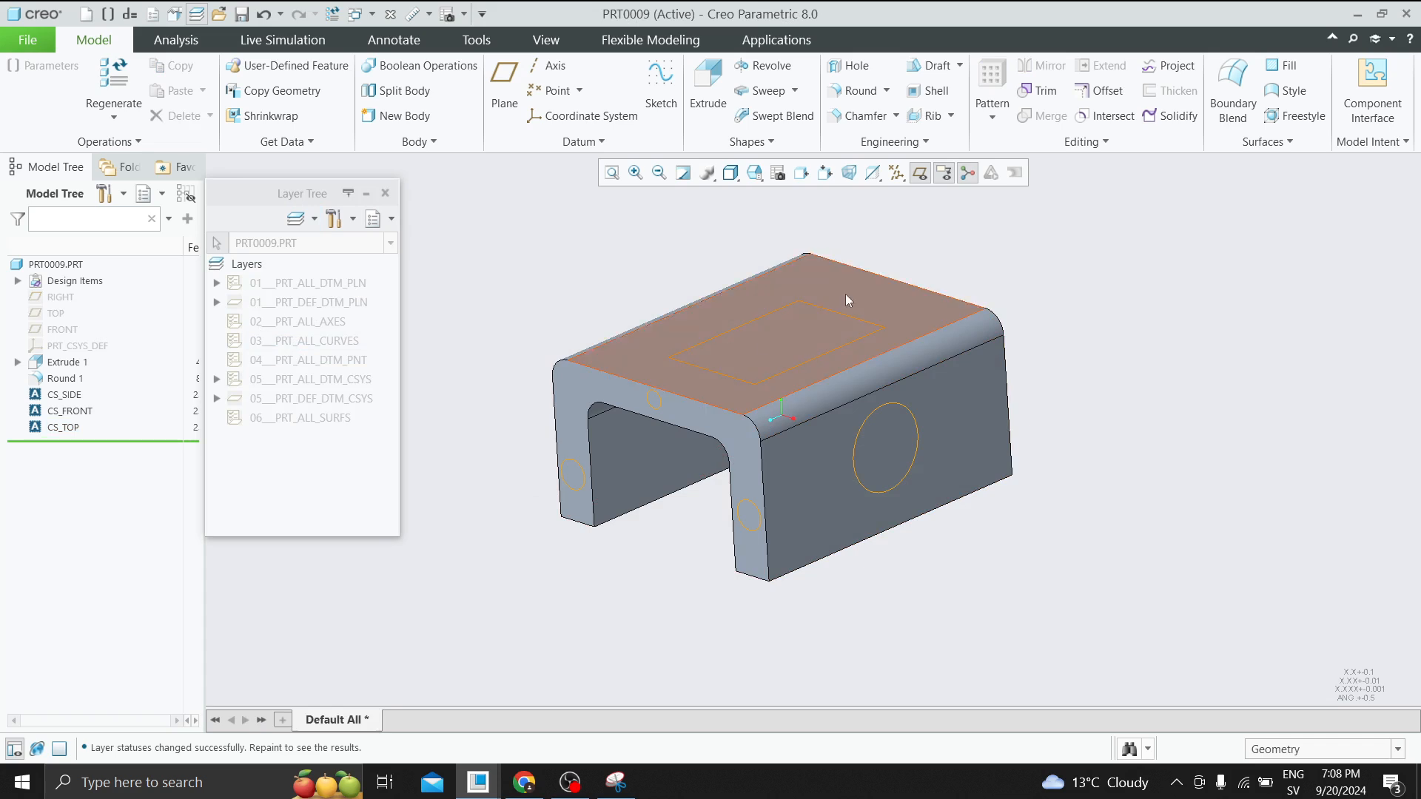
right_click(297, 286)
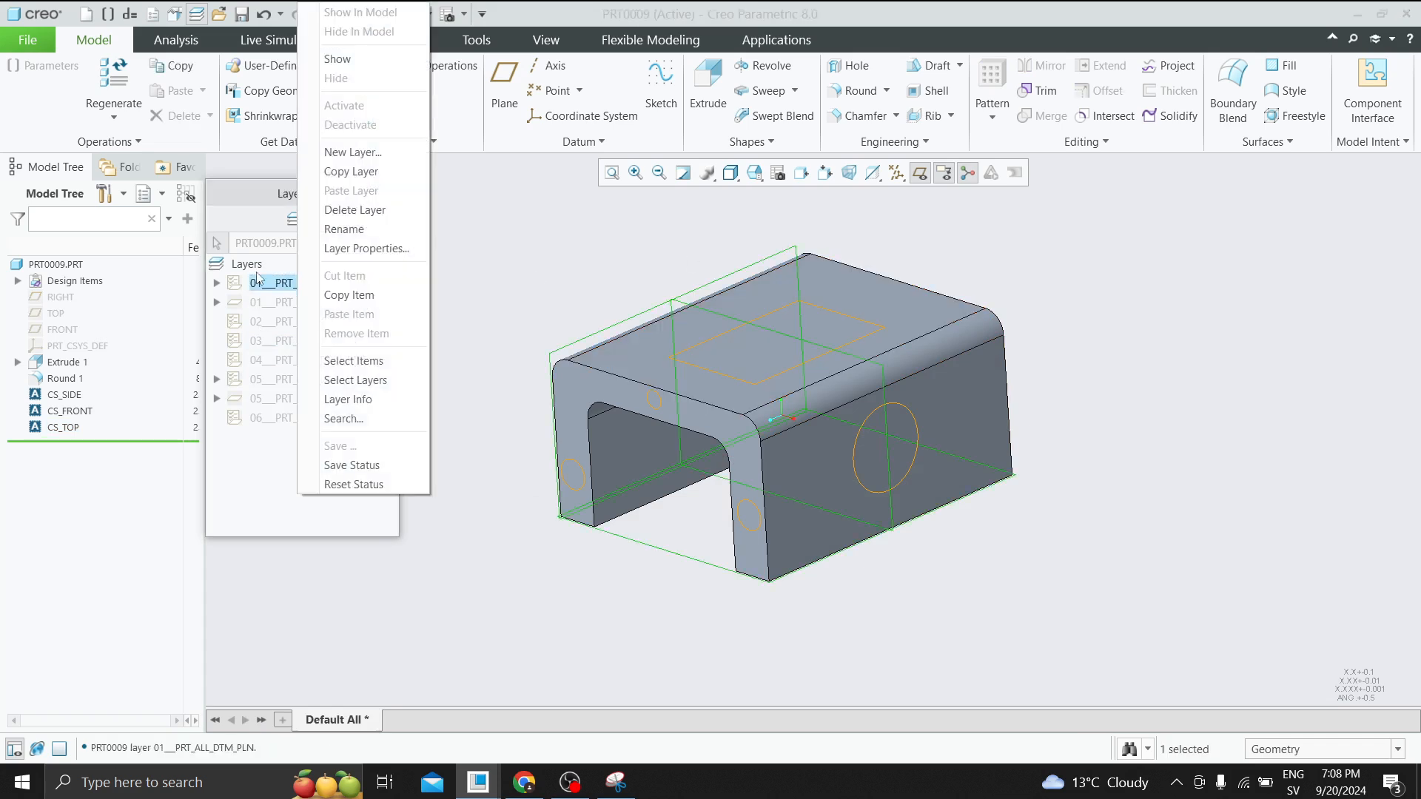
left_click(241, 264)
right_click(240, 263)
left_click(280, 320)
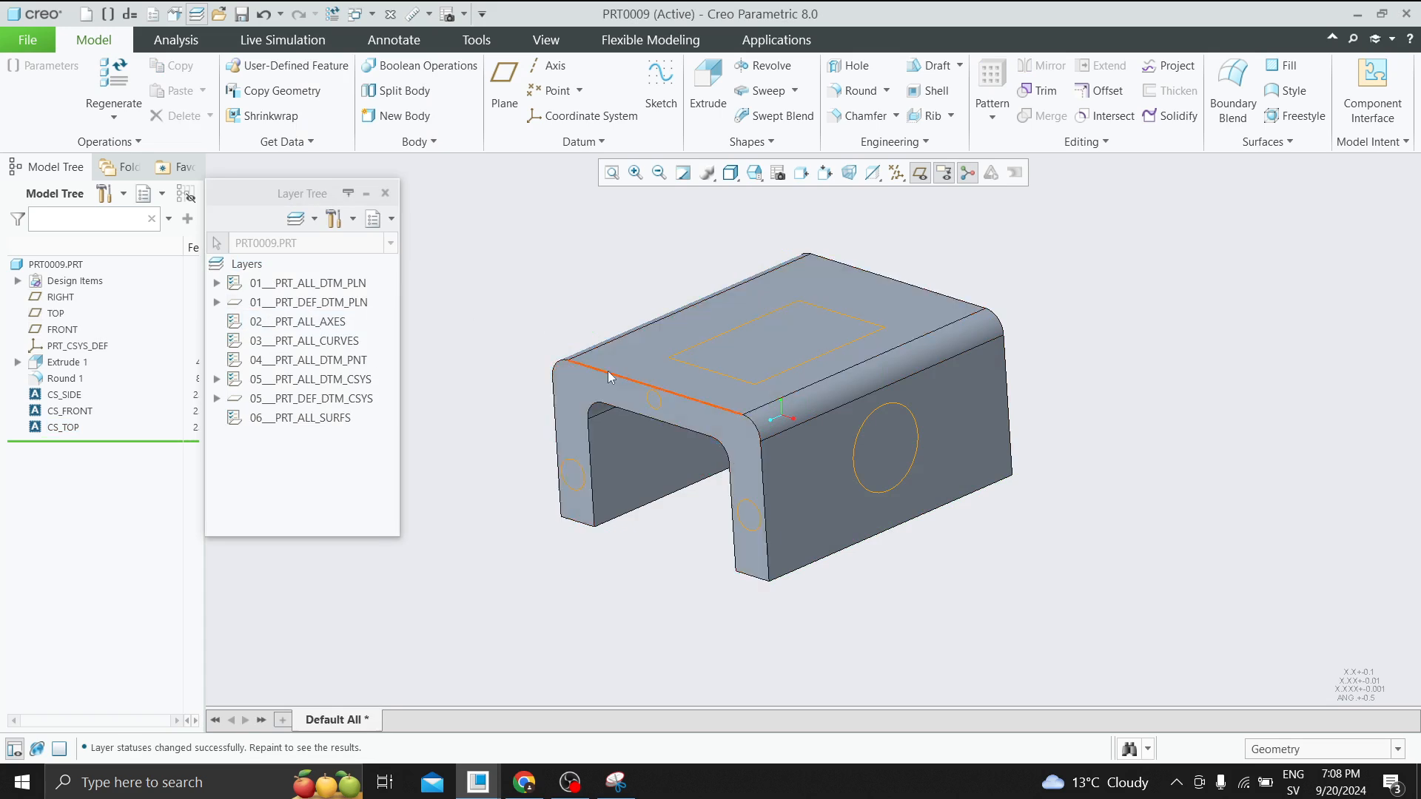
Examine which items the 01___PRT_ALL_DTM_PLN layer contains.
left_click(219, 307)
left_click(217, 284)
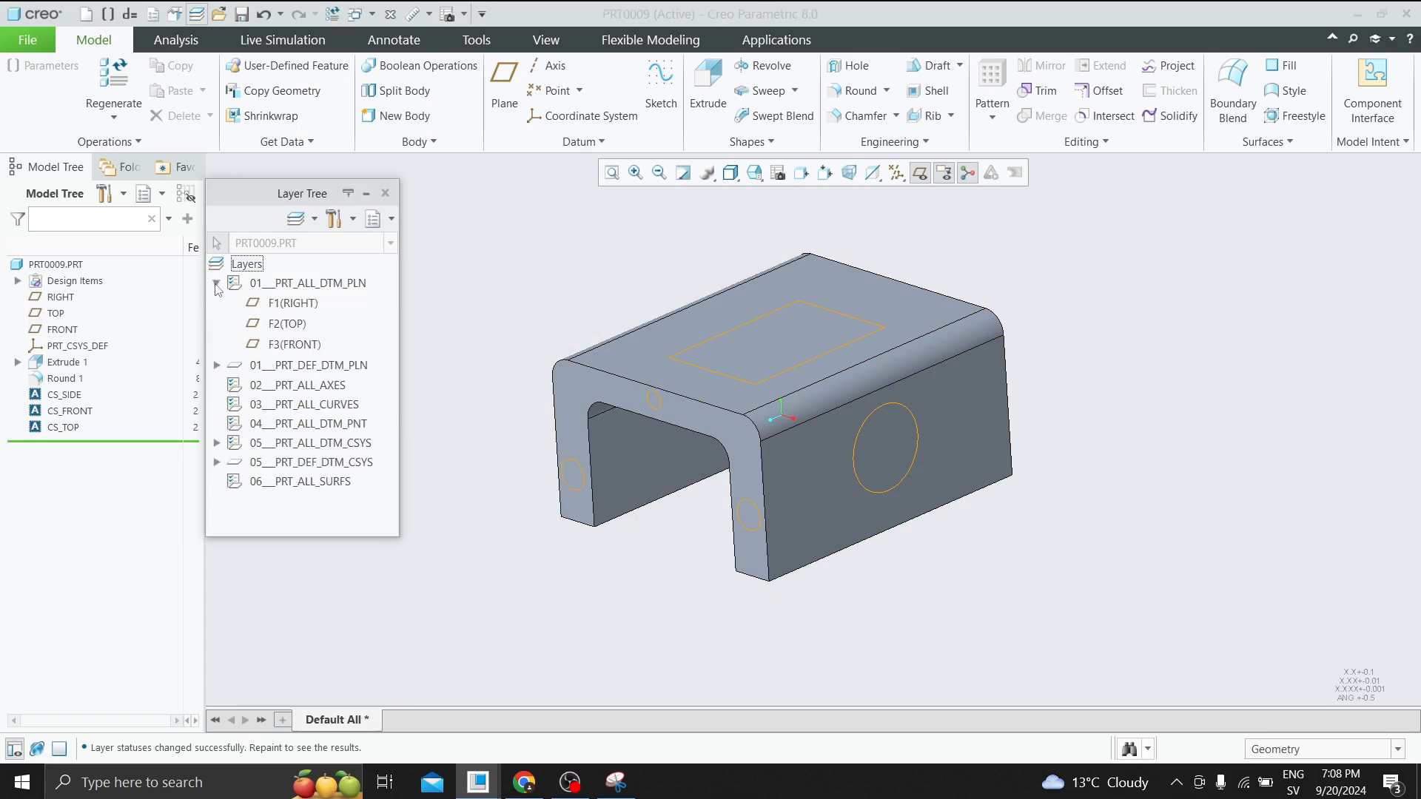
left_click(216, 283)
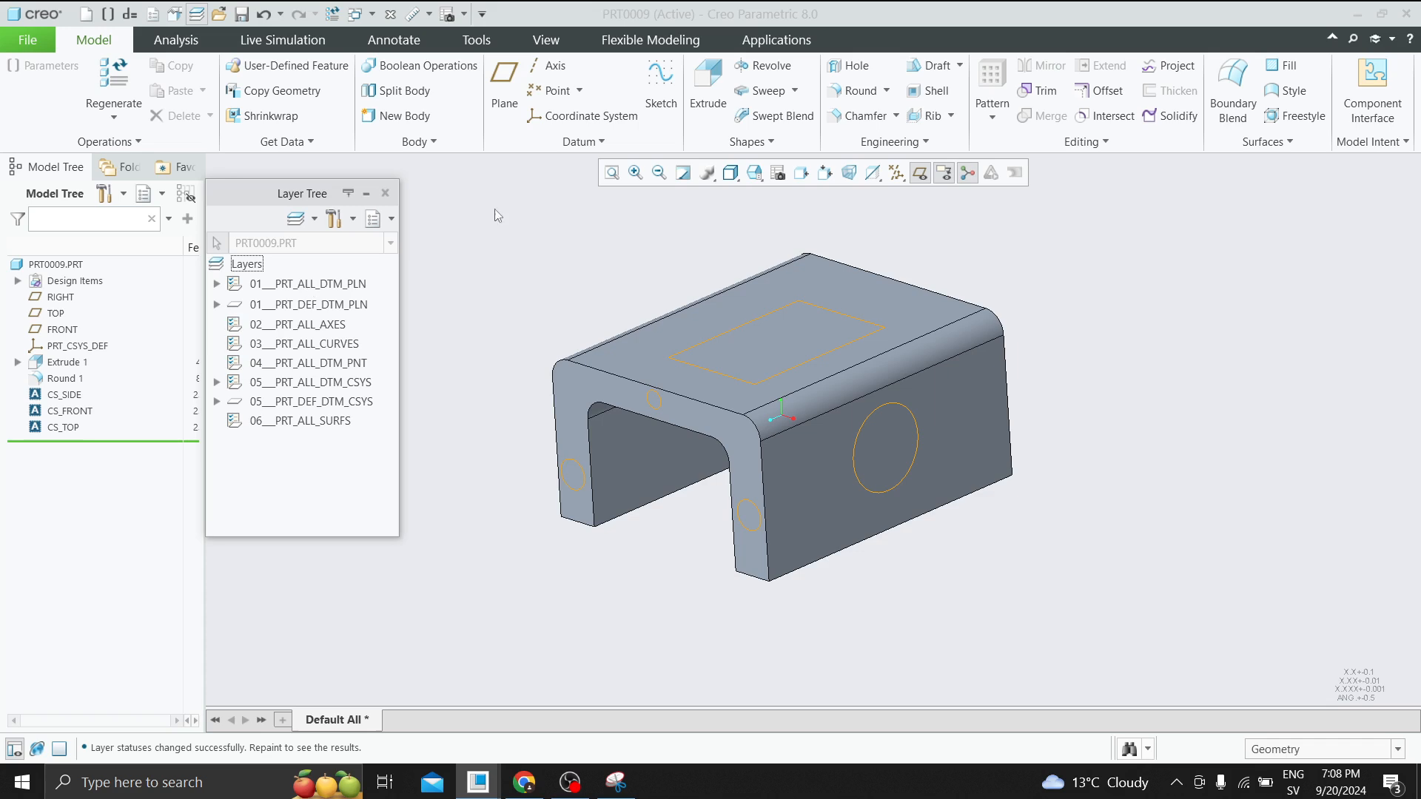
Create a spline curve through points, joining the front and rear end vertices of the outer round's upper edge.
left_click(594, 142)
mouse_move(666, 164)
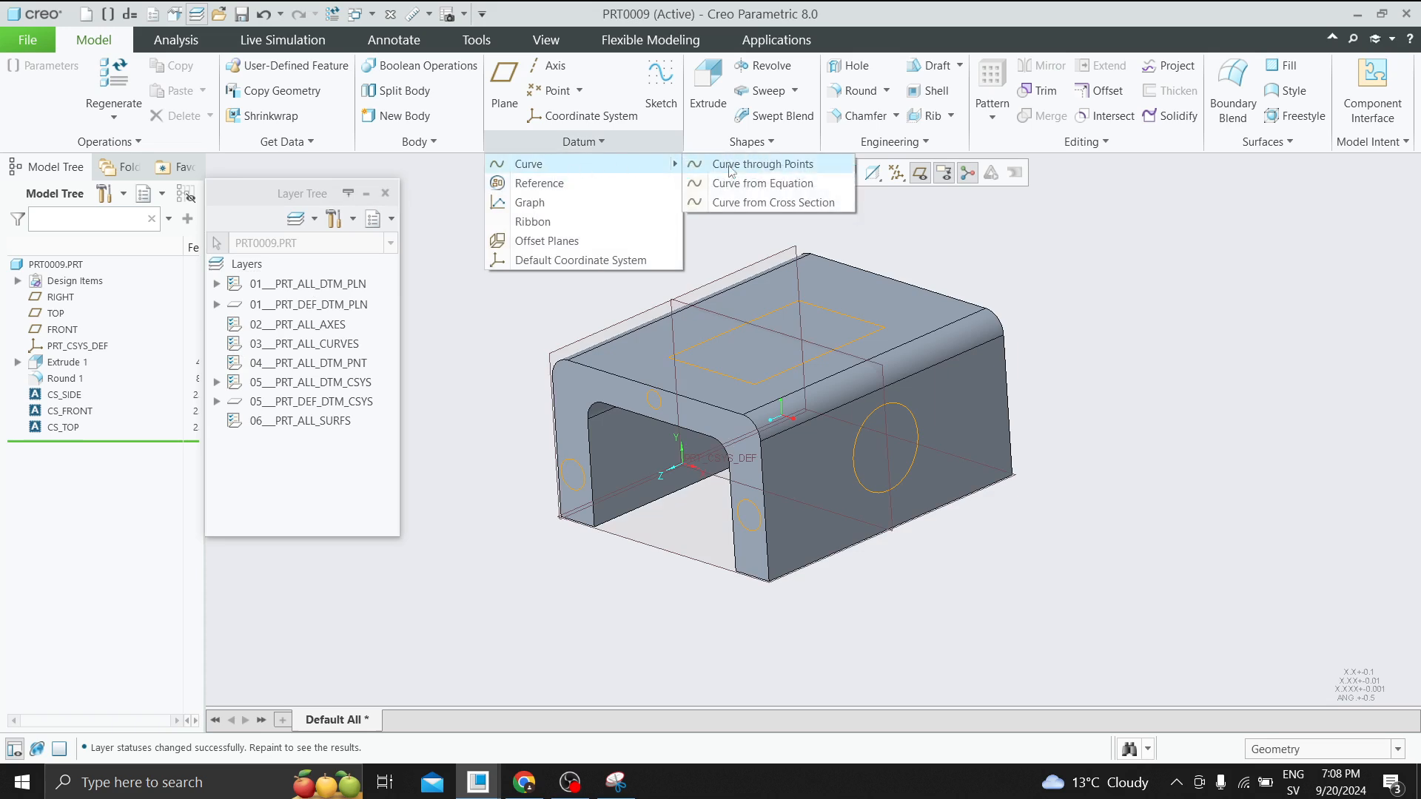
left_click(766, 165)
left_click(742, 420)
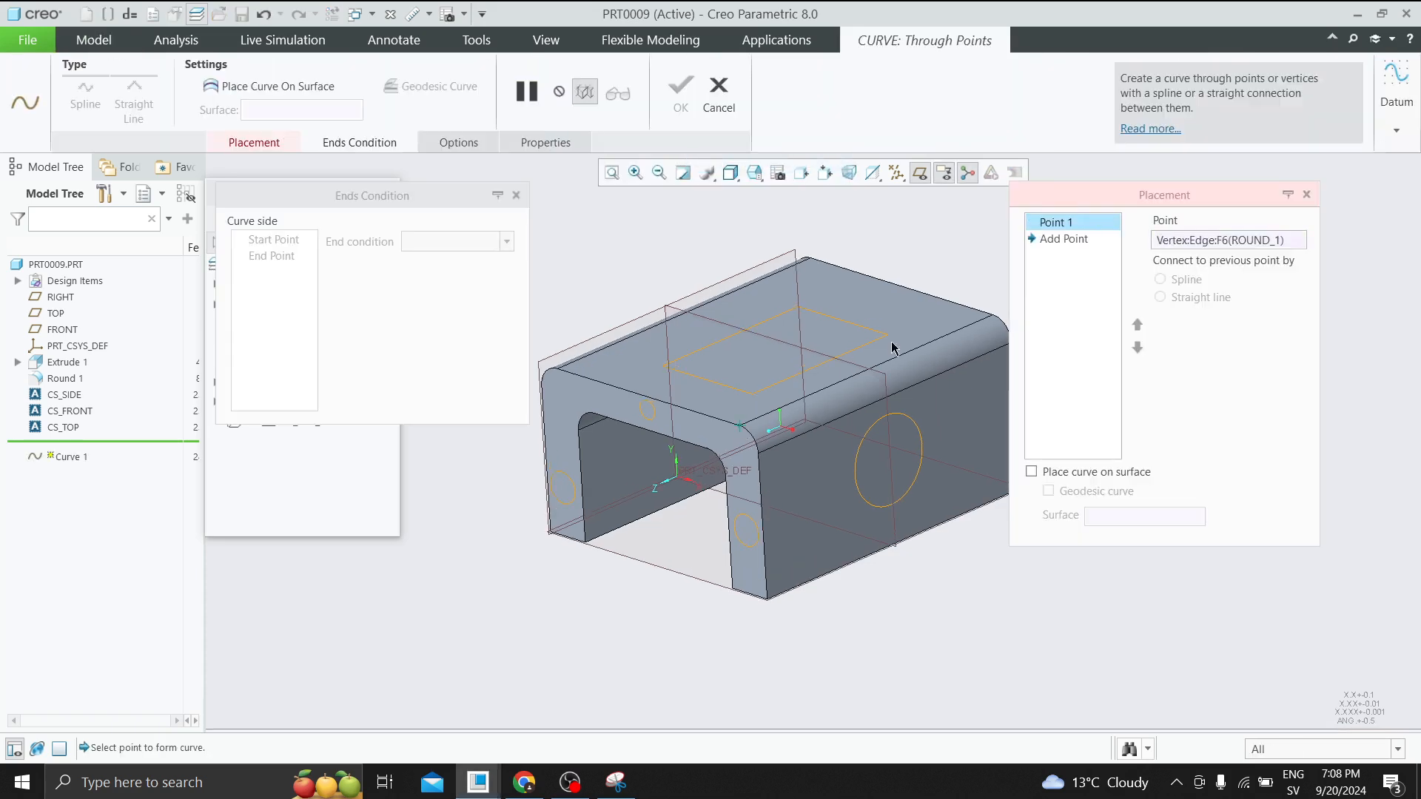
left_click(992, 318)
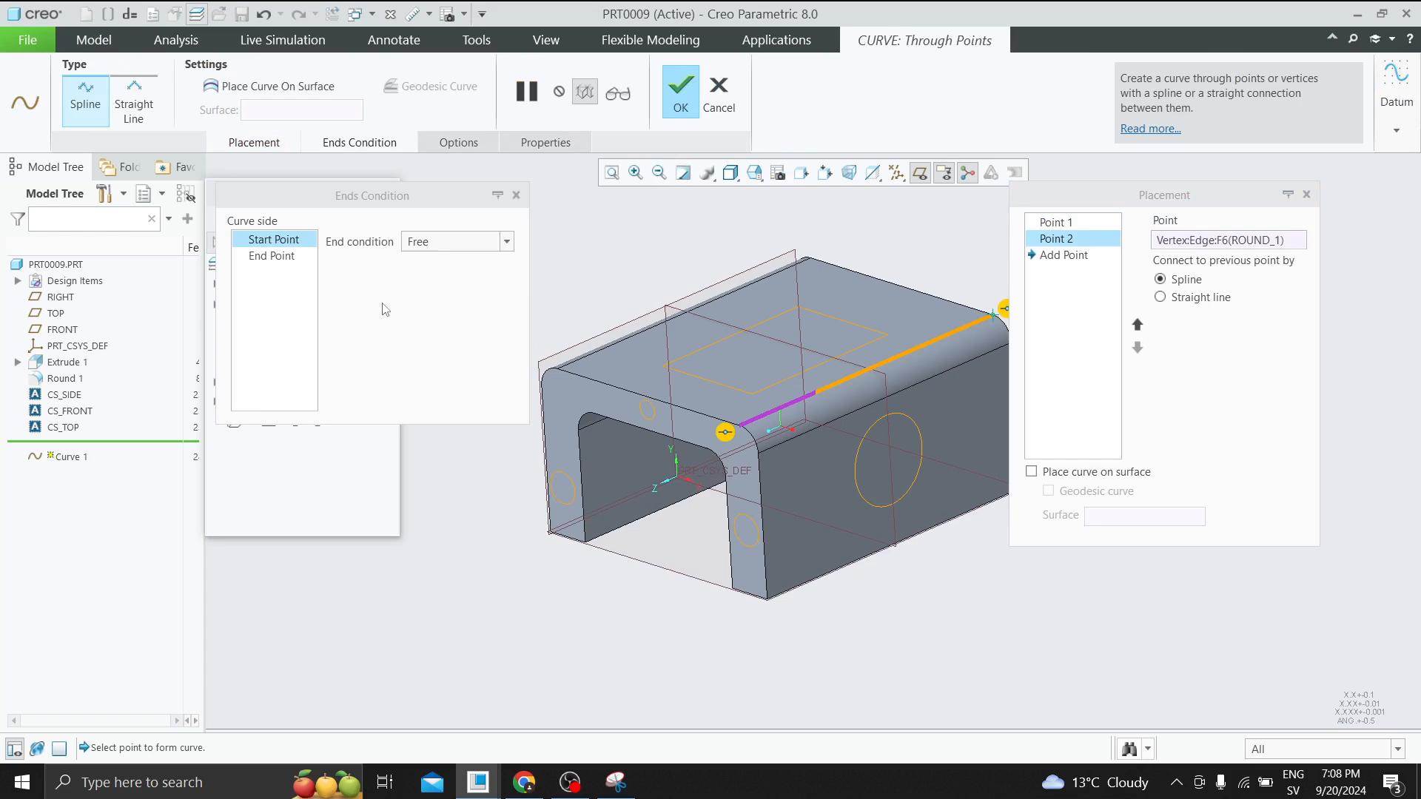
left_click(687, 89)
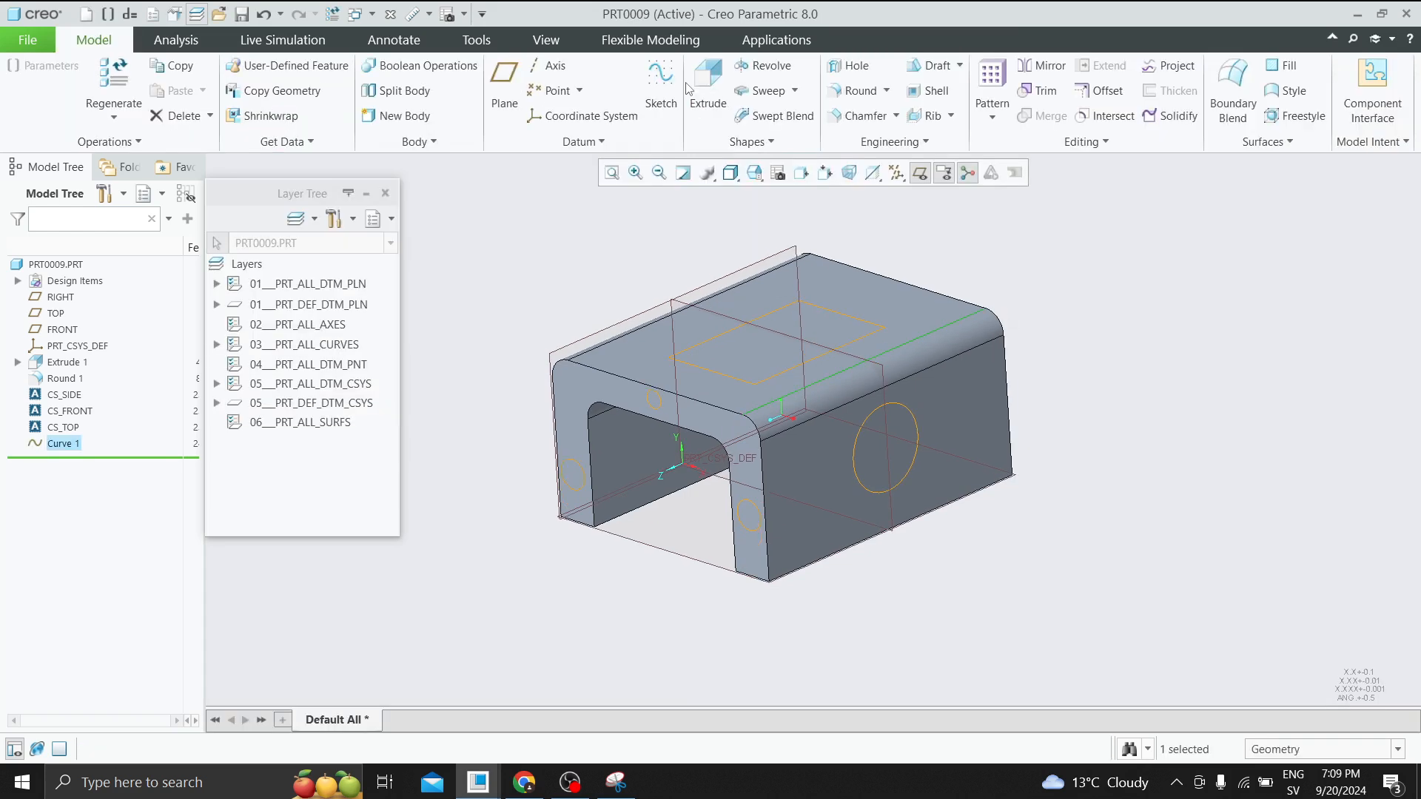
left_click(596, 191)
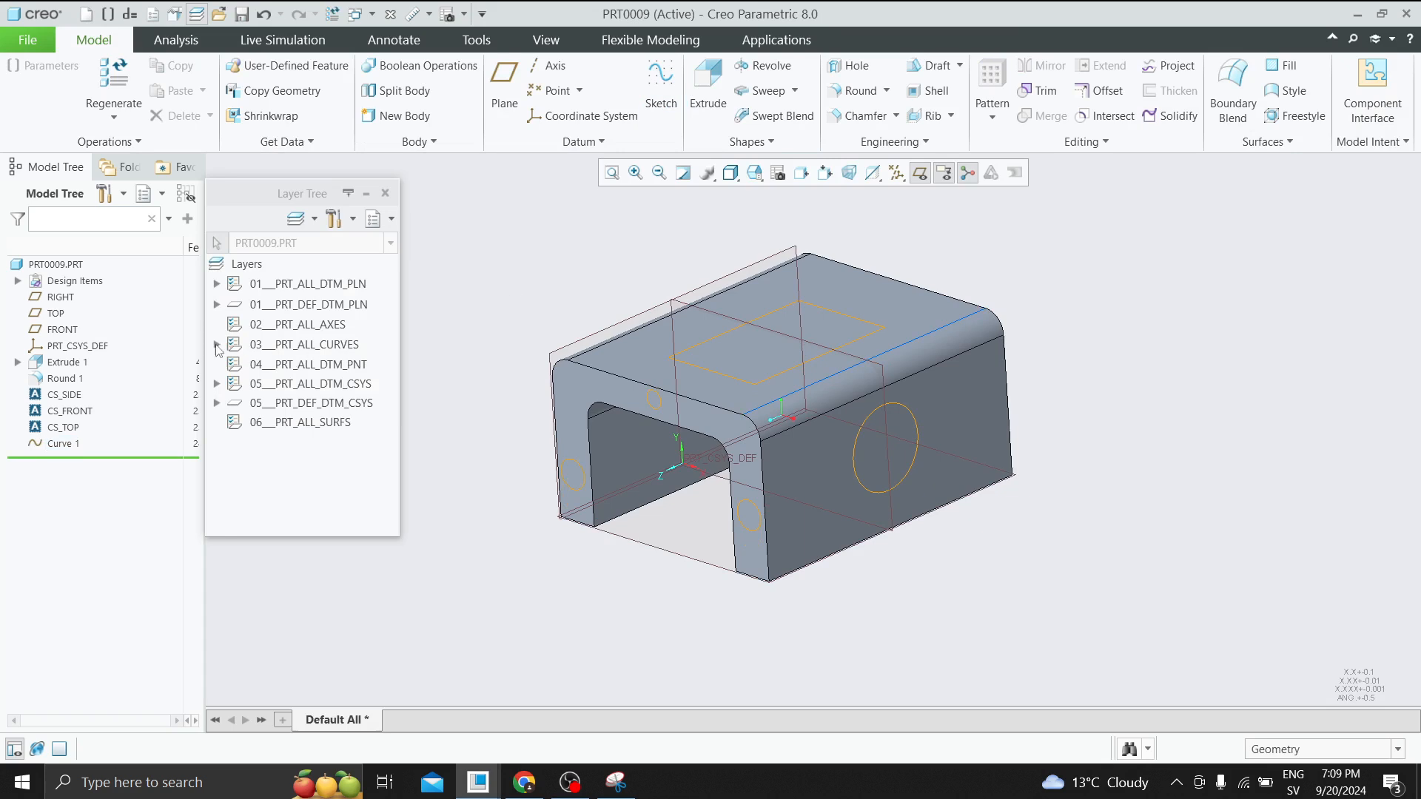
Examine the contents of the 03___PRT_ALL_CURVES layer and highlight its curve on the model.
left_click(217, 345)
left_click(300, 366)
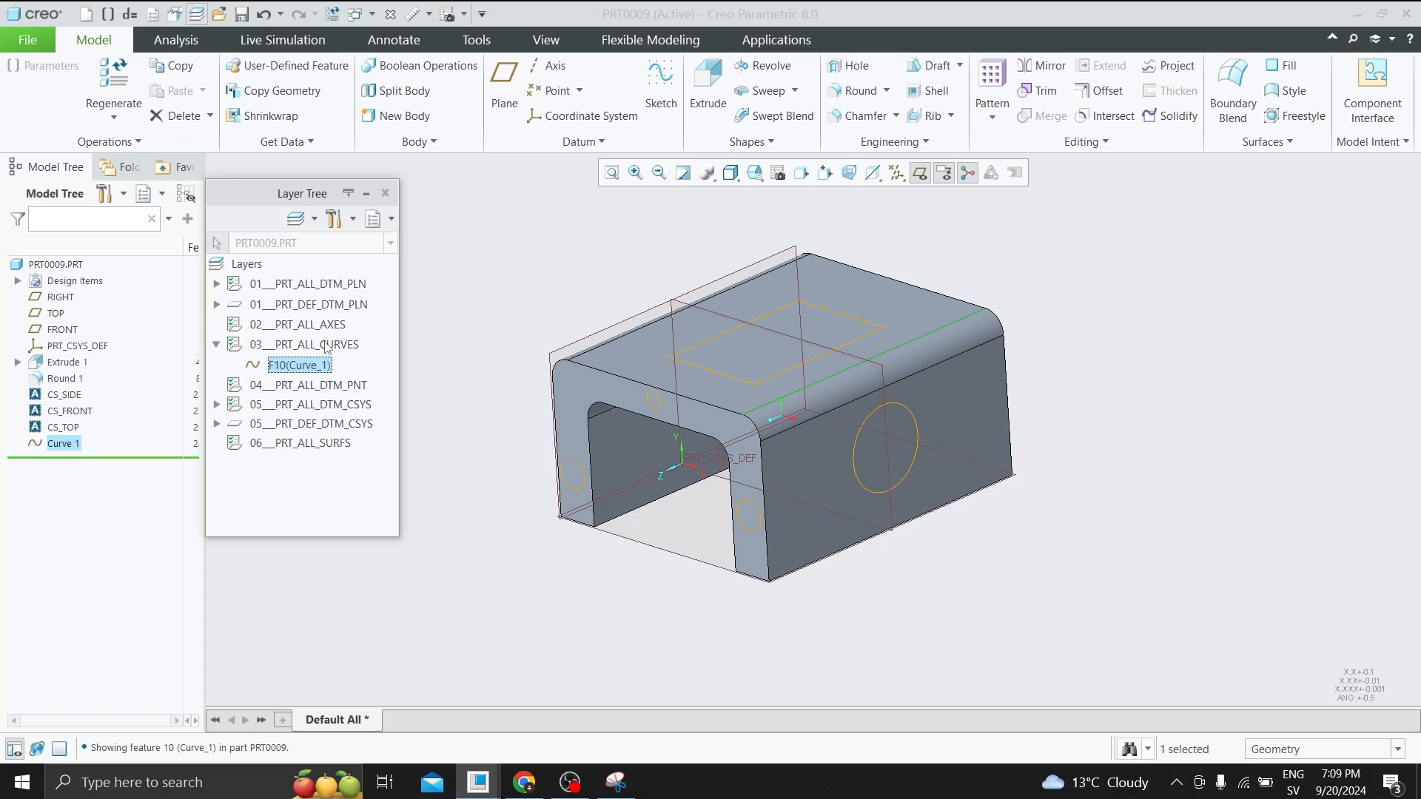
left_click(218, 345)
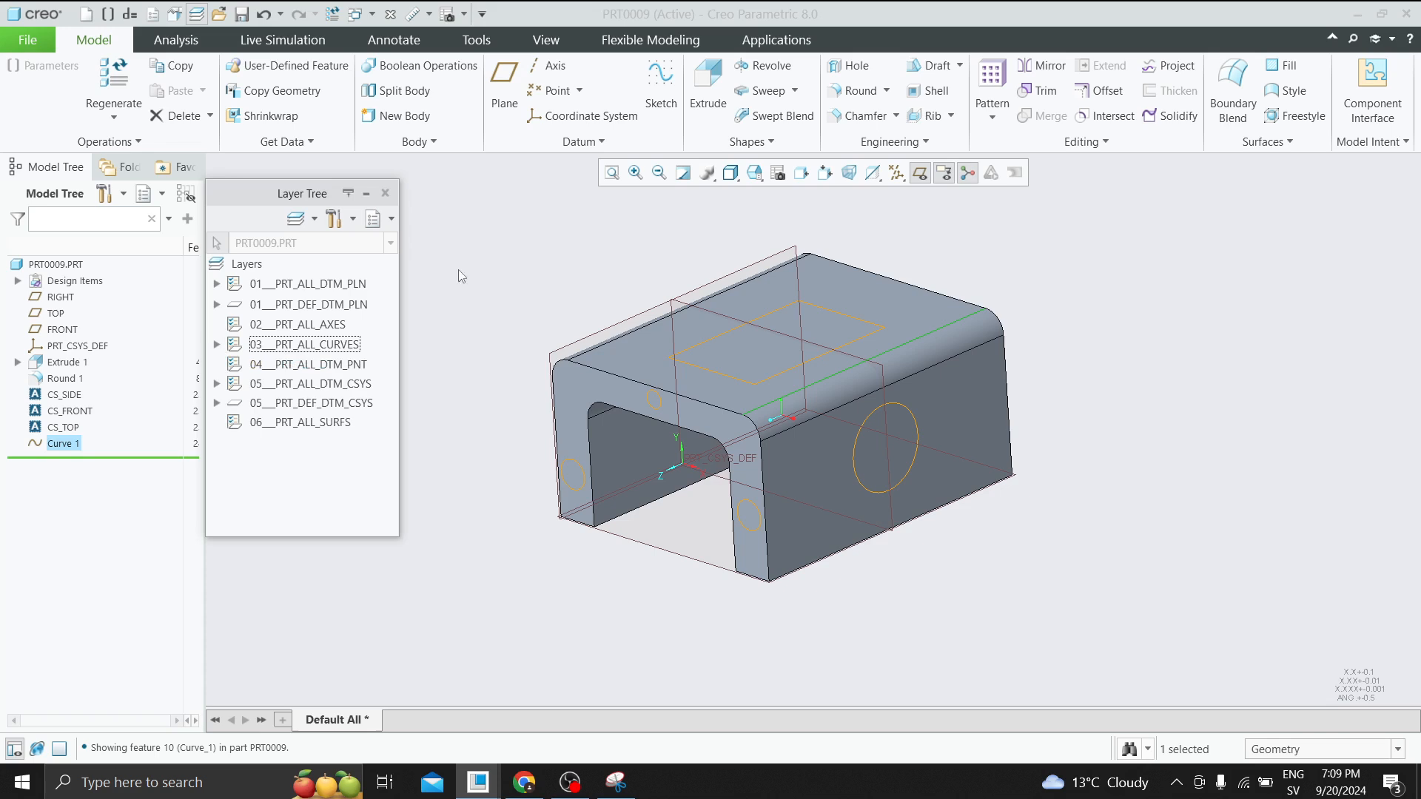
Hide the 03___PRT_ALL_CURVES layer and expand it to list its curve.
right_click(332, 345)
left_click(392, 90)
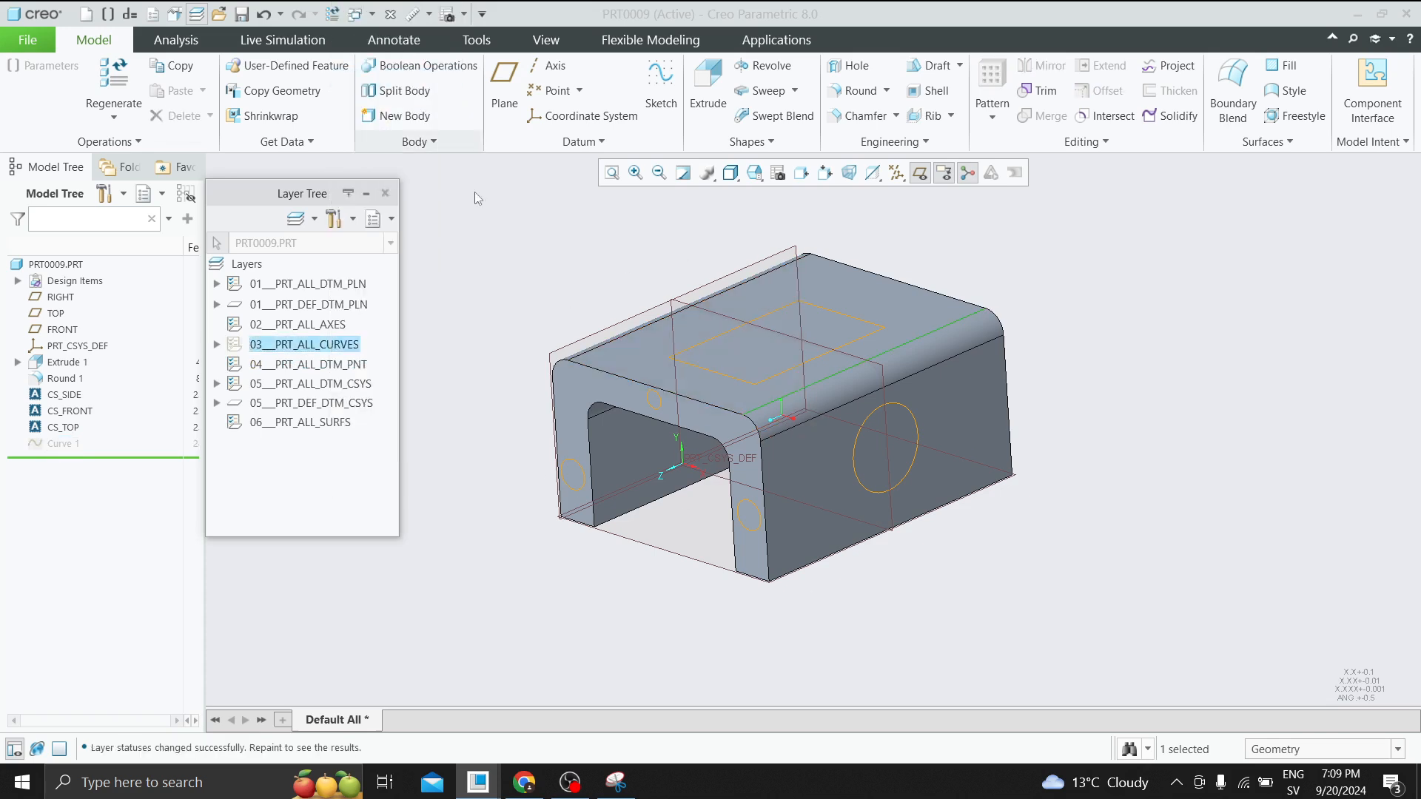
left_click(477, 198)
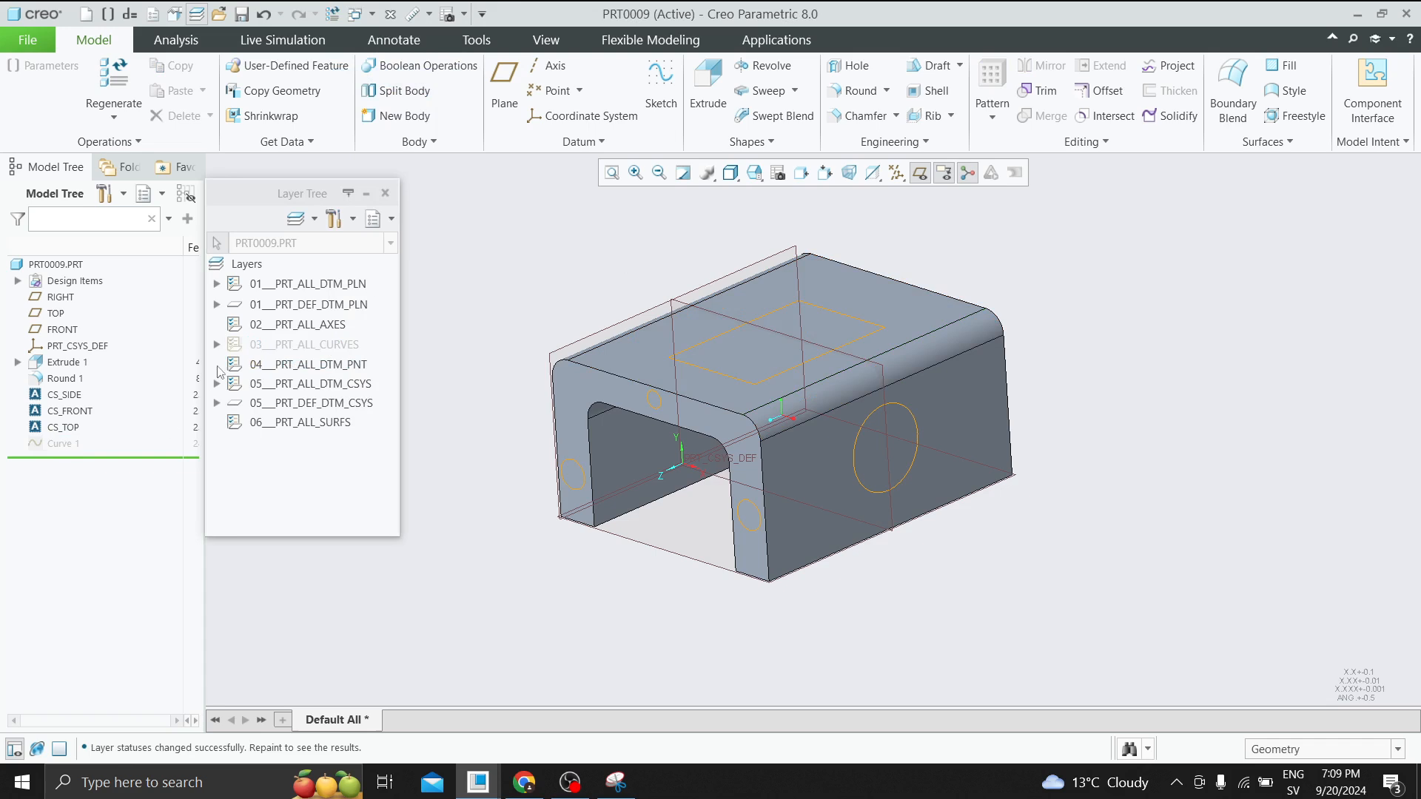
left_click(217, 345)
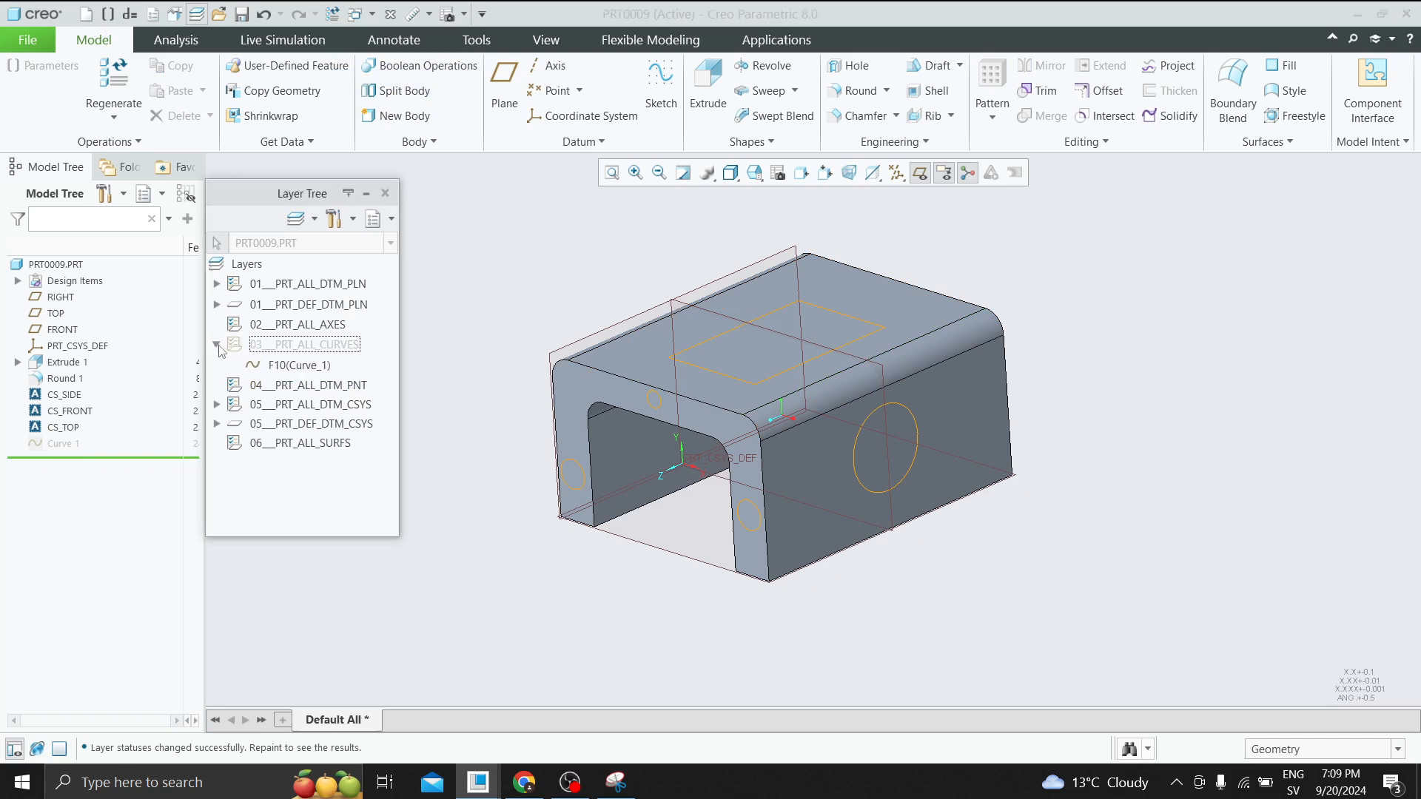
Create a second curve through points across the front opening, from one leg's inner round vertex to the opposite leg's lower inner corner.
left_click(568, 141)
mouse_move(518, 161)
left_click(773, 163)
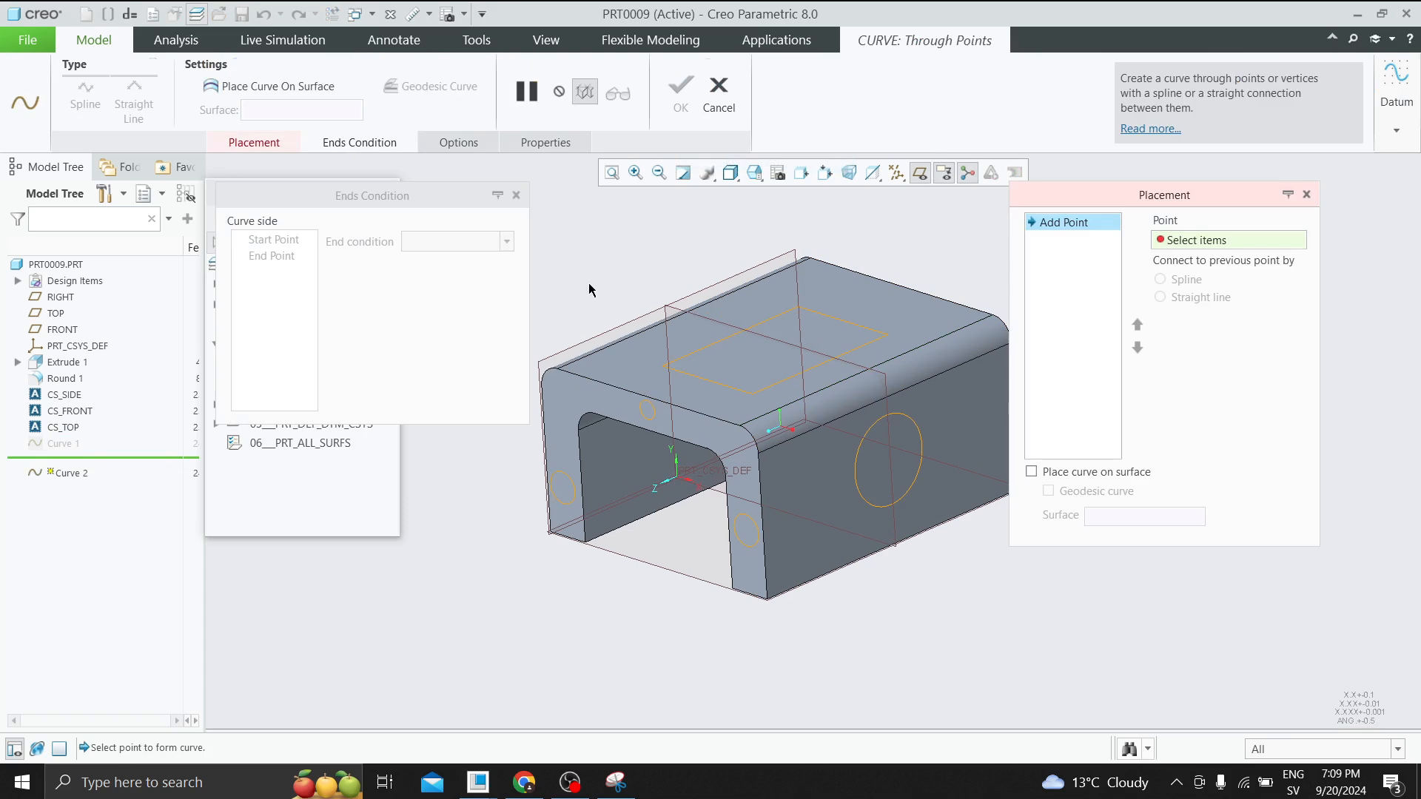
left_click(578, 429)
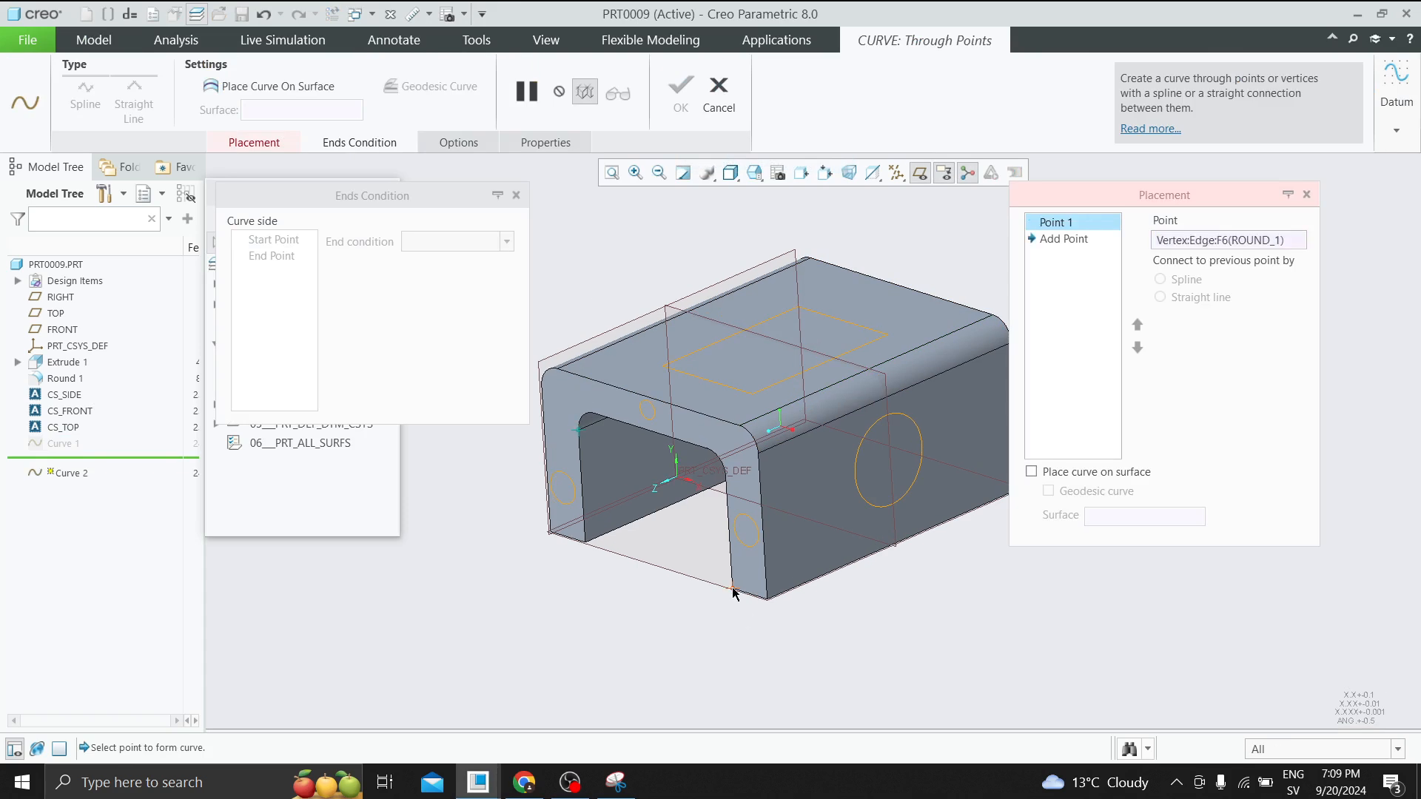
left_click(733, 590)
left_click(680, 104)
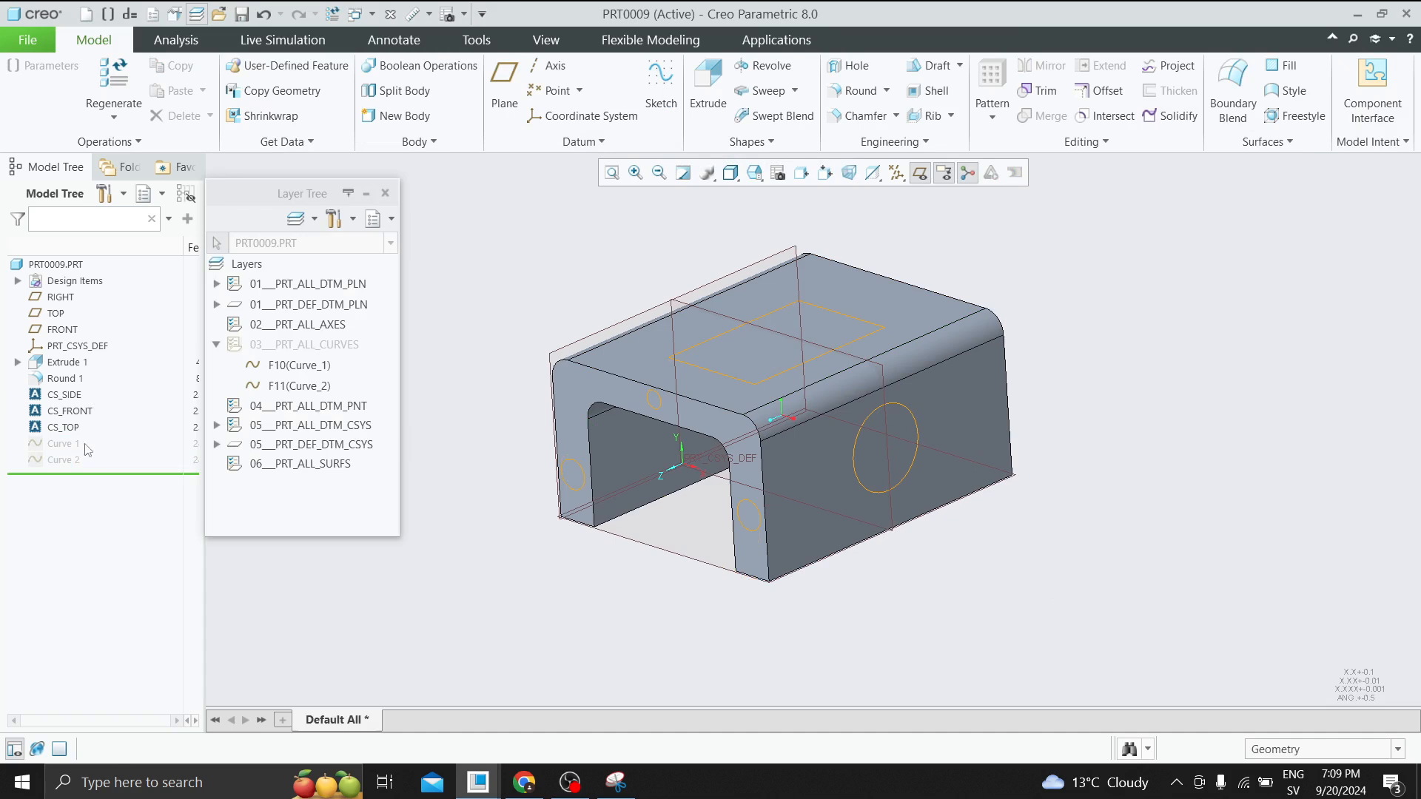
Show the 03___PRT_ALL_CURVES layer with both curves, and hide it again.
right_click(306, 350)
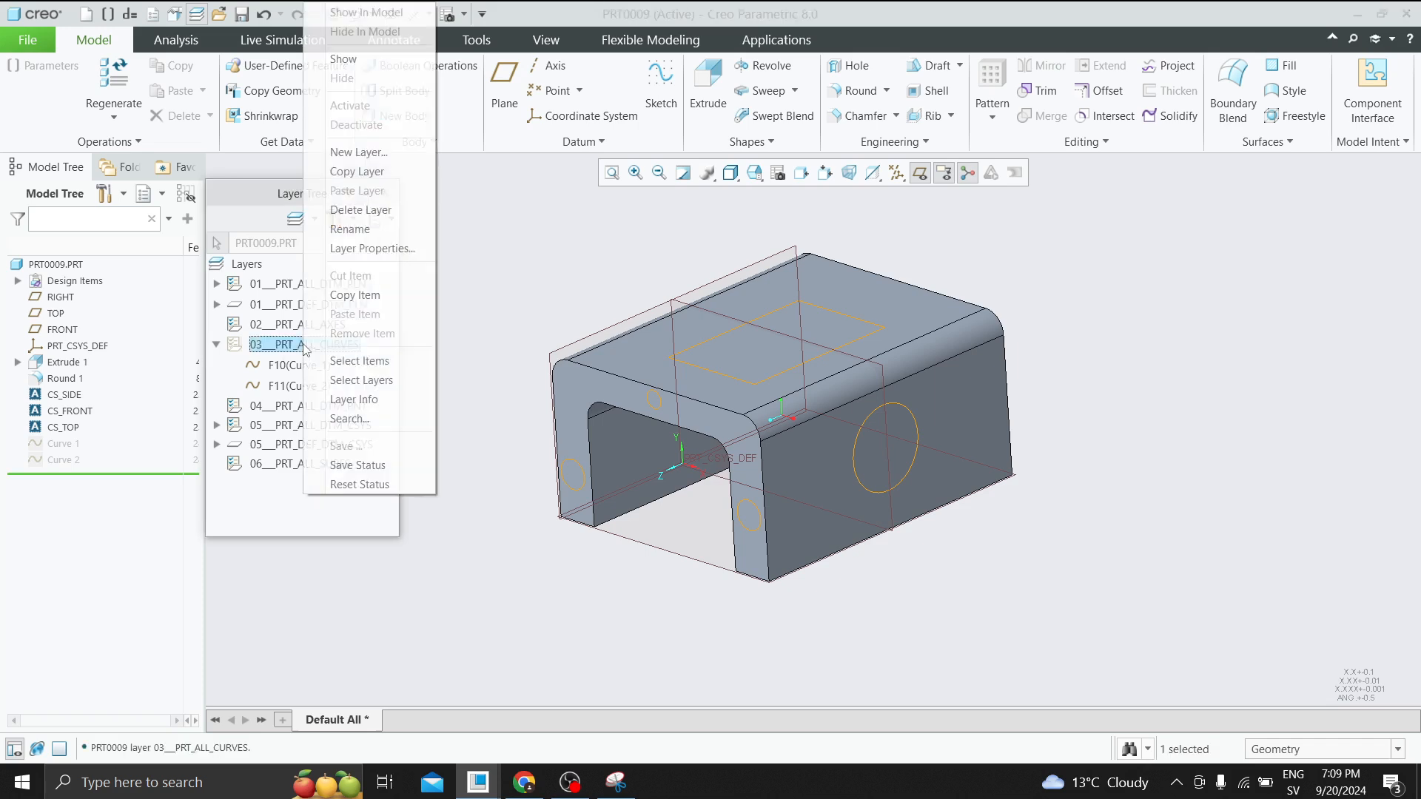
left_click(341, 59)
left_click(527, 230)
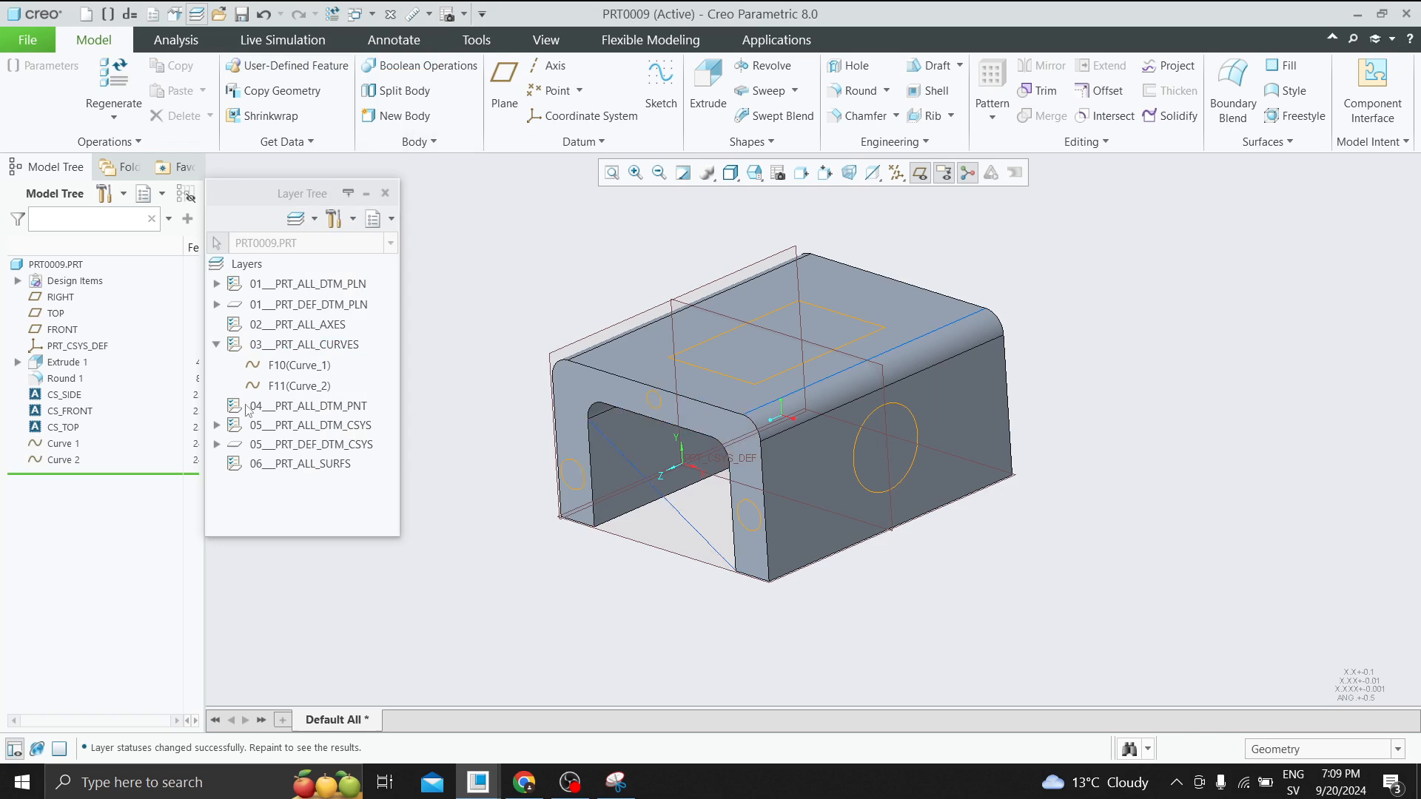
right_click(293, 345)
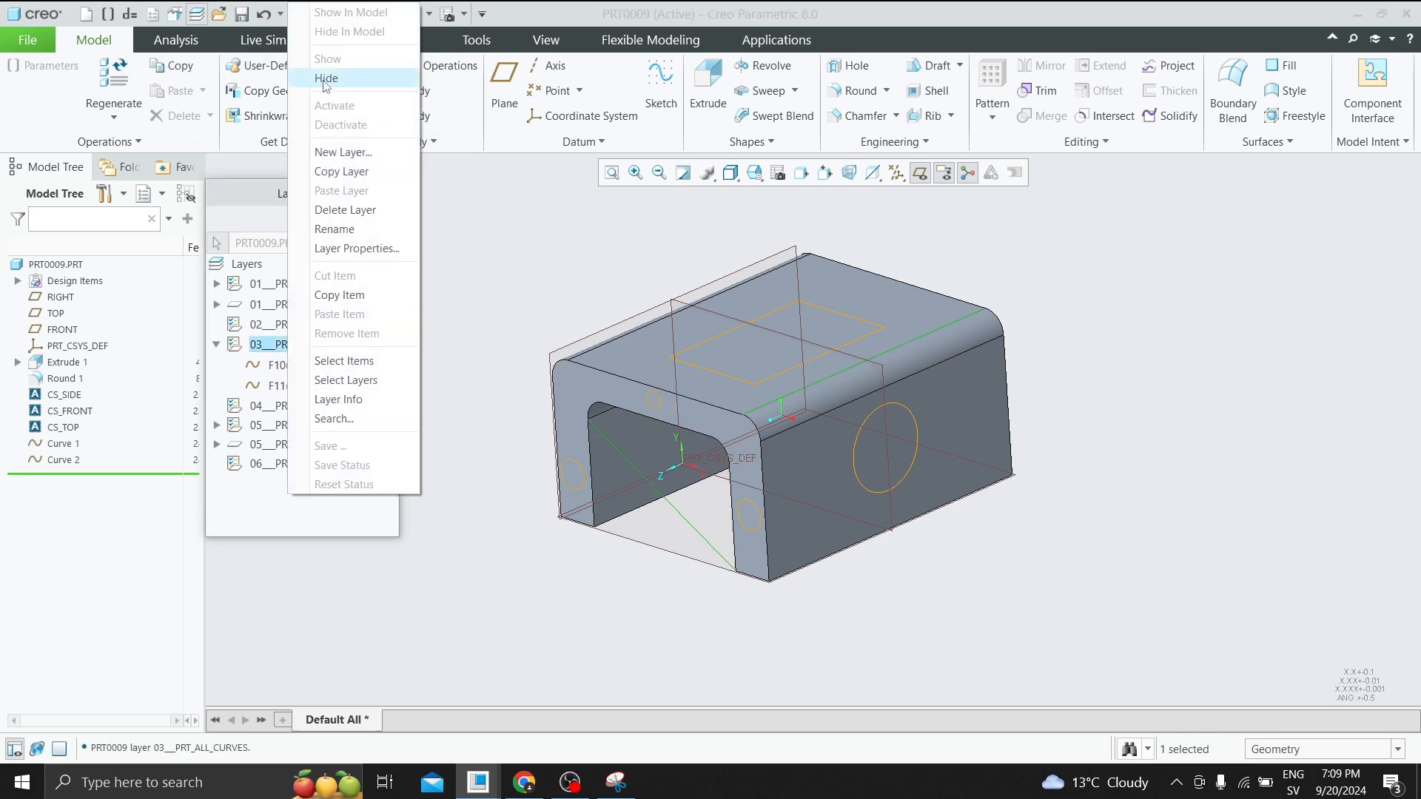
left_click(348, 82)
Show only Curve 2 individually despite its hidden layer, and expand the Shown Items layer.
left_click(72, 462)
left_click(103, 411)
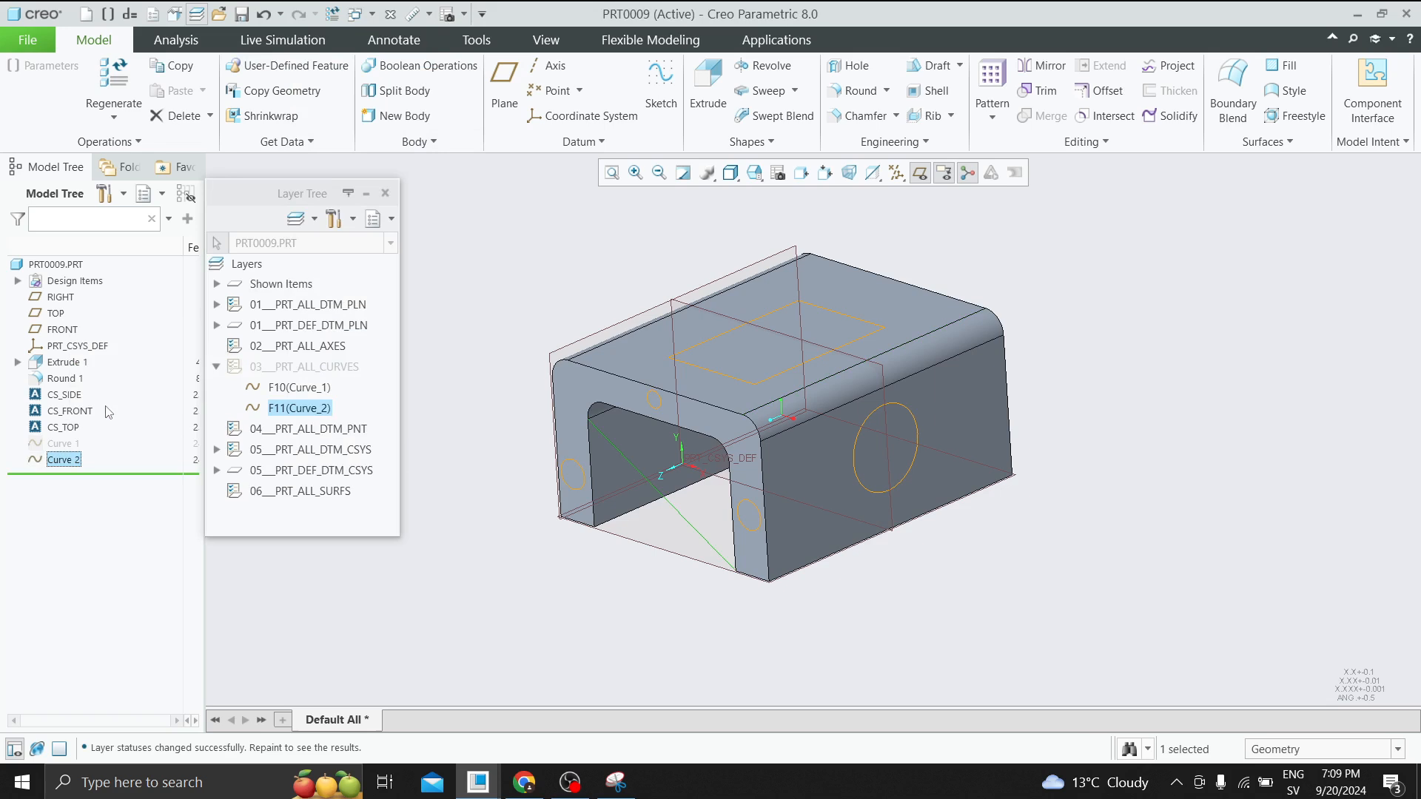
left_click(503, 342)
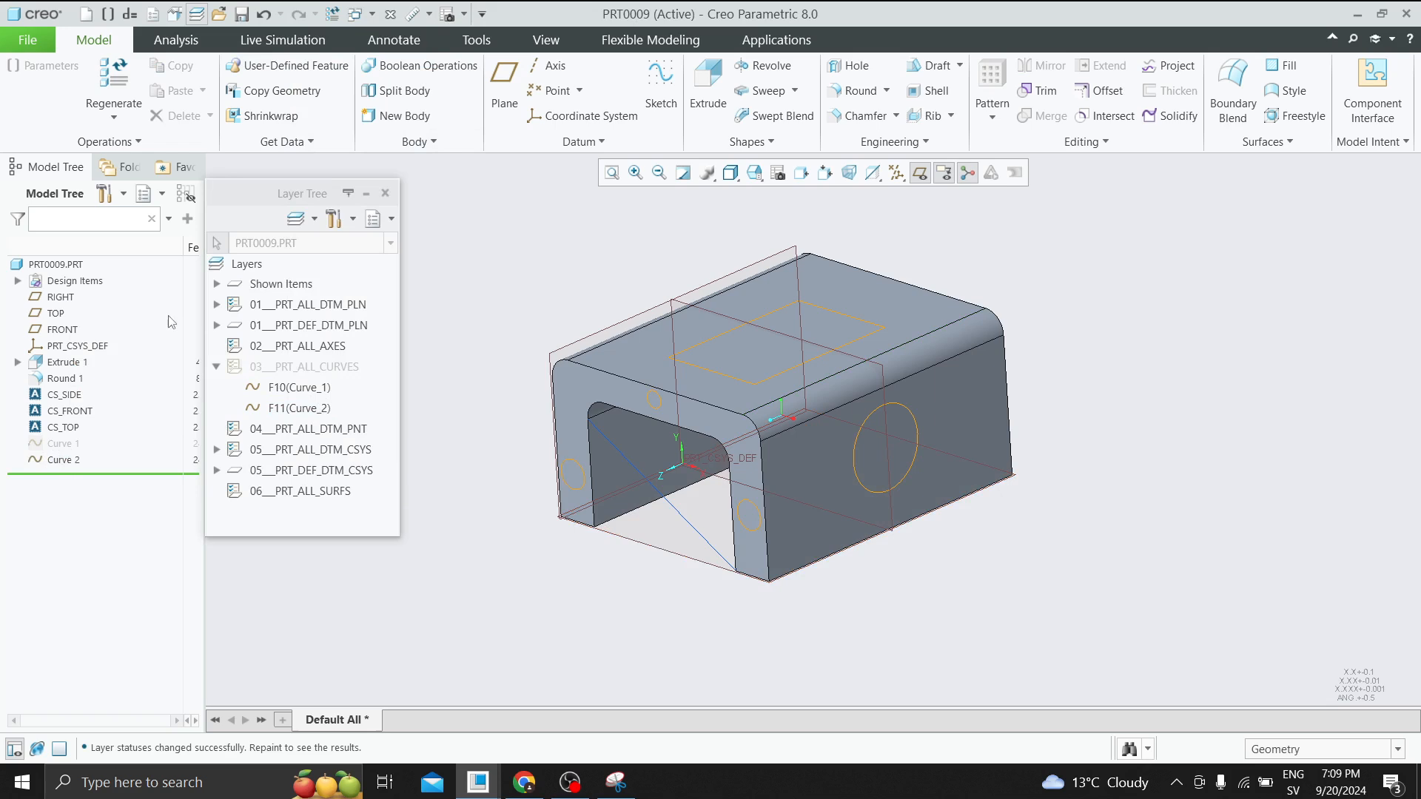
left_click(217, 284)
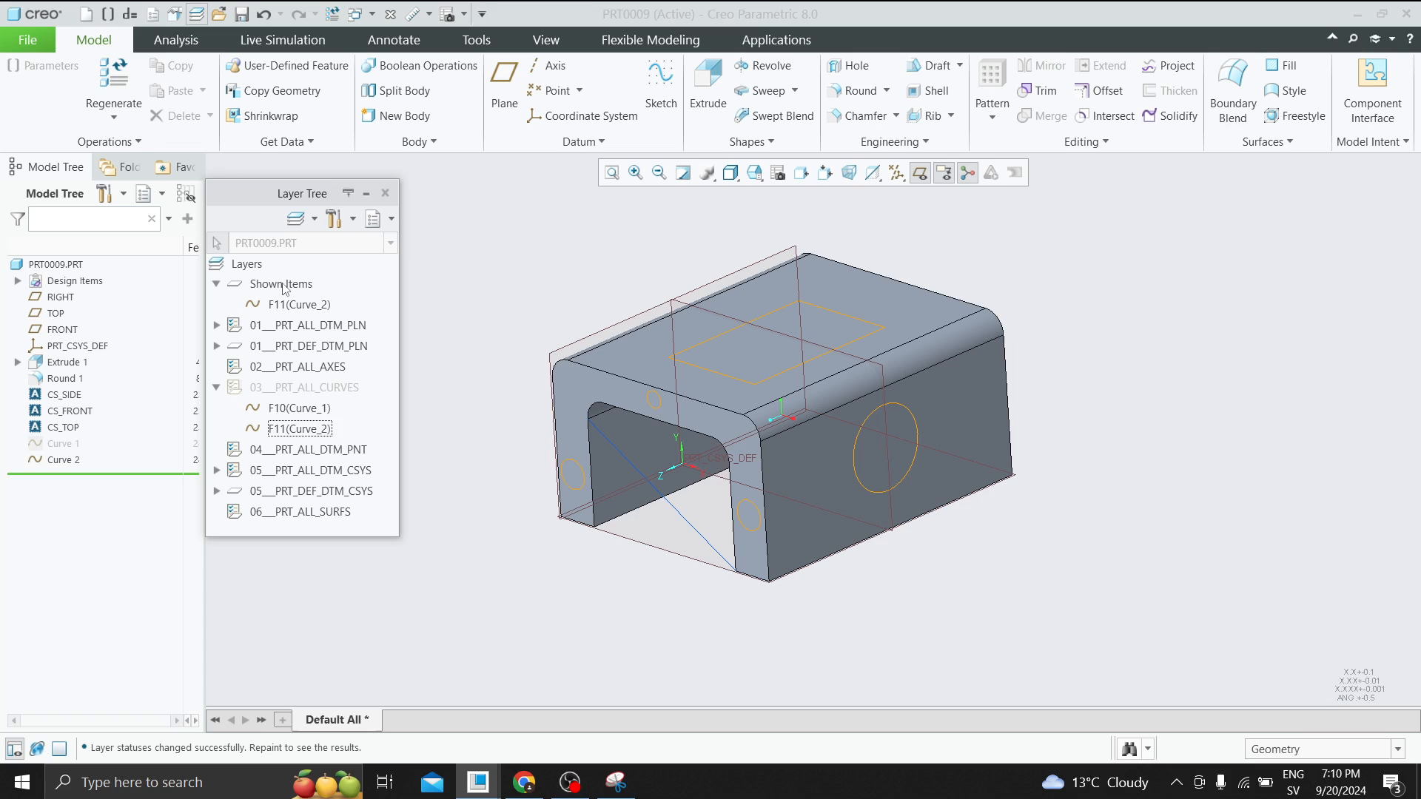
Hide Curve 2 individually and check the commands offered for the Shown Items layer.
left_click(64, 462)
right_click(64, 461)
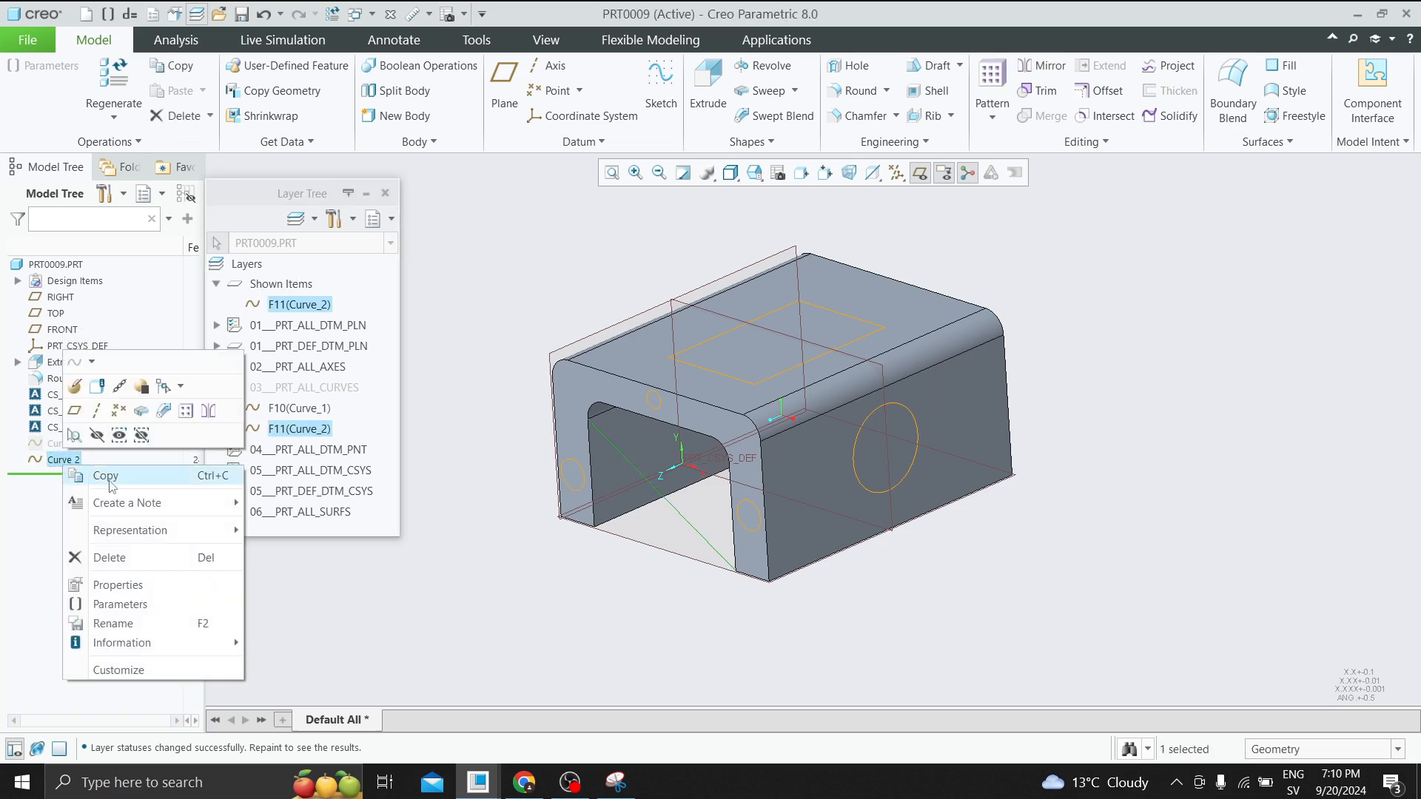
left_click(97, 435)
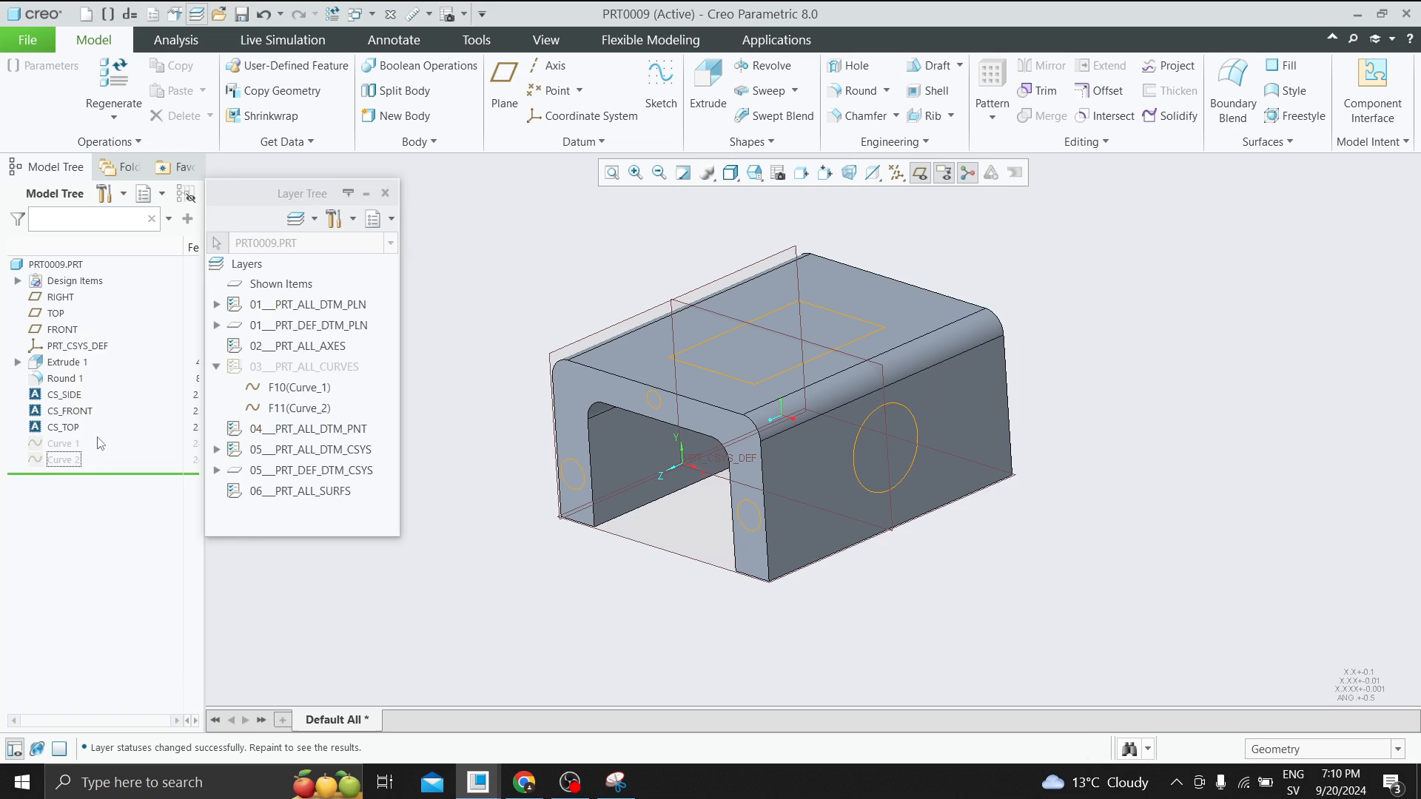
right_click(281, 288)
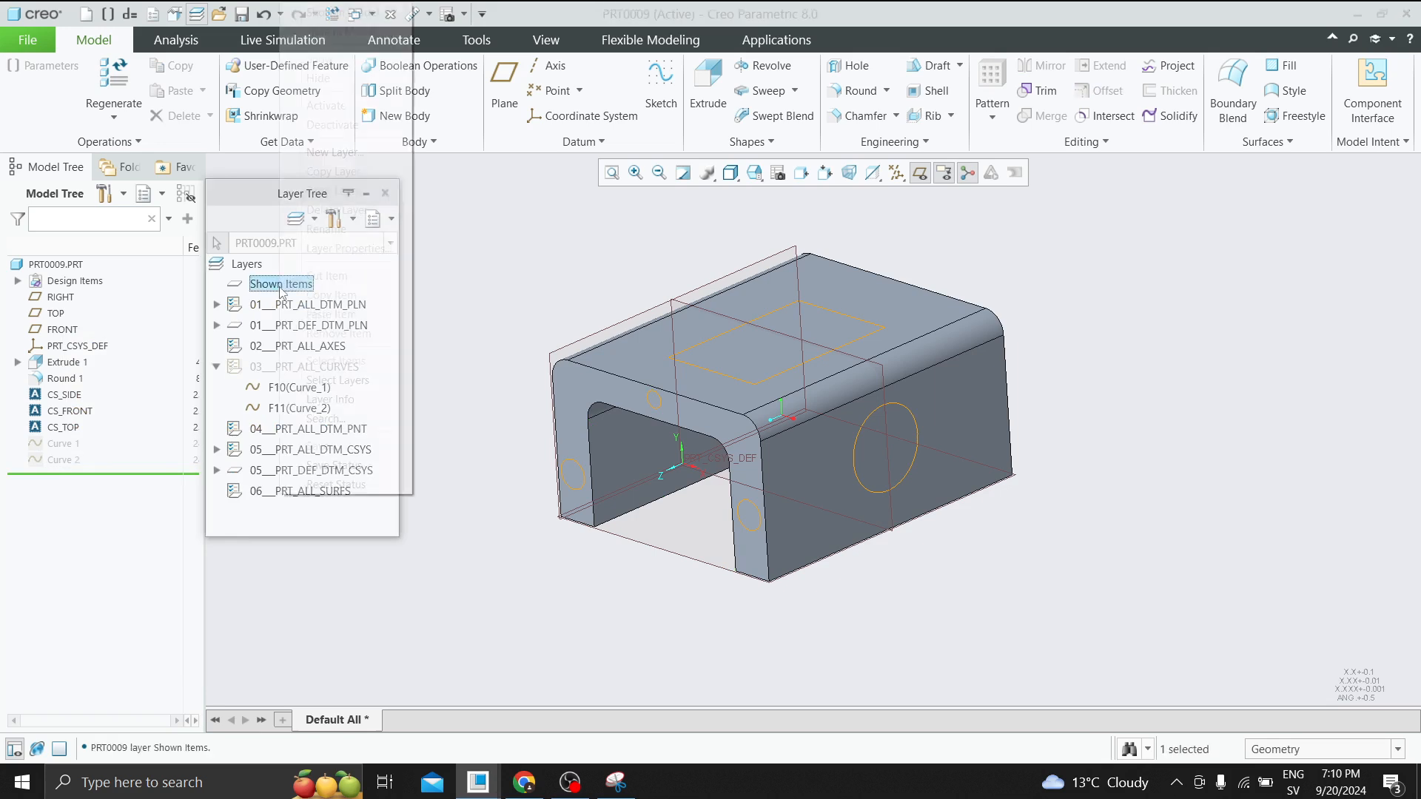
left_click(503, 268)
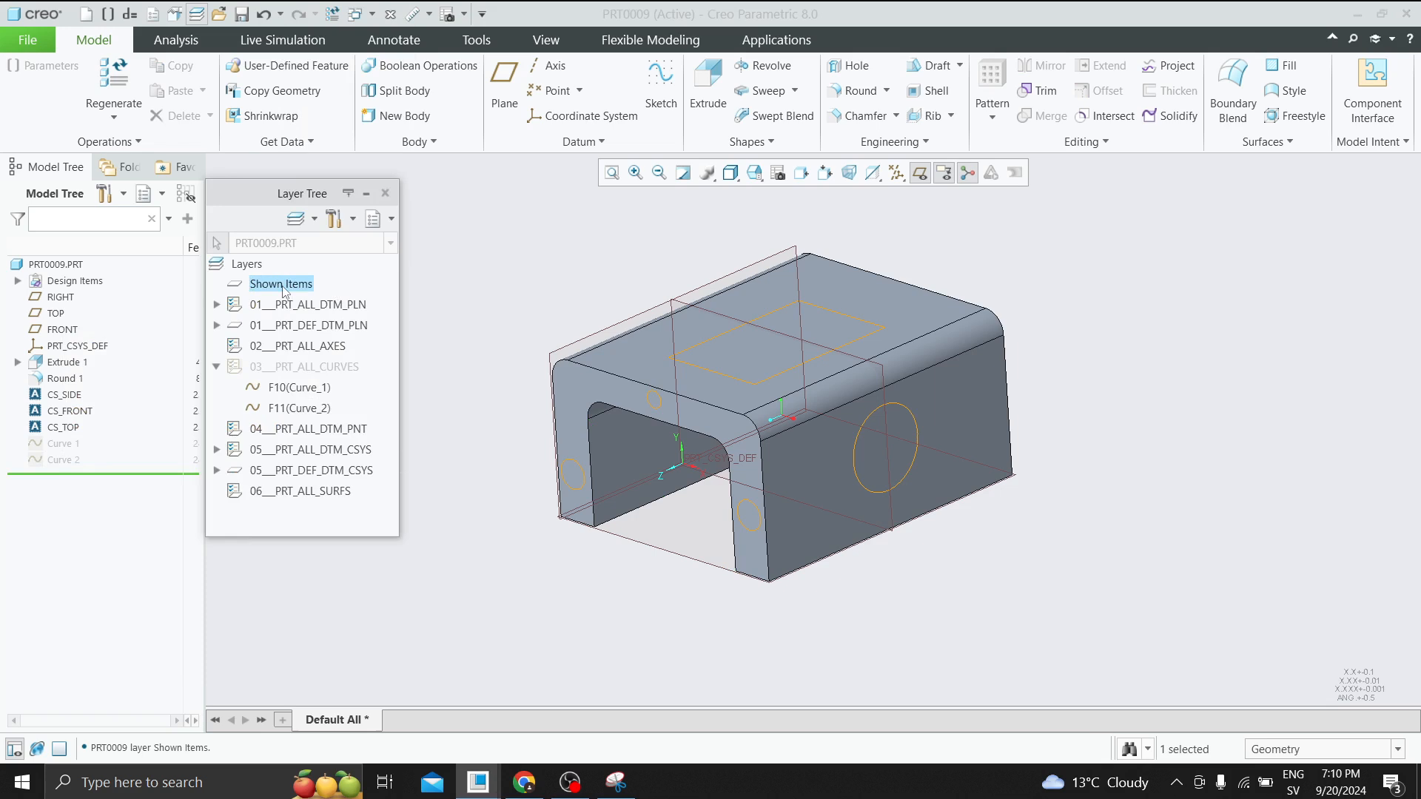
Expand the 05___PRT_ALL_DTM_CSYS and 01___PRT_ALL_DTM_PLN layers, and hide the 01___PRT_ALL_DTM_PLN layer.
left_click(217, 451)
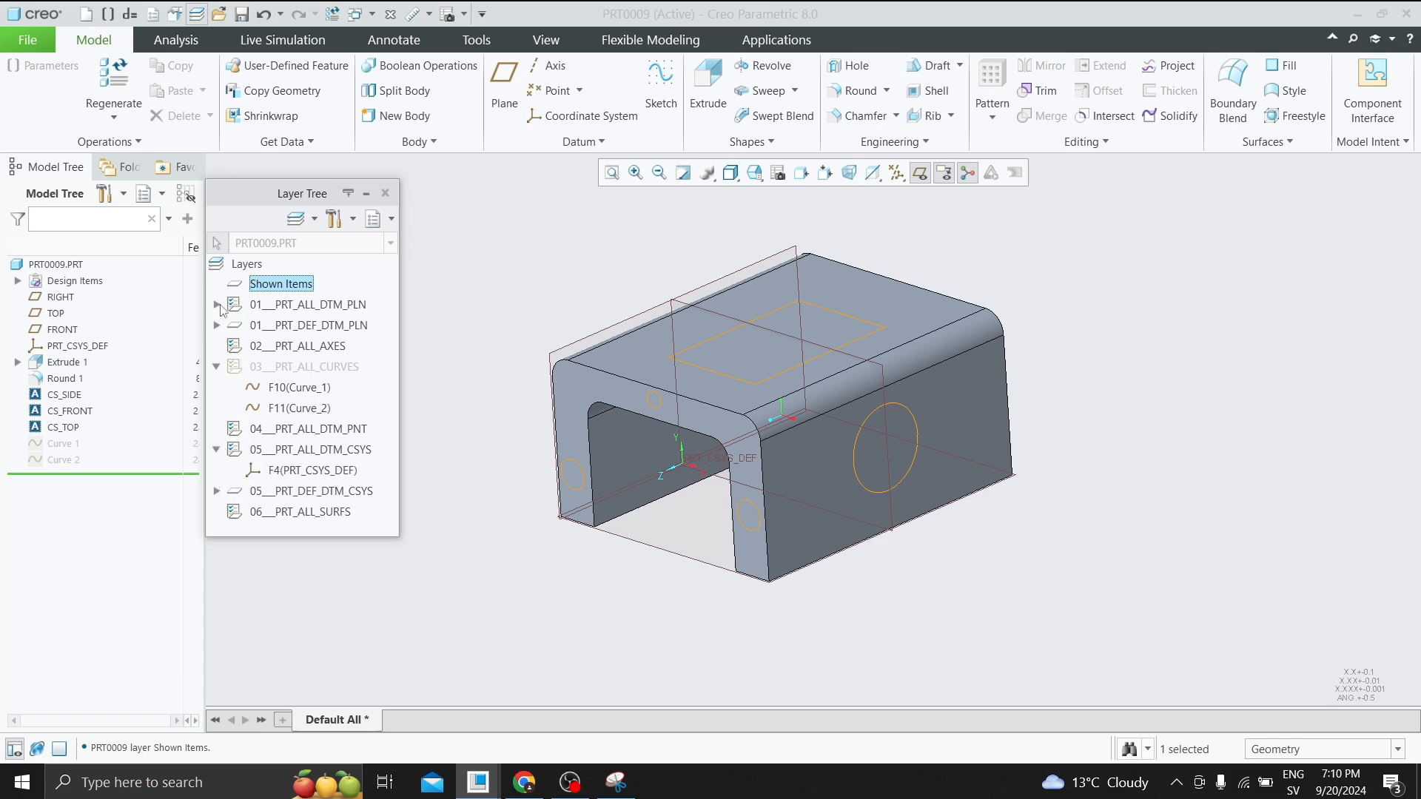
left_click(217, 304)
right_click(292, 313)
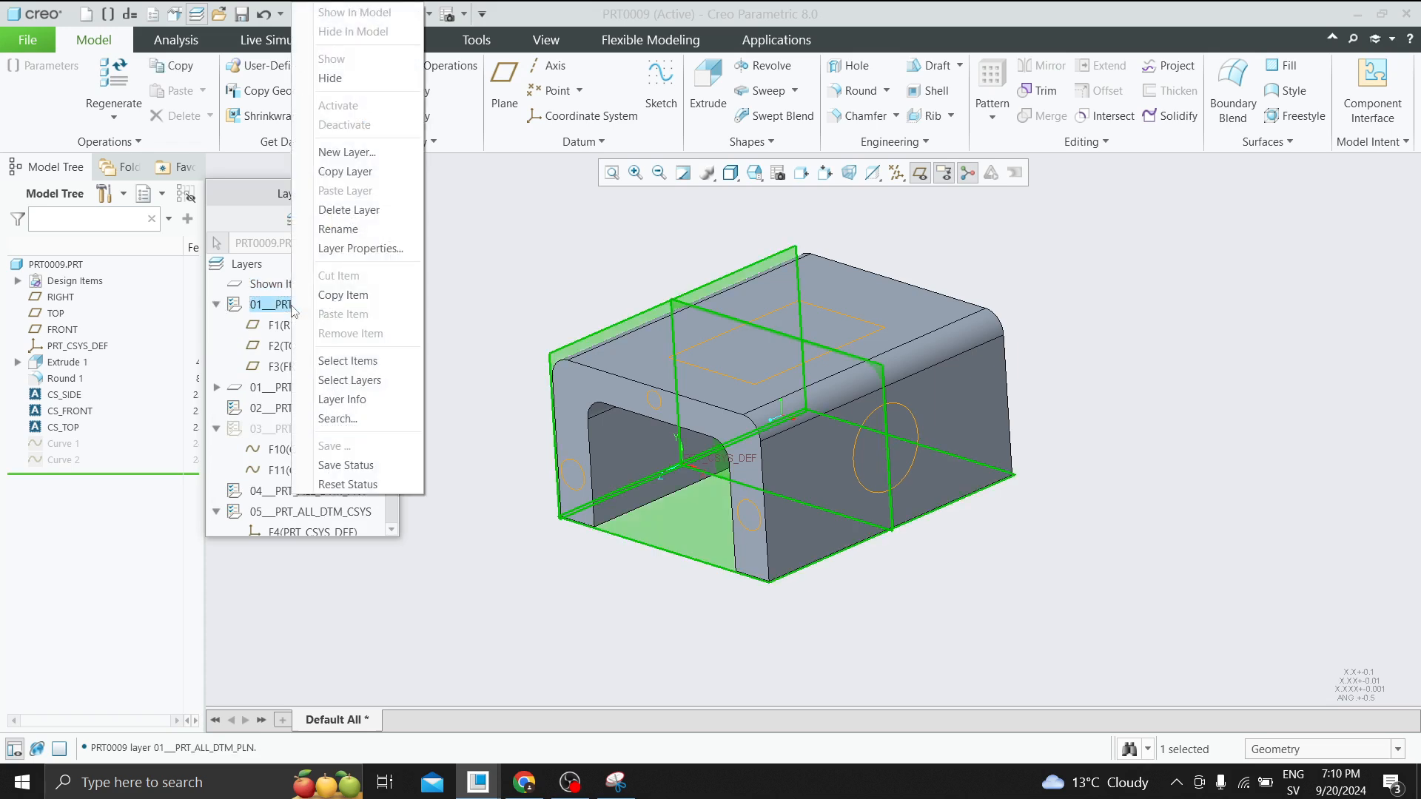
left_click(330, 78)
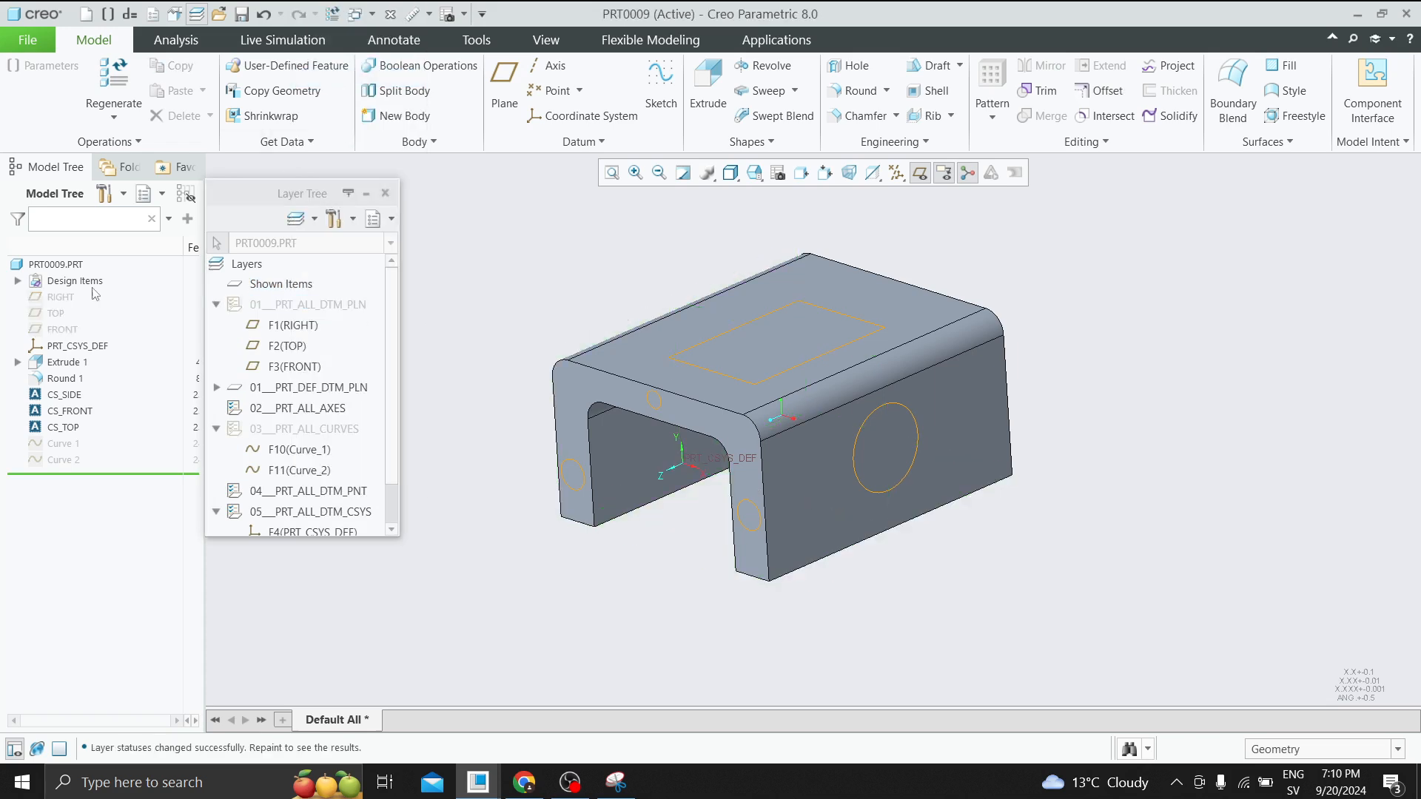
Show only the RIGHT plane individually despite its hidden layer, and expand the Shown Items layer.
left_click(62, 297)
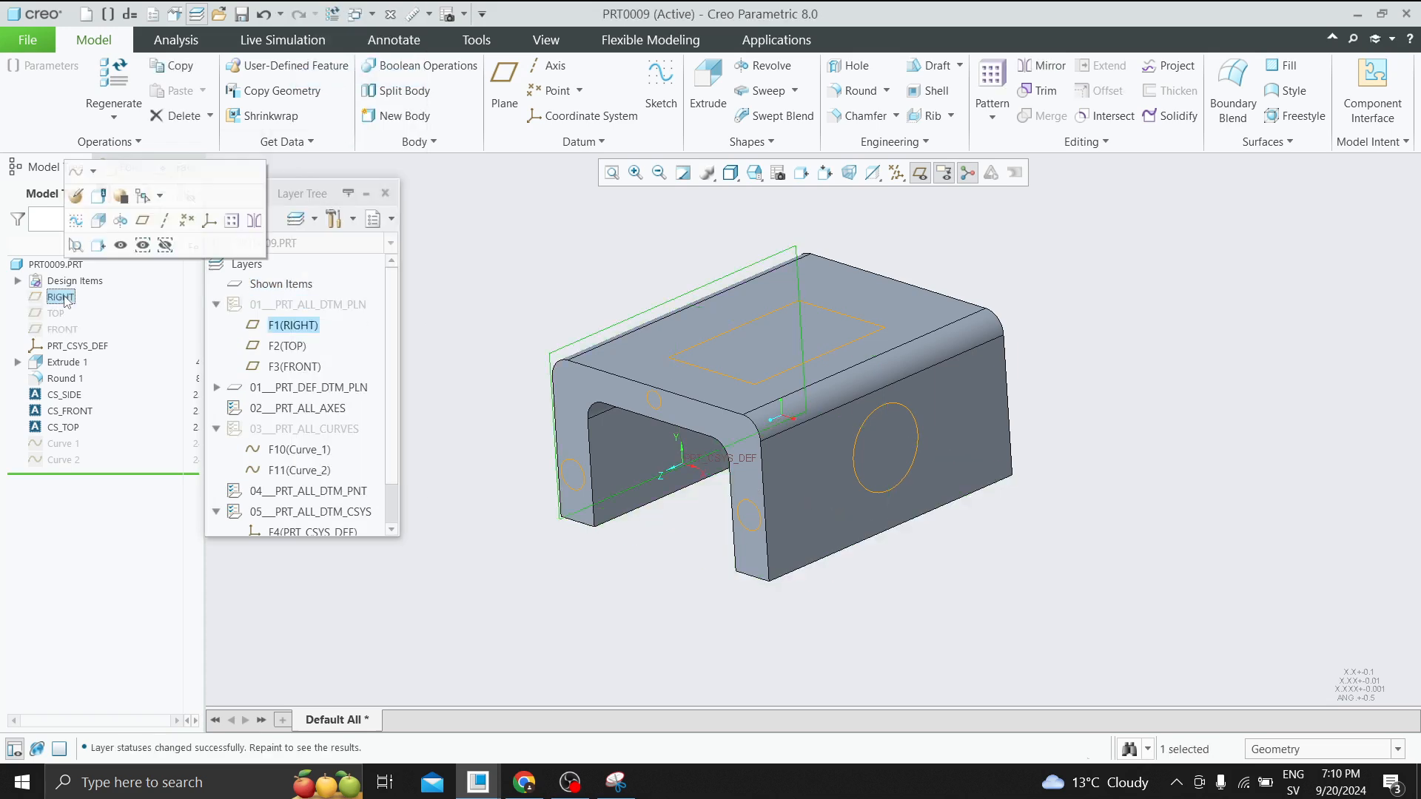
left_click(458, 317)
left_click(217, 285)
left_click(217, 284)
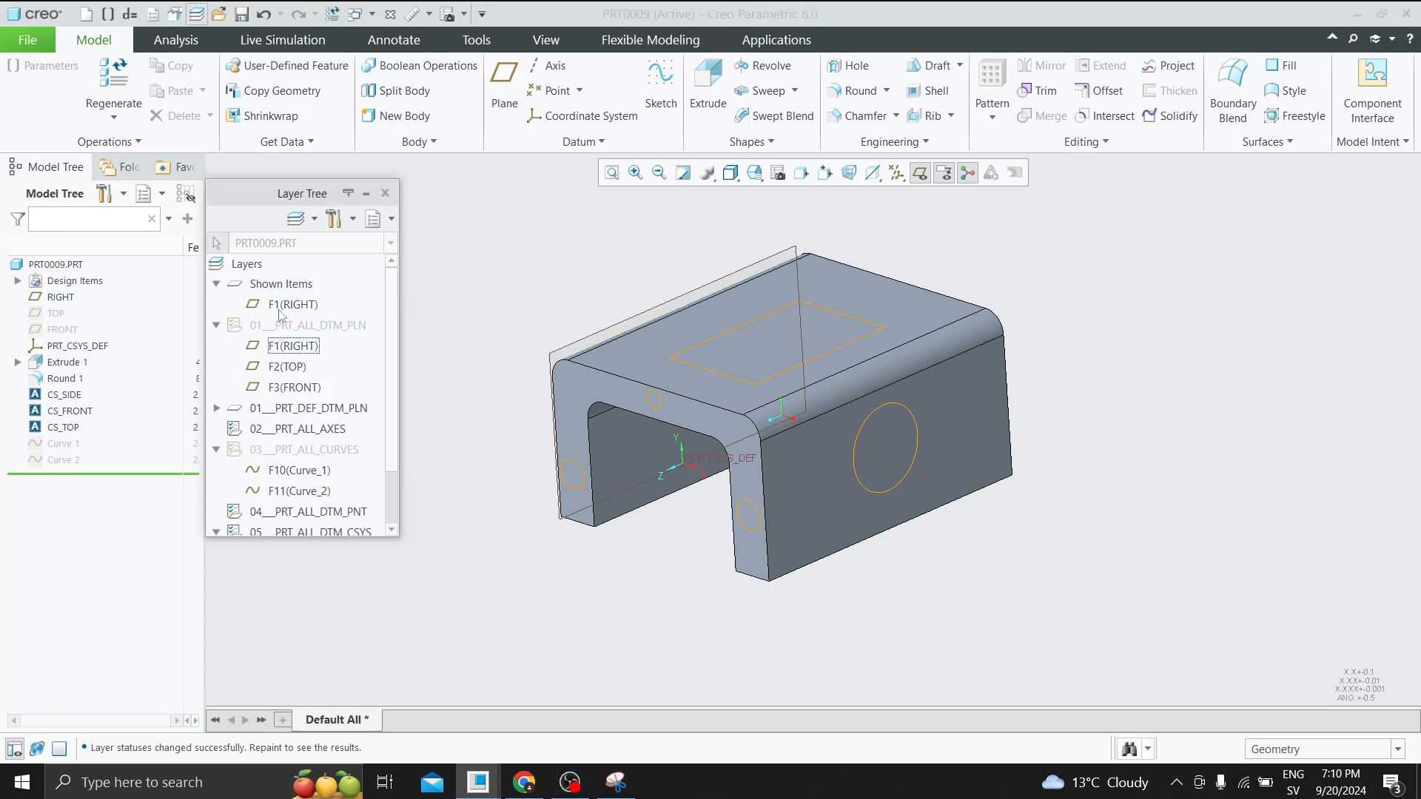
Show Curve 2 individually and review the commands offered for the Shown Items layer.
left_click(67, 460)
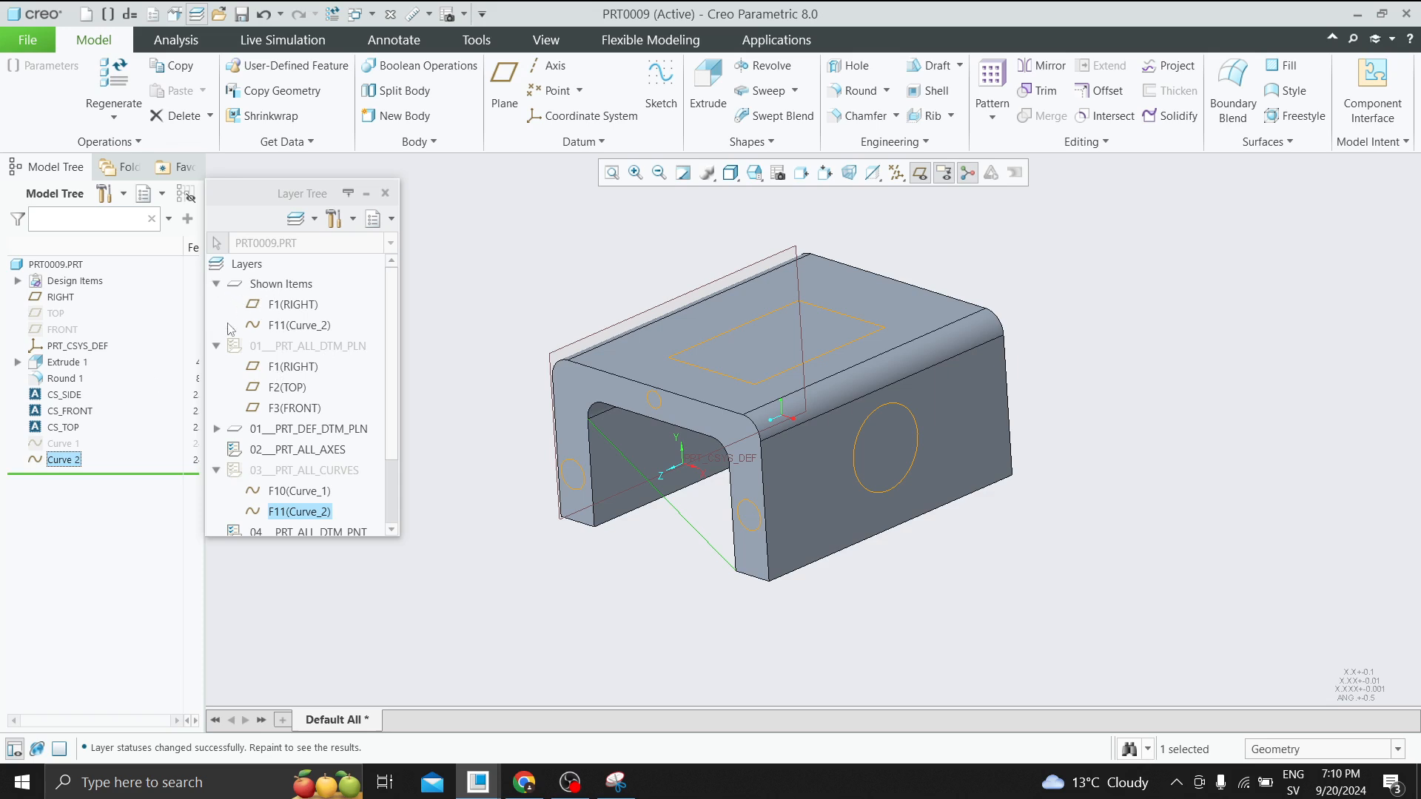
right_click(287, 291)
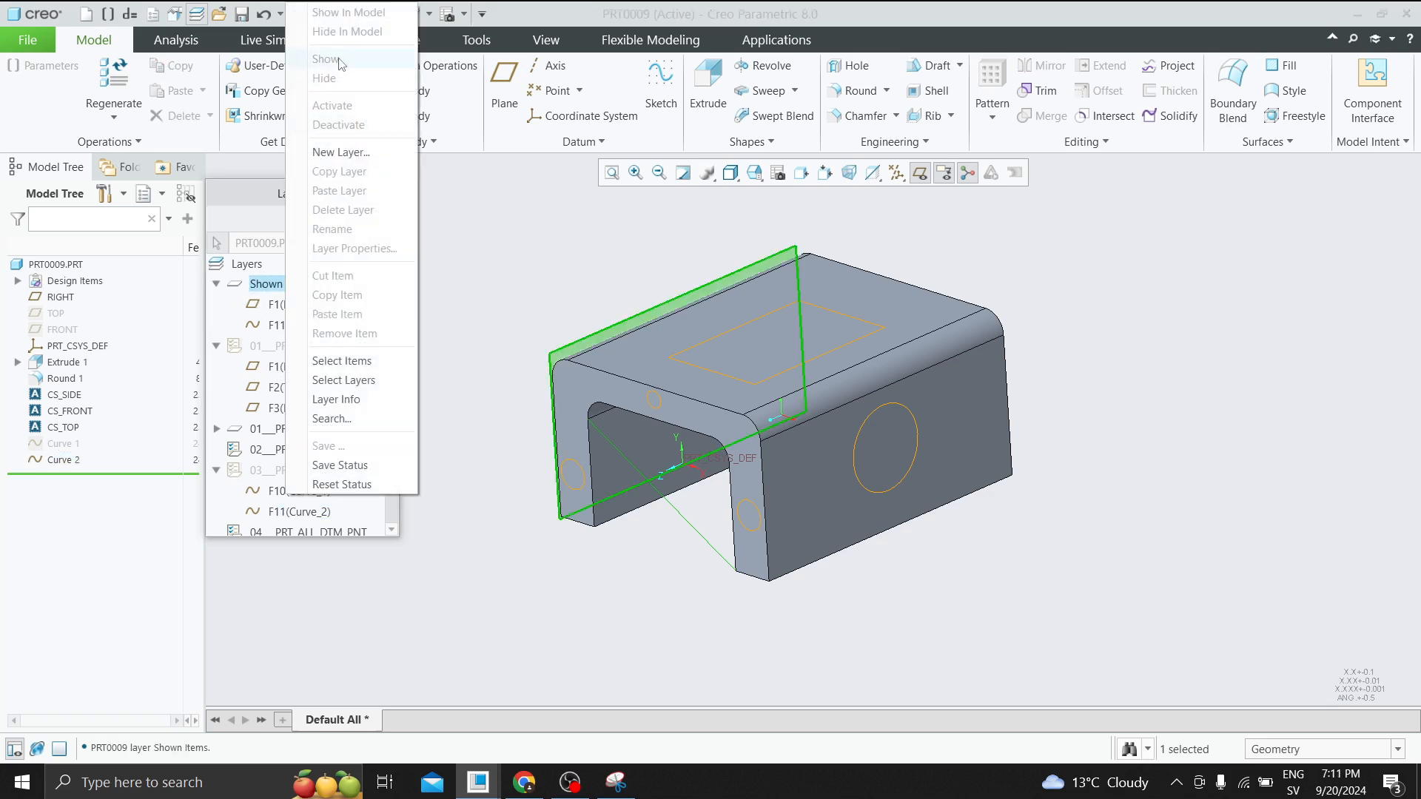
left_click(486, 280)
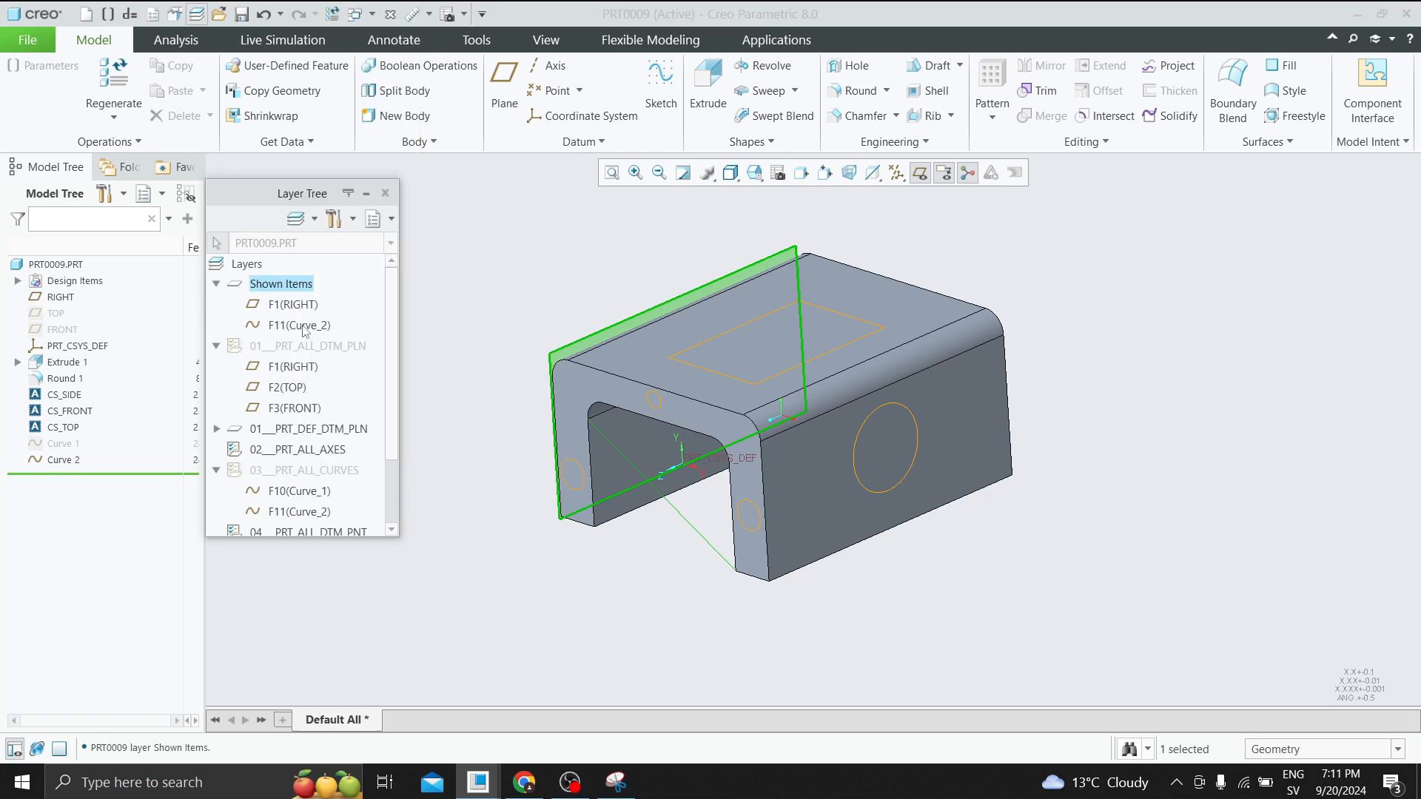
Hide Curve 2 again and collapse the Shown Items, 03___PRT_ALL_CURVES and 01___PRT_ALL_DTM_PLN layers.
left_click(217, 283)
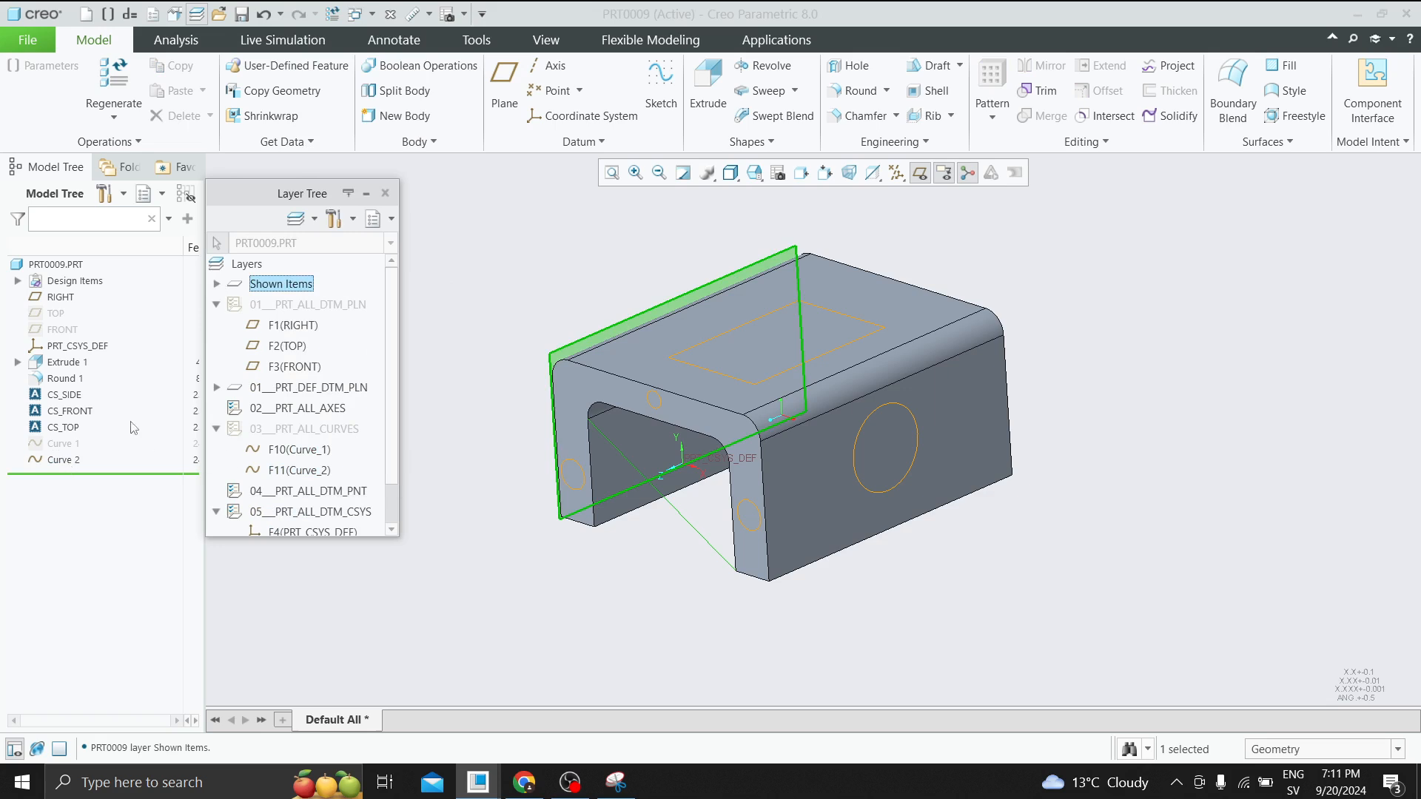
left_click(65, 460)
left_click(96, 409)
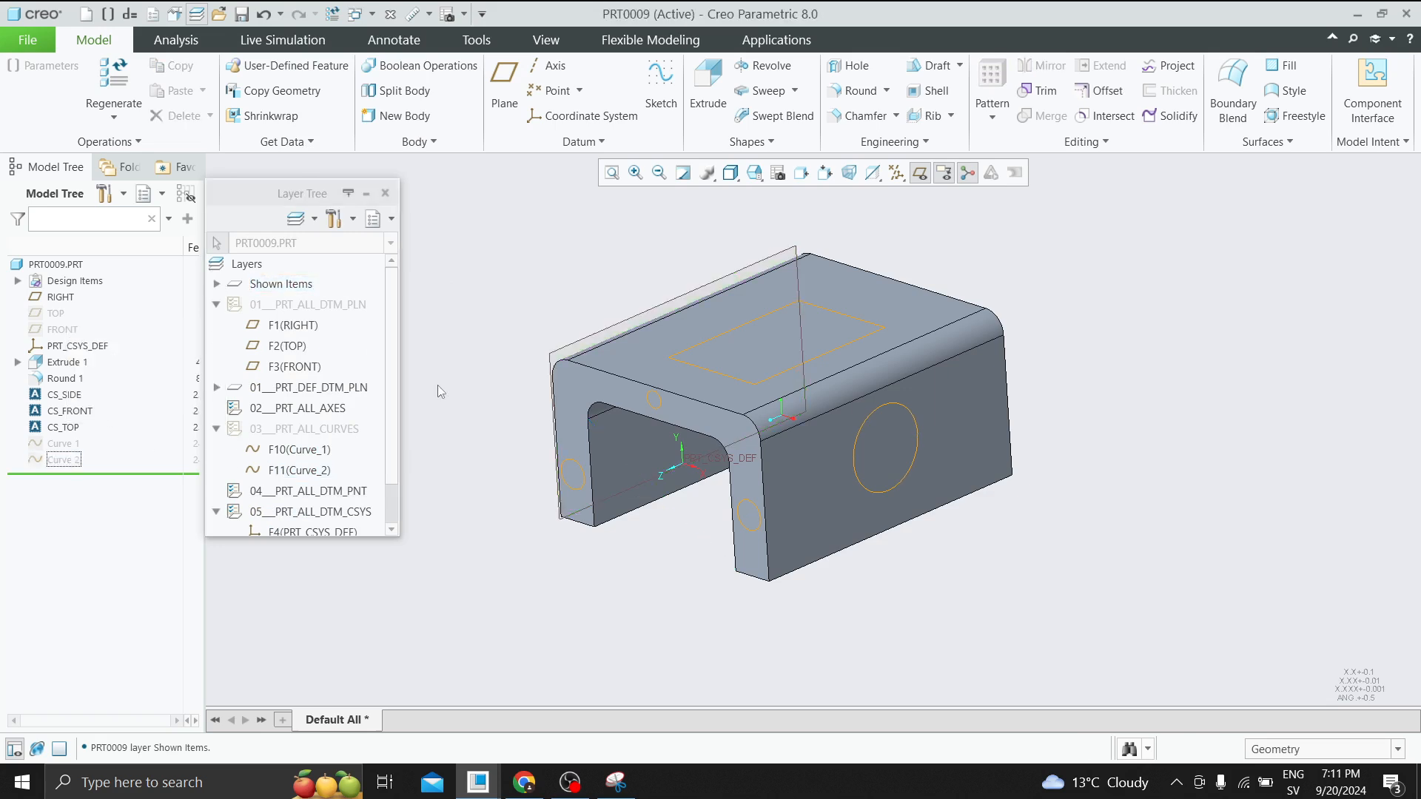
left_click(217, 429)
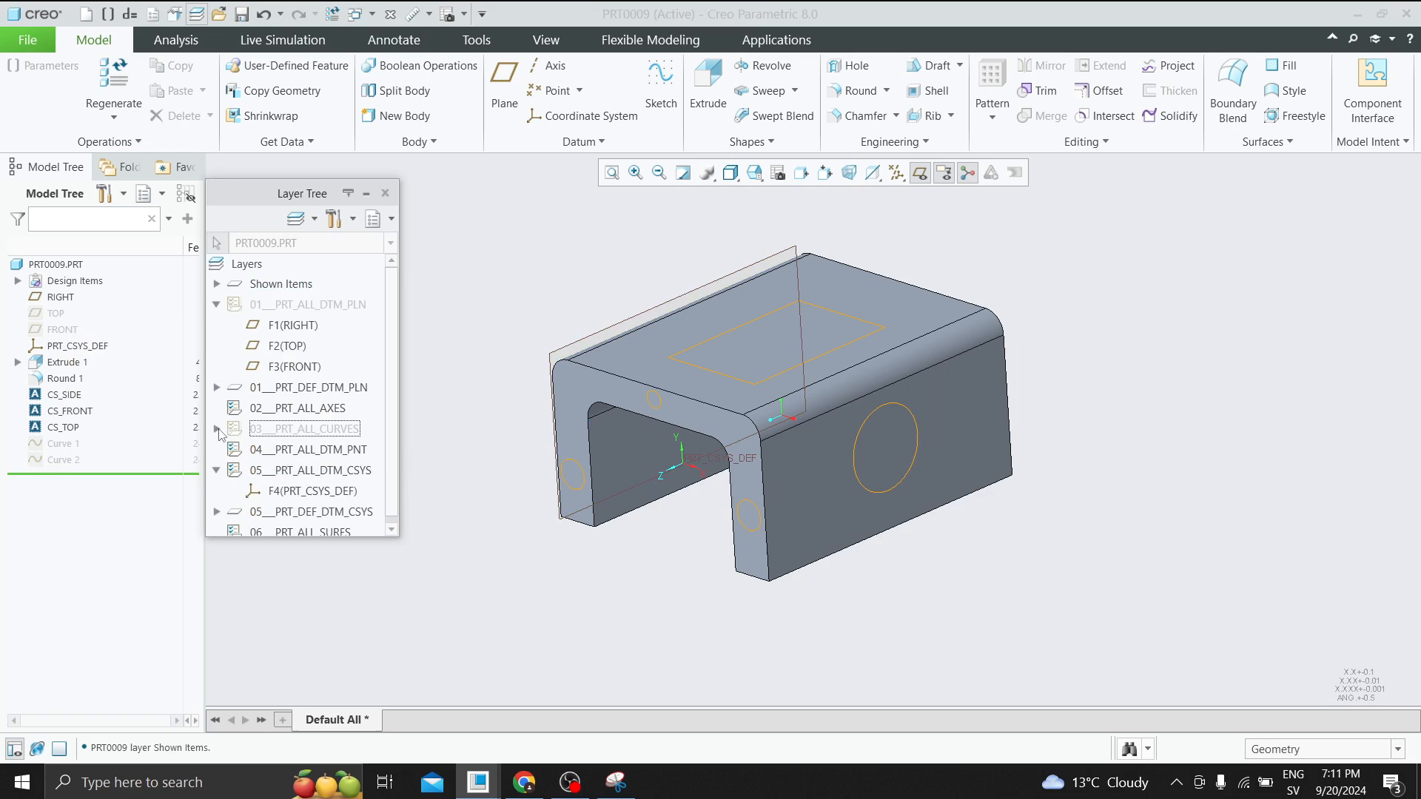
left_click(216, 306)
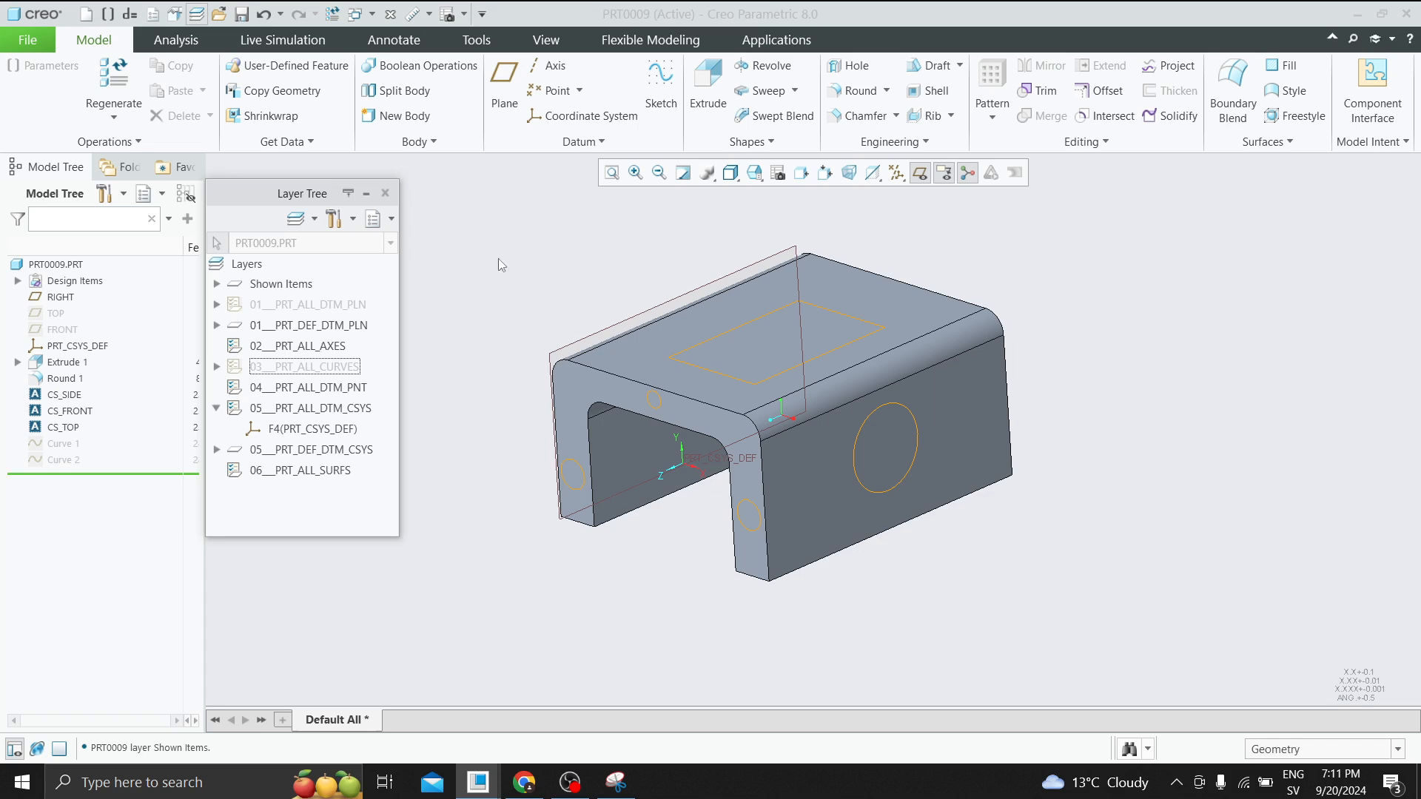
Create a datum point on the front vertex where the top face meets the outer round beside the RIGHT plane, and select it under 04___PRT_ALL_DTM_PNT.
left_click(553, 90)
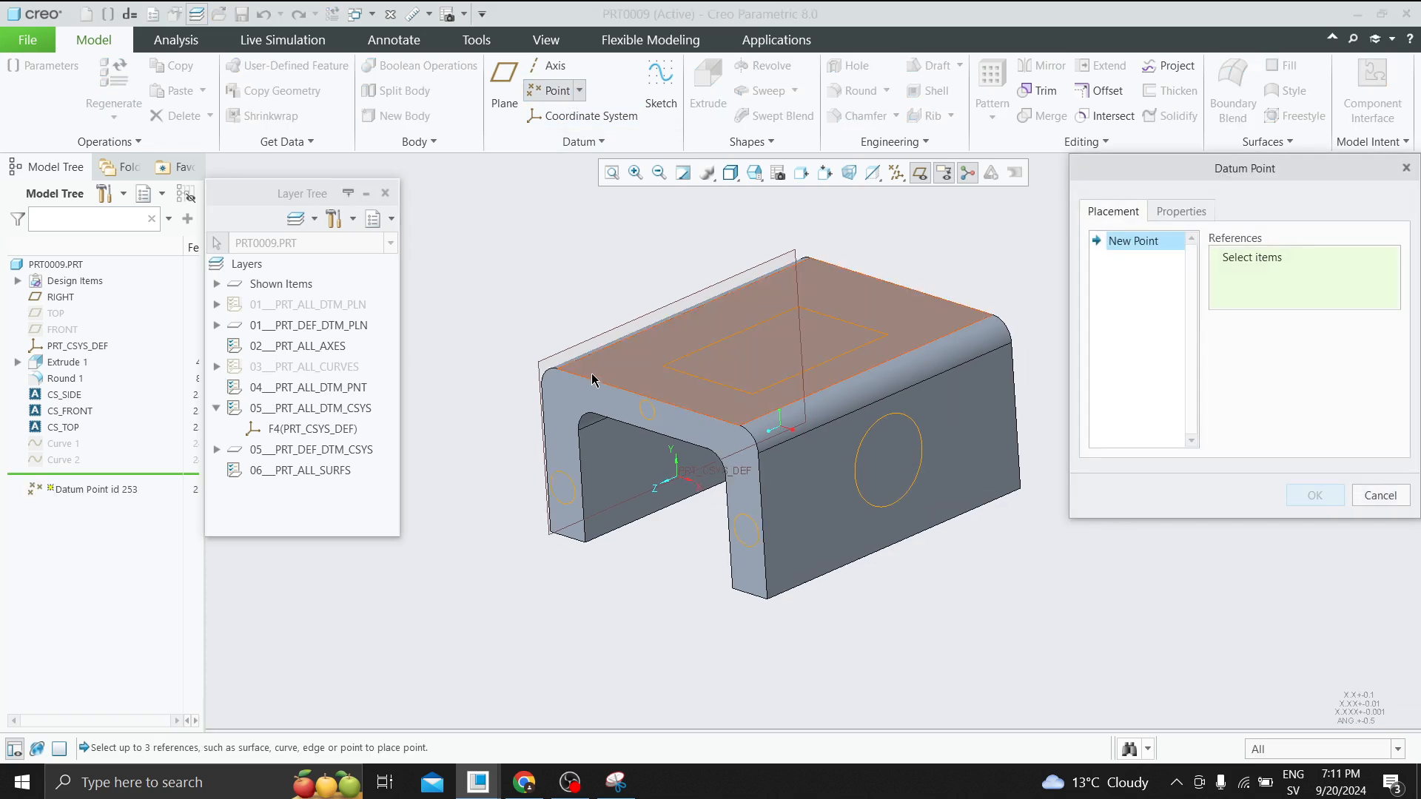
left_click(556, 369)
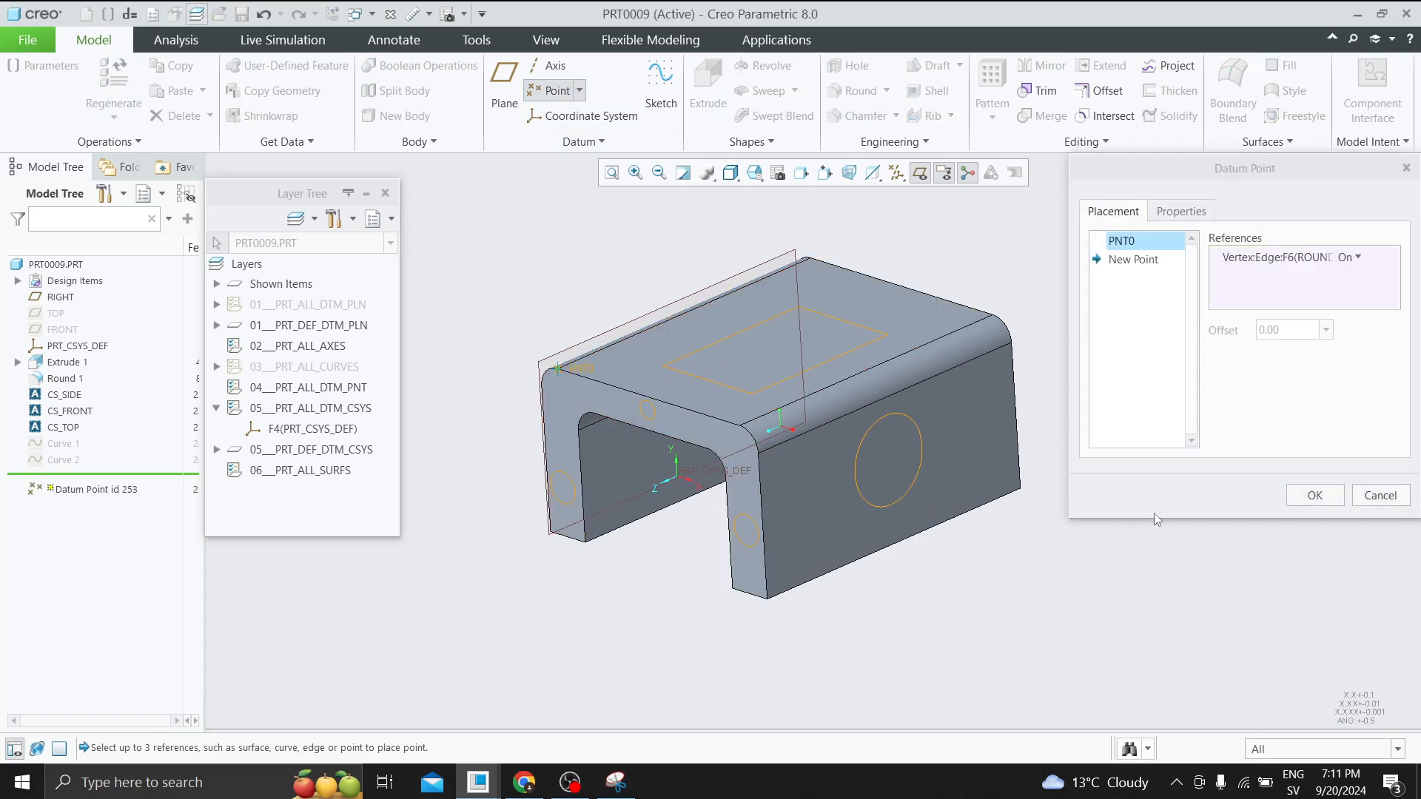
left_click(1301, 499)
left_click(216, 388)
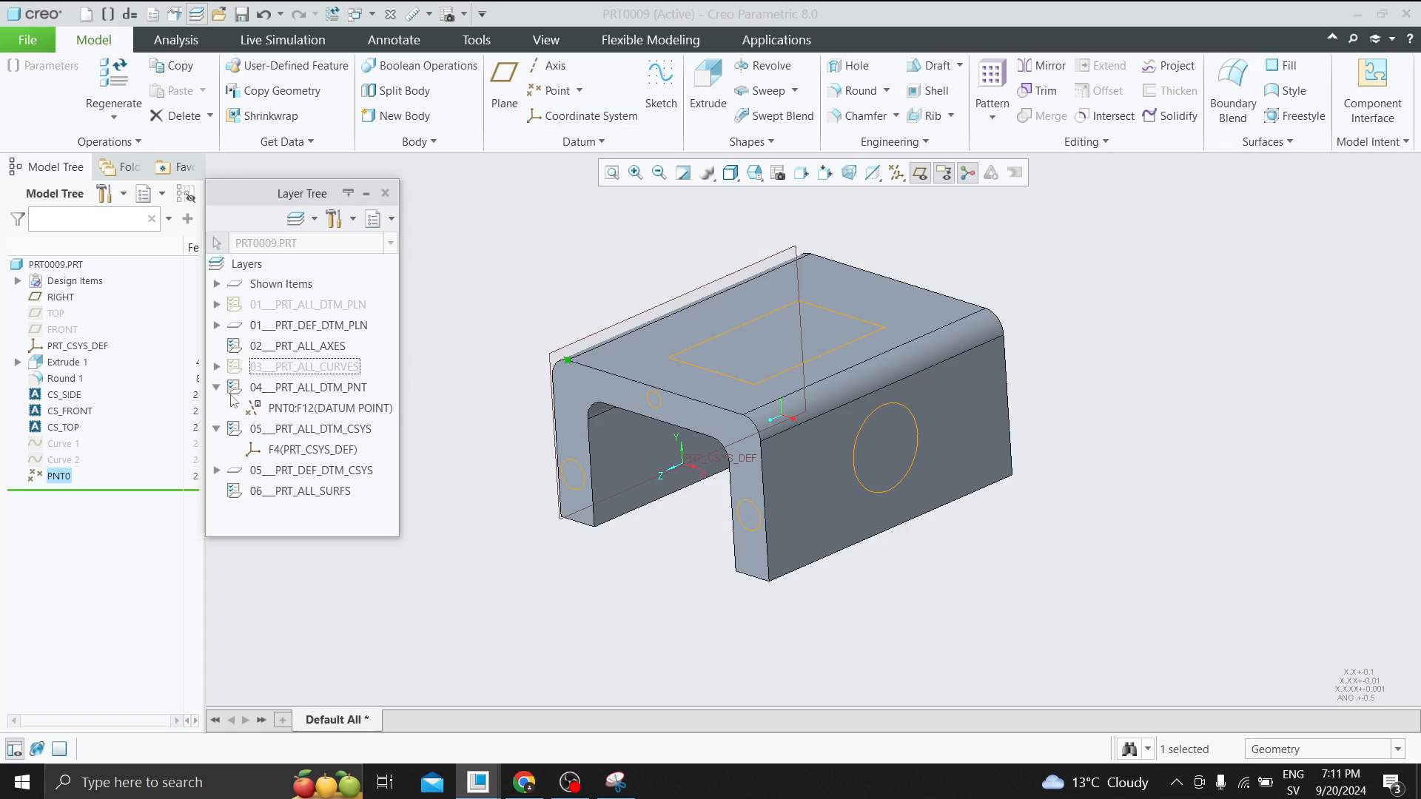
left_click(289, 408)
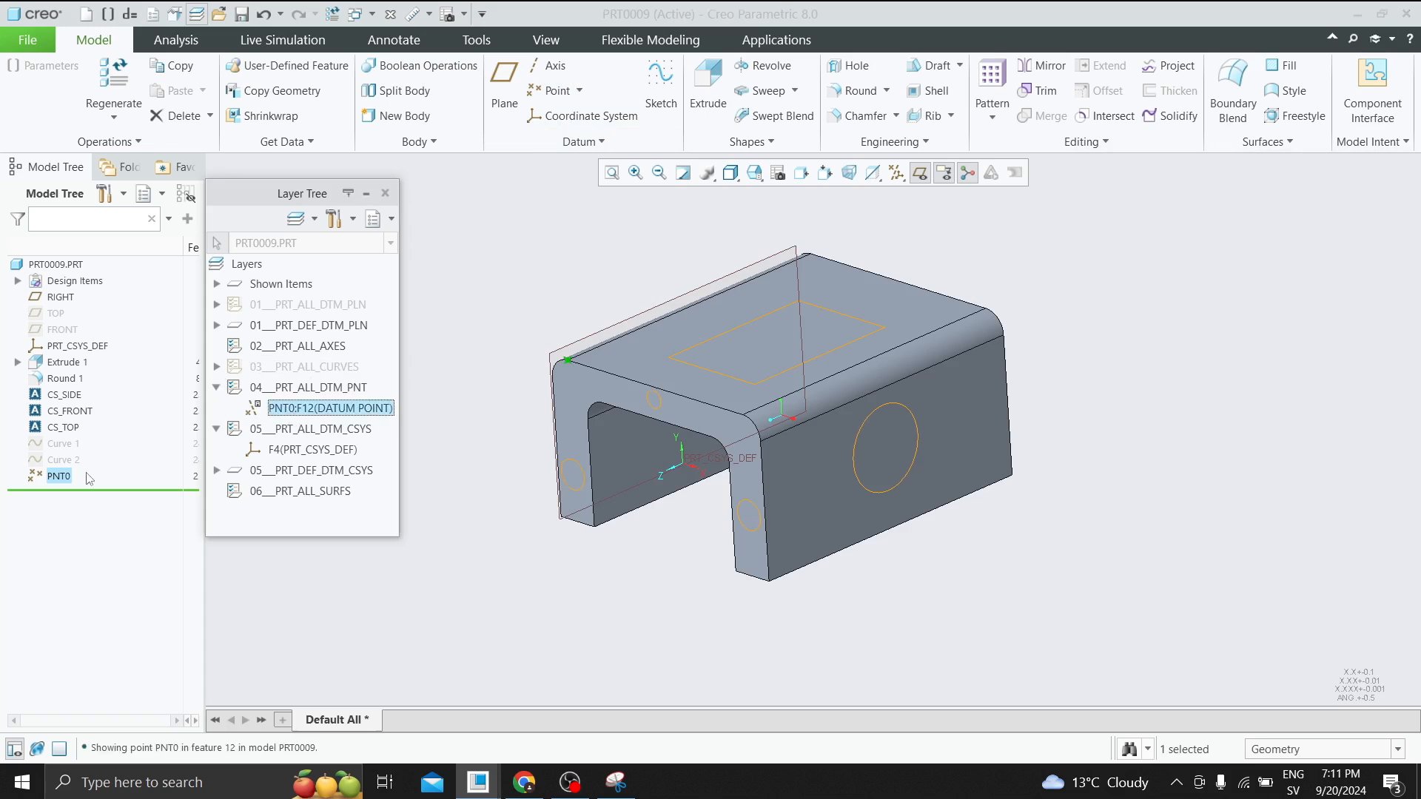
View the layer information for 04___PRT_ALL_DTM_PNT and close the report.
right_click(286, 393)
left_click(326, 280)
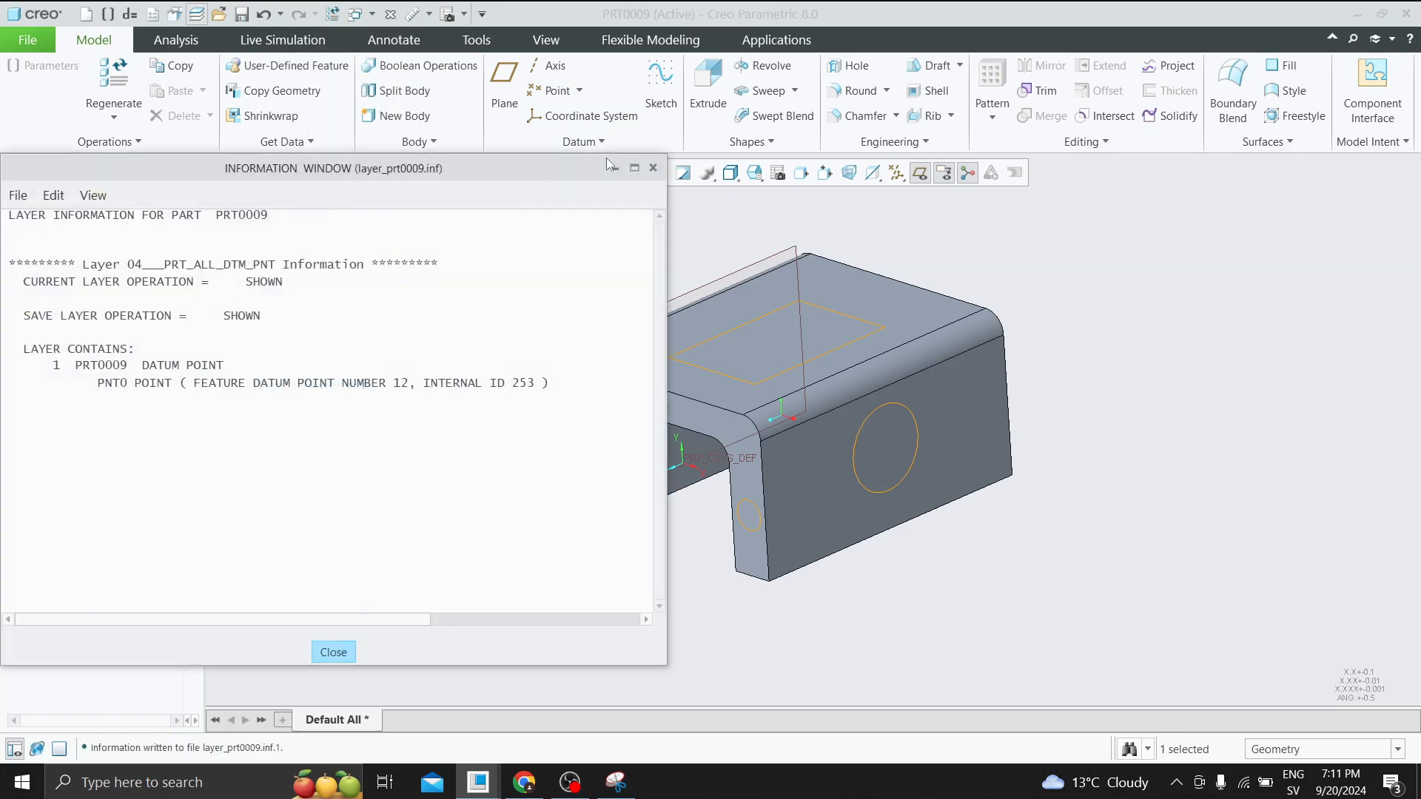
left_click(653, 169)
Hide the 04___PRT_ALL_DTM_PNT layer and check the state of its point PNT0 in the model tree.
right_click(309, 390)
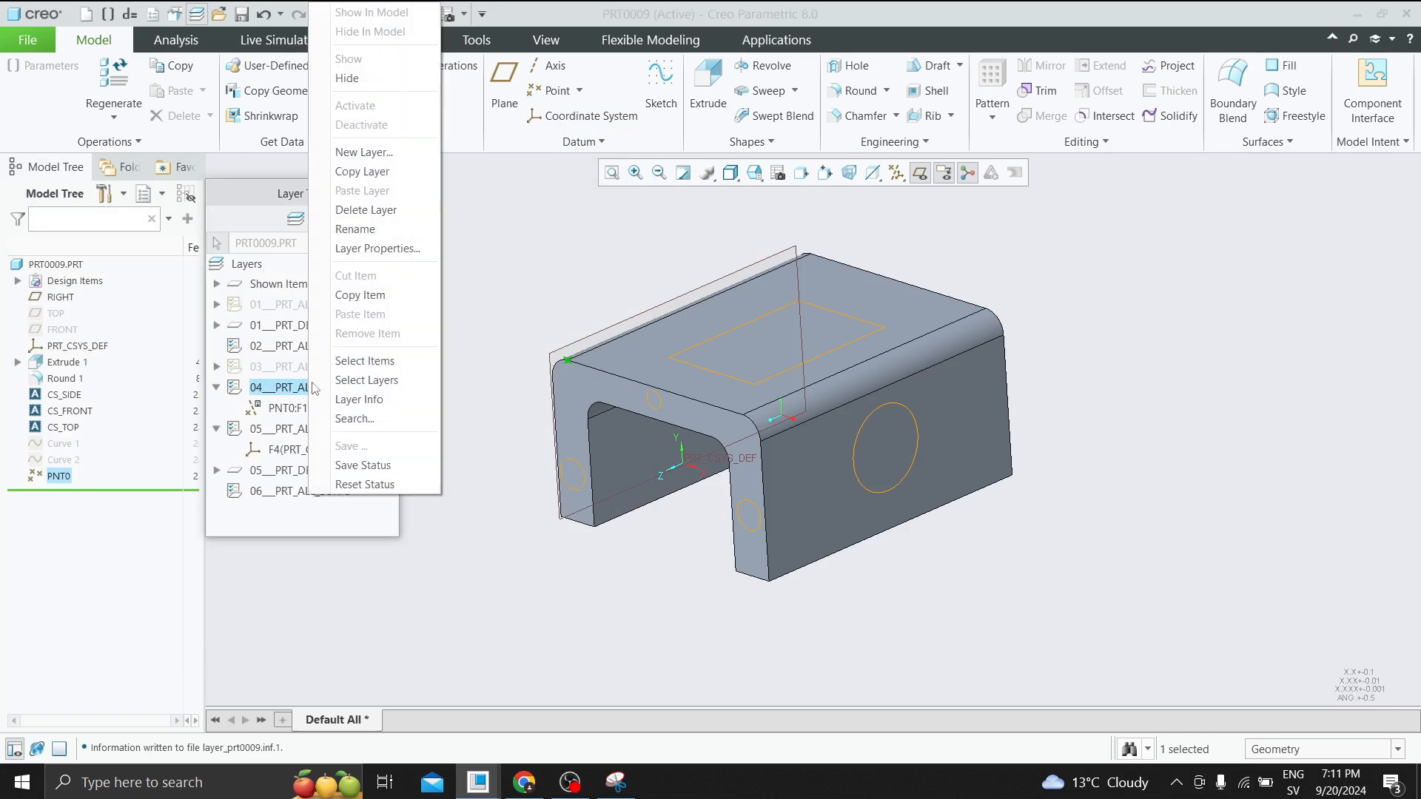
left_click(348, 78)
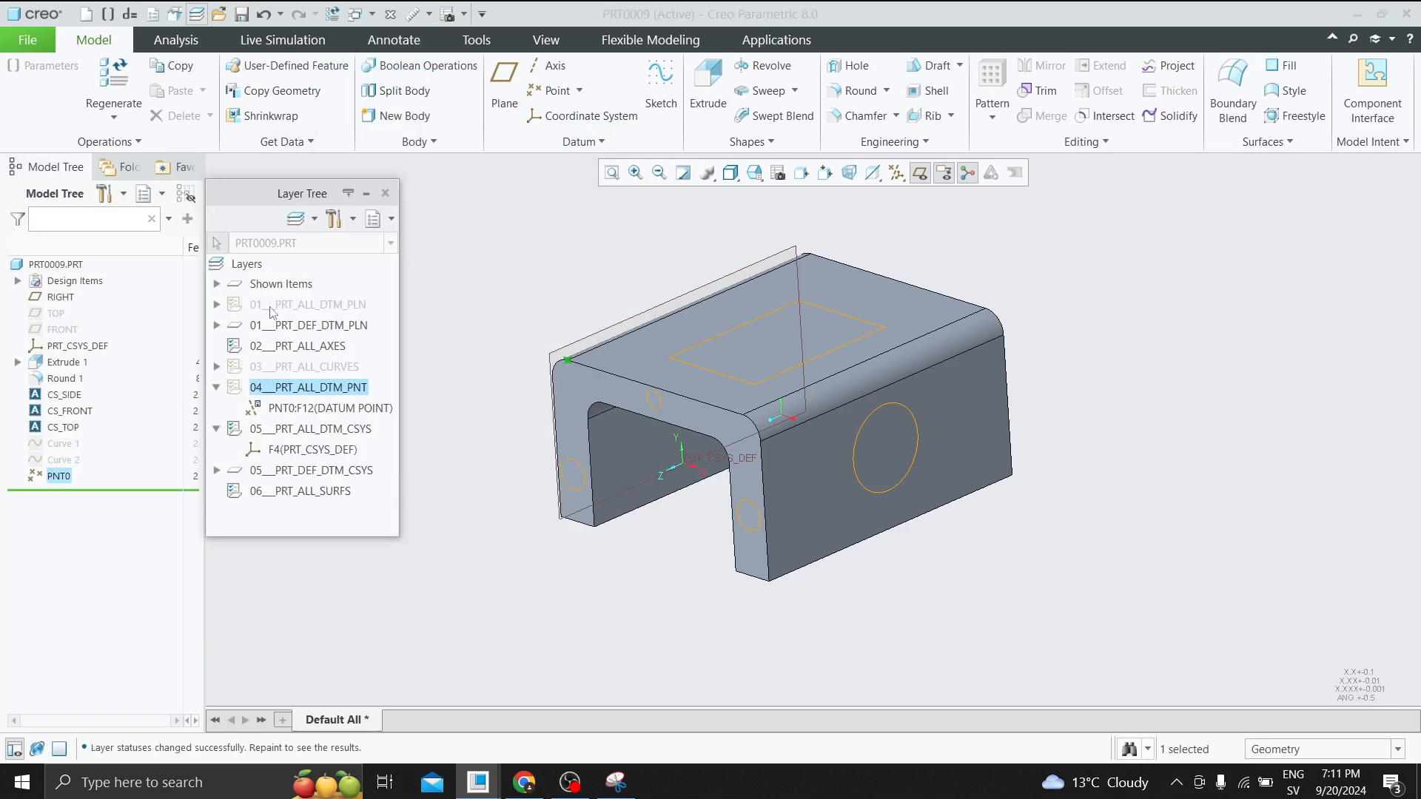
left_click(475, 354)
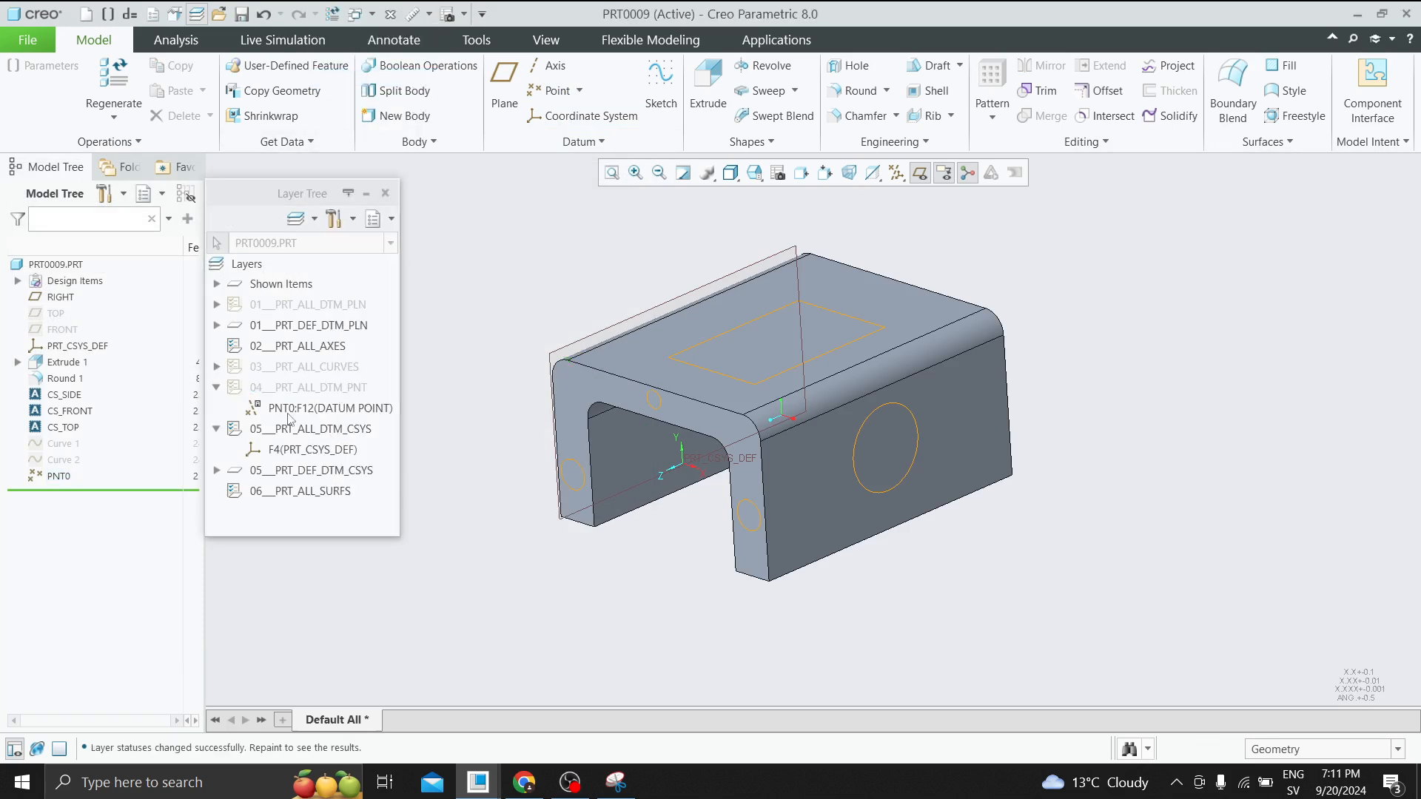
left_click(57, 478)
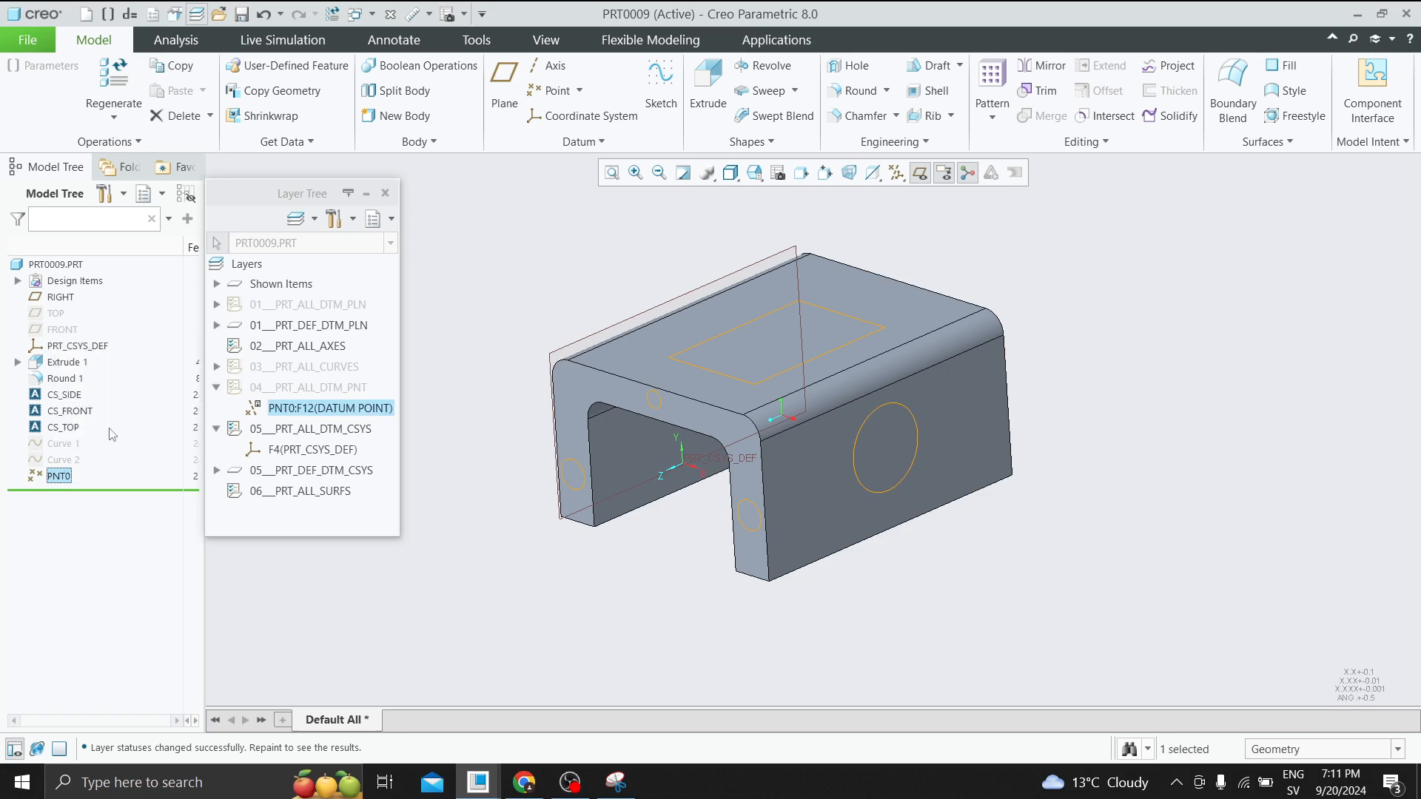
left_click(452, 297)
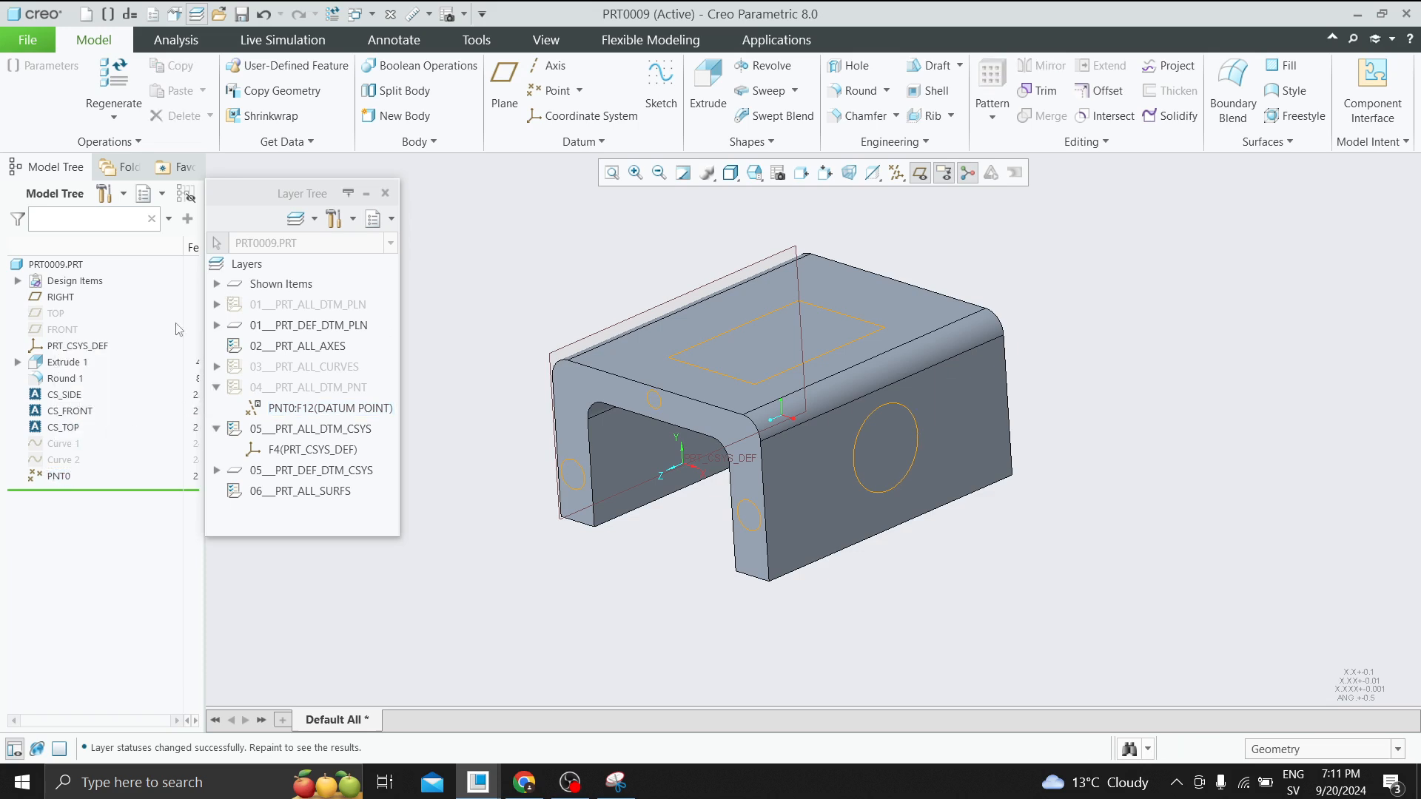
Hide PNT0 individually, and expand the Shown Items and Hidden Items layers.
left_click(216, 286)
left_click(58, 476)
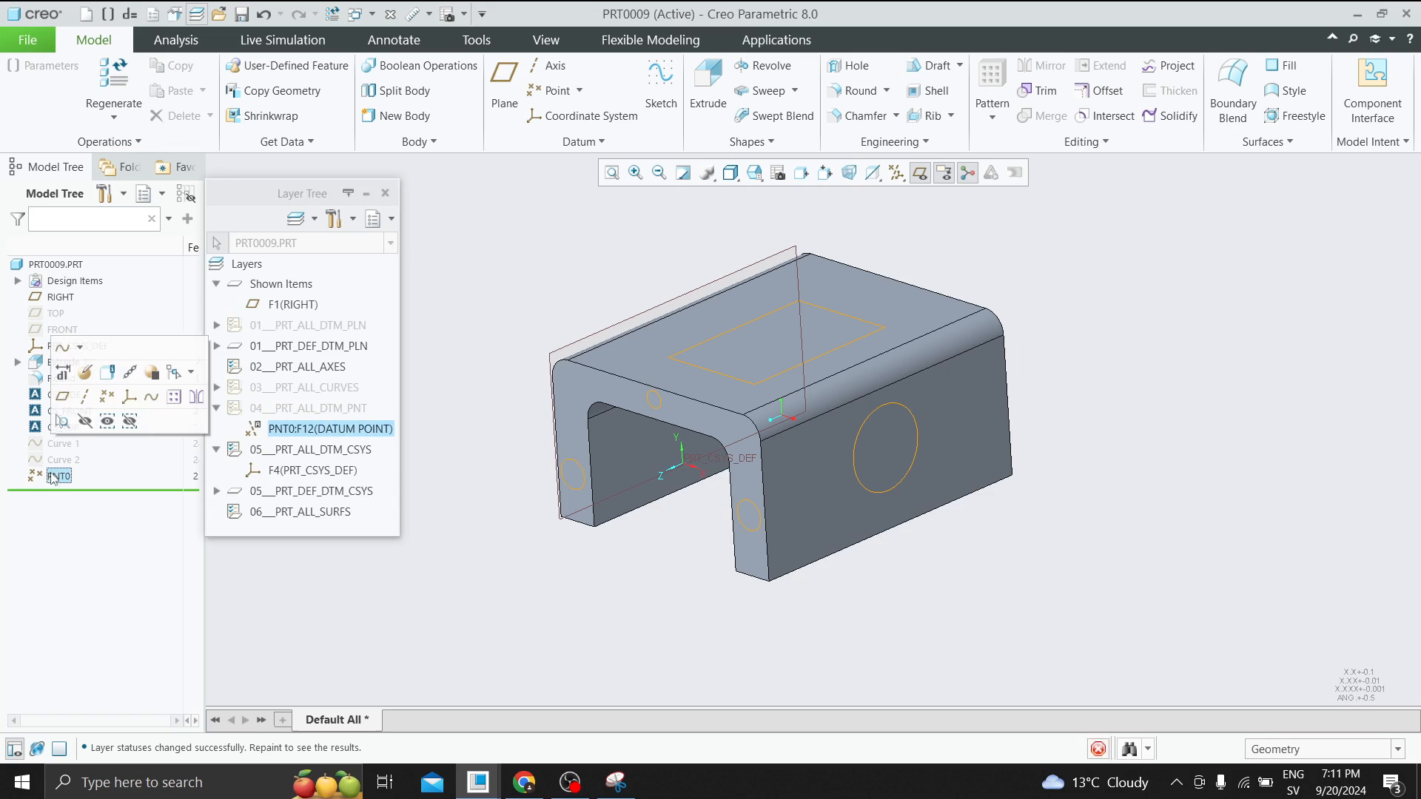
left_click(86, 424)
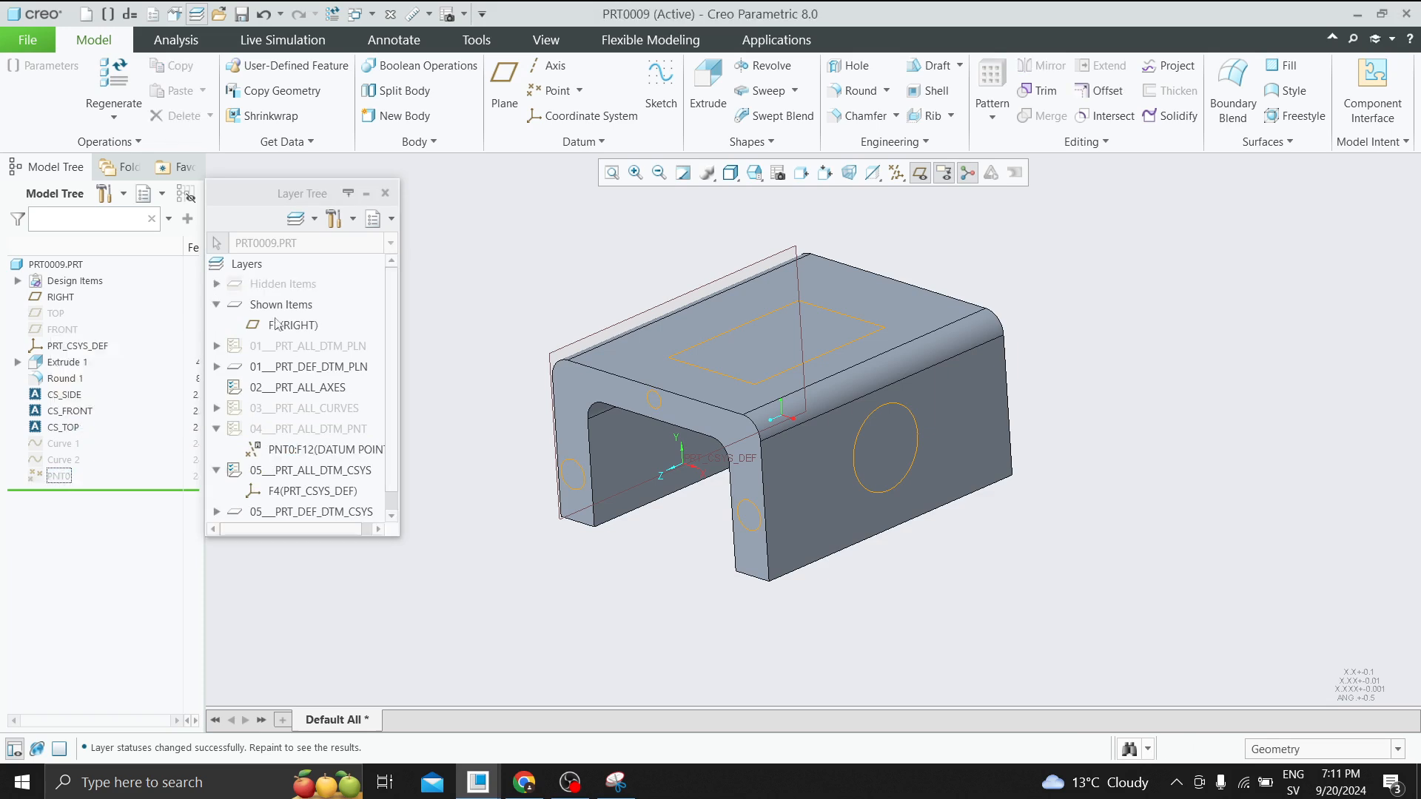
left_click(216, 284)
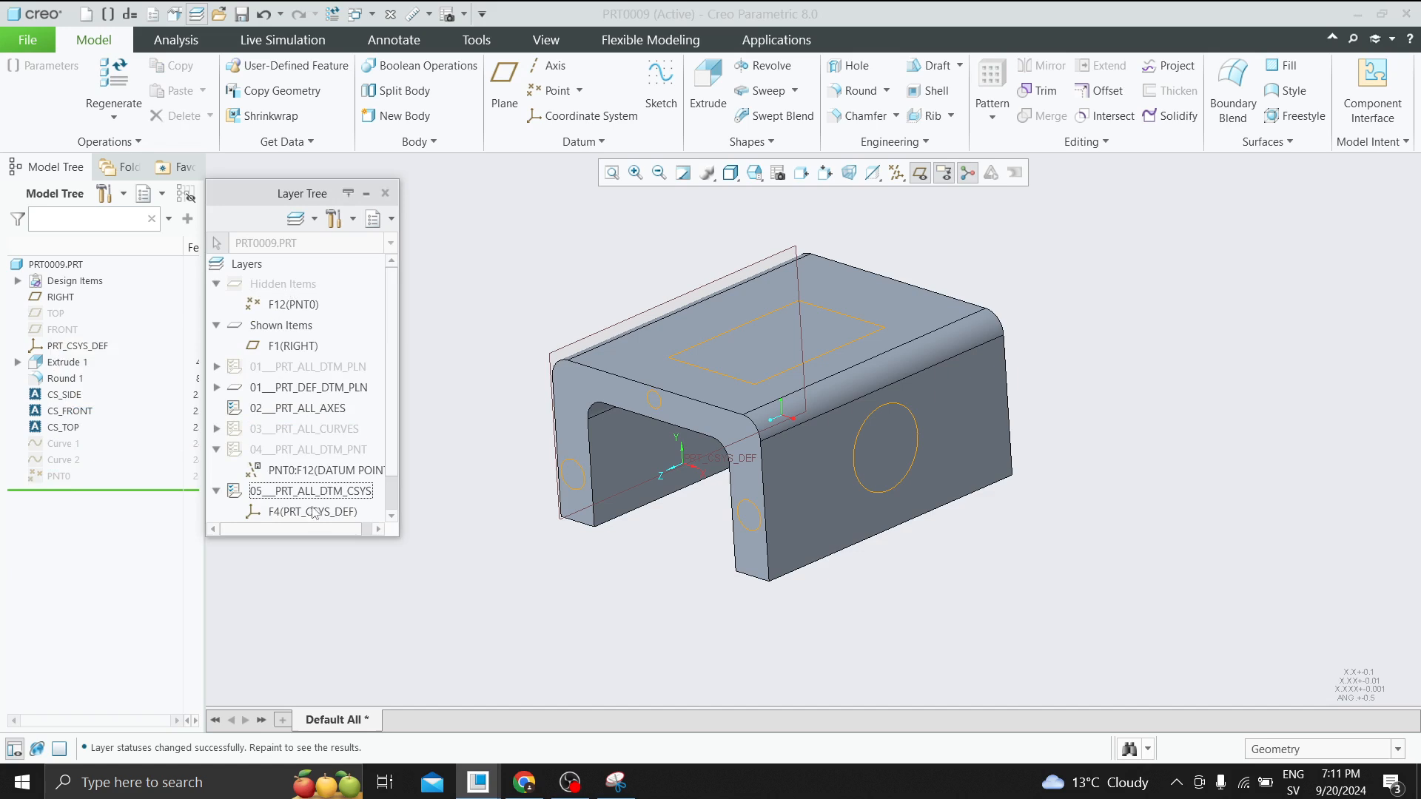
Show the 04___PRT_ALL_DTM_PNT layer while PNT0 stays listed under Hidden Items.
left_click(288, 450)
right_click(288, 451)
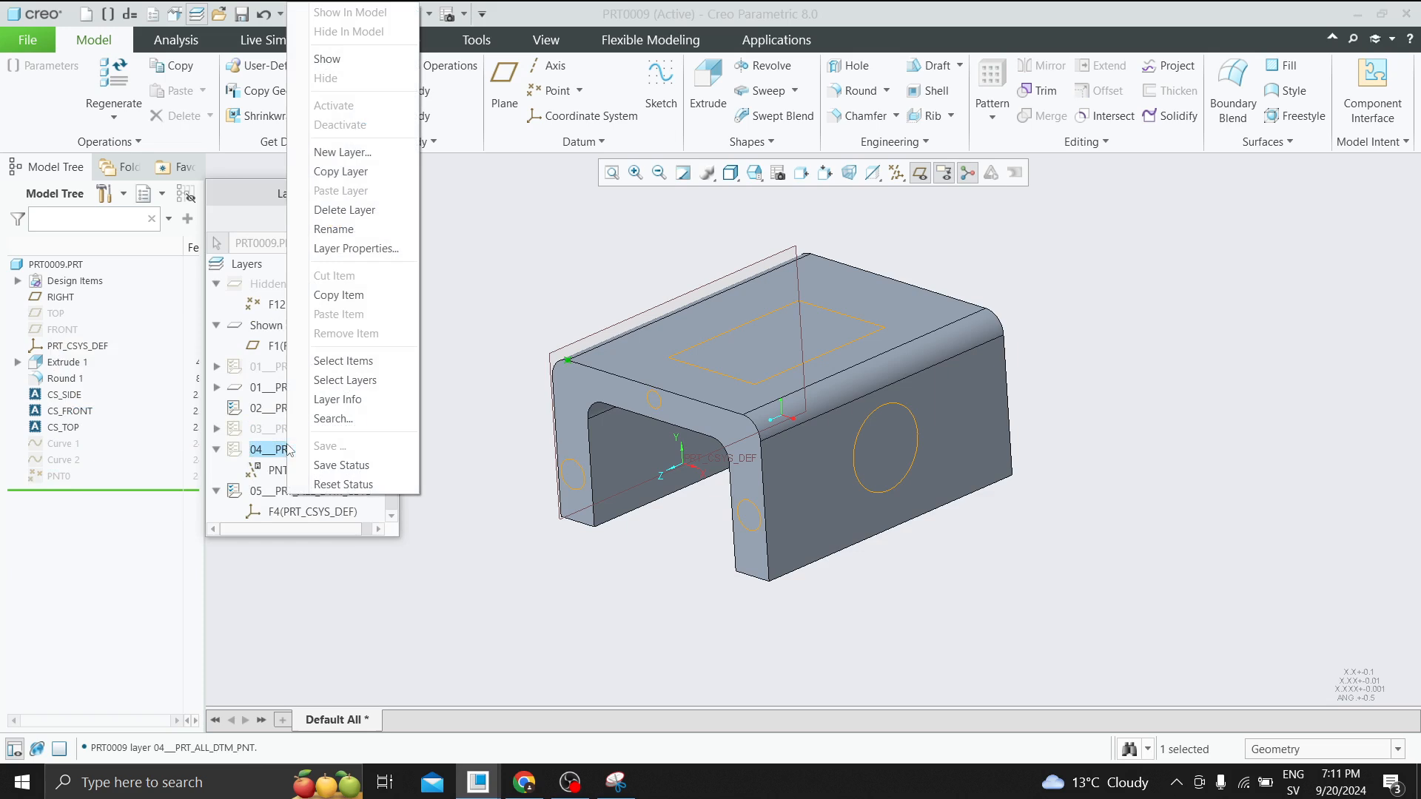
left_click(351, 60)
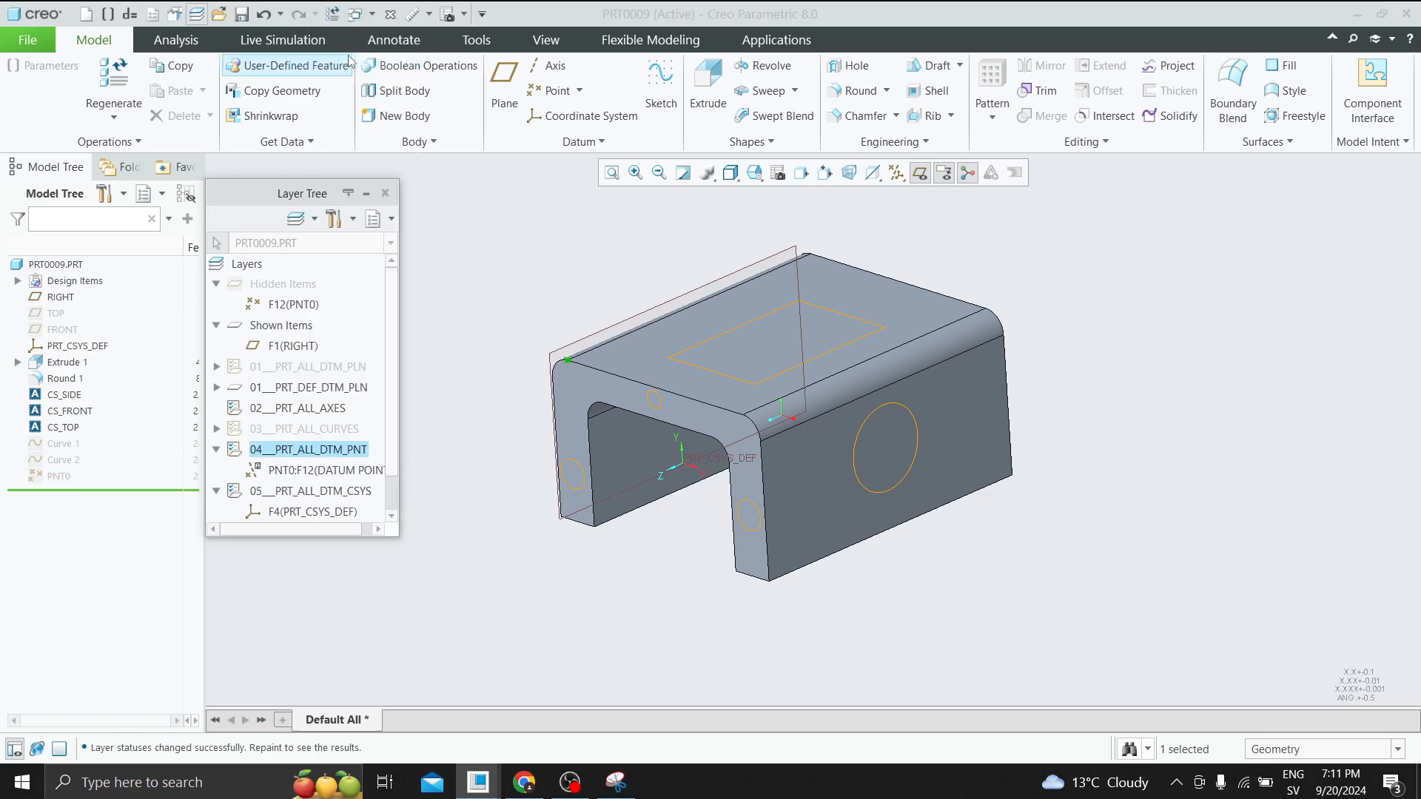
left_click(509, 305)
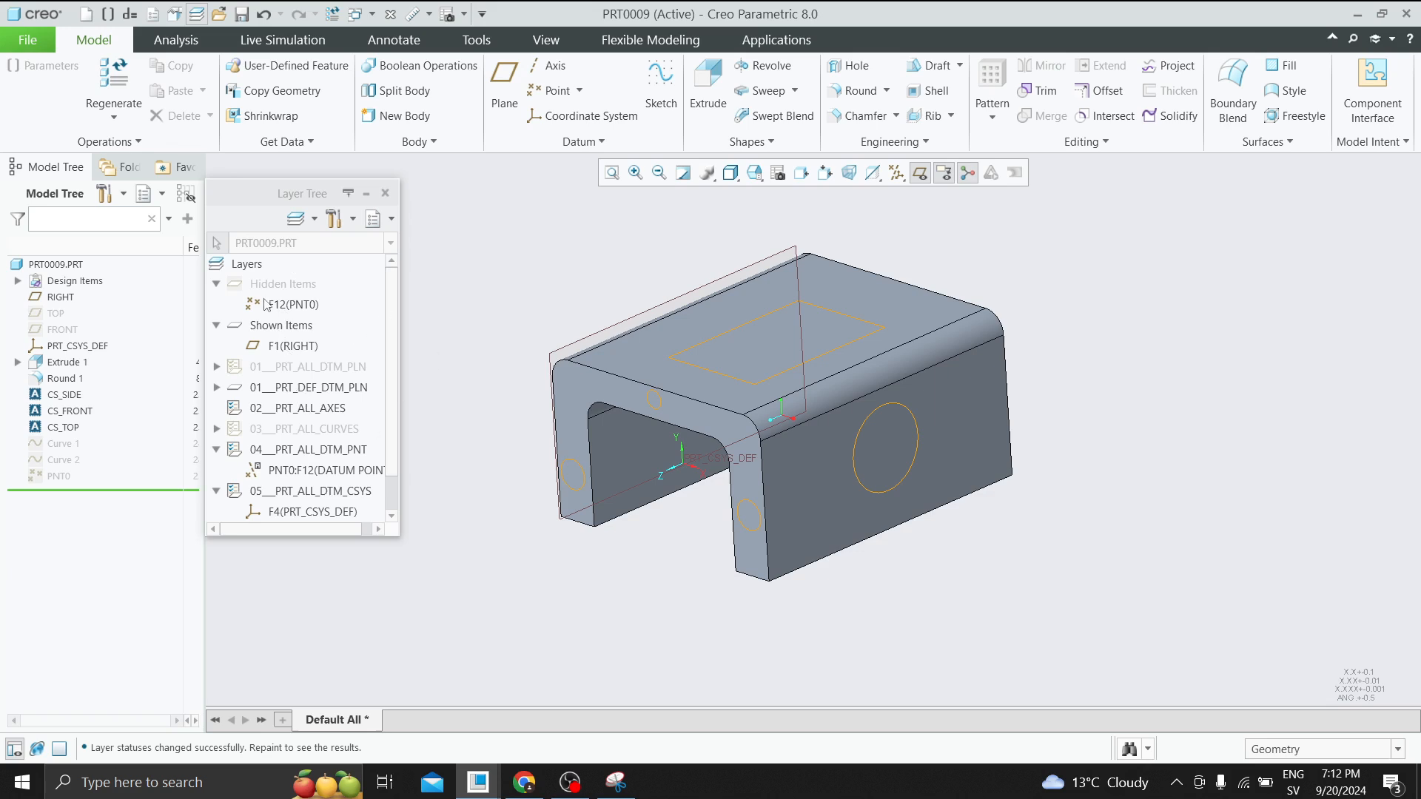
Expand the hidden 01___PRT_ALL_DTM_PLN layer and show its TOP plane individually.
left_click(217, 367)
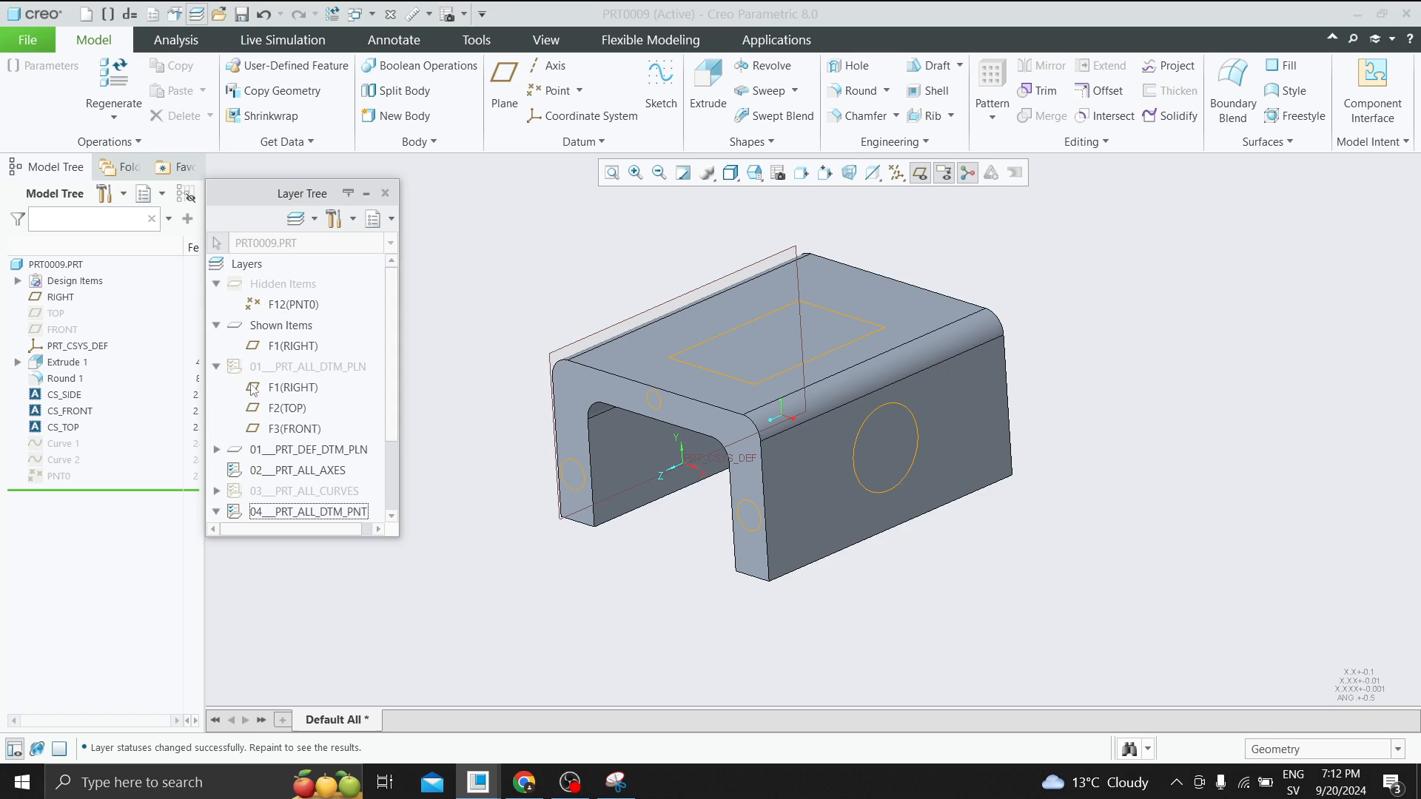
left_click(52, 317)
left_click(109, 277)
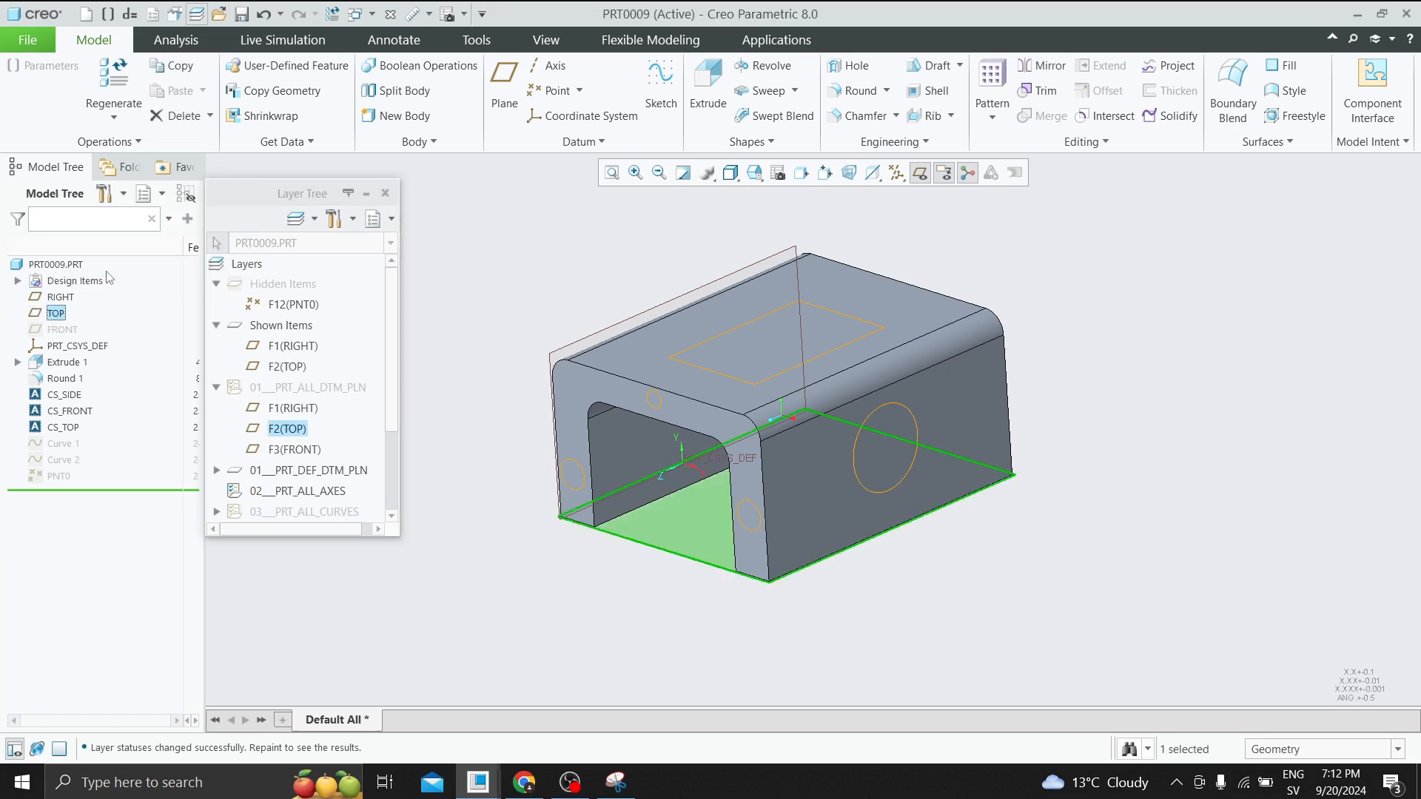
left_click(437, 360)
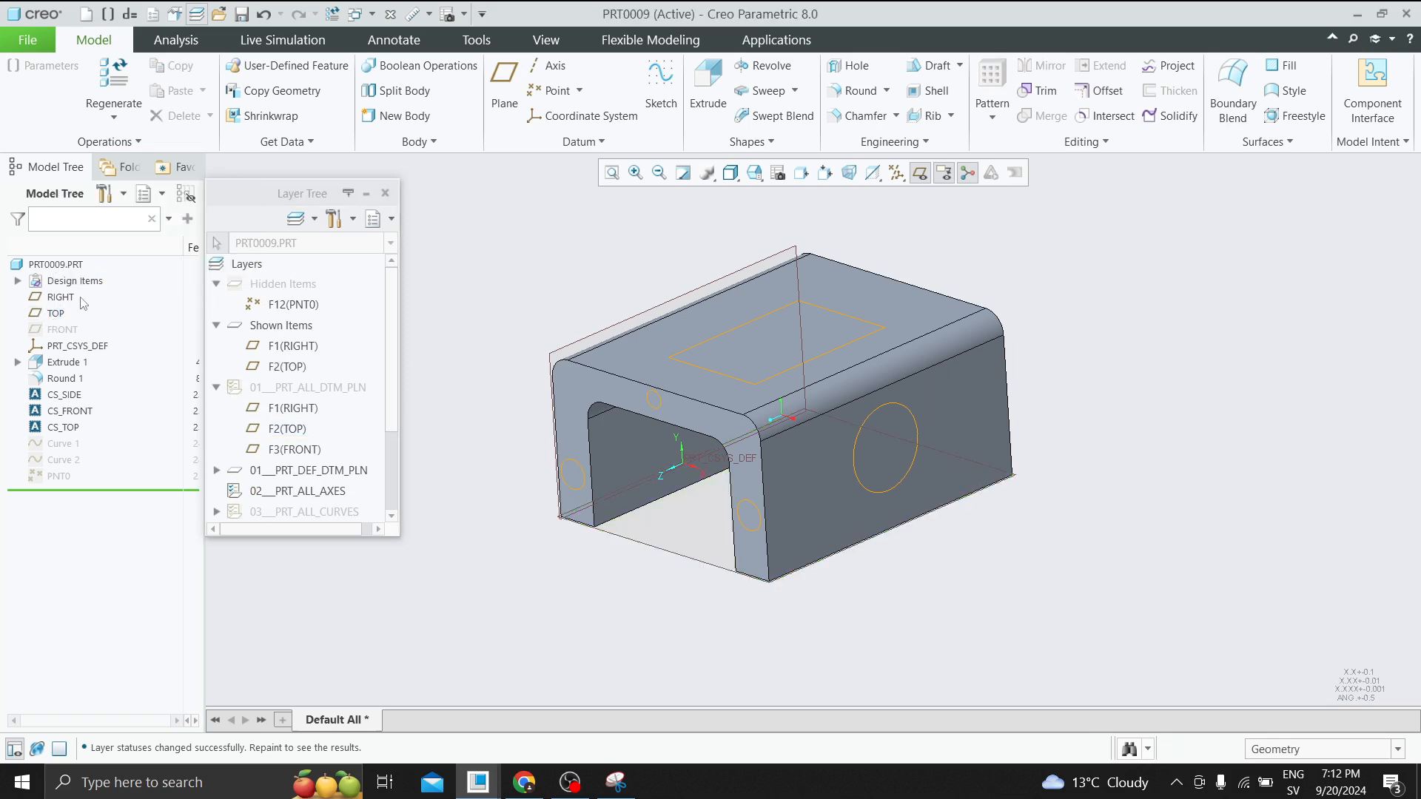
Show the 01___PRT_ALL_DTM_PLN layer.
left_click(309, 389)
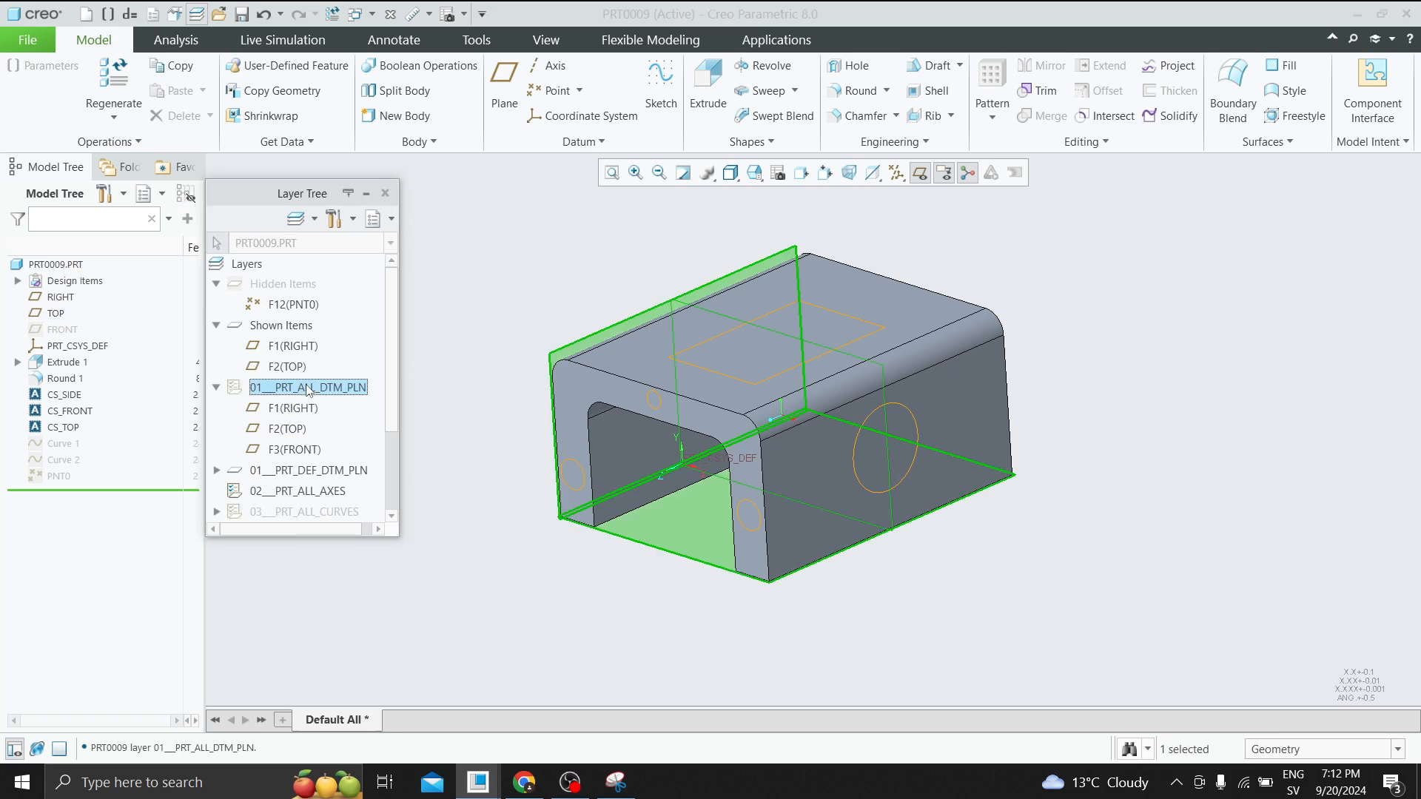
left_click(452, 351)
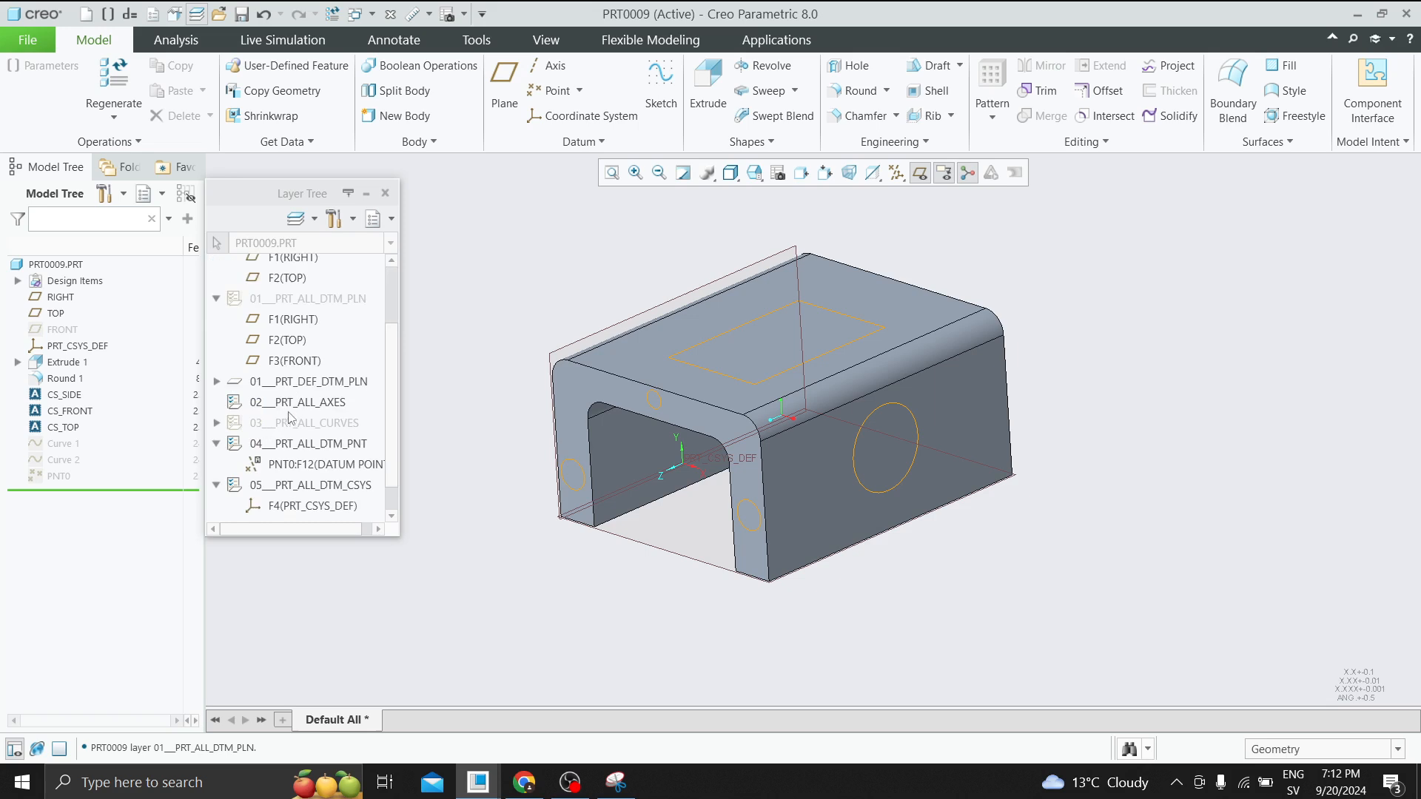
right_click(290, 390)
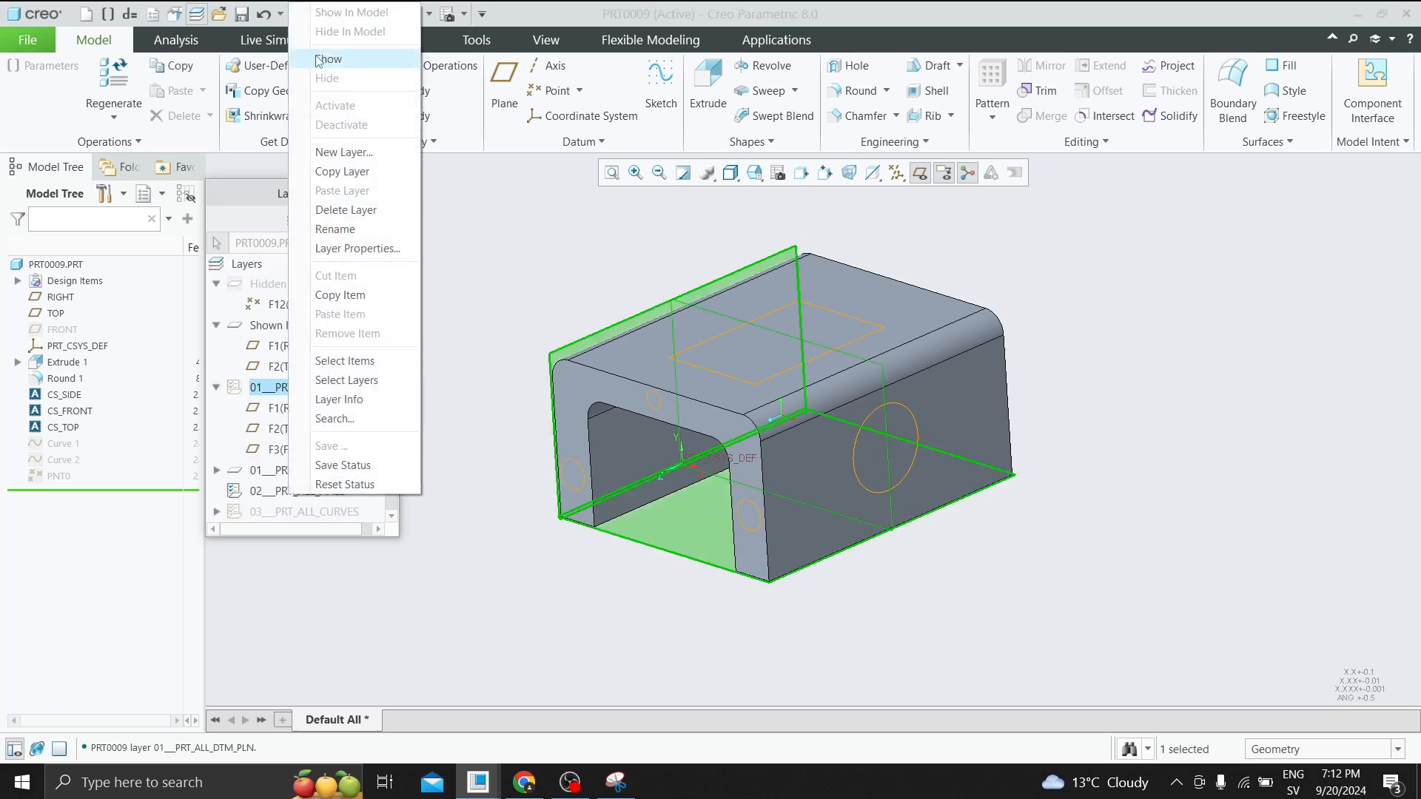
left_click(318, 59)
left_click(442, 323)
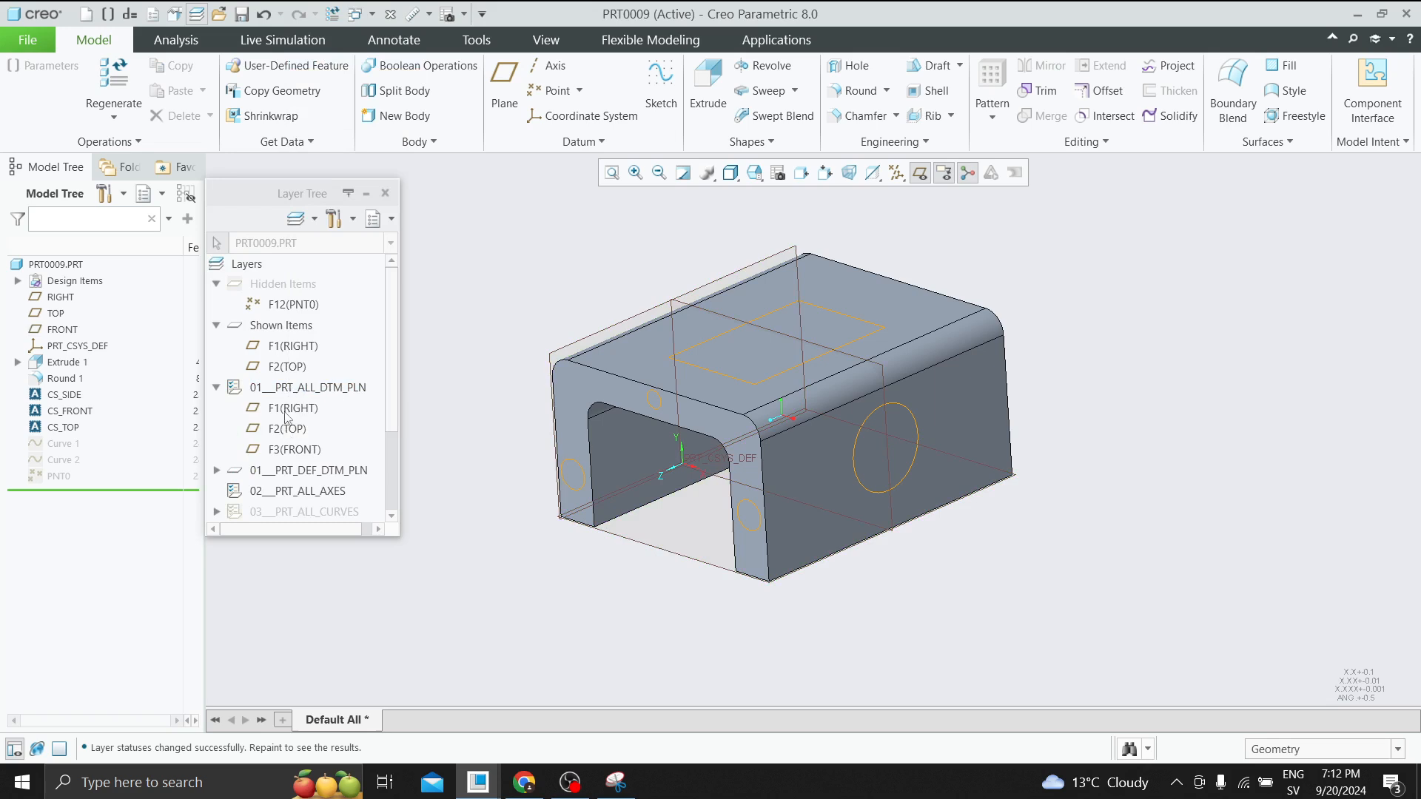
Hide the TOP plane individually, and collapse all expanded layers in the layer tree.
left_click(46, 312)
left_click(102, 259)
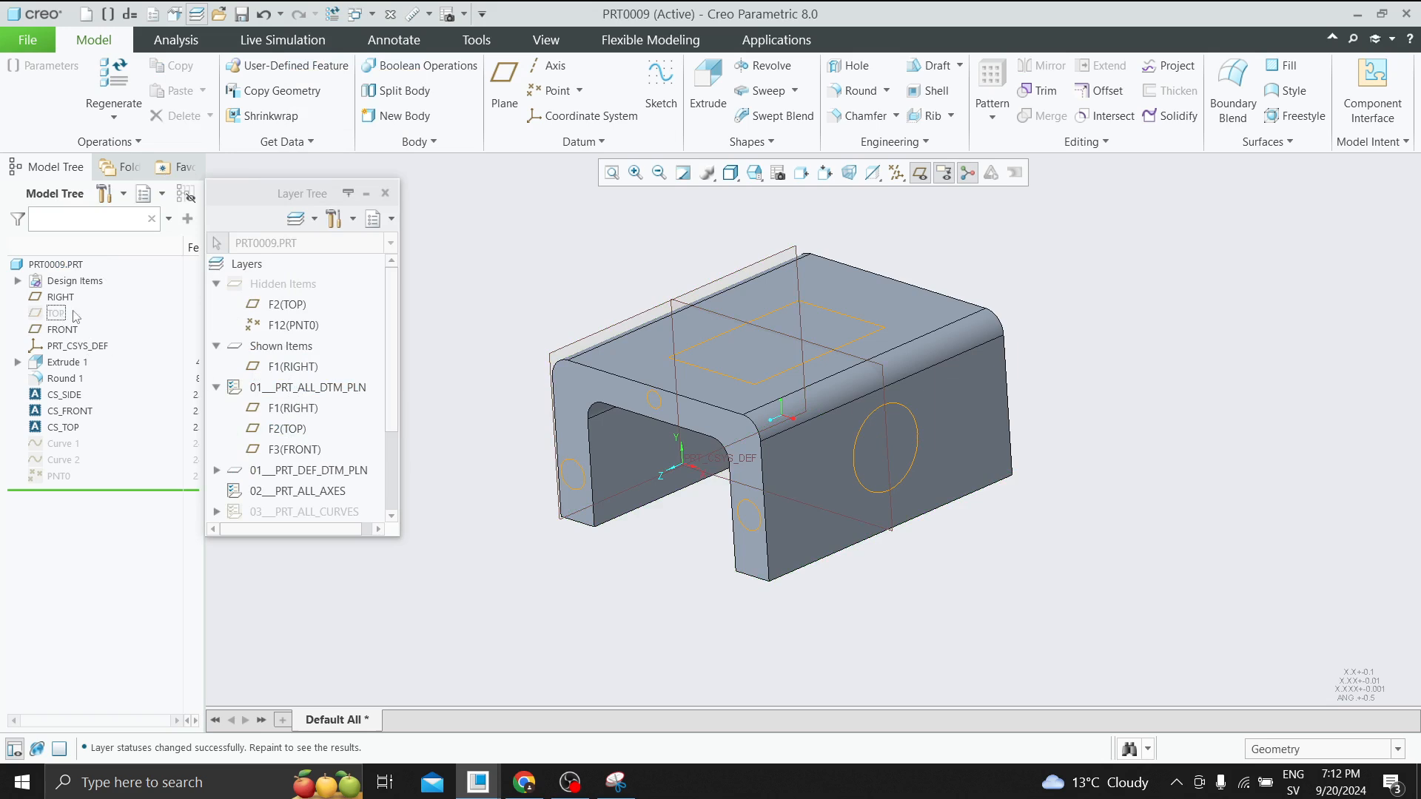
left_click(216, 284)
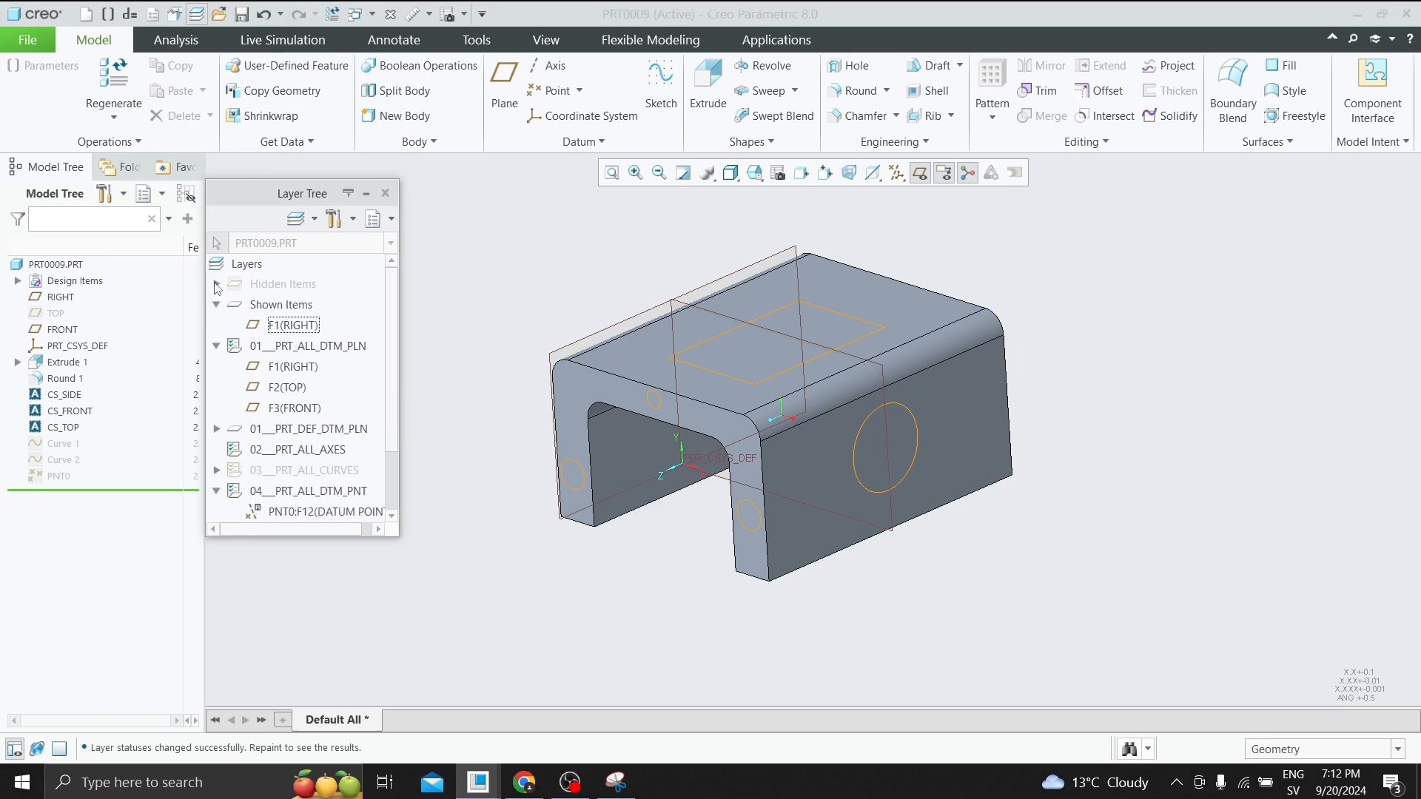
left_click(216, 305)
left_click(216, 326)
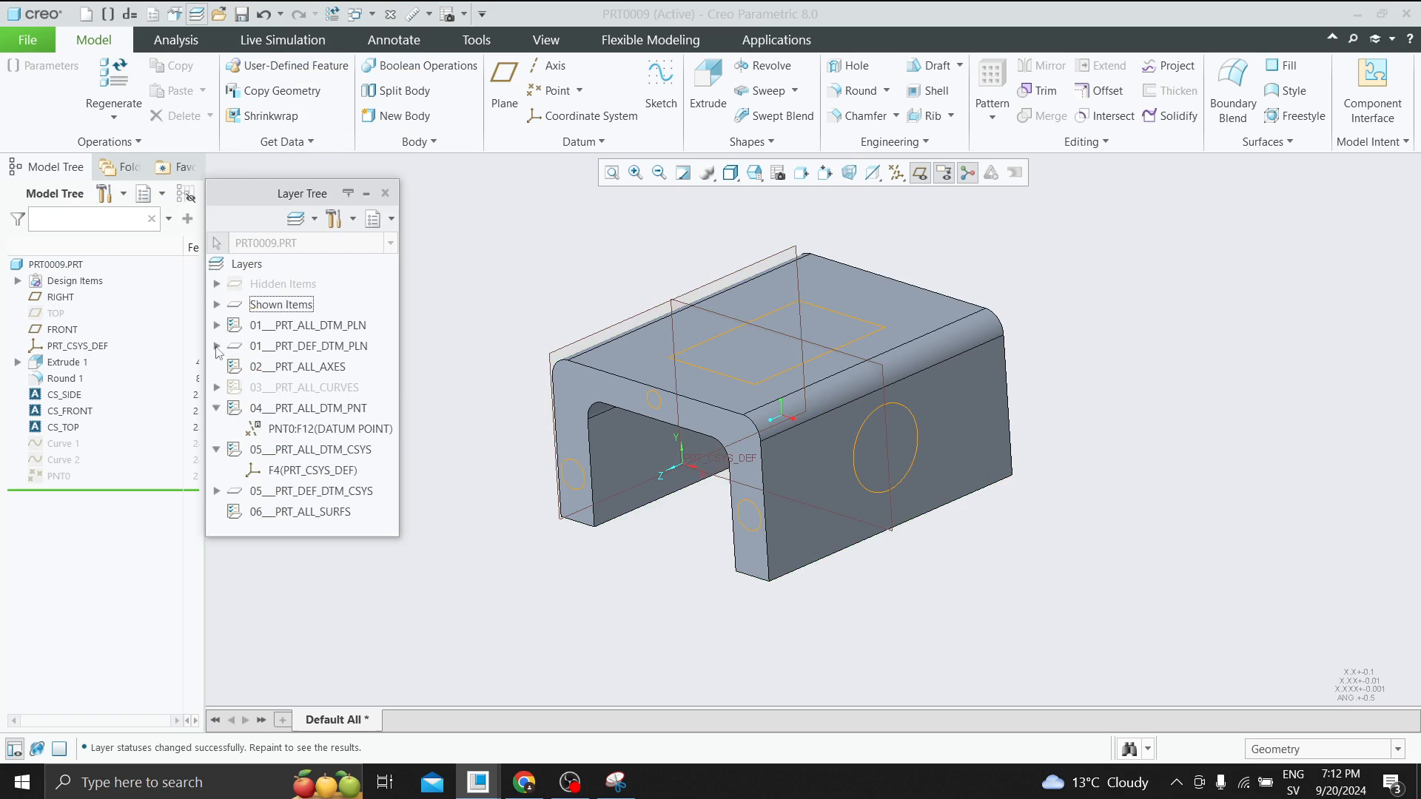
left_click(217, 450)
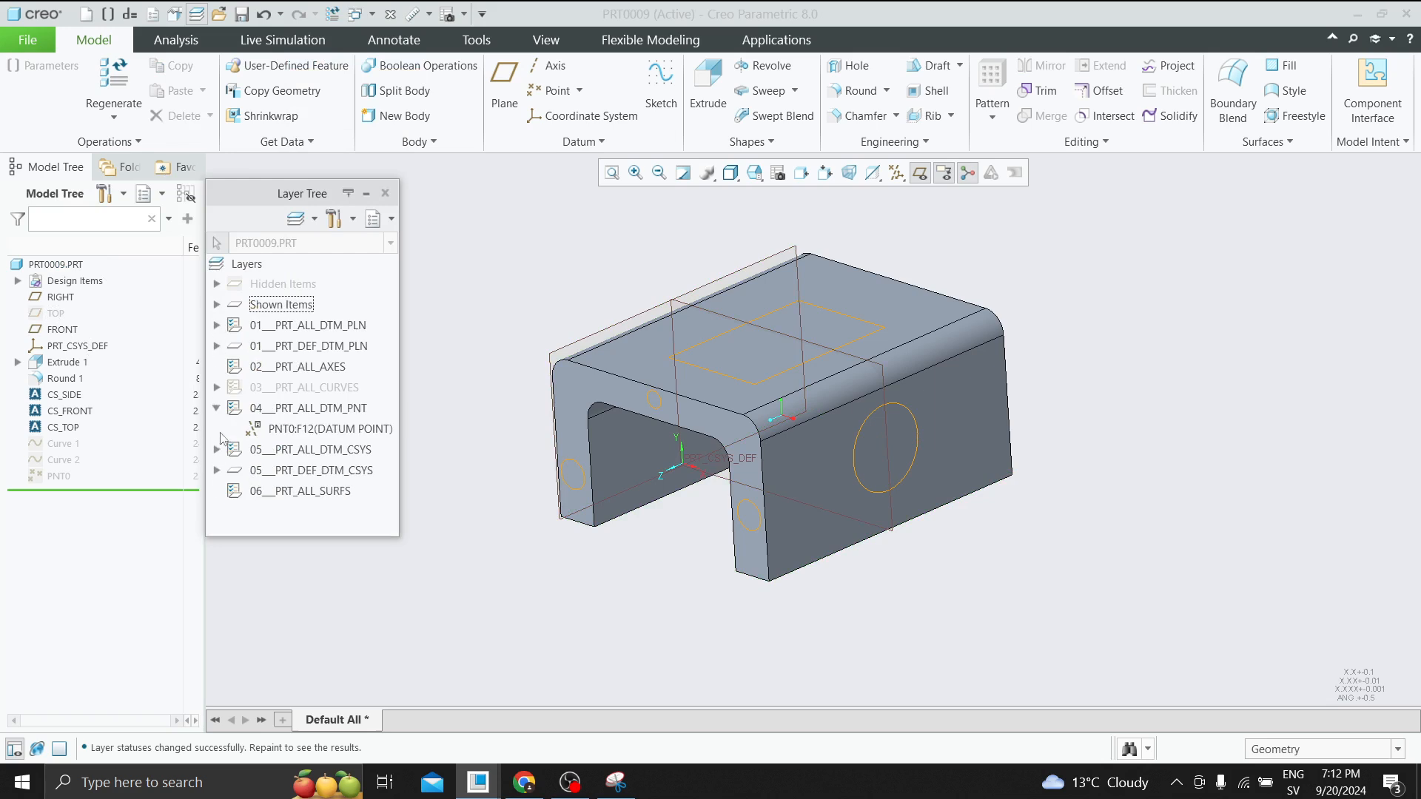
left_click(216, 409)
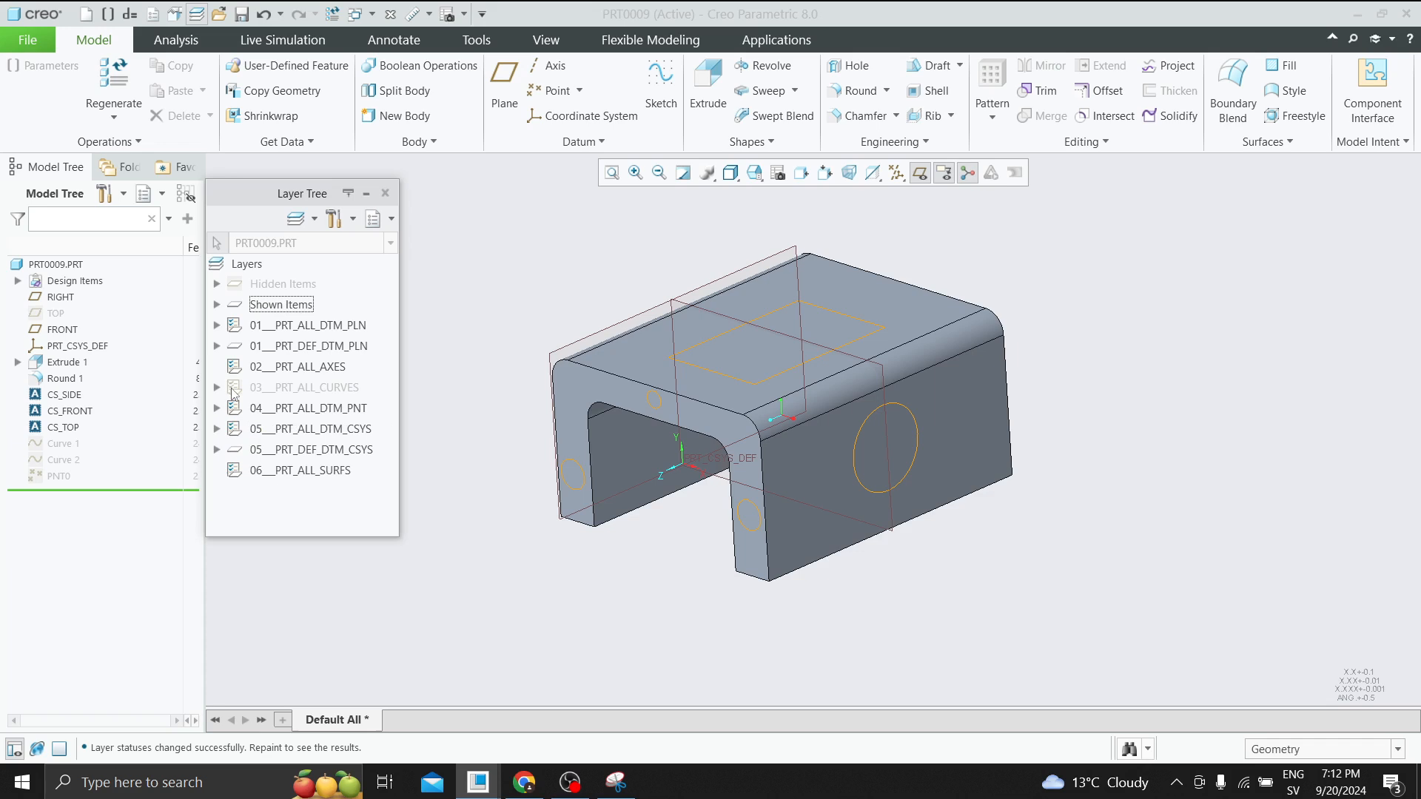
left_click(543, 315)
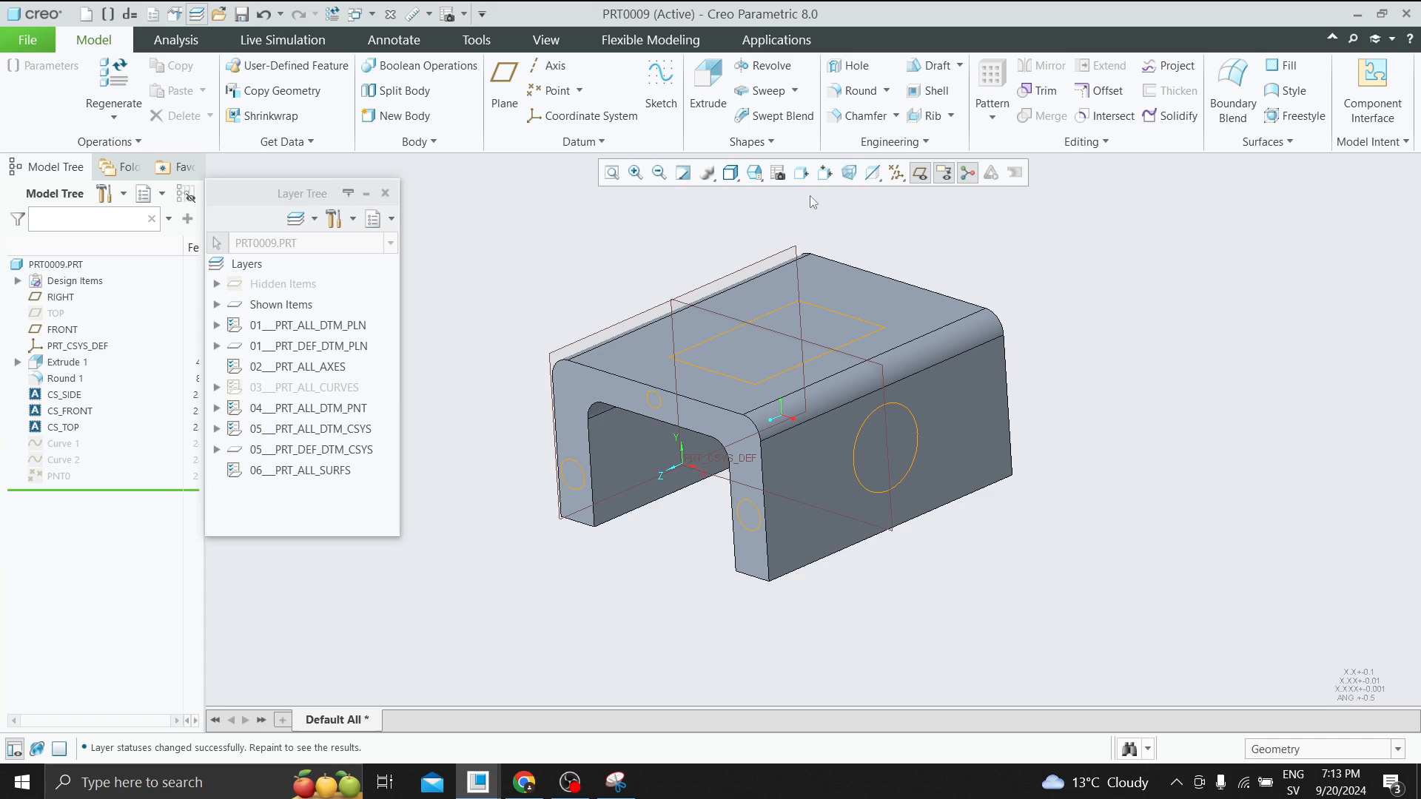
Hide the 01___PRT_ALL_DTM_PLN layer again.
left_click(342, 327)
right_click(342, 327)
left_click(379, 77)
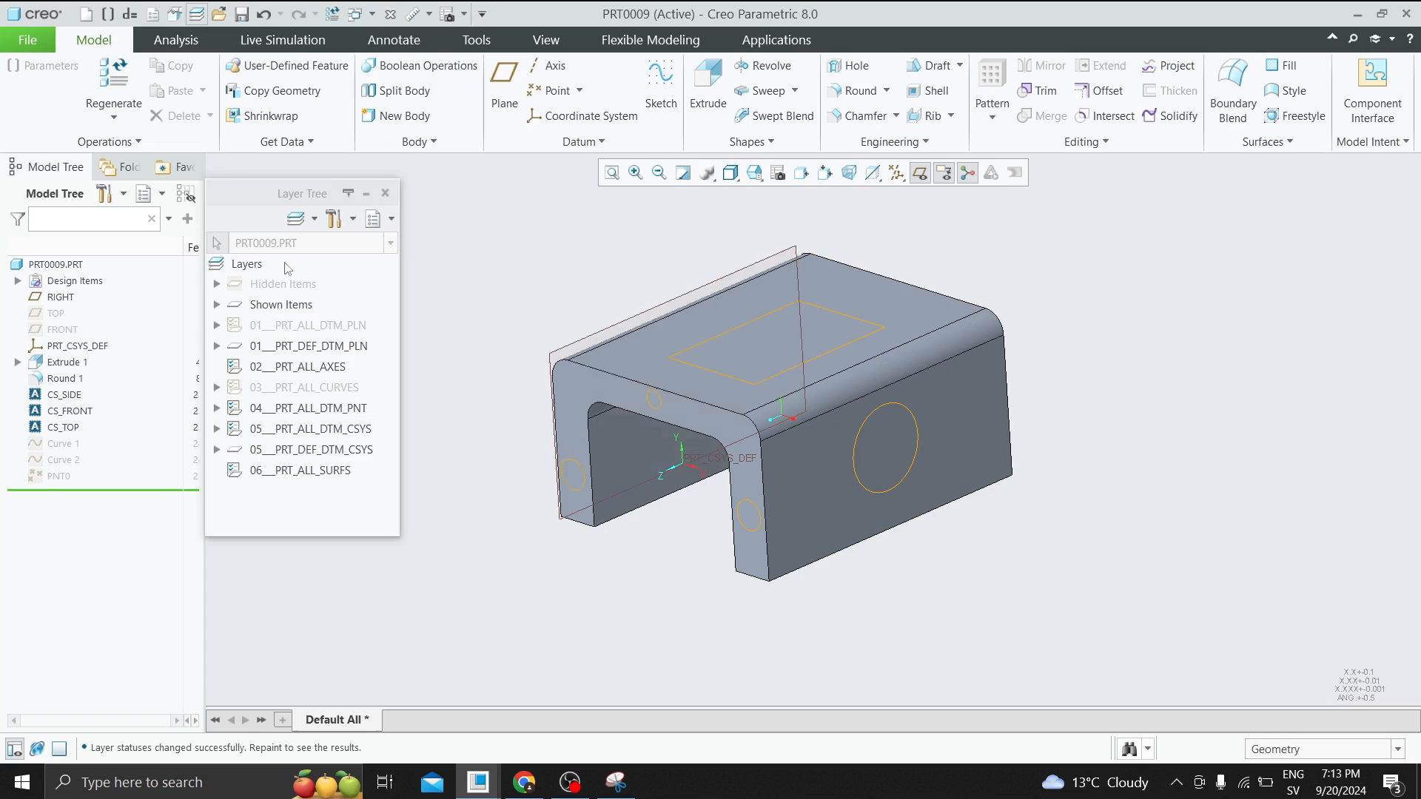
Hide the RIGHT plane found under Shown Items individually, and check the contents of the 01___PRT_ALL_DTM_PLN layer.
left_click(217, 305)
left_click(293, 325)
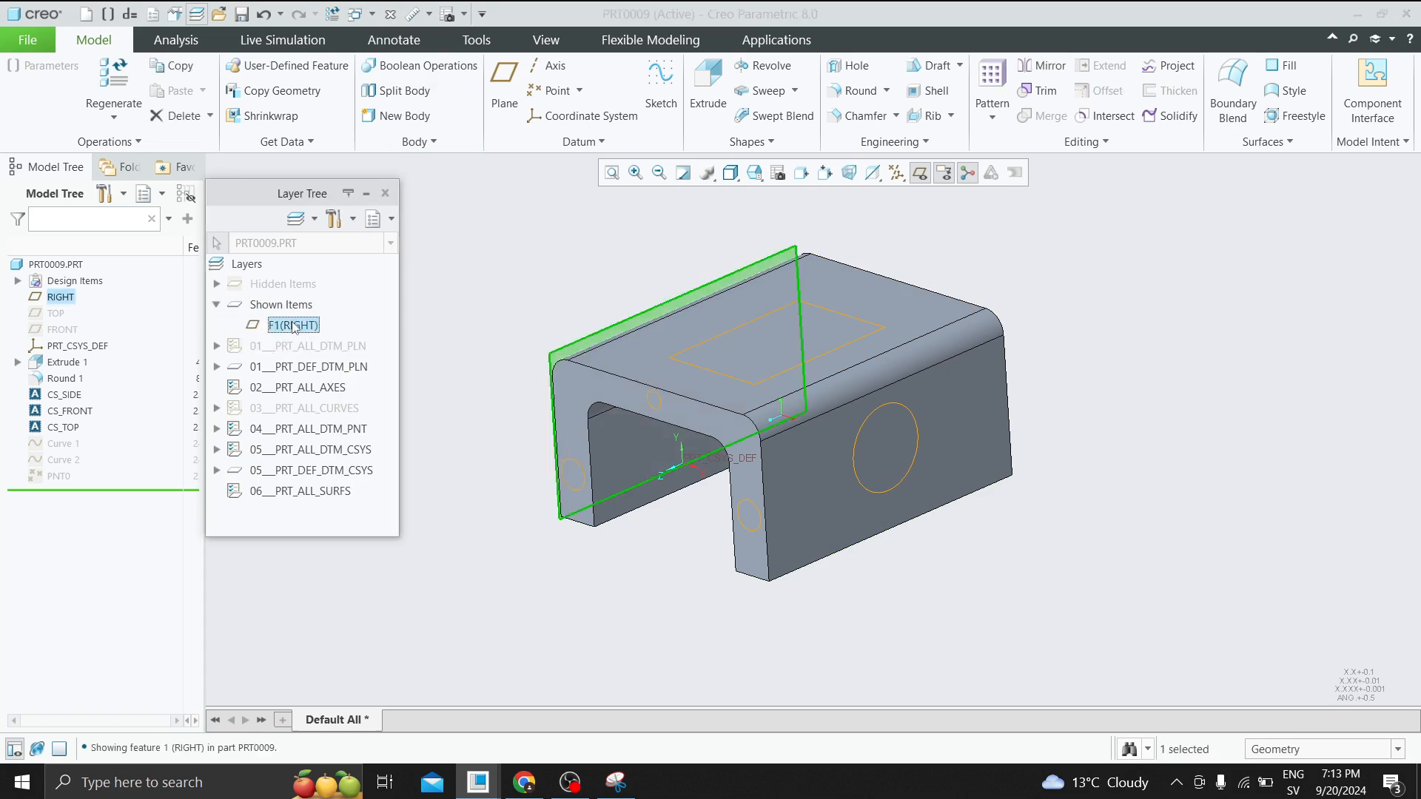
right_click(72, 304)
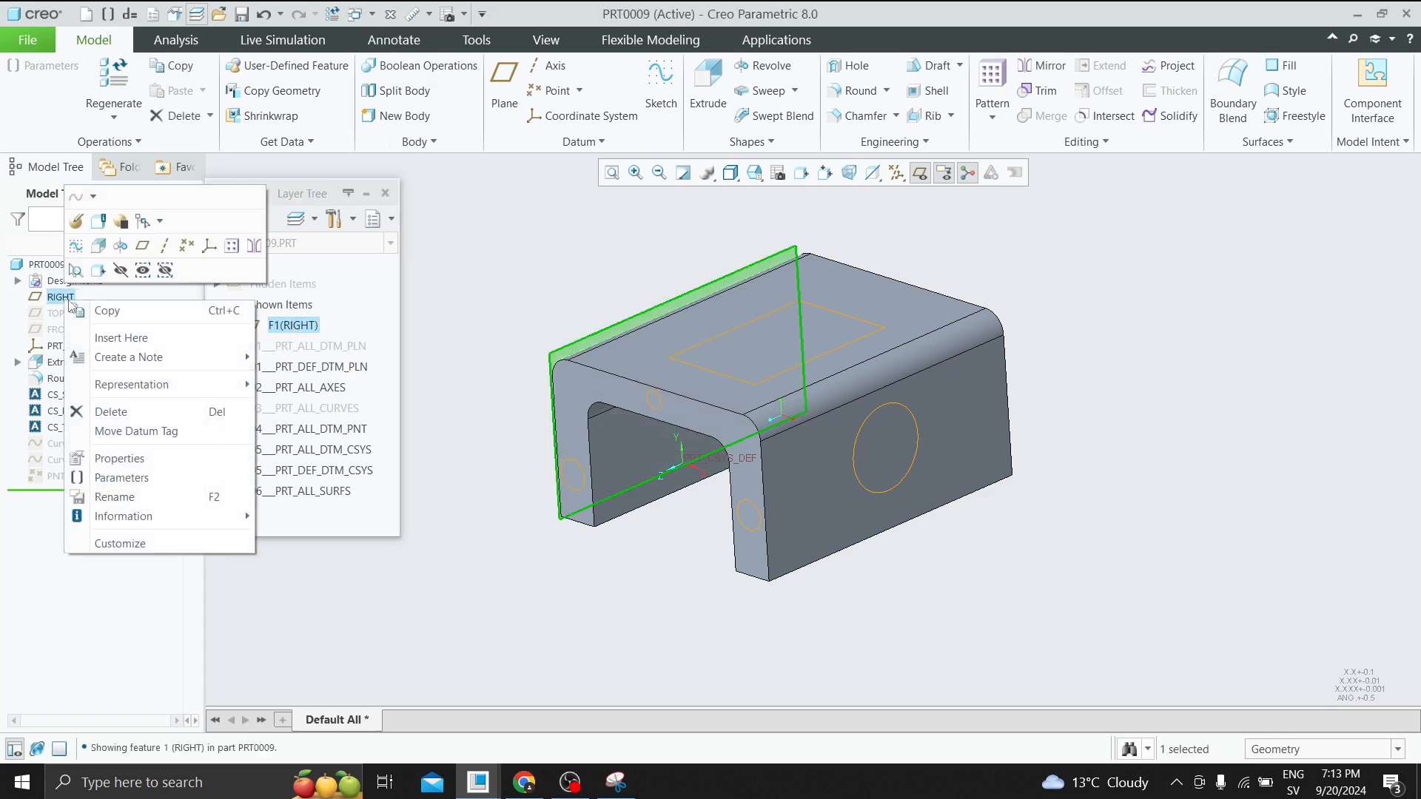
left_click(122, 270)
left_click(413, 305)
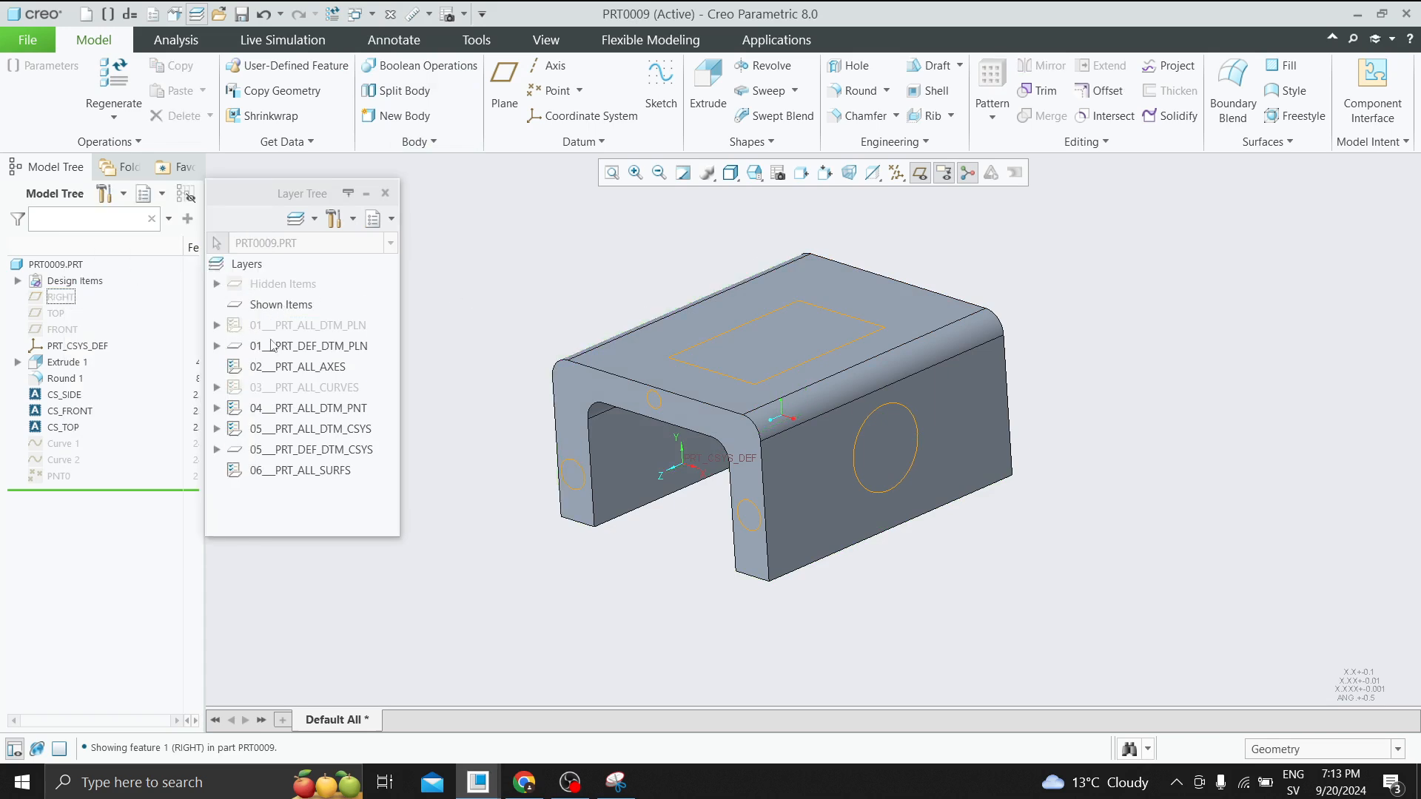
left_click(216, 325)
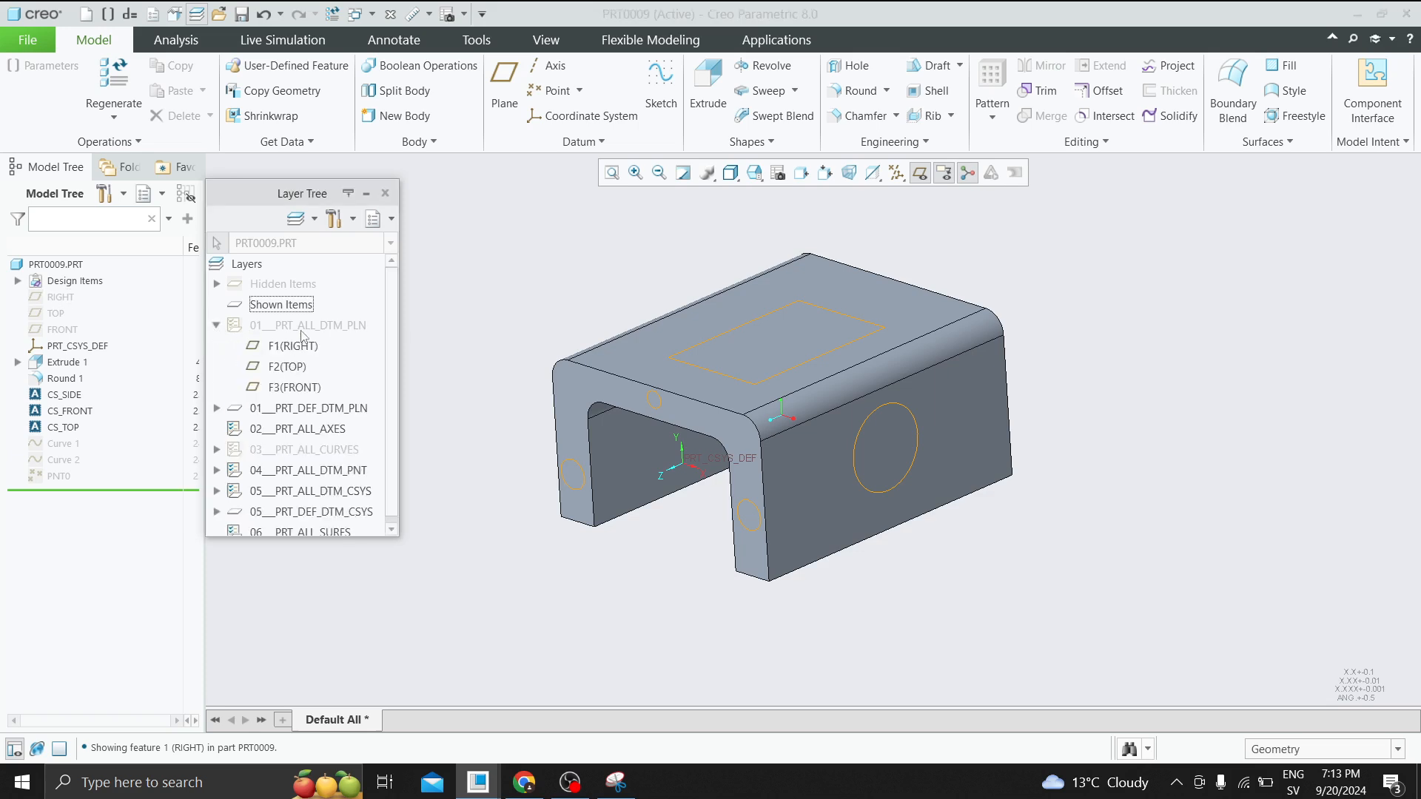
left_click(216, 324)
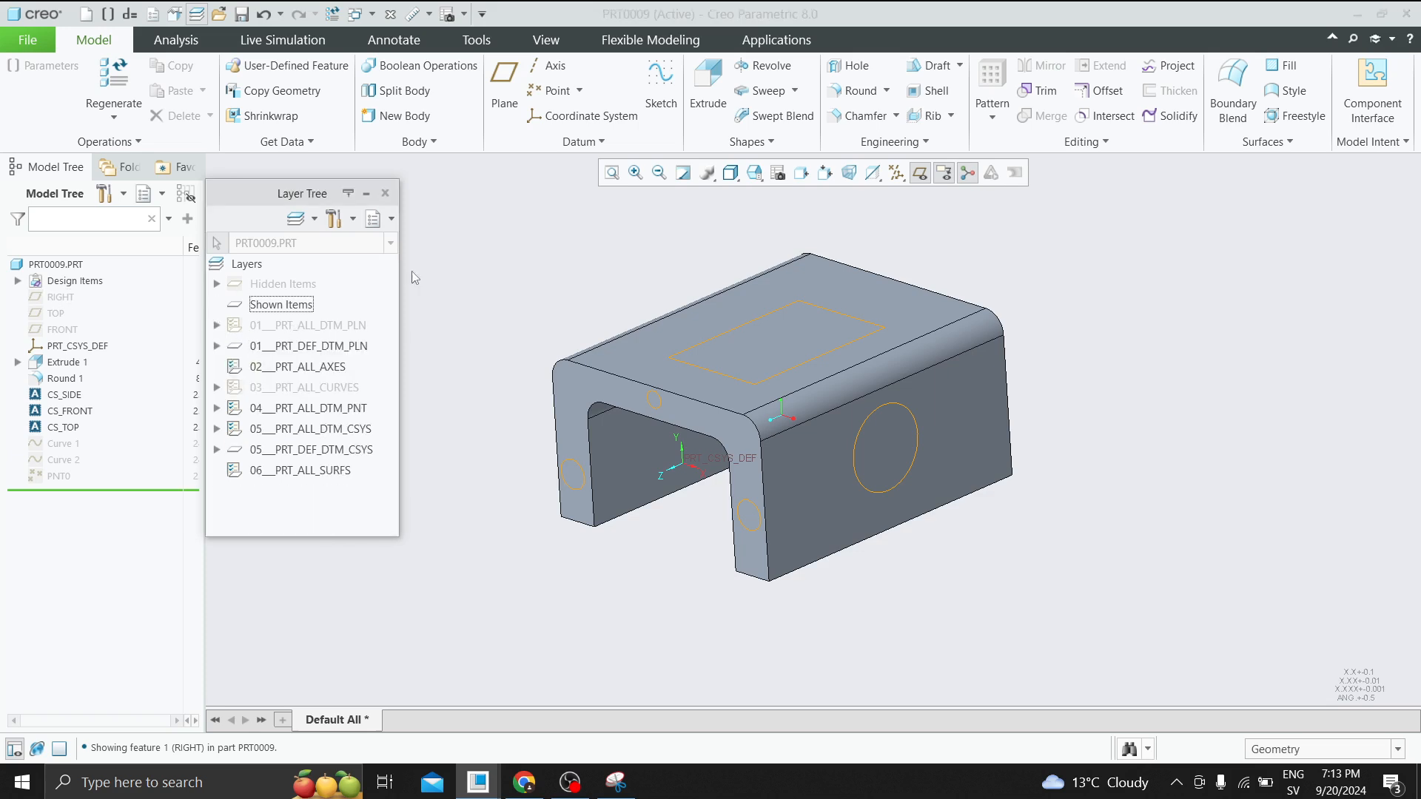
left_click(511, 299)
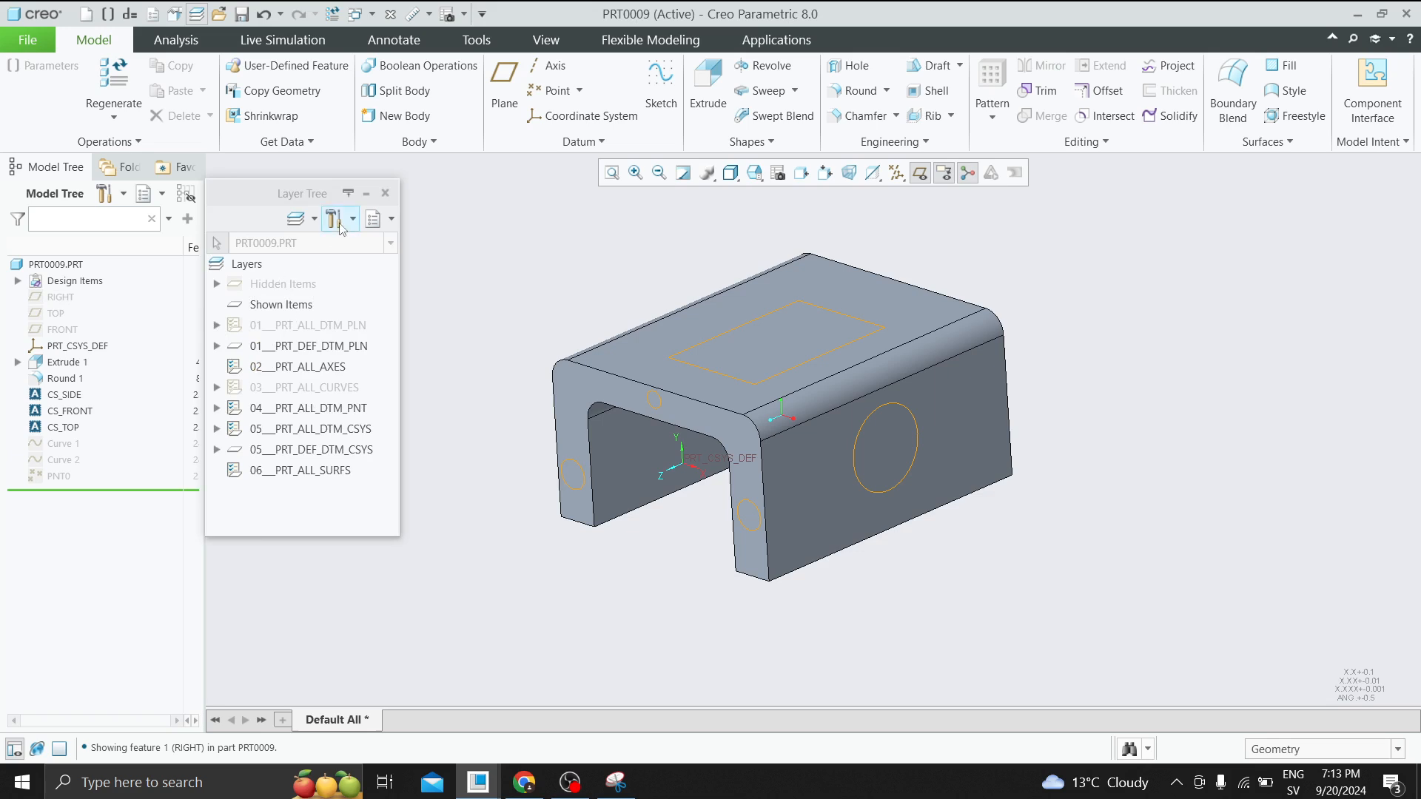
Create a new empty layer named Surfaces.
right_click(288, 274)
left_click(339, 415)
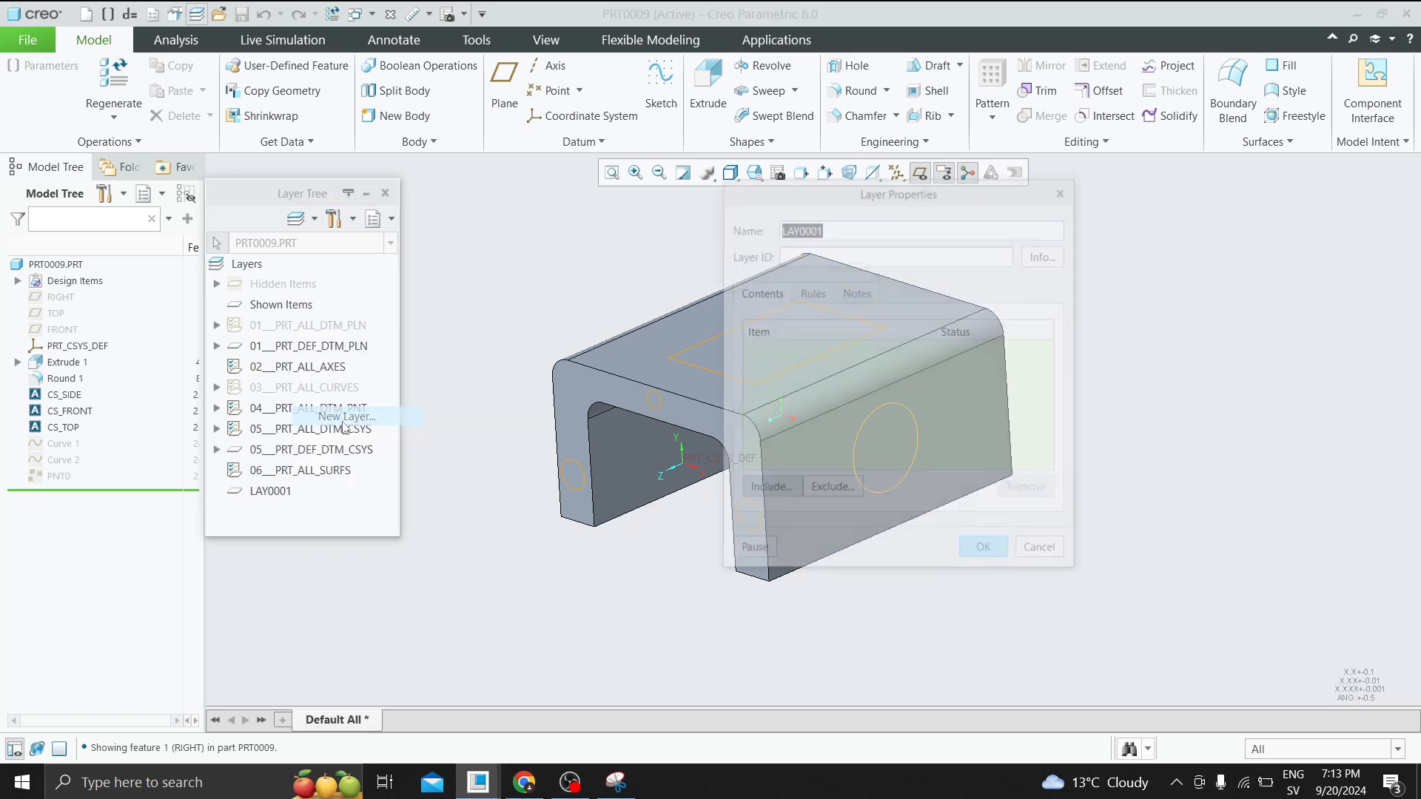
type("Surfaces")
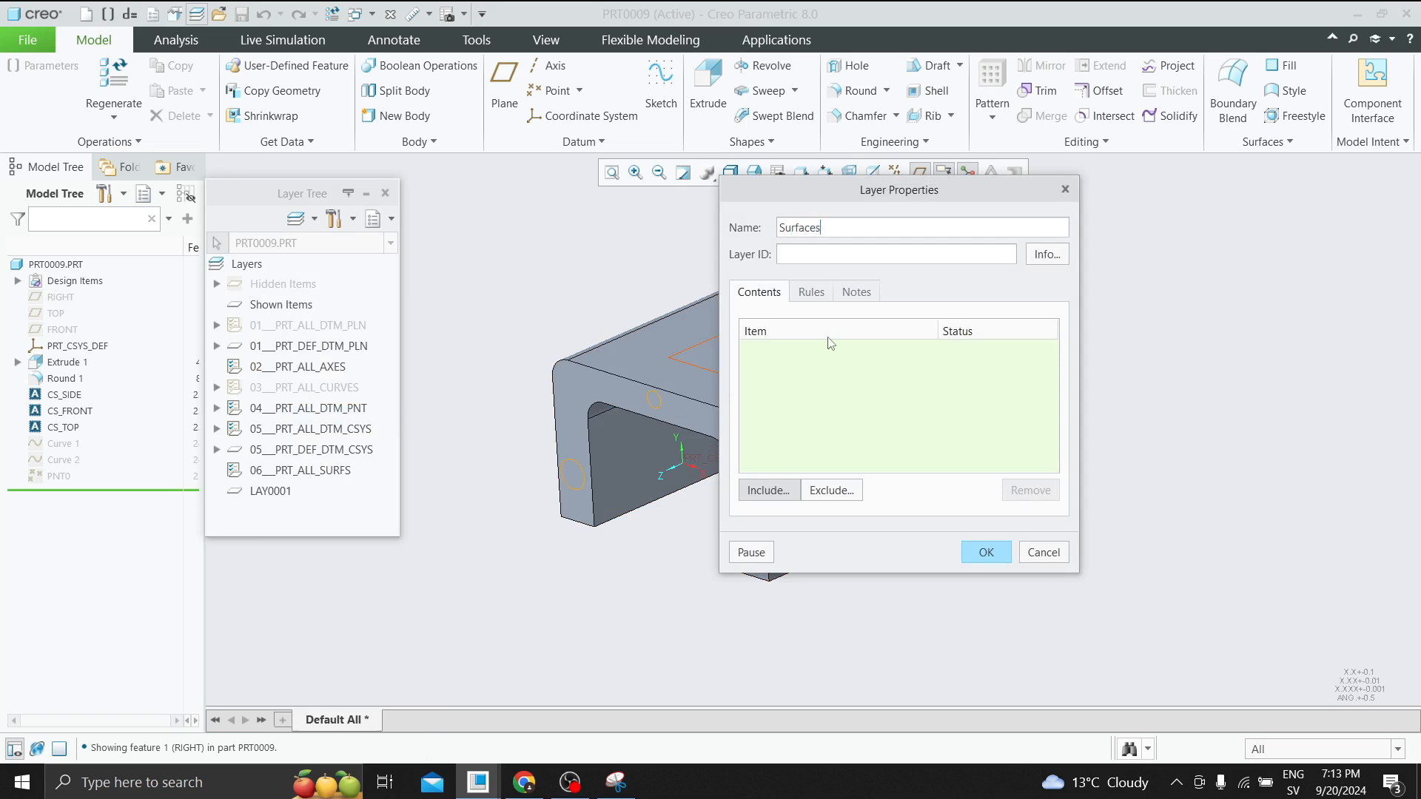
key("Return")
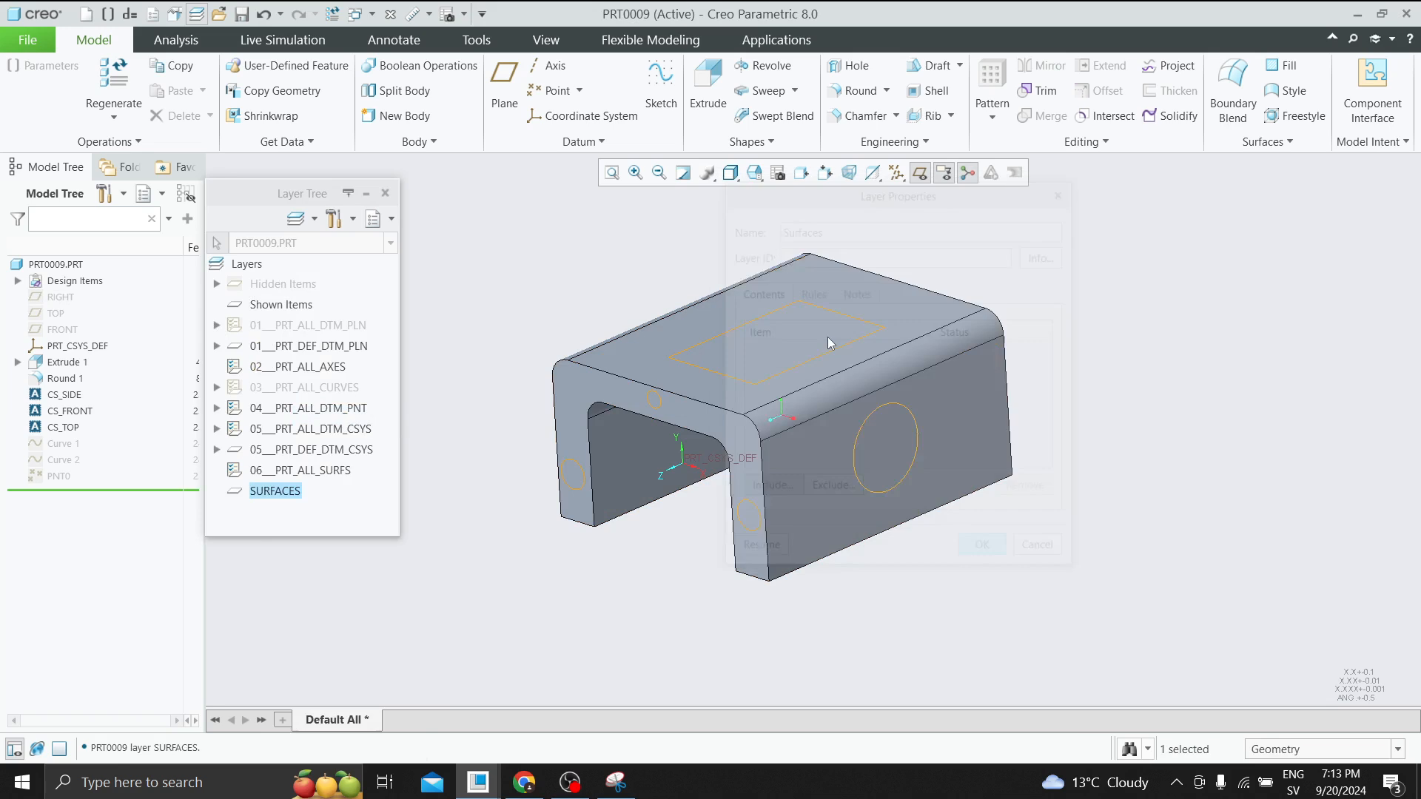
Copy the part's flat top face in place as a separate surface feature.
left_click(876, 302)
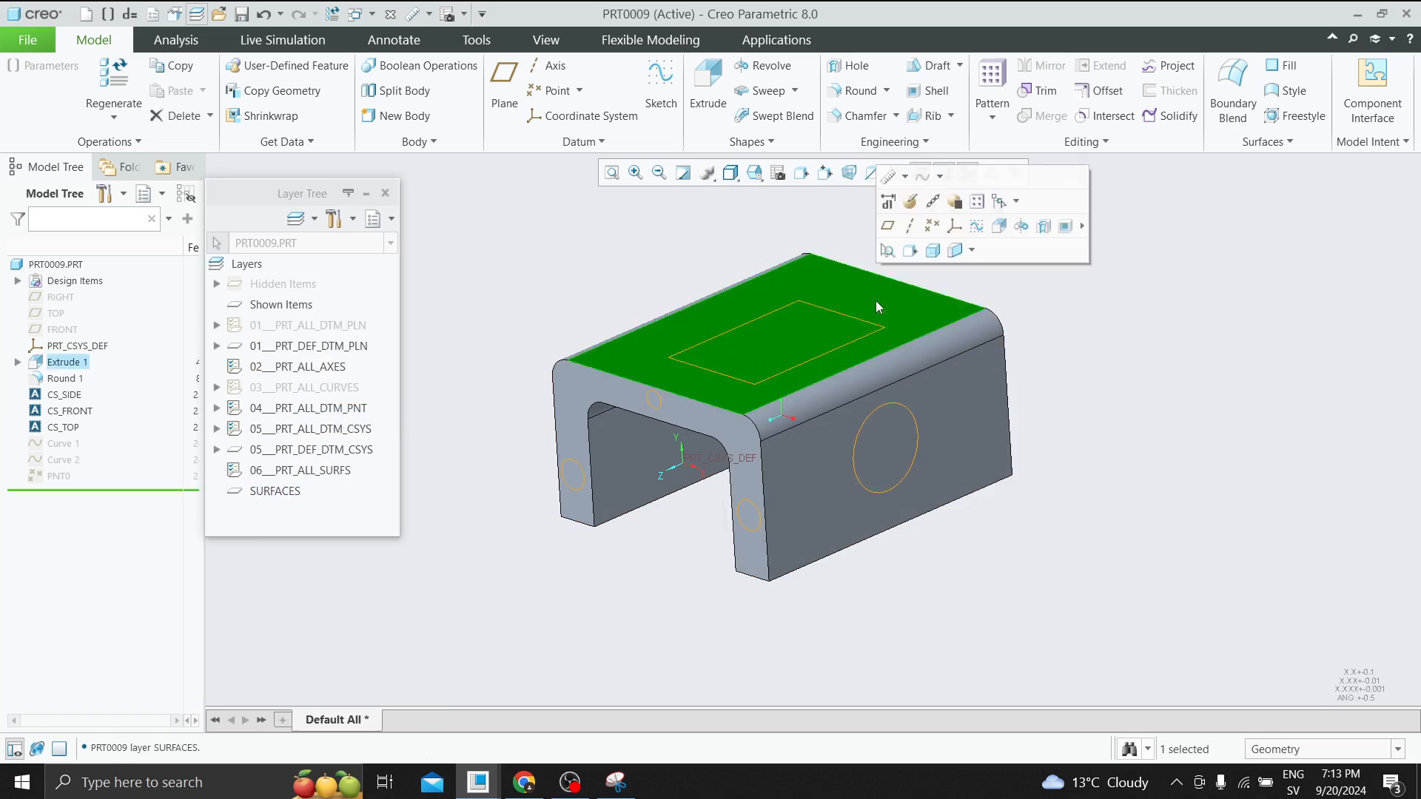
key("ctrl+c")
key("ctrl+v")
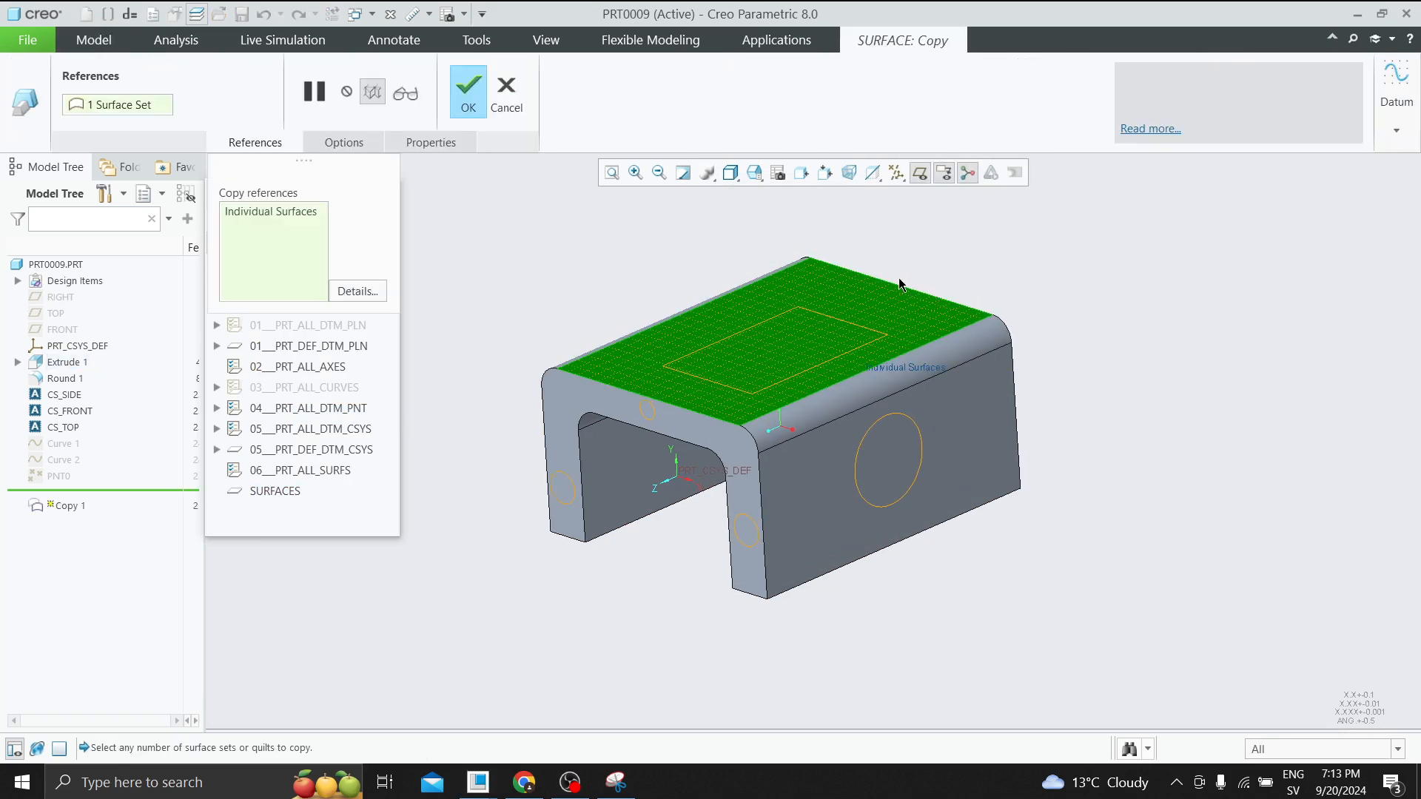
left_click(469, 86)
left_click(490, 305)
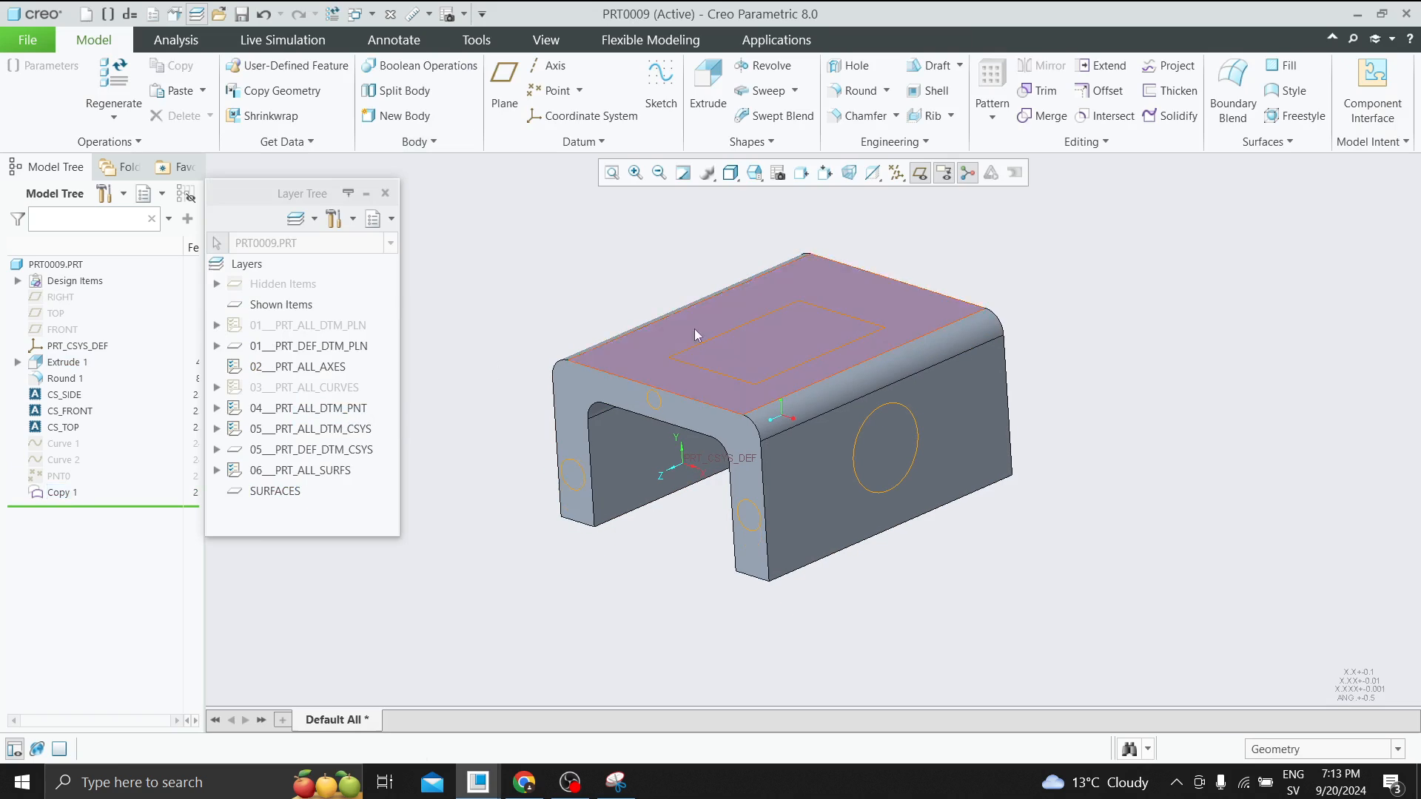
left_click(891, 305)
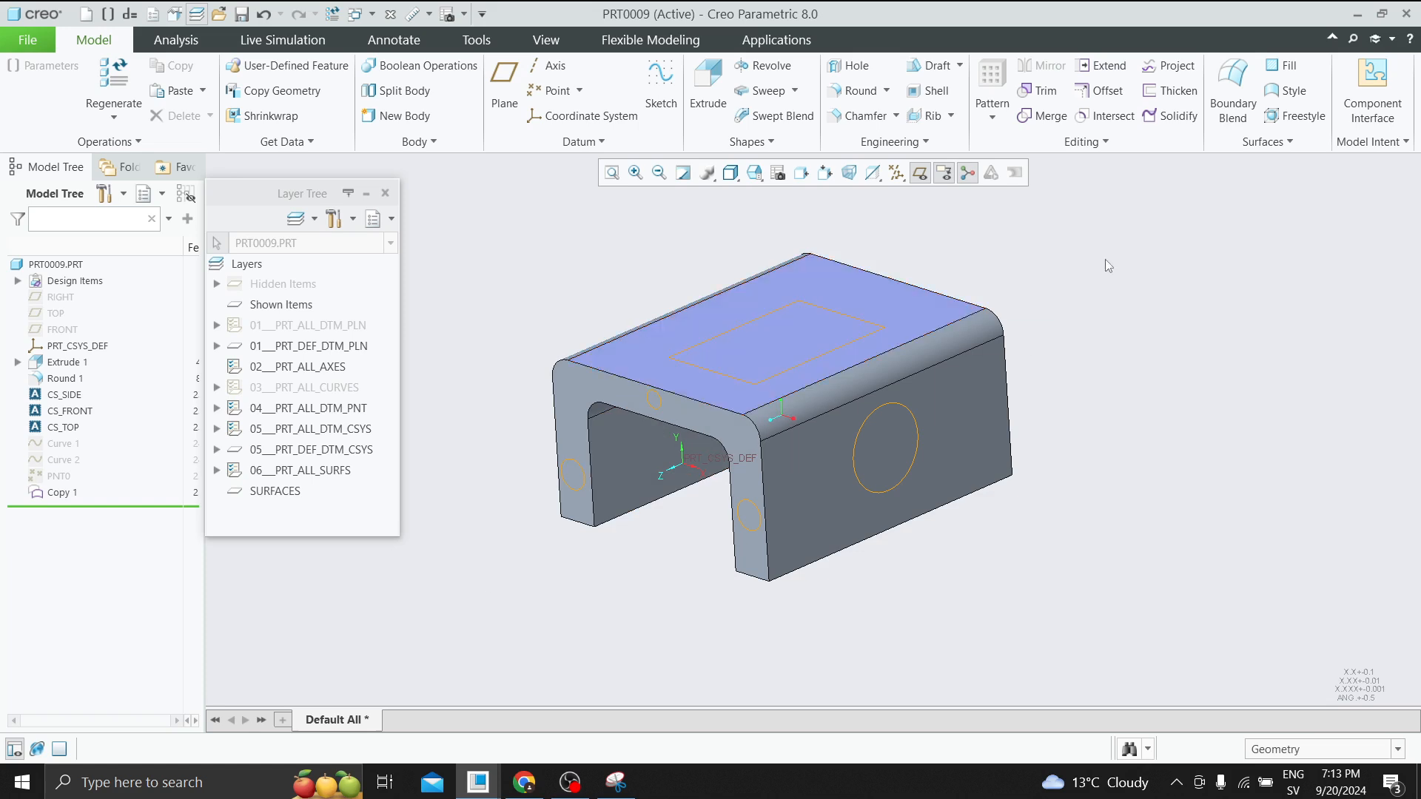
Include the copied top surface in the contents of the SURFACES layer.
left_click(273, 492)
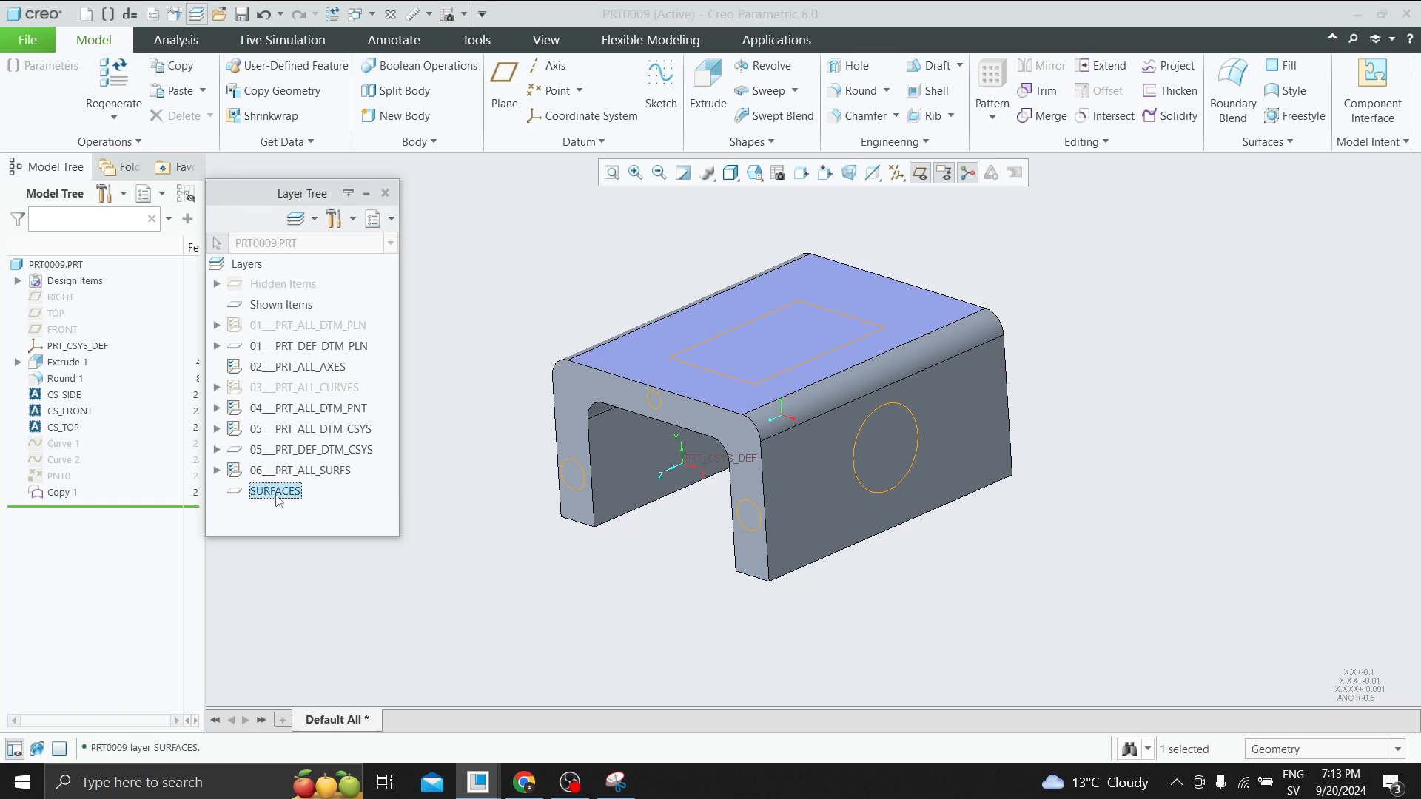
right_click(273, 492)
left_click(341, 250)
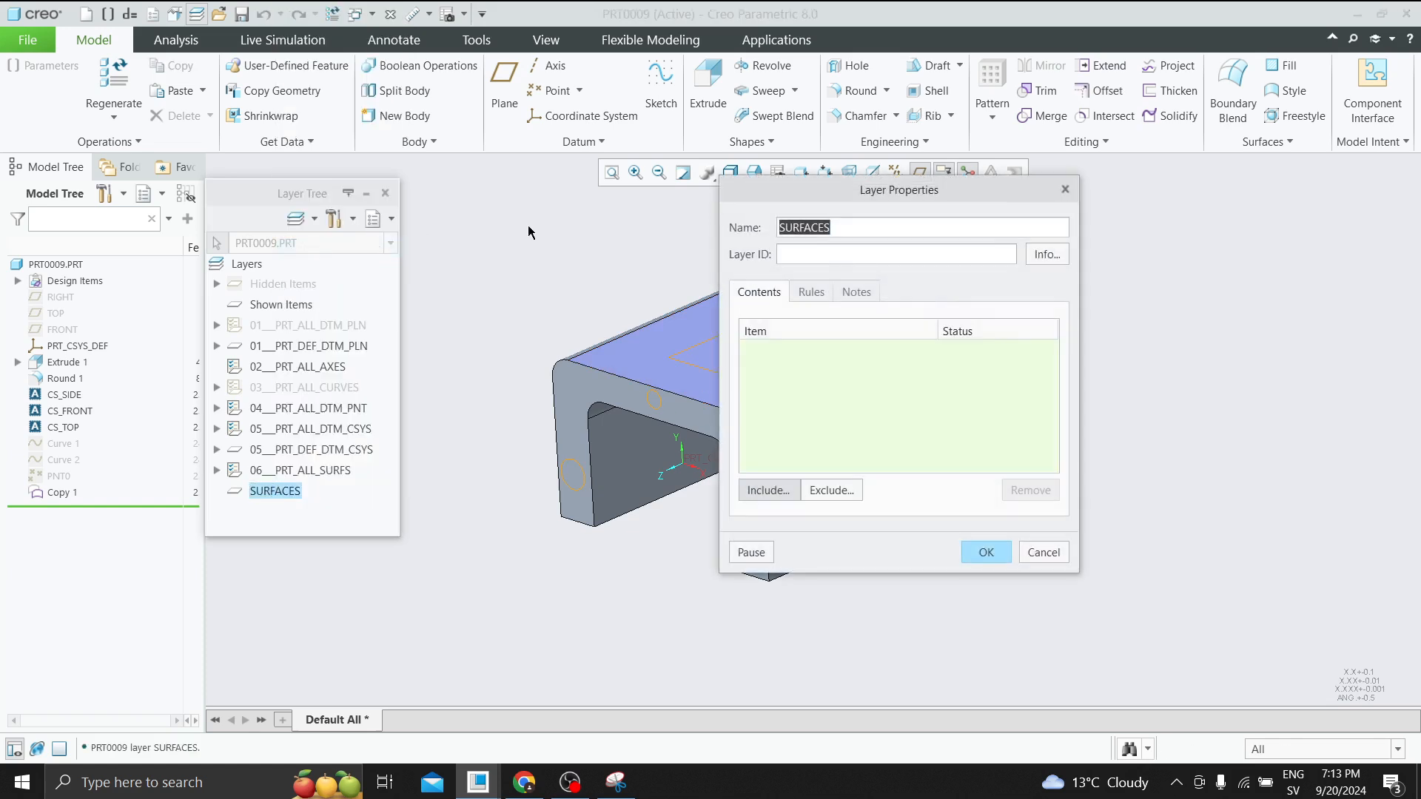
left_click_drag(785, 191, 941, 170)
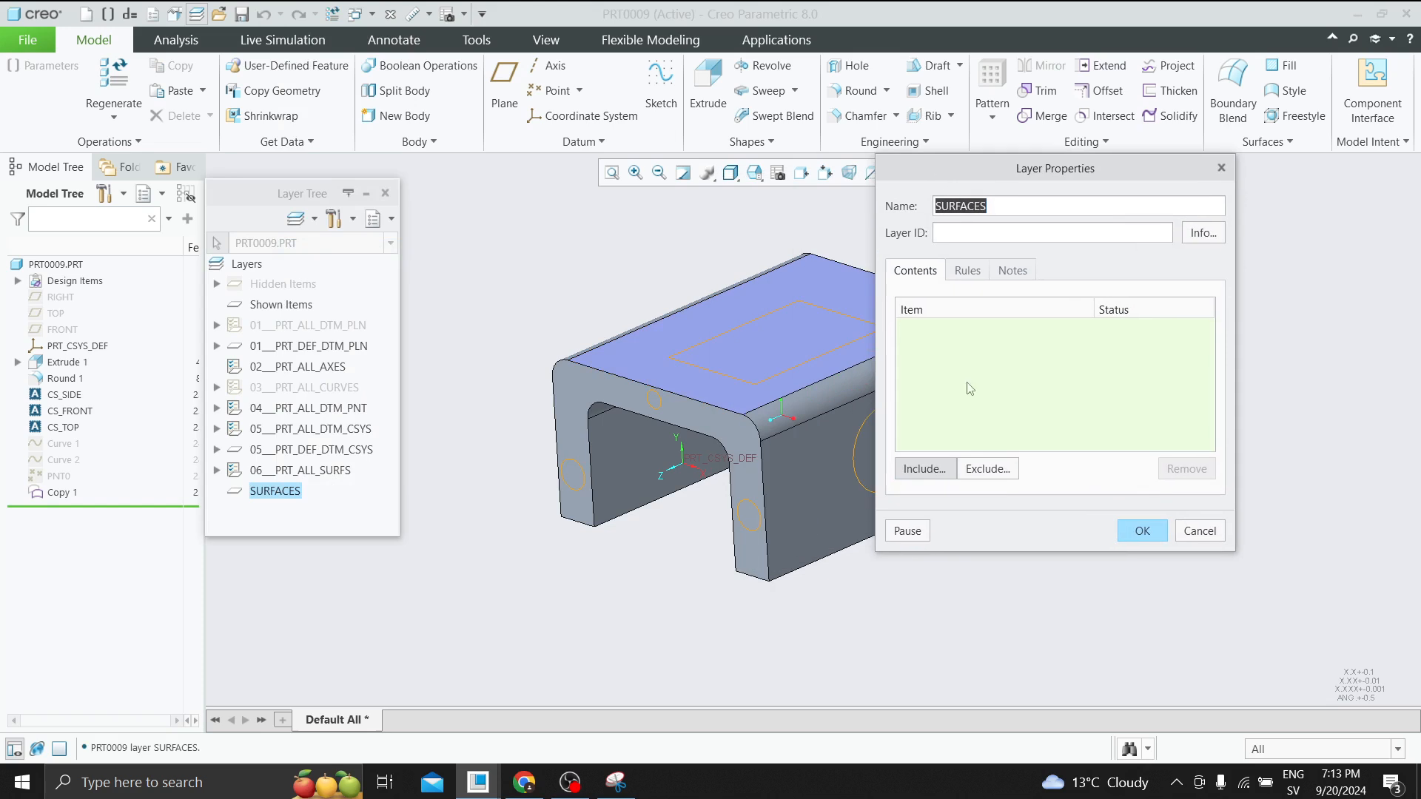
left_click(917, 469)
left_click(660, 339)
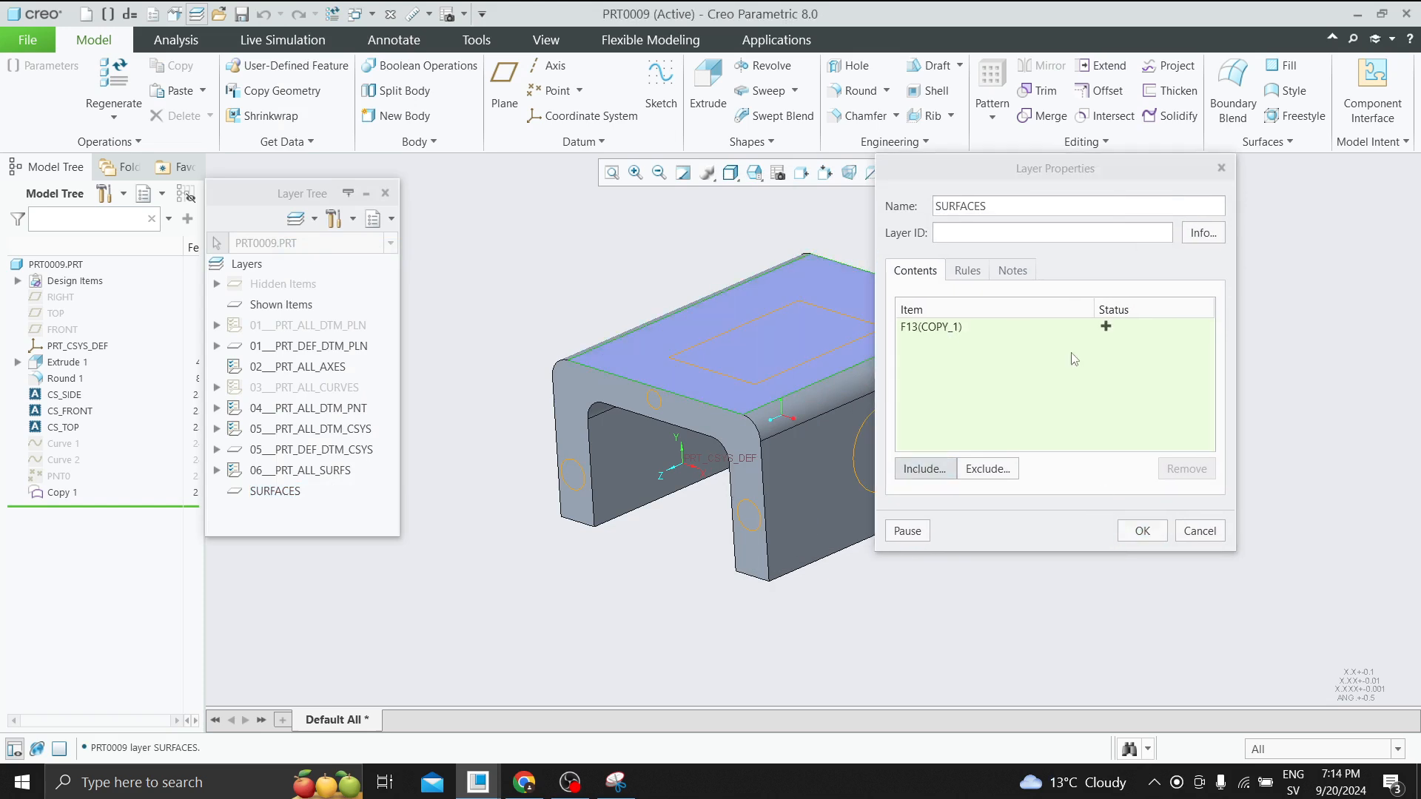
left_click(1142, 531)
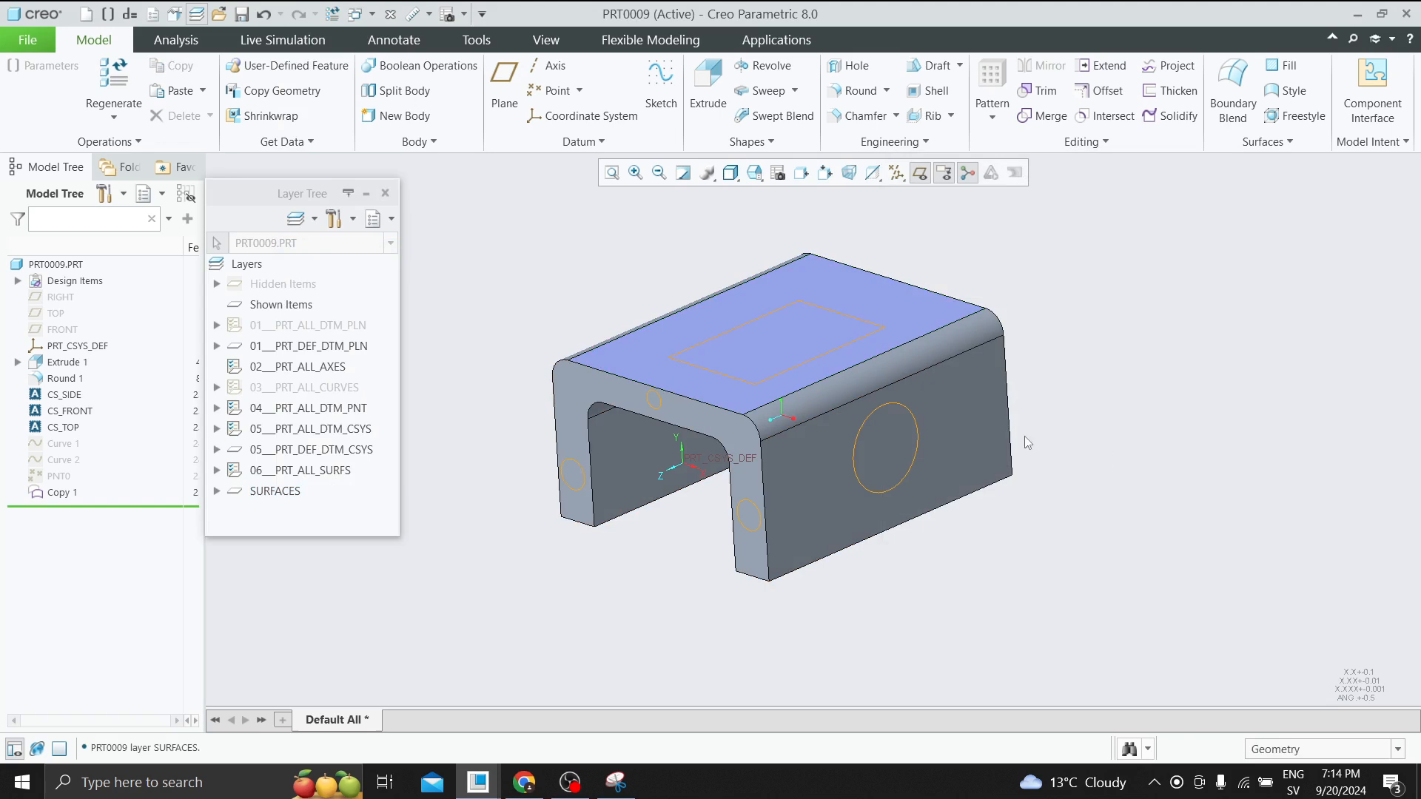
Expand the SURFACES layer to view its contents, and hide the layer.
left_click(217, 491)
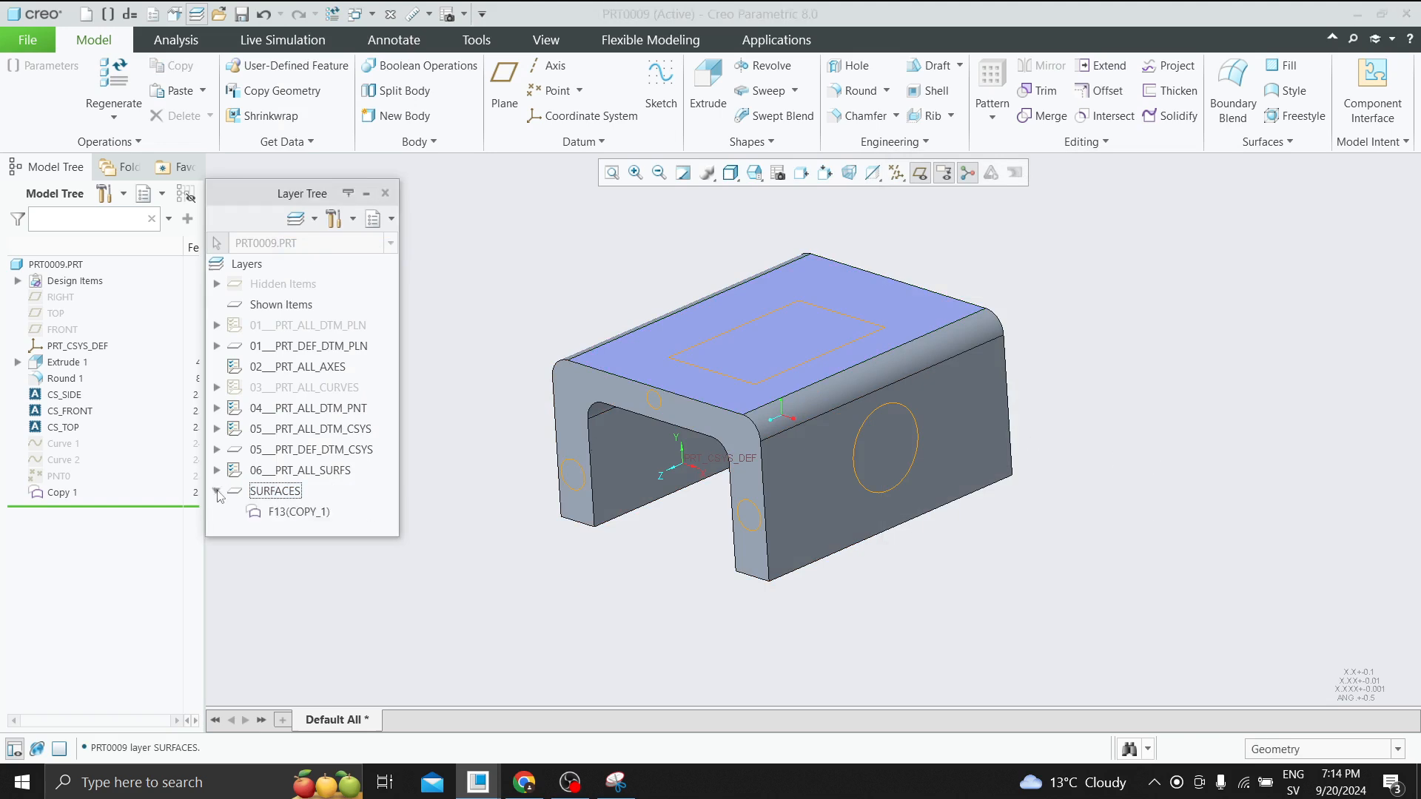
right_click(286, 512)
left_click(266, 490)
right_click(265, 492)
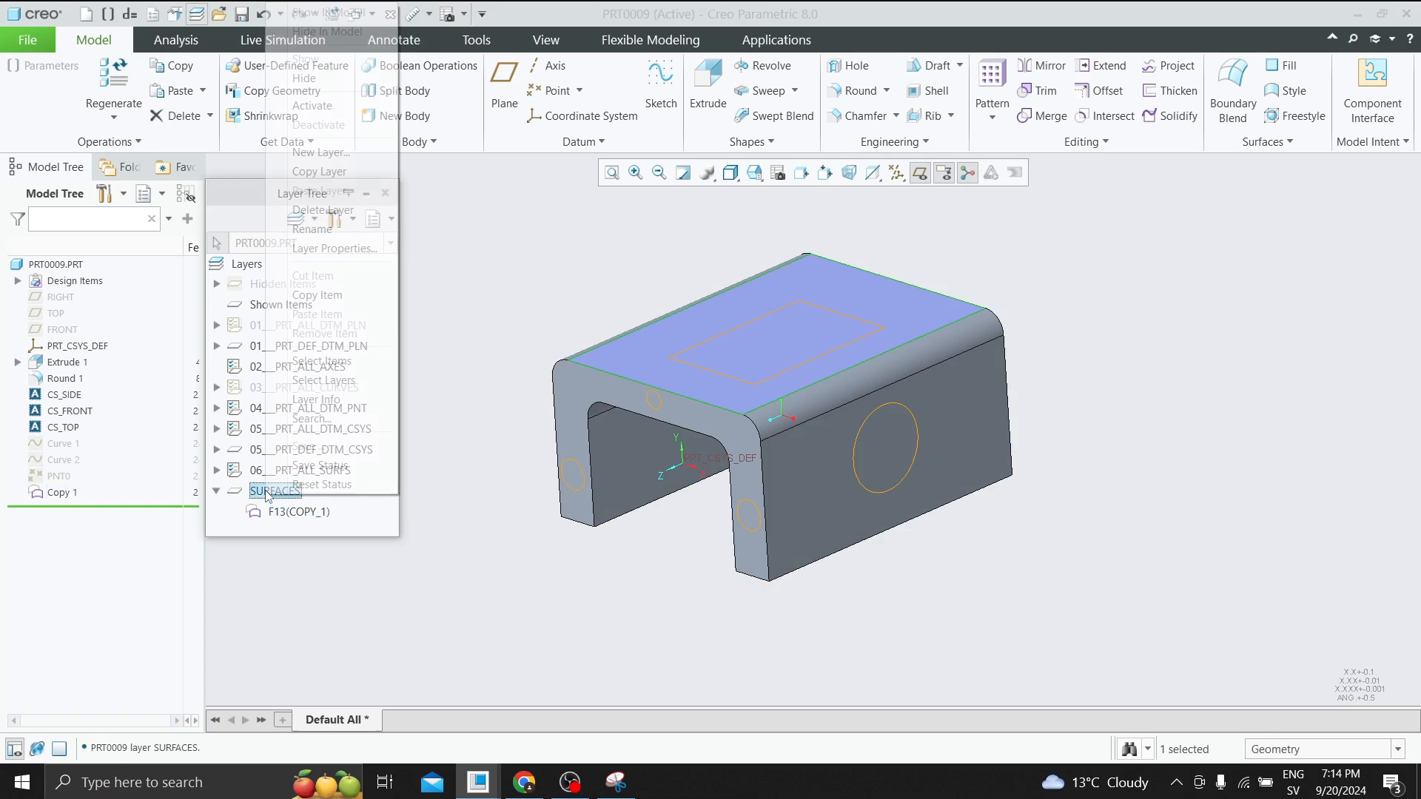
left_click(323, 83)
left_click(465, 282)
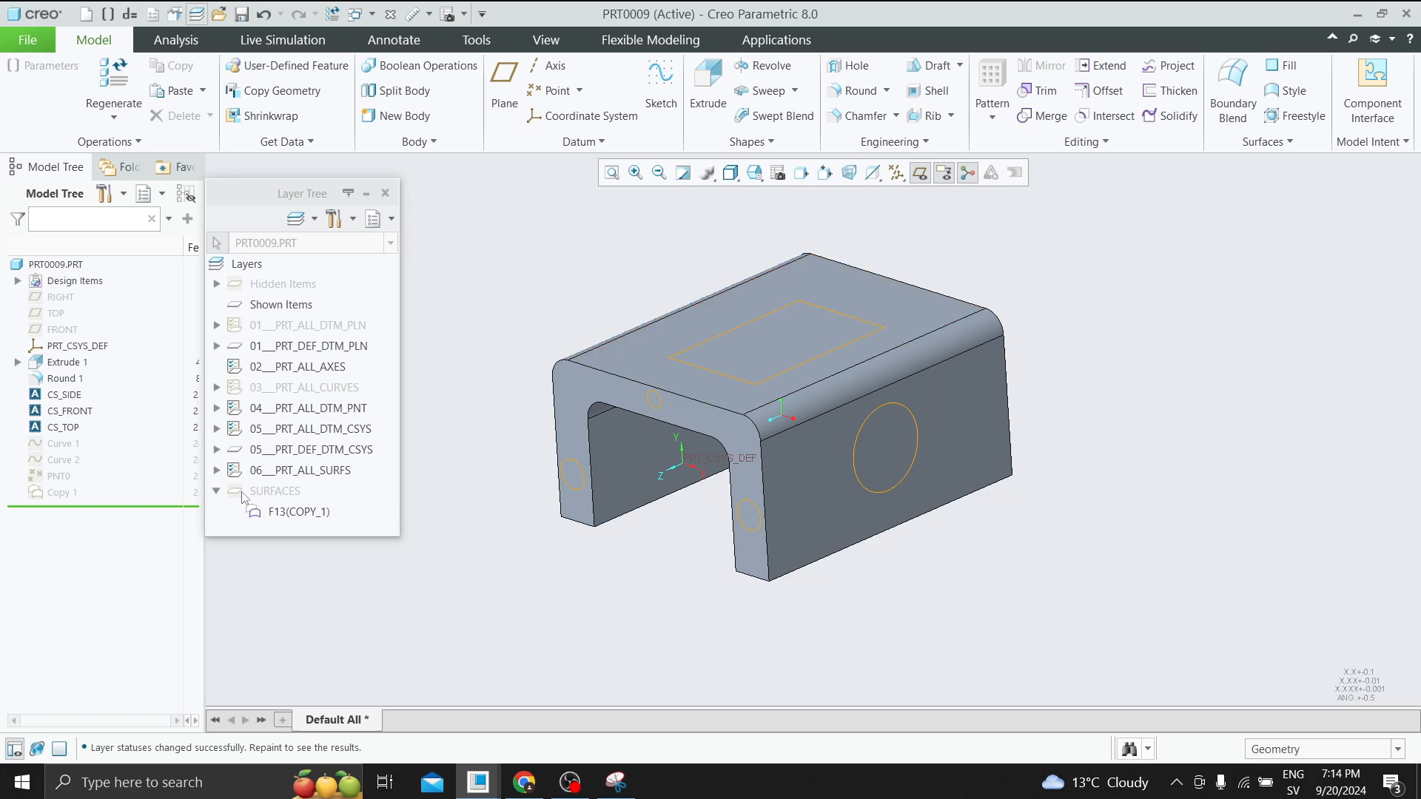
Show the Copy 1 surface individually while its layer is hidden, and check the Shown Items layer.
left_click(59, 492)
left_click(90, 438)
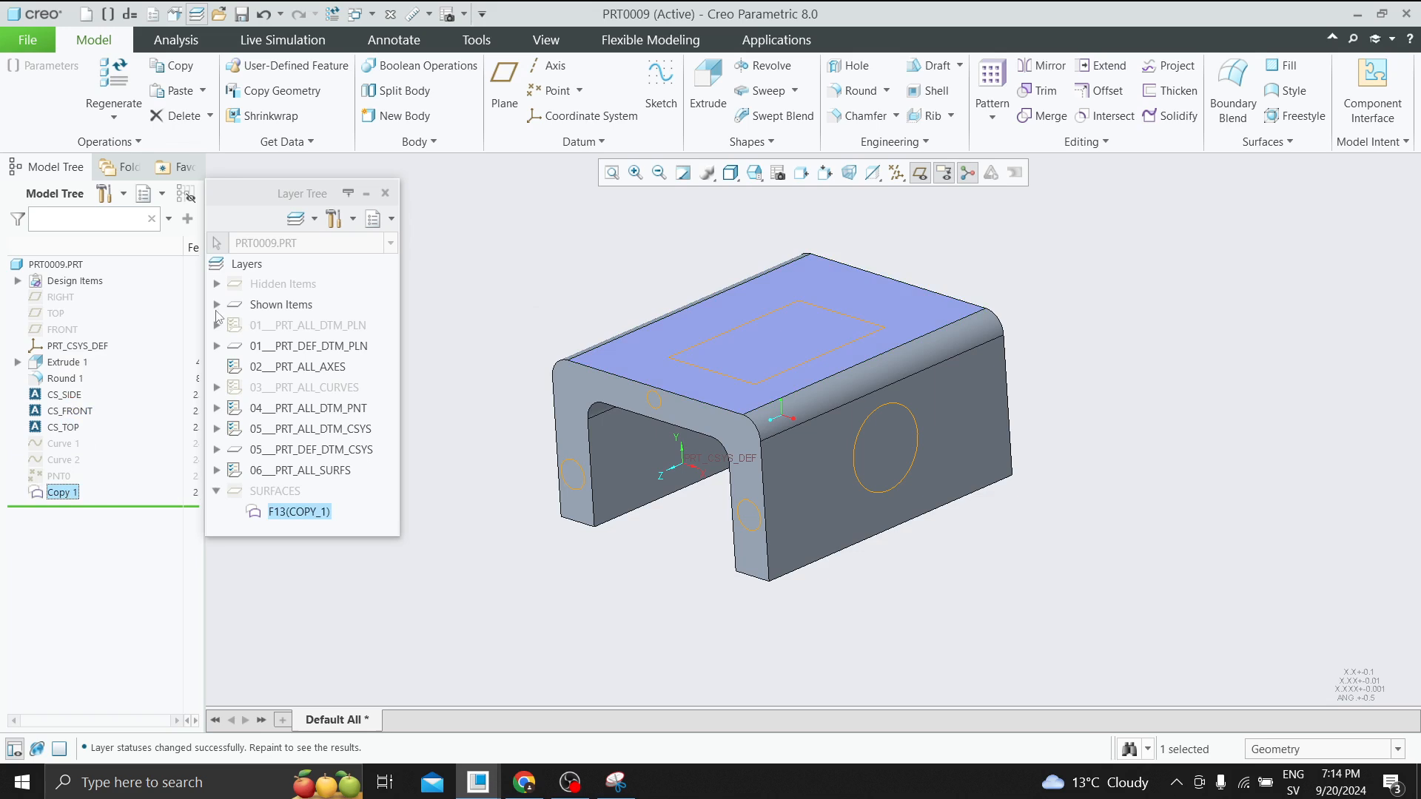
left_click(218, 306)
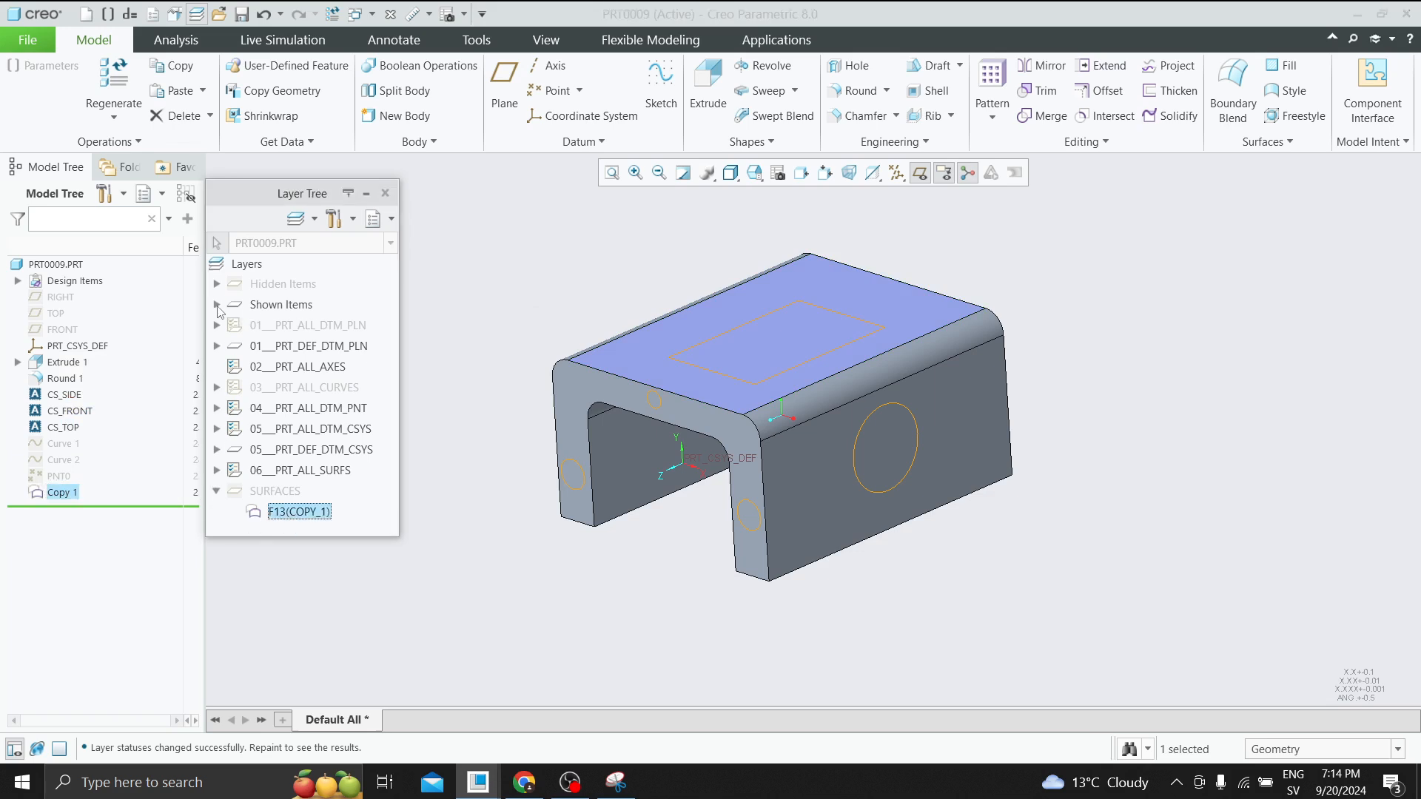
Hide the individually shown Copy 1 surface again.
right_click(62, 495)
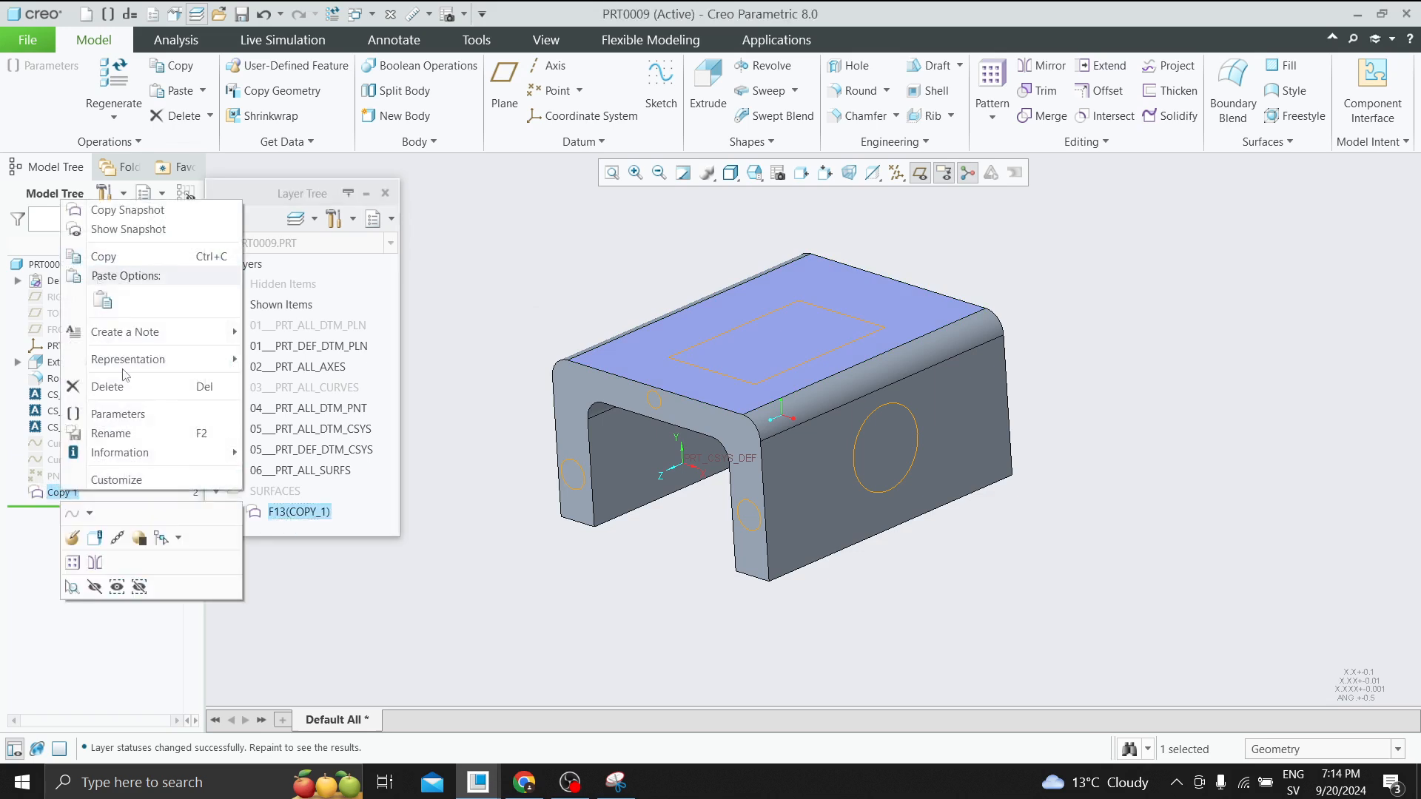
left_click(115, 585)
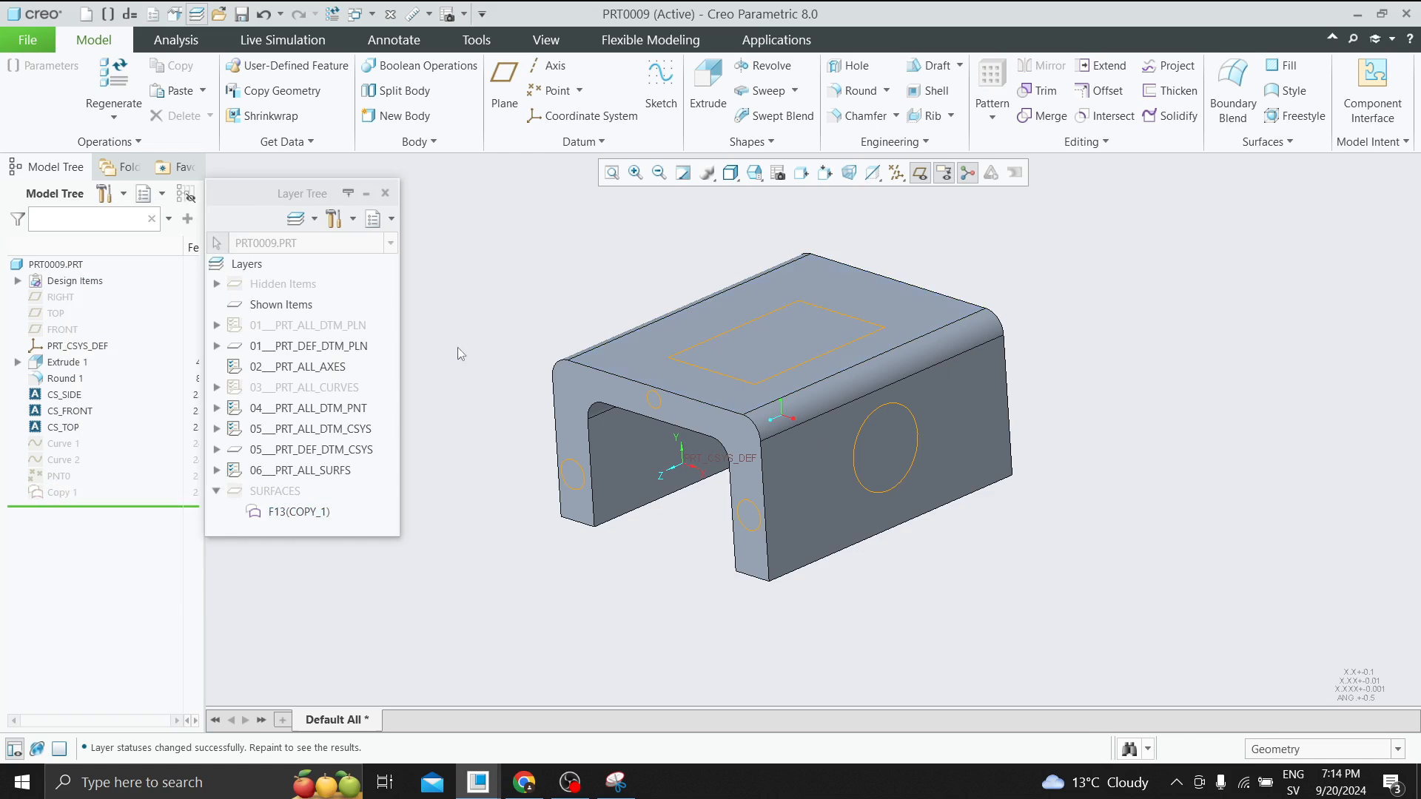
View the rules in the SURFACES layer's properties, and close them without making changes.
right_click(285, 495)
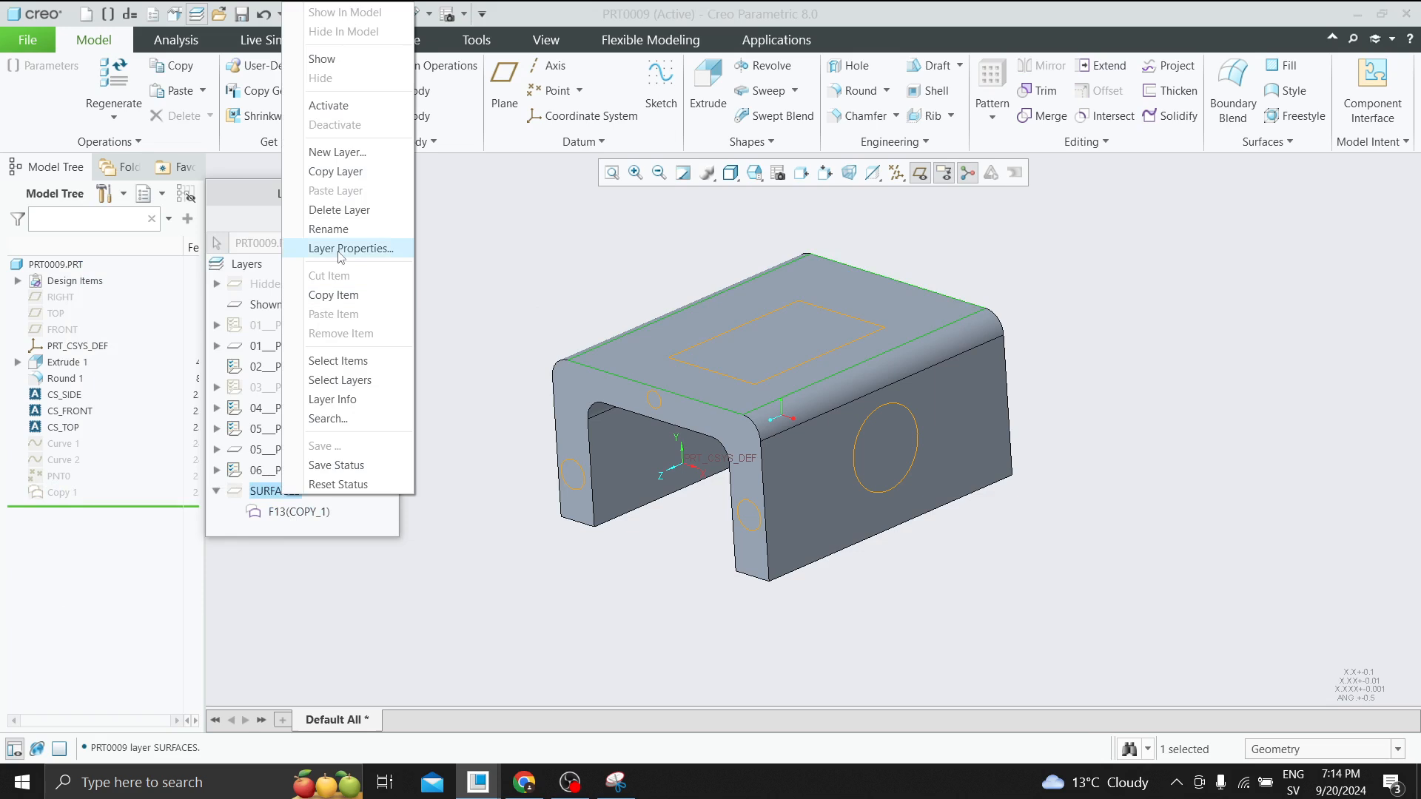
left_click(370, 200)
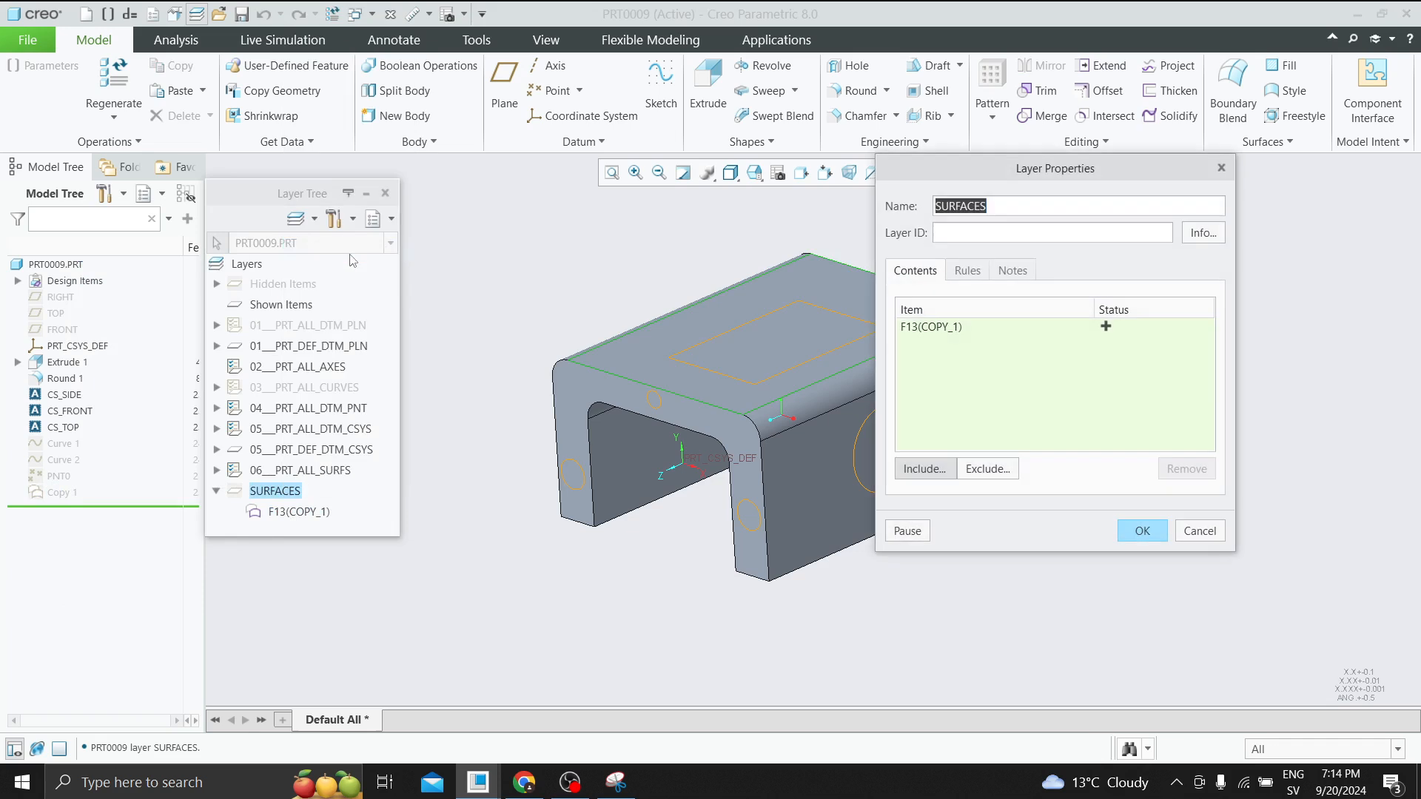
left_click(967, 270)
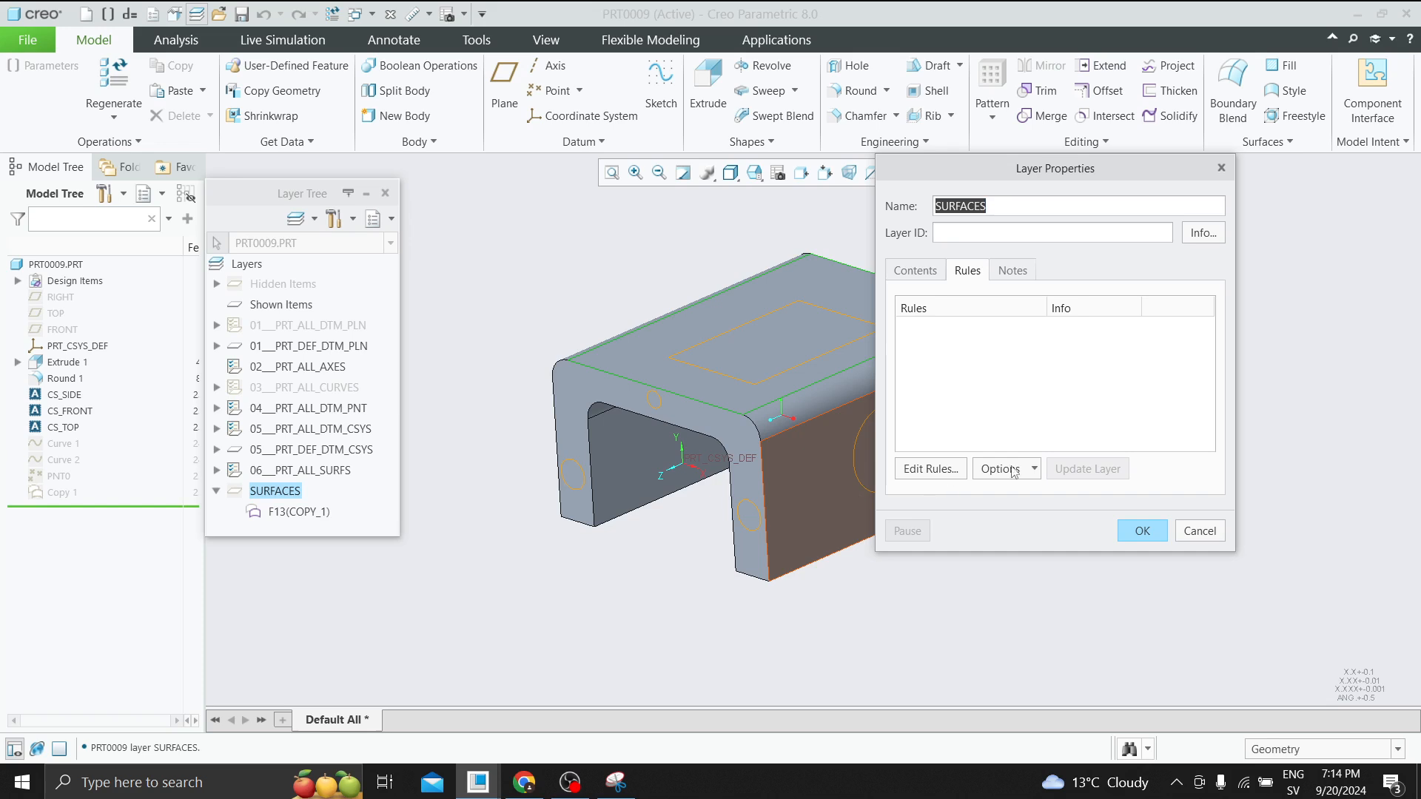
left_click(1208, 532)
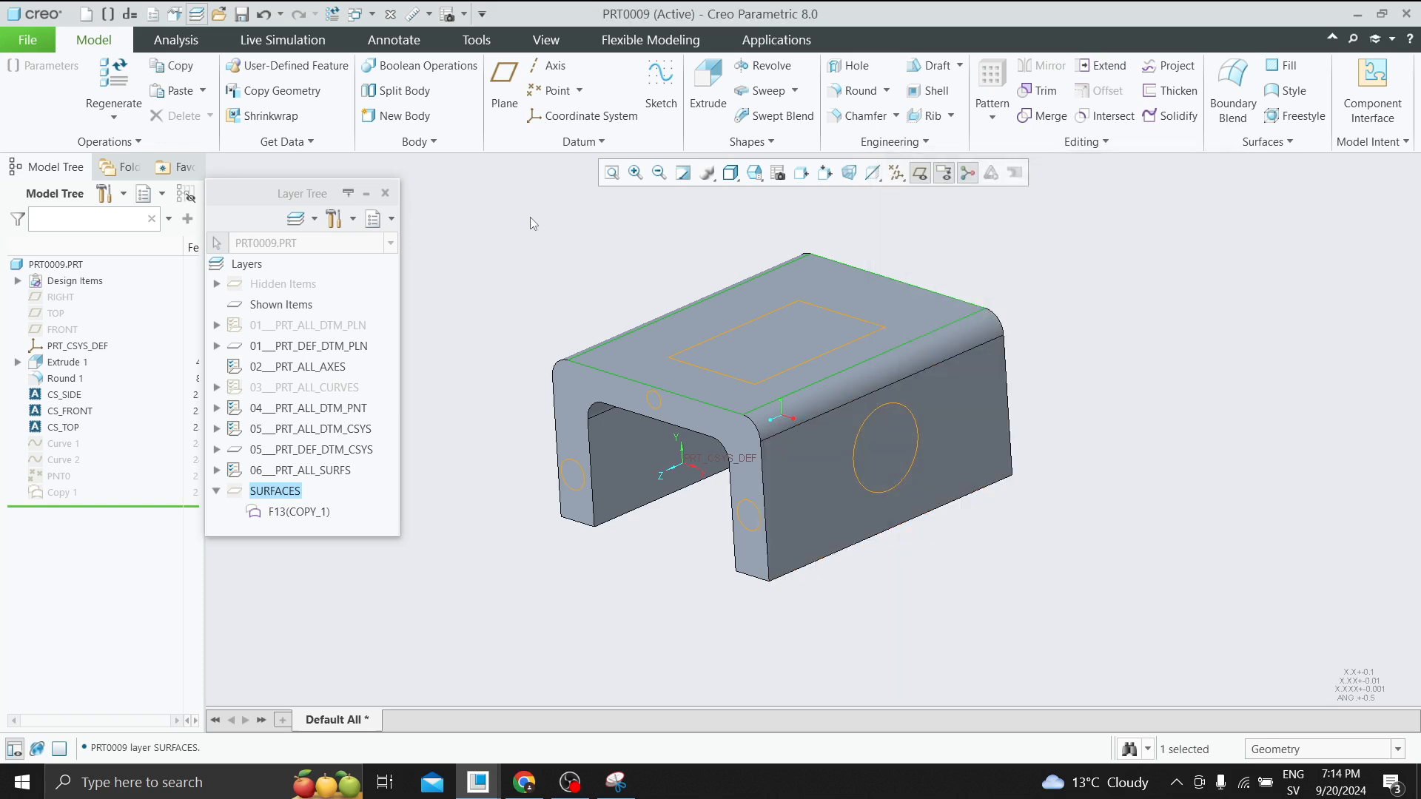
left_click(495, 295)
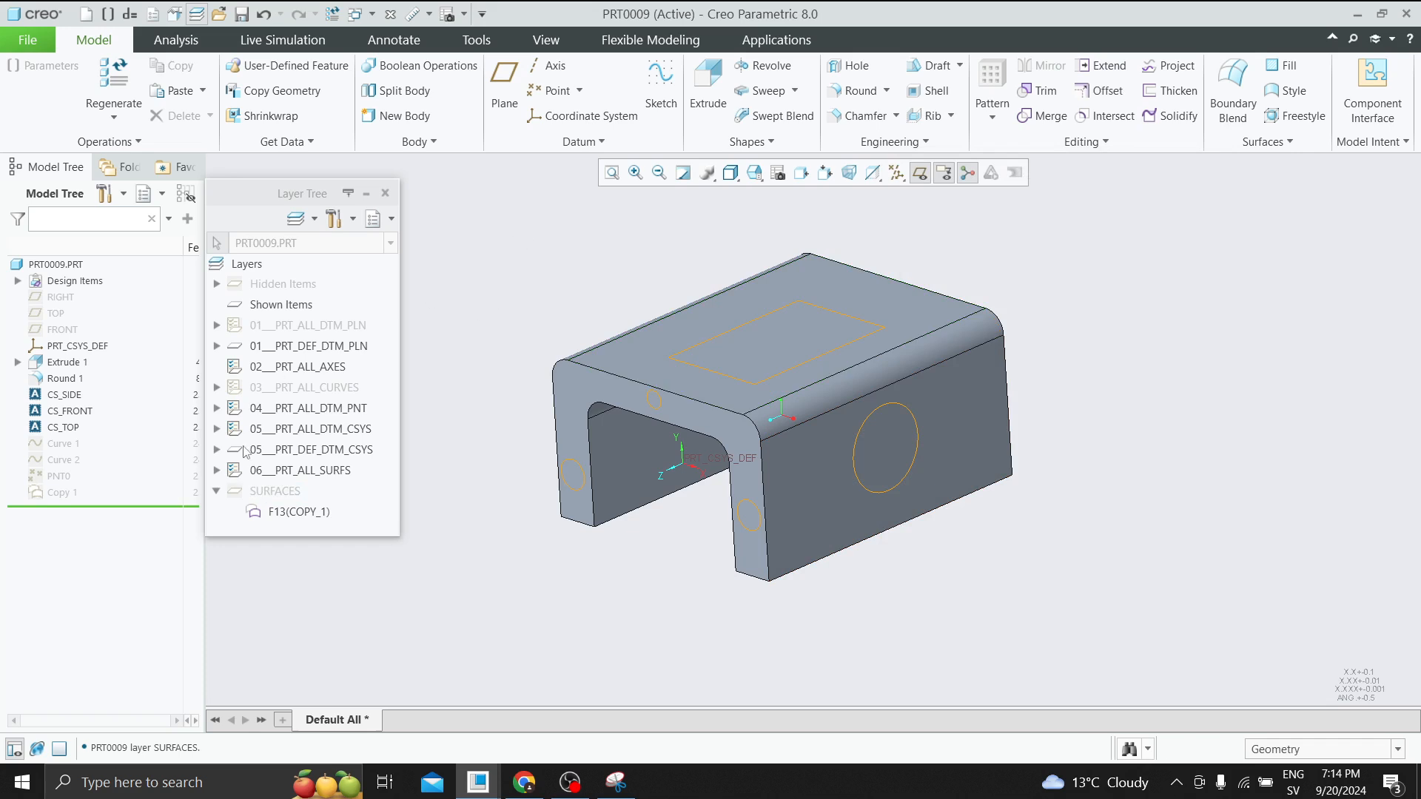
Delete the SURFACES layer from the part.
left_click(217, 493)
right_click(276, 492)
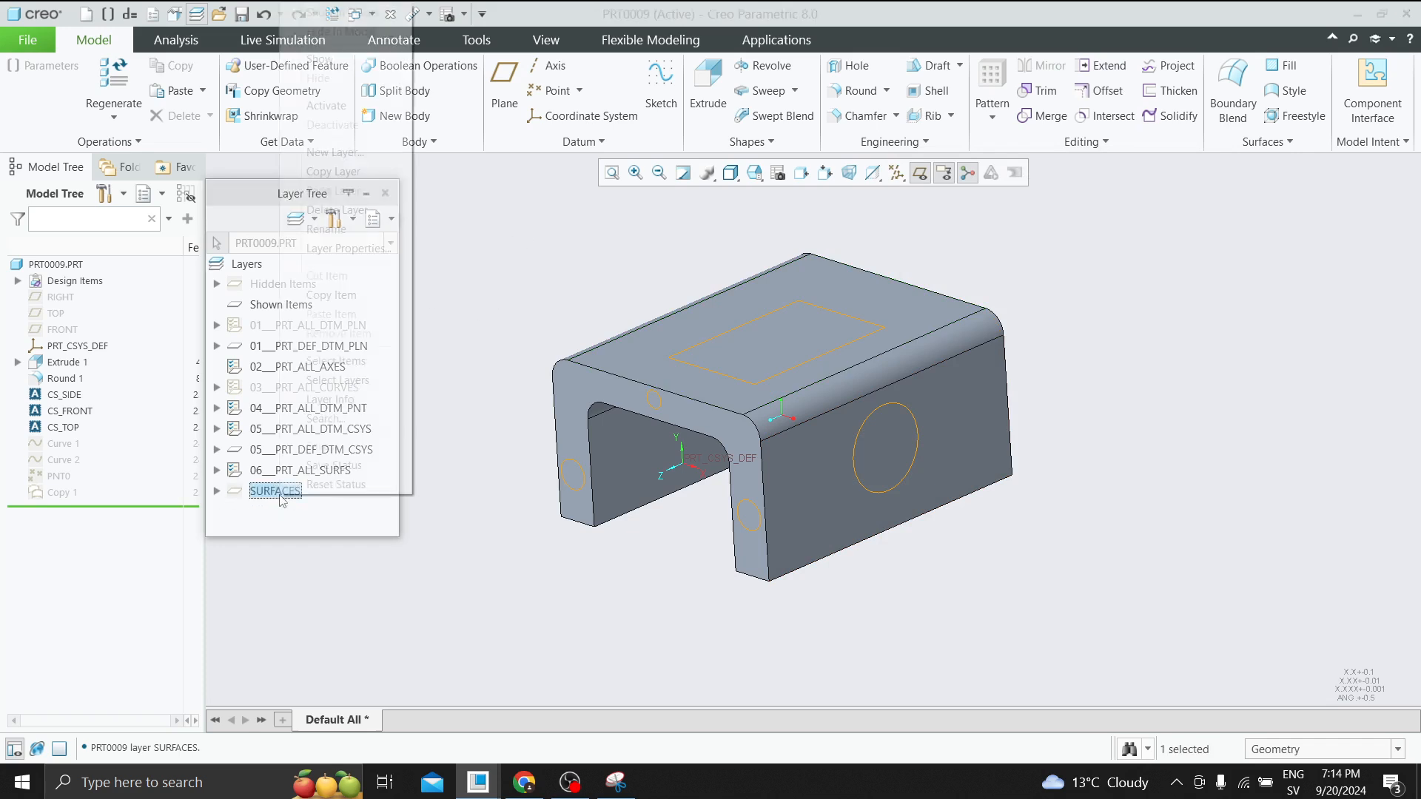
left_click(337, 209)
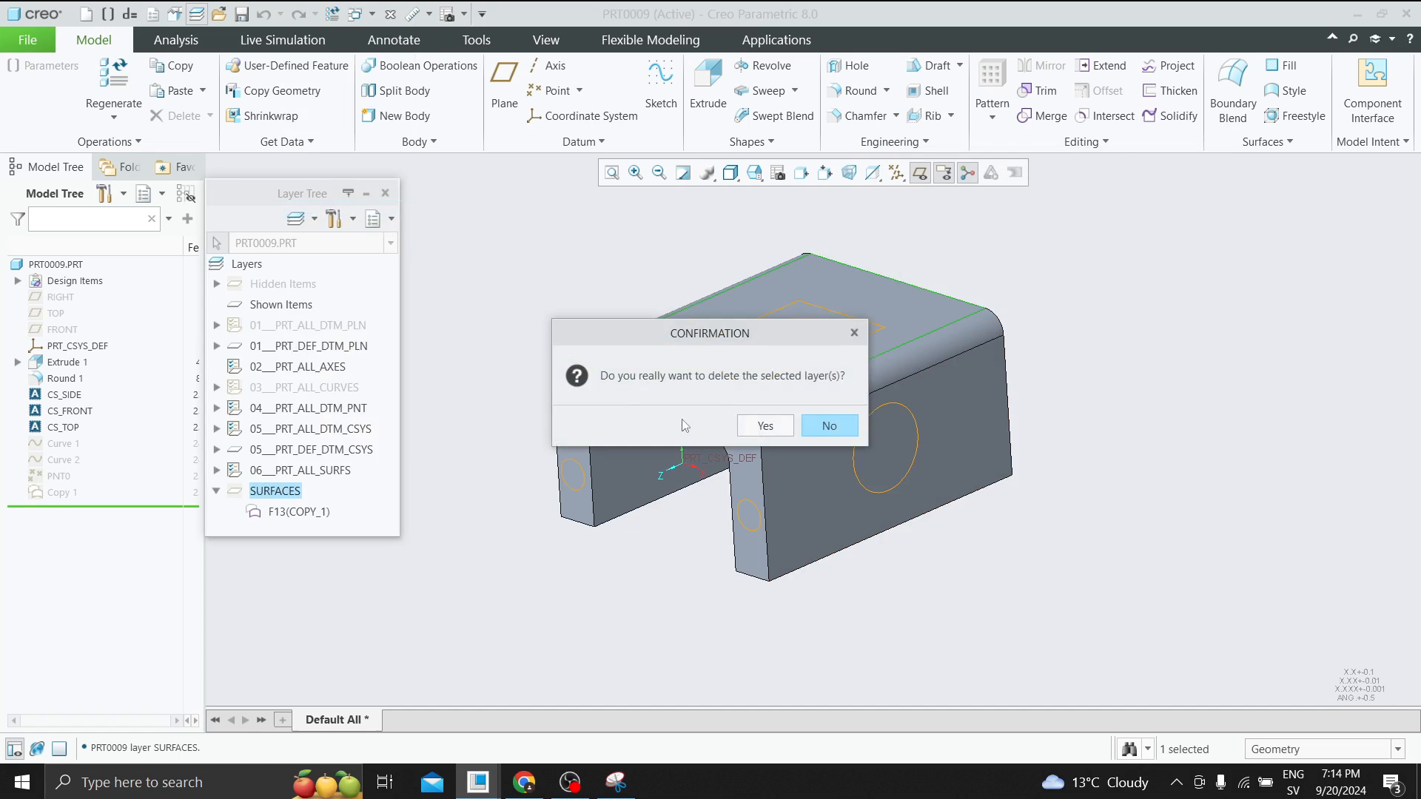
left_click(821, 423)
Delete the Copy 1 surface feature from the part.
left_click(49, 493)
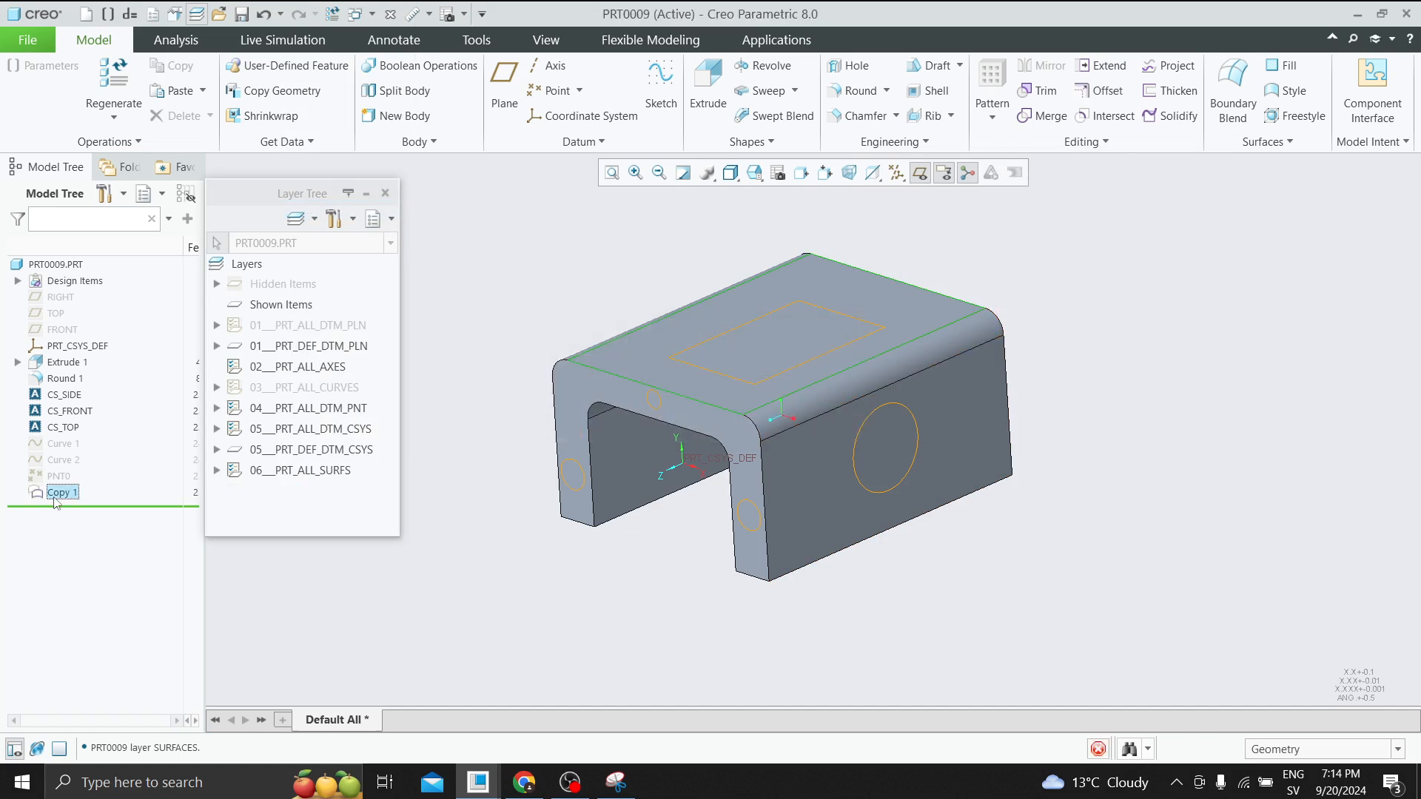
right_click(59, 503)
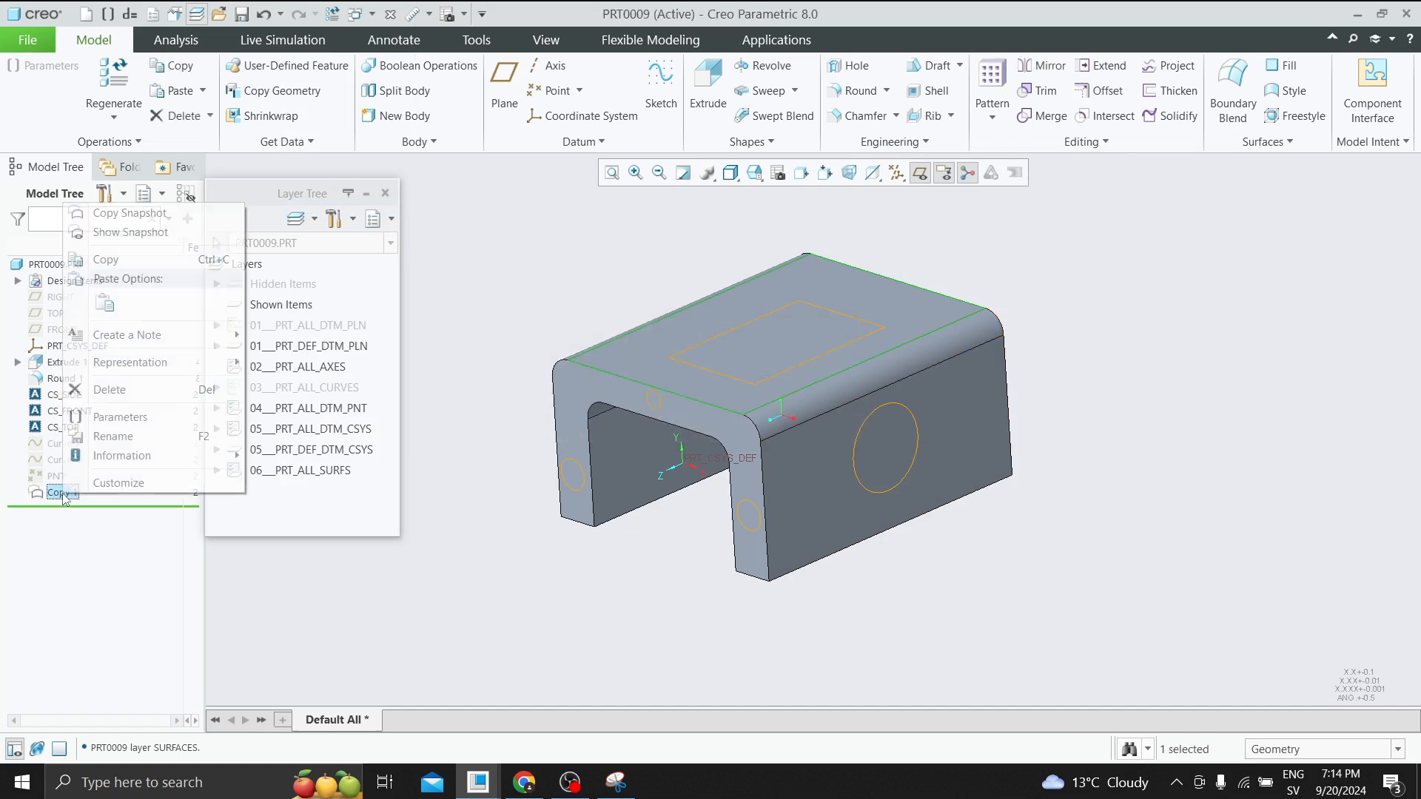
left_click(100, 390)
left_click(649, 418)
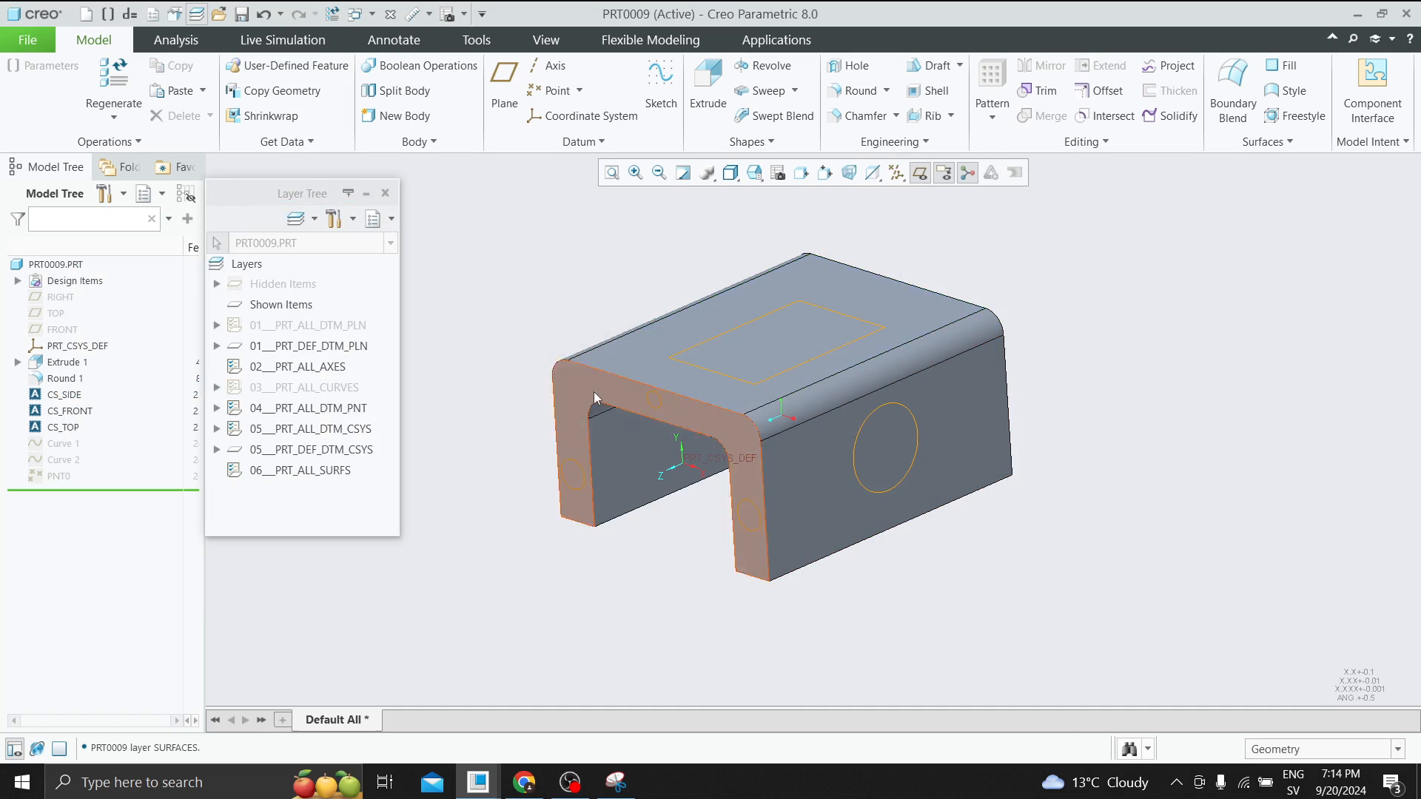
Switch to drawing DRW0003 and examine its list of layers.
left_click(478, 782)
left_click(420, 707)
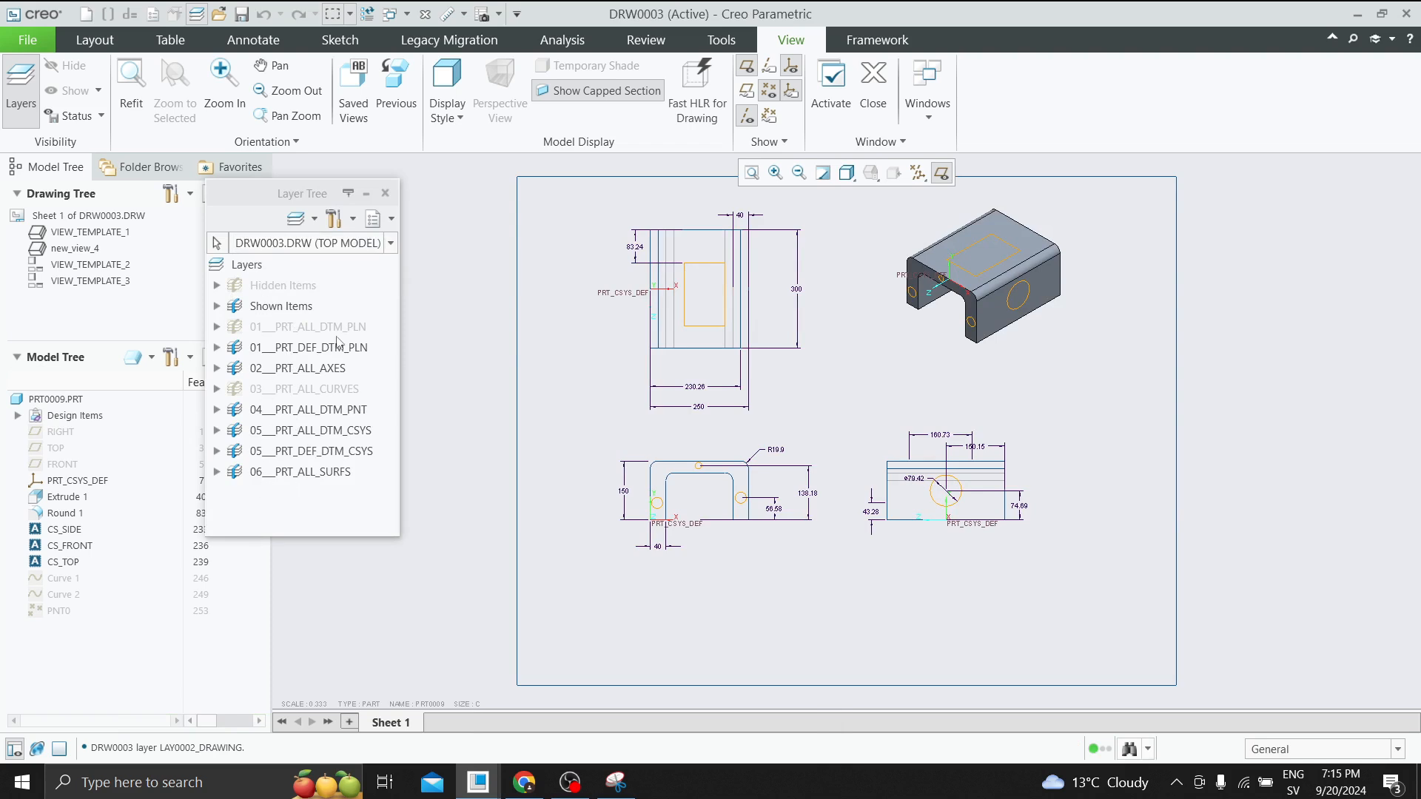
Return to part PRT0009 and create an empty layer with the default name LAY0001.
mouse_move(478, 783)
left_click(222, 692)
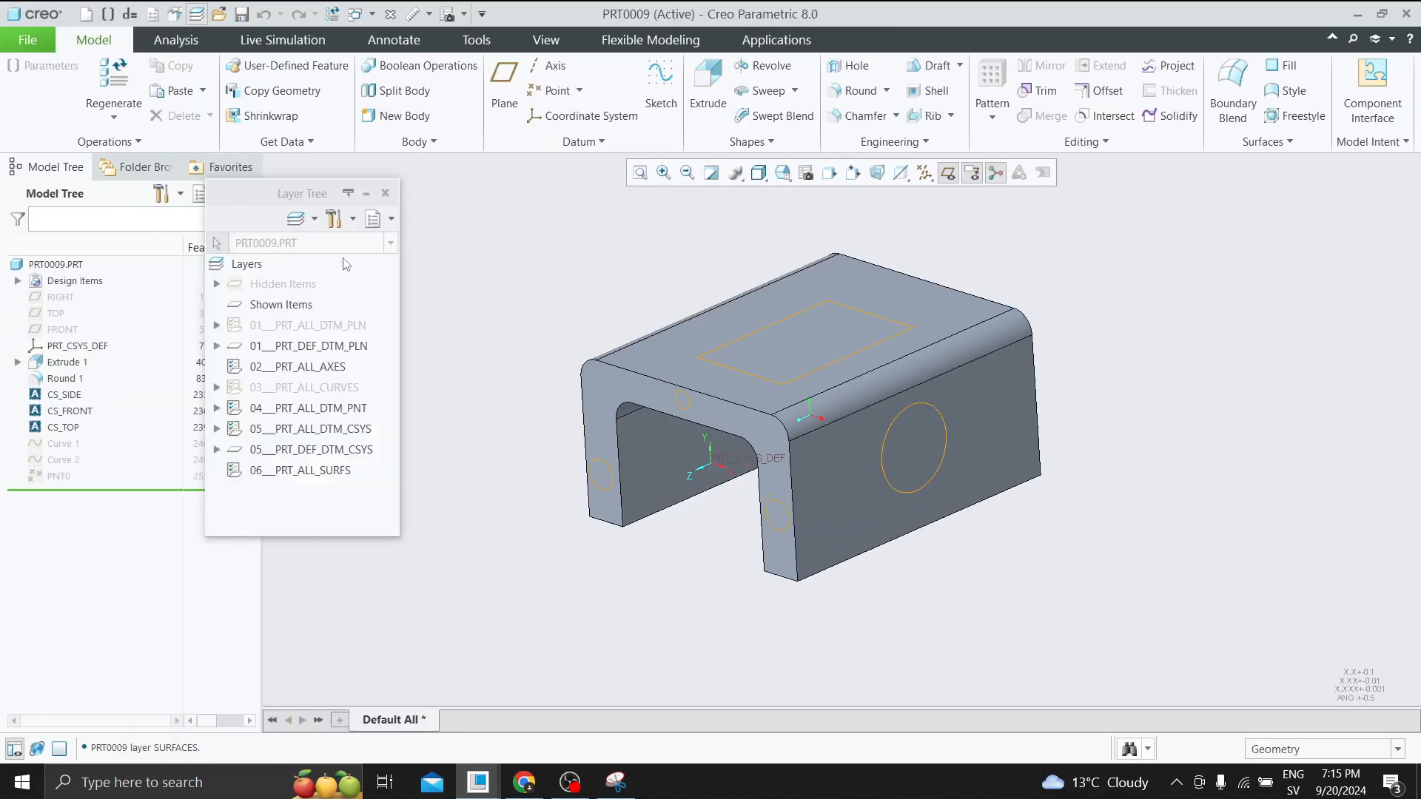
right_click(271, 268)
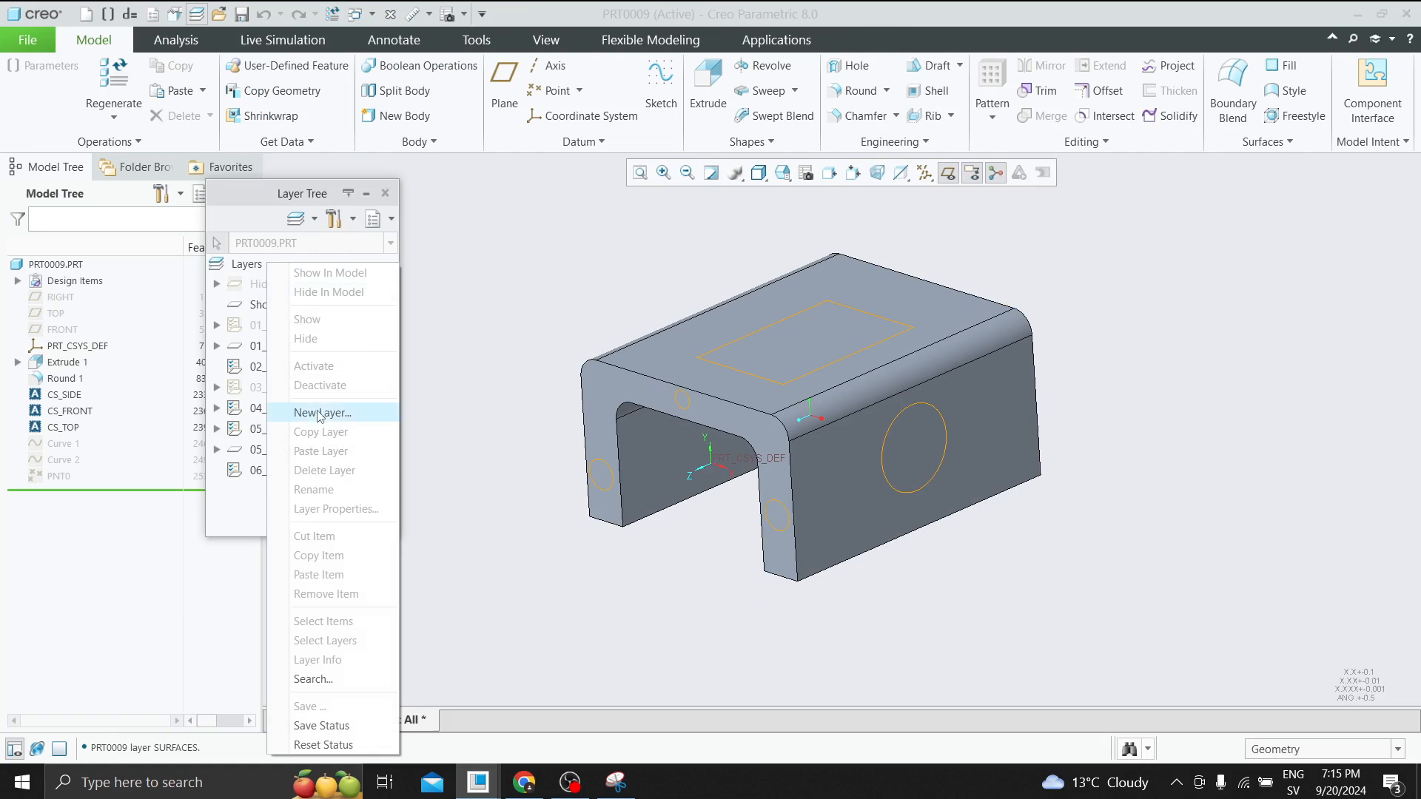
left_click(317, 412)
left_click(1126, 538)
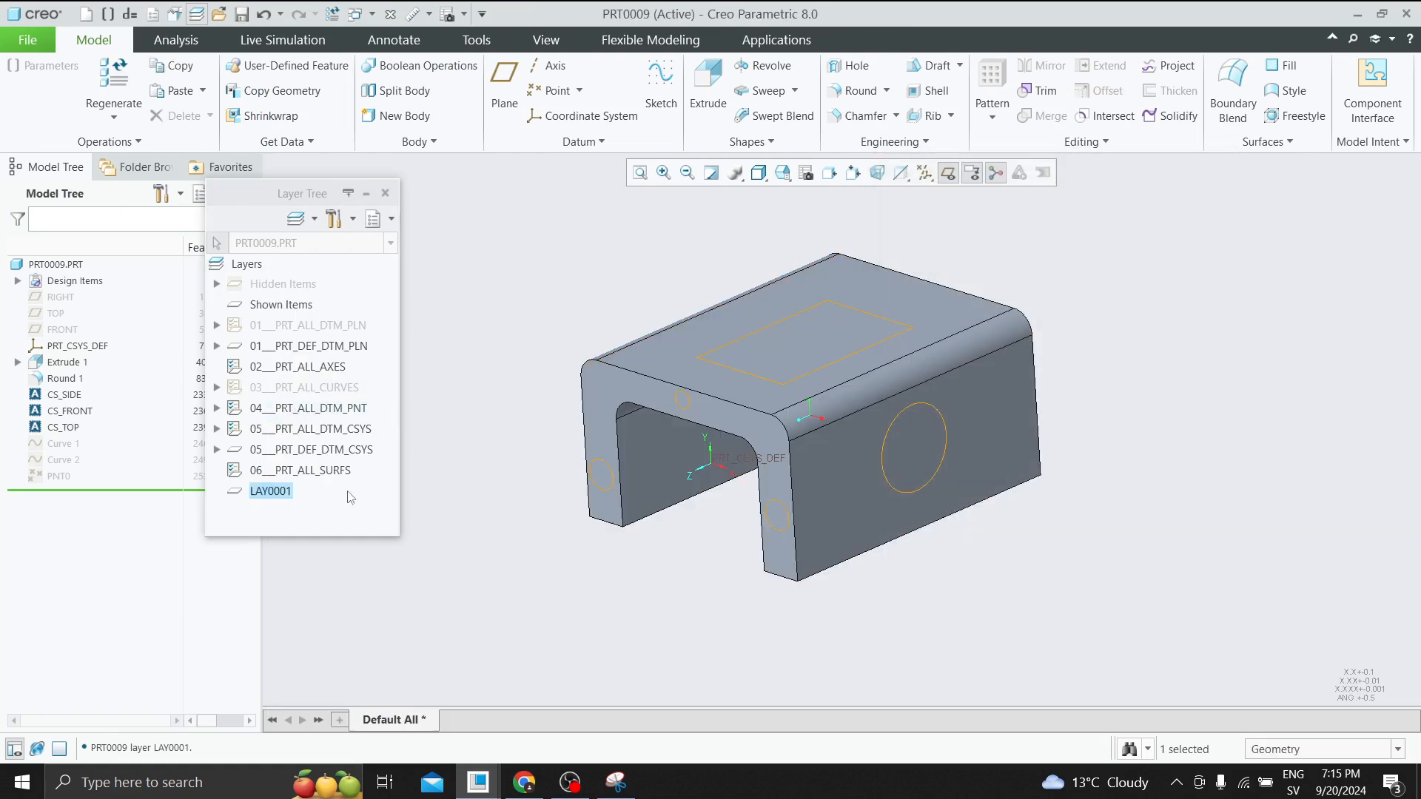
Switch to drawing DRW0003 and check which layer operations are available for LAY0001.
mouse_move(478, 781)
left_click(414, 714)
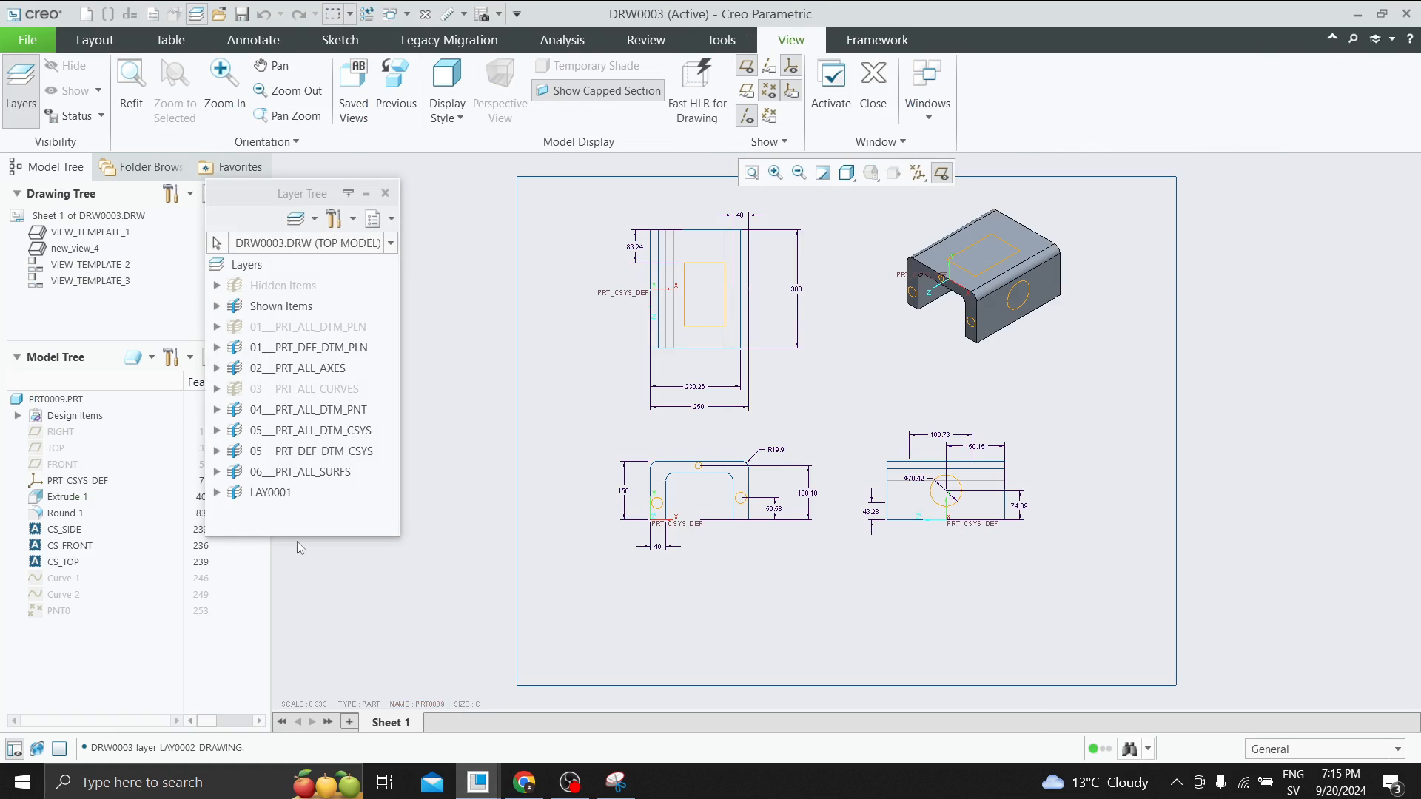
left_click(270, 493)
right_click(286, 500)
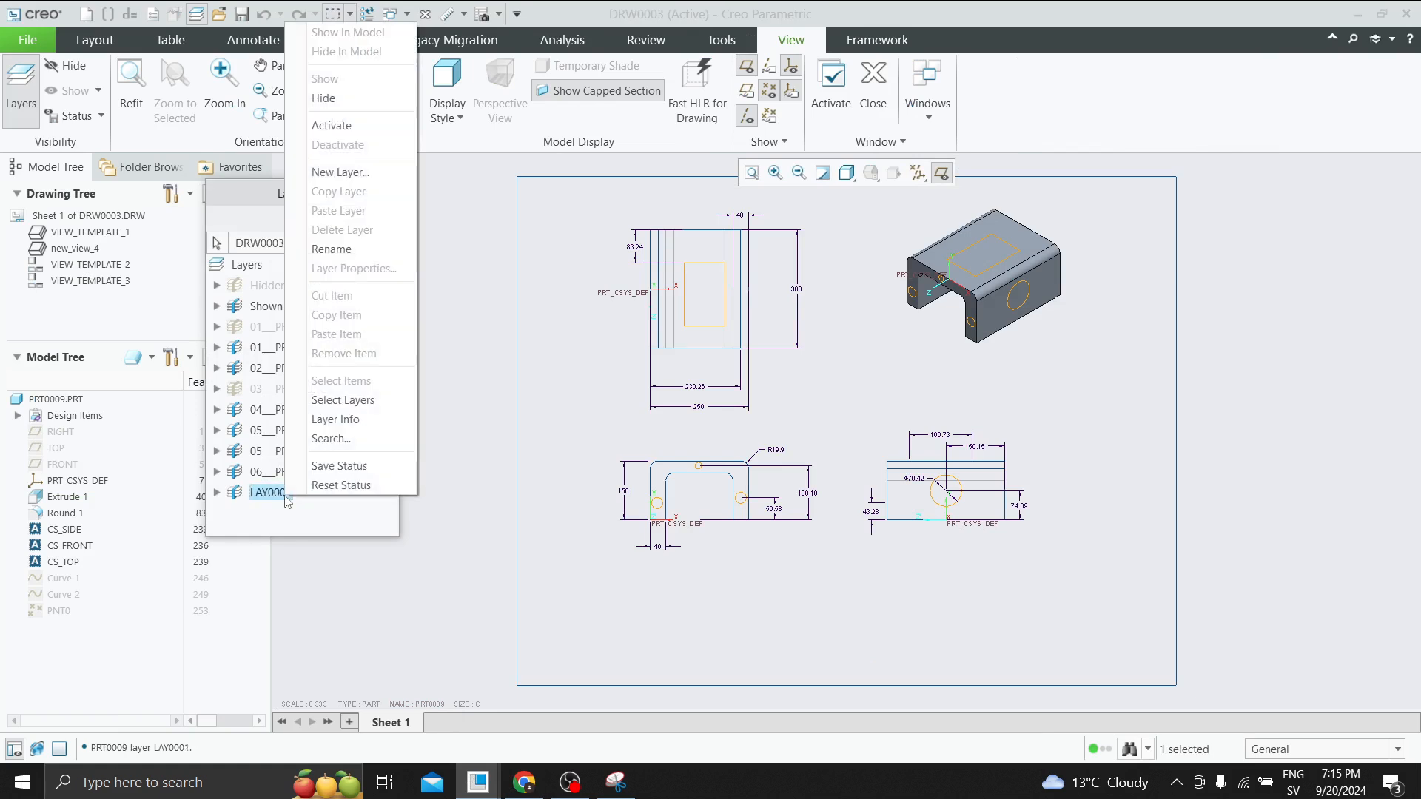
left_click(315, 517)
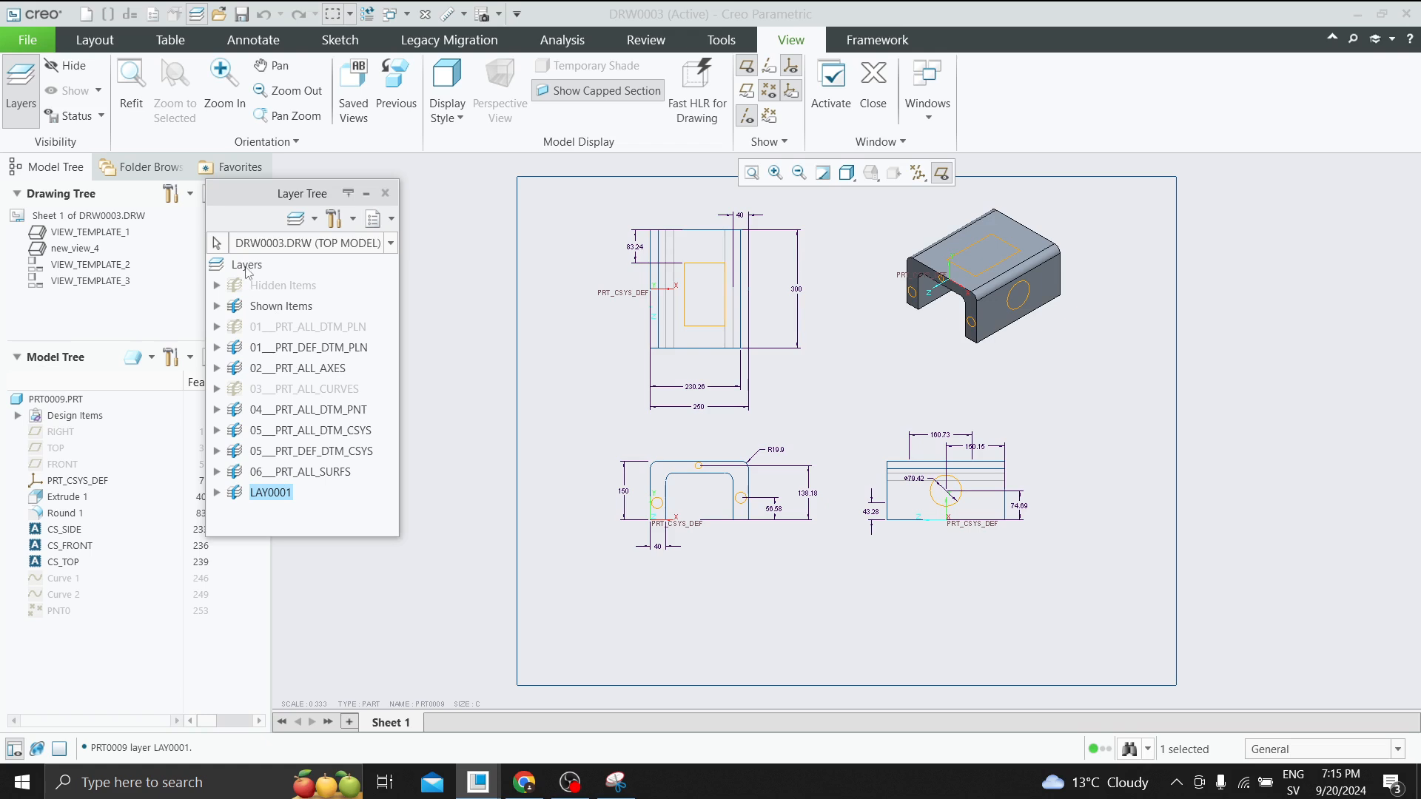
Create a new empty layer named LAY0001D in the drawing.
right_click(246, 266)
left_click(300, 413)
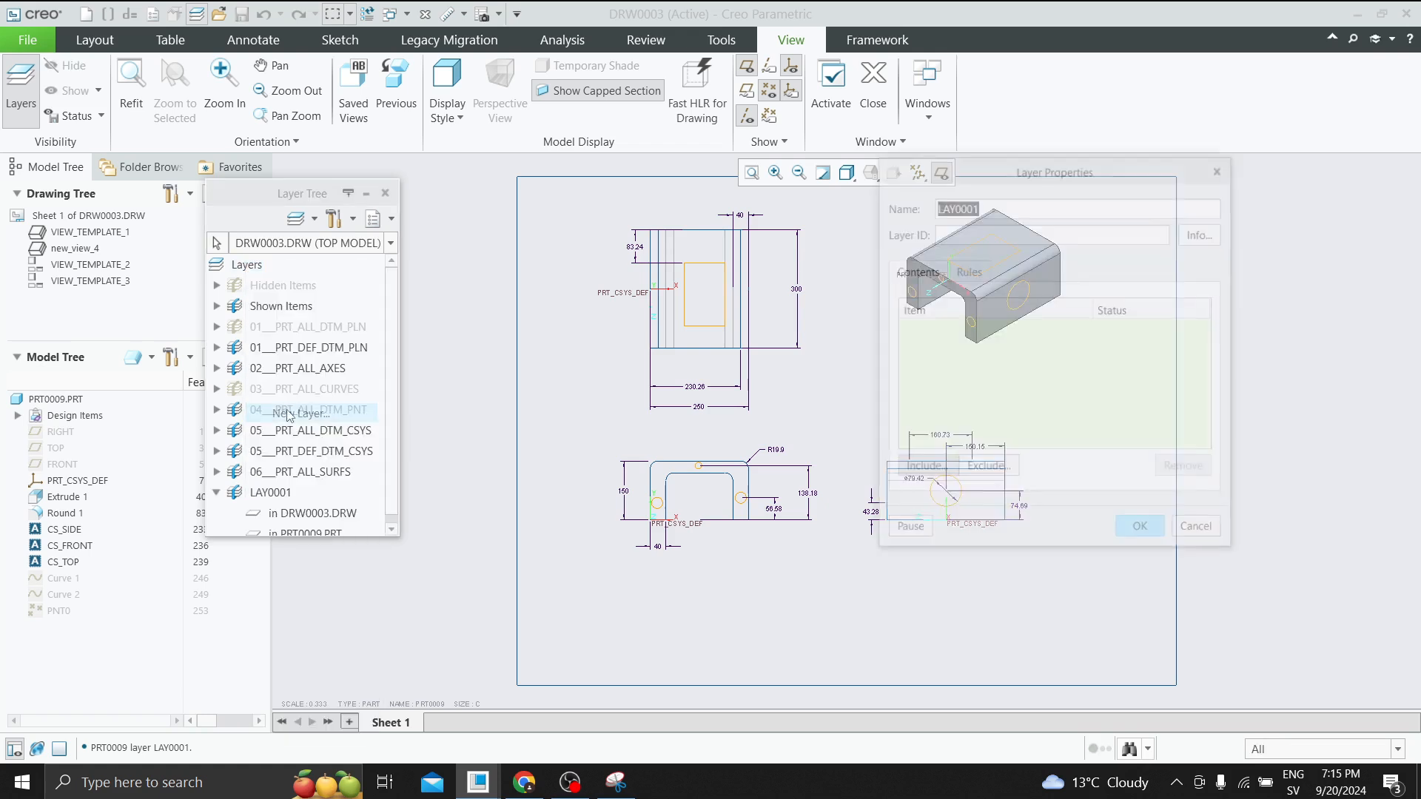
left_click(1005, 203)
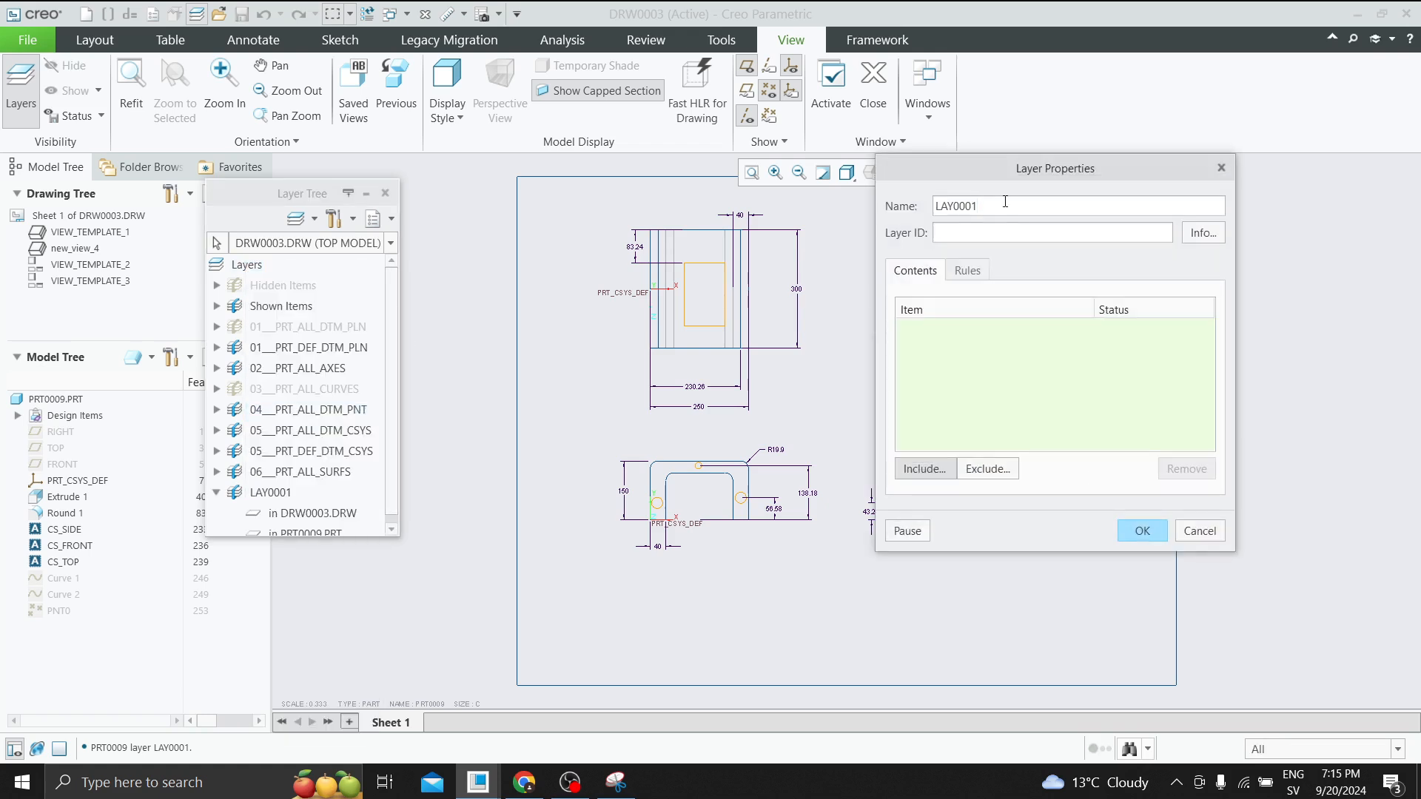
type("D")
left_click(1142, 530)
Expand the LAY0001 and 06___PRT_ALL_SURFS layers to check which model each belongs to, and collapse them again.
left_click(217, 485)
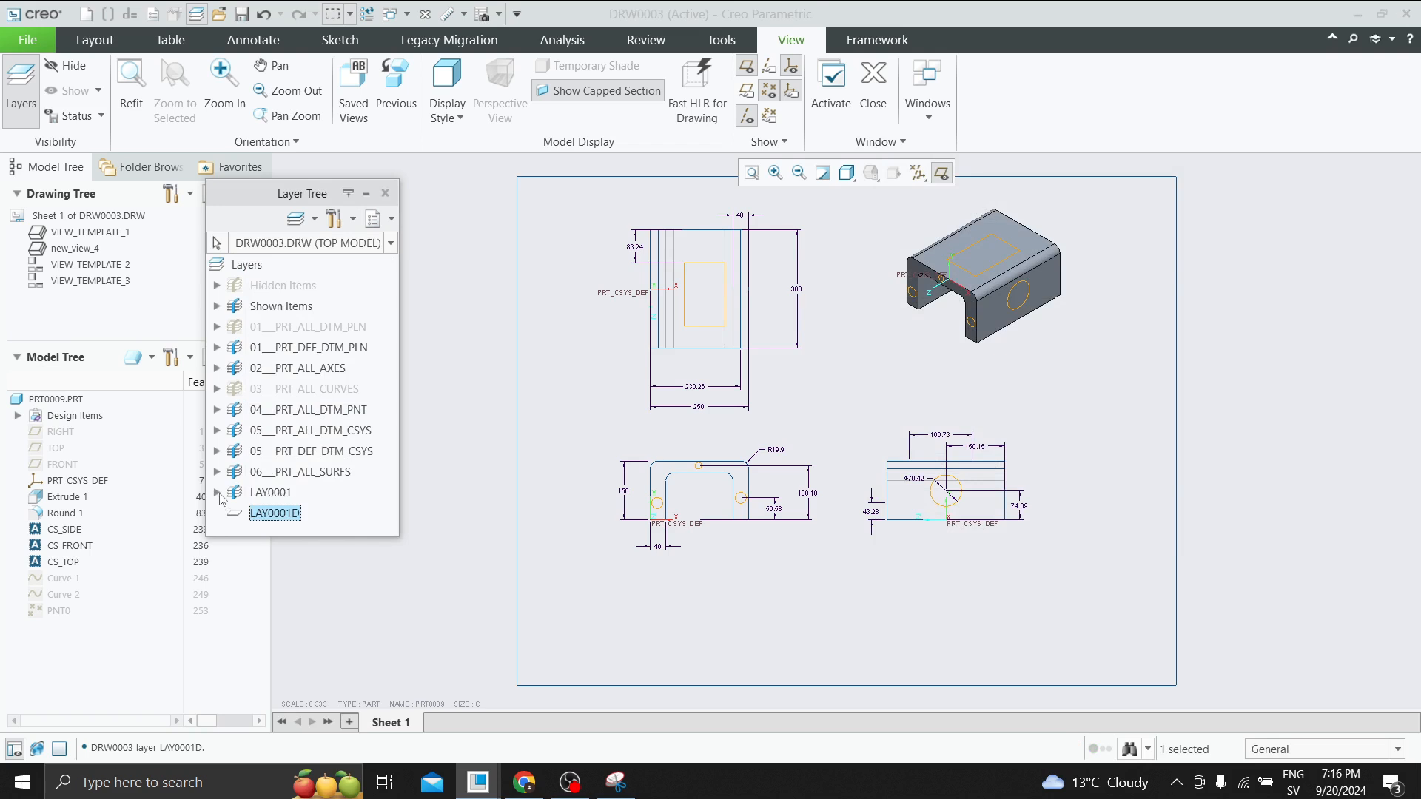
left_click(217, 493)
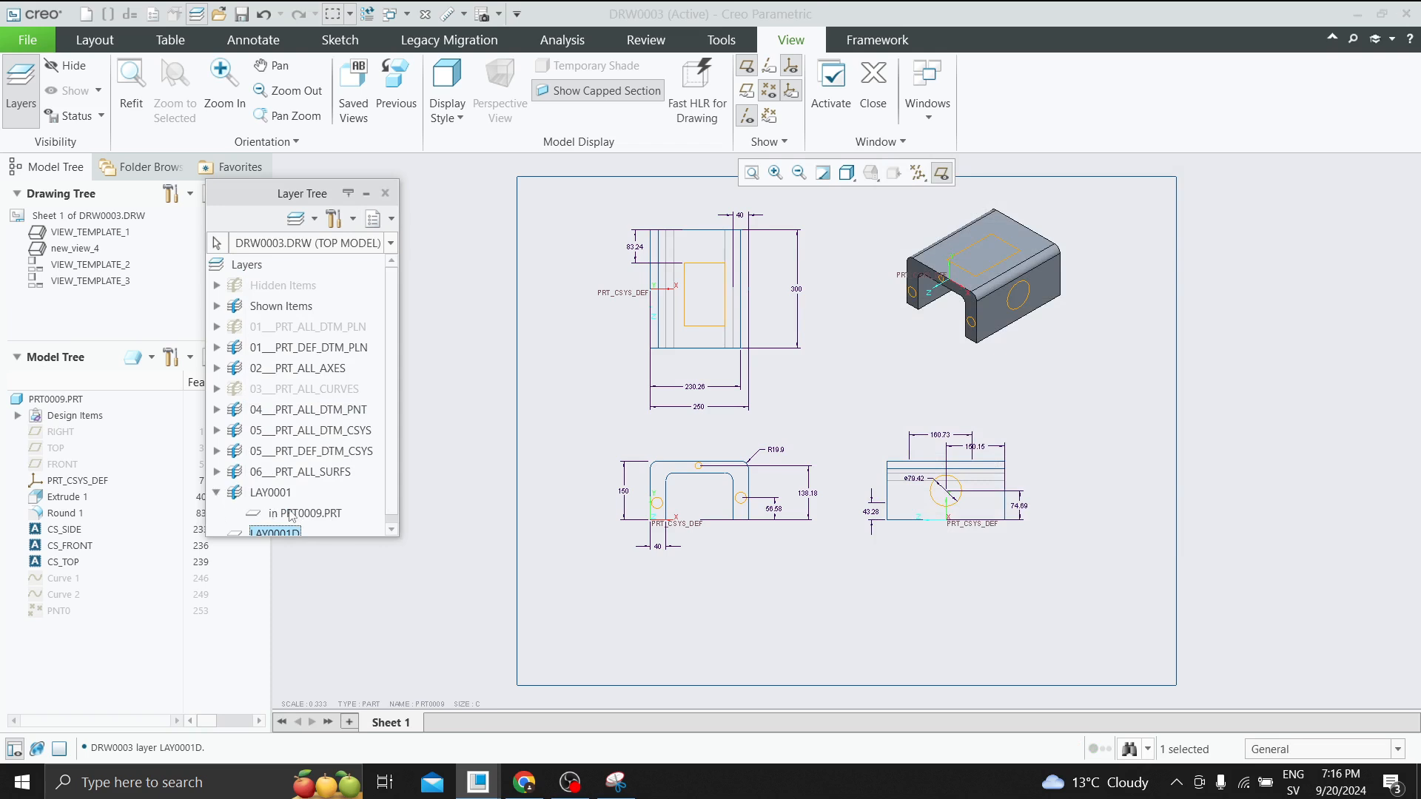
left_click(218, 474)
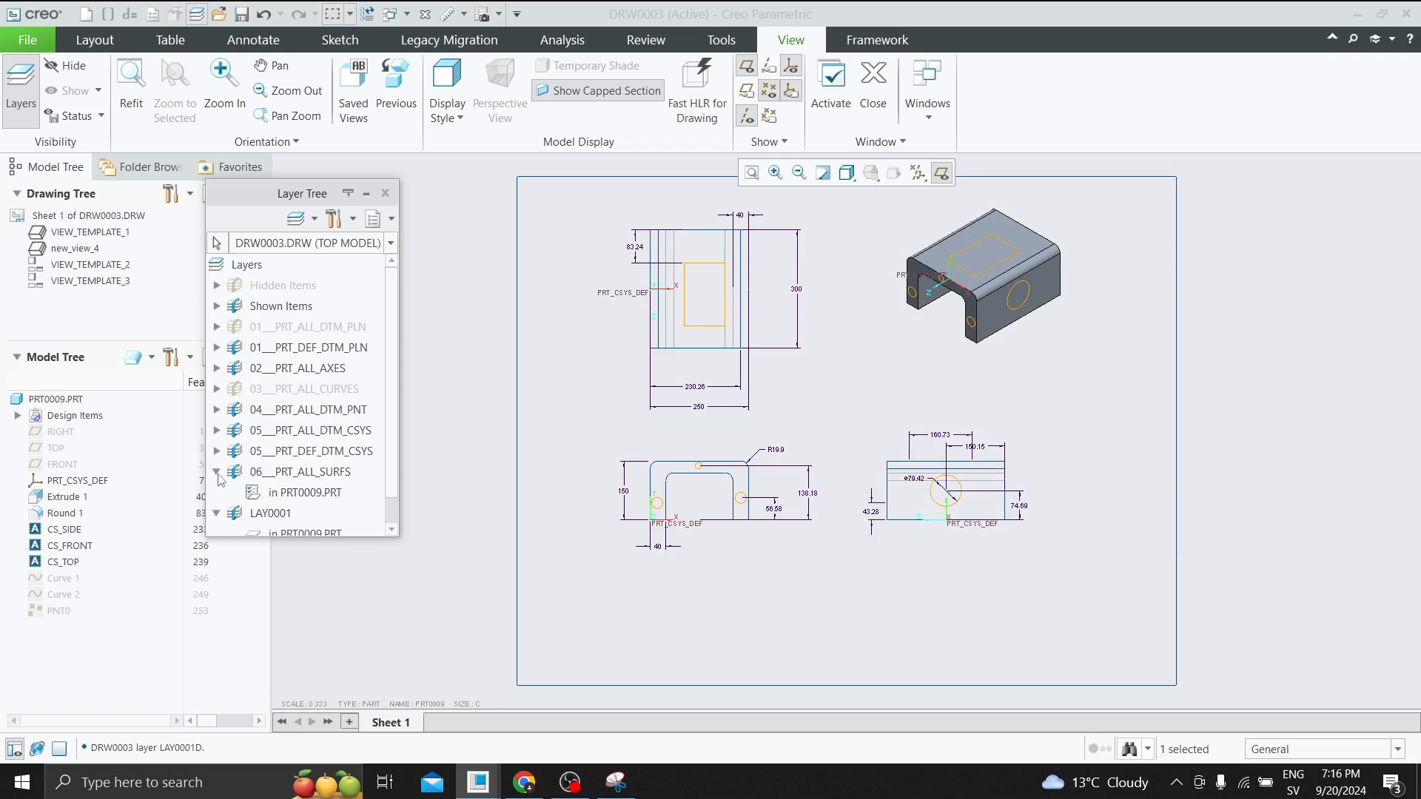
left_click(218, 474)
left_click(217, 493)
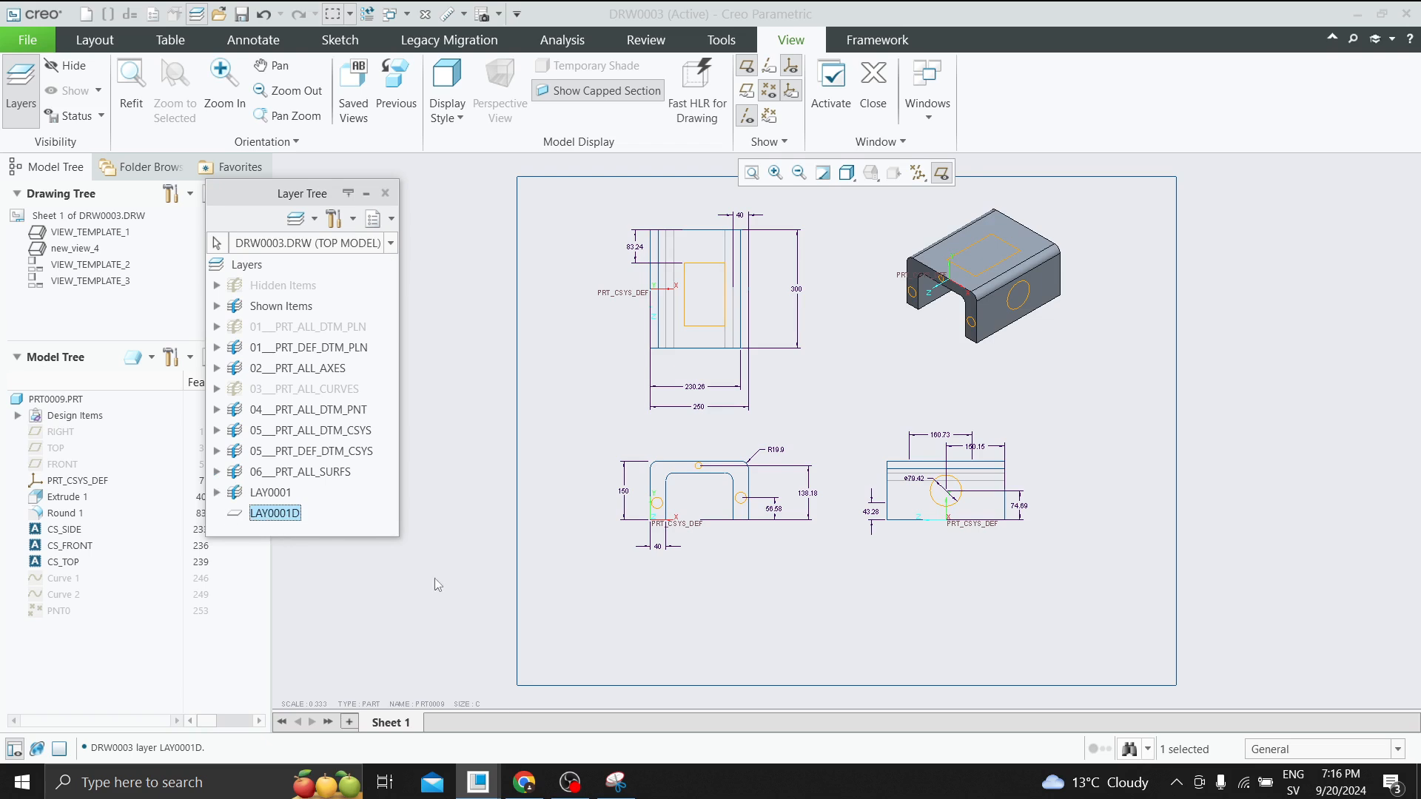
Switch between part PRT0009 and drawing DRW0003 to compare where the LAY0001 and LAY0001D layers are listed.
mouse_move(478, 778)
left_click(230, 688)
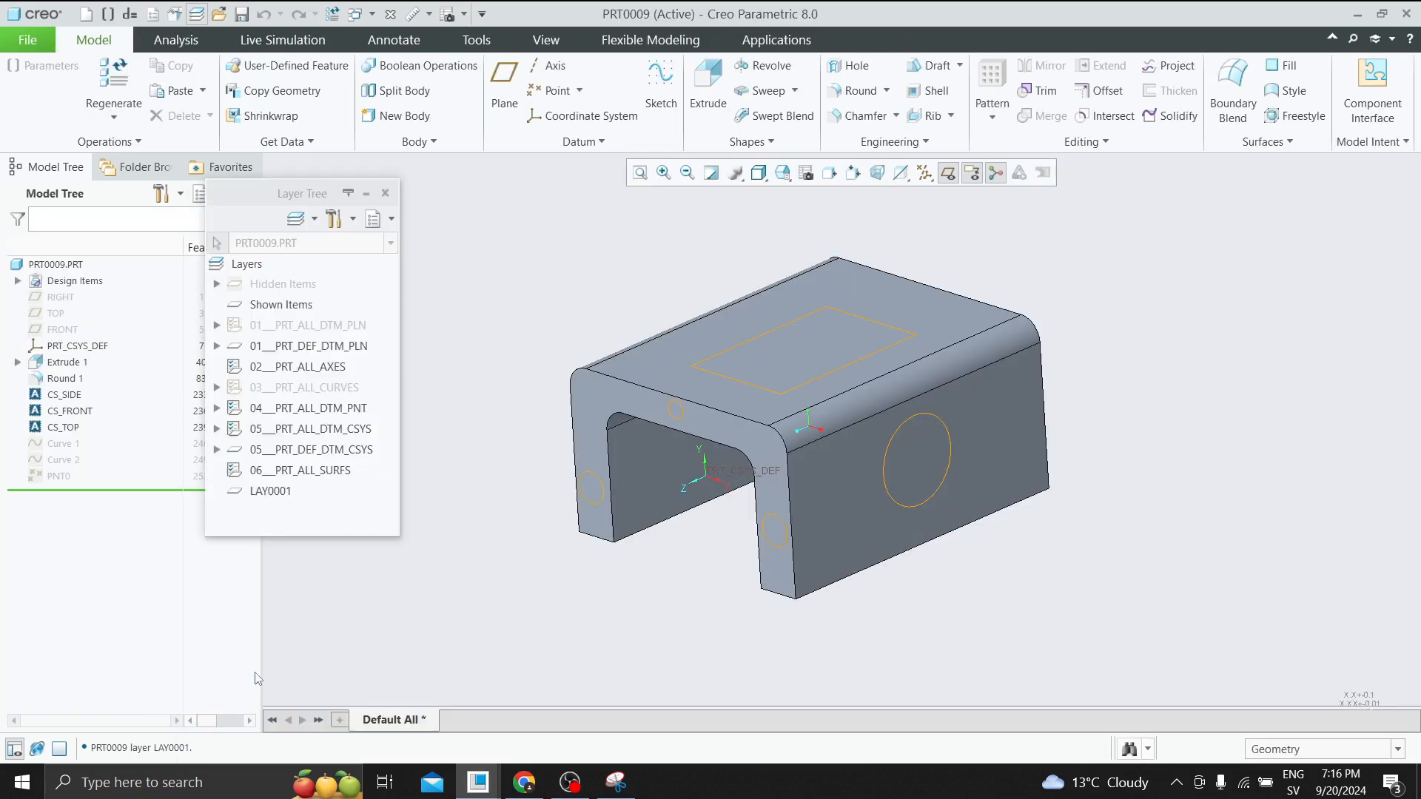
left_click(274, 493)
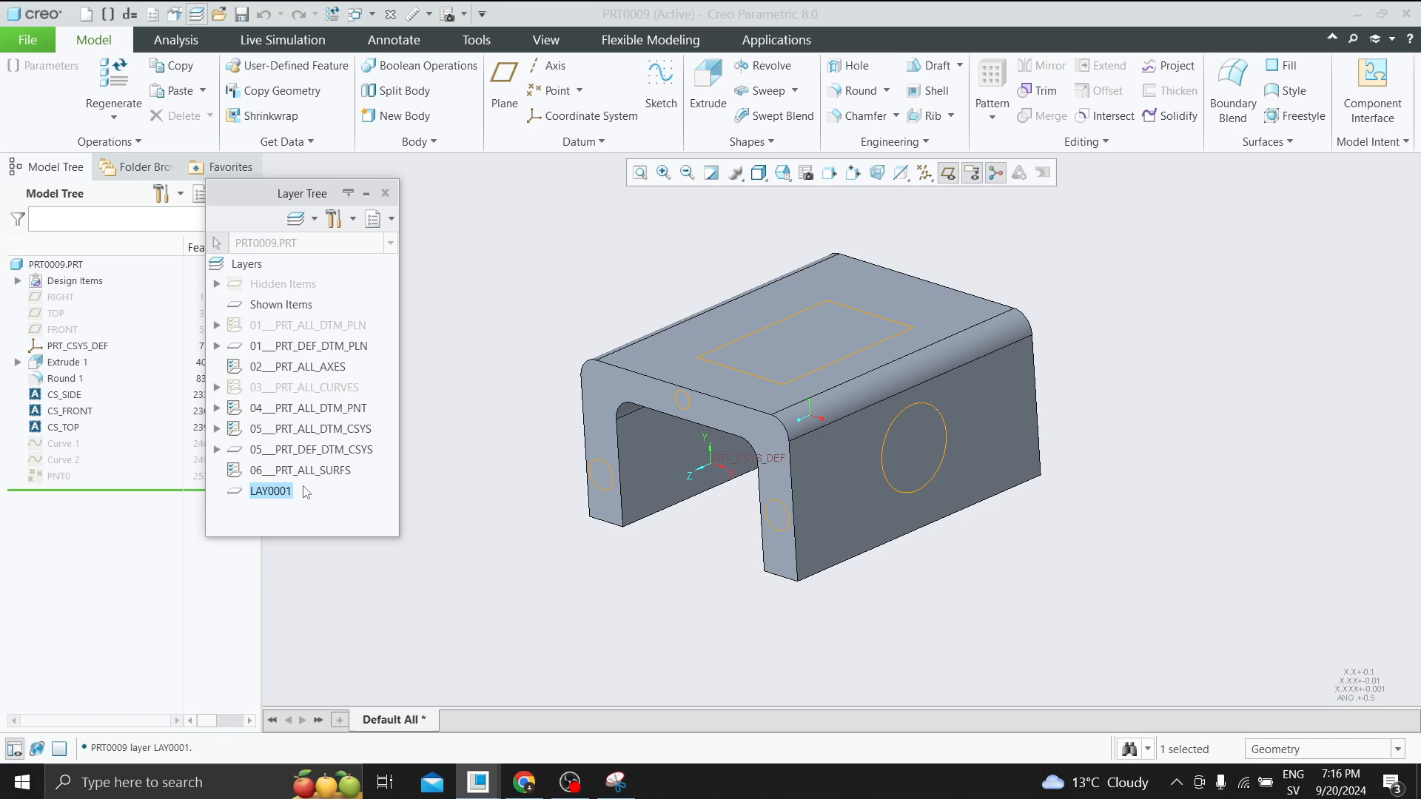
left_click(480, 783)
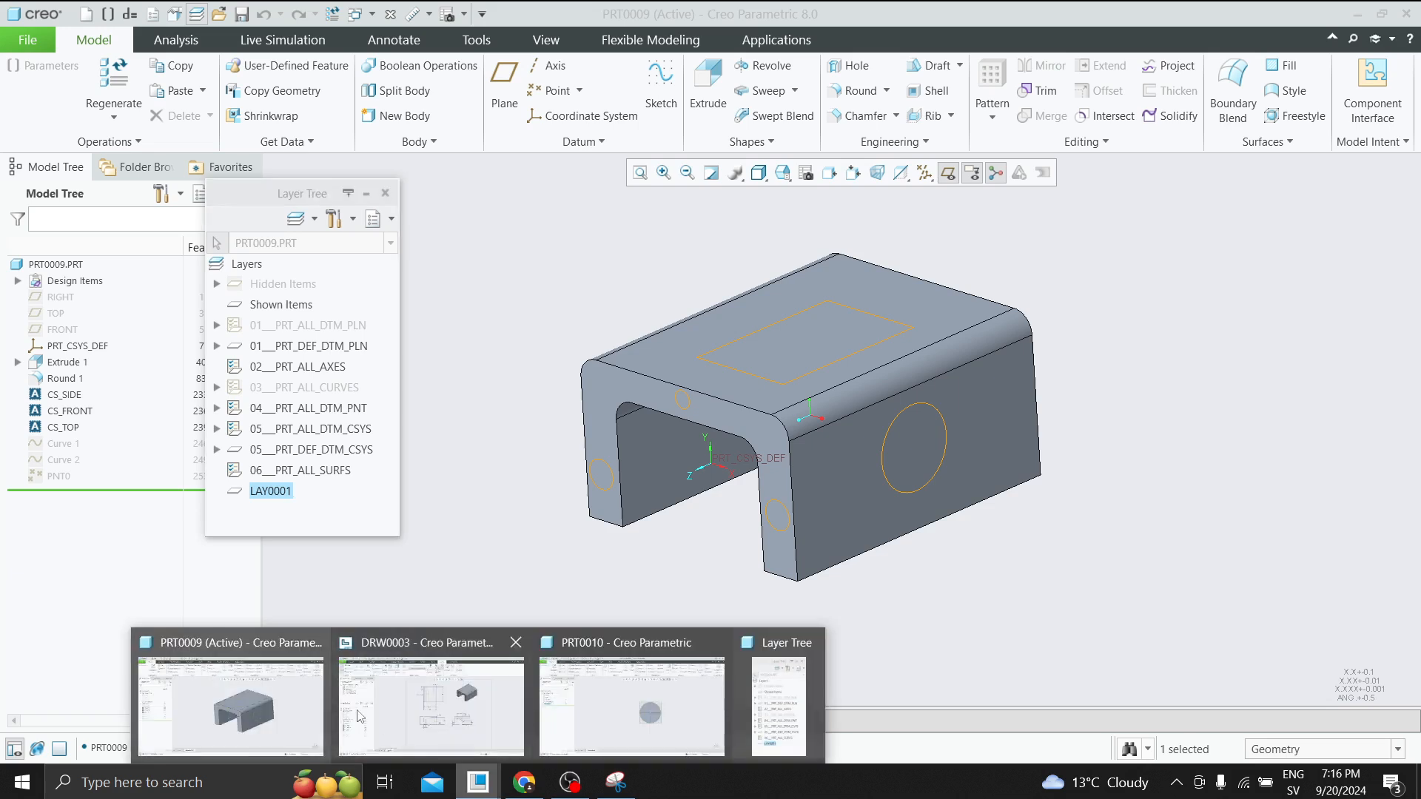
left_click(360, 716)
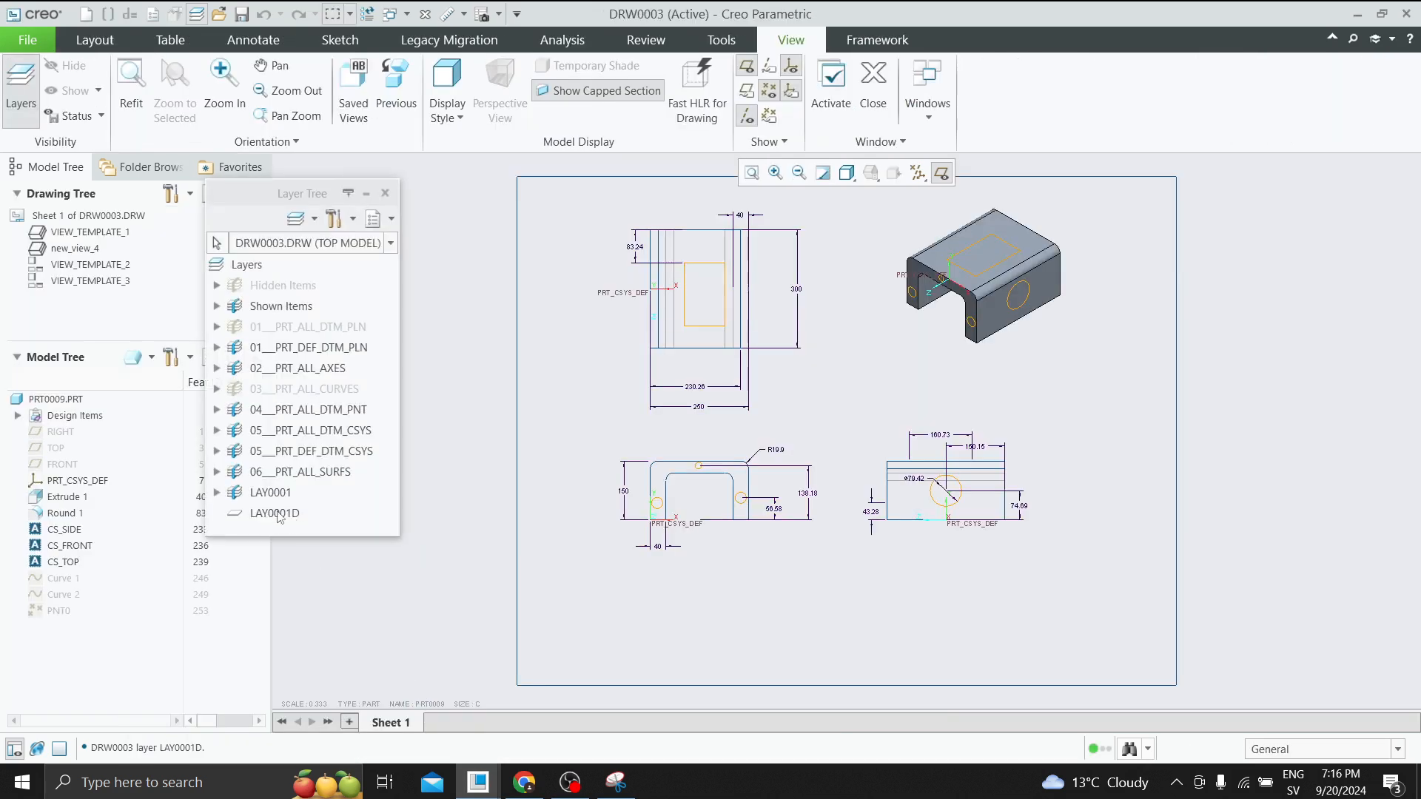
left_click(489, 786)
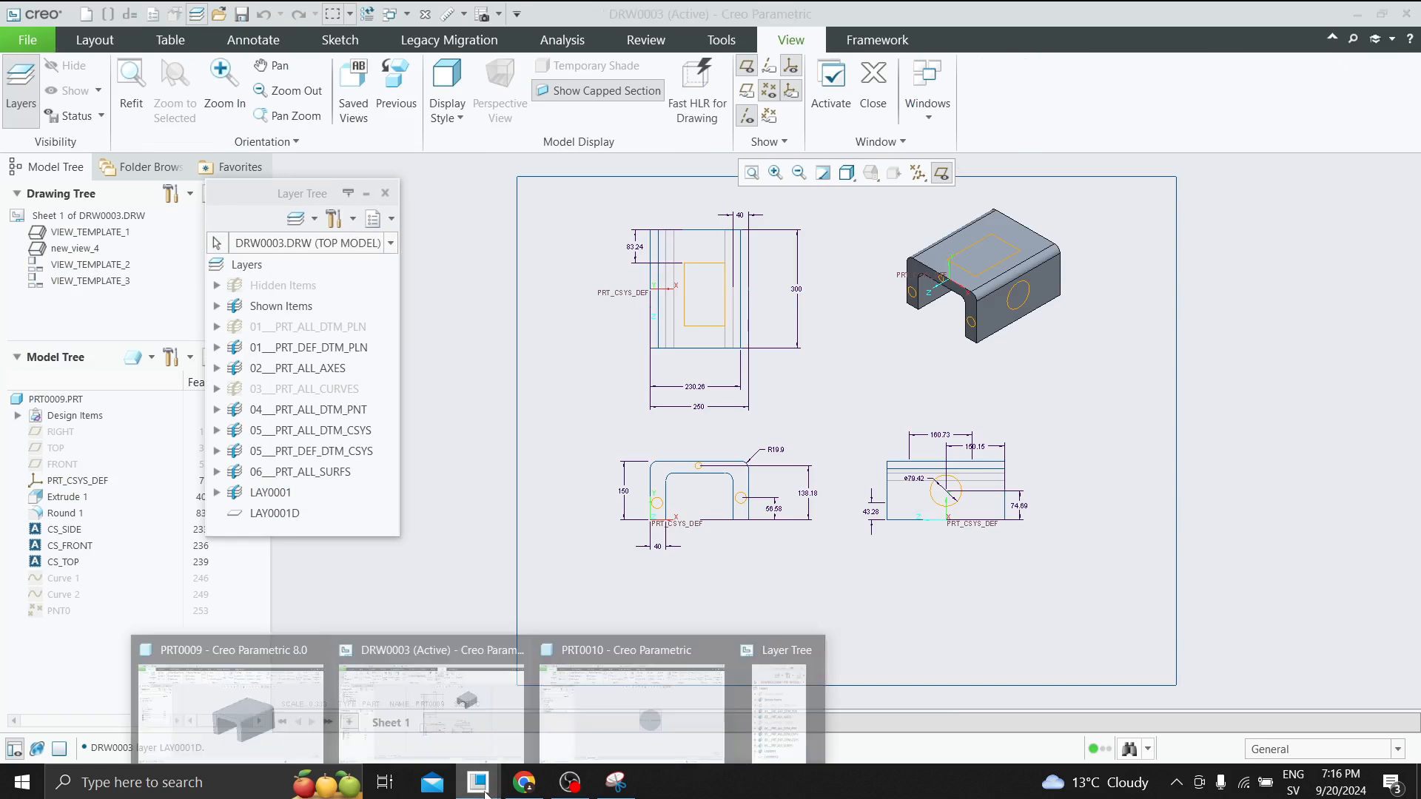
left_click(256, 711)
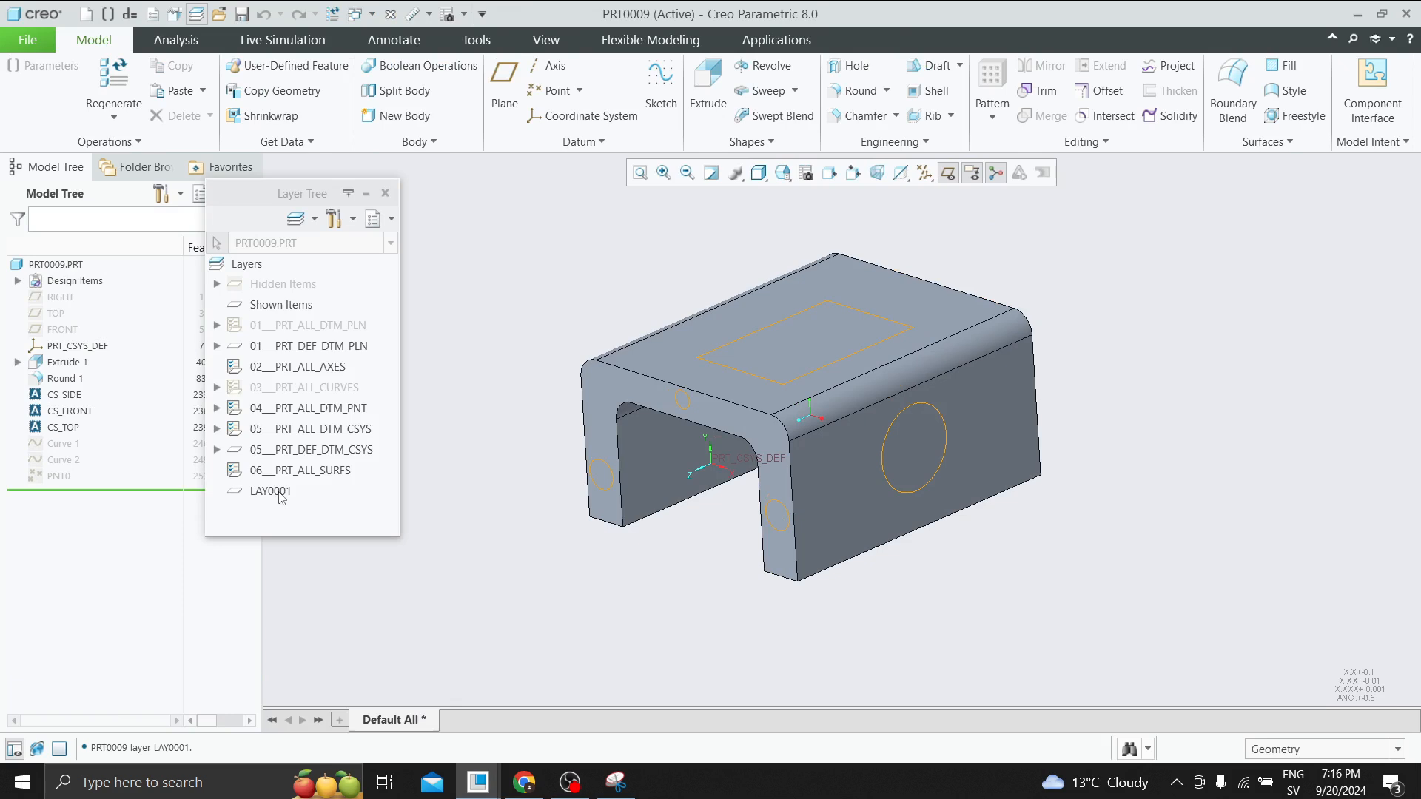
left_click(478, 782)
left_click(422, 695)
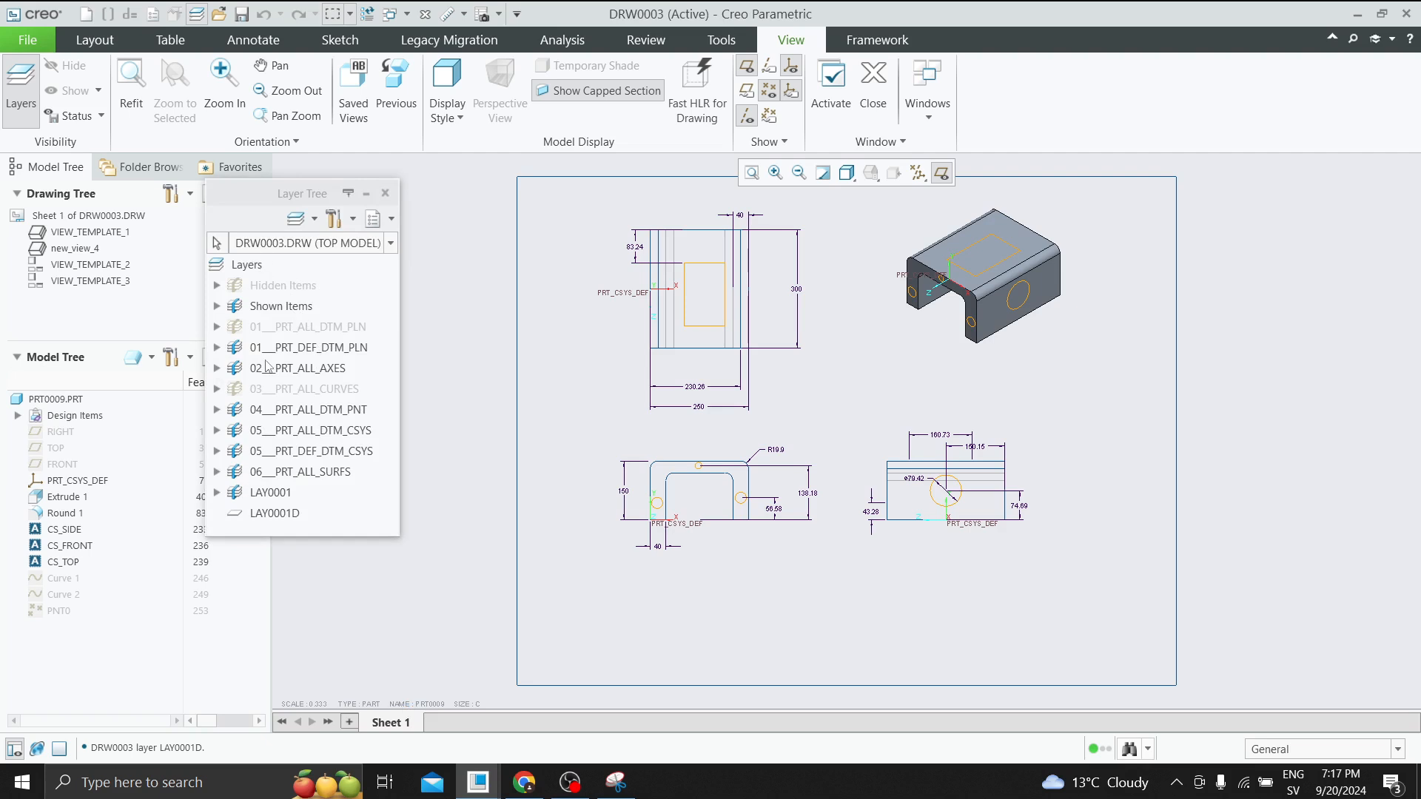
Delete the LAY0001D layer from the drawing.
right_click(295, 513)
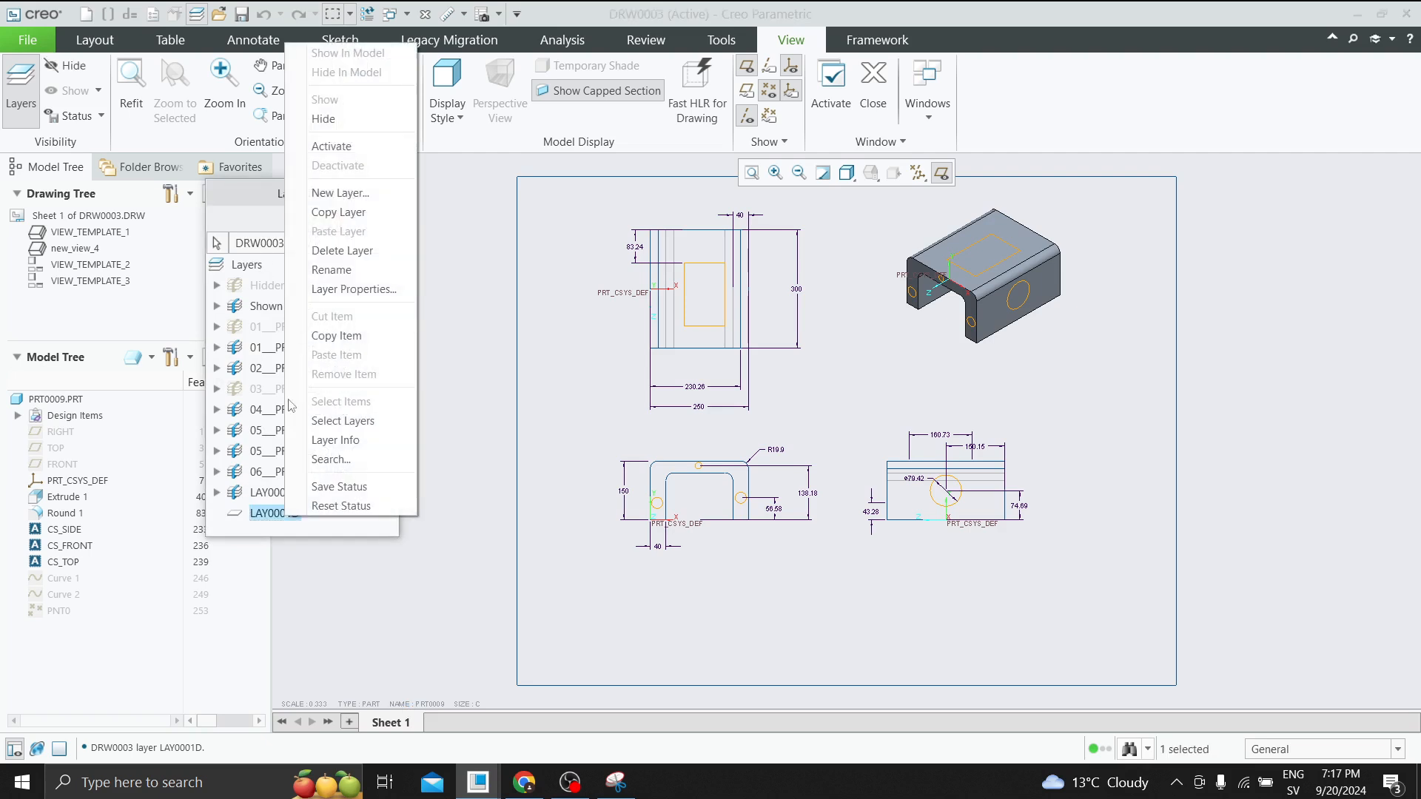
left_click(352, 263)
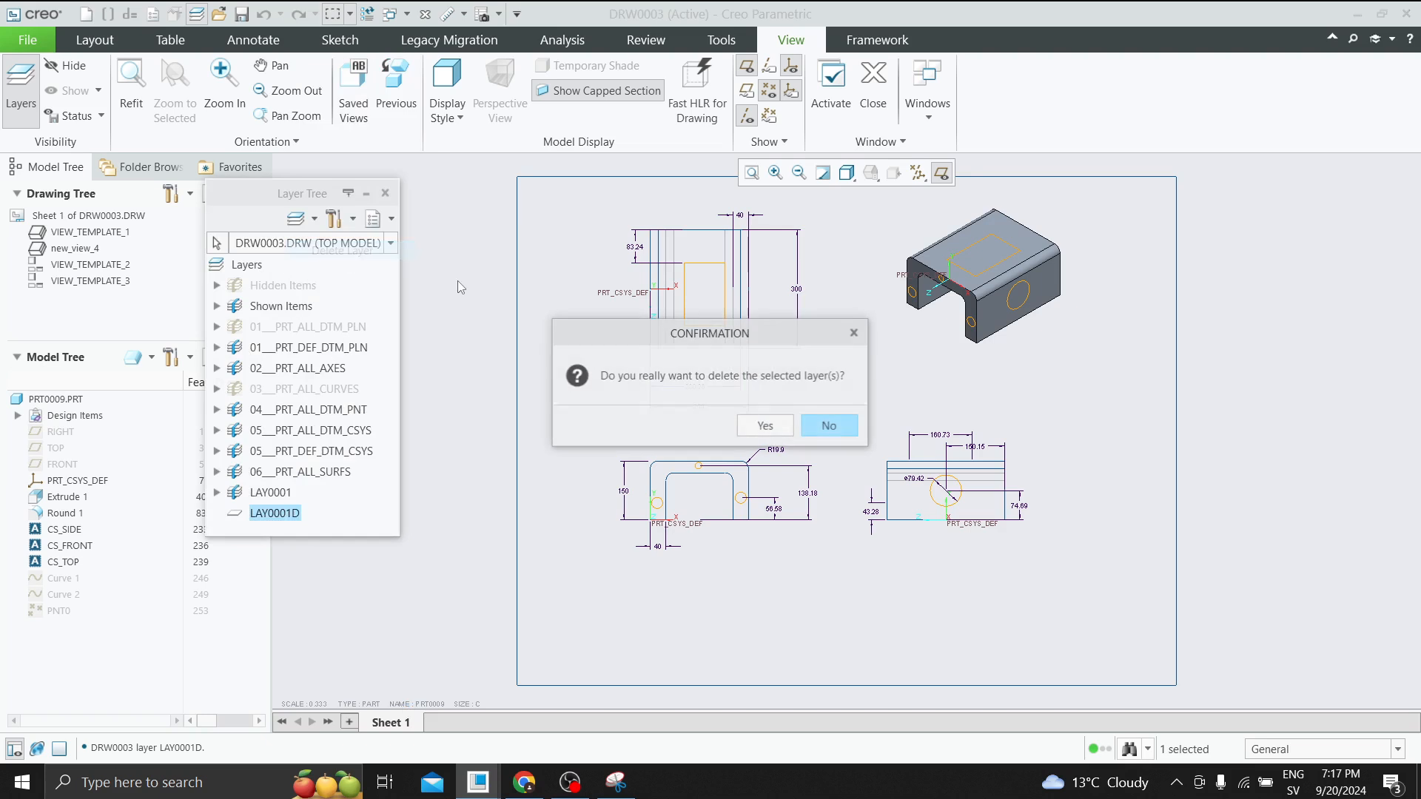
left_click(765, 427)
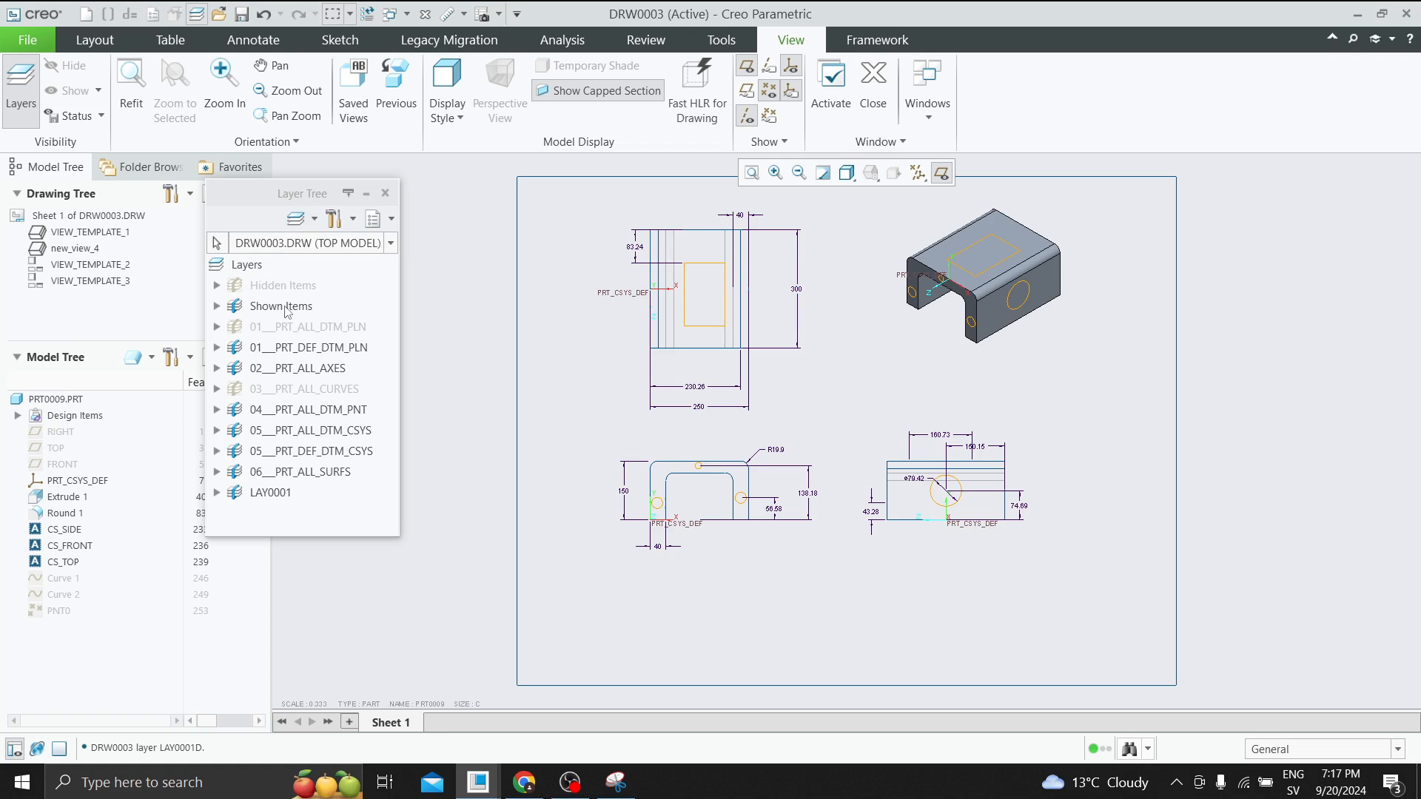
Hide the 06___PRT_ALL_SURFS layer from drawing DRW0003, check its status in part PRT0009, and return to the drawing.
right_click(279, 473)
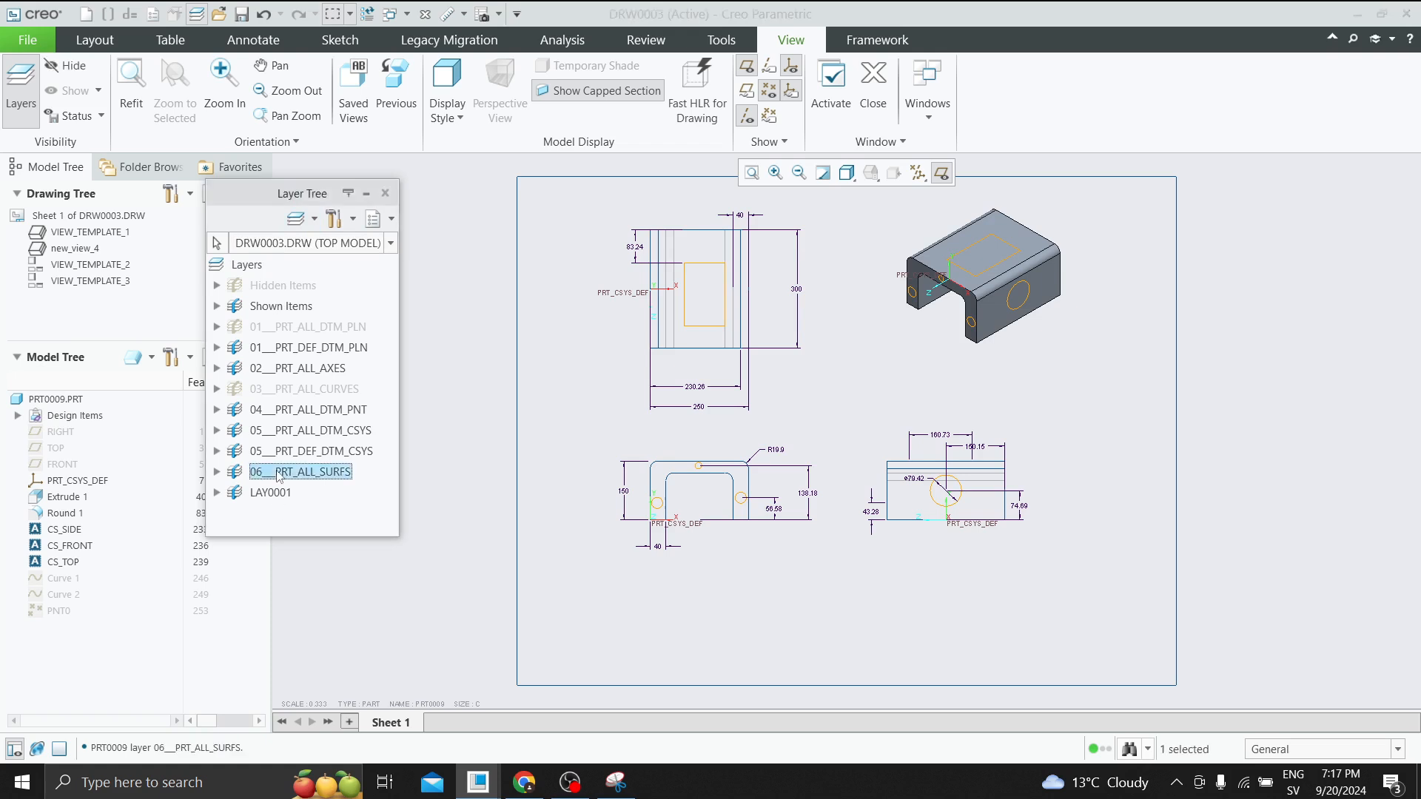
left_click(321, 82)
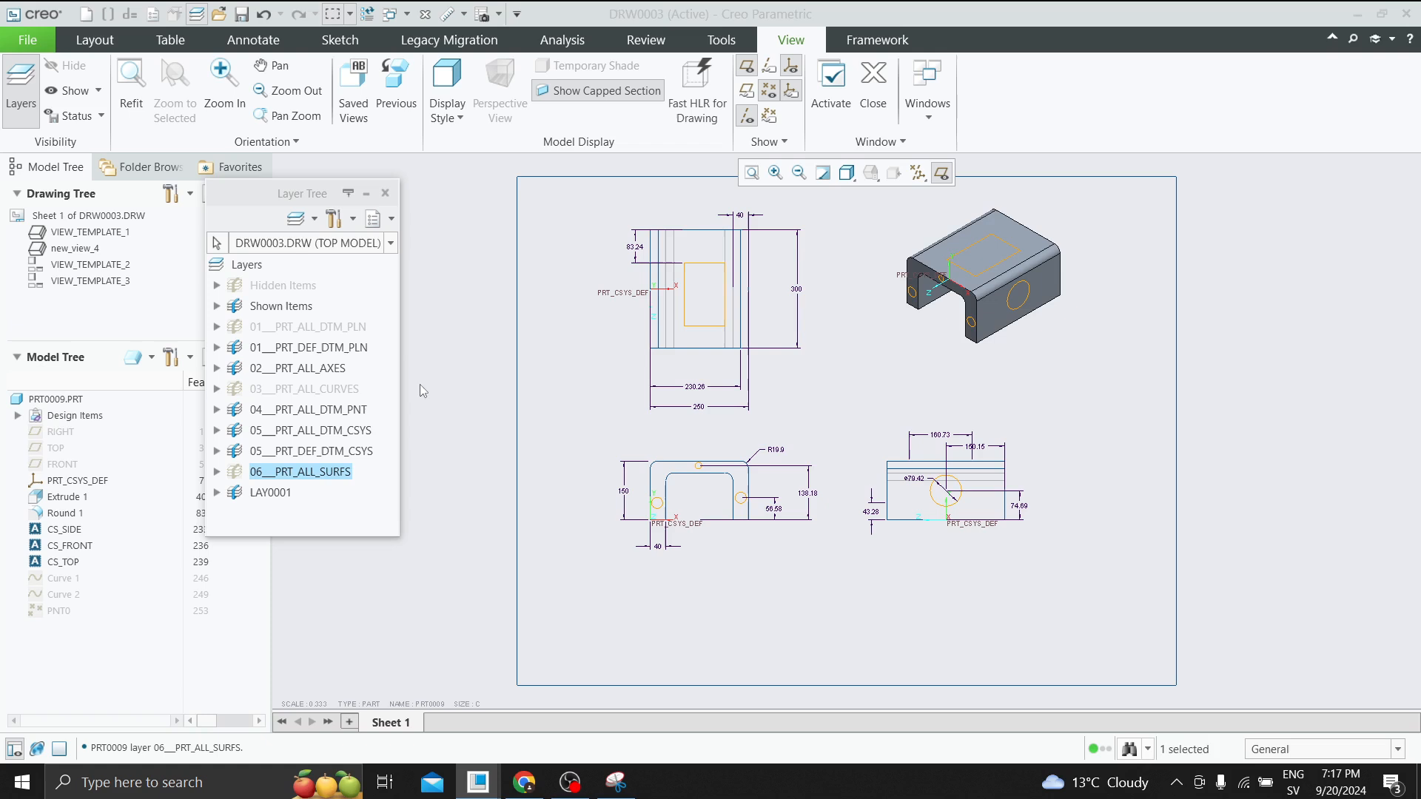
mouse_move(478, 782)
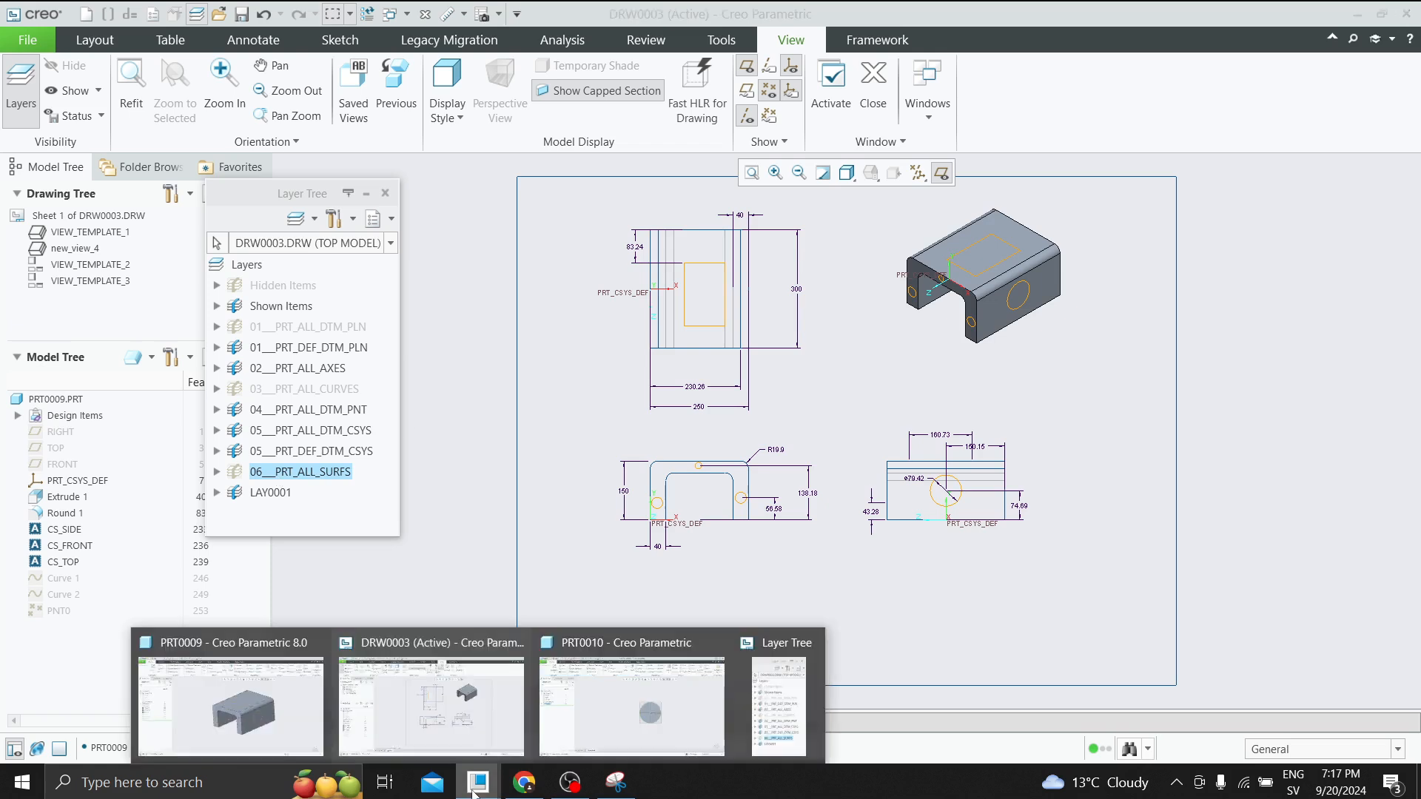
left_click(272, 709)
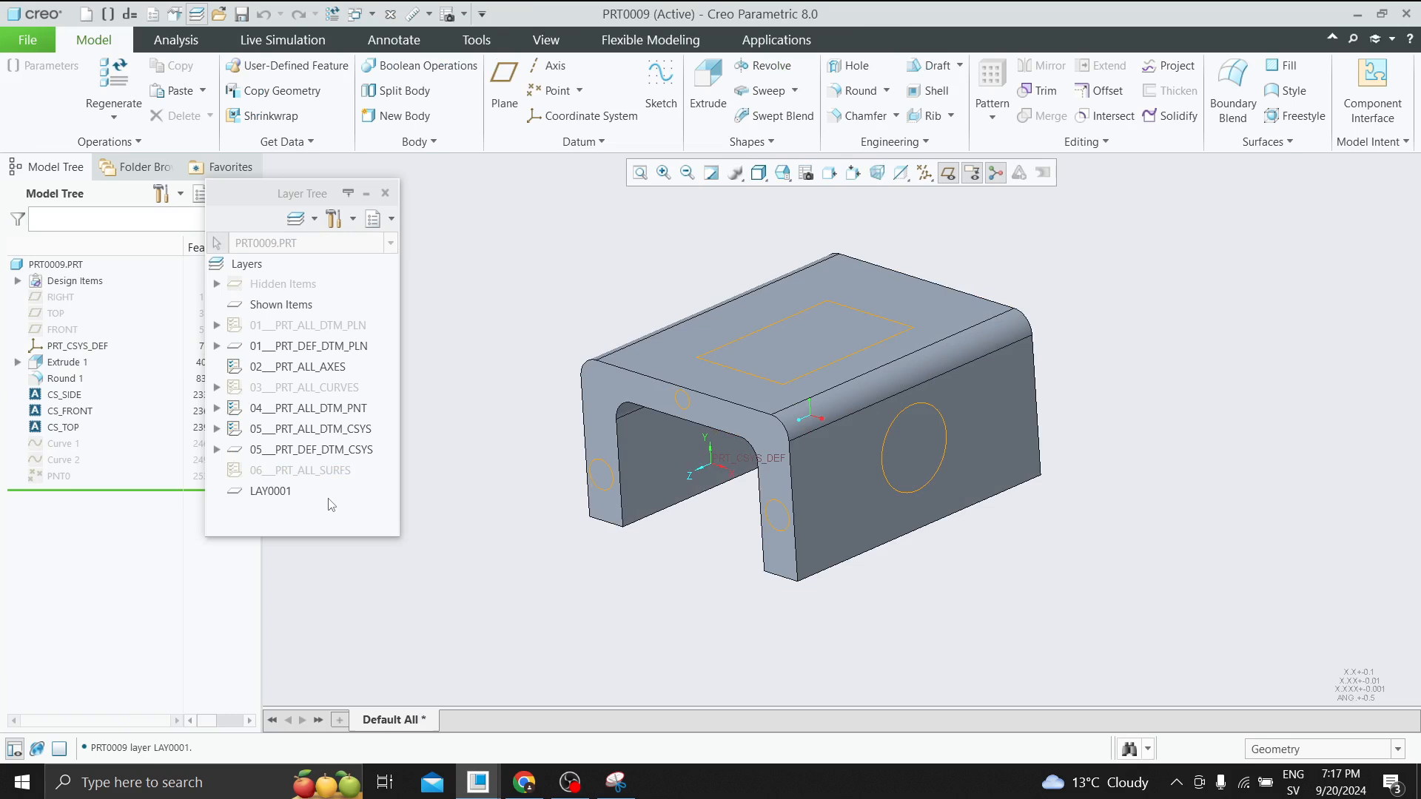
mouse_move(478, 782)
left_click(397, 729)
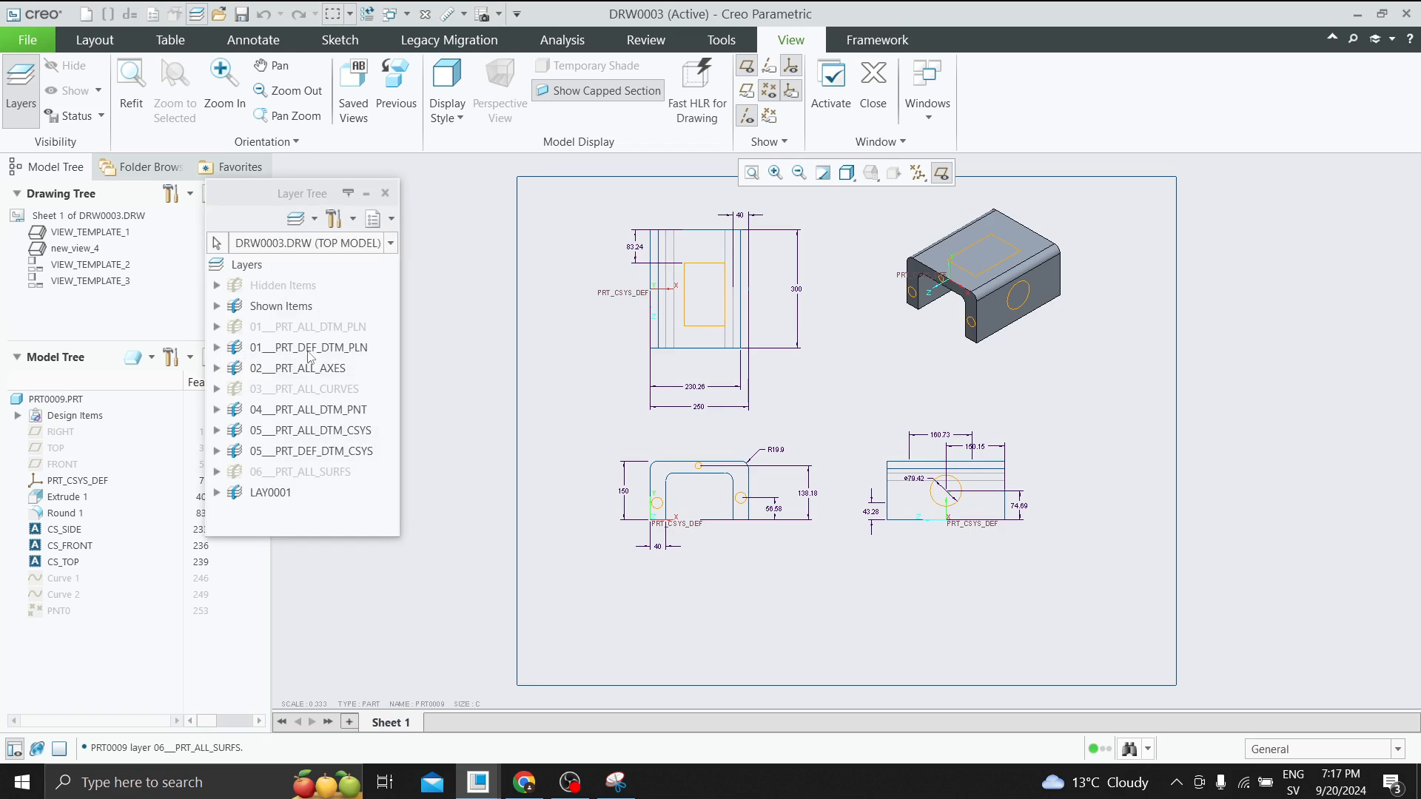
Set the Layer Tree to the active model PRT0009.PRT and hide its 05___PRT_ALL_DTM_CSYS layer.
left_click(301, 246)
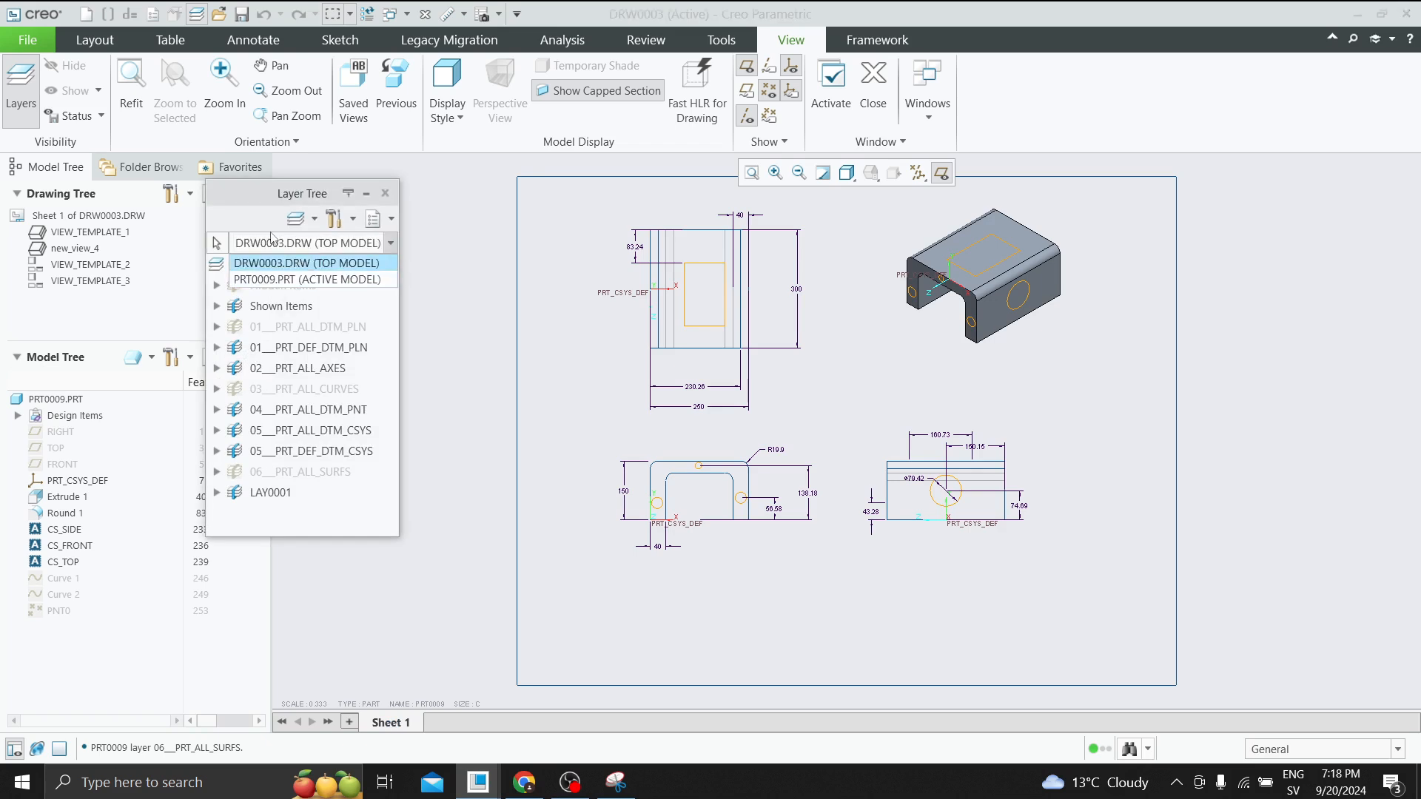
left_click(283, 279)
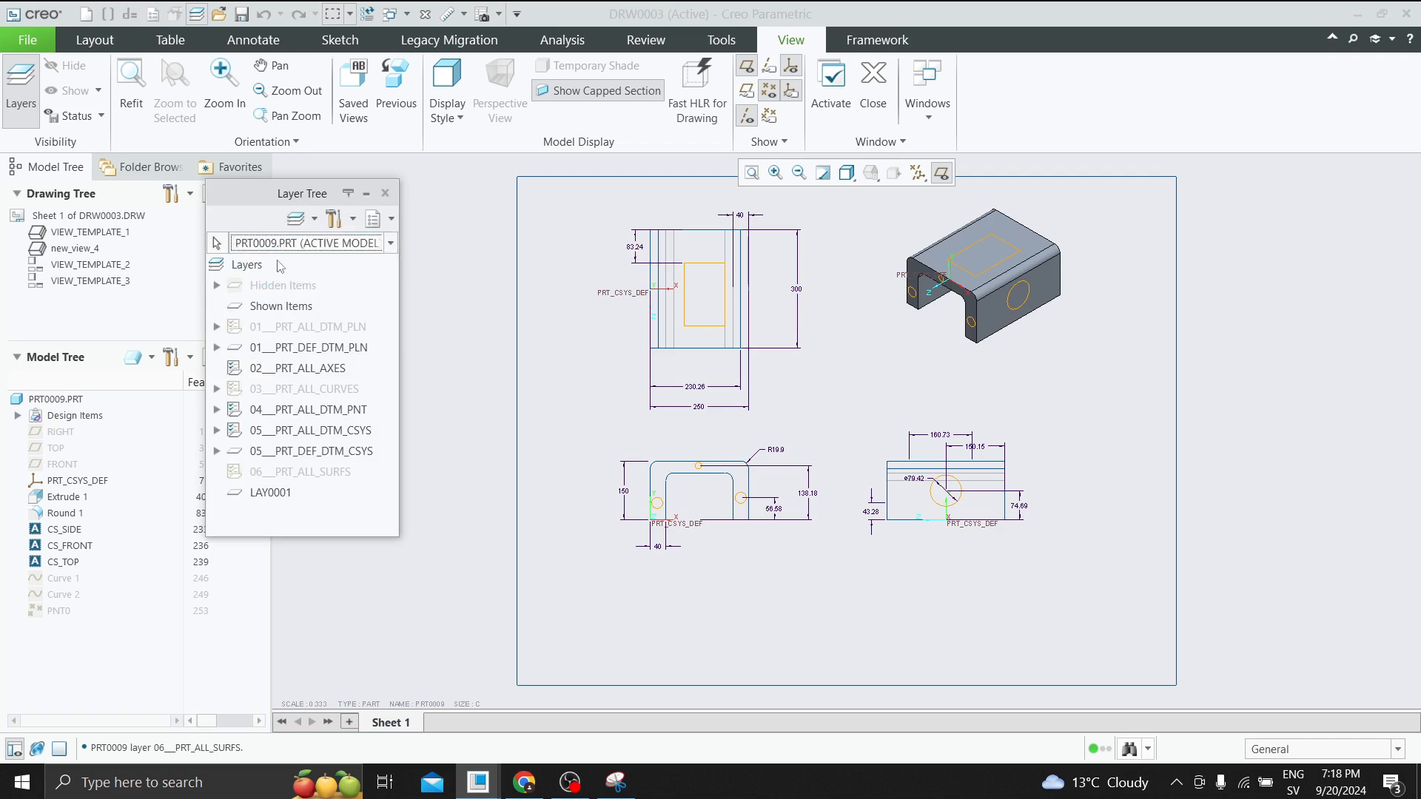
left_click(300, 435)
right_click(300, 442)
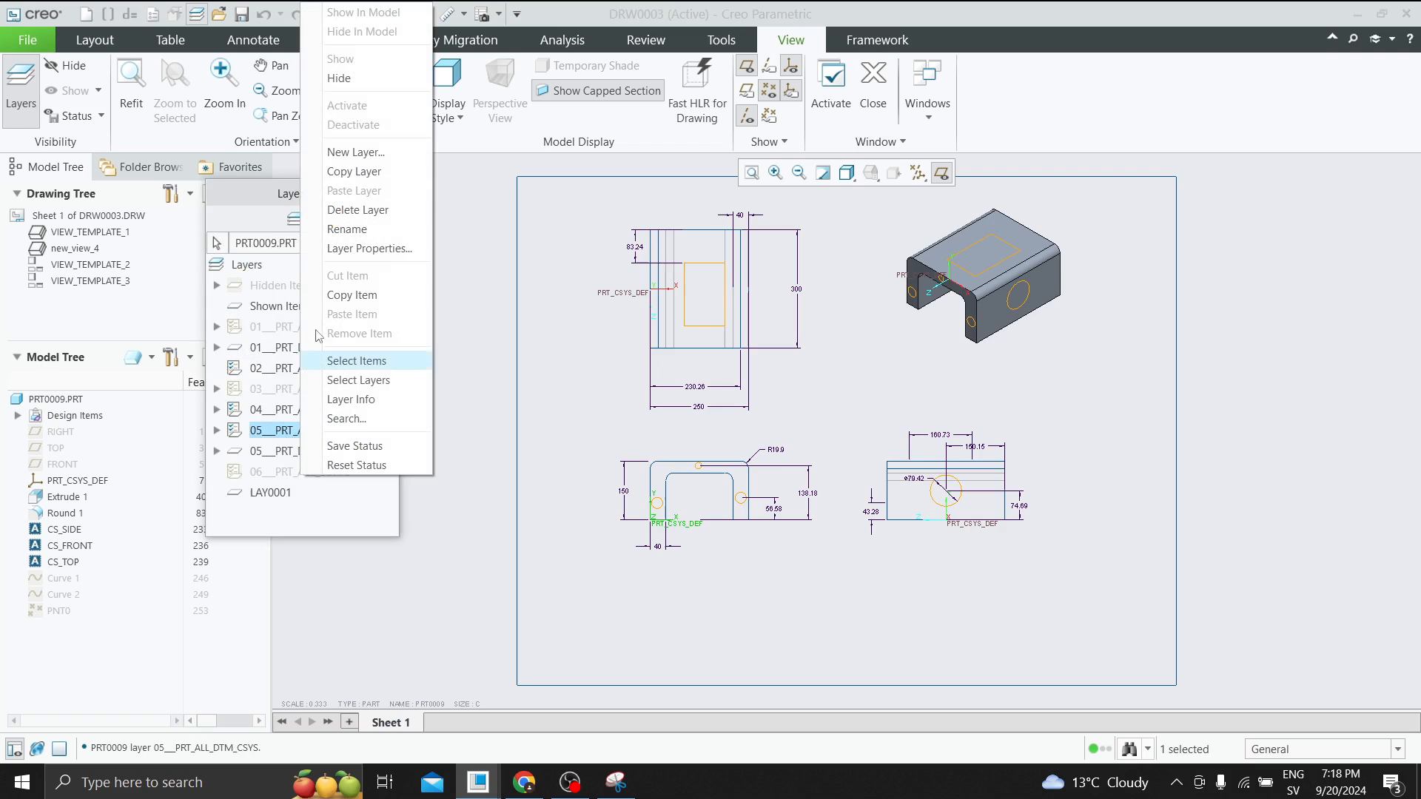
left_click(342, 78)
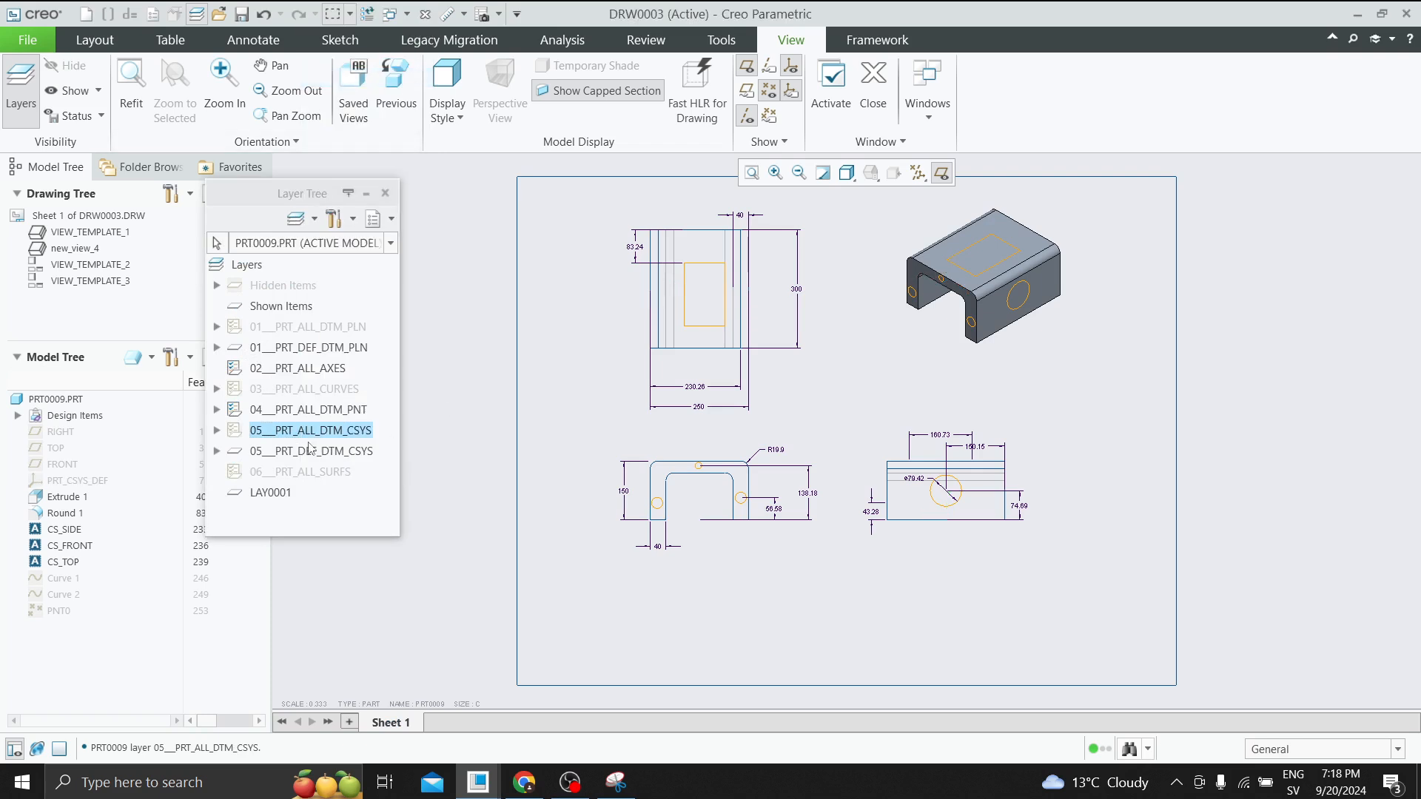
left_click(285, 452)
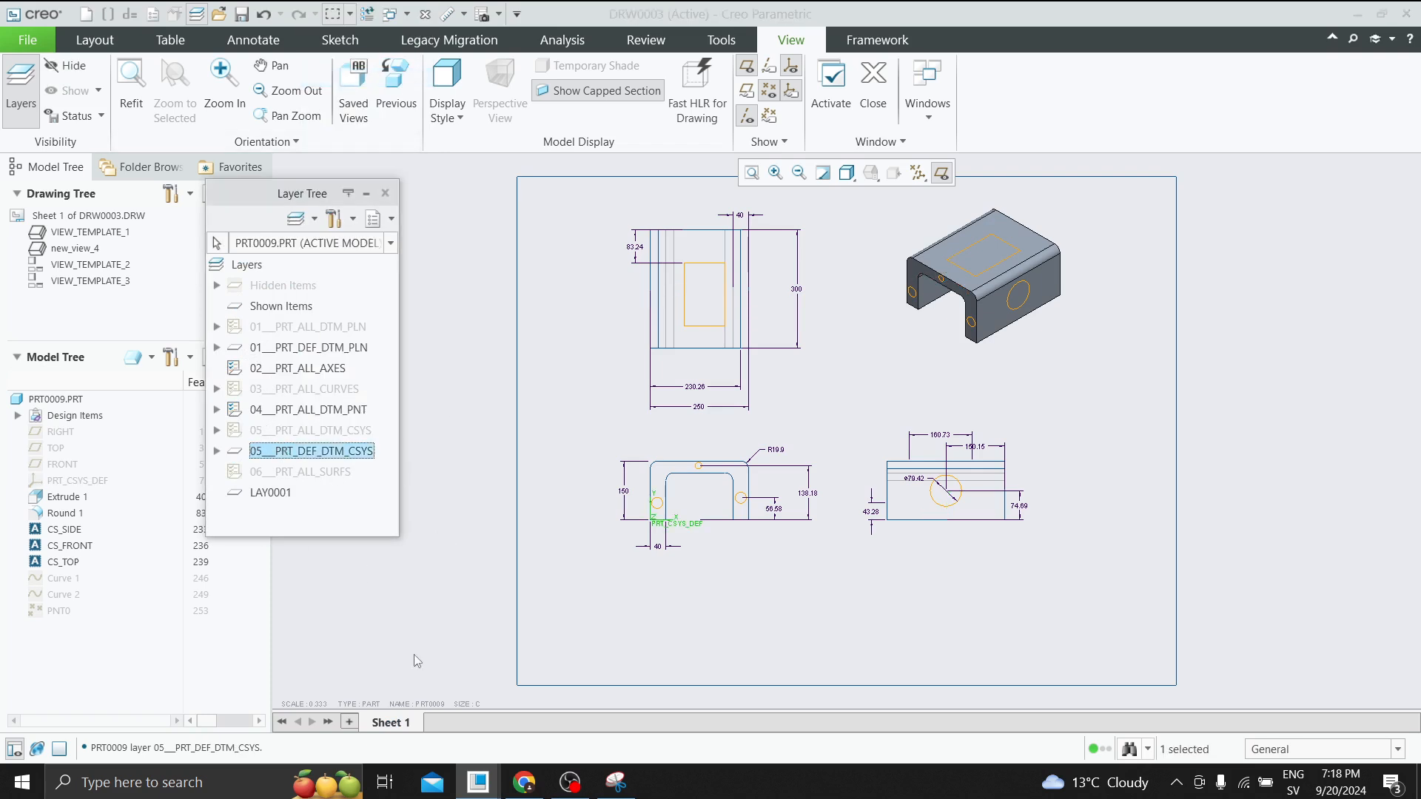
Check the coordinate system layer's status in the PRT0009 part window, and return to drawing DRW0003.
mouse_move(478, 782)
left_click(260, 712)
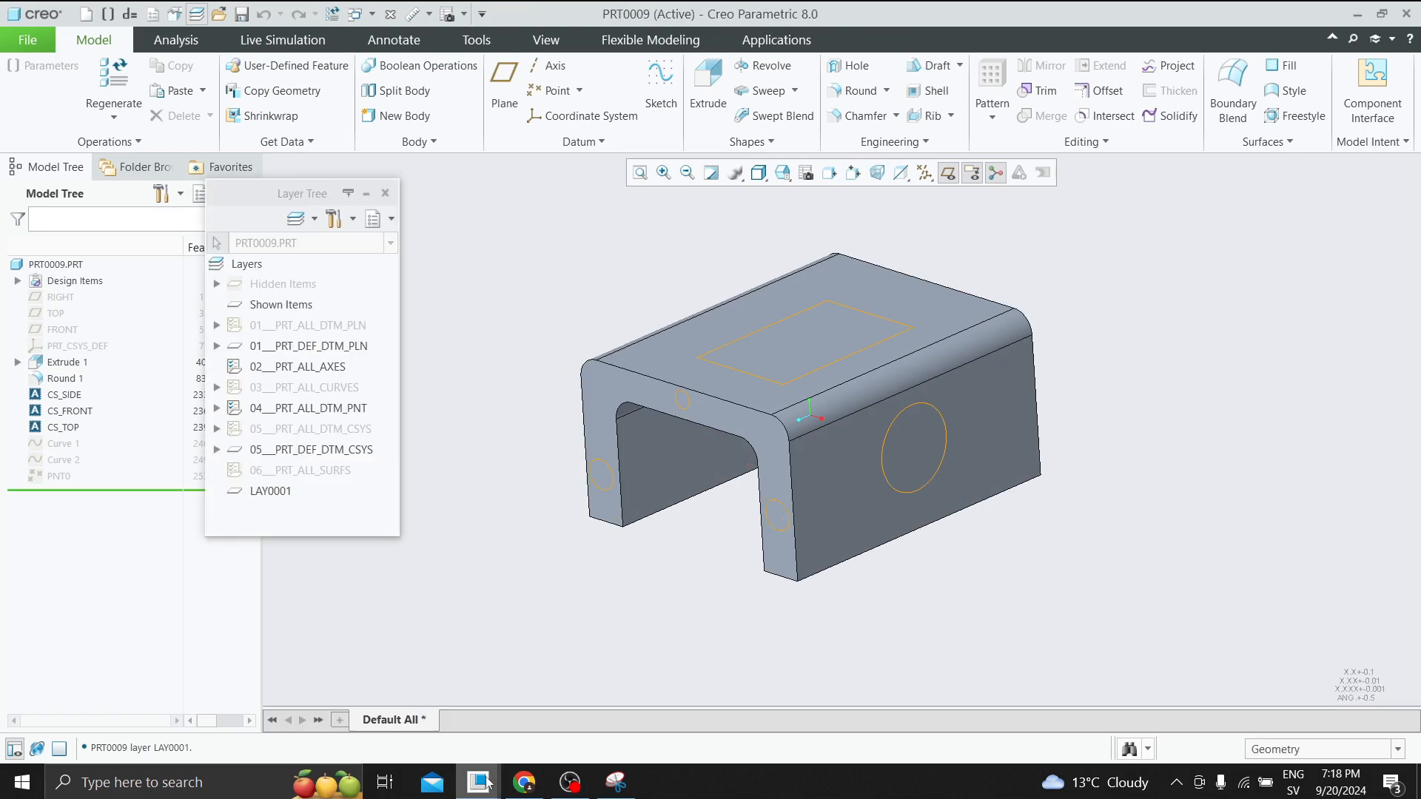
mouse_move(478, 783)
left_click(409, 654)
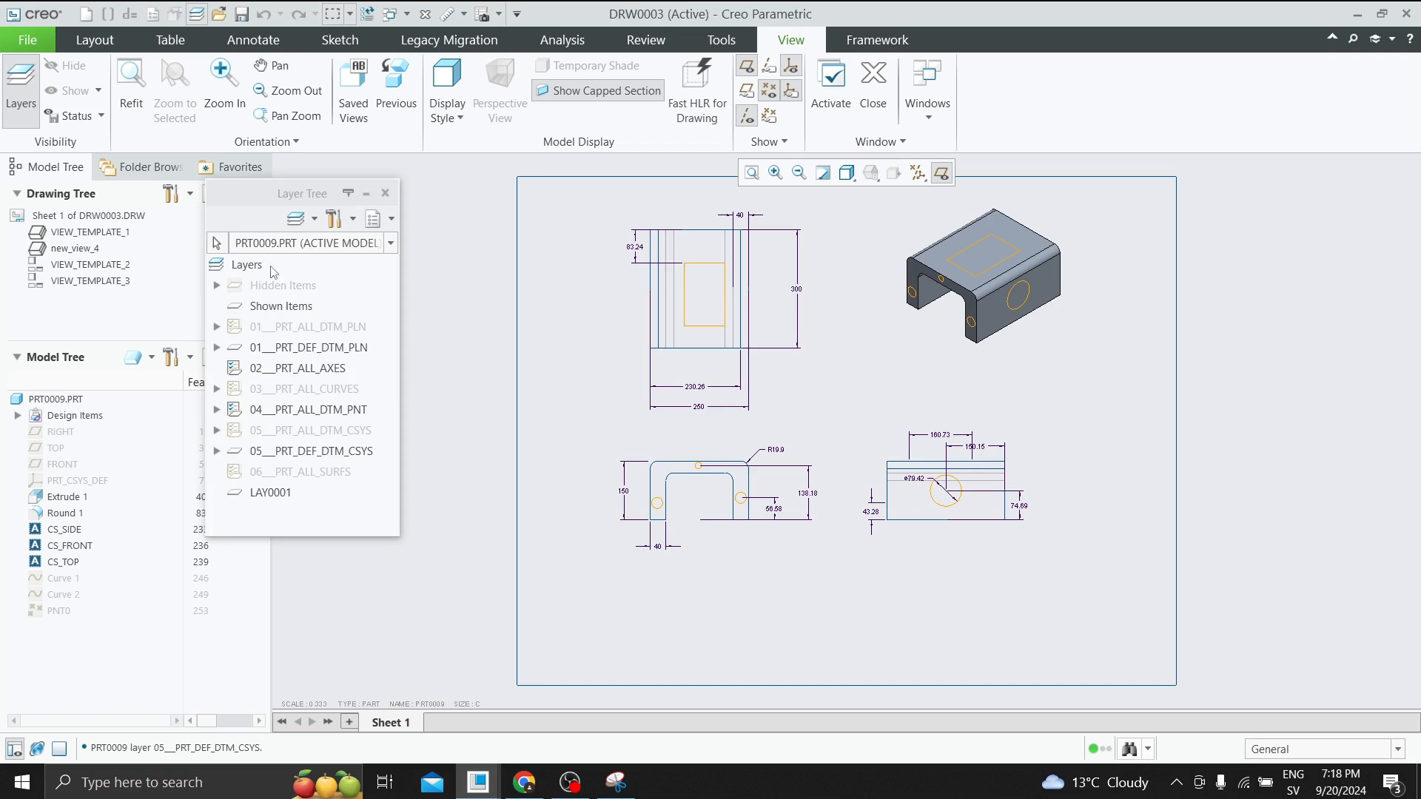
Keep the Layer Tree on PRT0009.PRT and examine which commands are available for the 01___PRT_DEF_DTM_PLN layer.
left_click(391, 245)
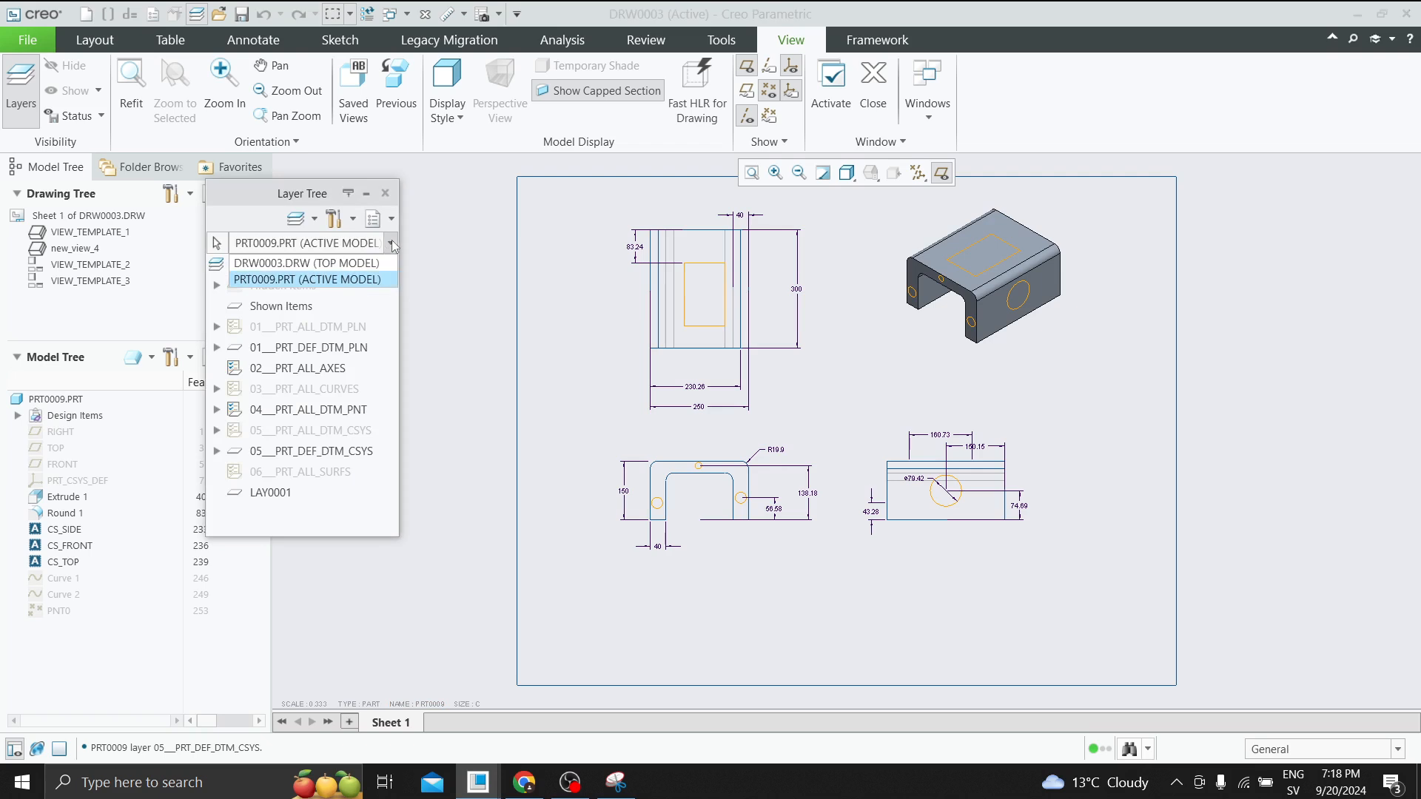
left_click(301, 279)
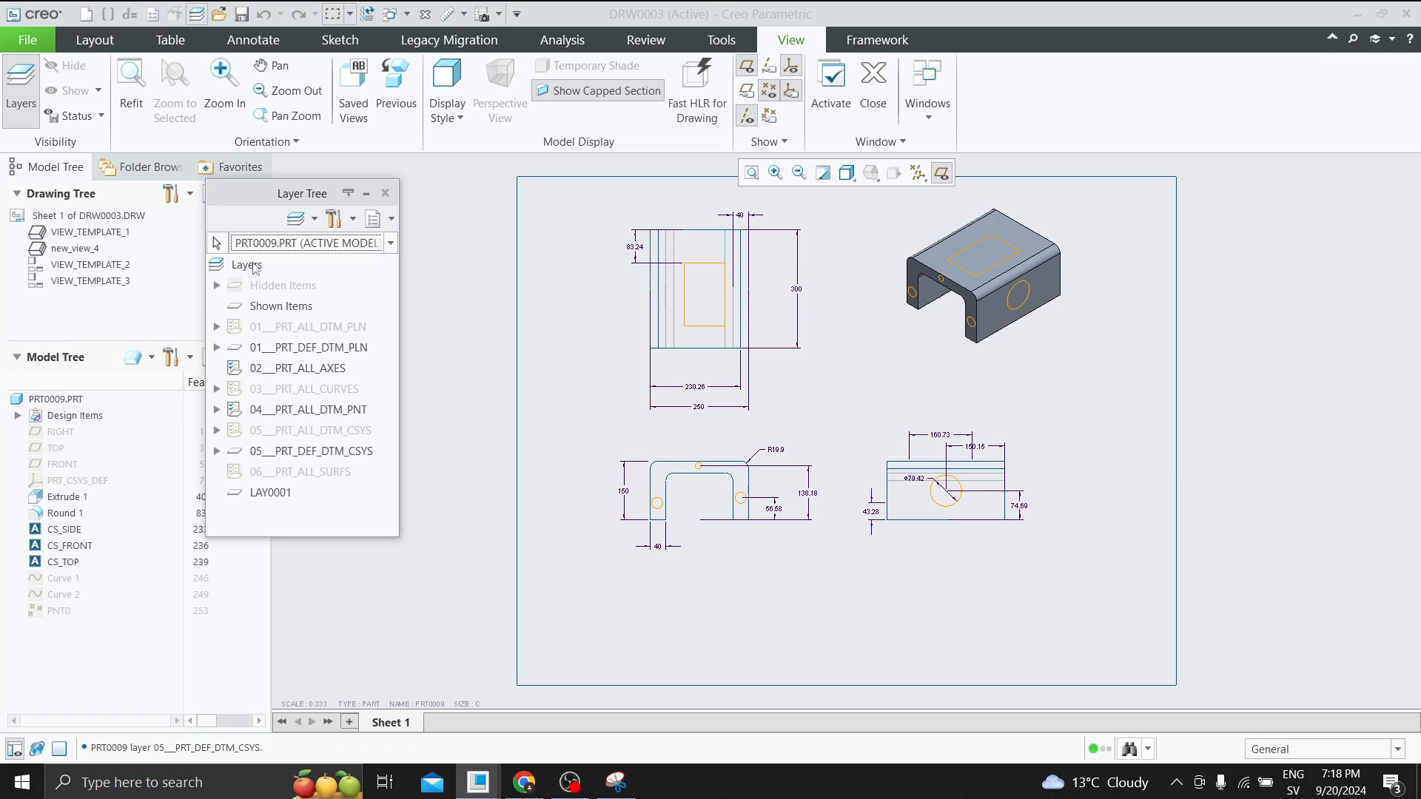
right_click(293, 351)
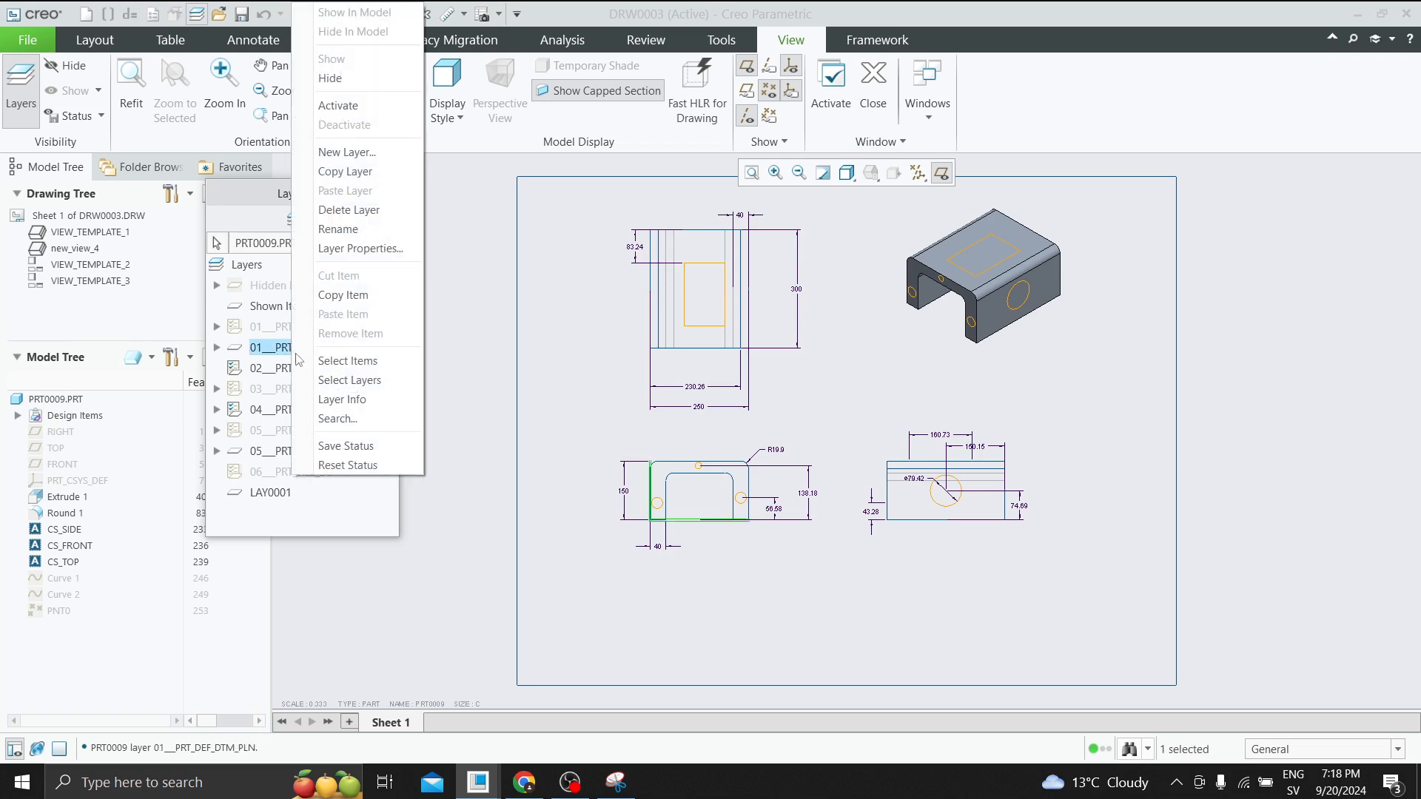
left_click(474, 345)
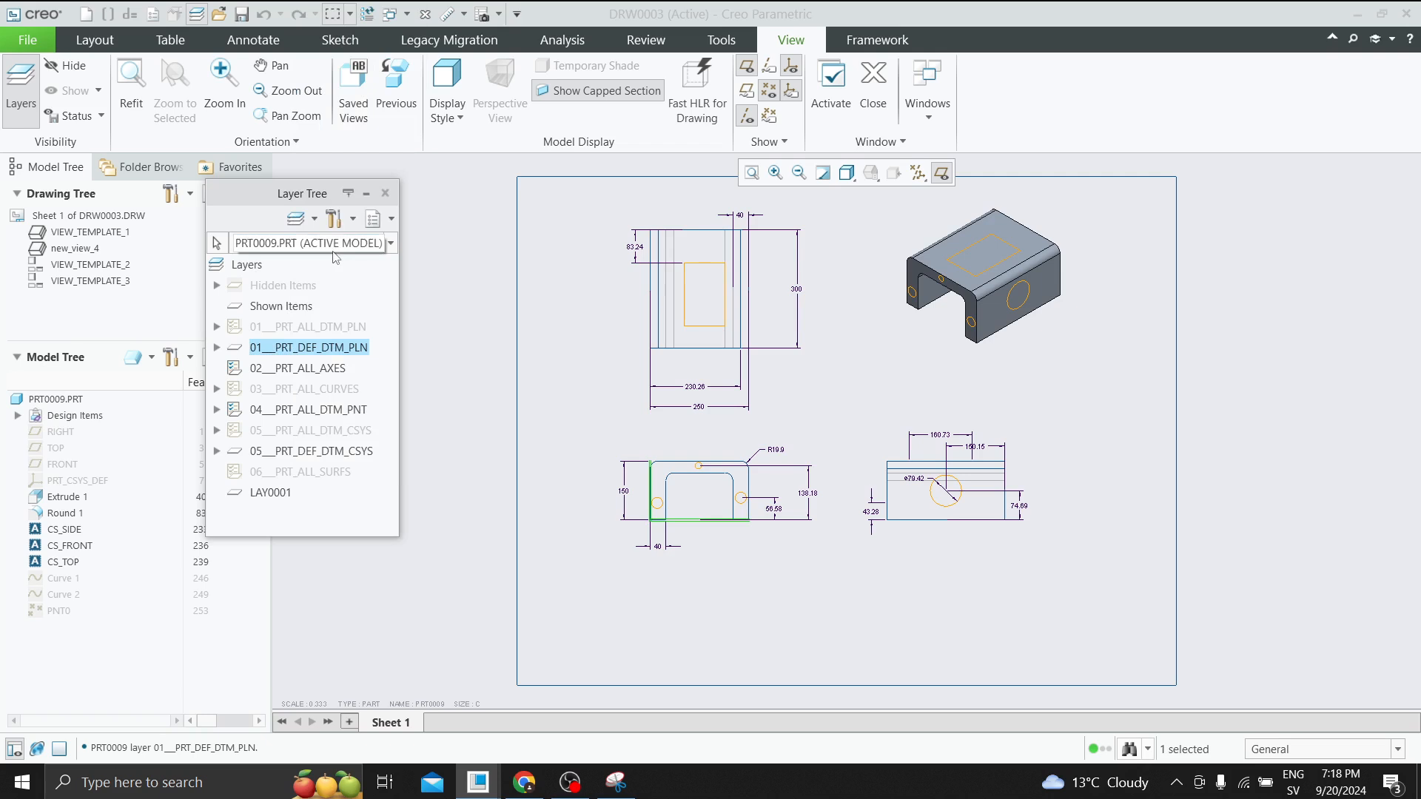
Set the Layer Tree to the top model DRW0003.DRW and examine the commands available for the 01___PRT_ALL_DTM_PLN layer.
left_click(288, 242)
left_click(288, 263)
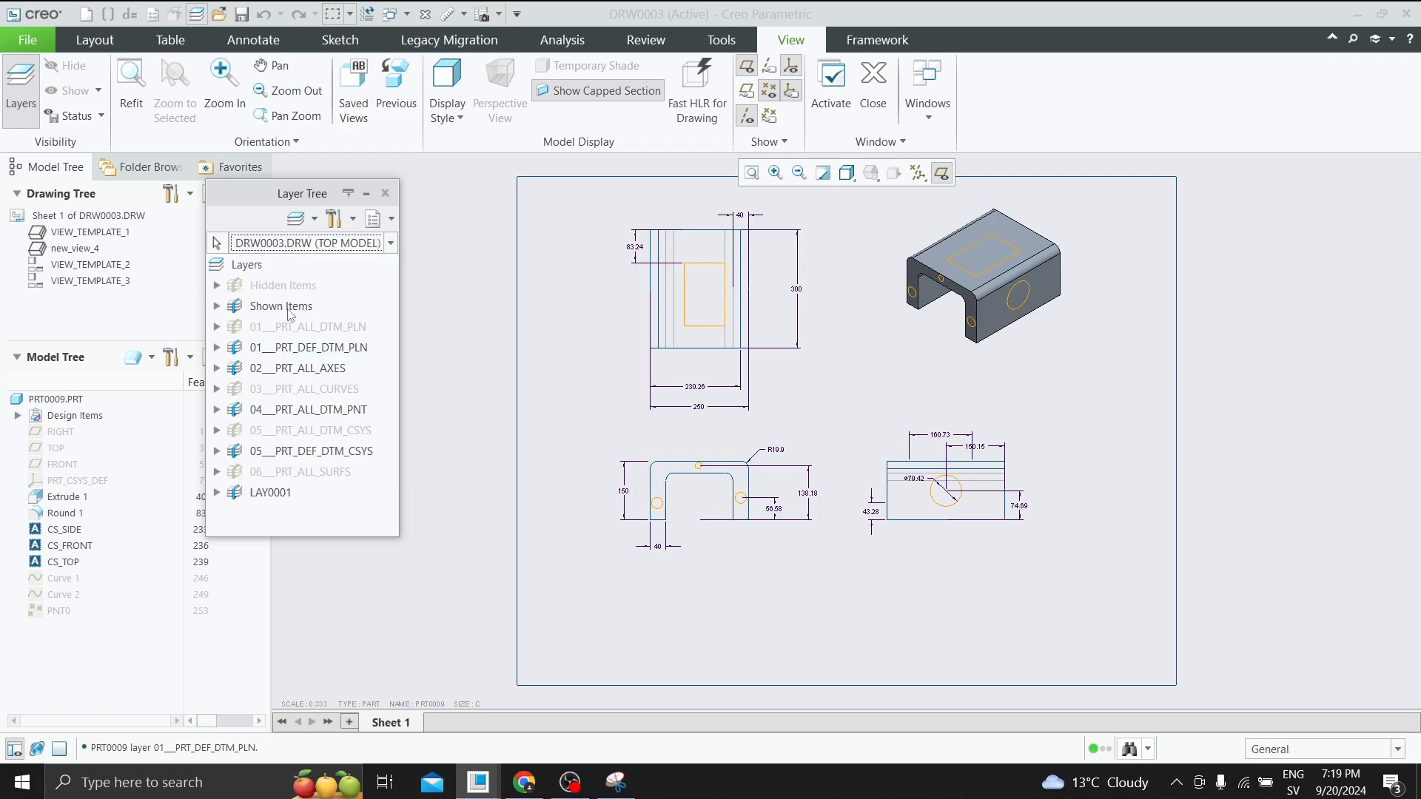
right_click(291, 327)
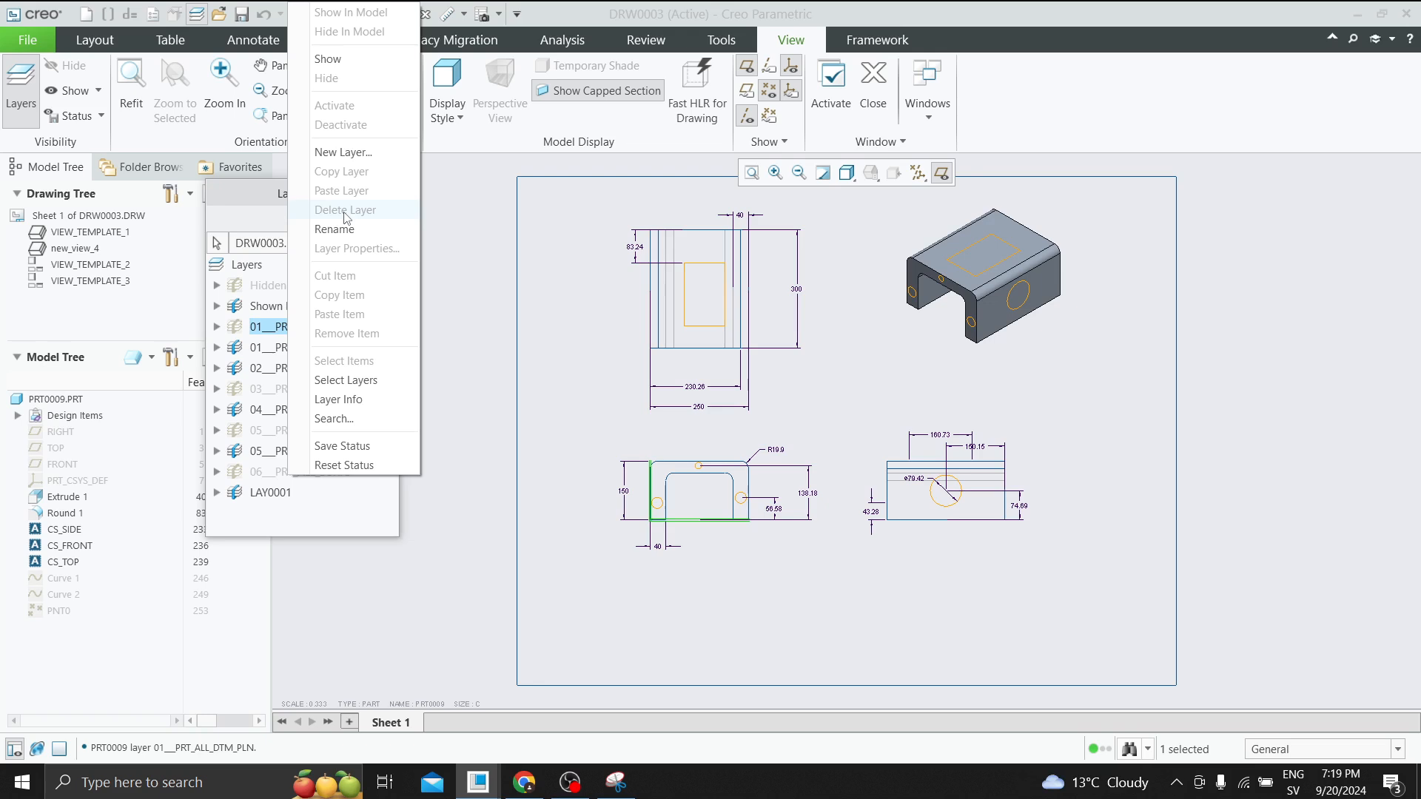
left_click(464, 260)
Create an empty drawing layer with the same name as the part layer, 01___PRT_ALL_DTM_PLN, and collapse its entry.
right_click(269, 273)
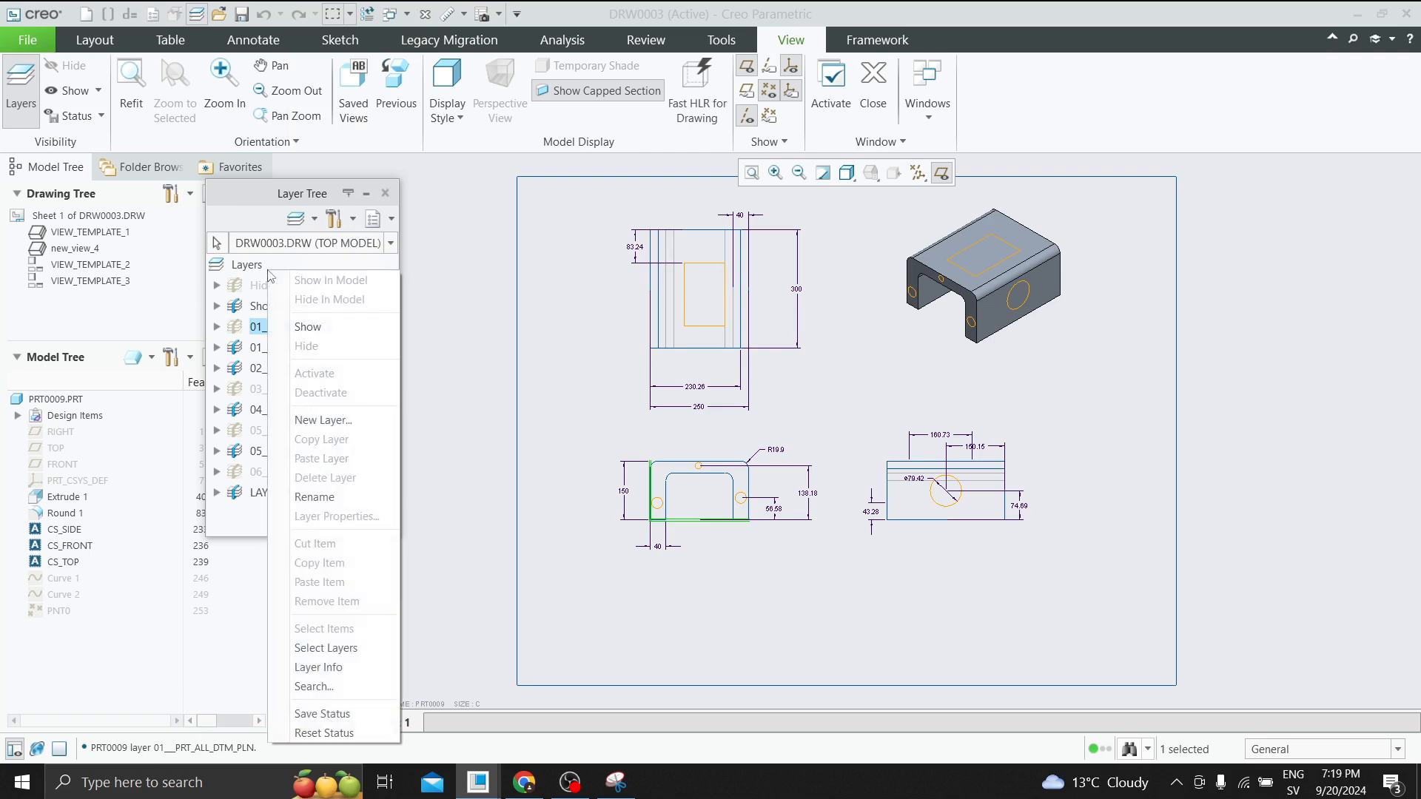
left_click(317, 420)
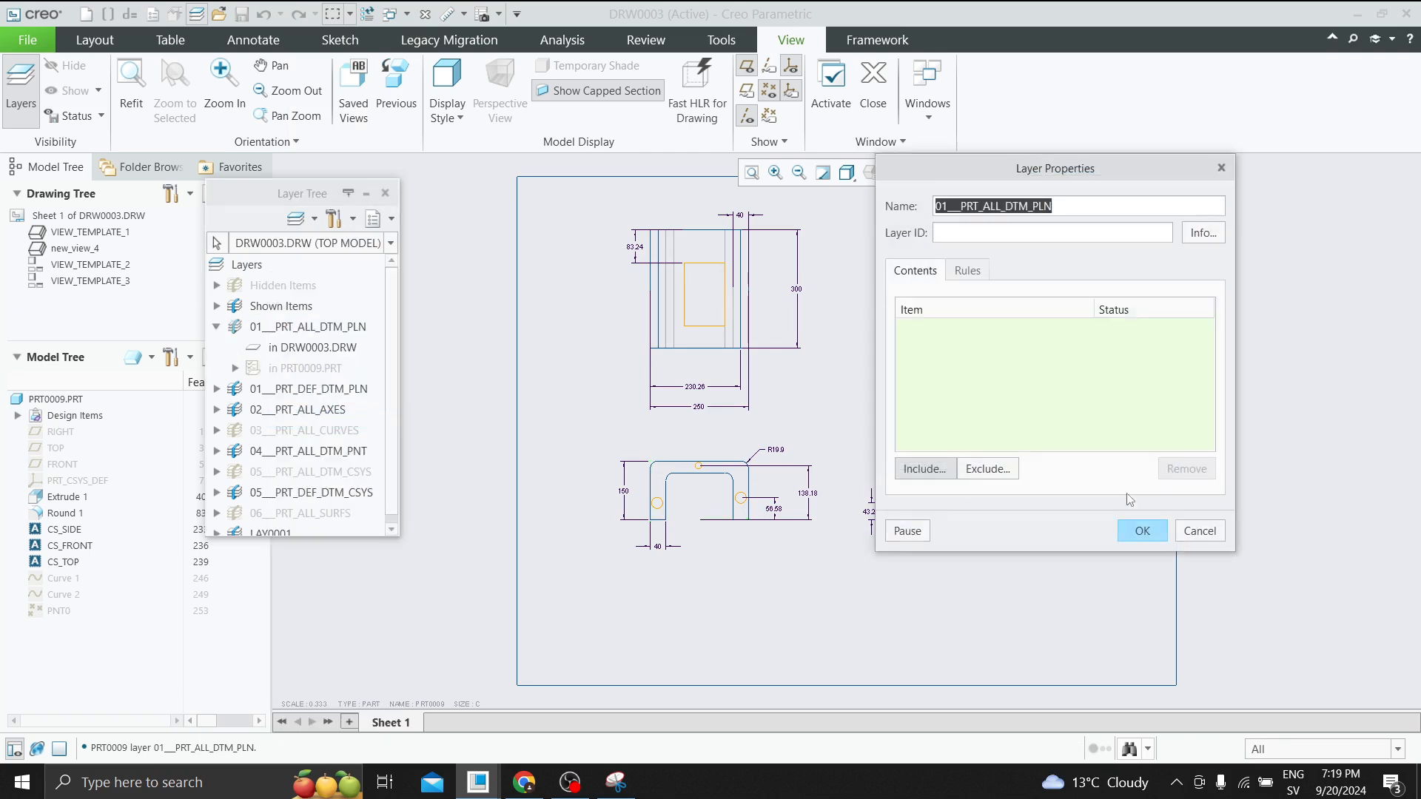
left_click(1143, 530)
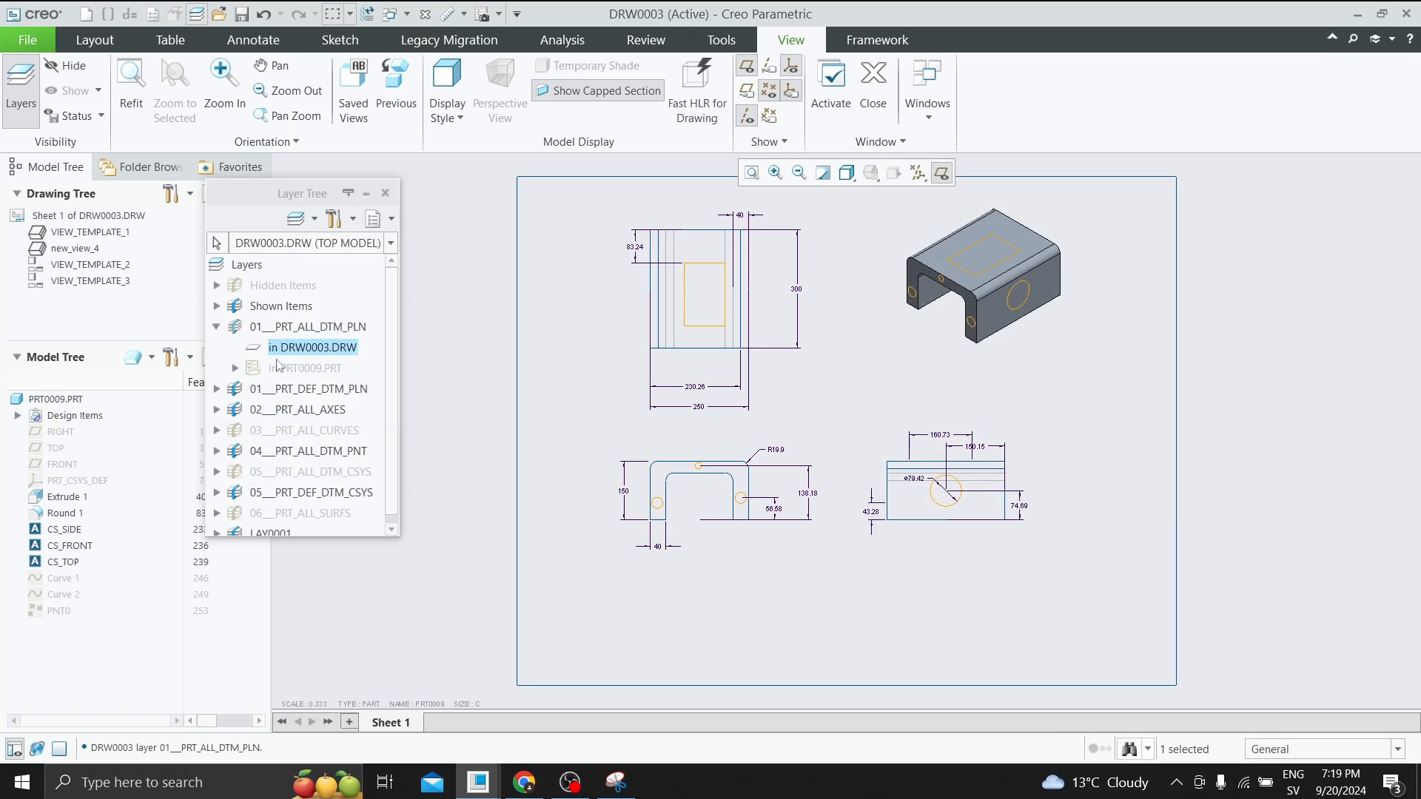
left_click(217, 326)
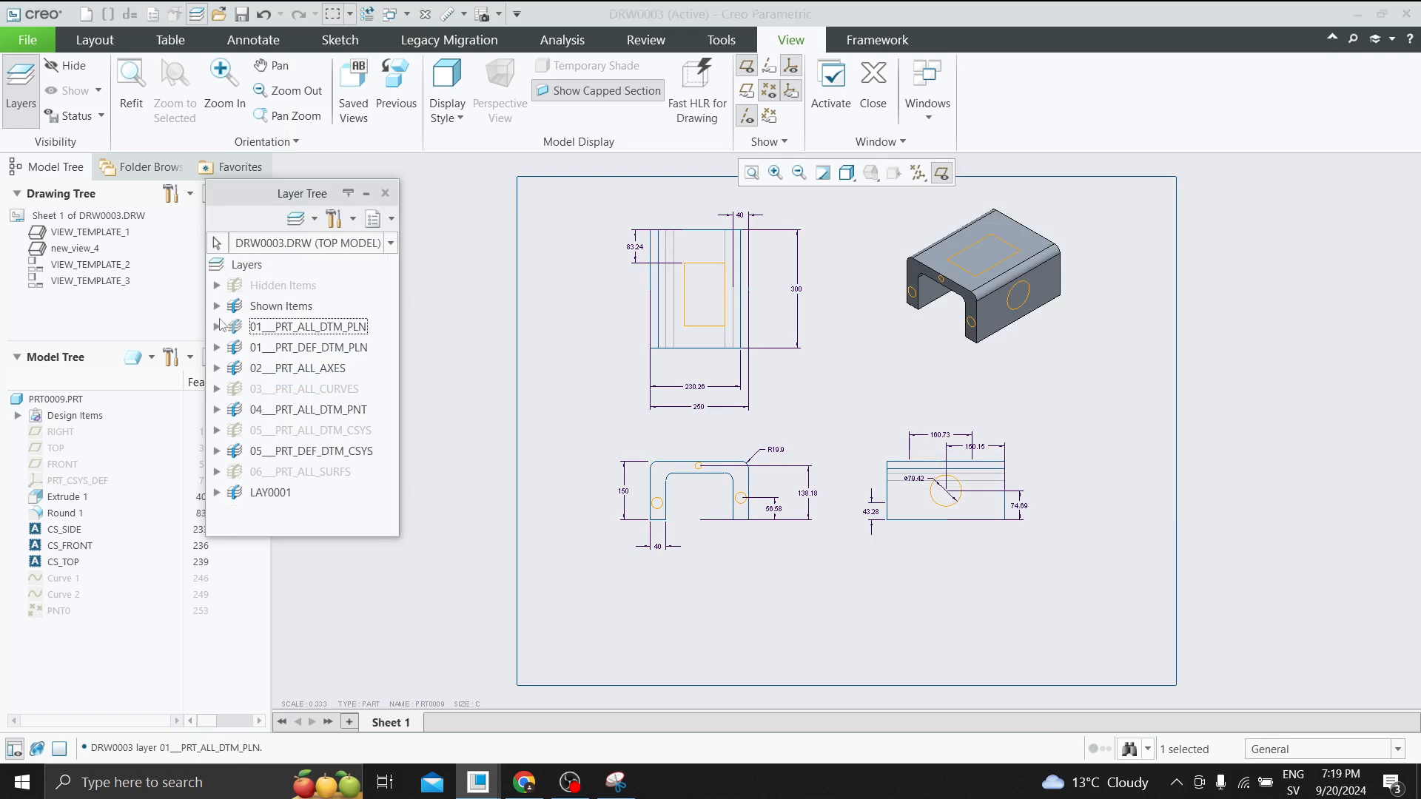
Delete the drawing's own 01___PRT_ALL_DTM_PLN layer and collapse the remaining entry.
right_click(307, 330)
left_click(353, 211)
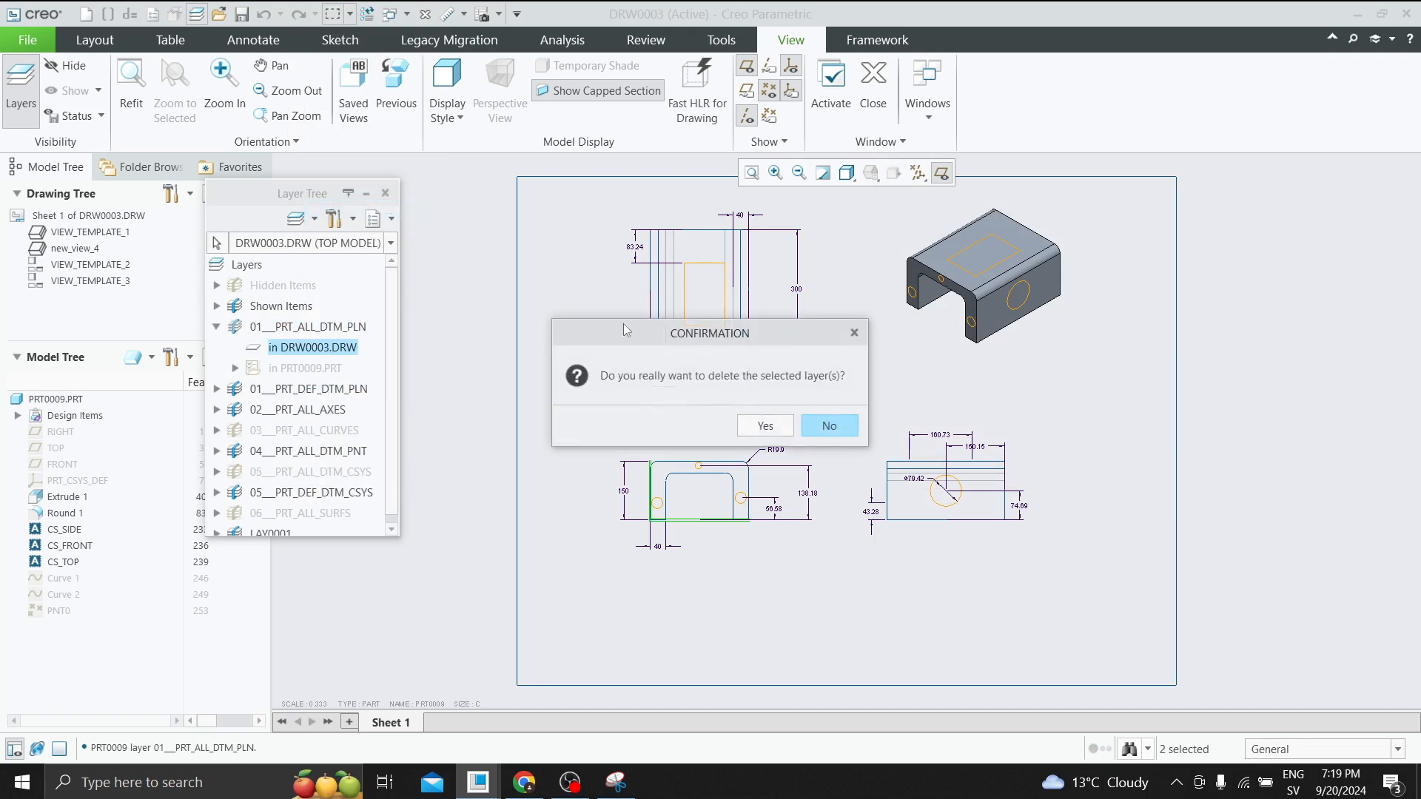
left_click(766, 424)
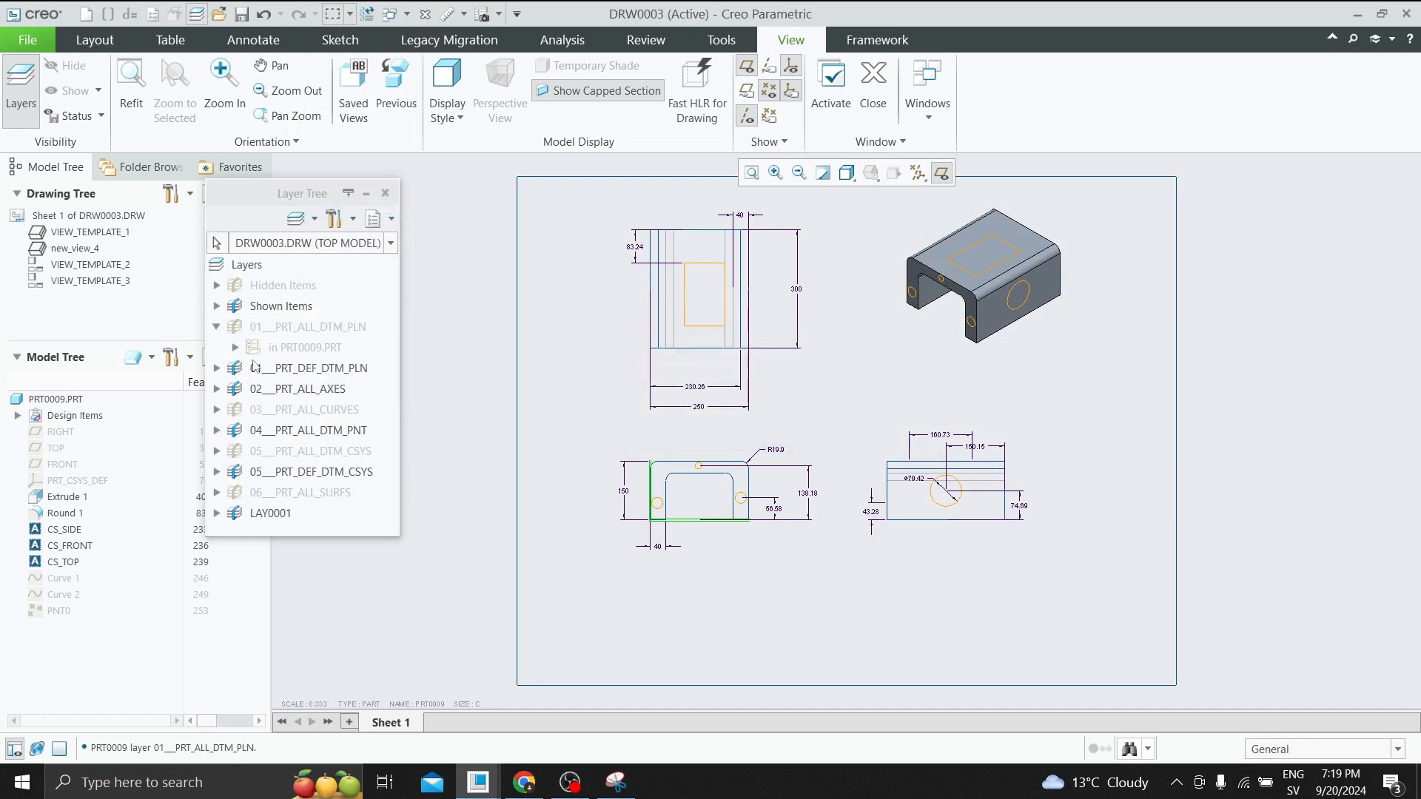
left_click(218, 327)
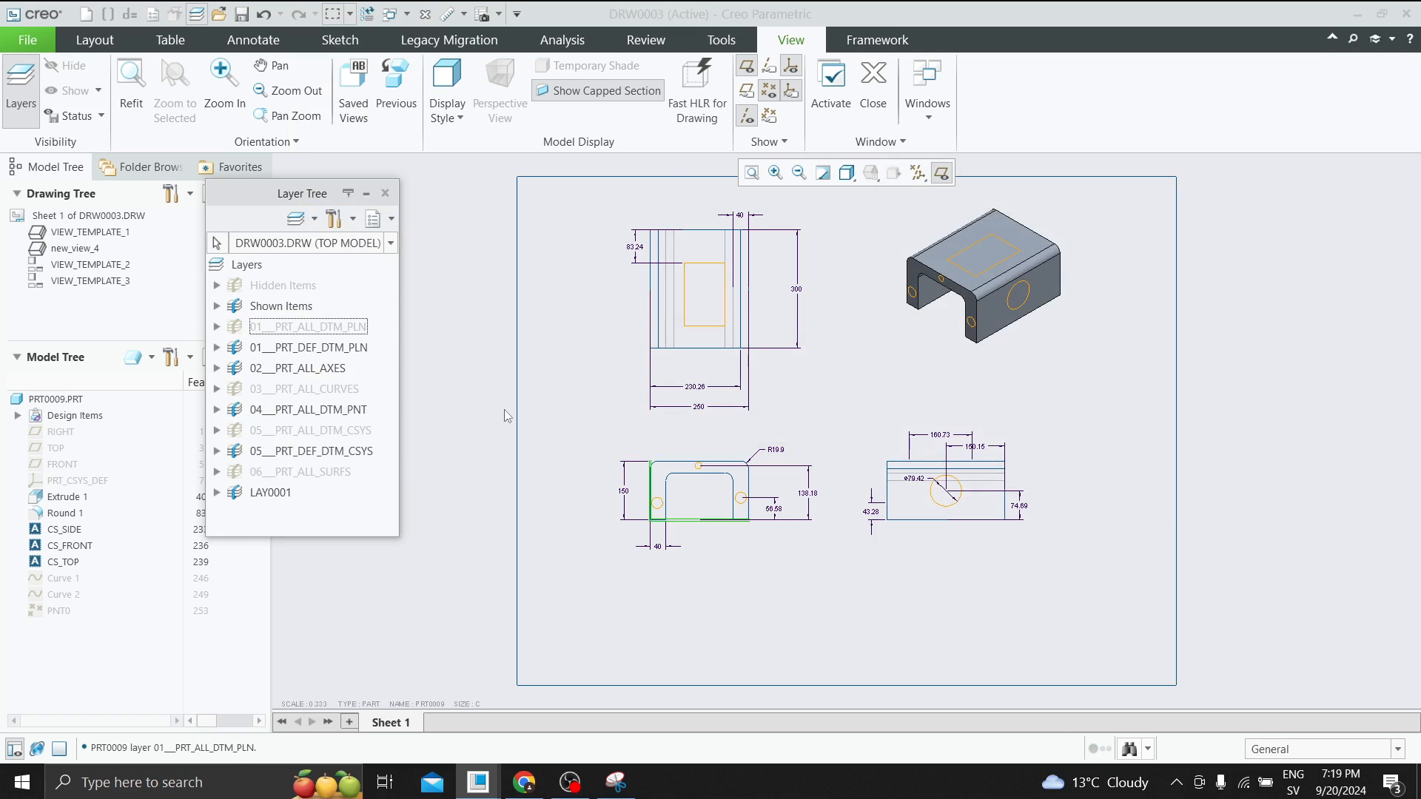
Create an empty layer named LAY0001 in drawing DRW0003 and collapse its entry.
right_click(253, 278)
left_click(331, 420)
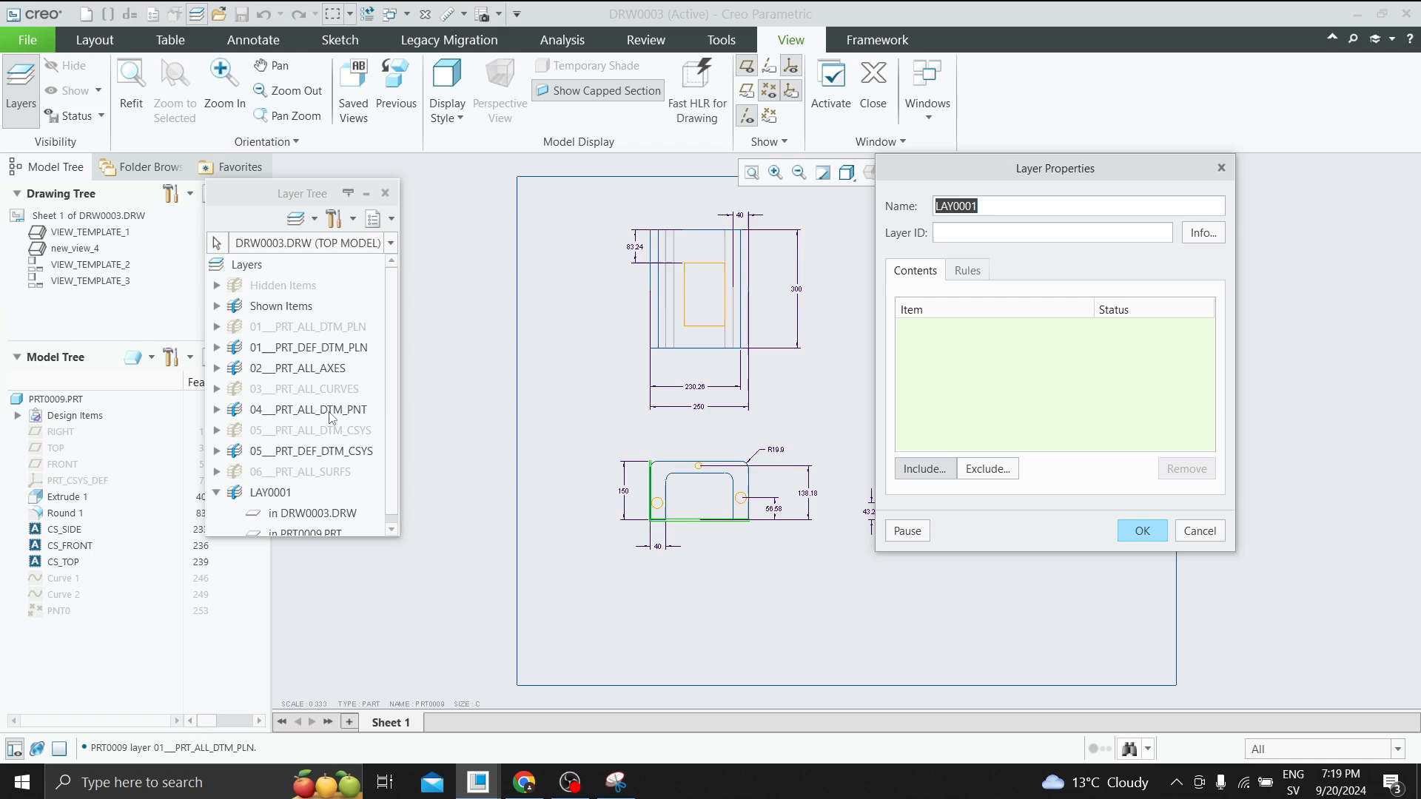
left_click(1143, 530)
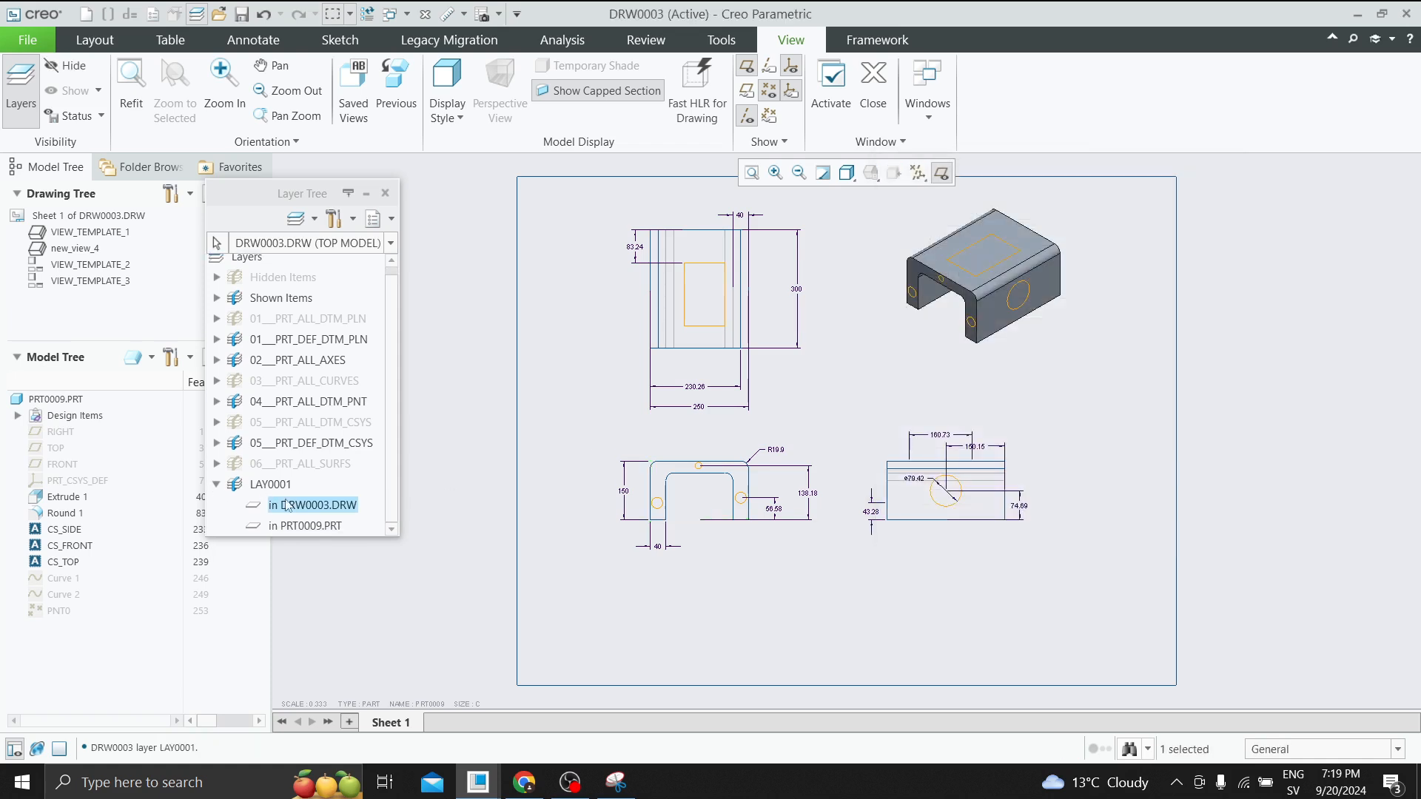
left_click(217, 485)
right_click(262, 495)
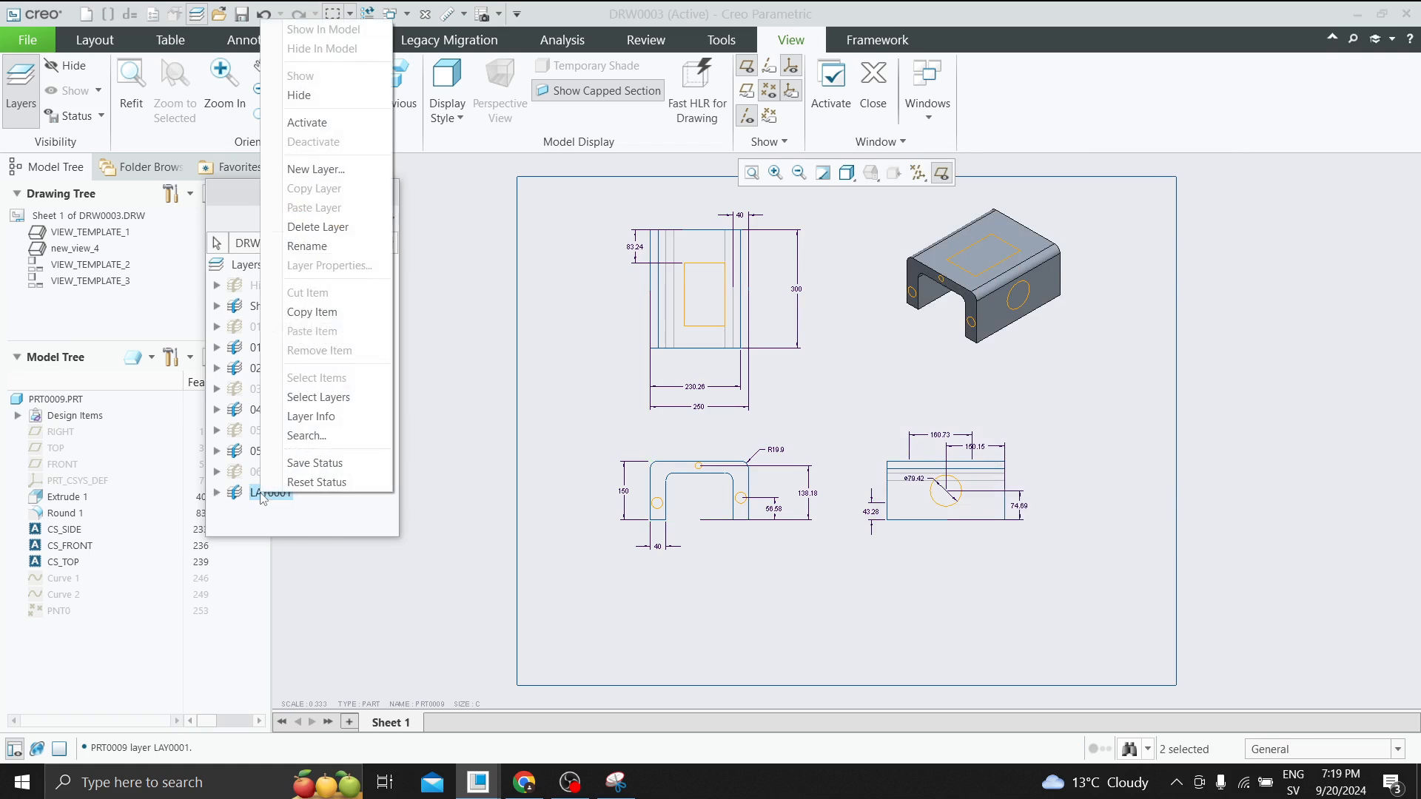
left_click(320, 228)
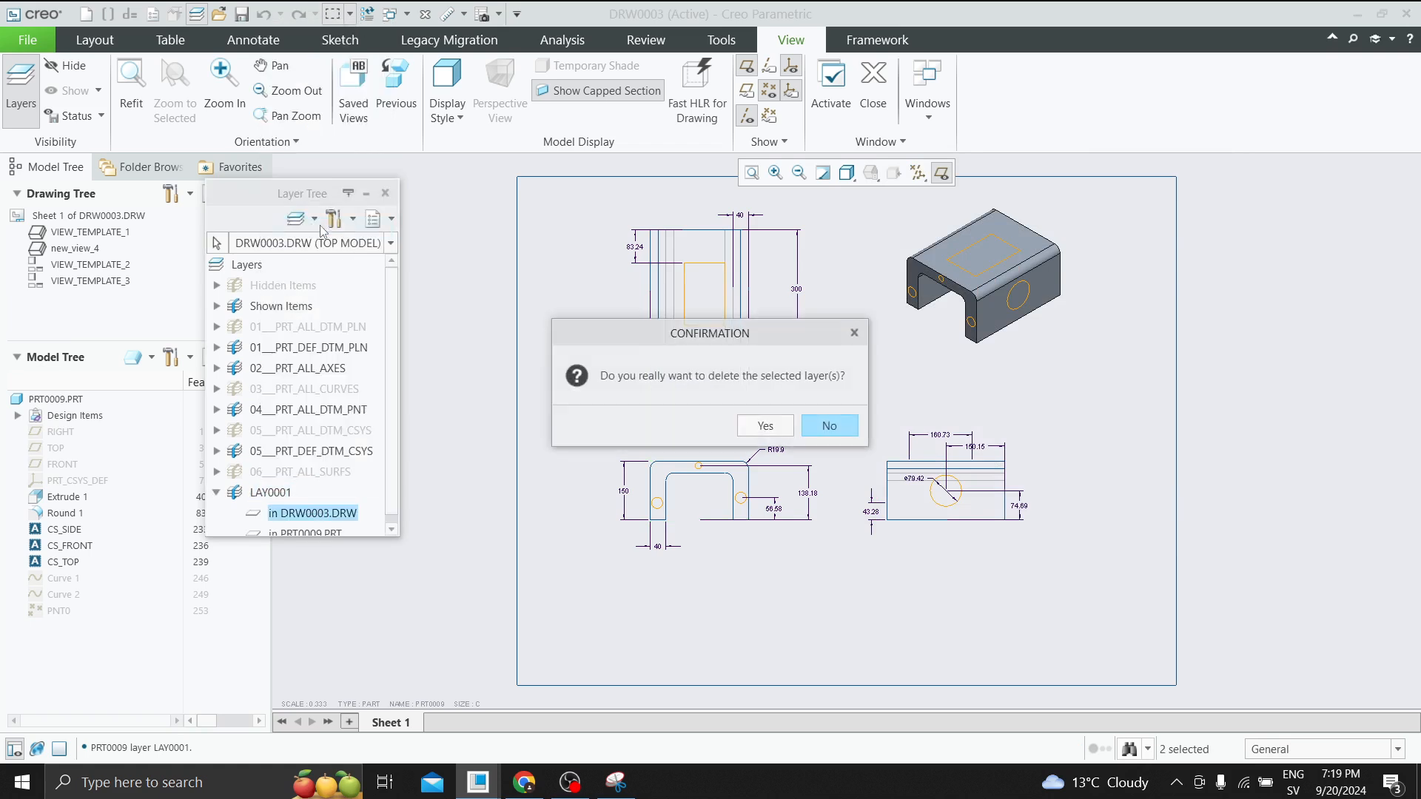
left_click(853, 334)
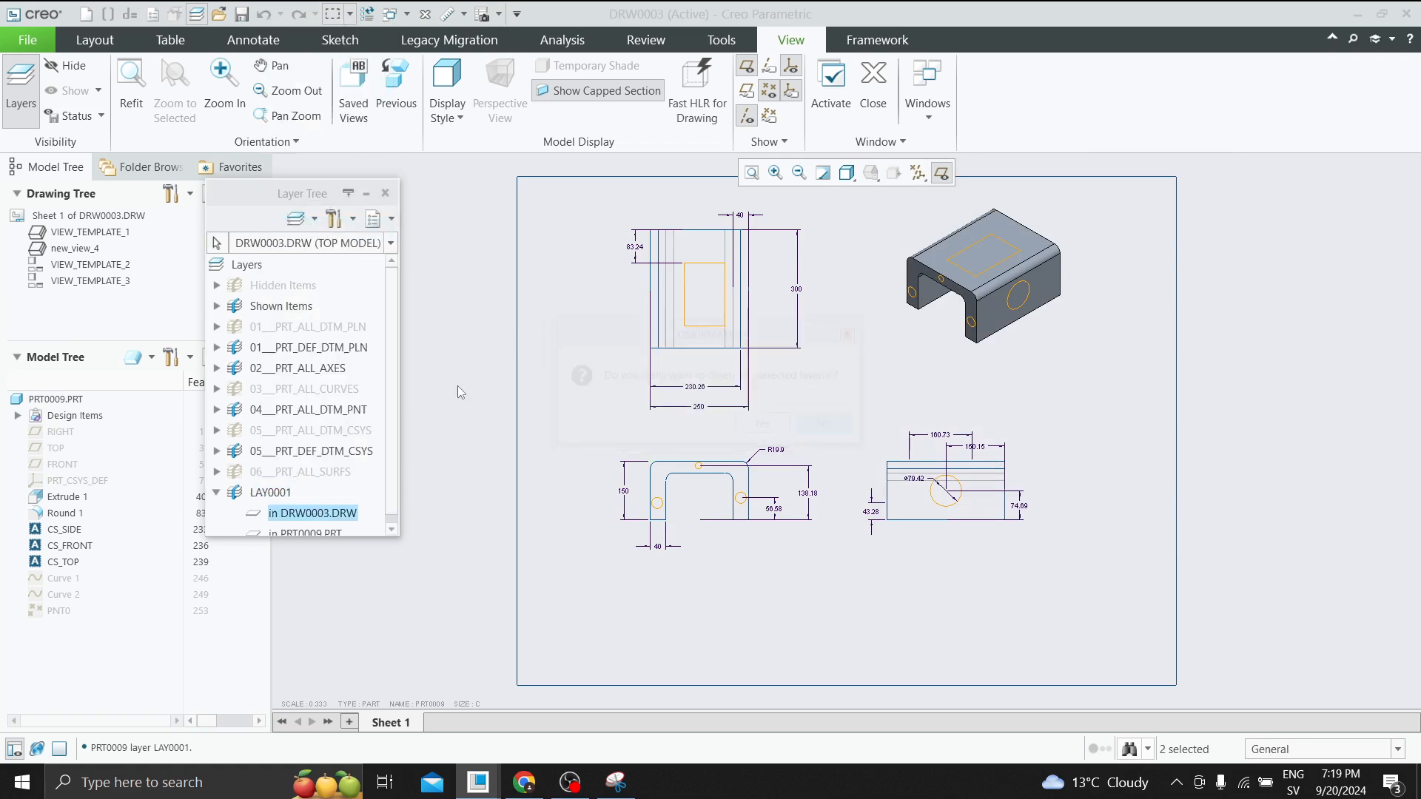
left_click(216, 486)
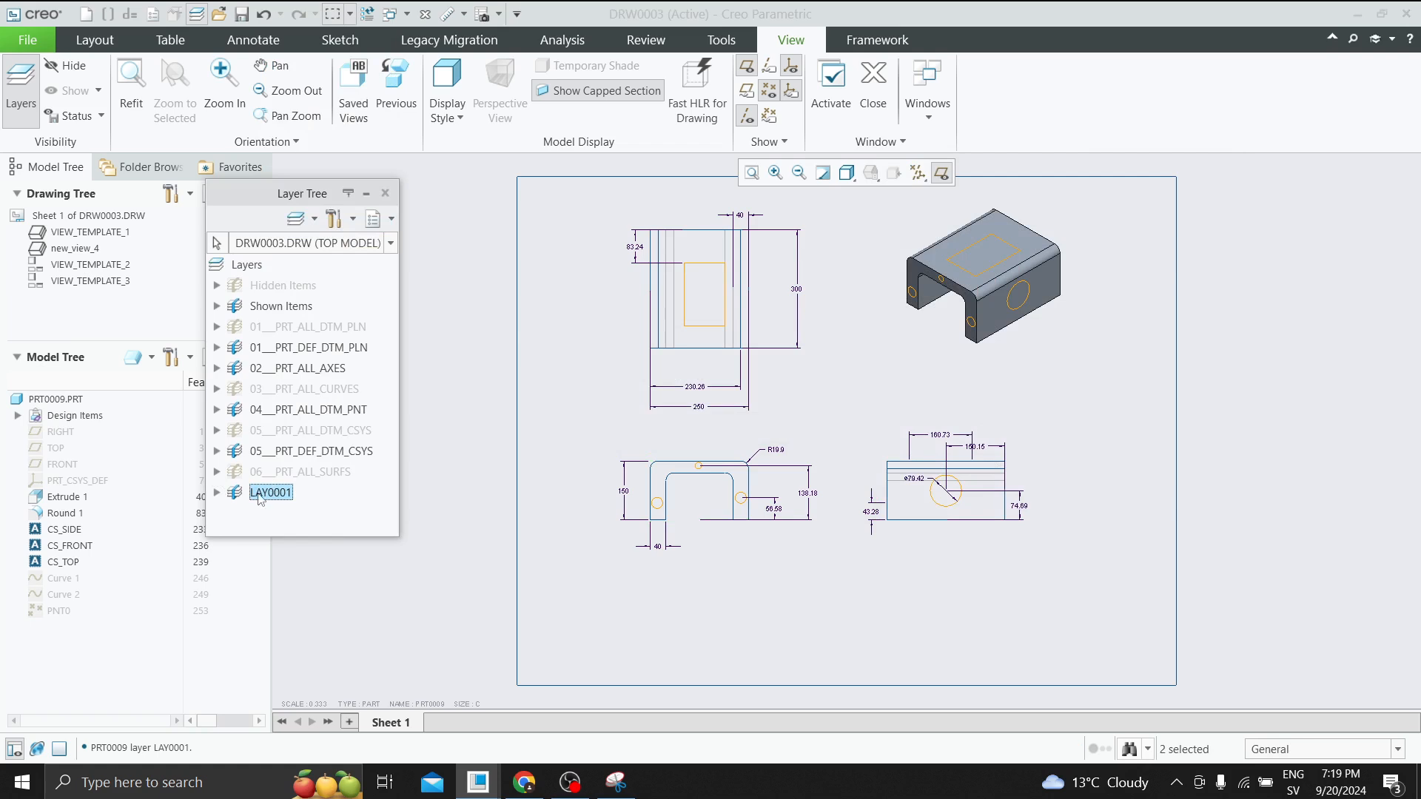
Expand LAY0001 to compare its drawing and part entries, and delete the layer at the drawing level.
left_click(217, 493)
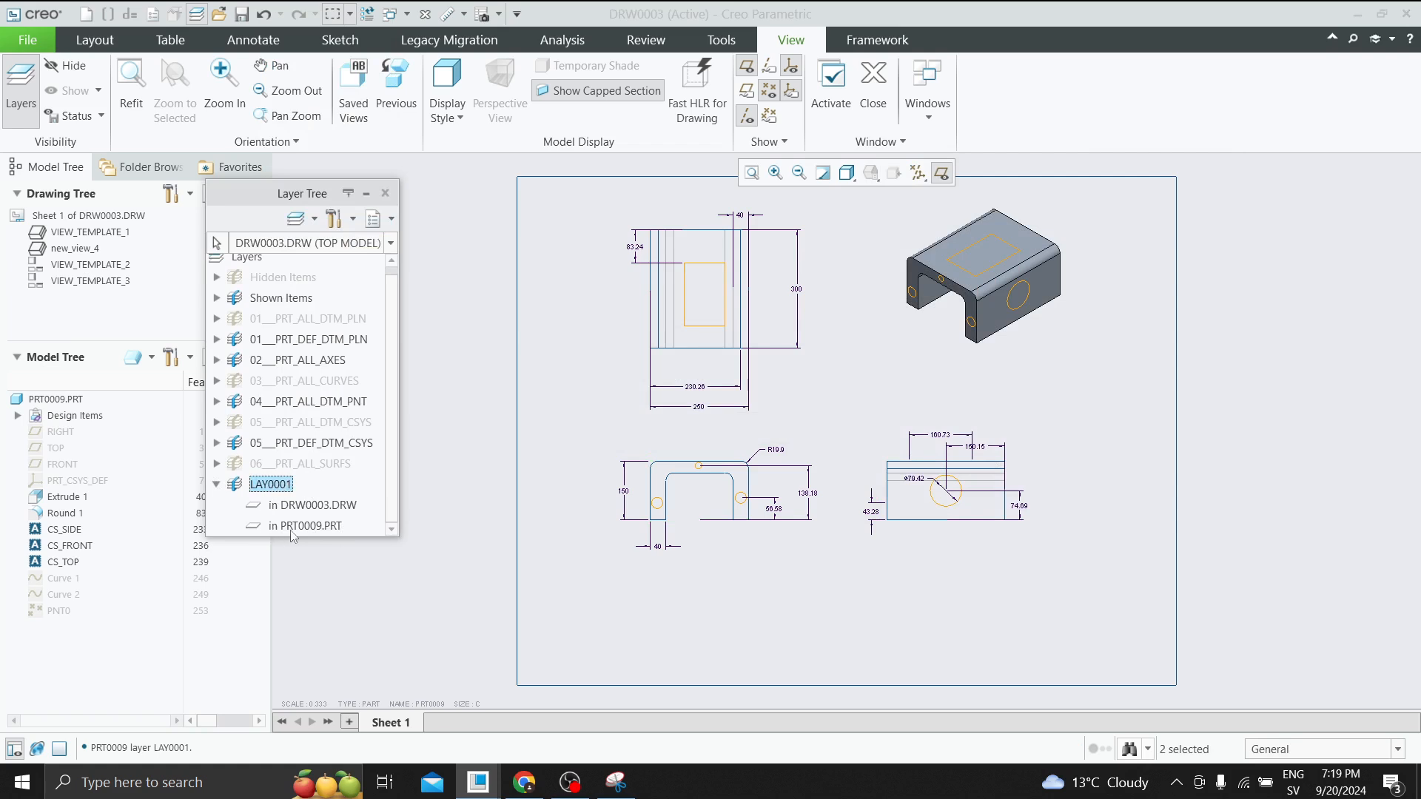
right_click(286, 490)
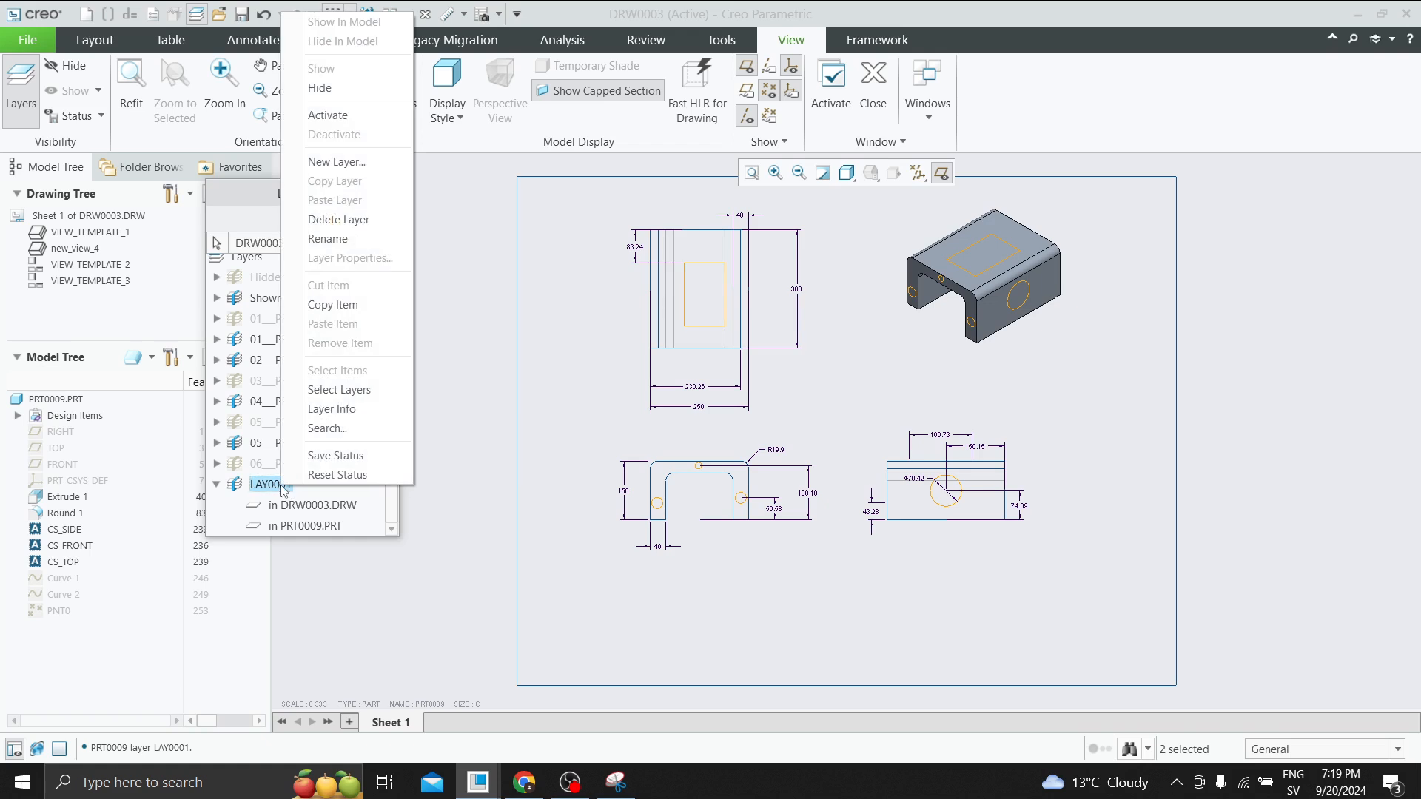
left_click(338, 219)
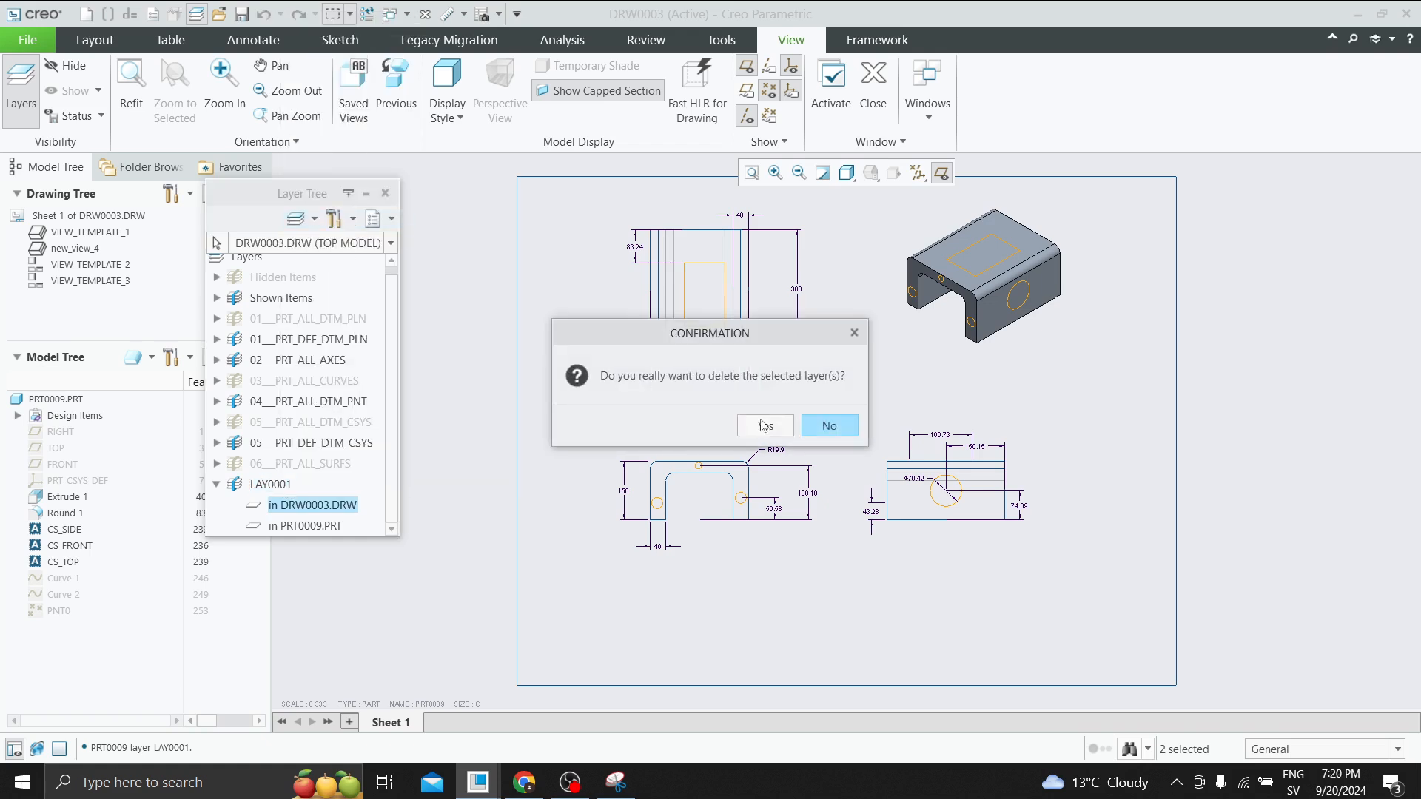
left_click(759, 423)
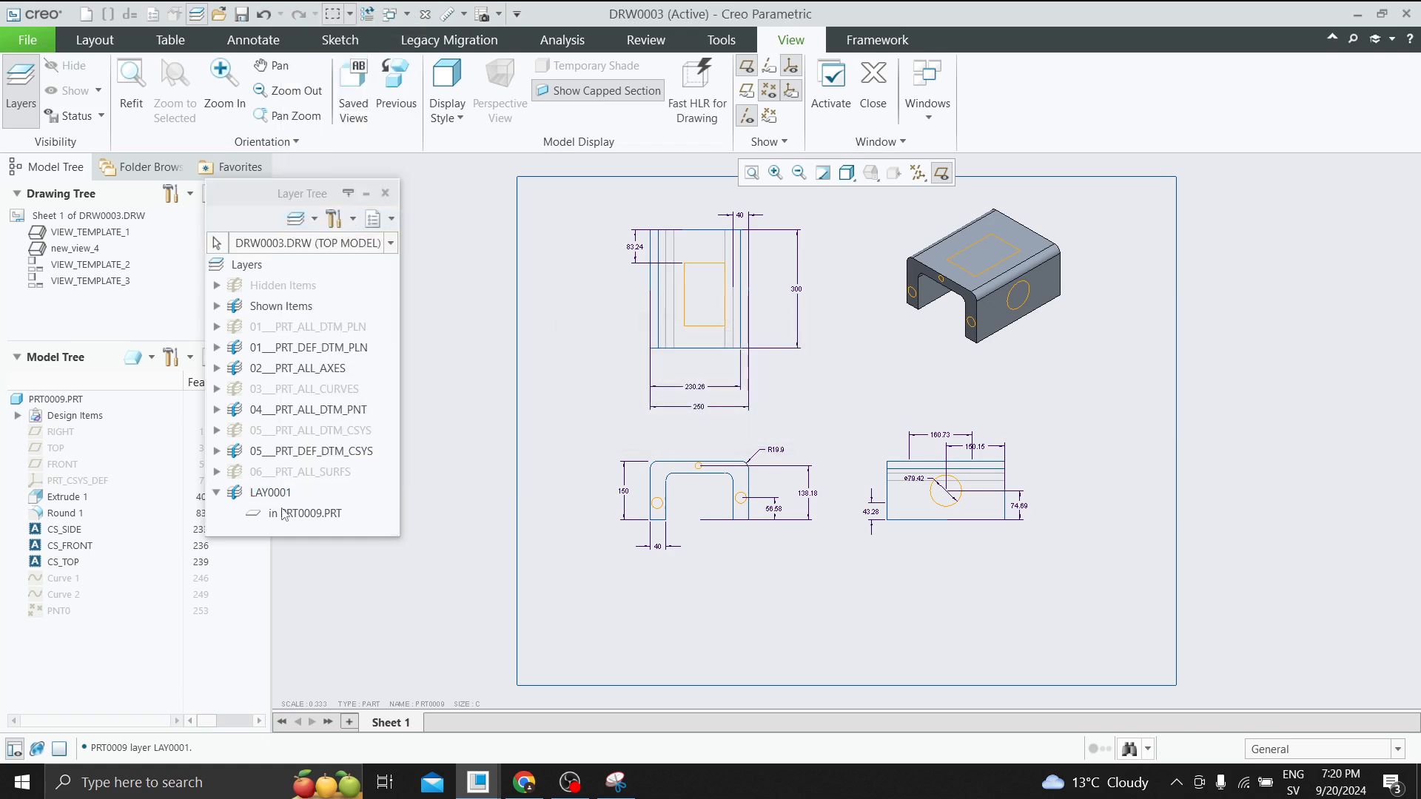
Collapse LAY0001 and compare the Layer Tree settings offered in drawing DRW0003 with those in part PRT0009, ending back in the drawing.
left_click(225, 492)
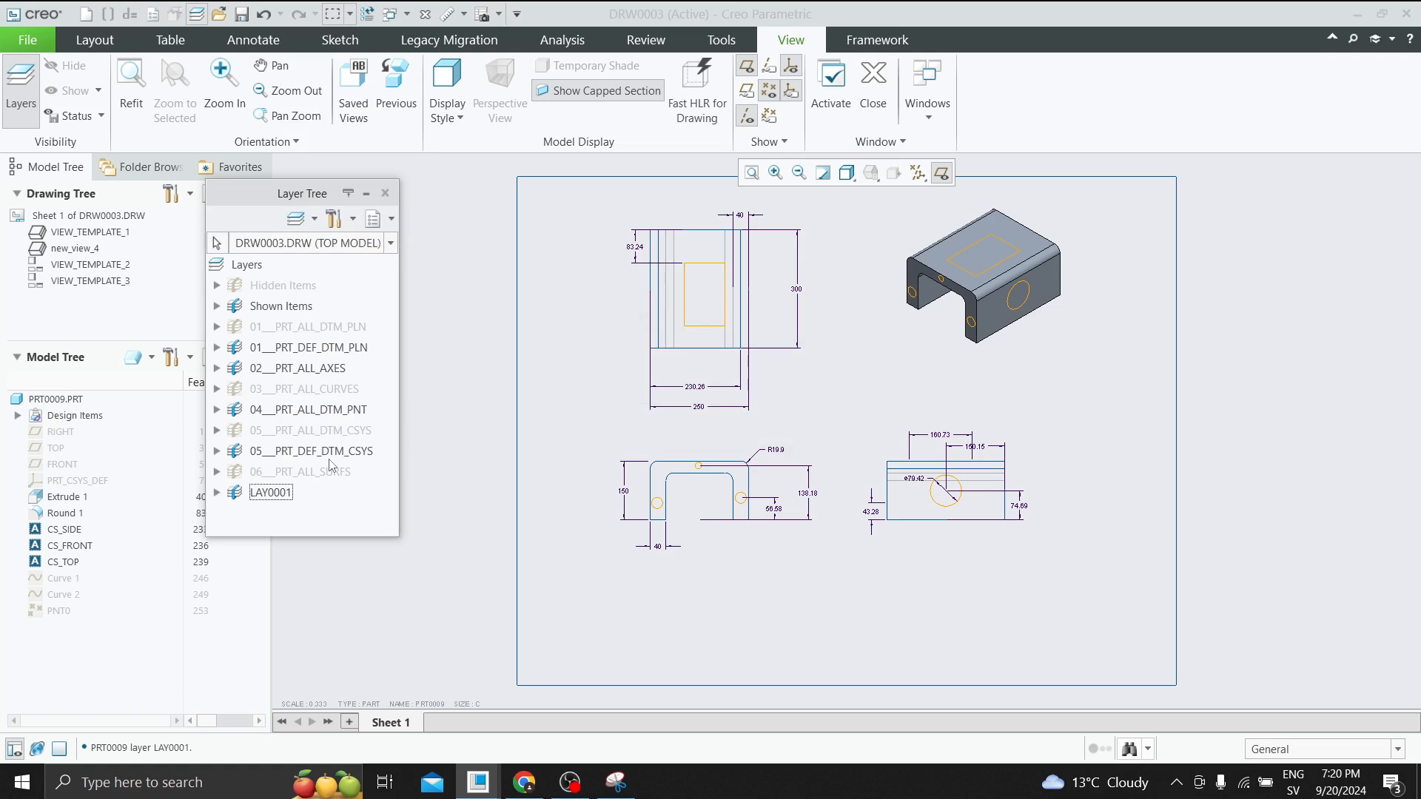
left_click(354, 219)
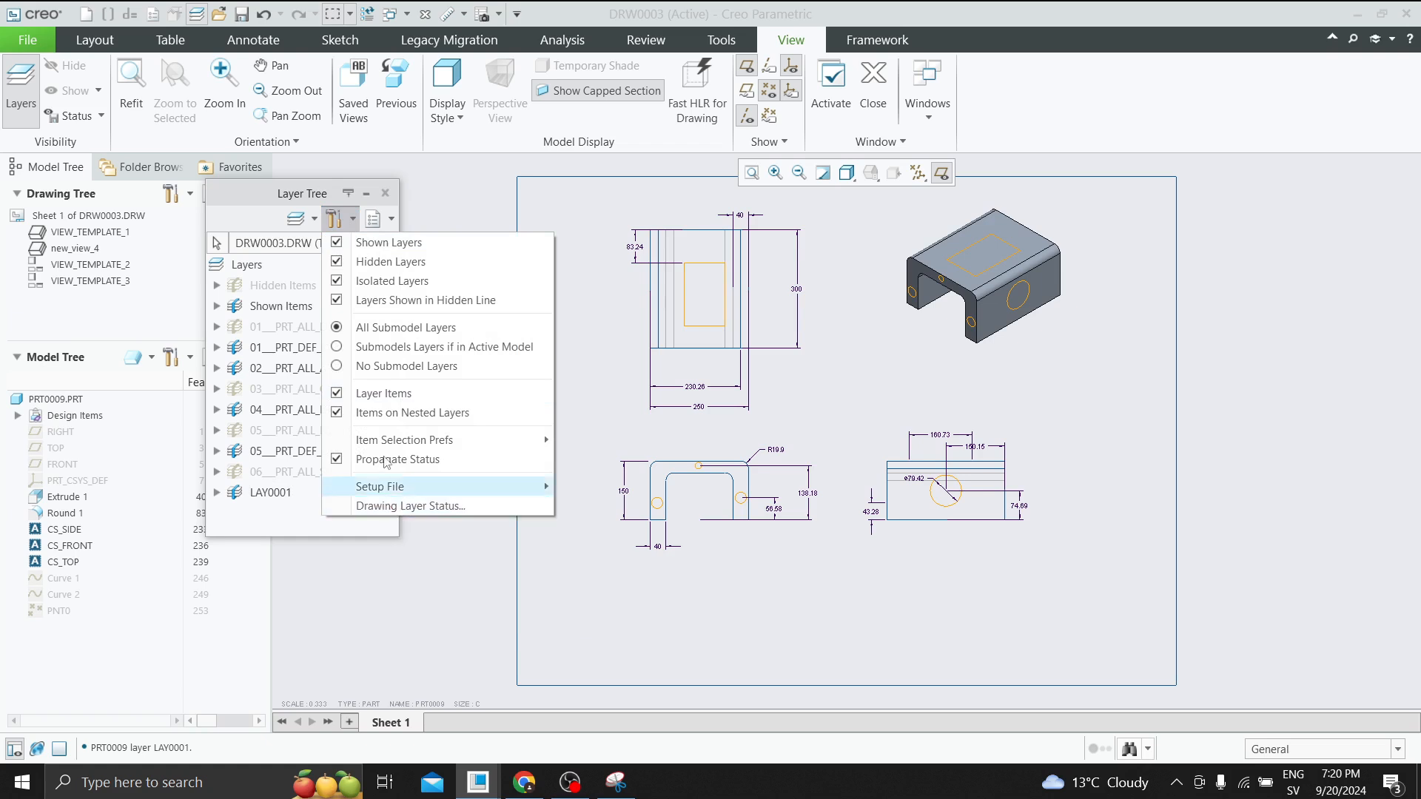
left_click(438, 188)
right_click(68, 403)
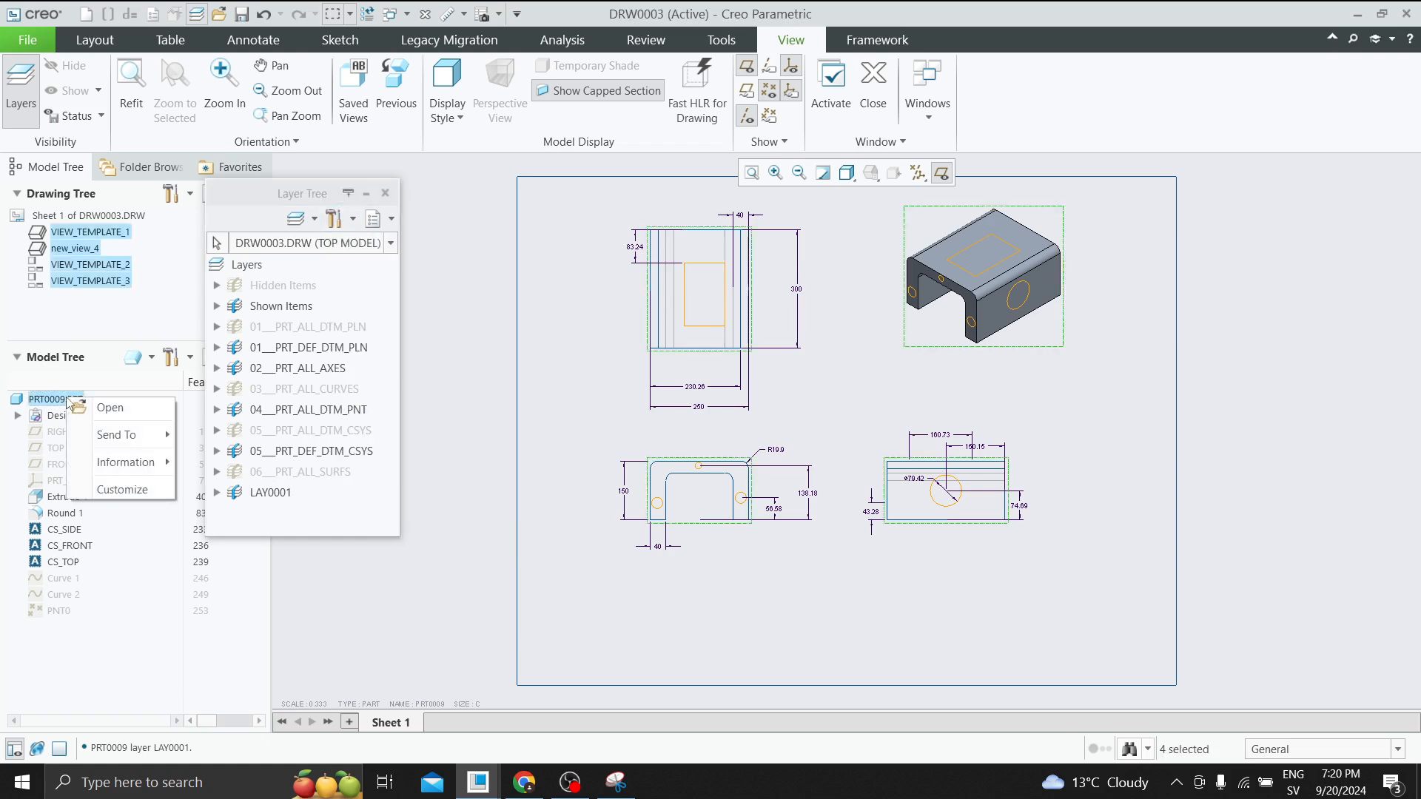
left_click(107, 407)
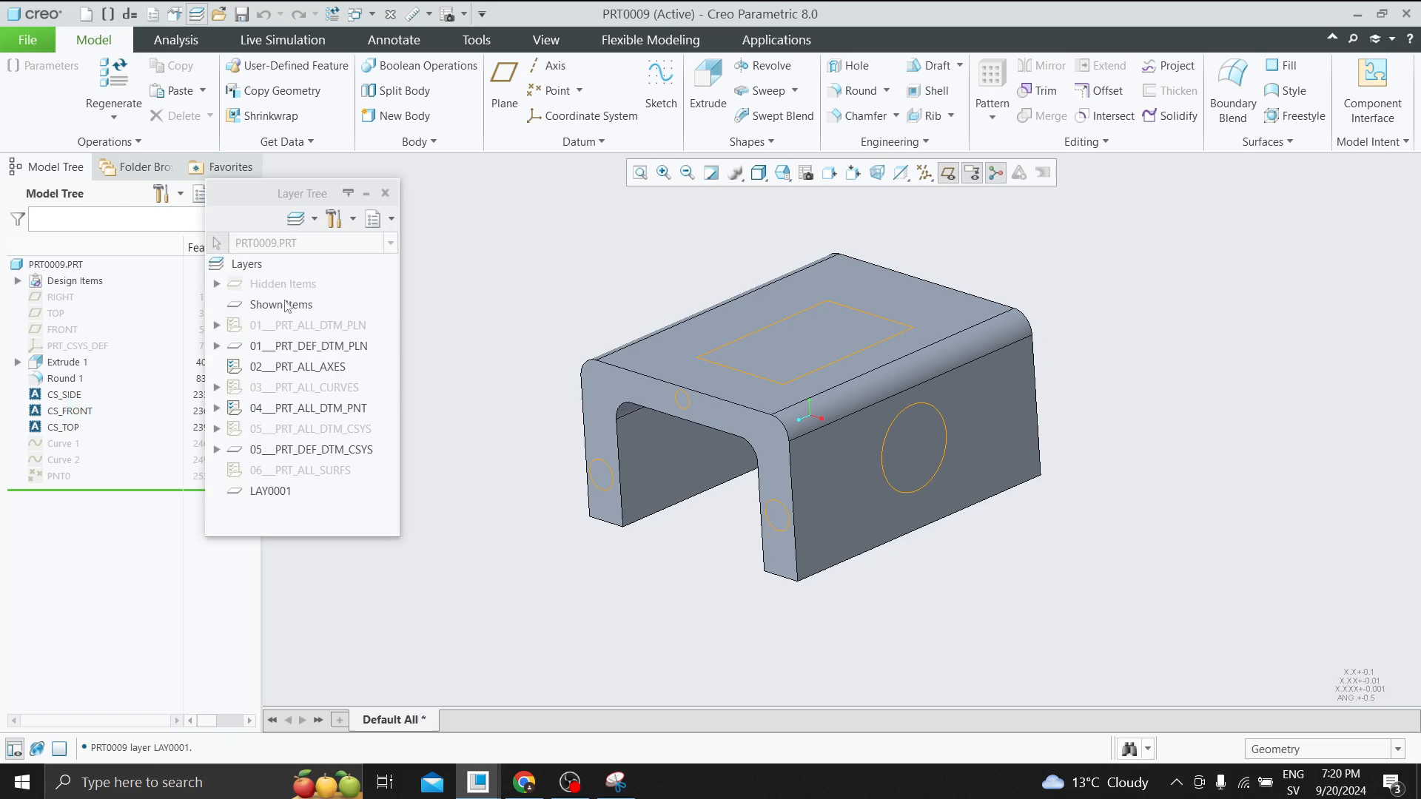
left_click(352, 219)
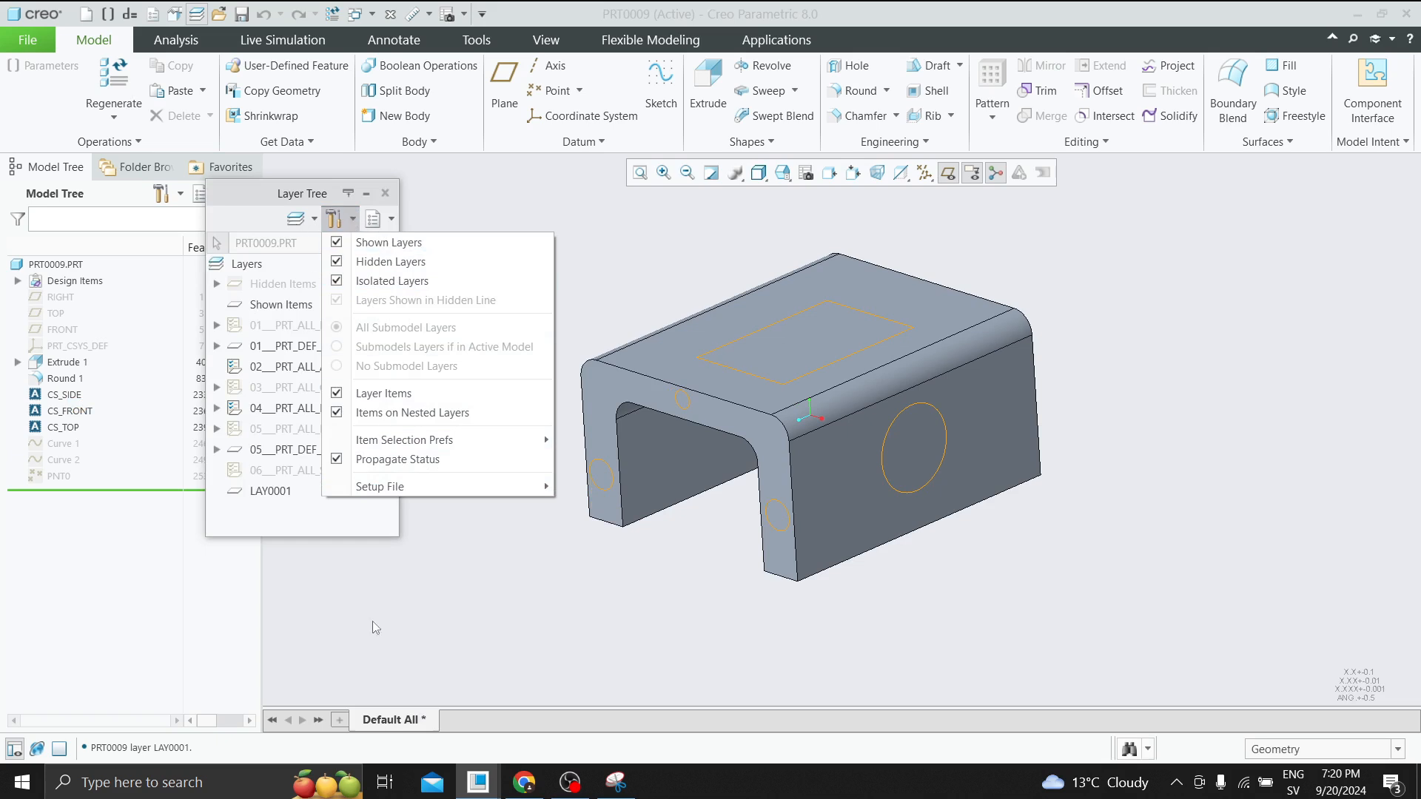
left_click(478, 782)
left_click(398, 715)
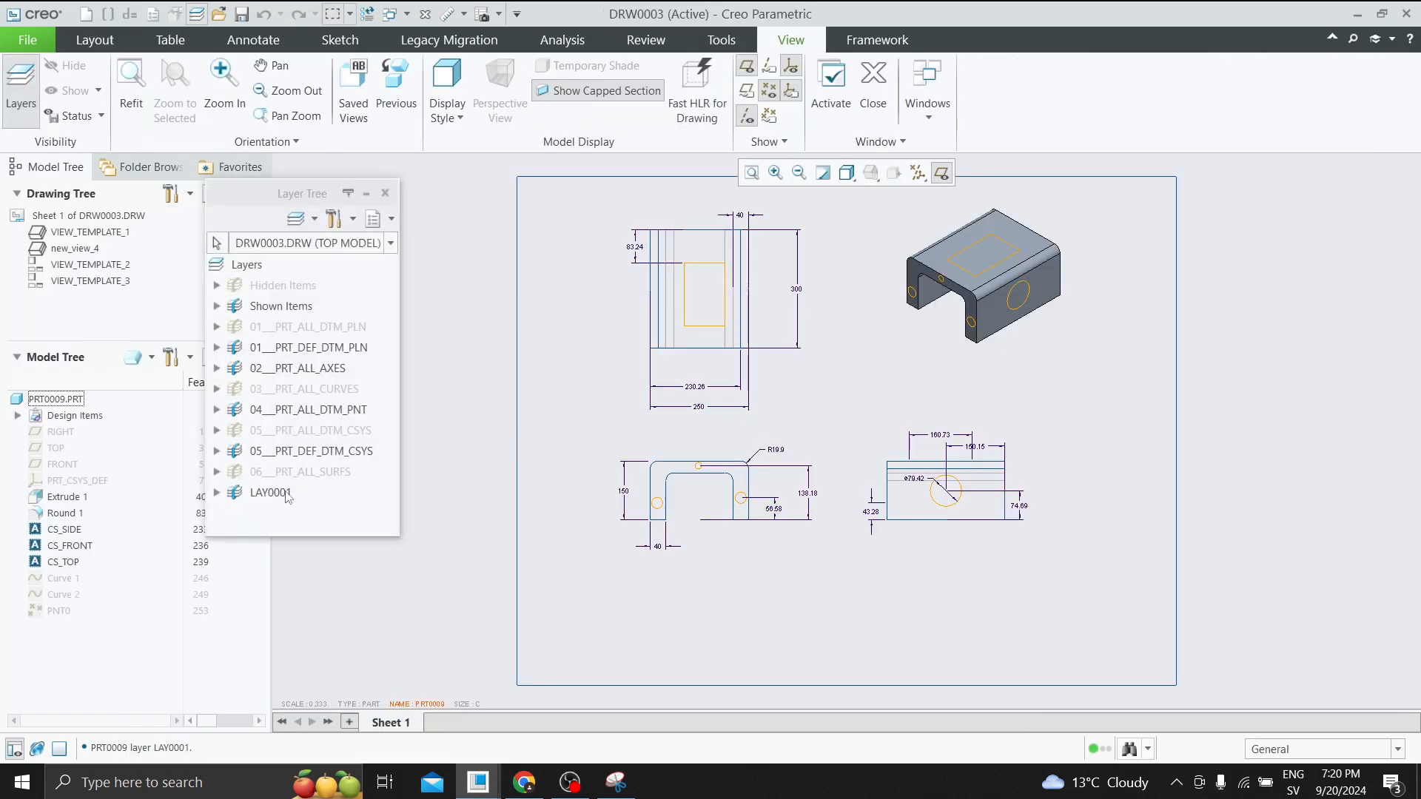
Set the drawing layer status to Yes, so the display of common layers is controlled separately in the drawing.
left_click(335, 218)
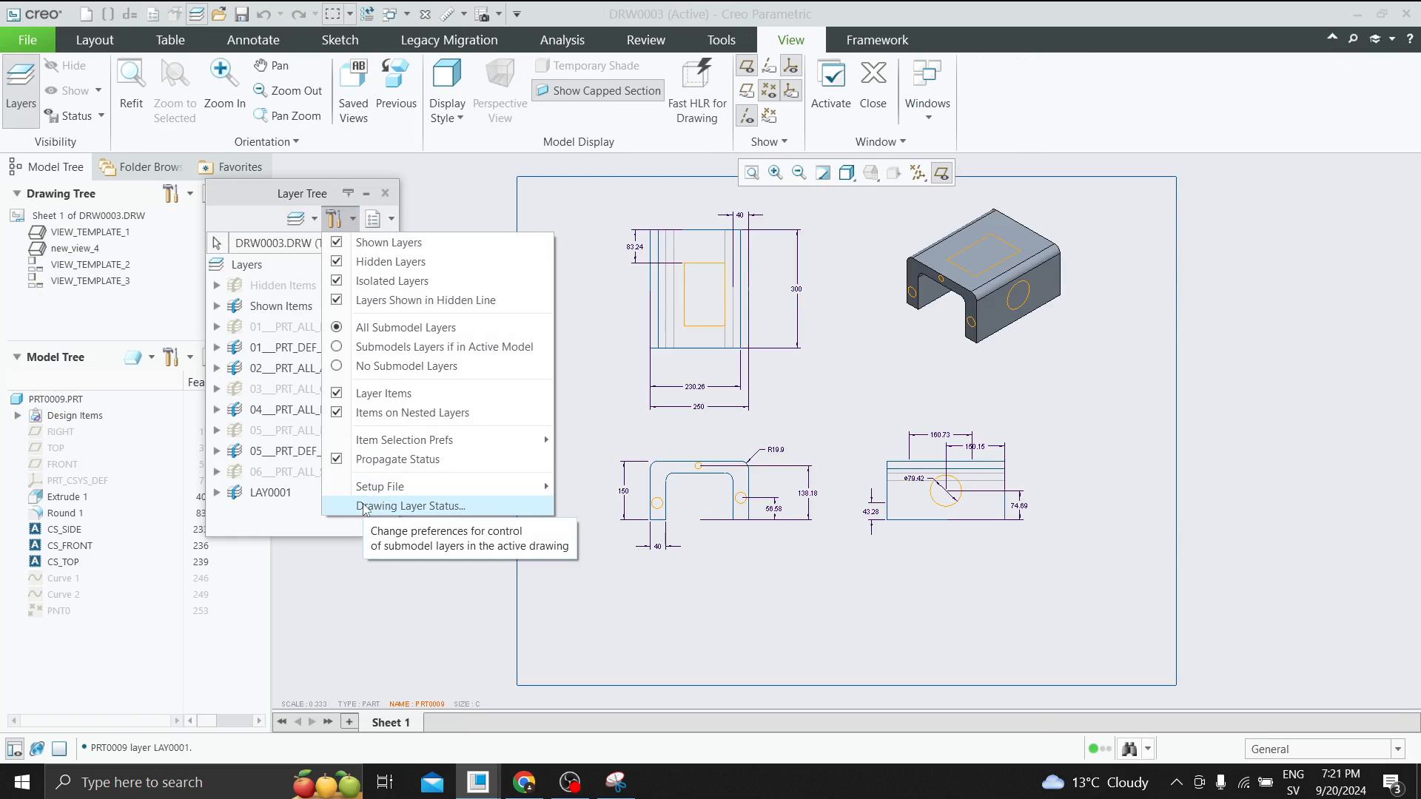
left_click(438, 508)
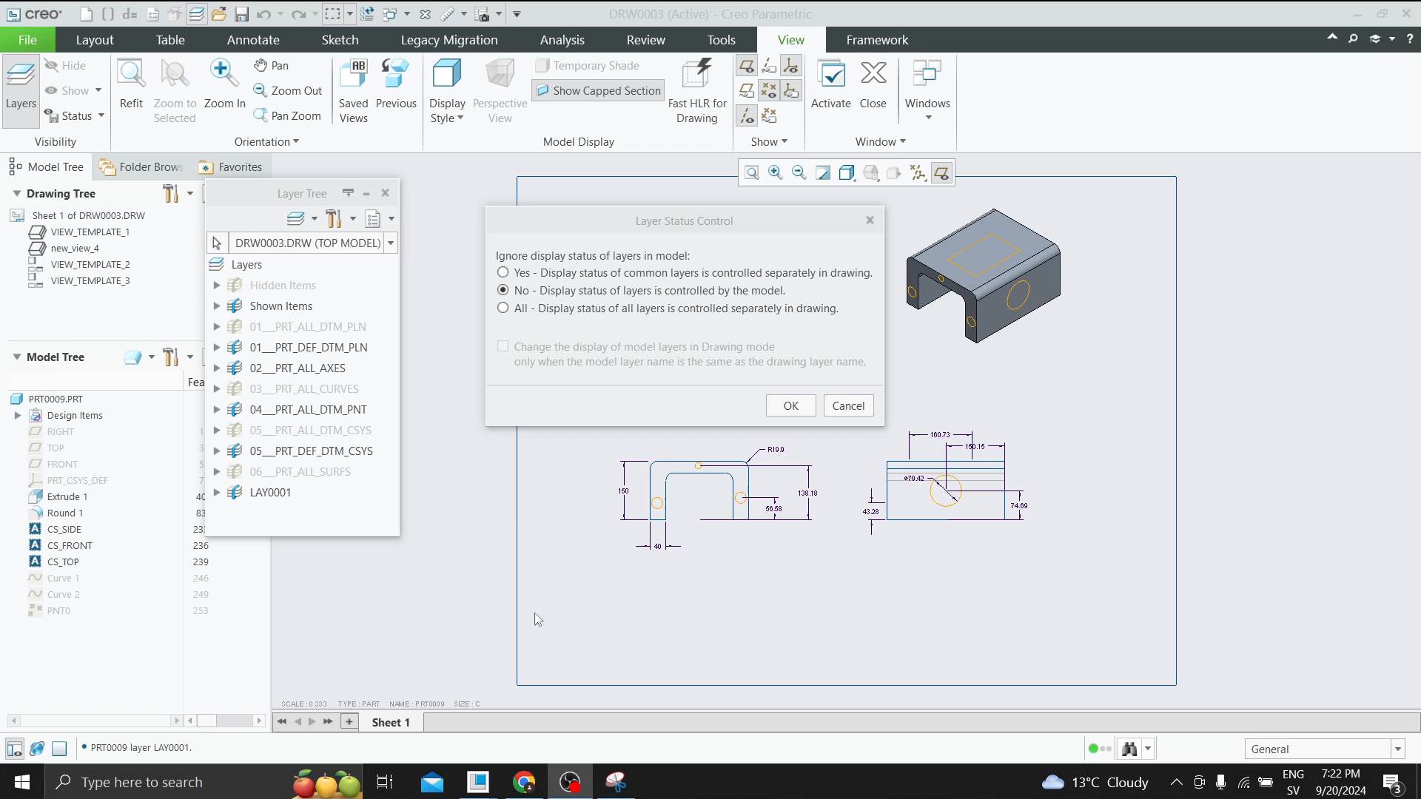
left_click(503, 273)
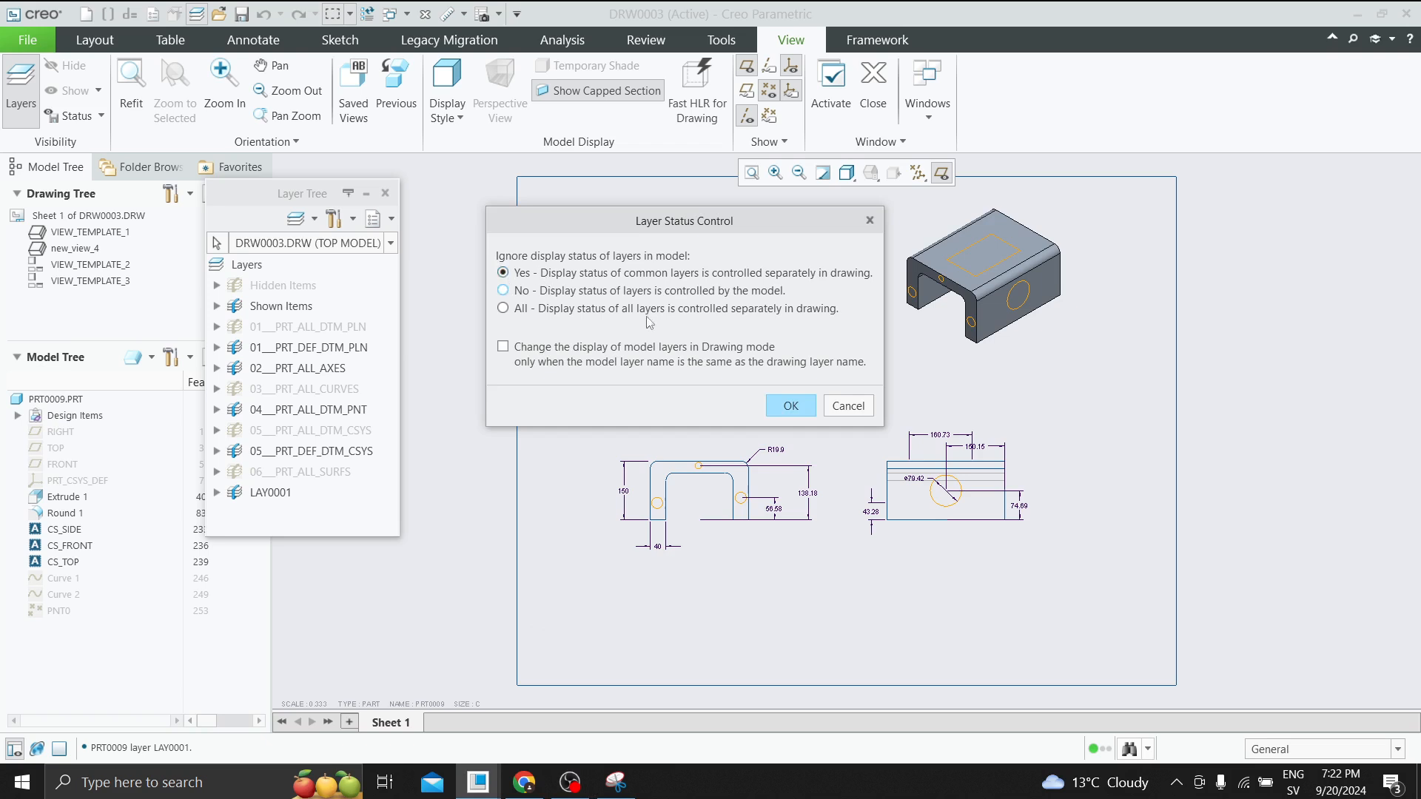
left_click(786, 406)
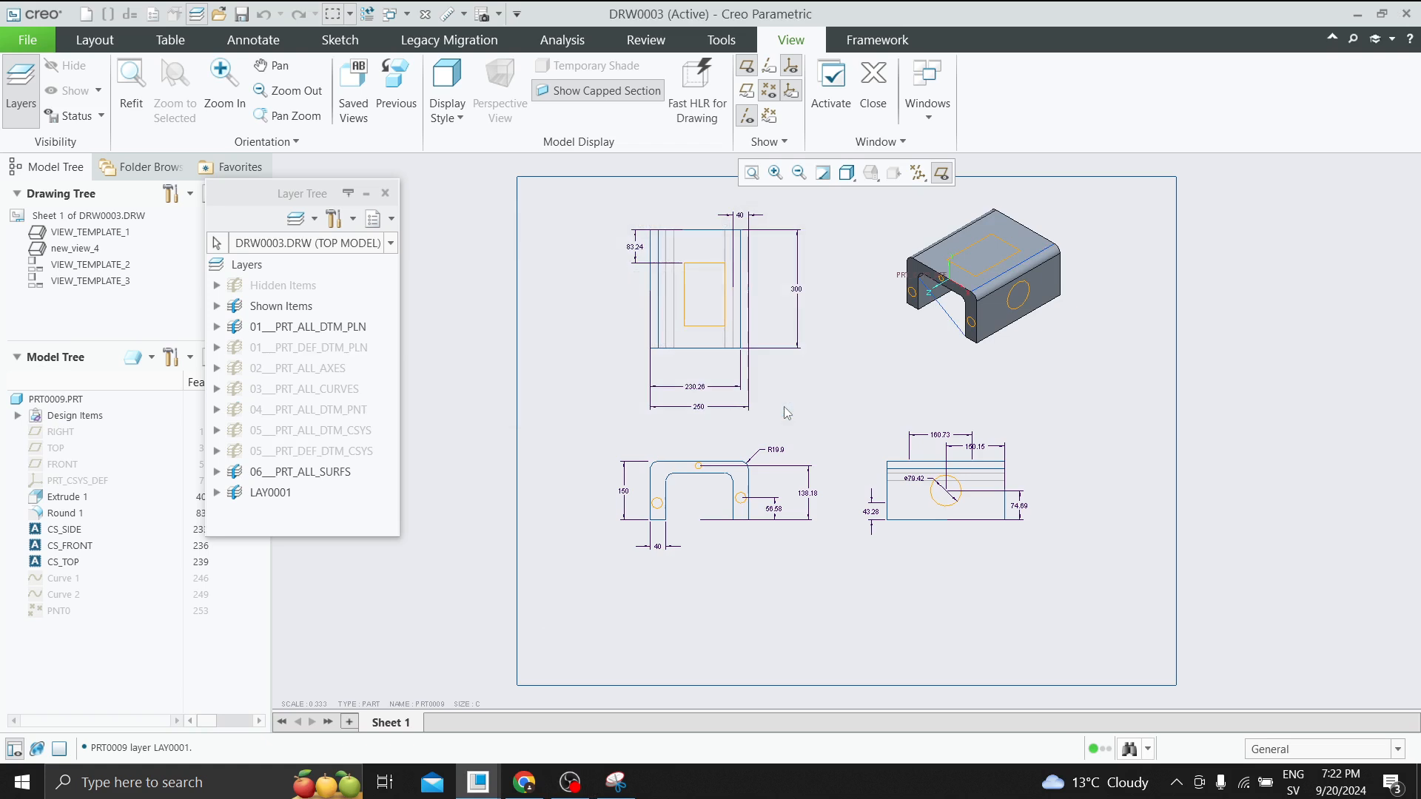
Hide all layers in drawing DRW0003 and switch to part PRT0009 to compare its layer status.
right_click(247, 266)
left_click(314, 339)
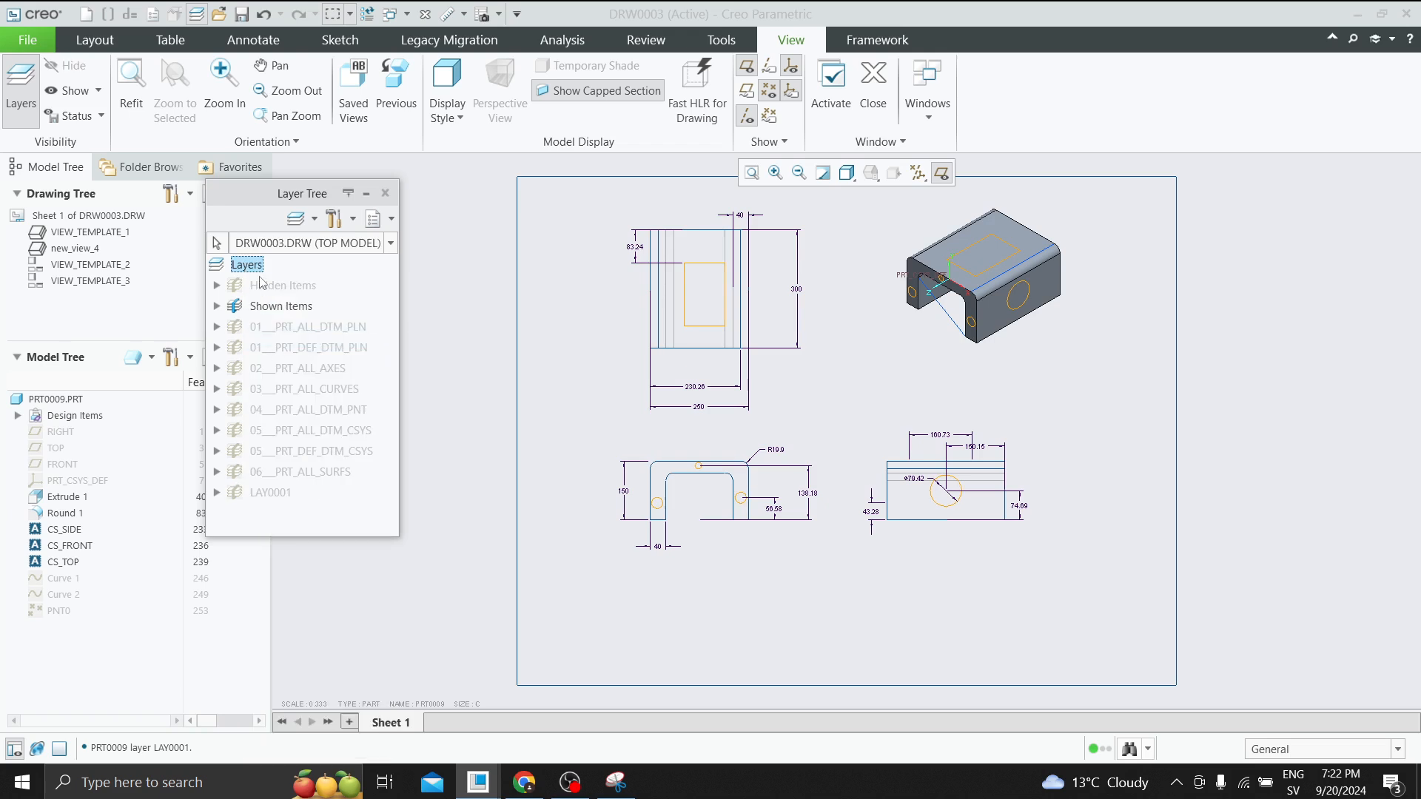
left_click(478, 782)
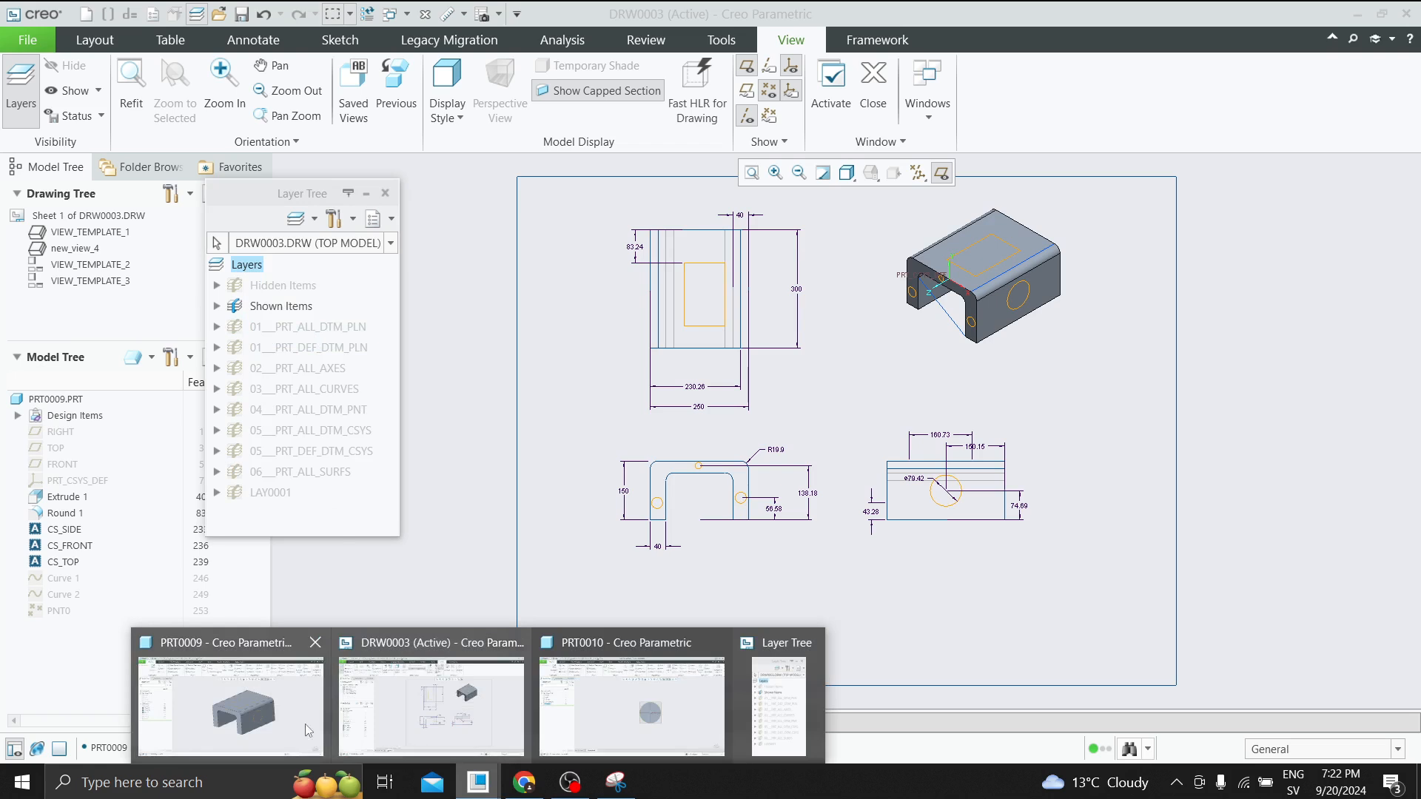
left_click(307, 725)
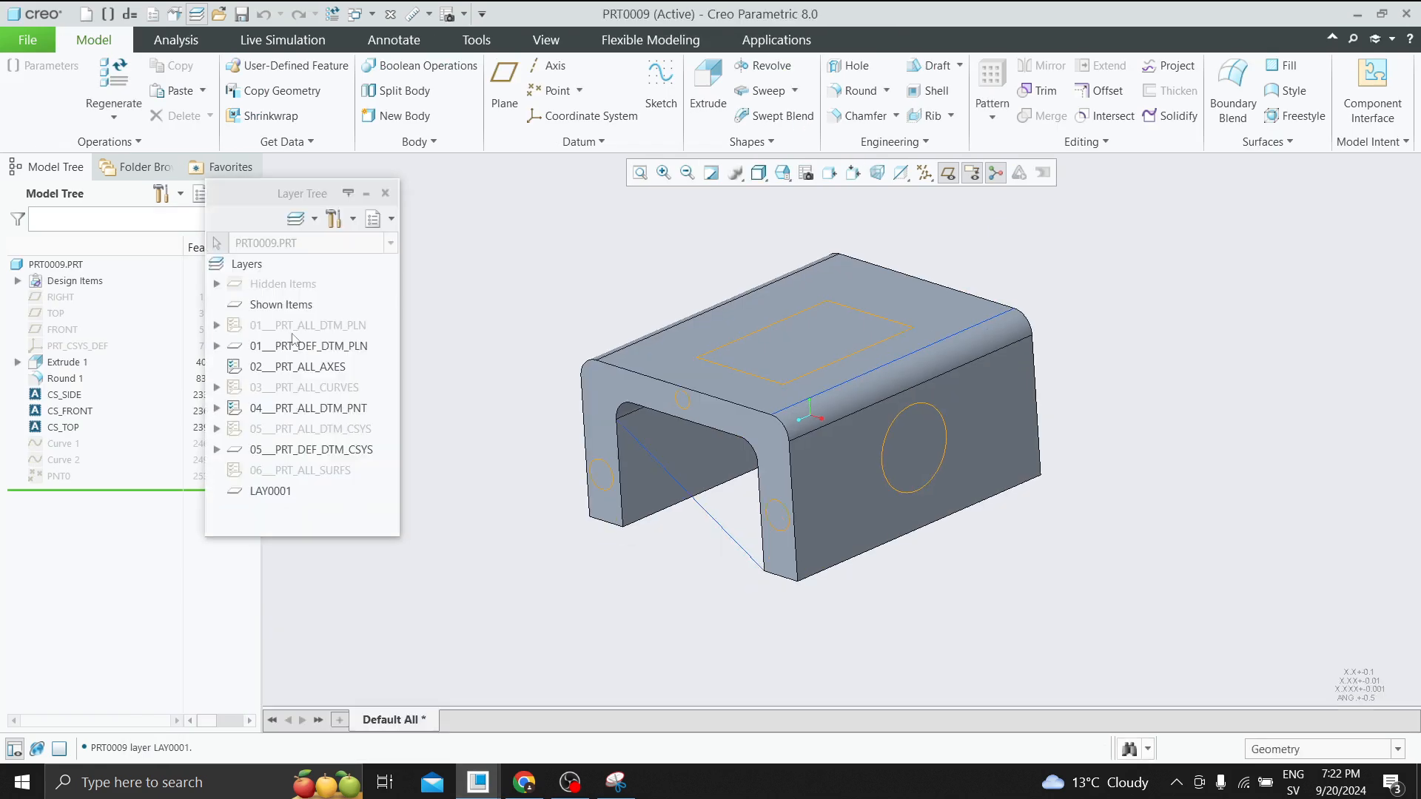
Show all layers in part PRT0009 and return to drawing DRW0003 to compare its layers.
right_click(259, 267)
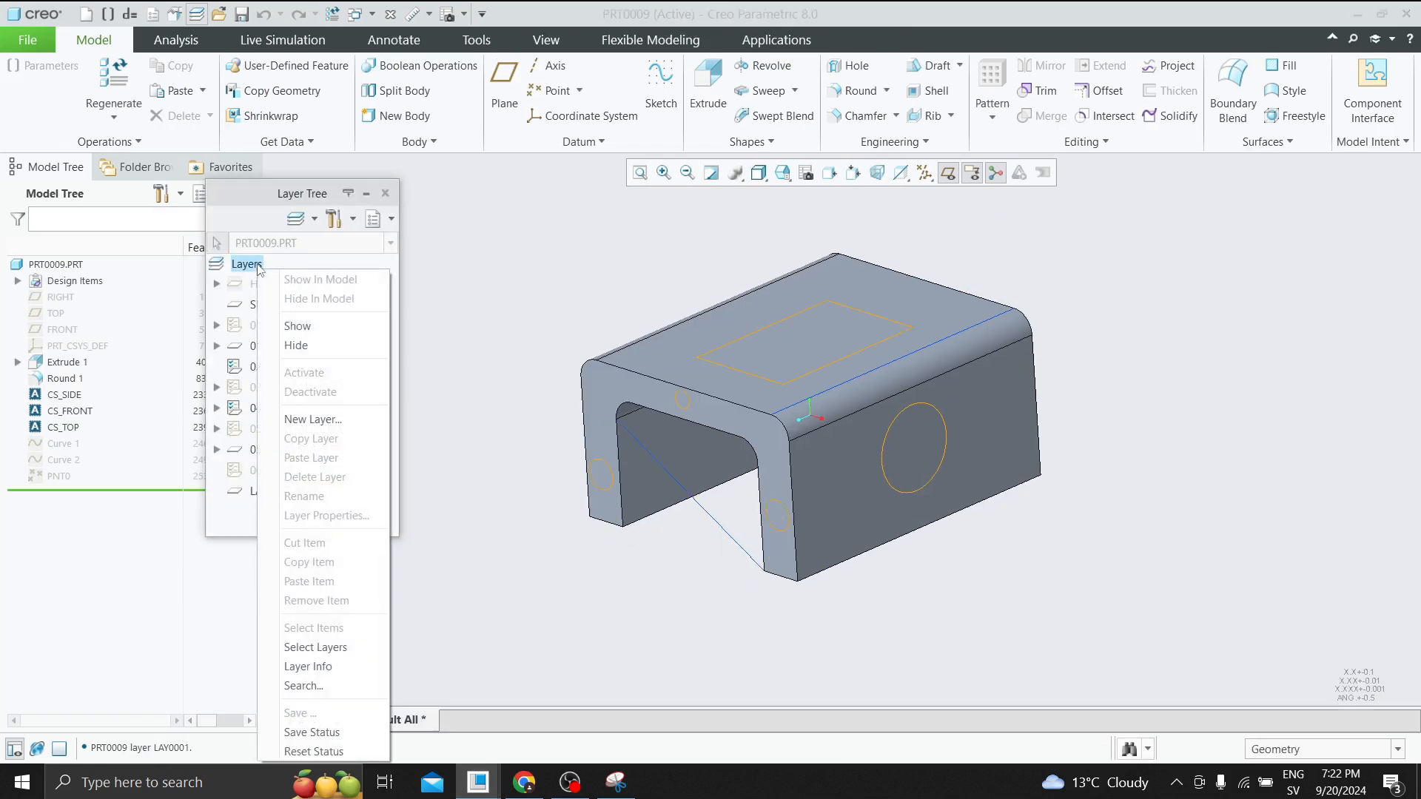
left_click(290, 325)
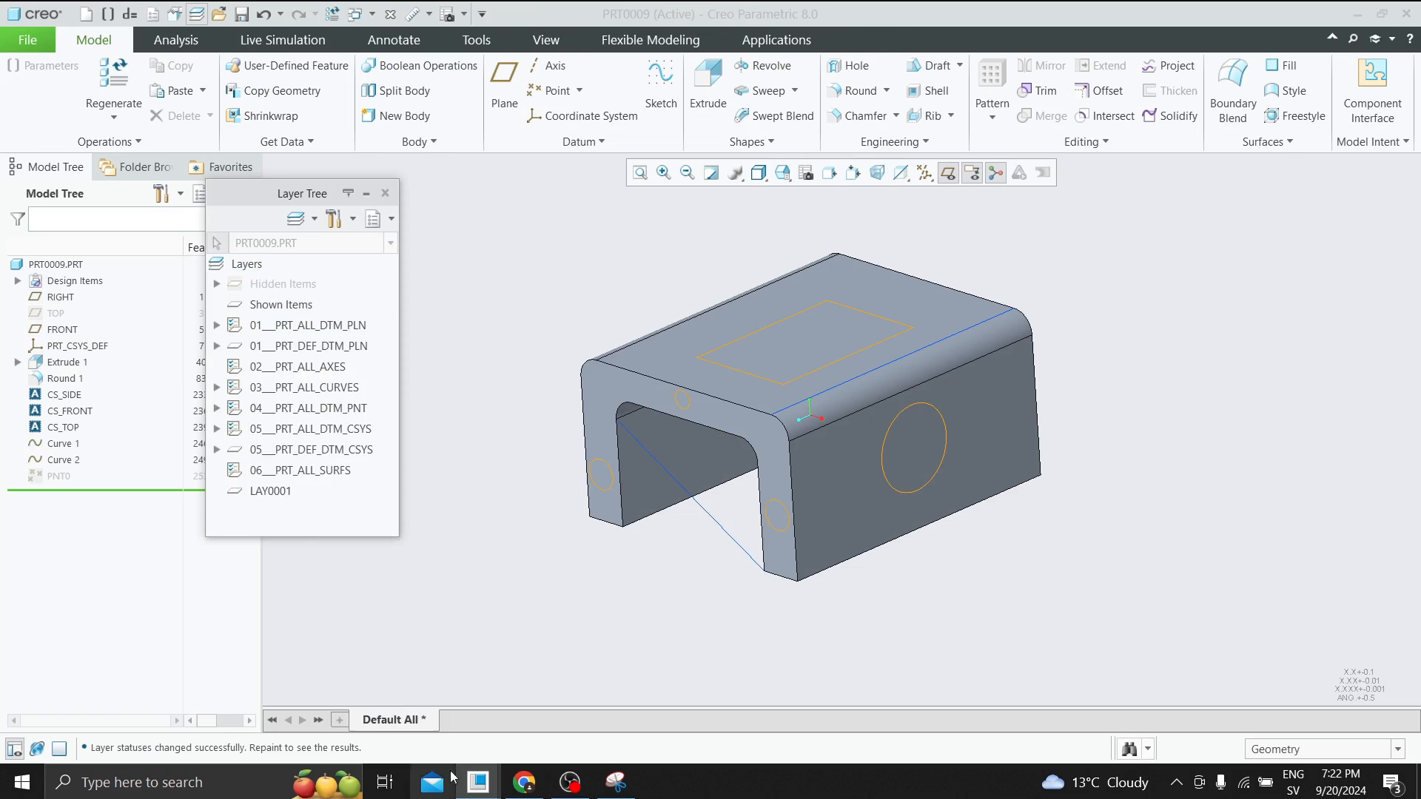
mouse_move(478, 783)
left_click(375, 665)
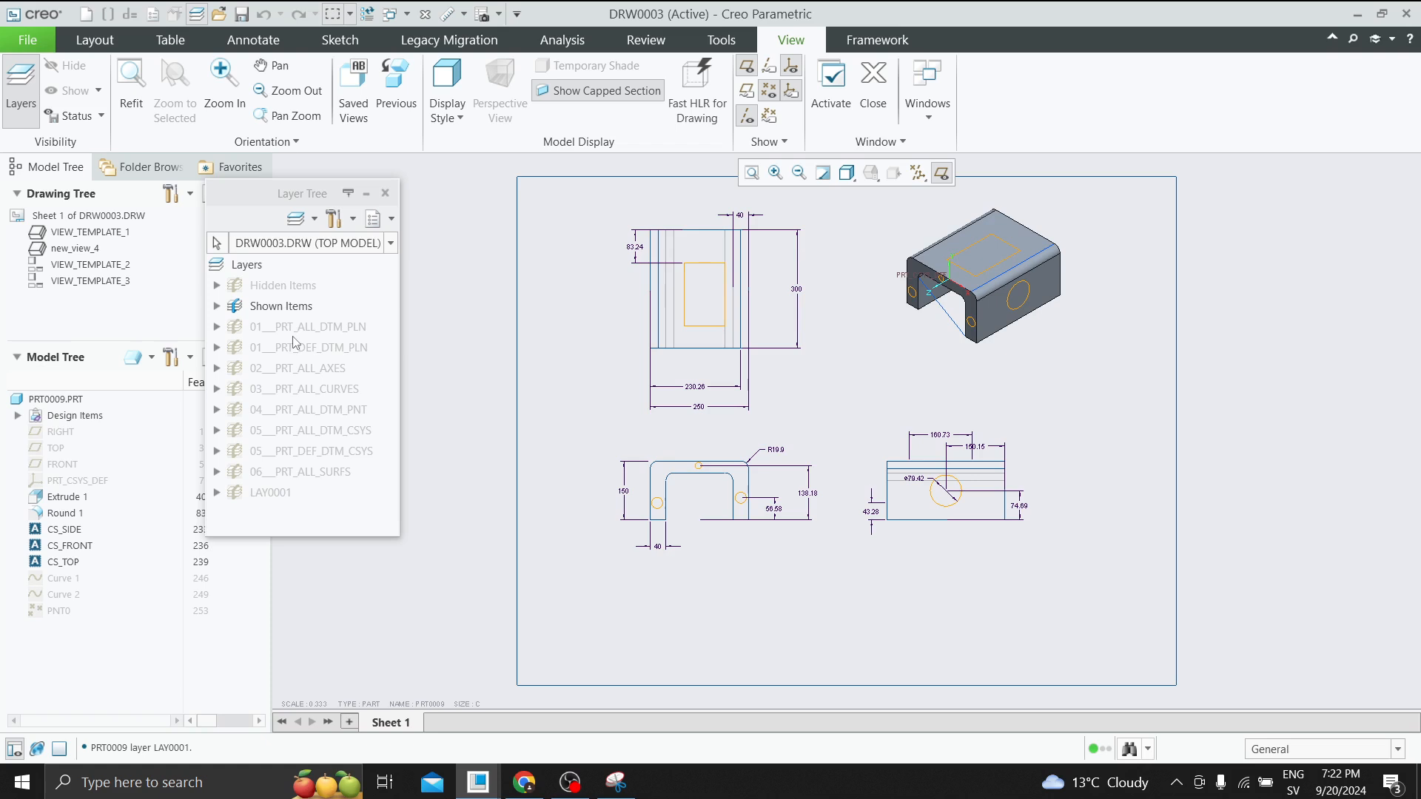
Review which objects can be chosen as the active layer object in drawing DRW0003.
left_click(392, 243)
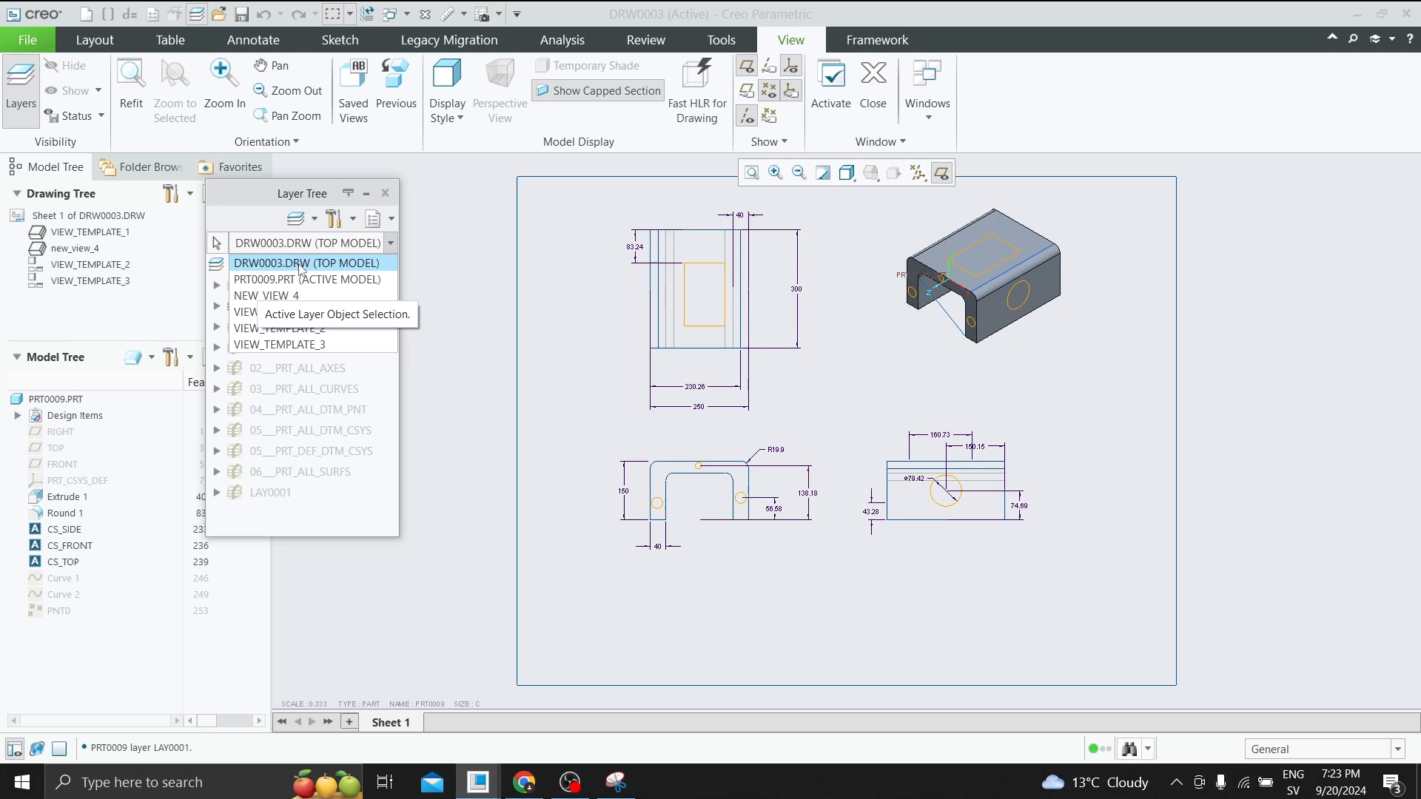
left_click(456, 219)
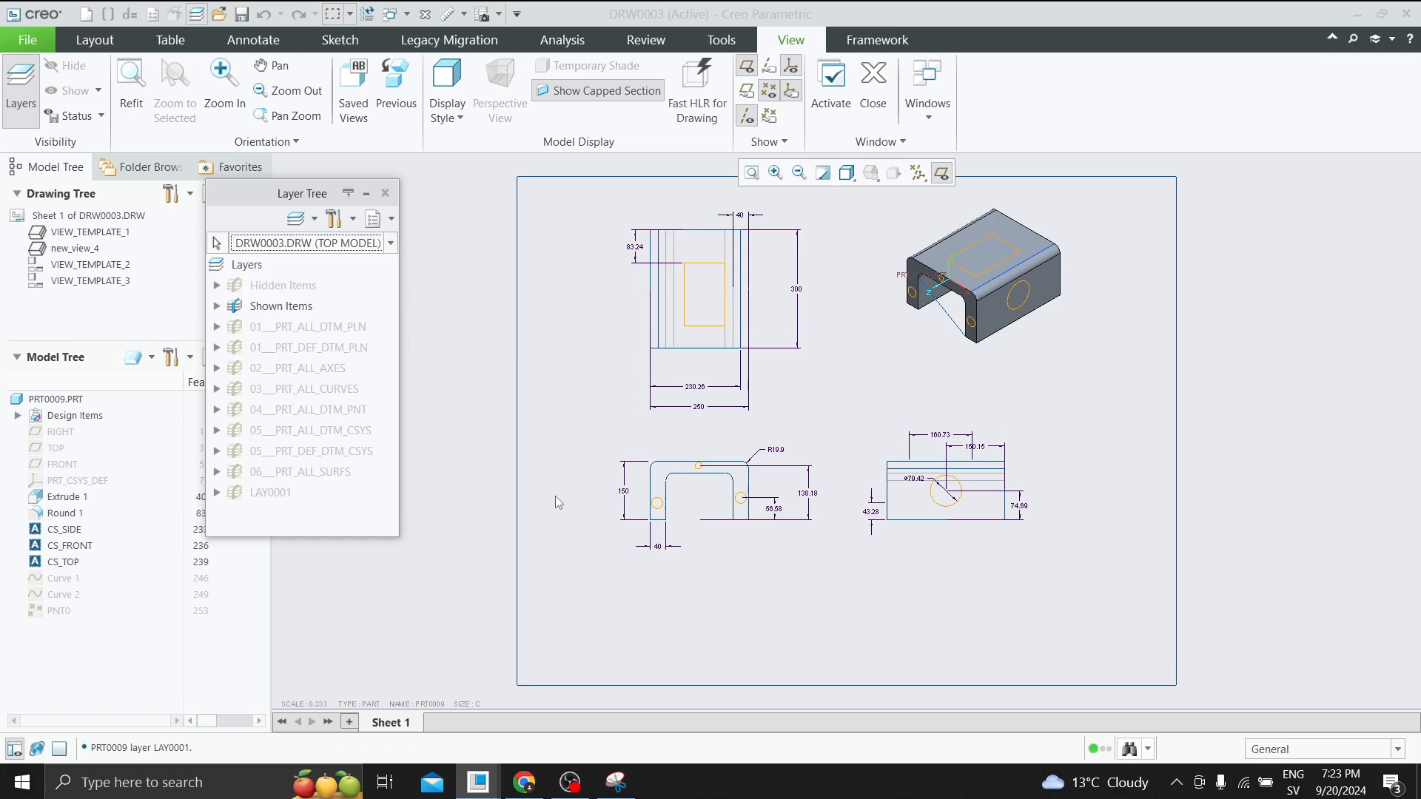
scroll(758, 251, "up", 2)
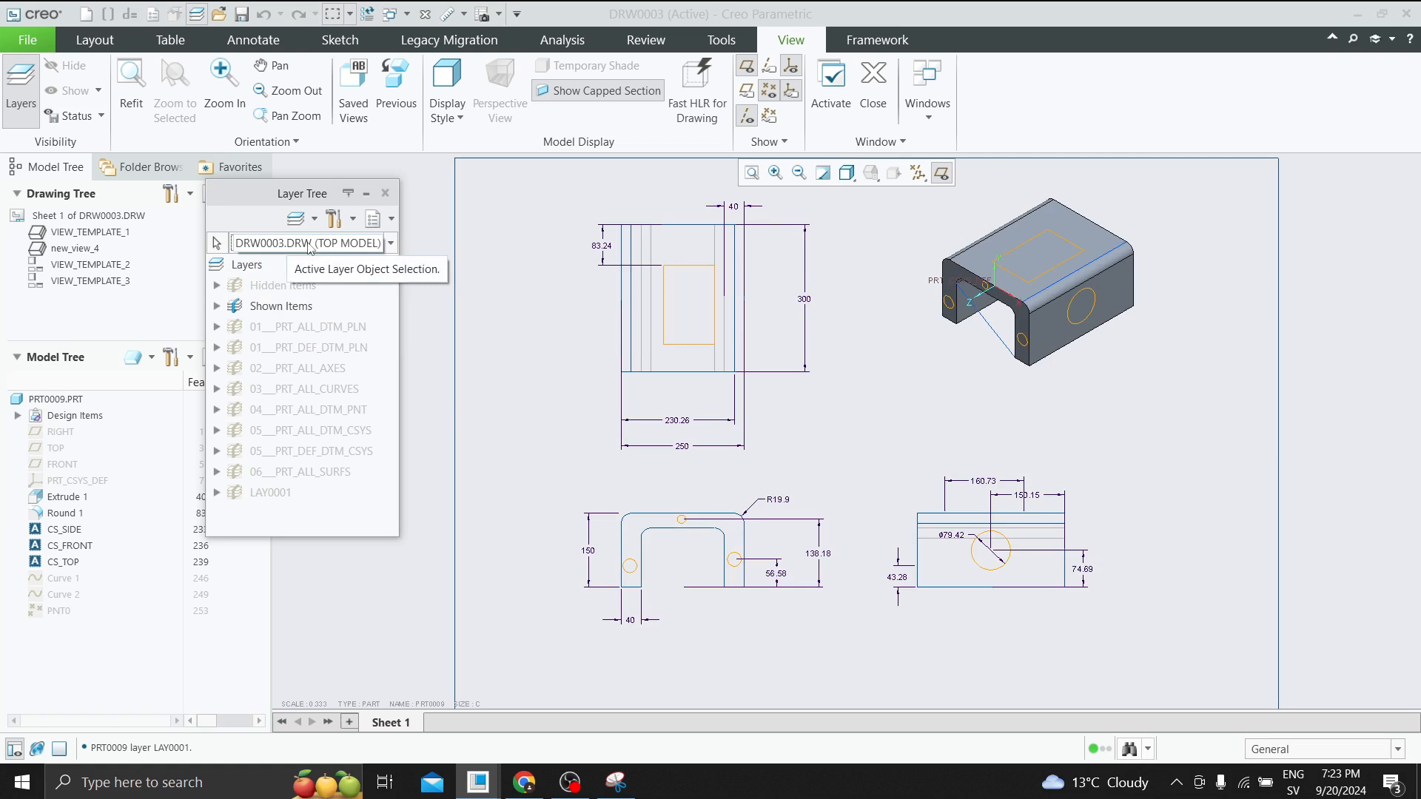
Set the drawing layer status to No, so the model controls layer display, and keep DRW0003.DRW as the active layer object.
left_click(352, 224)
left_click(432, 506)
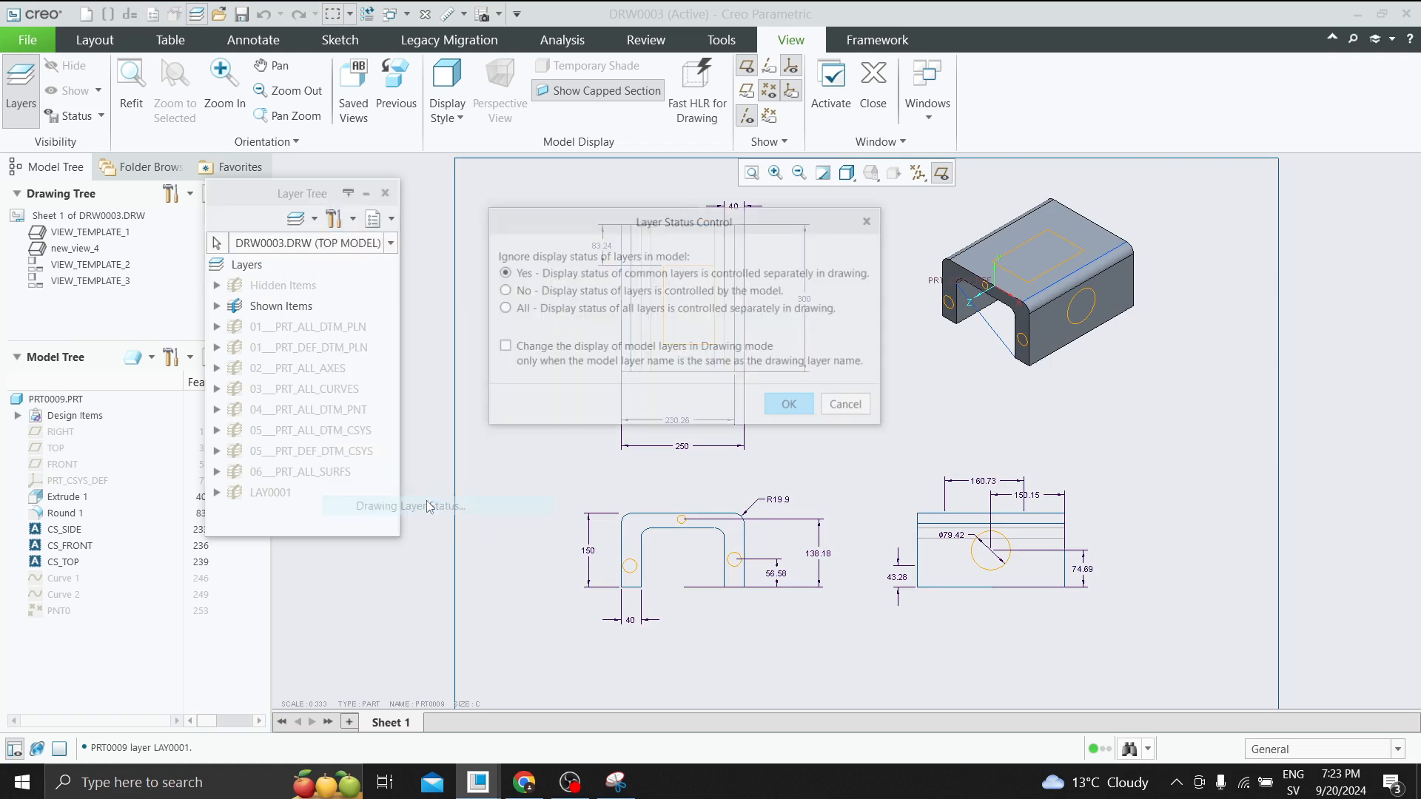
left_click(502, 290)
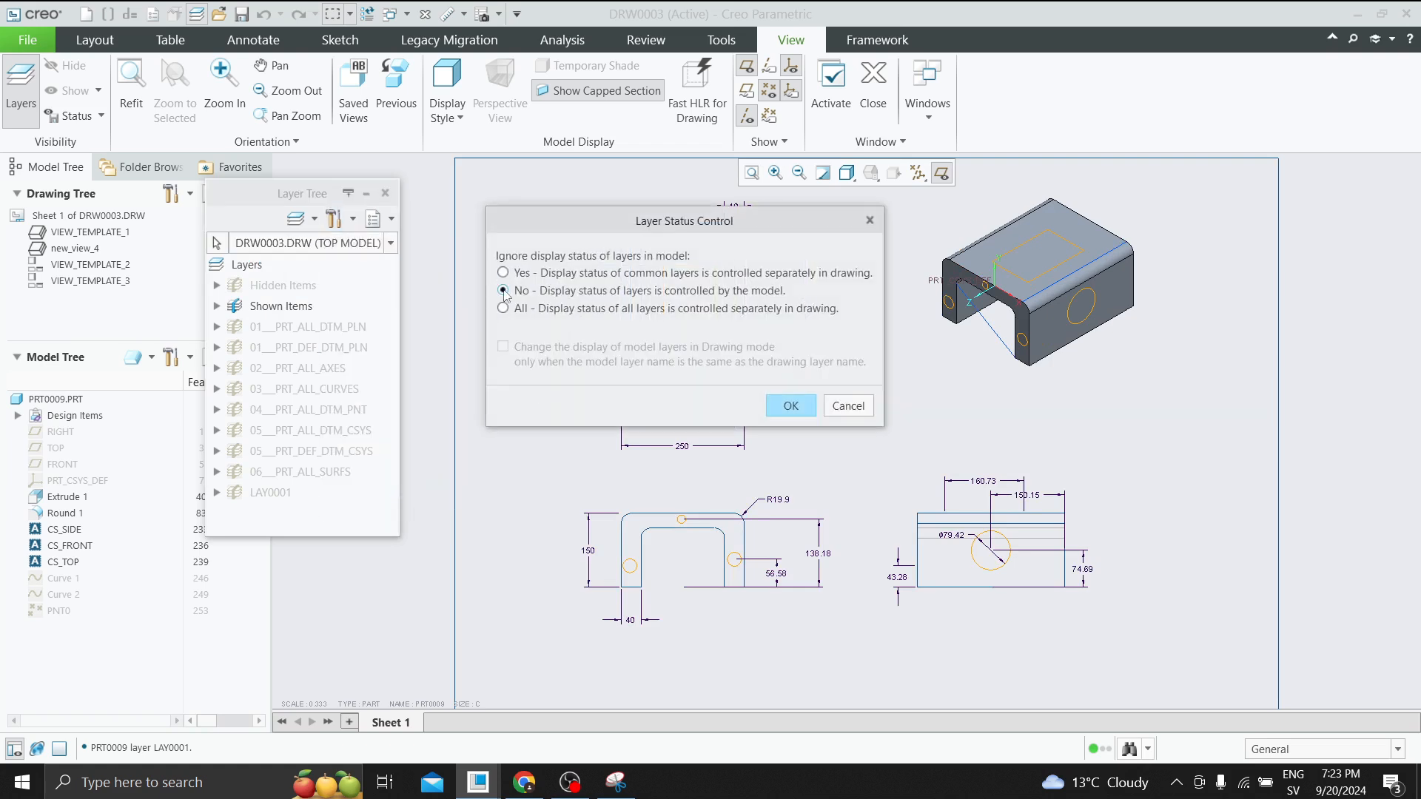
left_click(789, 405)
left_click(341, 244)
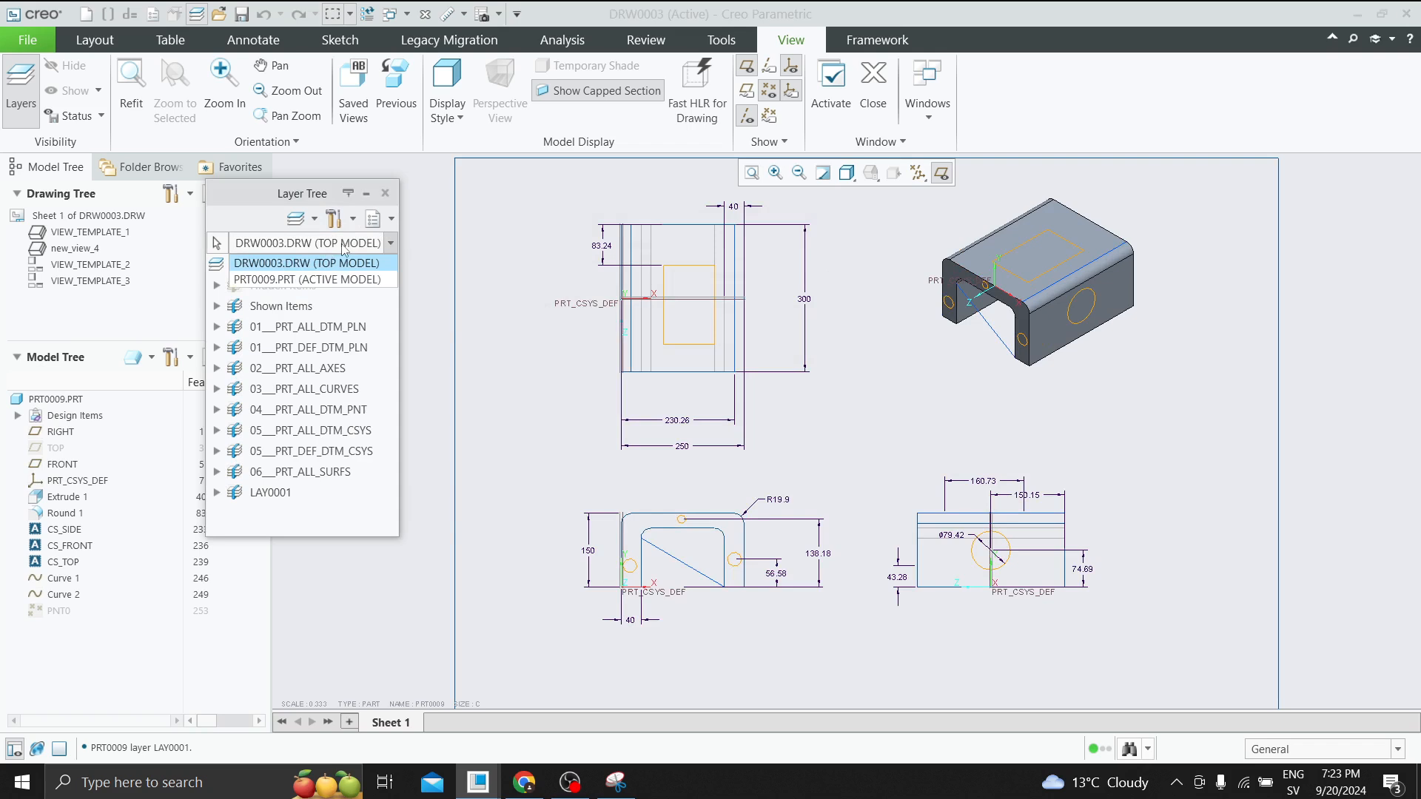
left_click(302, 265)
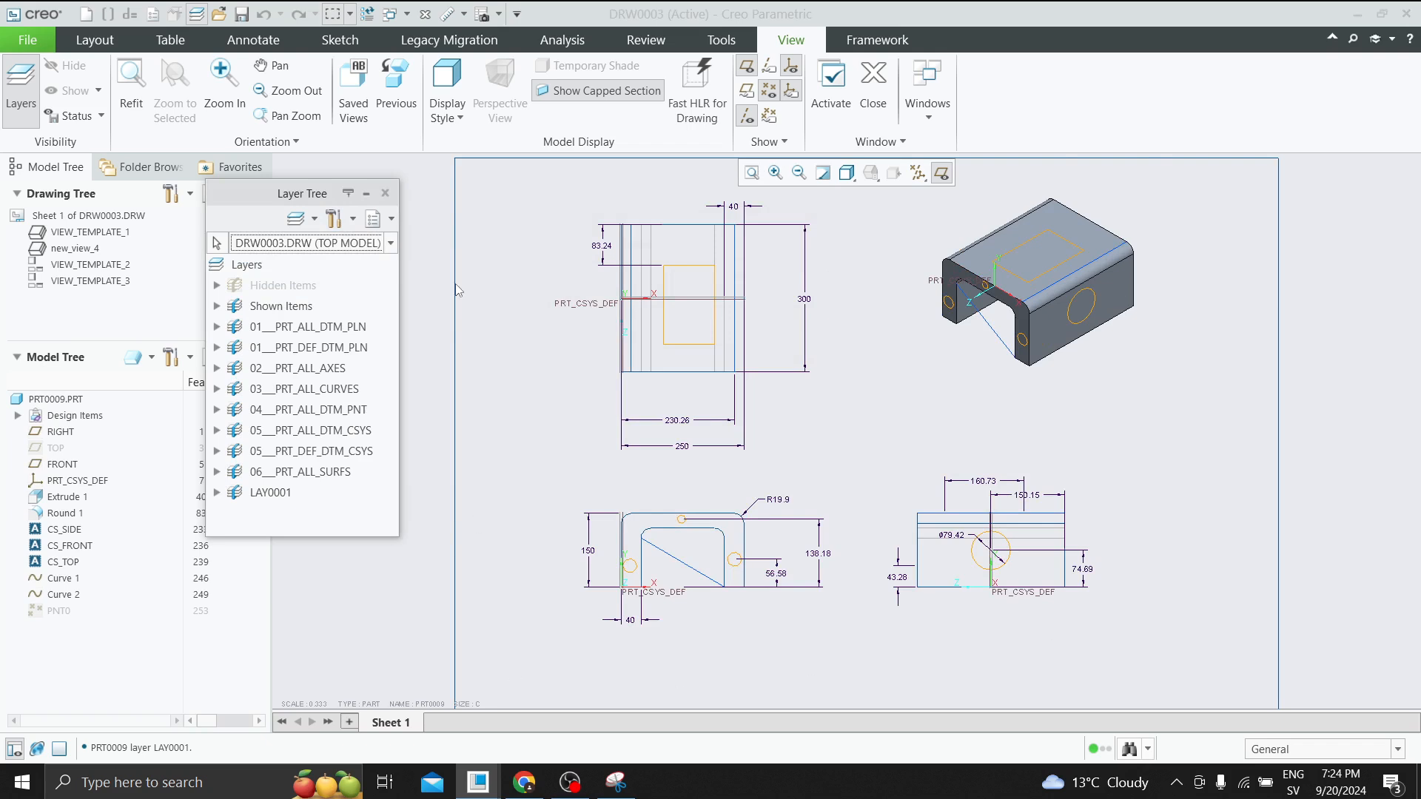
Hide the layers 01___PRT_ALL_DTM_PLN and 03___PRT_ALL_CURVES from within the drawing.
left_click(323, 336)
right_click(324, 337)
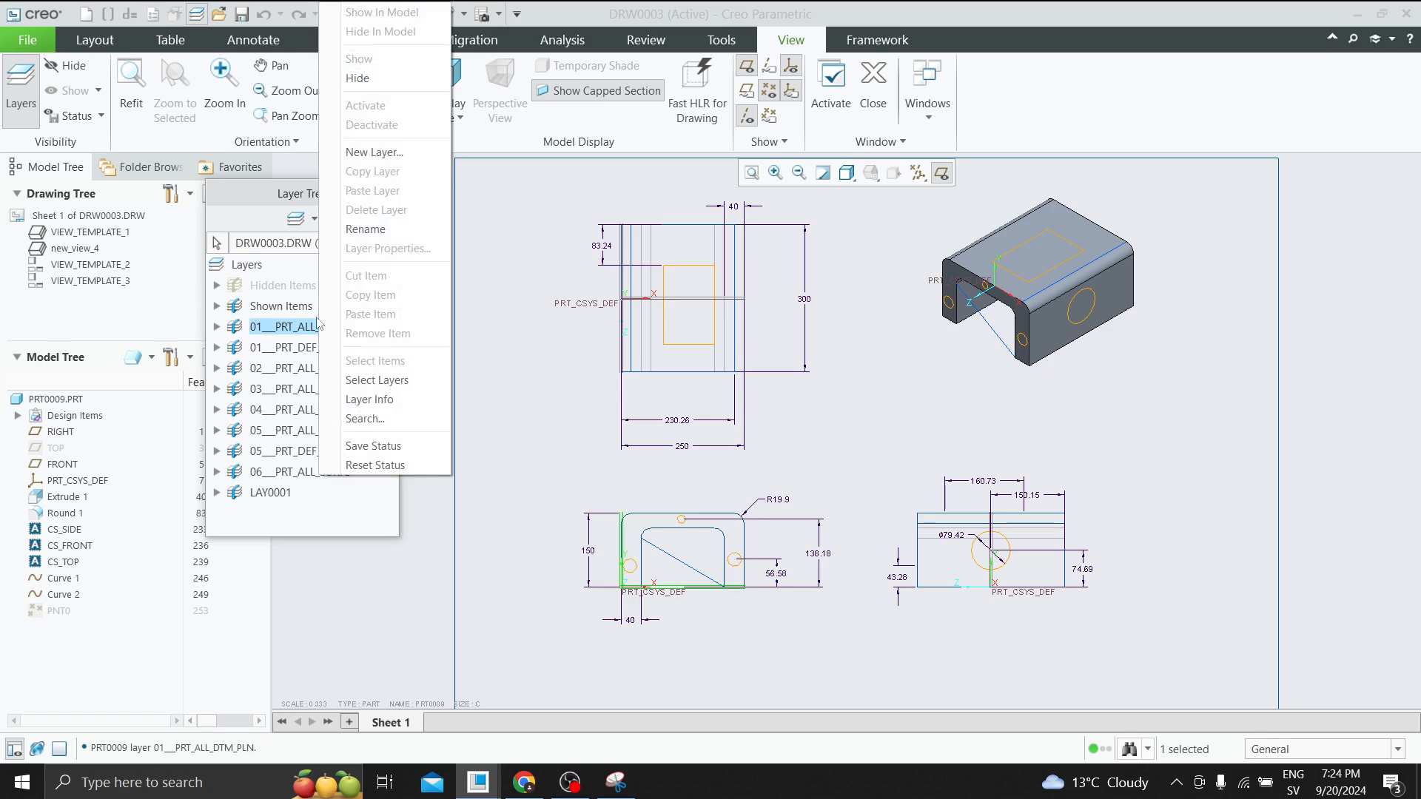
left_click(362, 84)
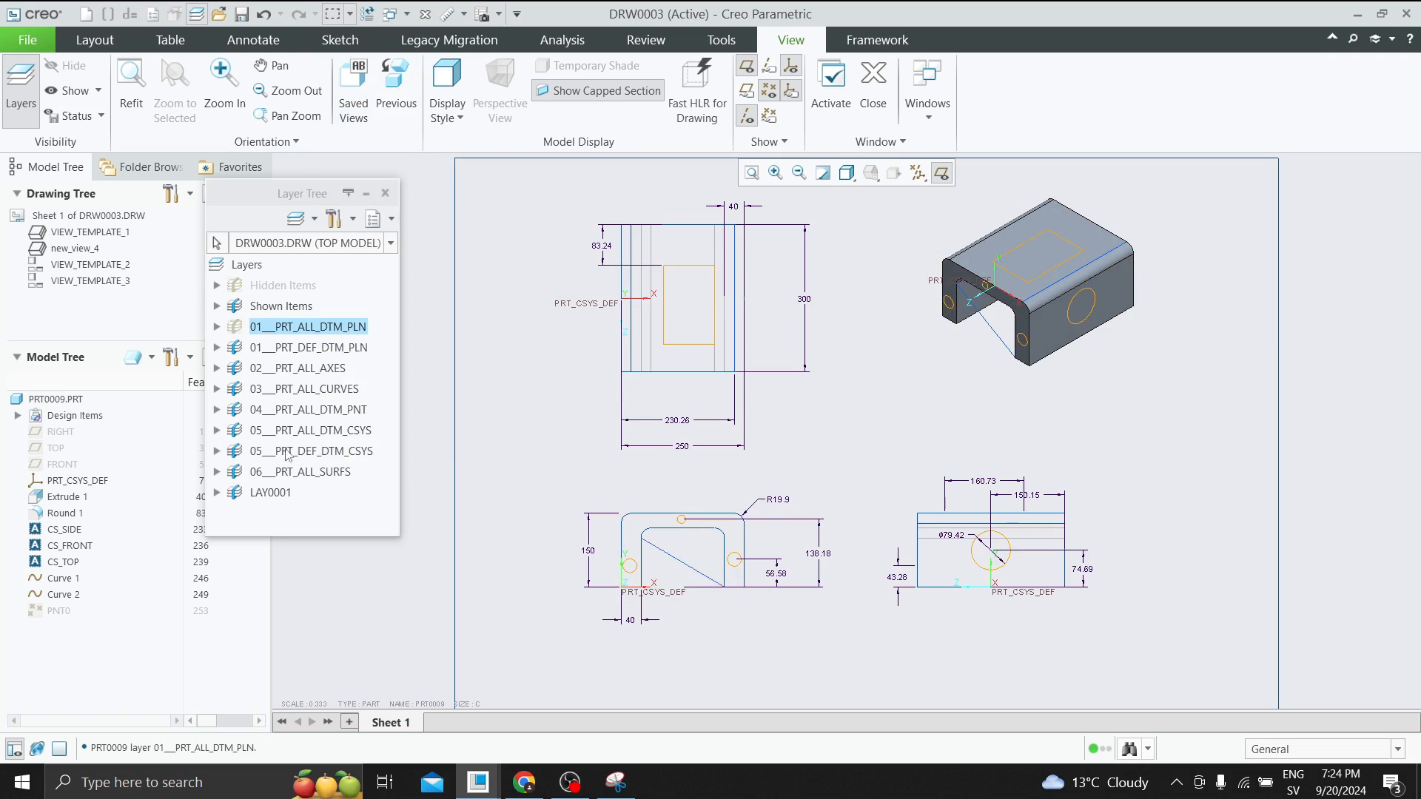
right_click(314, 393)
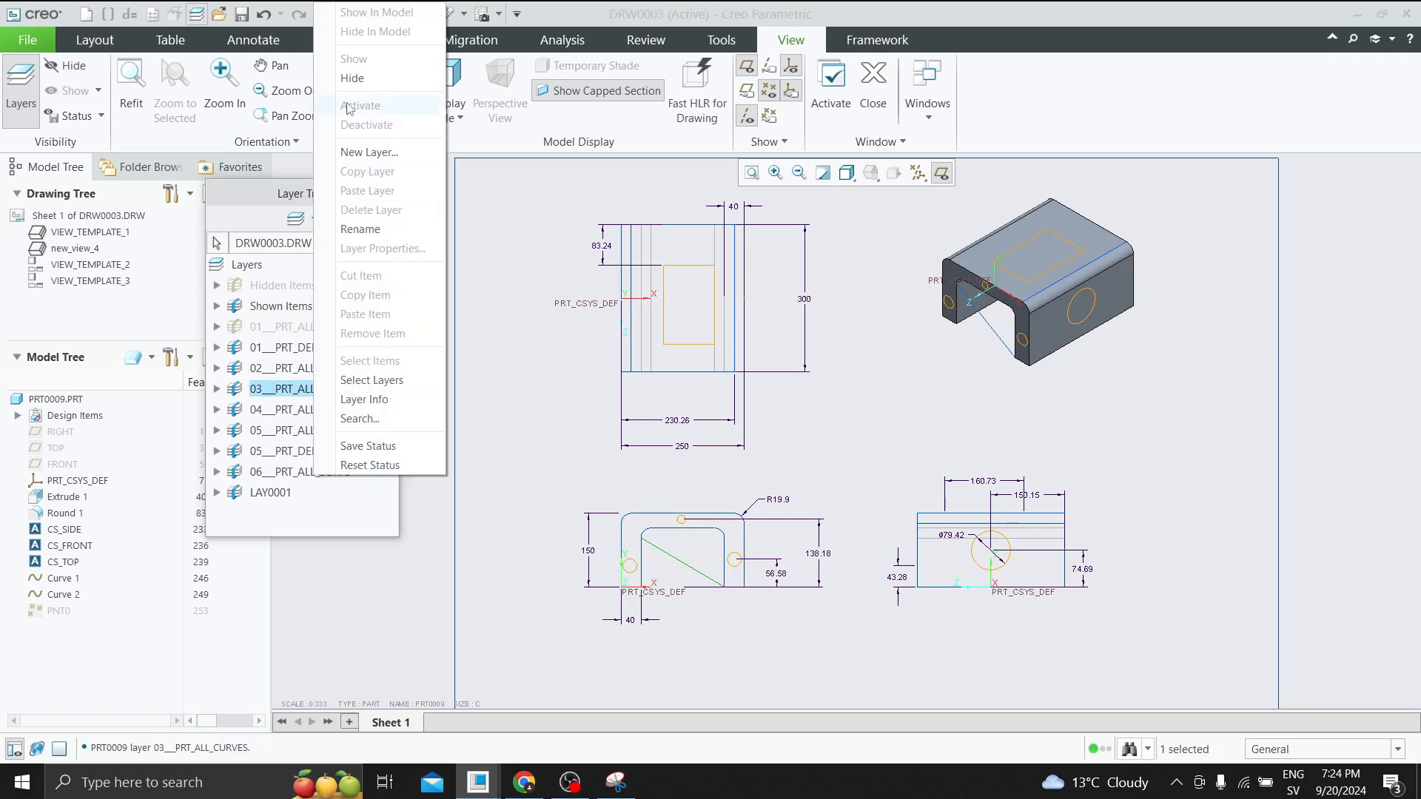
left_click(353, 78)
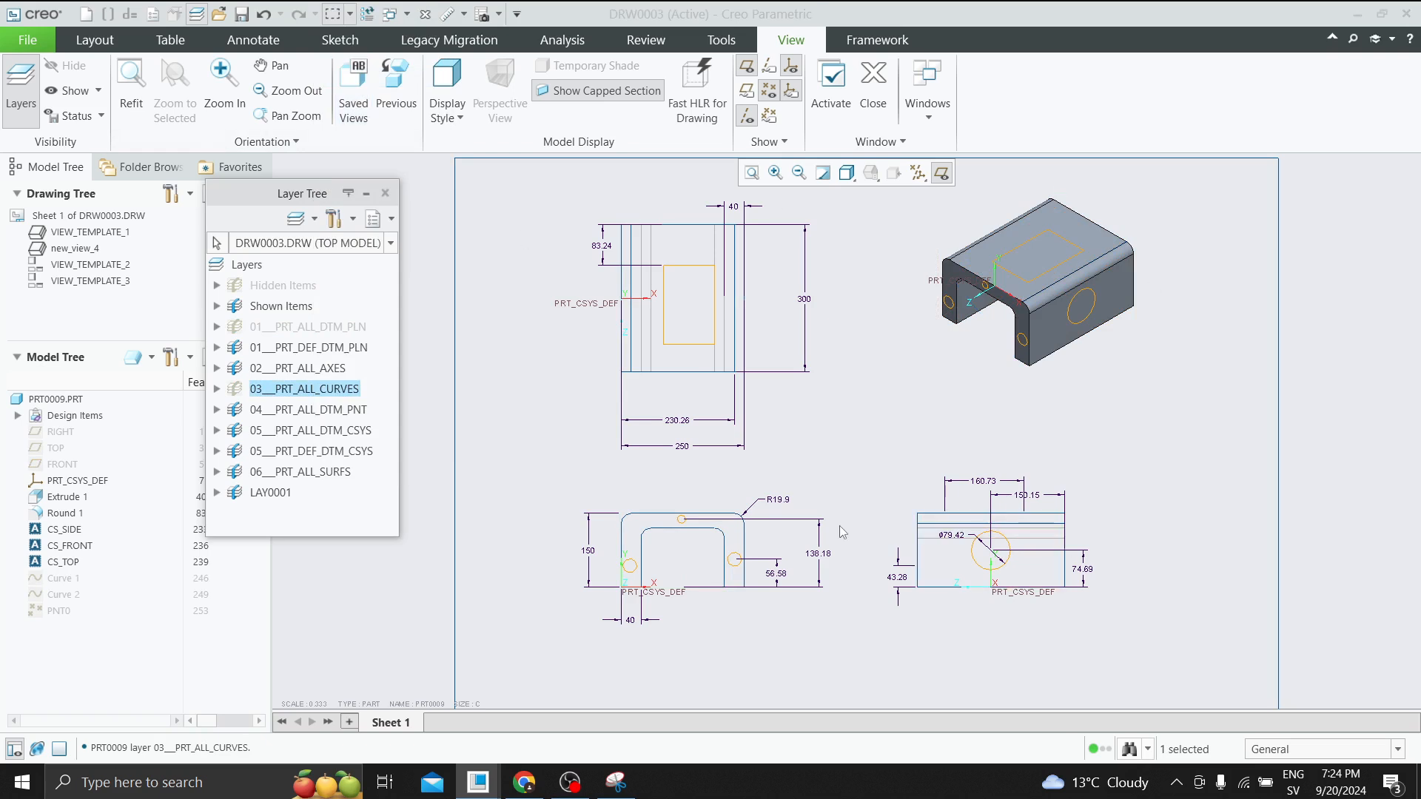
Check the status of the two hidden layers in part PRT0009 and return to drawing DRW0003.
left_click(457, 777)
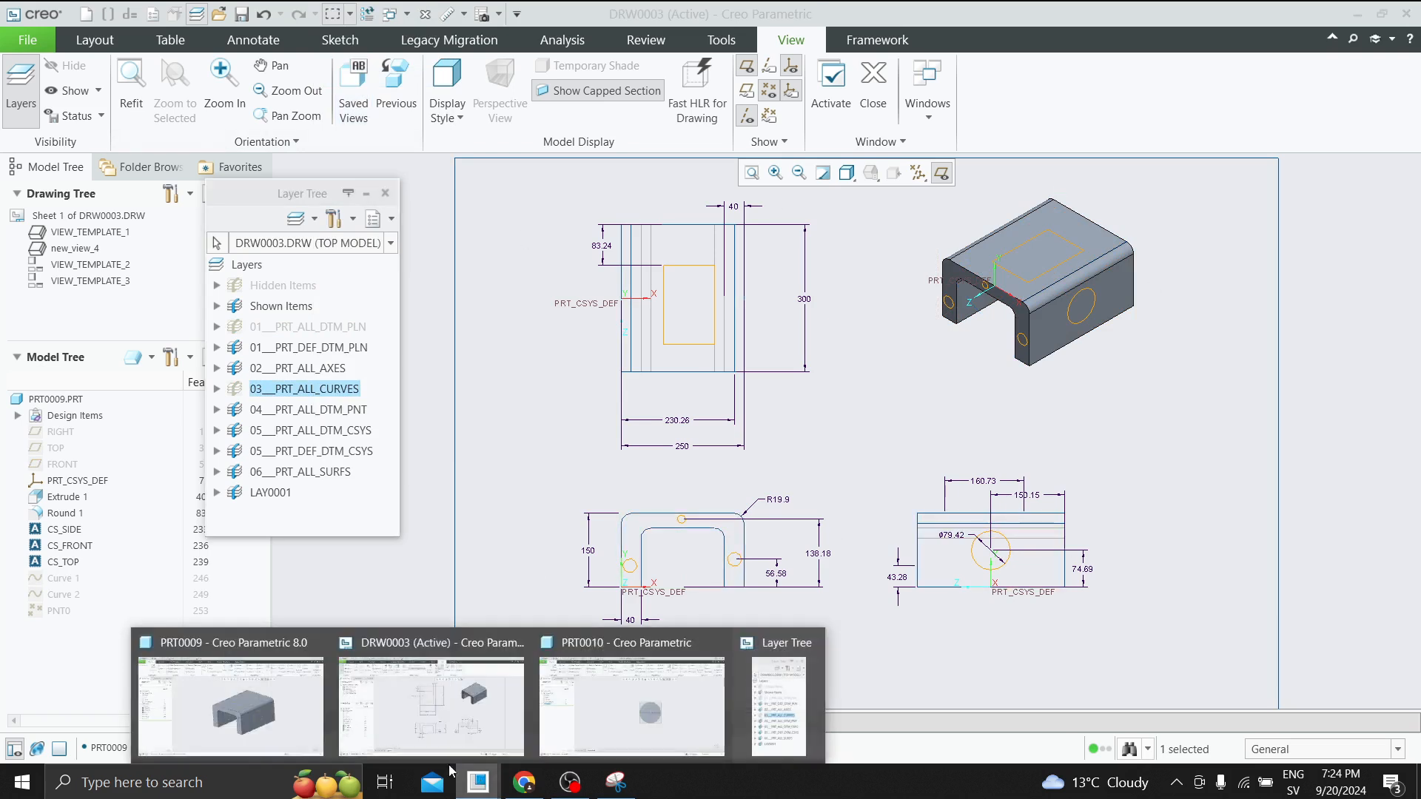
left_click(231, 699)
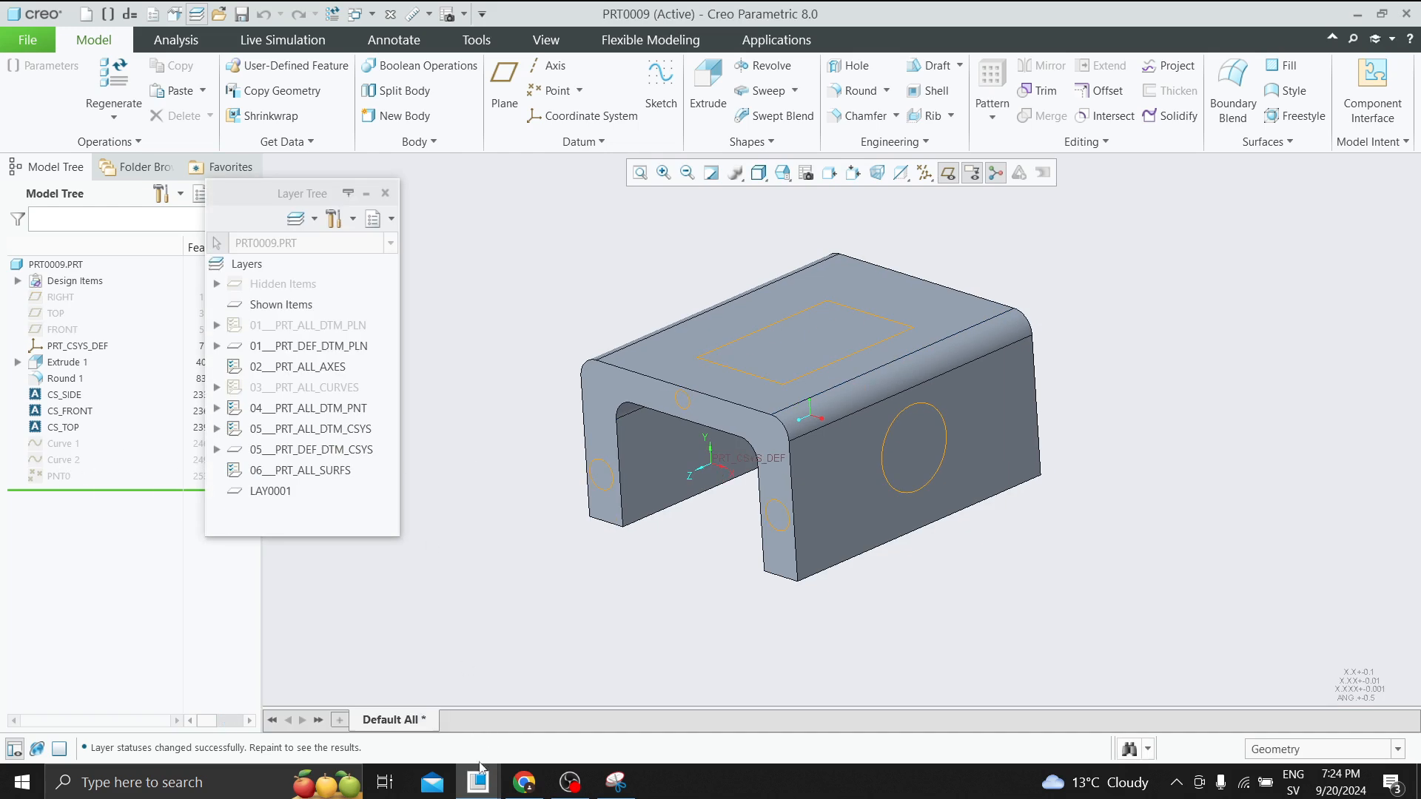
mouse_move(479, 777)
left_click(436, 699)
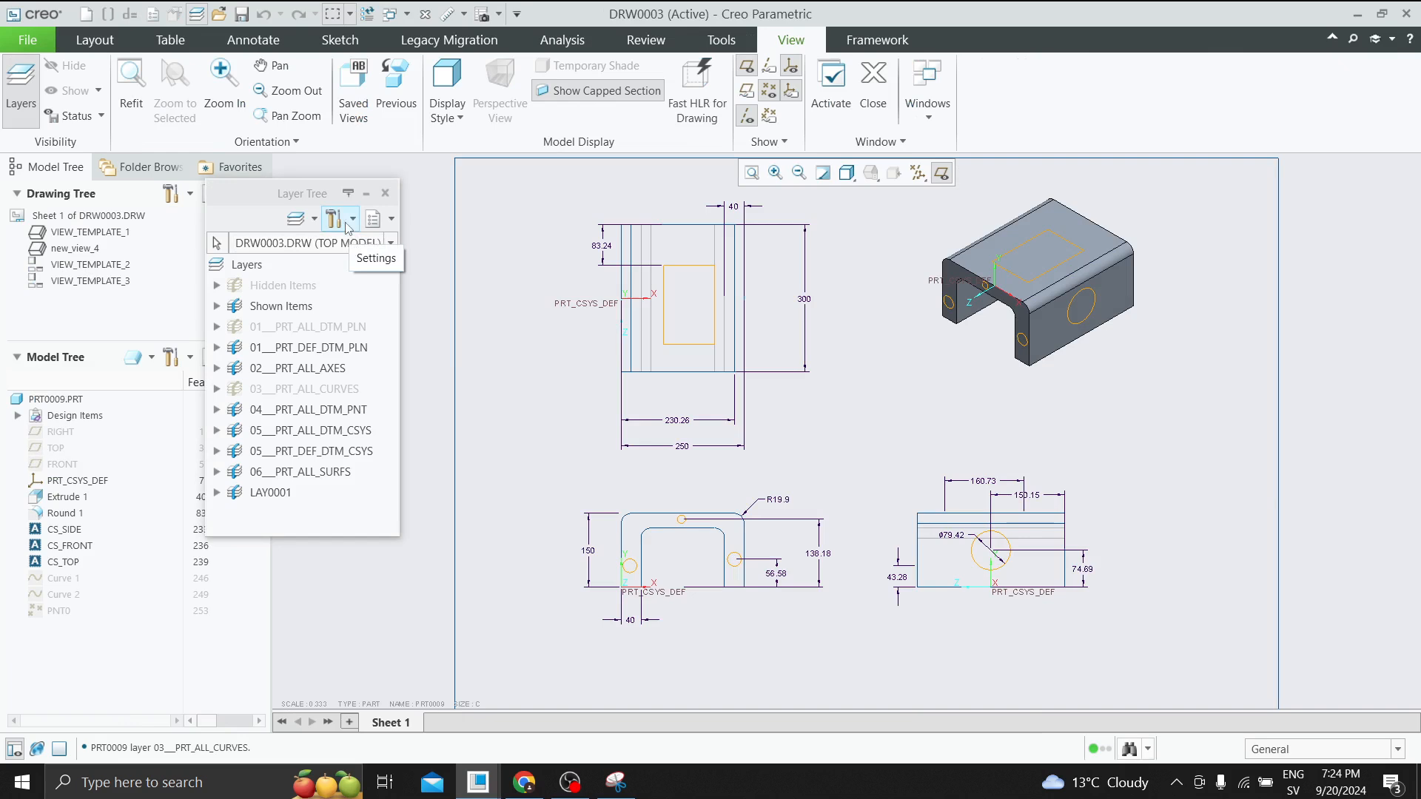
Set the drawing layer status back to Yes for separate control of common layers, and review the selectable active layer objects.
left_click(352, 219)
left_click(444, 509)
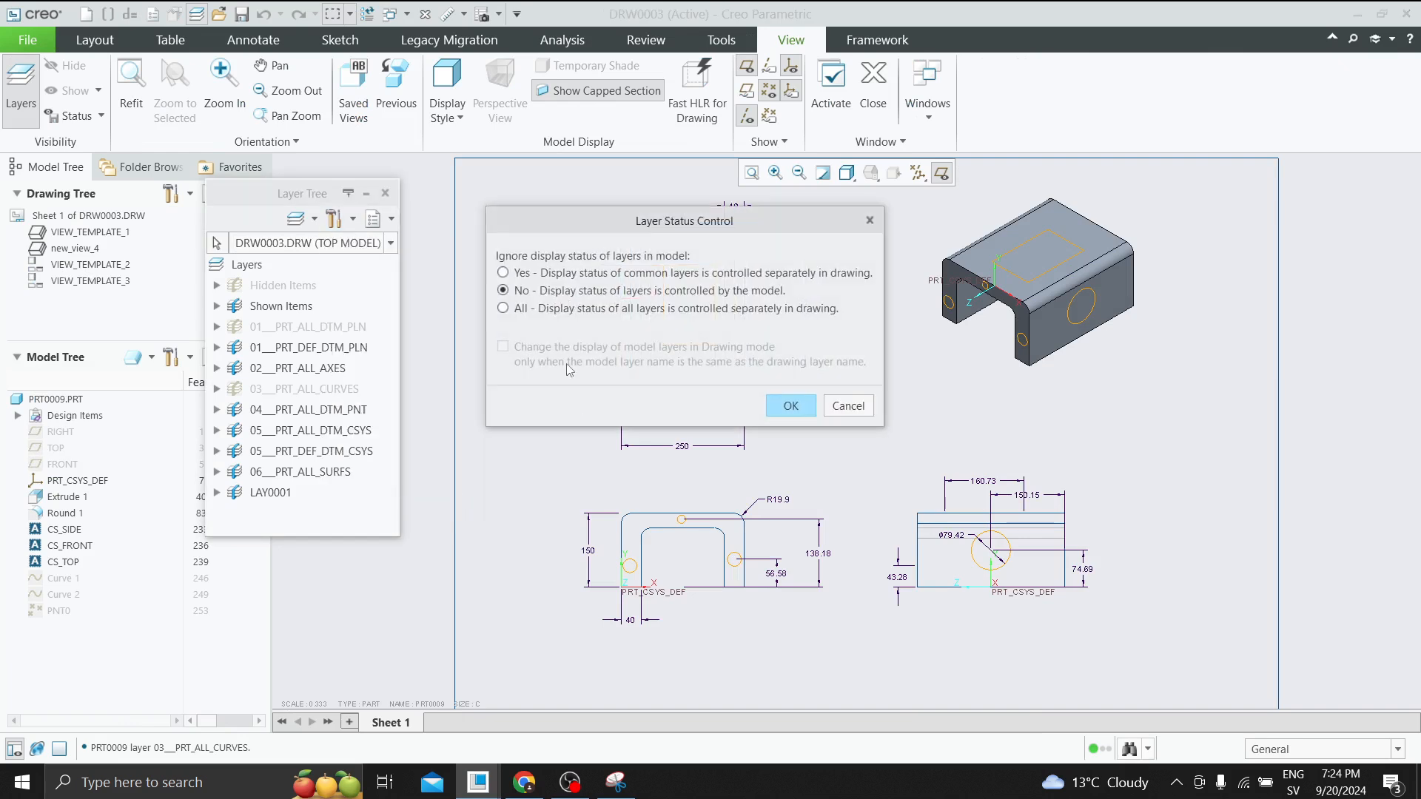
left_click(503, 273)
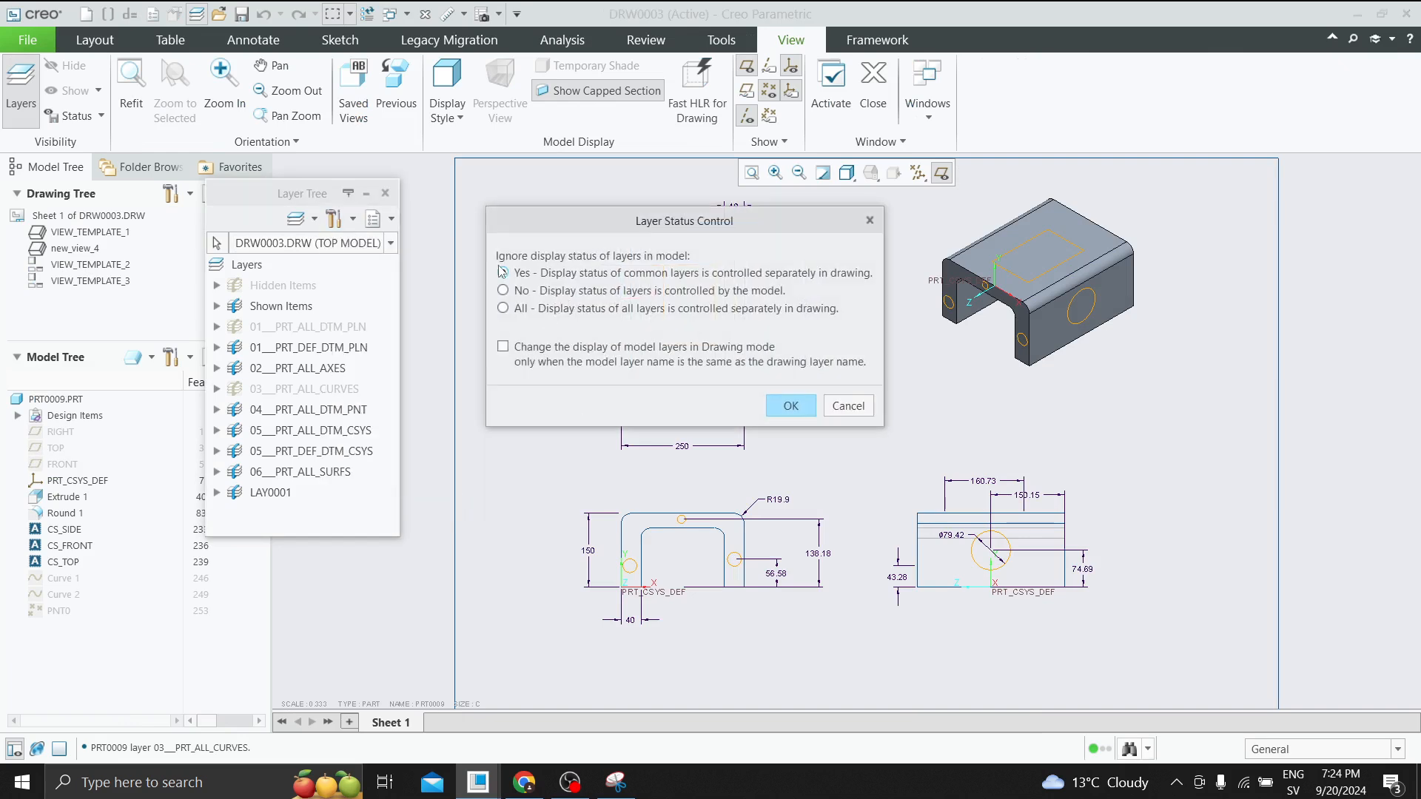
left_click(797, 406)
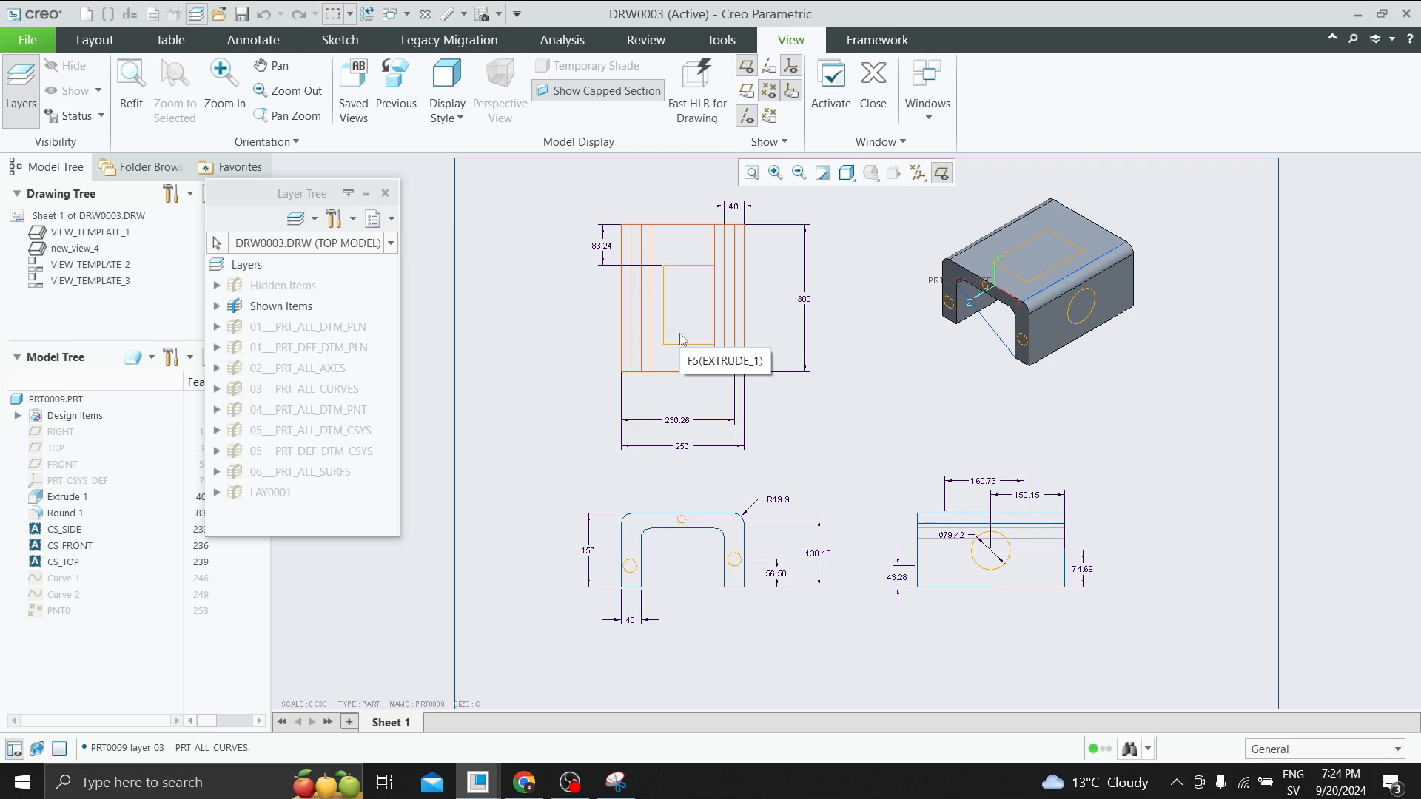
left_click(391, 244)
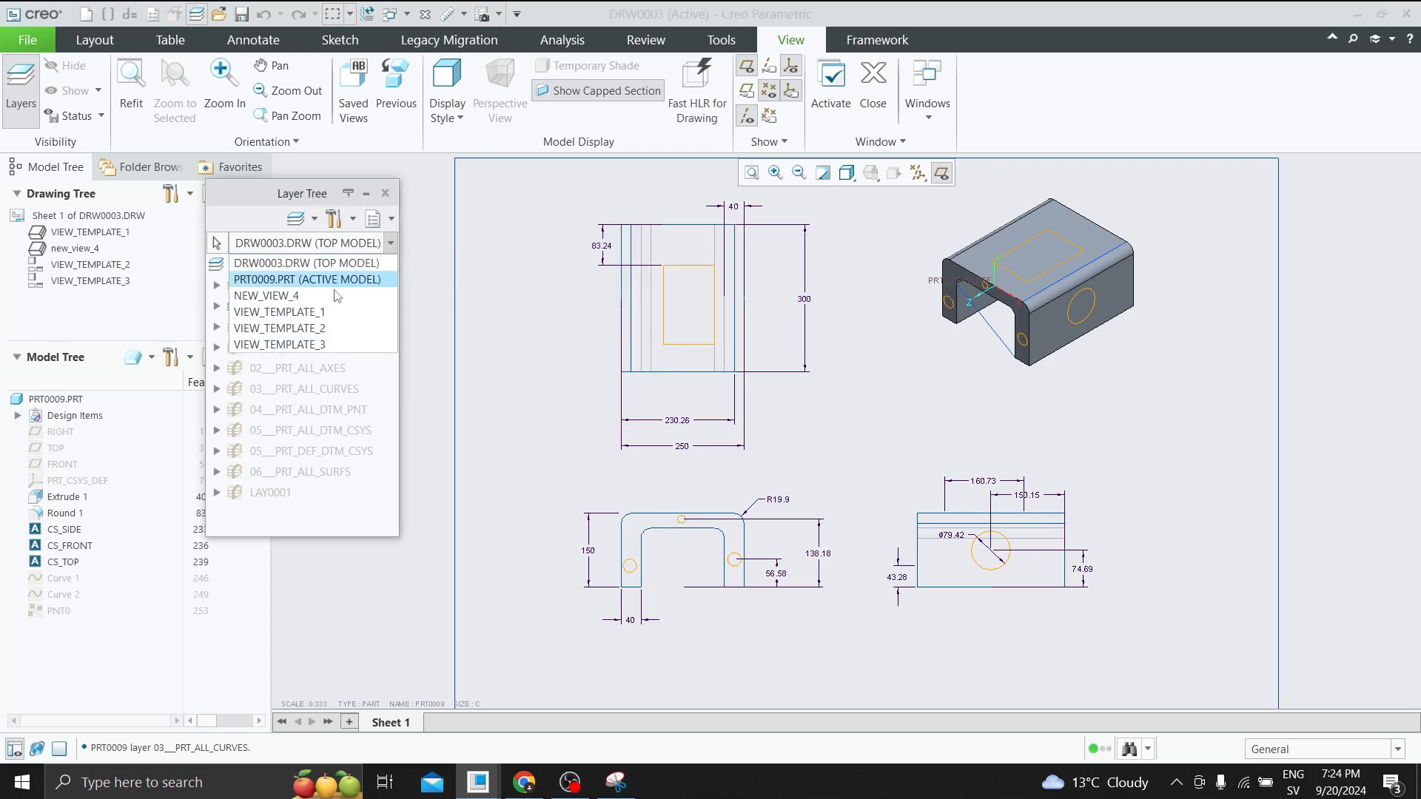
left_click(422, 455)
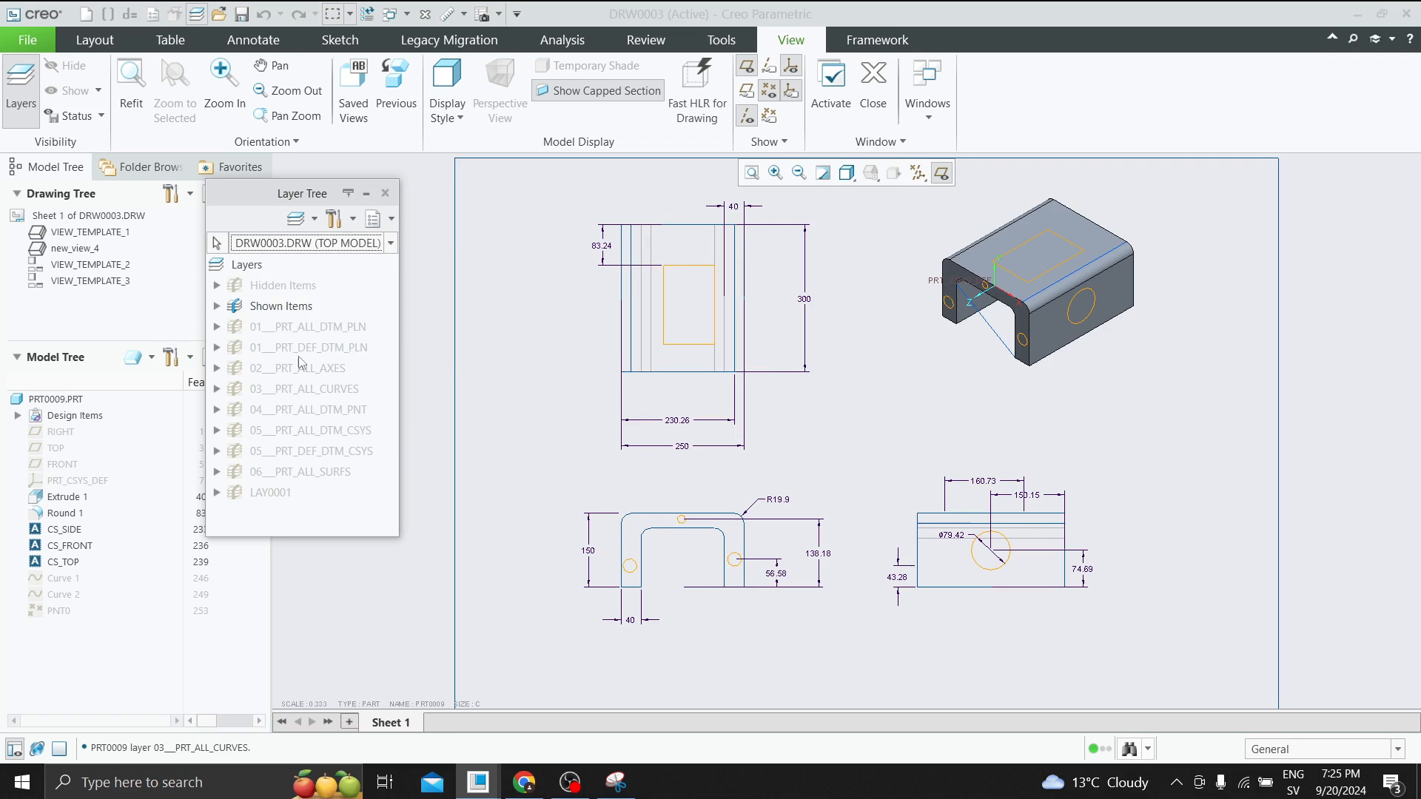
Set the drawing layer status to No so that the model controls layer display.
left_click(353, 219)
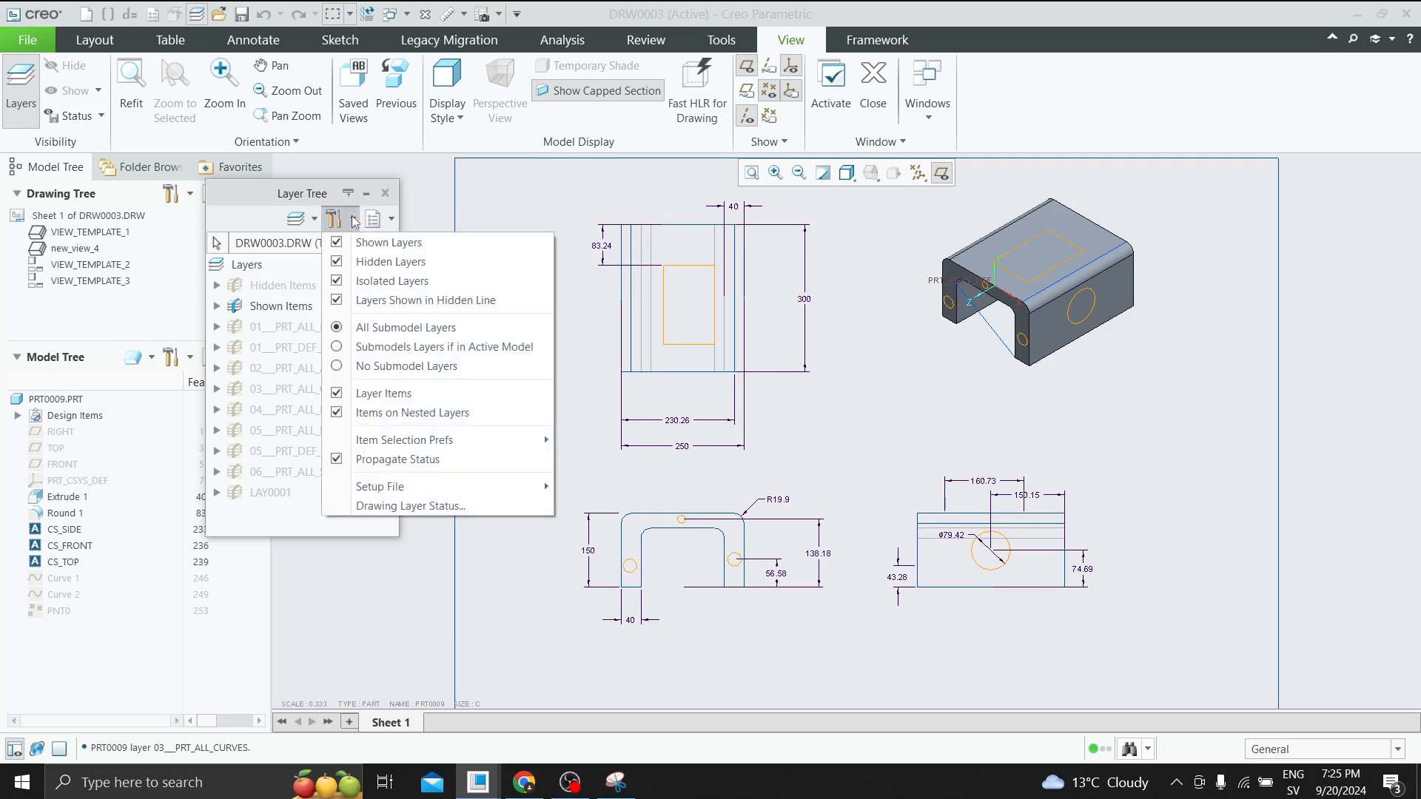
left_click(452, 507)
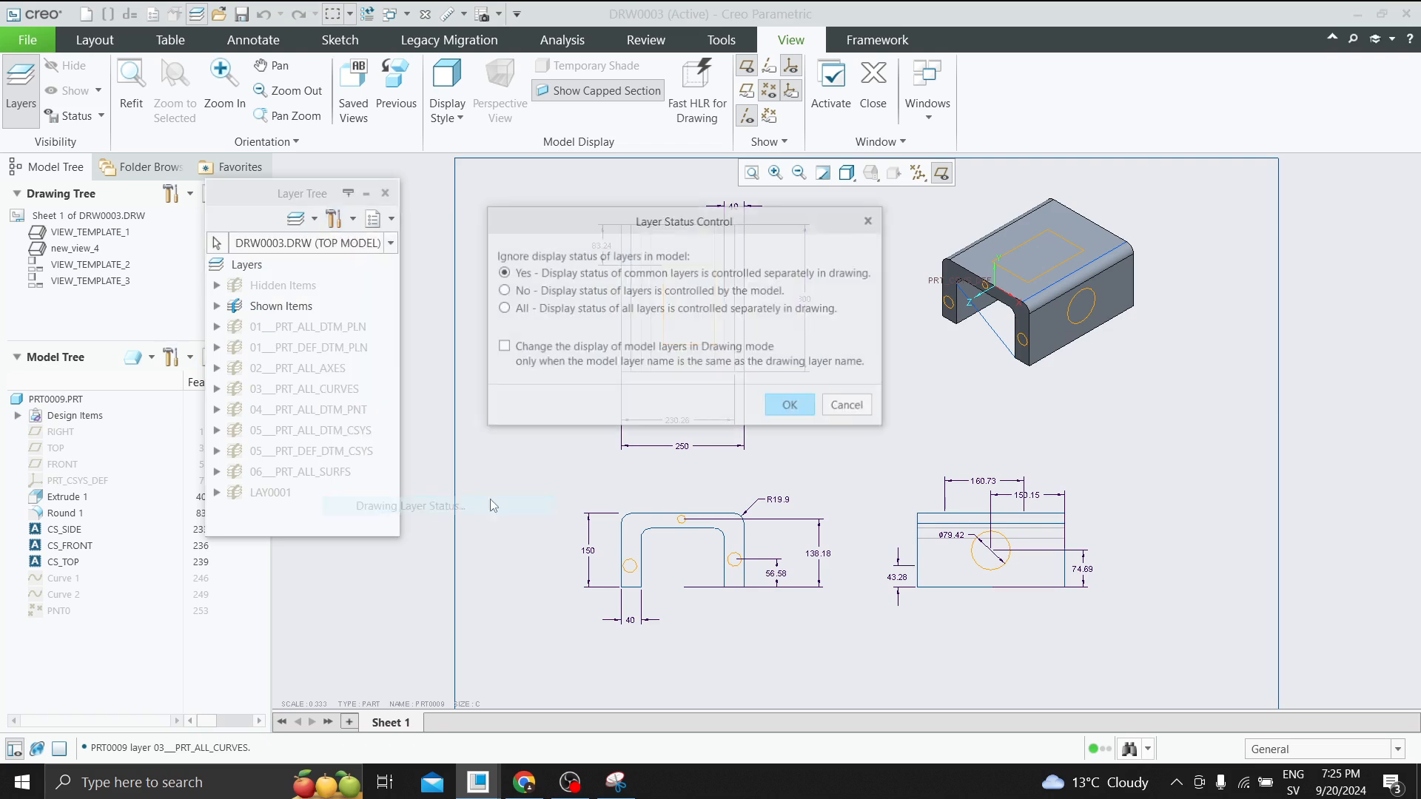
left_click(503, 290)
left_click(784, 407)
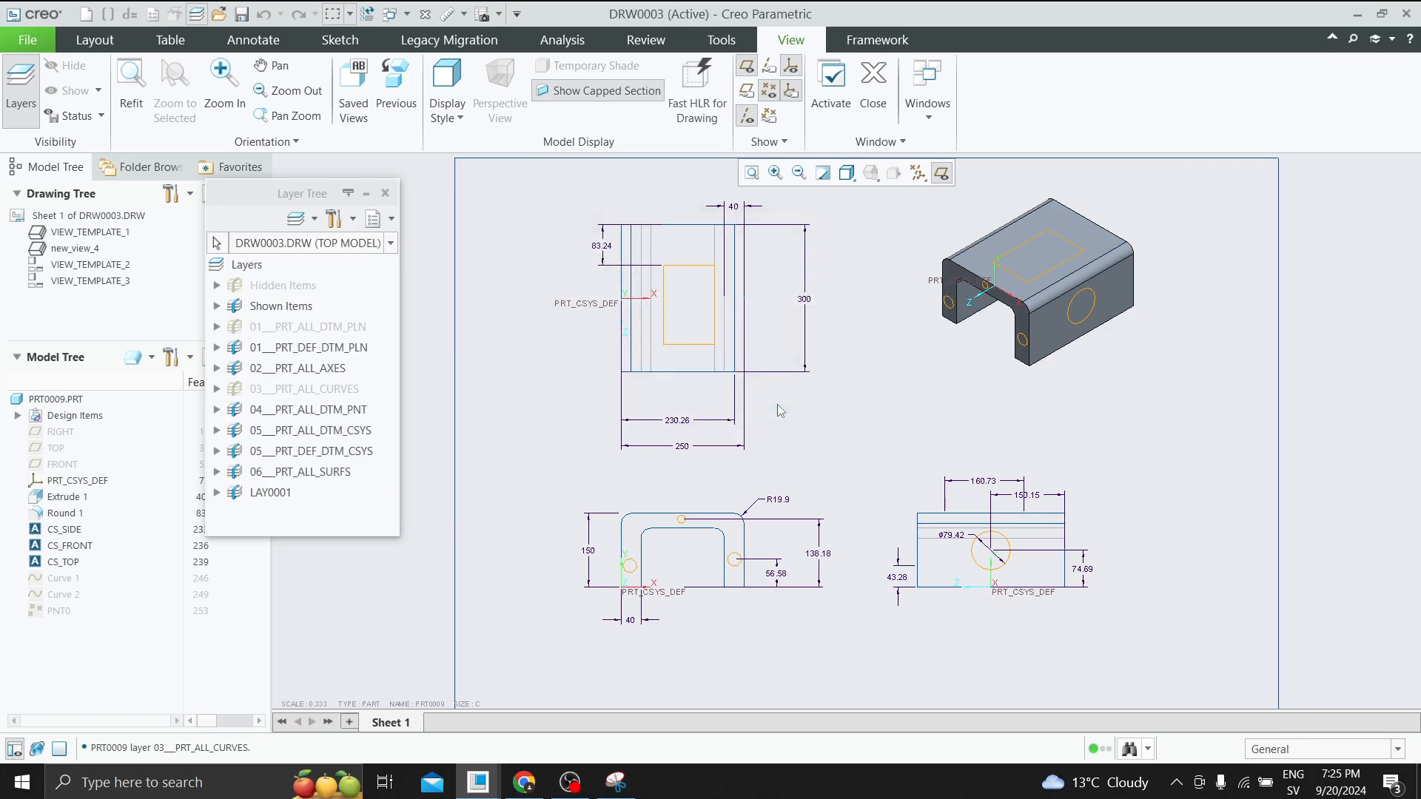
Create a new layer named Dimensions in drawing DRW0003.
right_click(251, 265)
left_click(311, 414)
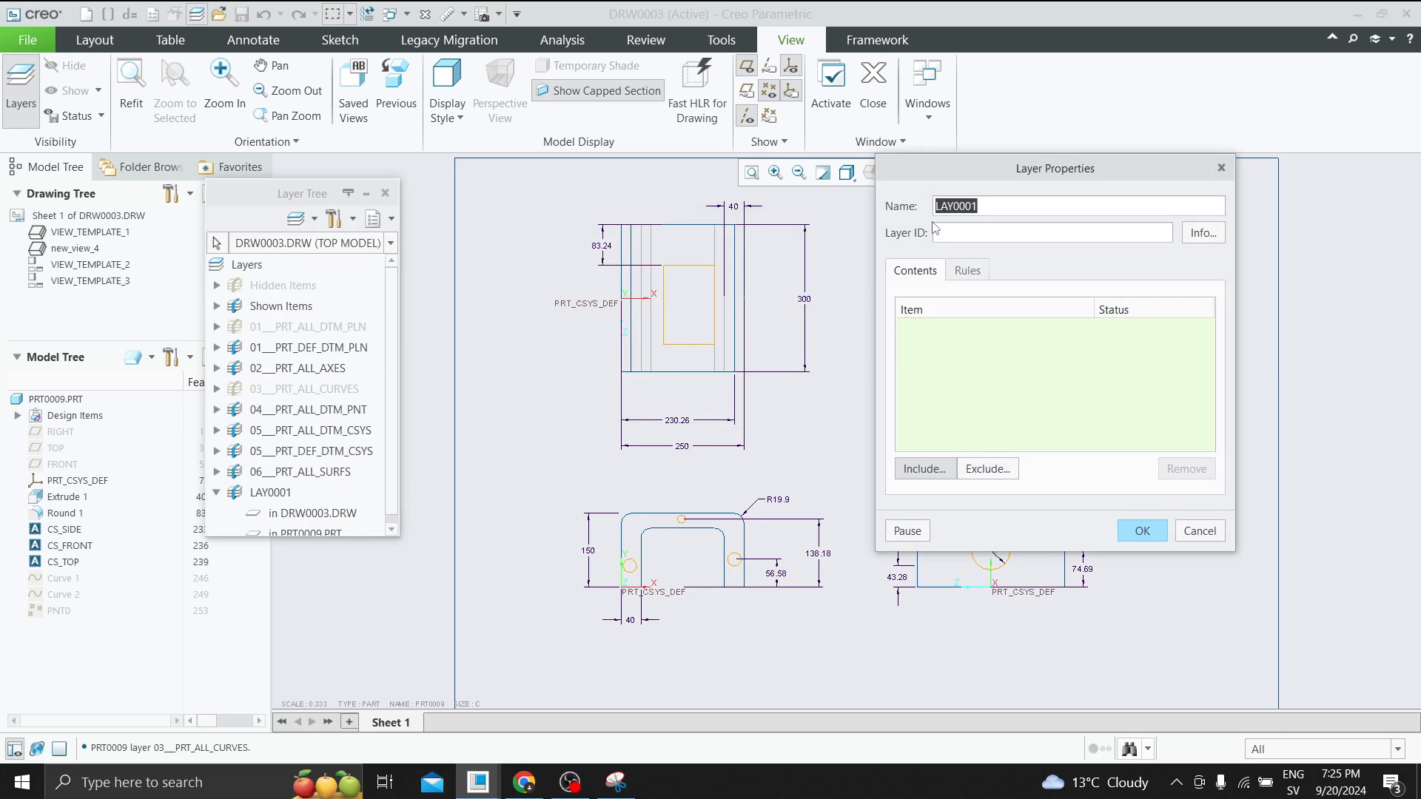
type("Dimensions")
key("Return")
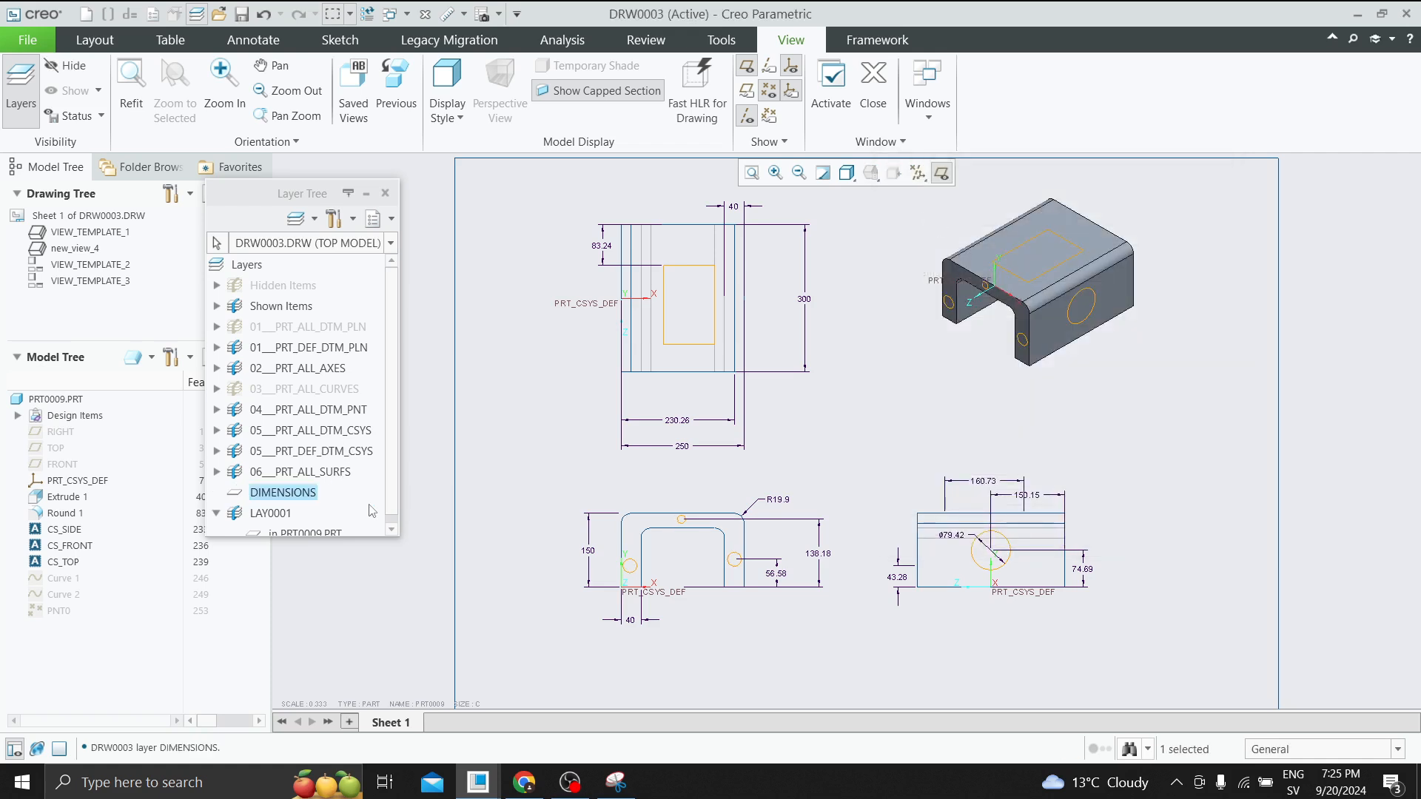
Try to include all dimensions of the drawing views in the DIMENSIONS layer, using the Dimension selection filter.
right_click(295, 493)
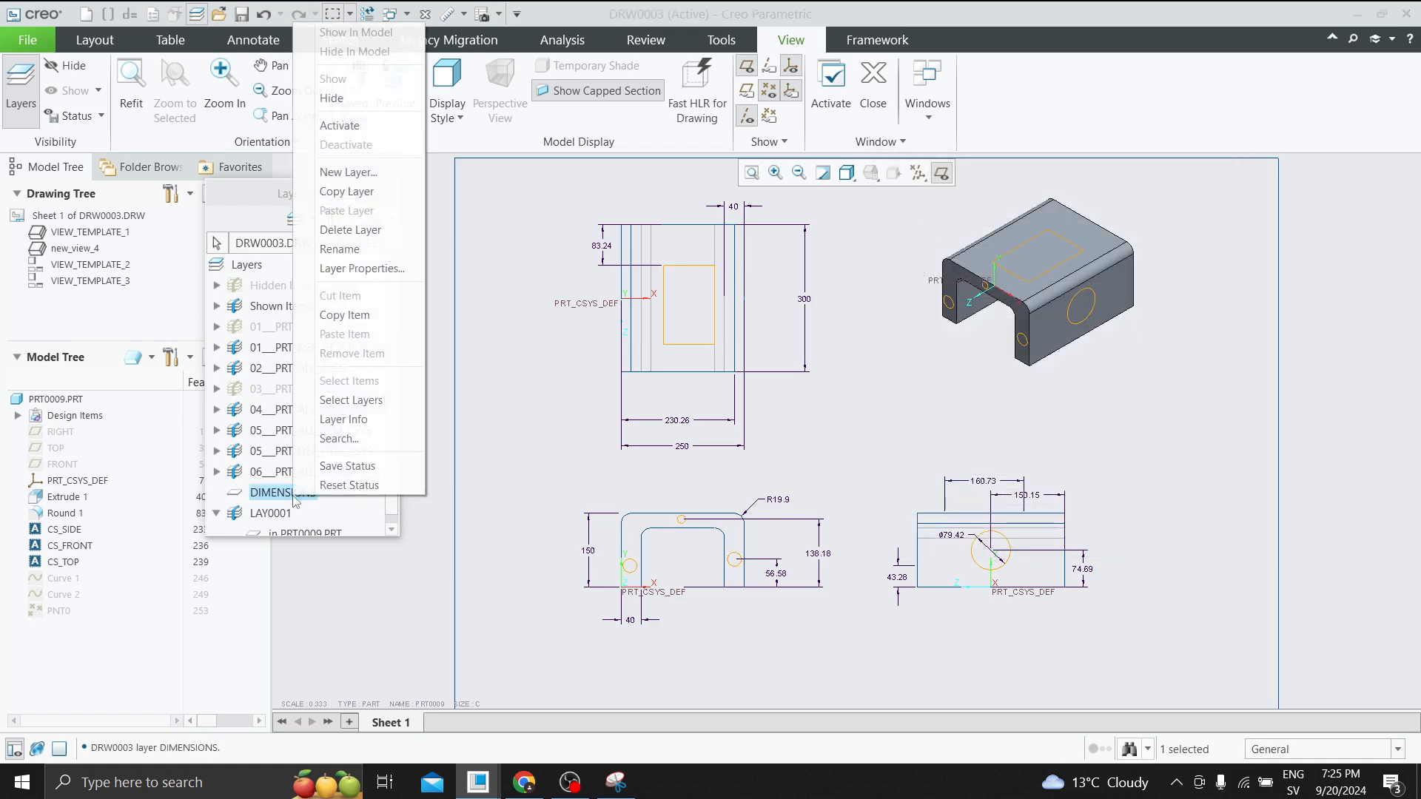
left_click(362, 269)
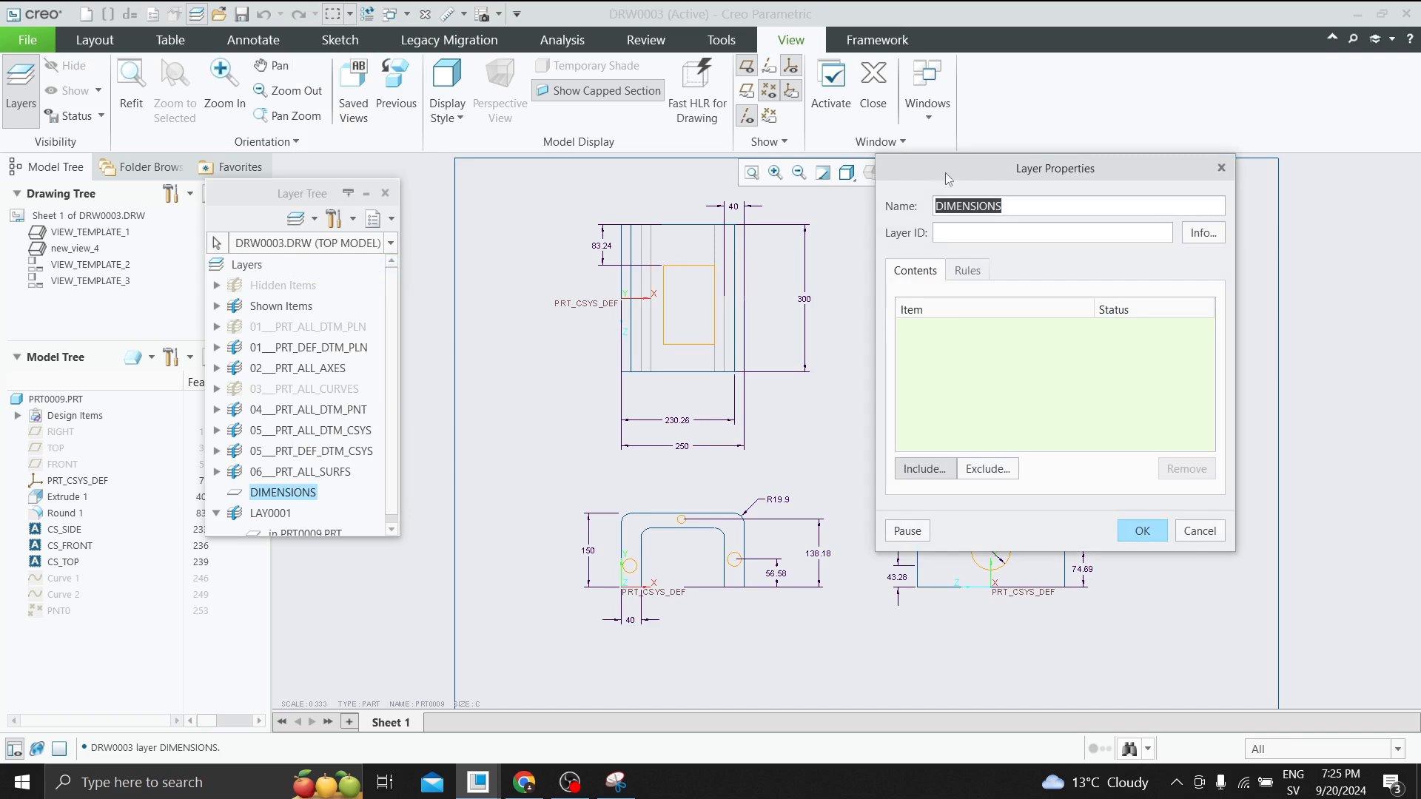
mouse_move(949, 178)
left_mouse_down()
mouse_move(1179, 175)
mouse_move(643, 153)
mouse_move(1046, 135)
mouse_move(1135, 113)
mouse_move(1108, 101)
left_mouse_up()
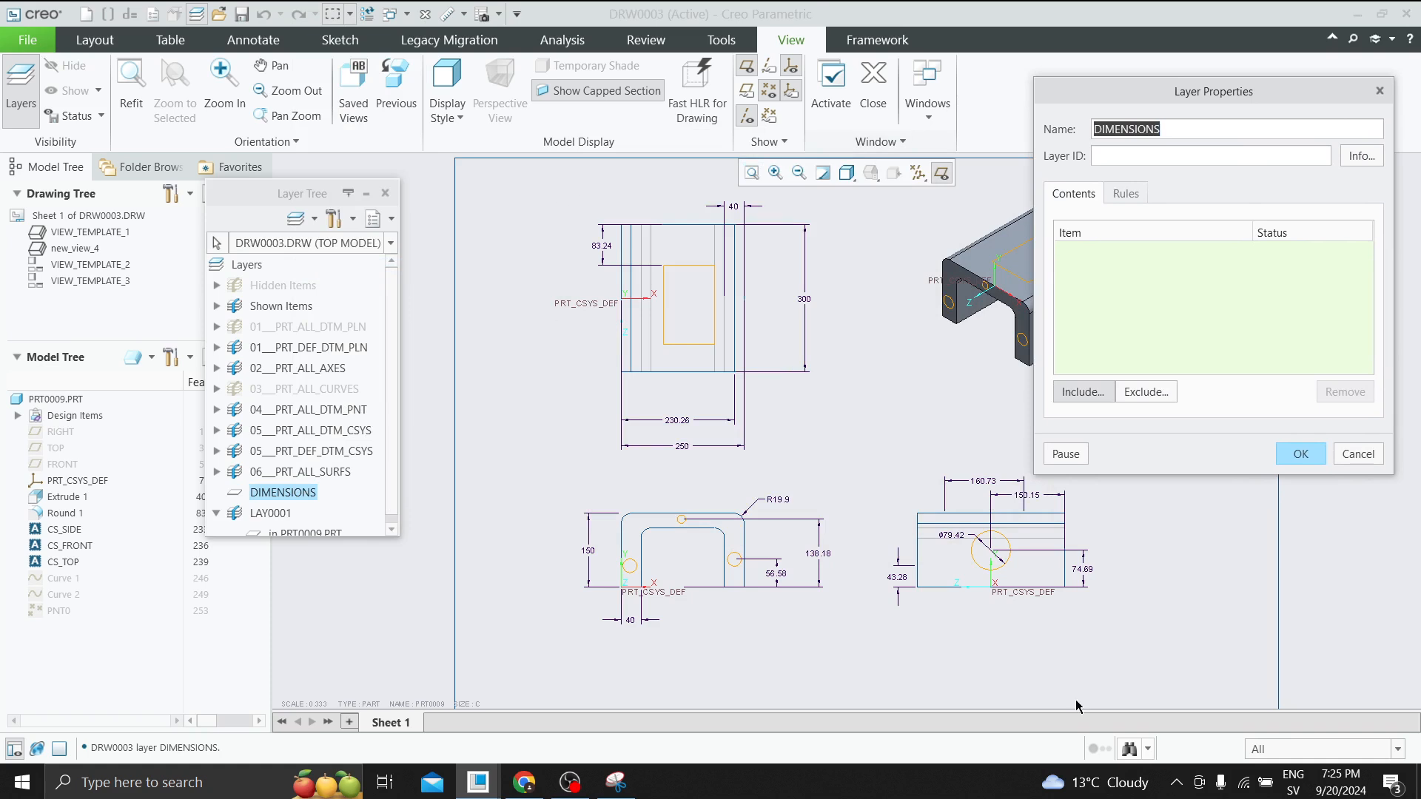
left_click(1397, 749)
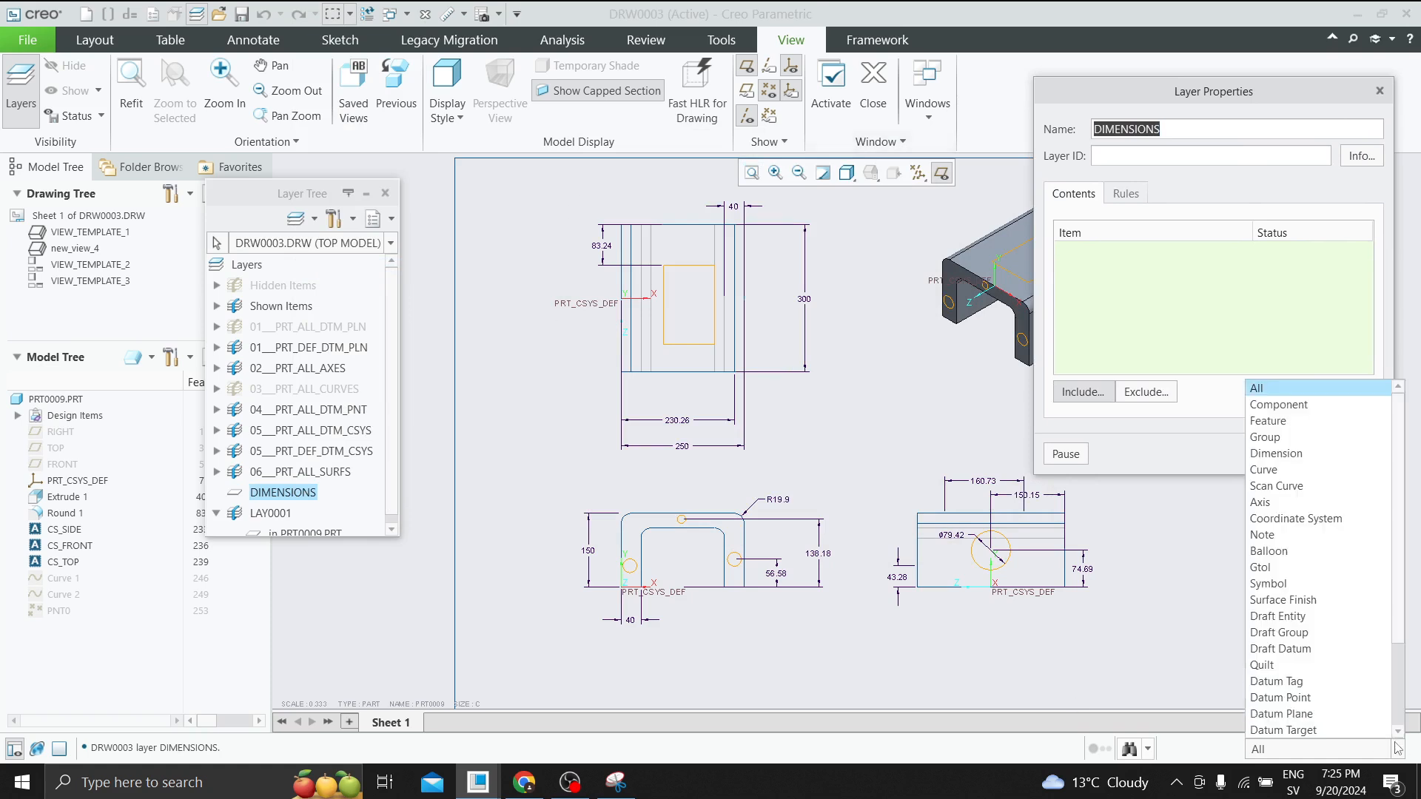
left_click(1276, 452)
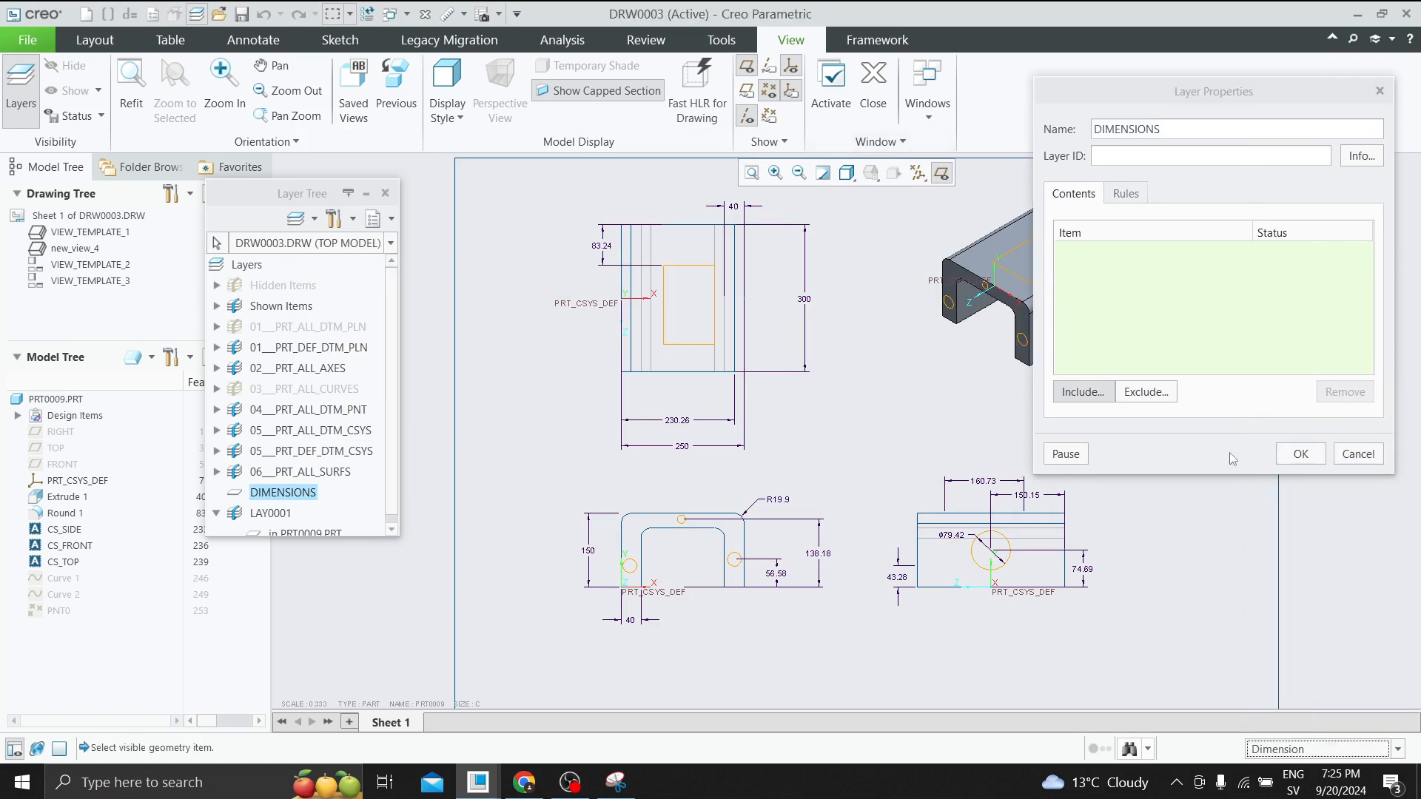
left_click(948, 552)
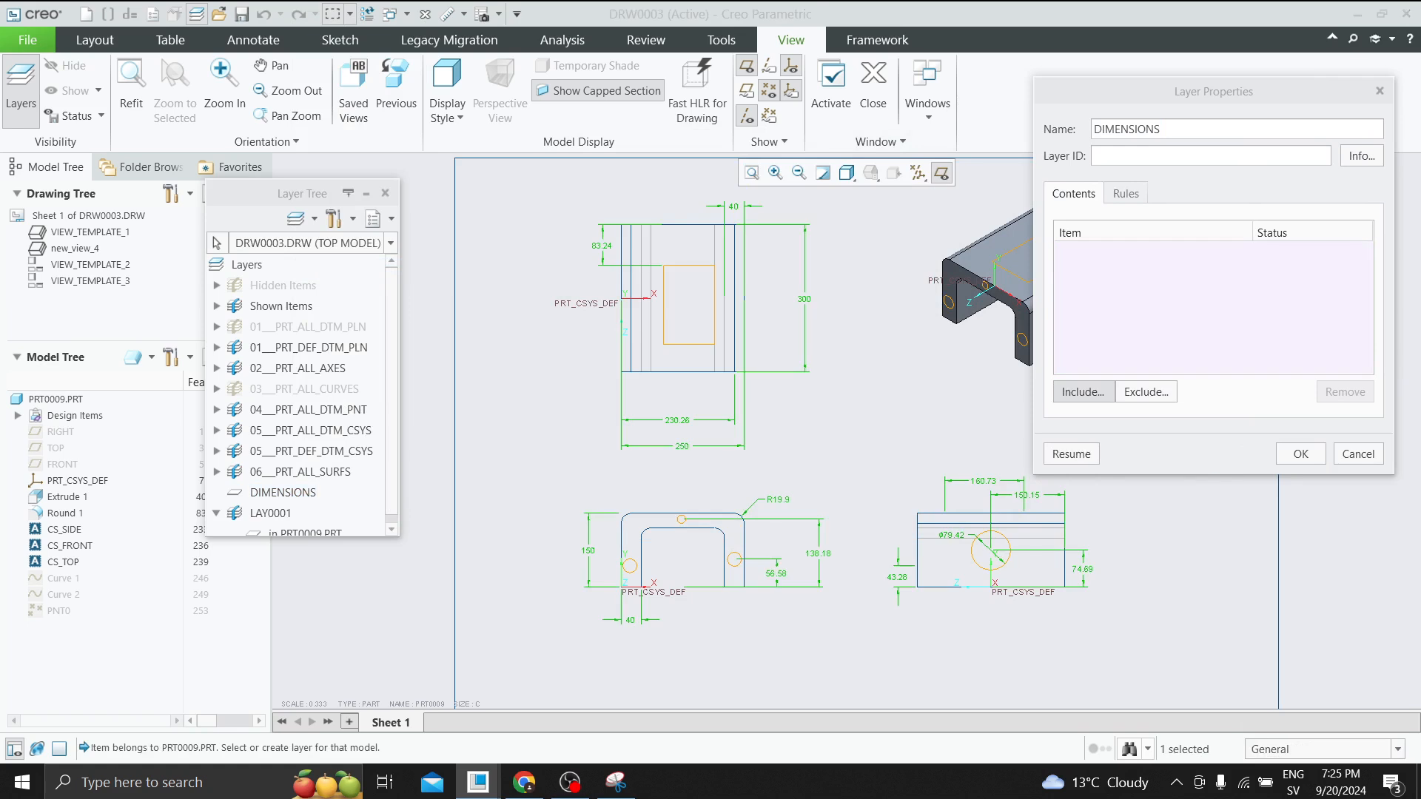
left_click_drag(1175, 370, 529, 245)
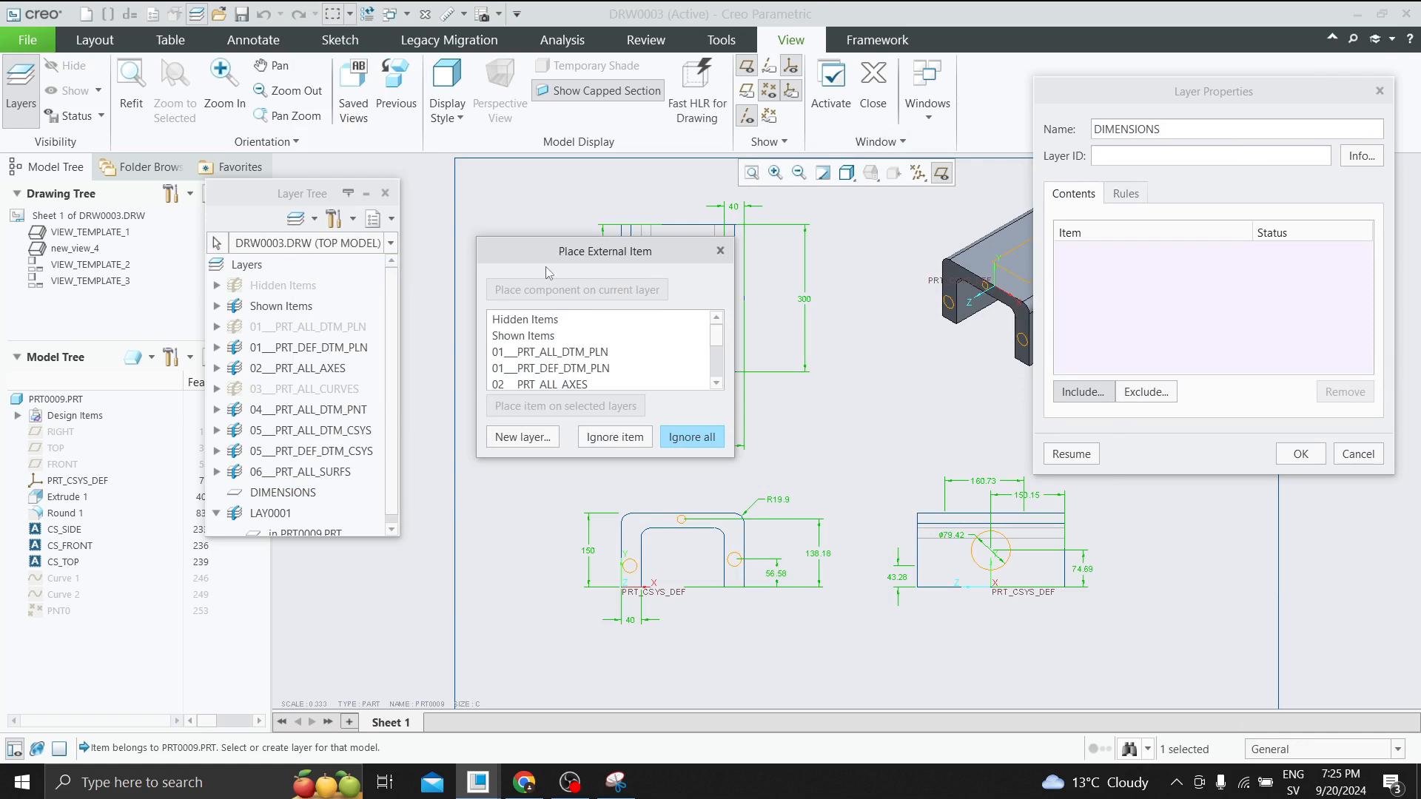
left_click(719, 251)
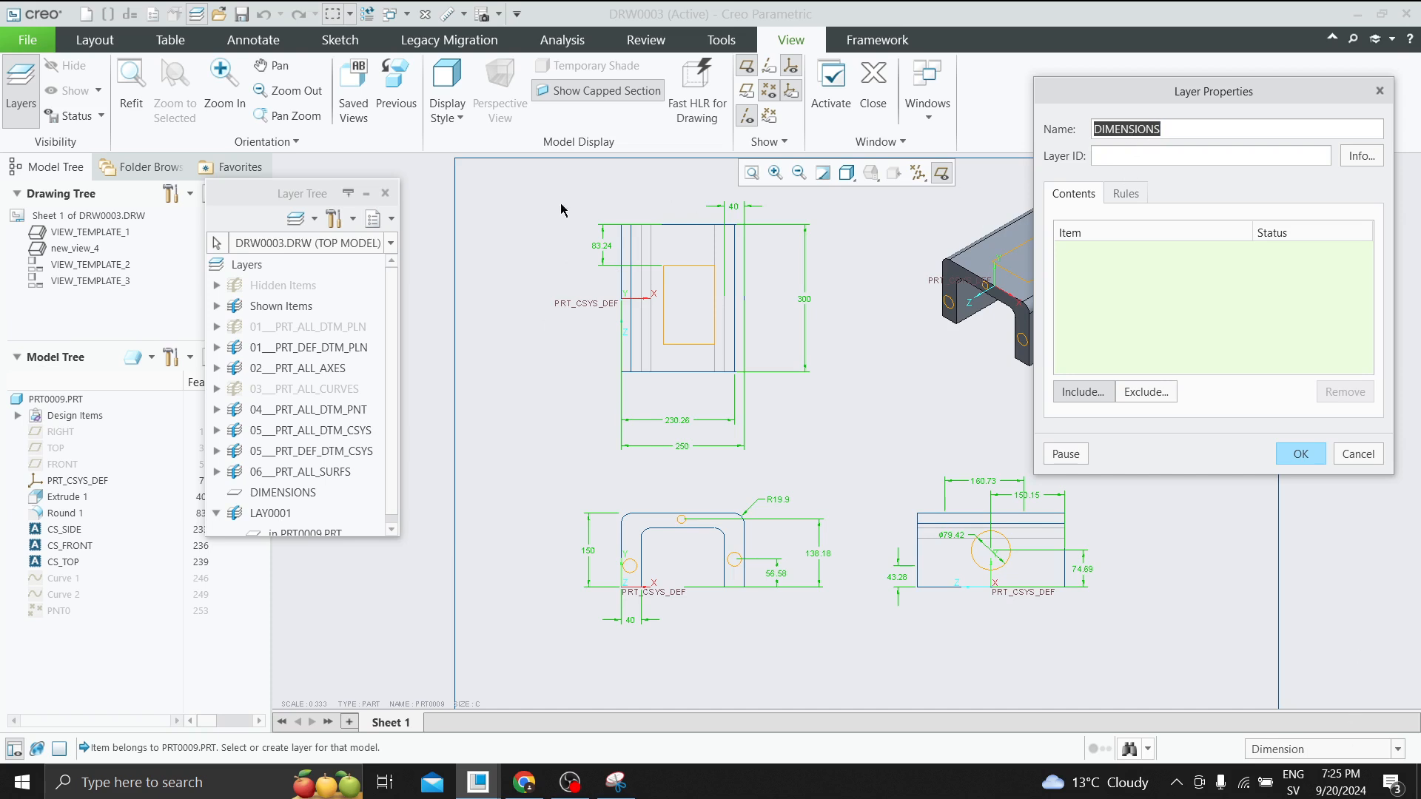
mouse_move(550, 177)
left_mouse_down()
mouse_move(721, 423)
mouse_move(1184, 709)
left_mouse_up()
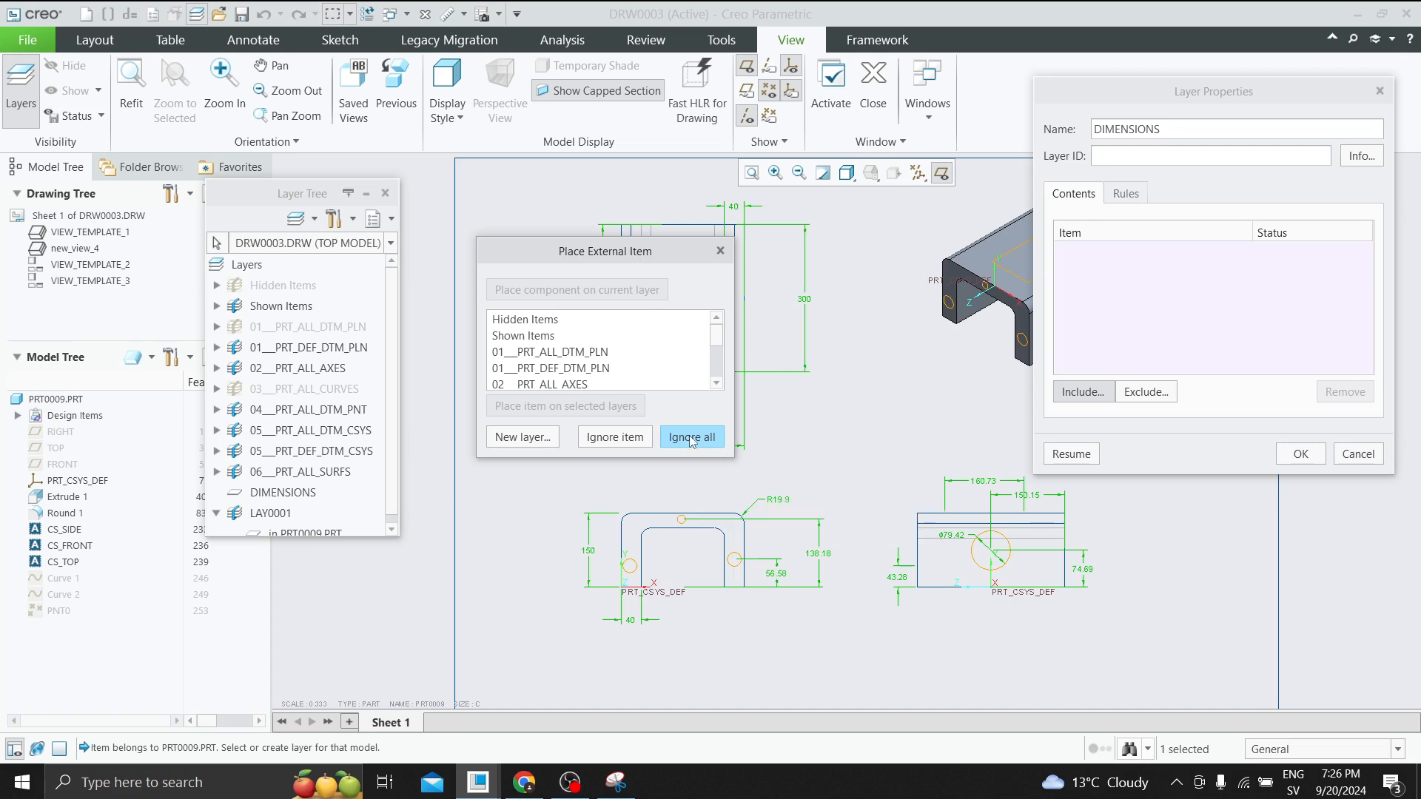
left_click(720, 251)
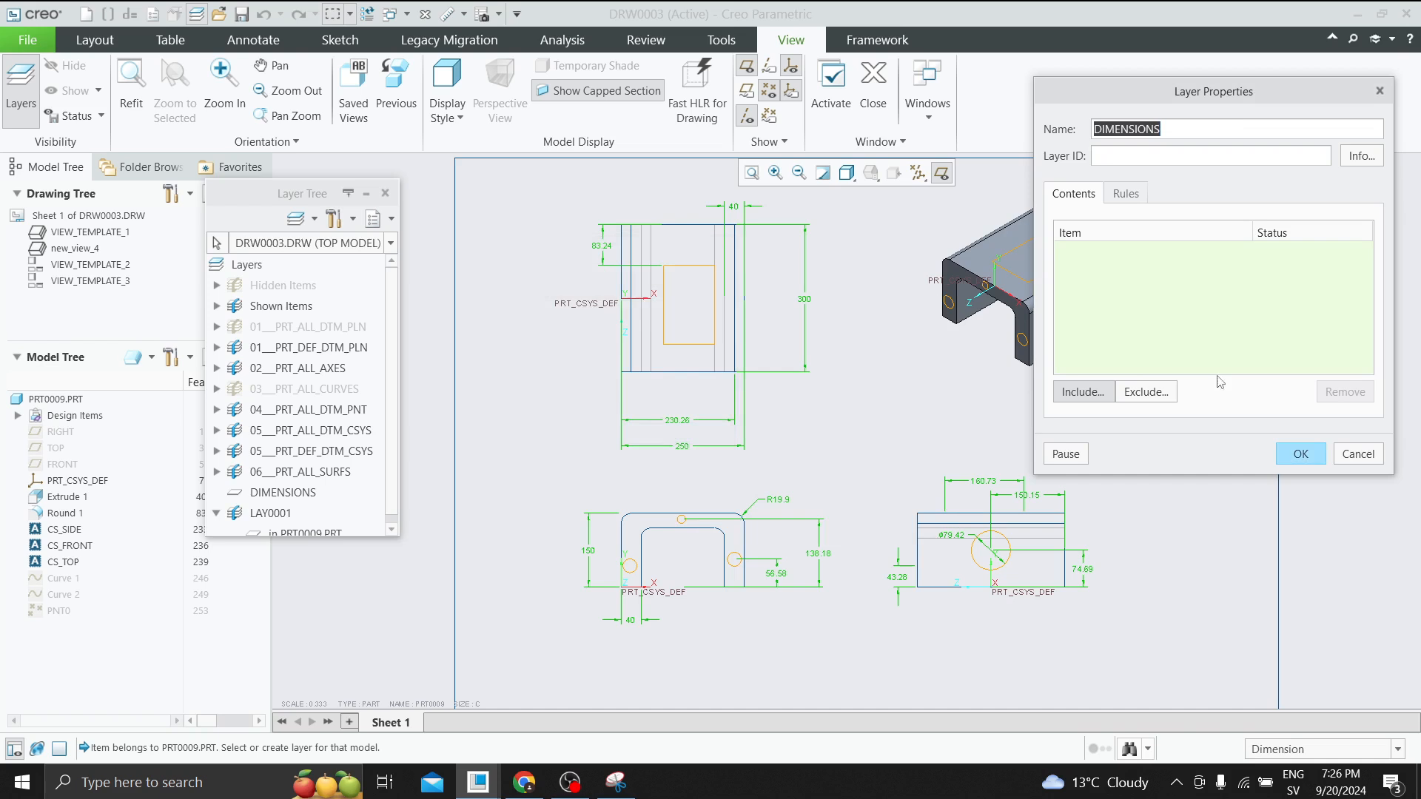
left_click(1351, 455)
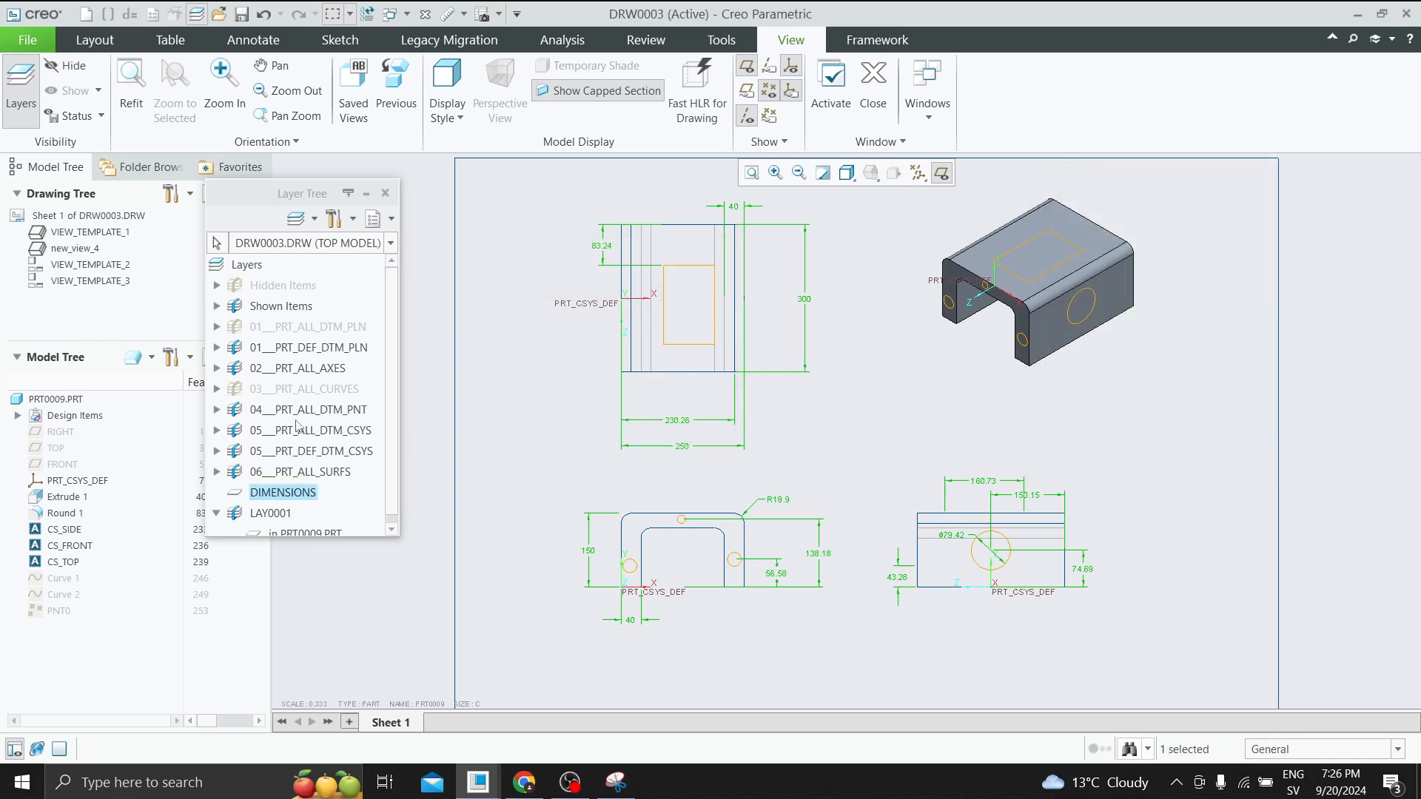
Set the drawing layer status to Yes, so common layers are controlled separately in the drawing.
left_click(353, 219)
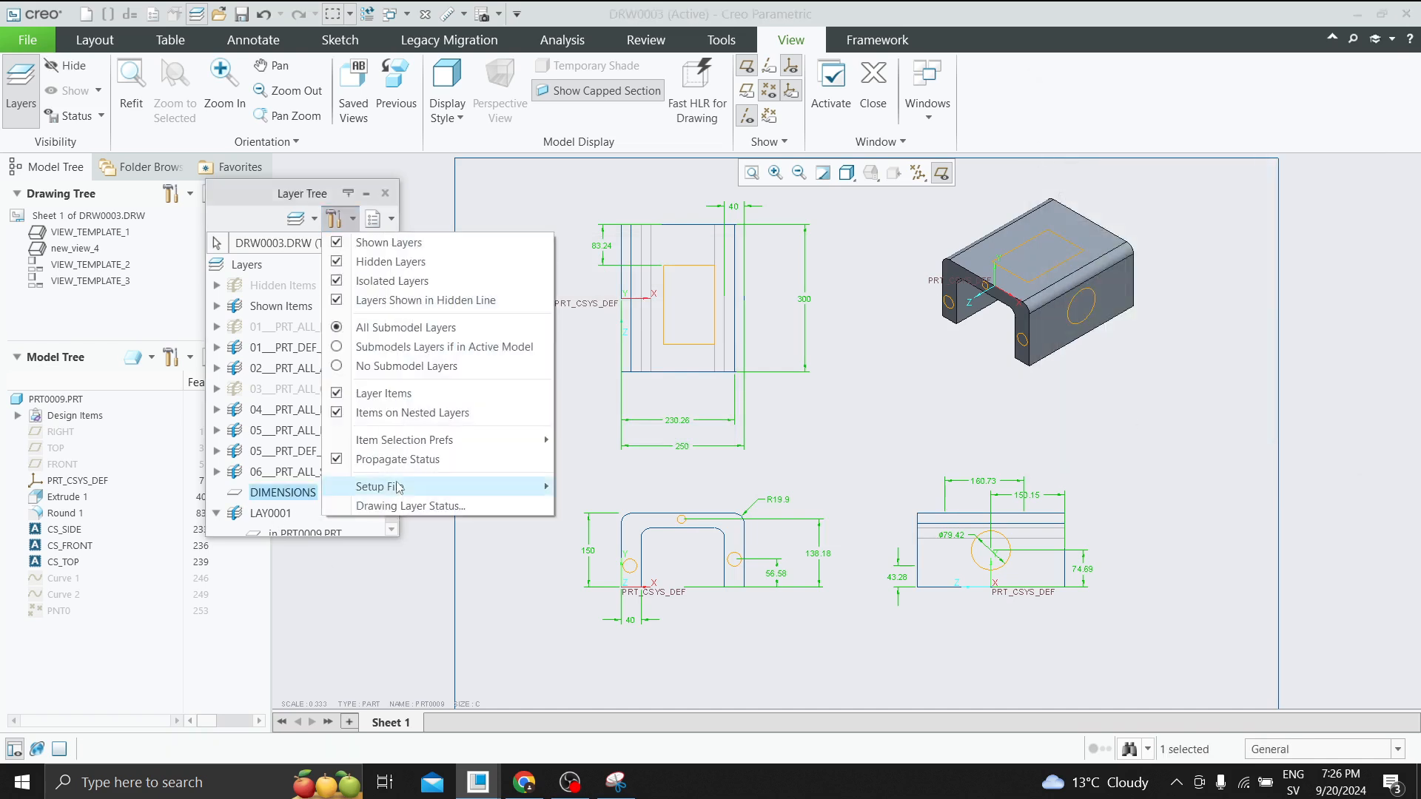
left_click(413, 506)
left_click(503, 272)
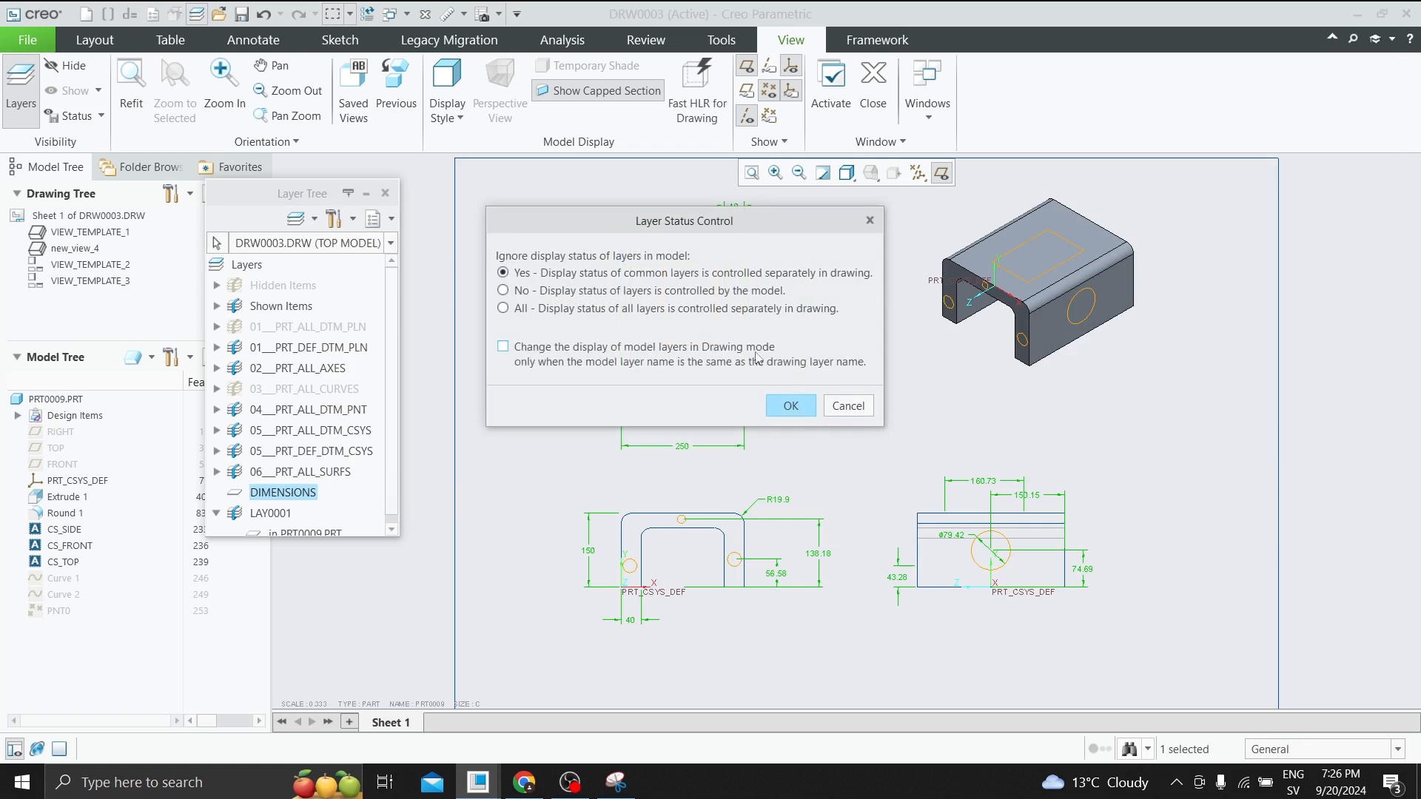
left_click(790, 405)
Include all dimensions of the drawing views in the DIMENSIONS layer, using the Dimension selection filter.
right_click(289, 503)
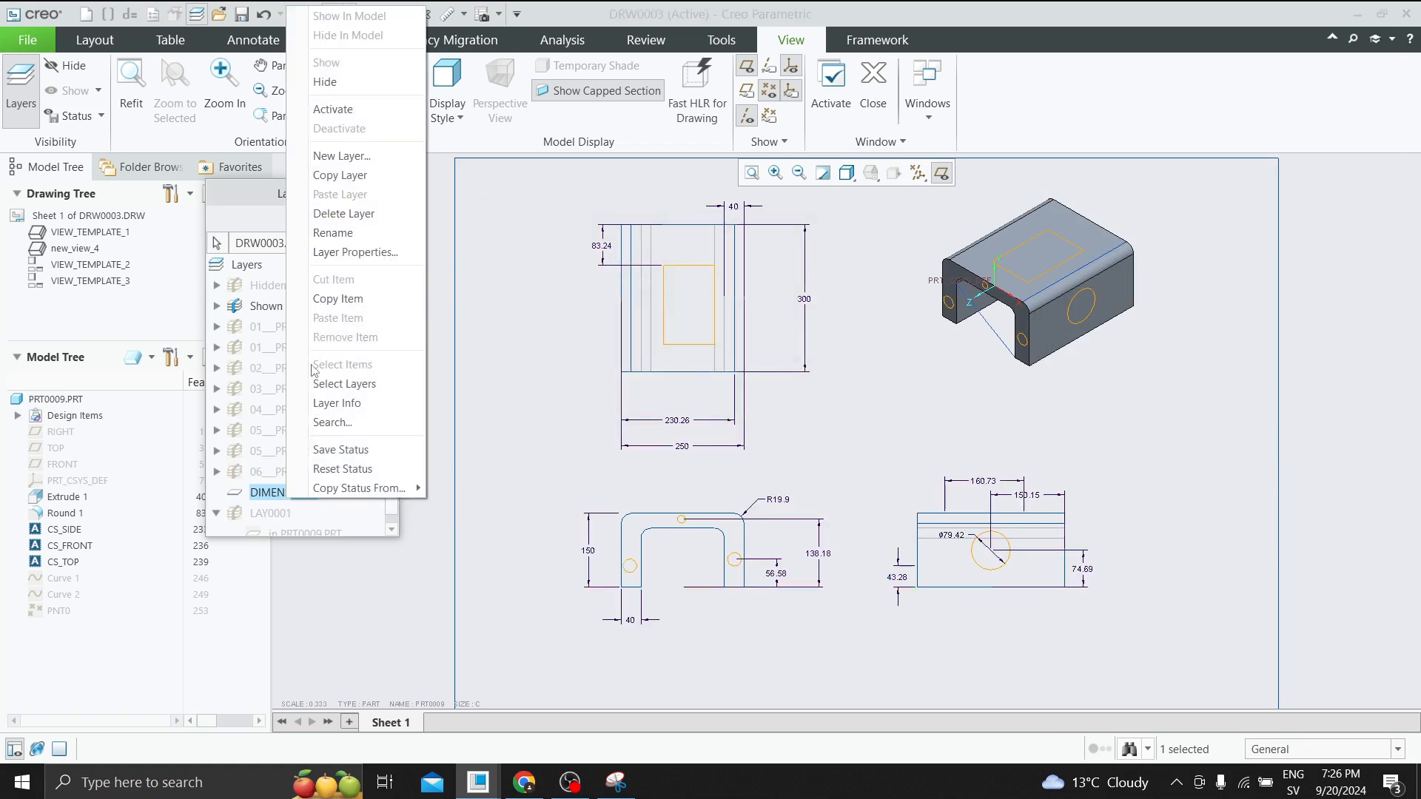
left_click(348, 257)
left_click(1325, 749)
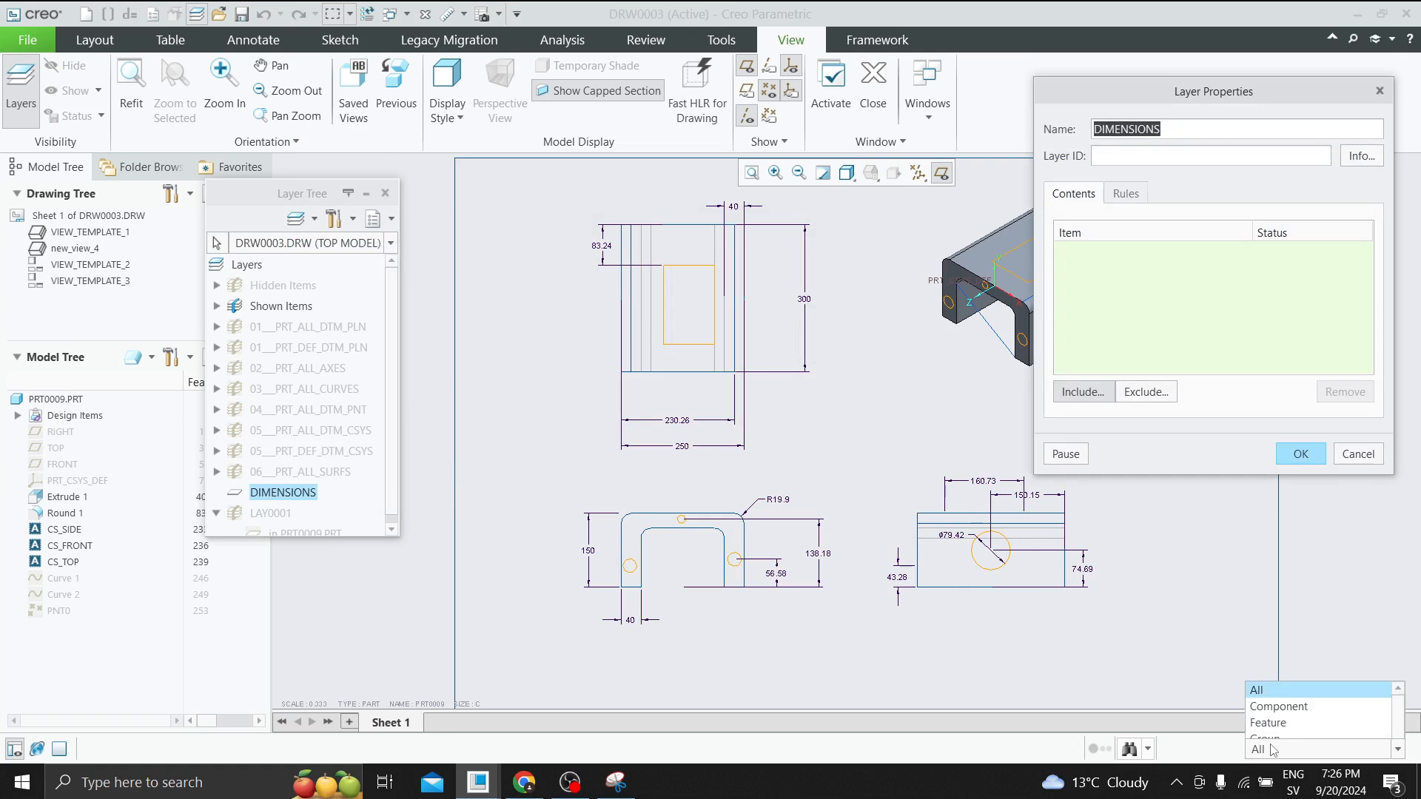
left_click(1280, 453)
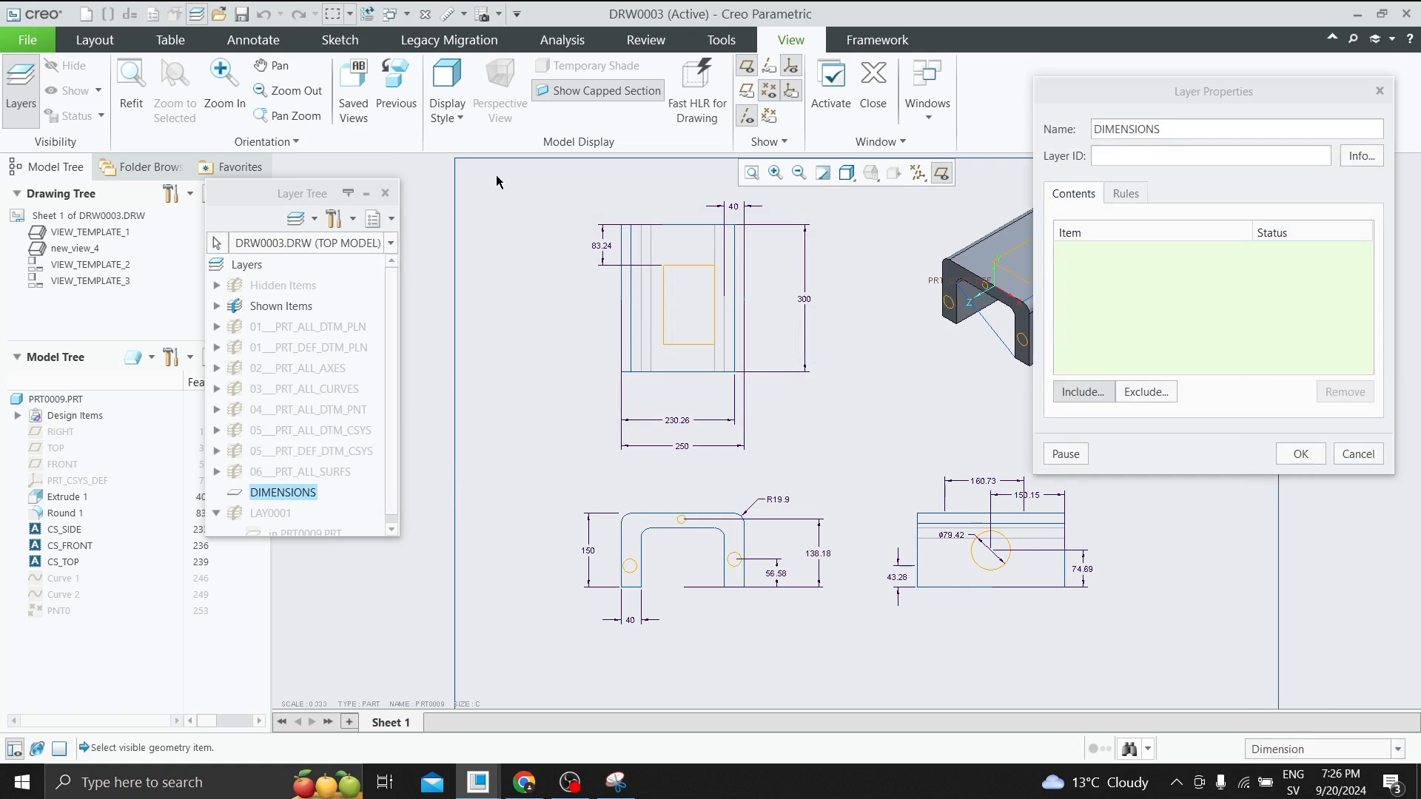
left_click_drag(495, 178, 1203, 653)
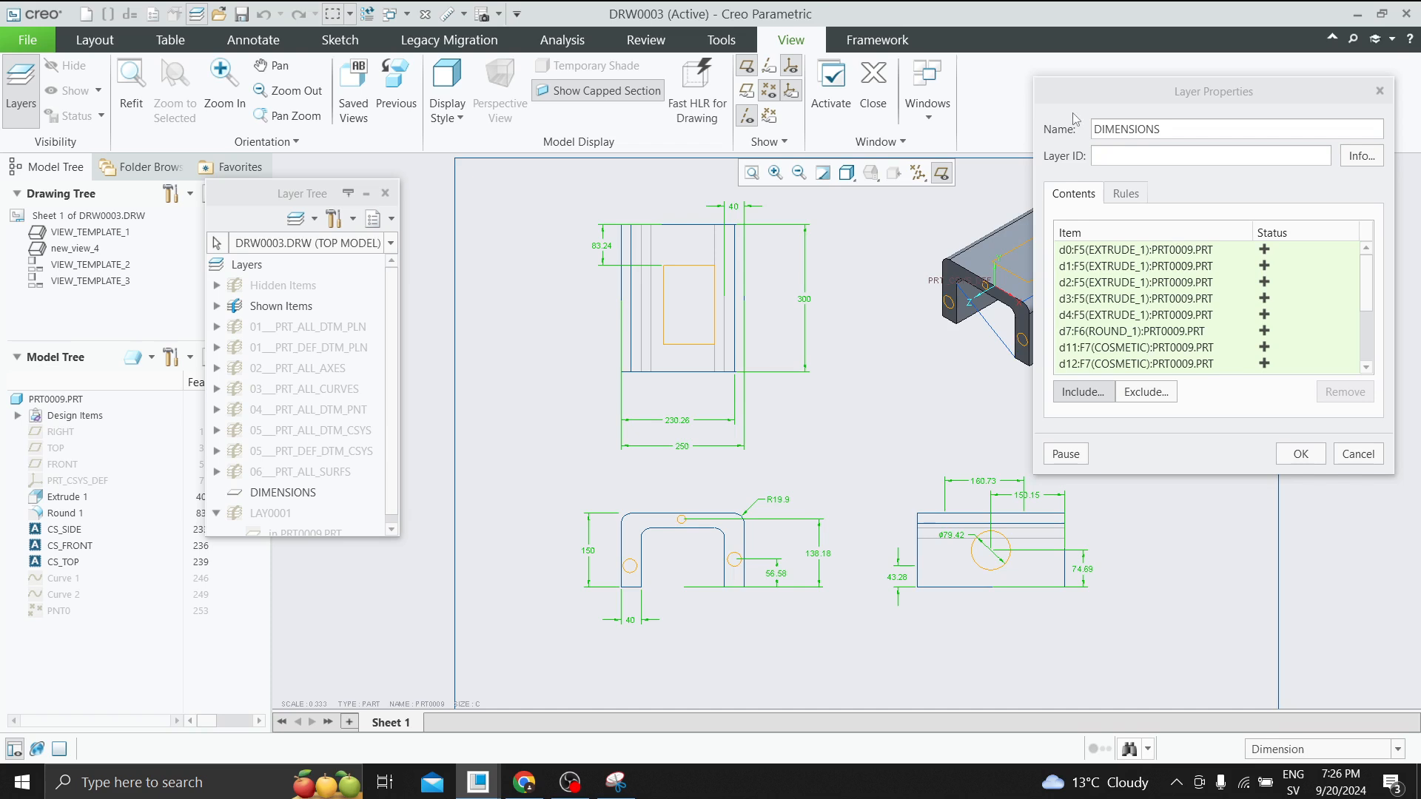
left_click_drag(1072, 93, 511, 154)
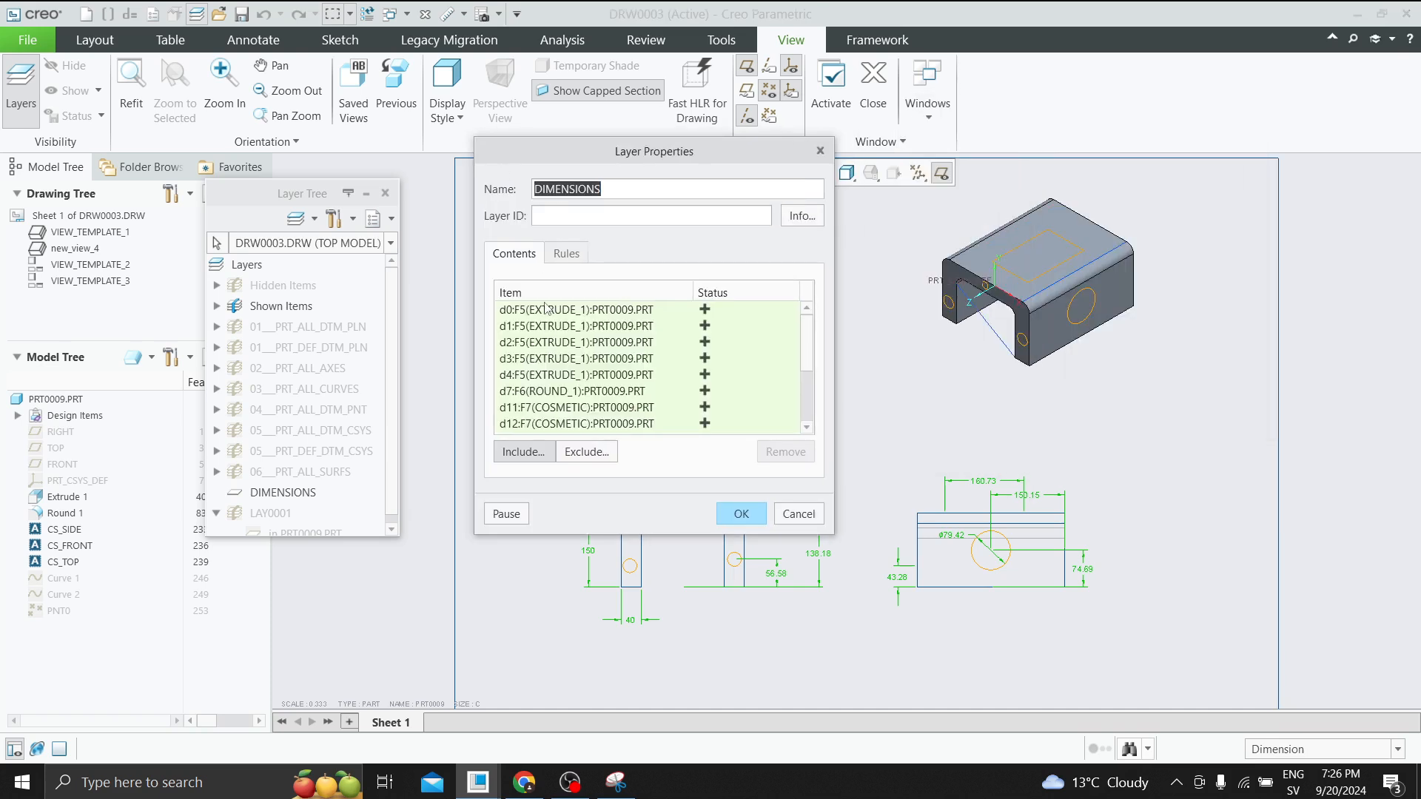
left_click(744, 512)
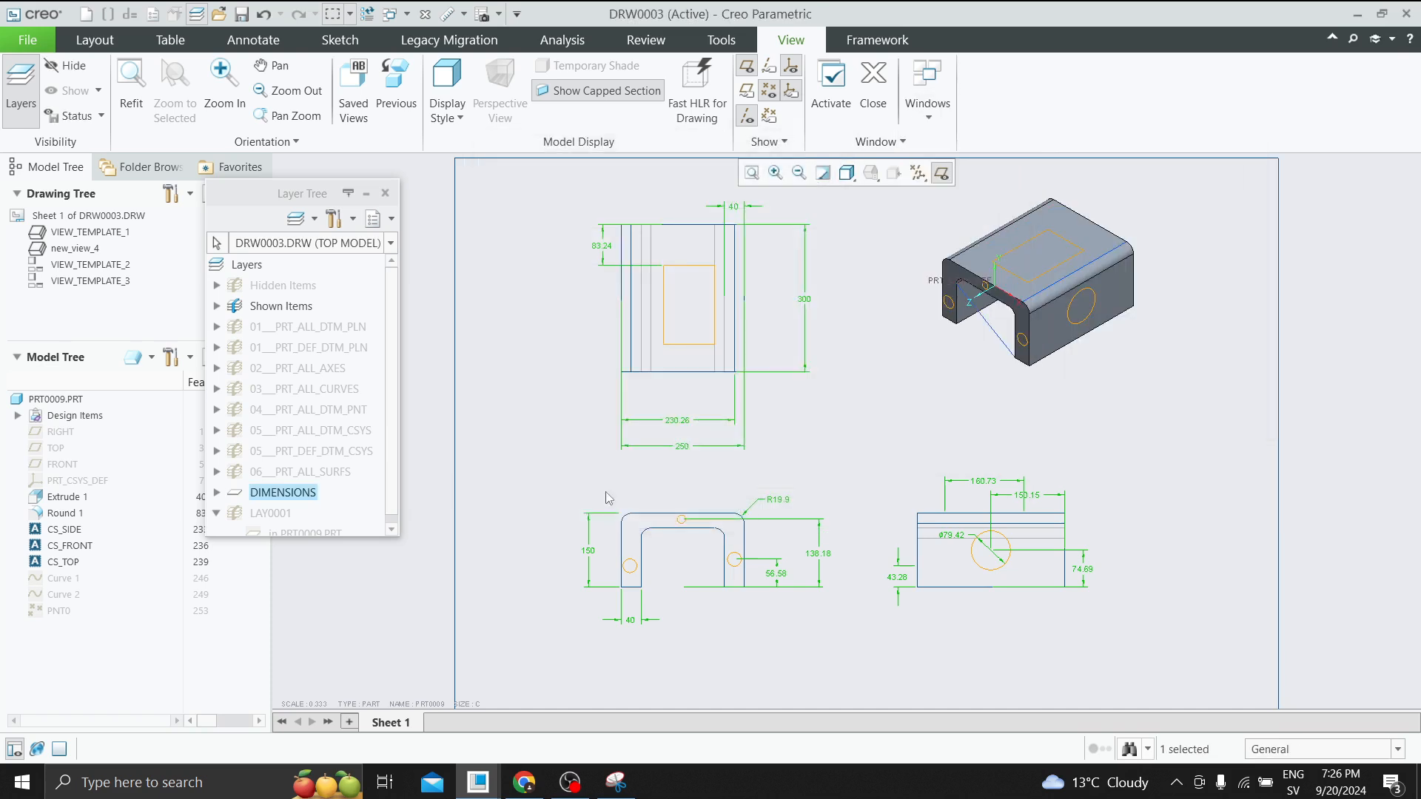
Hide the DIMENSIONS layer in the drawing, and show it again.
right_click(274, 492)
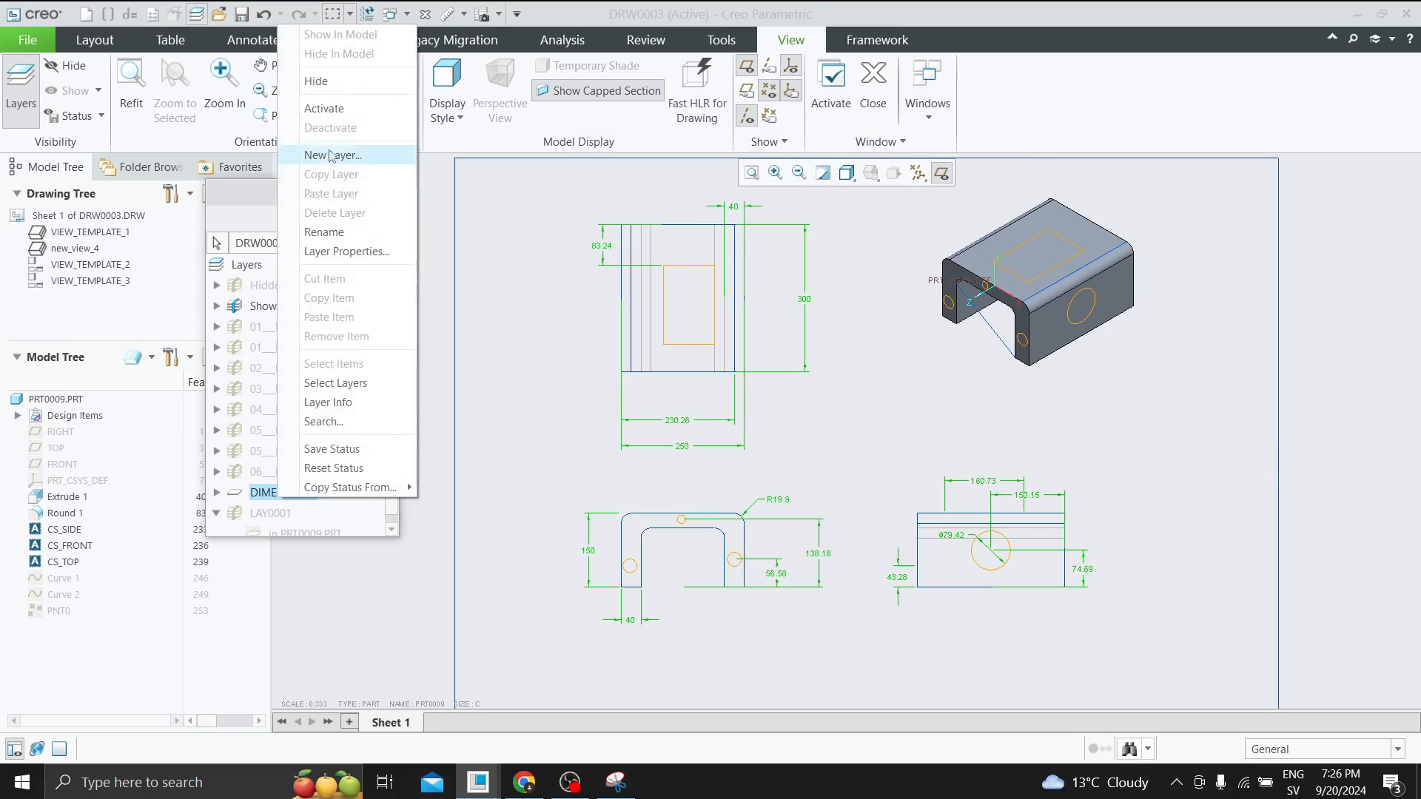
left_click(319, 81)
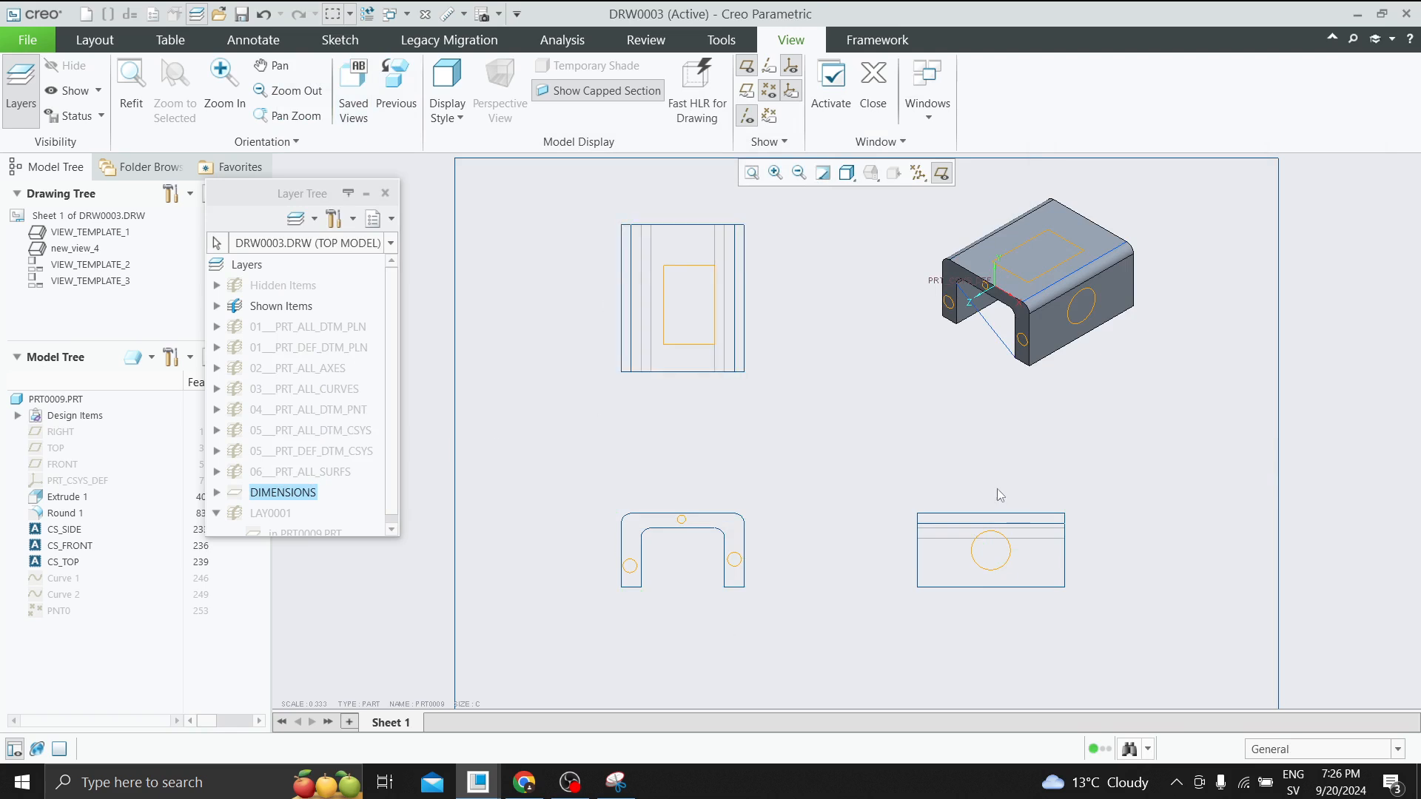
right_click(286, 493)
left_click(324, 72)
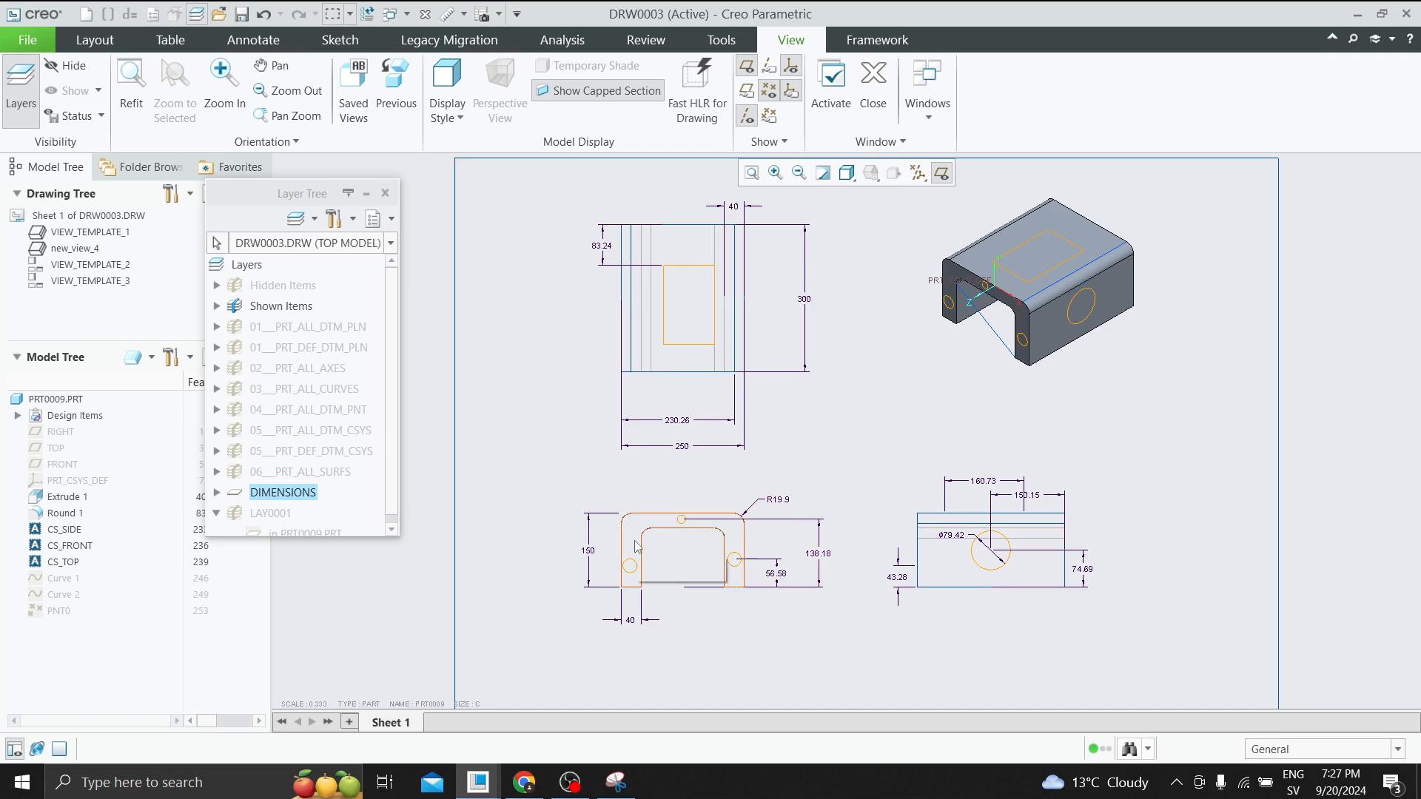
Start picking a drawing view as the active layer object.
left_click(215, 246)
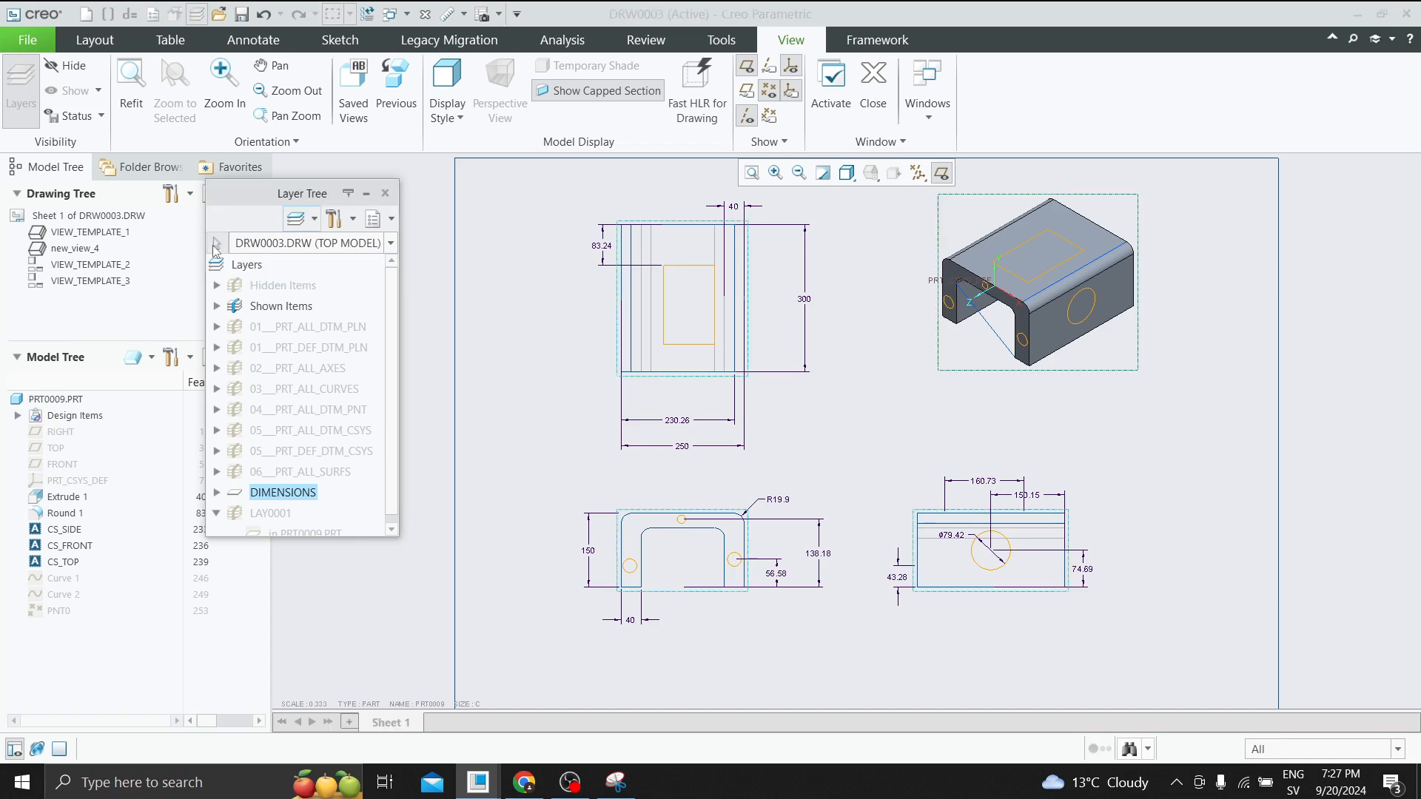
Give the front view, VIEW_TEMPLATE_1, a layer status independent of the drawing and hide its DIMENSIONS layer.
left_click(680, 590)
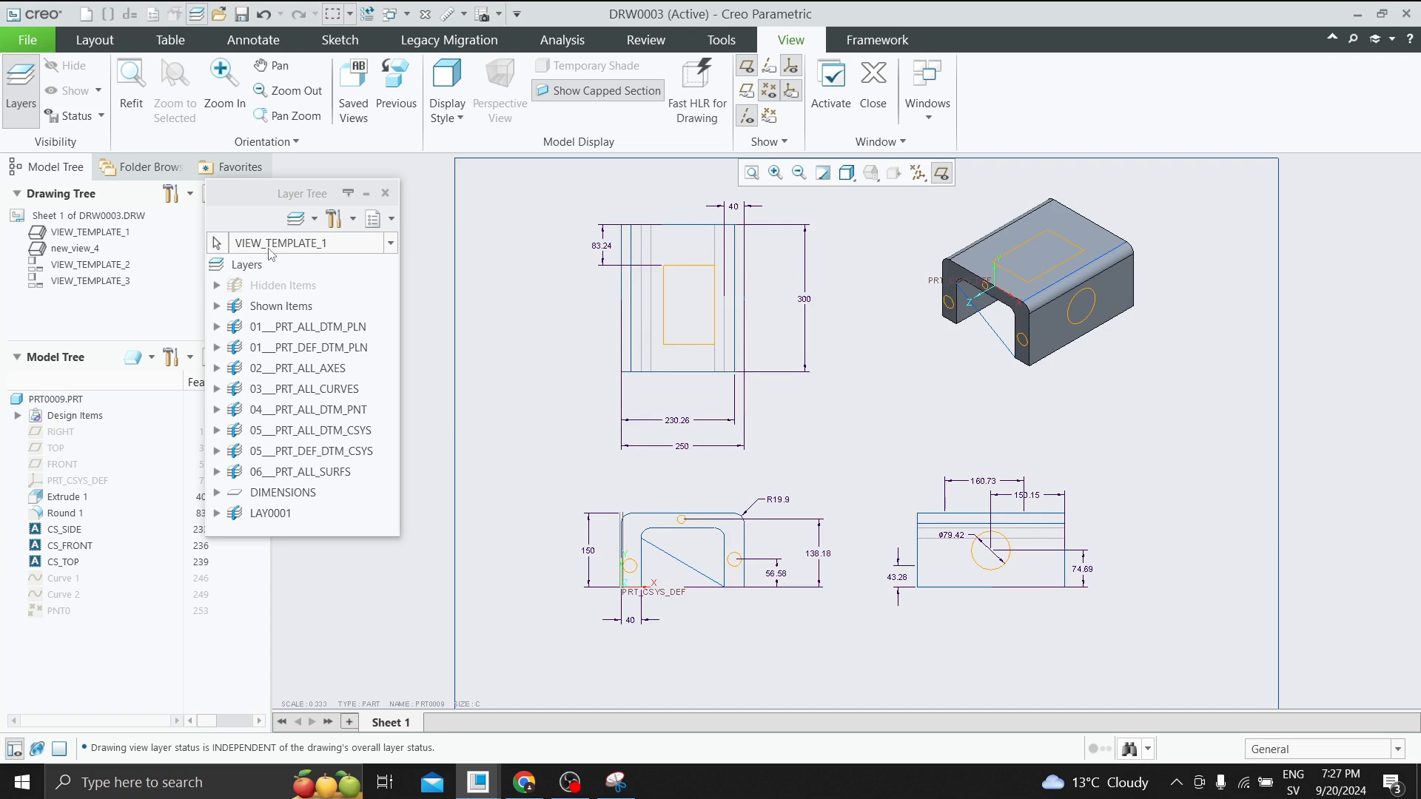
left_click(283, 494)
right_click(283, 499)
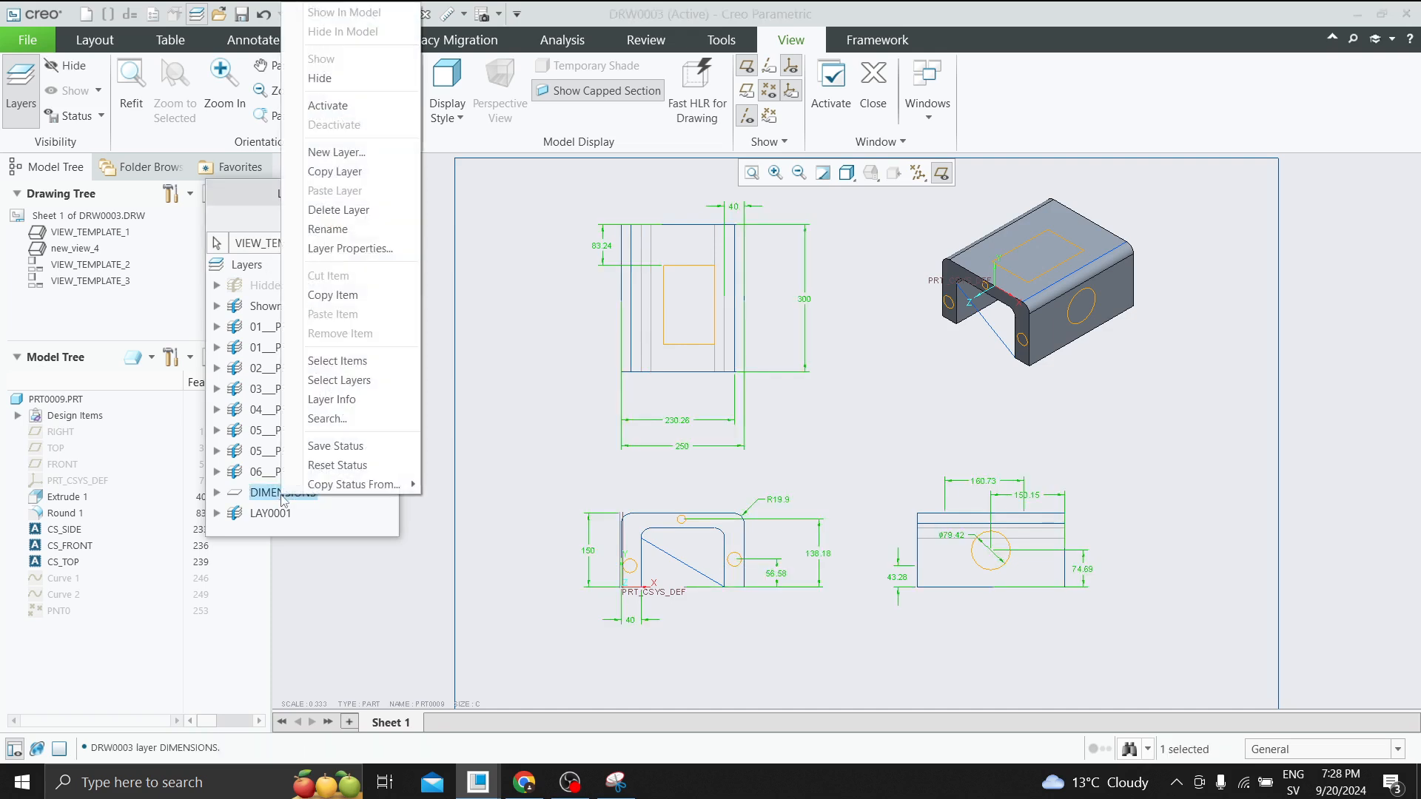
left_click(319, 78)
left_click(570, 503)
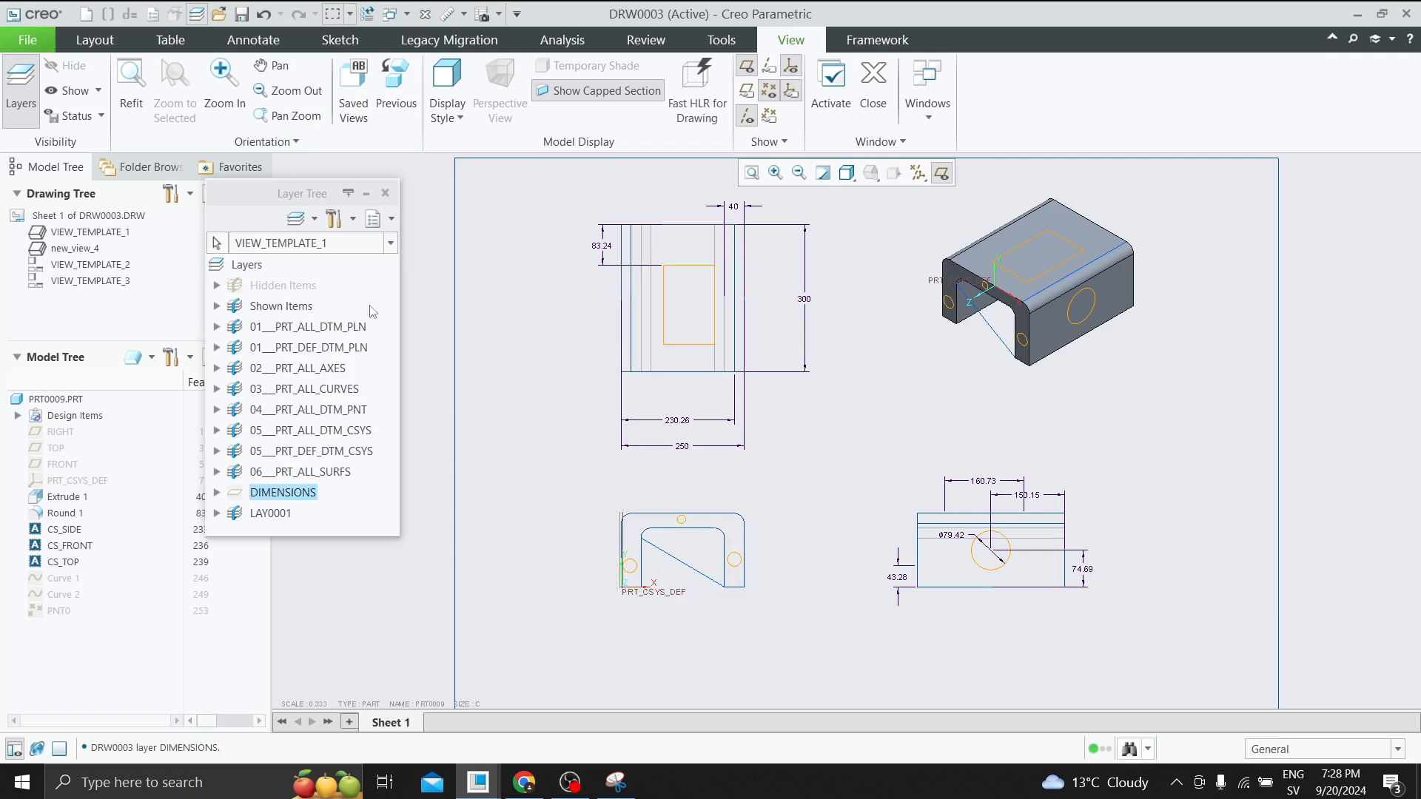
Try to switch the layer tree from VIEW_TEMPLATE_1 to another drawing view, starting with the side view.
left_click(940, 581)
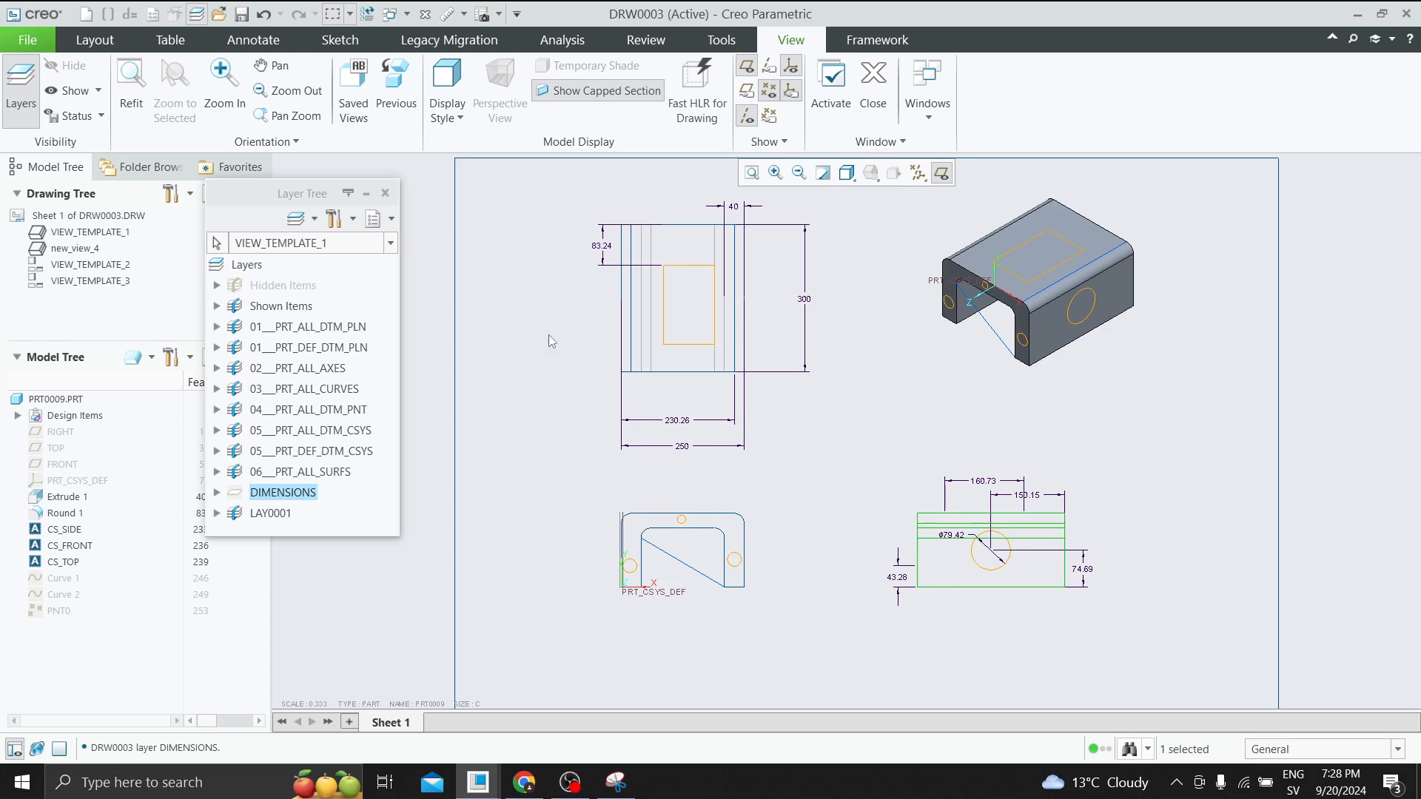
left_click(216, 243)
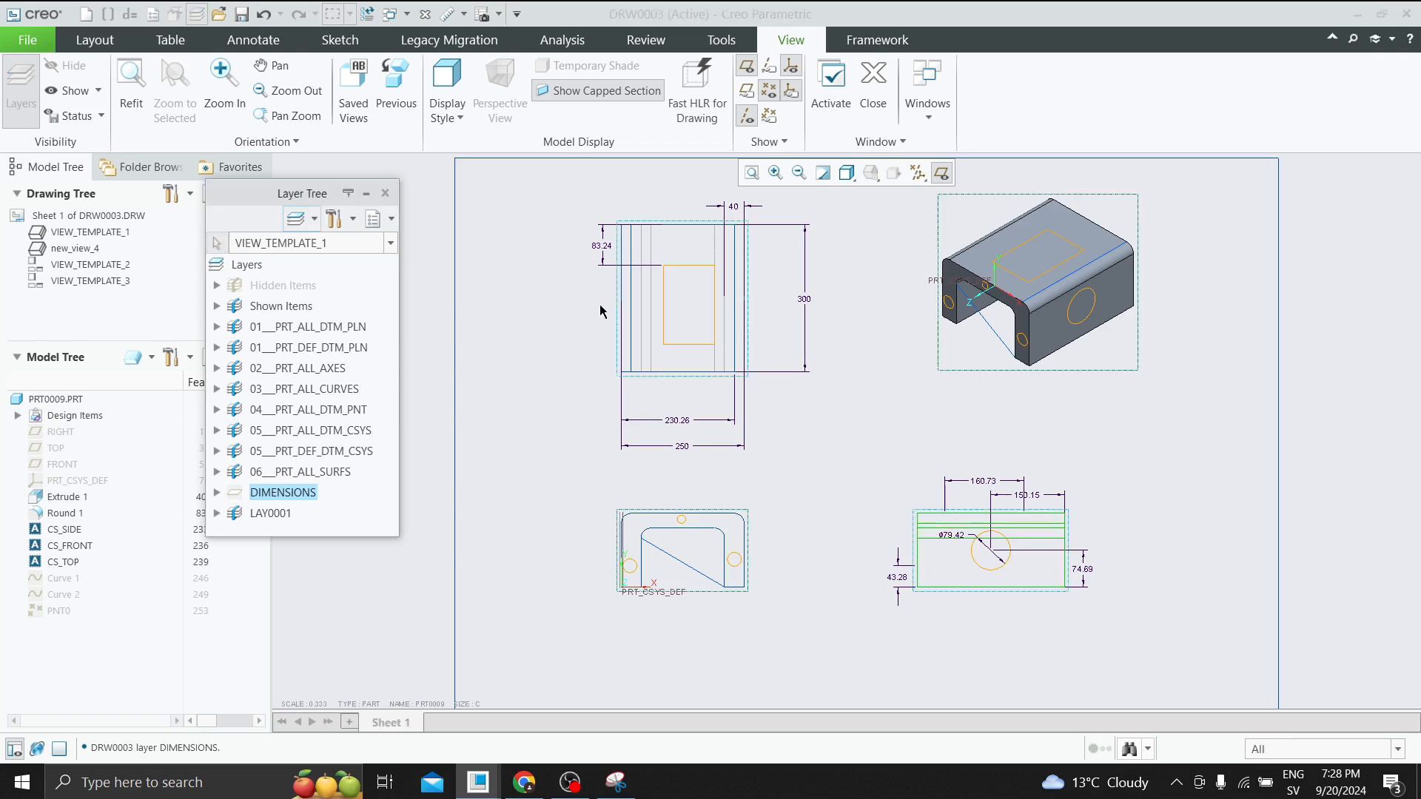
left_click(954, 582)
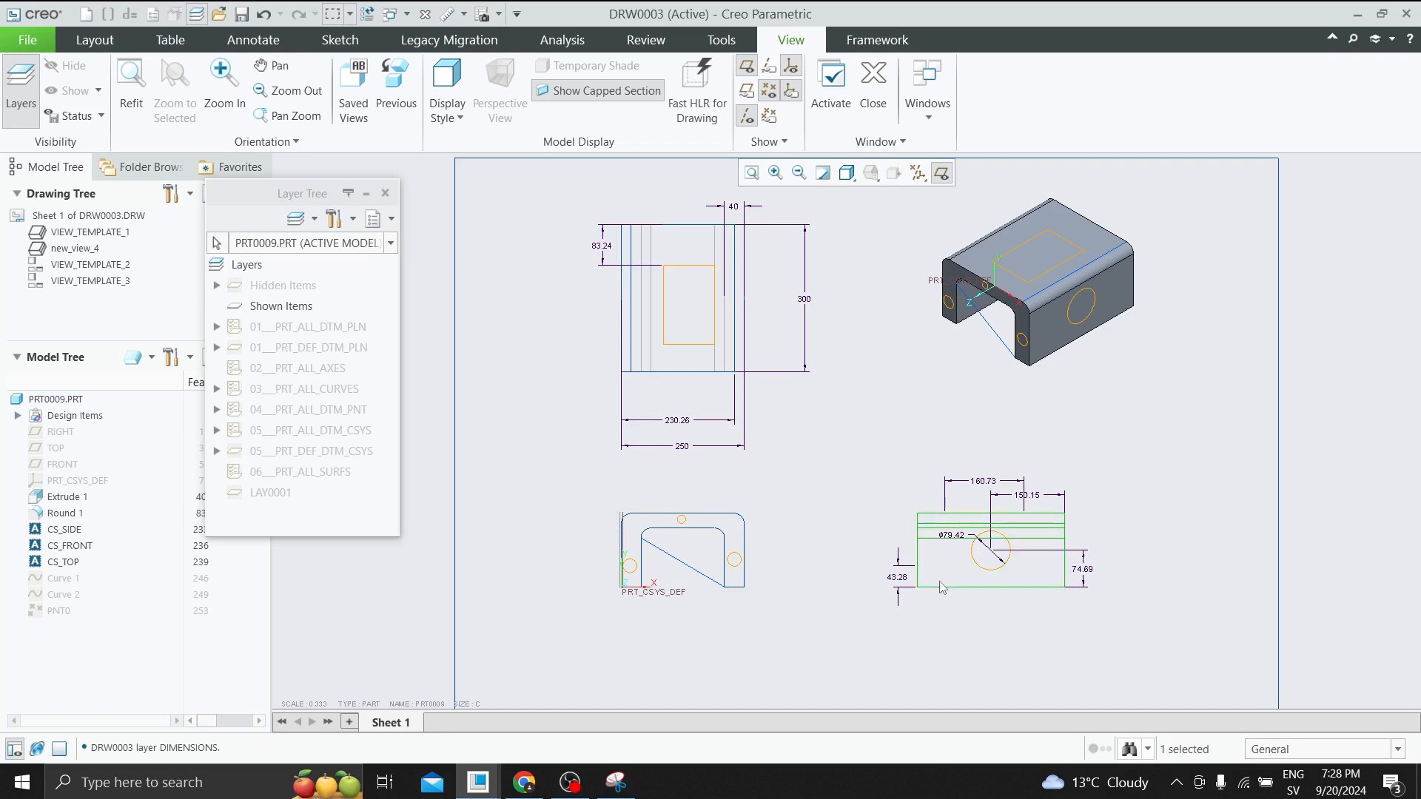
left_click(281, 243)
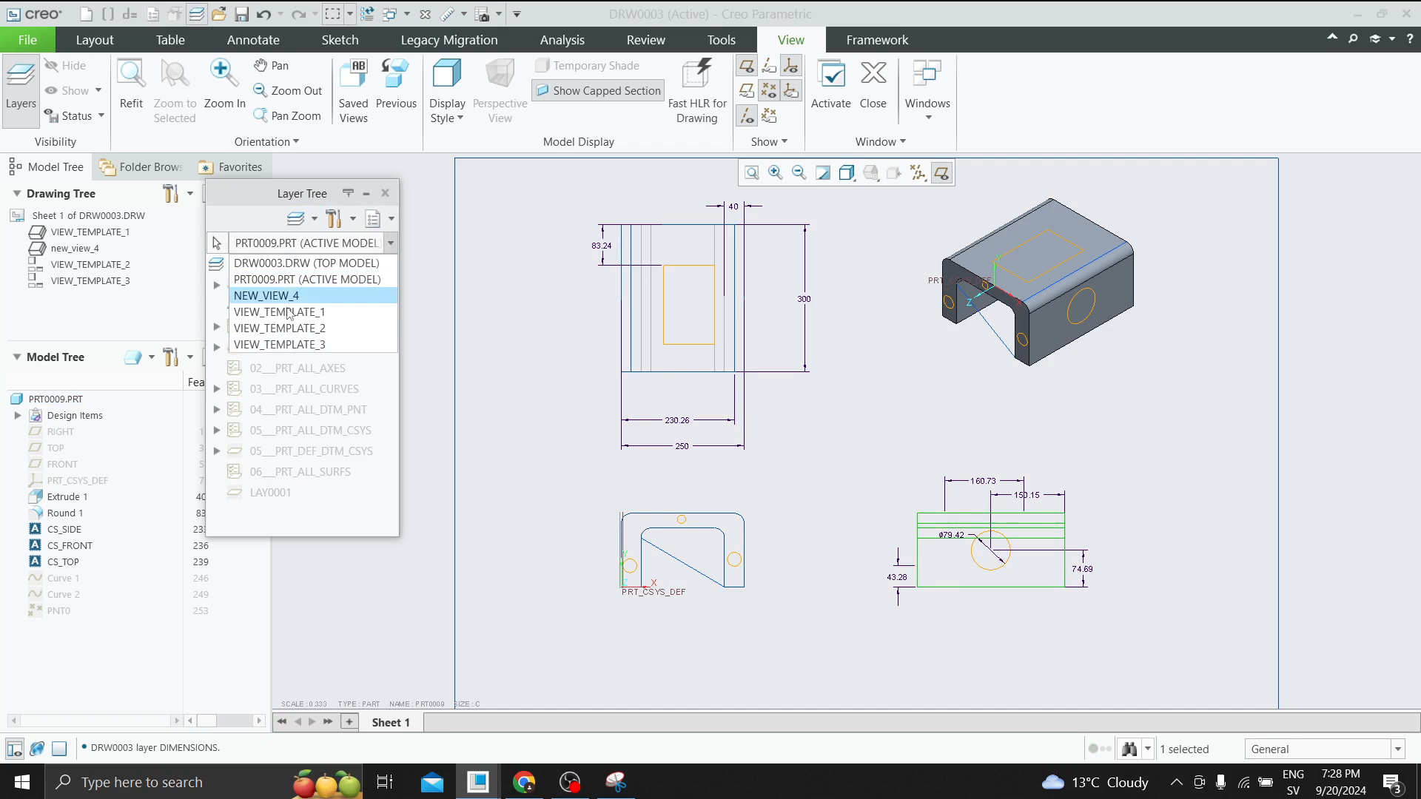
left_click(495, 326)
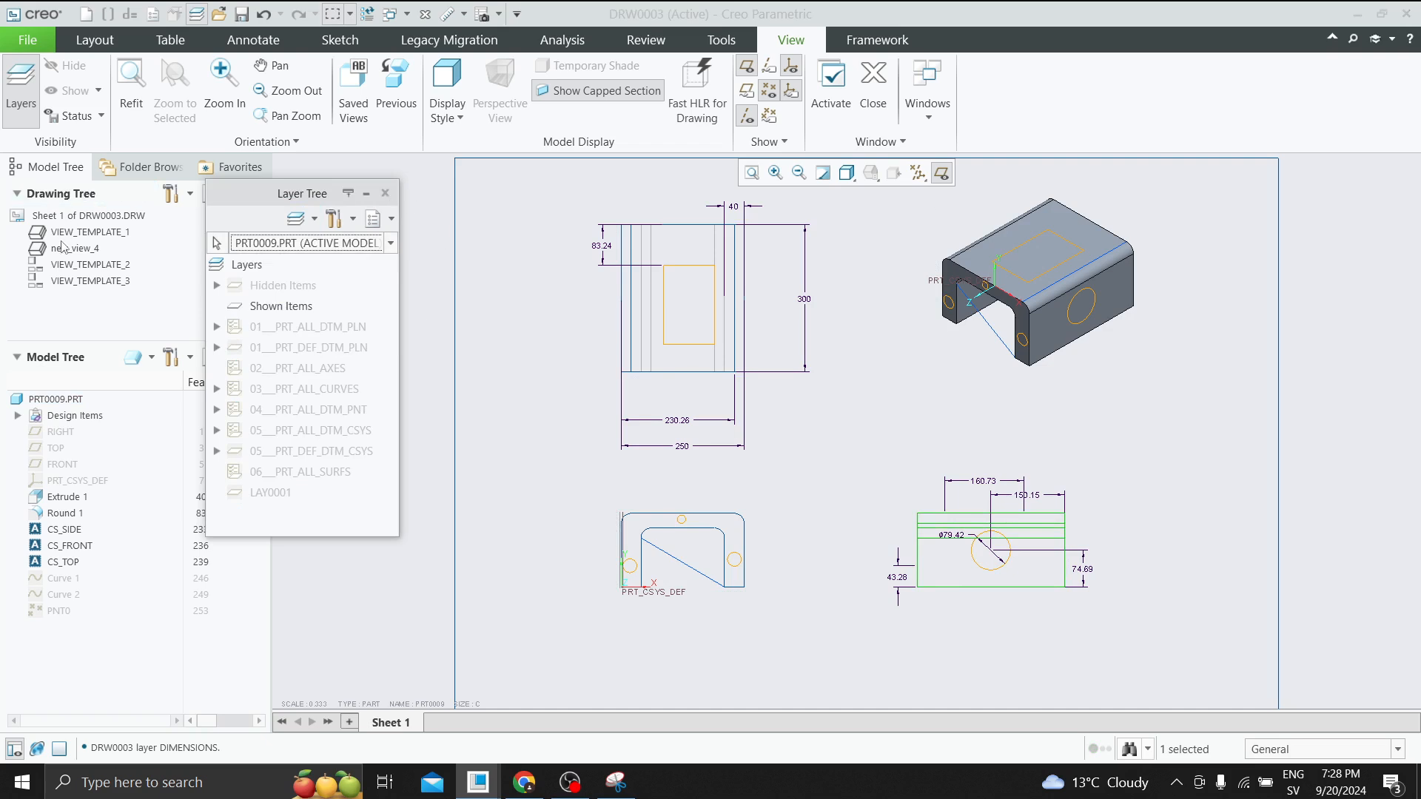
left_click(784, 513)
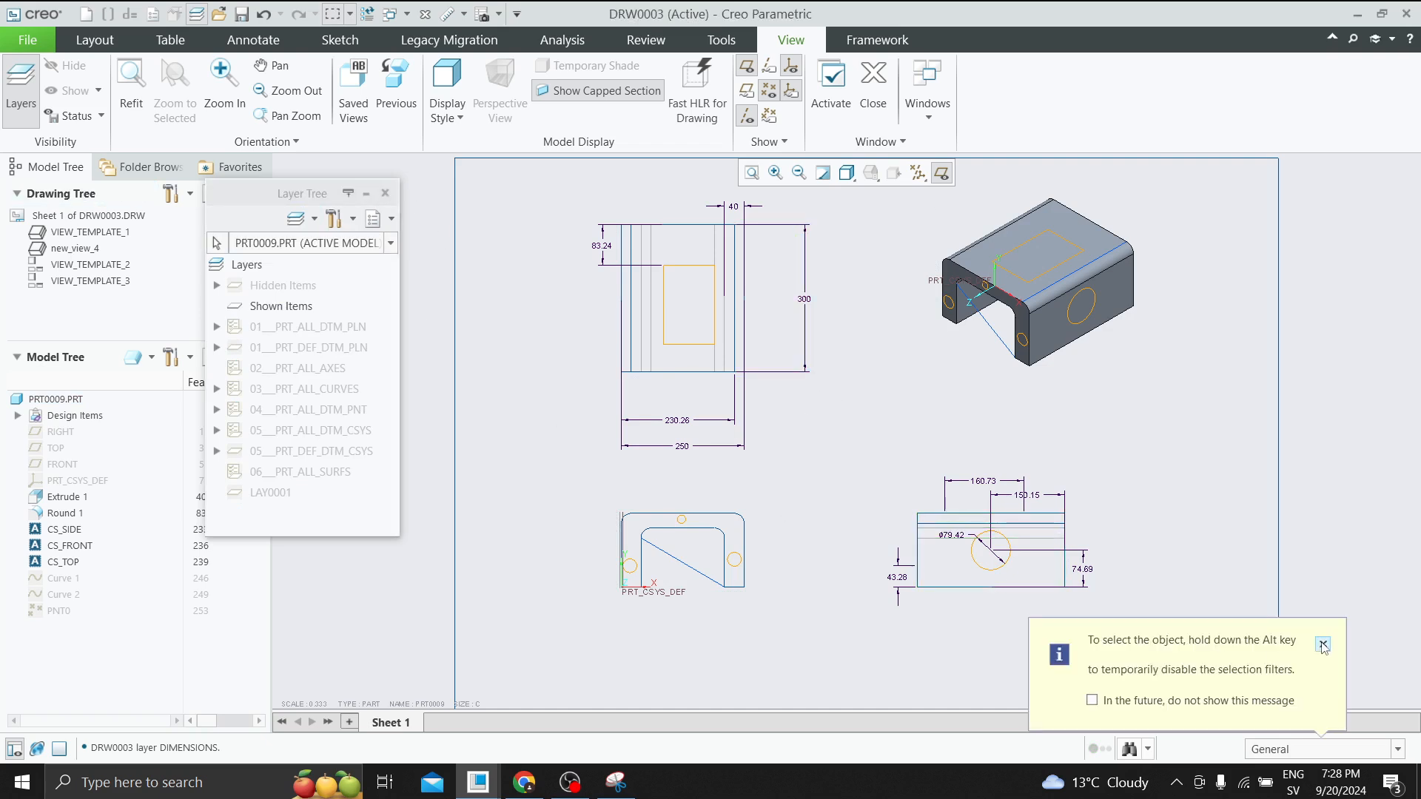
left_click(706, 352)
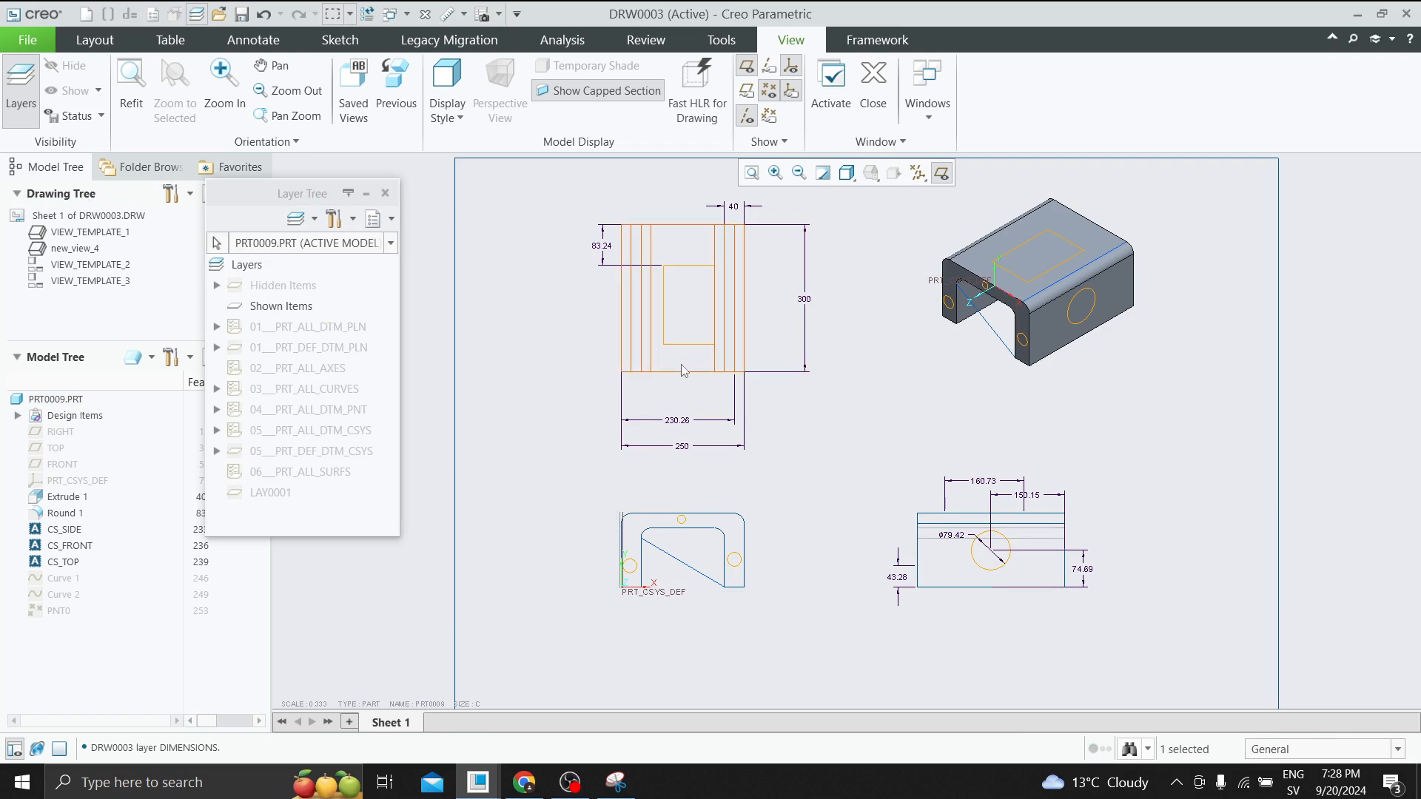
left_click(842, 491)
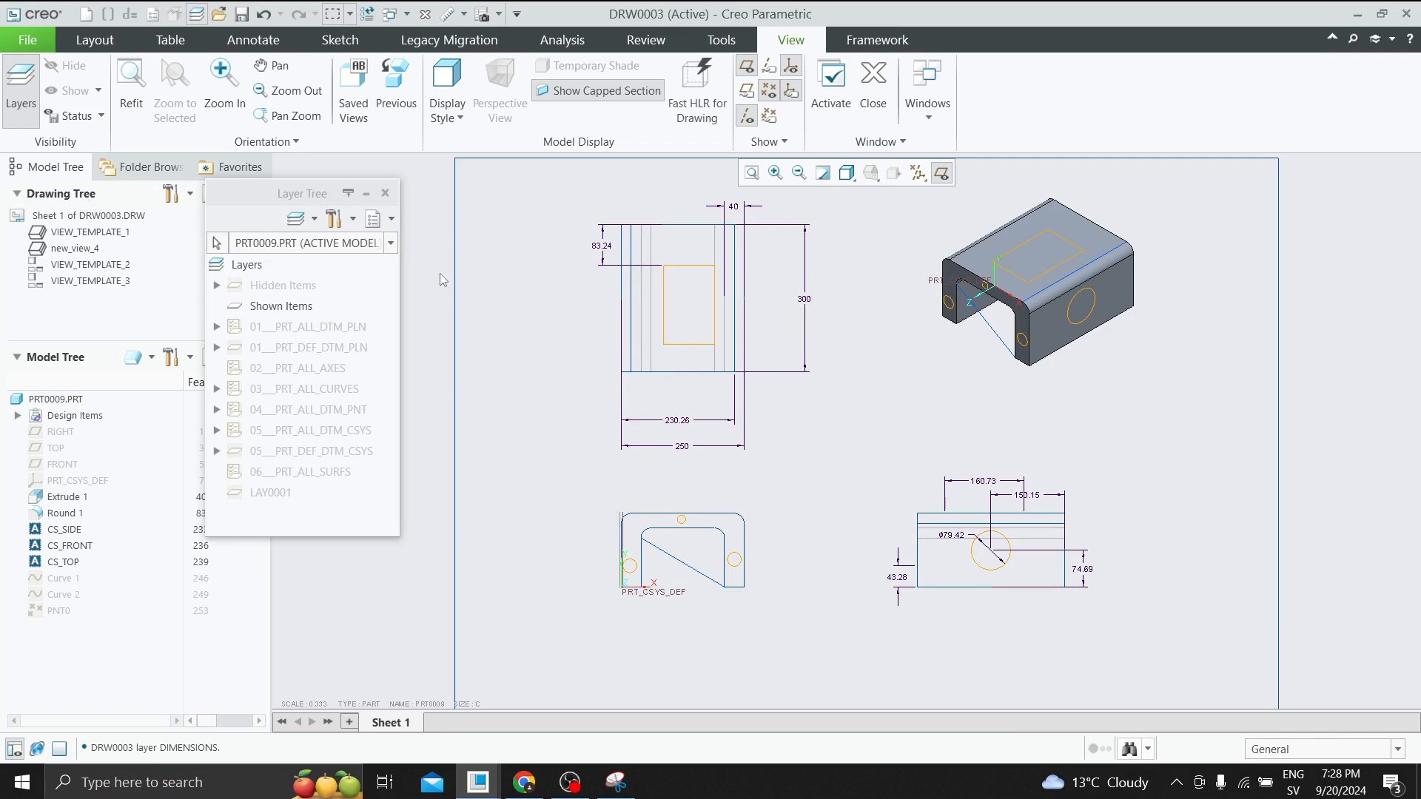
Set the layer tree to DRW0003.DRW and give the top view a layer status independent of the drawing.
left_click(391, 244)
left_click(306, 262)
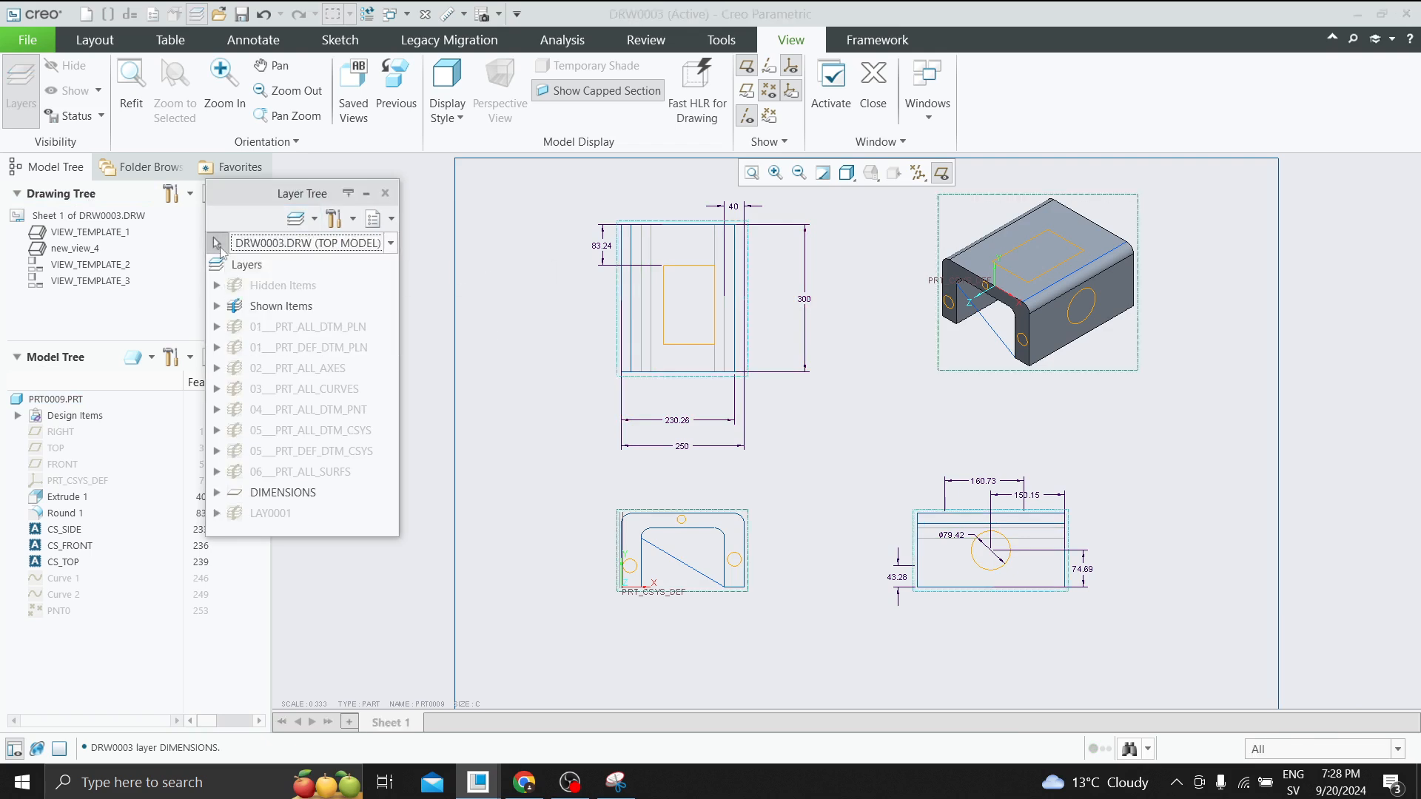
left_click(684, 377)
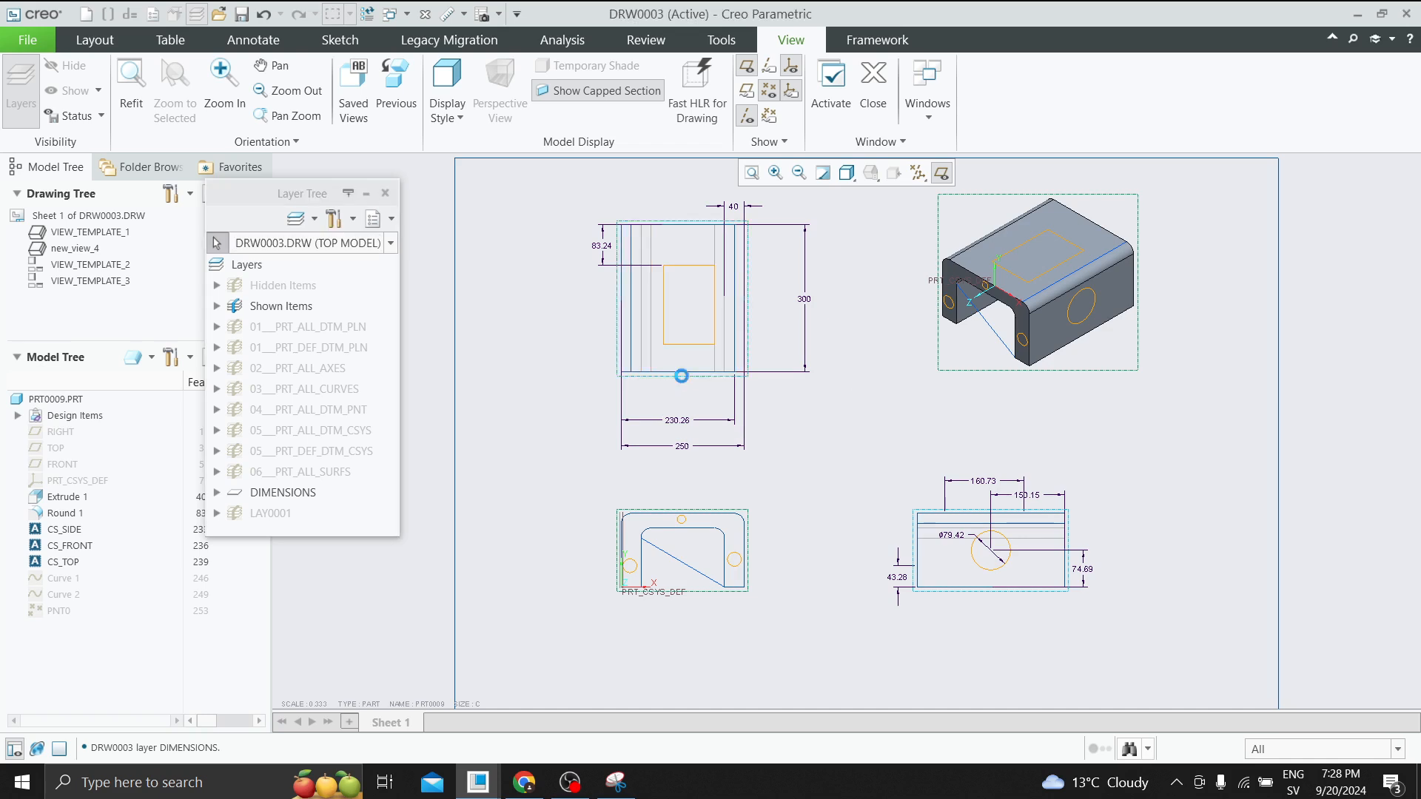
Try to pick the top view again as the layer tree's active object.
left_click(390, 244)
left_click(281, 265)
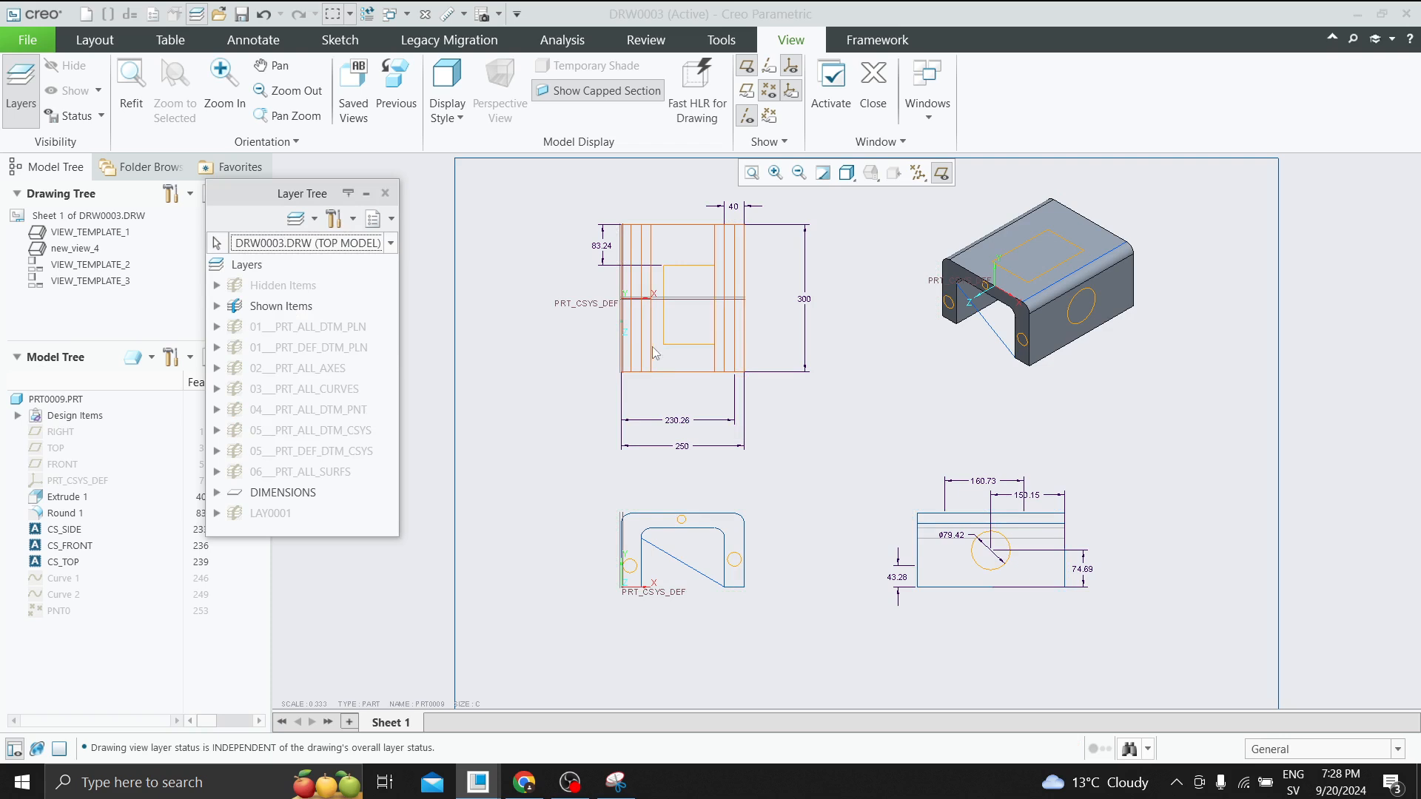
left_click(685, 378)
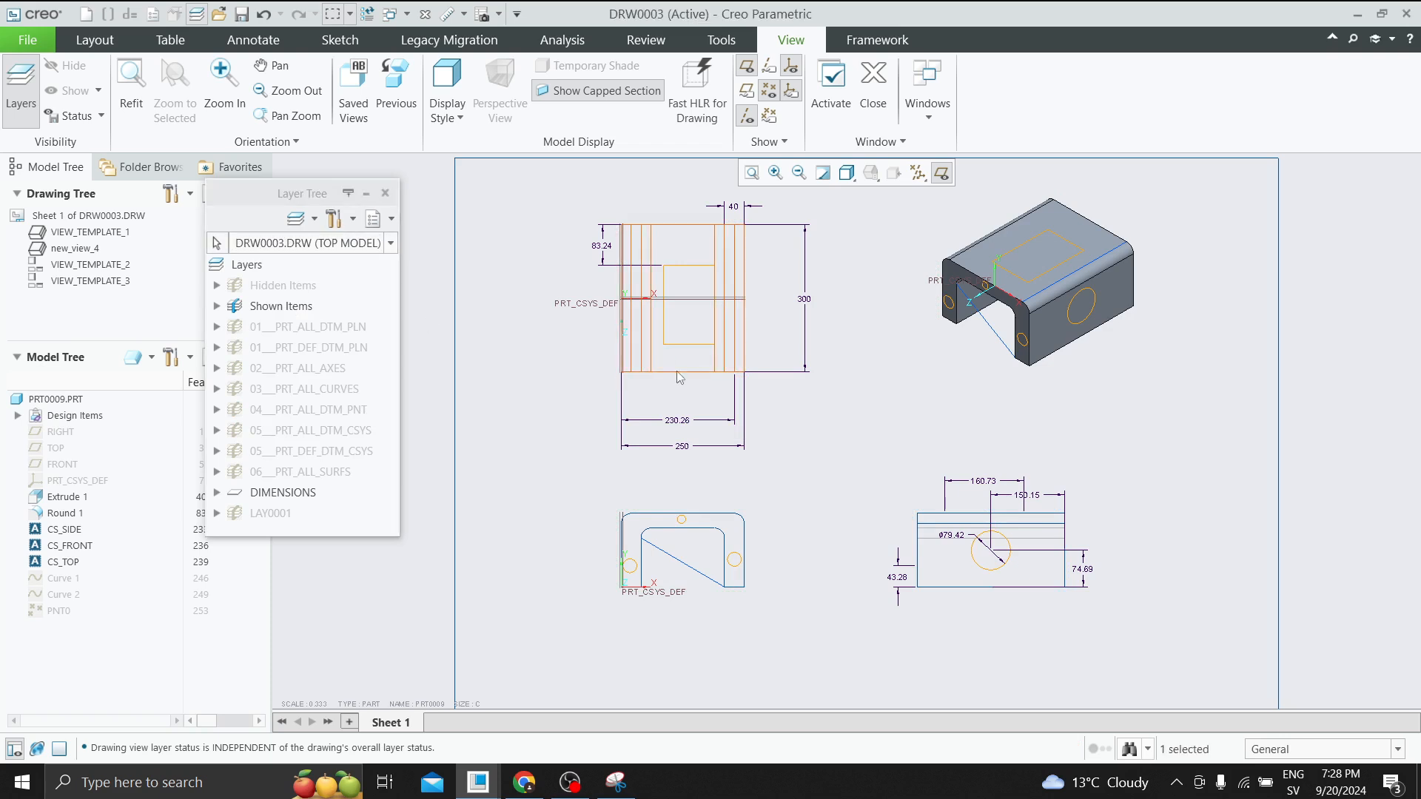
left_click(928, 564)
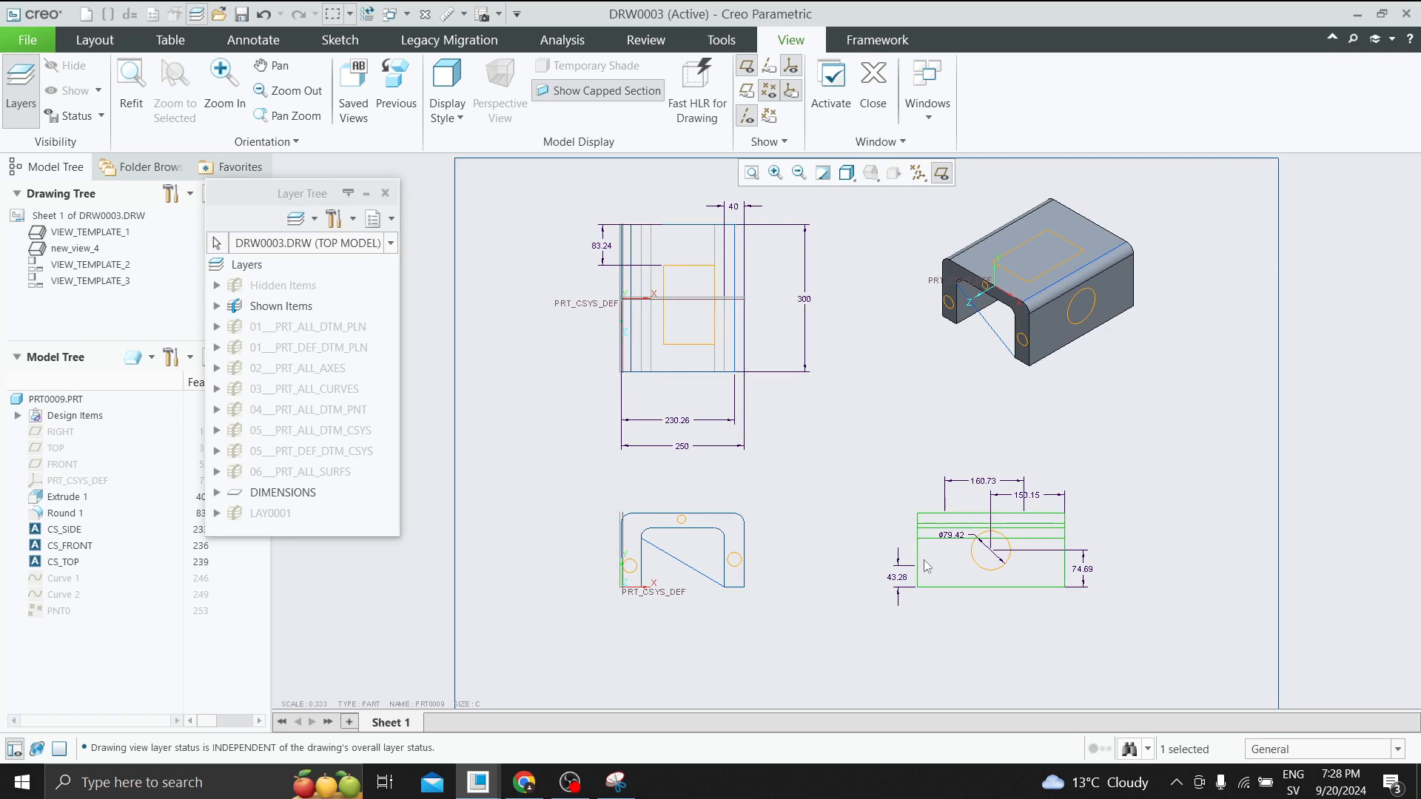
left_click(349, 253)
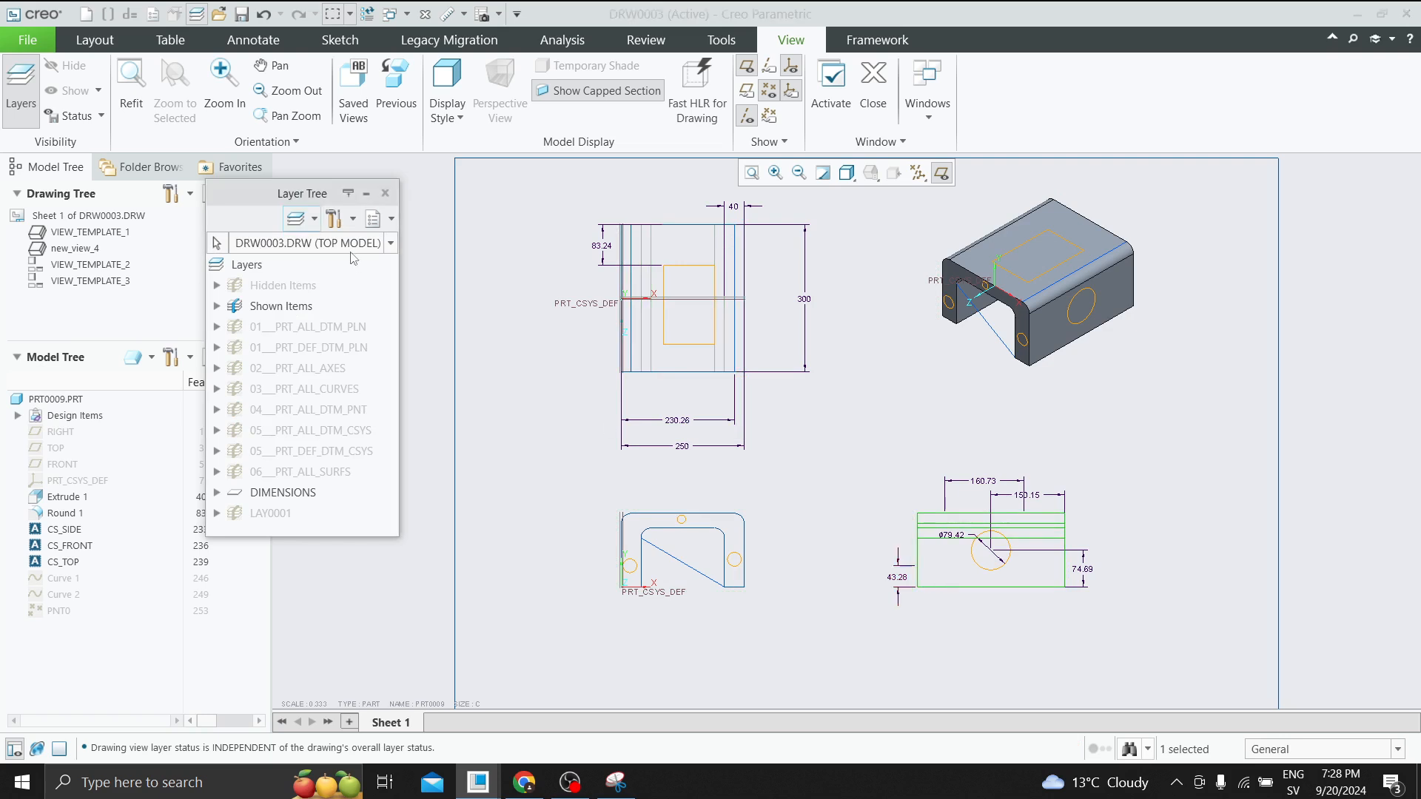
left_click(220, 249)
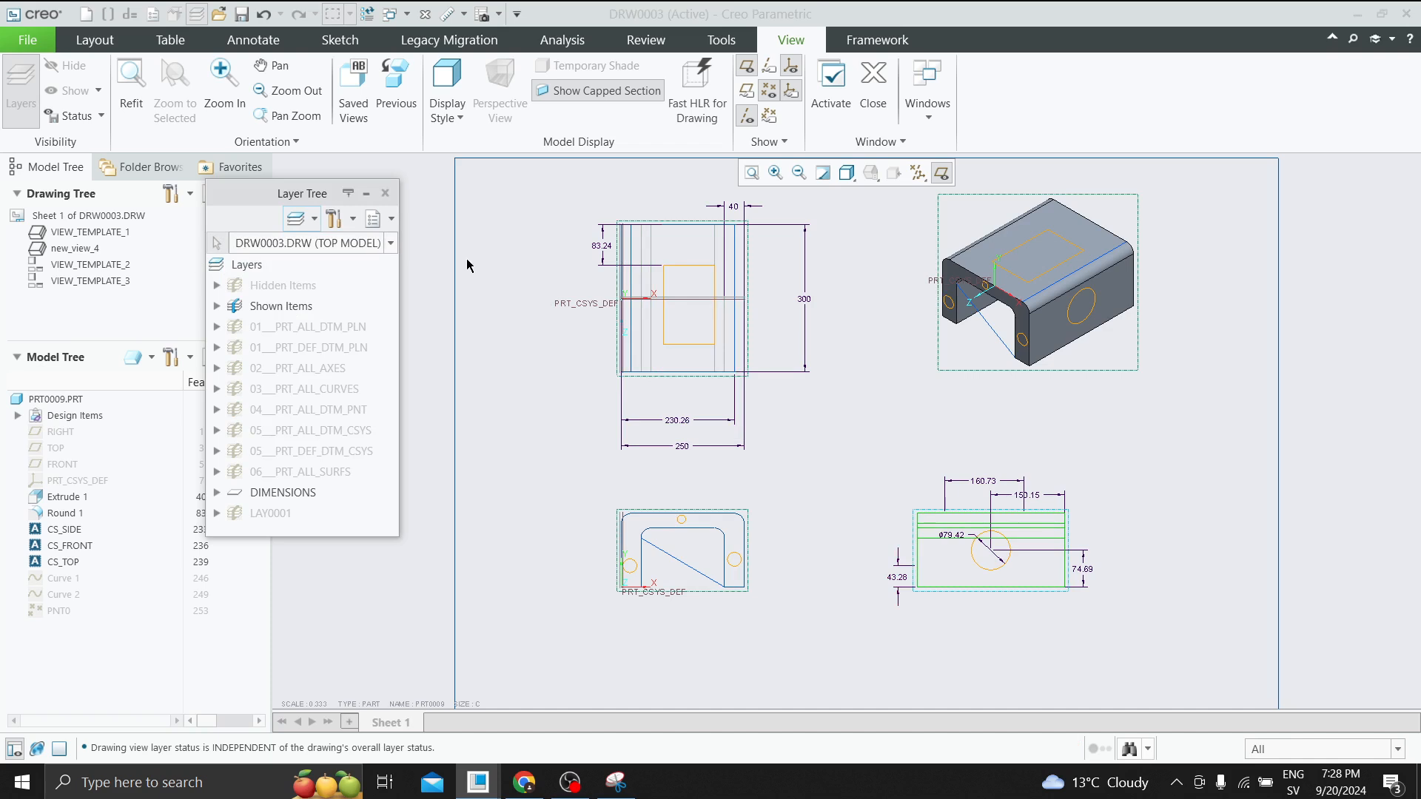
left_click(665, 379)
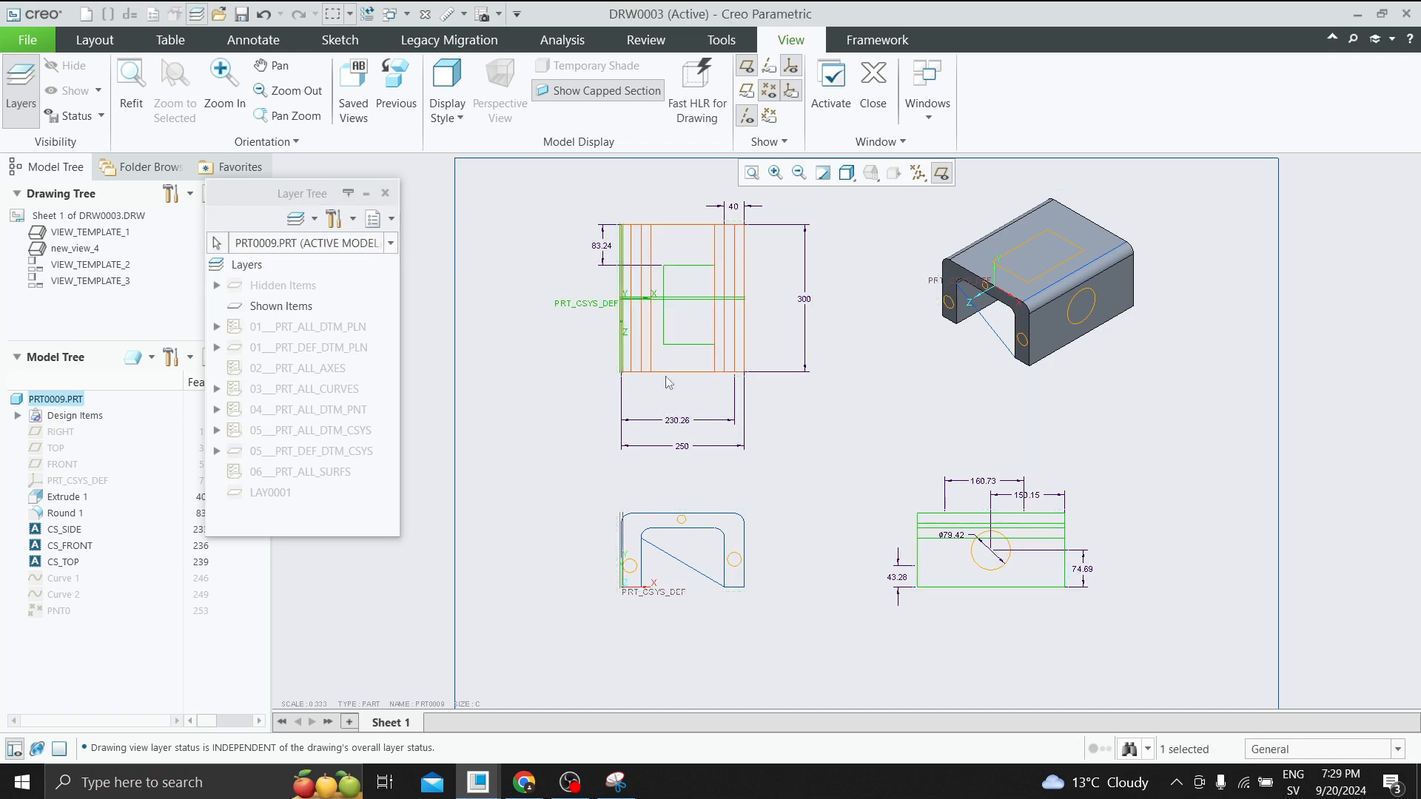
Return the layer tree to DRW0003.DRW and give the side view, VIEW_TEMPLATE_3, an independent layer status.
left_click(217, 243)
left_click(274, 244)
left_click(274, 263)
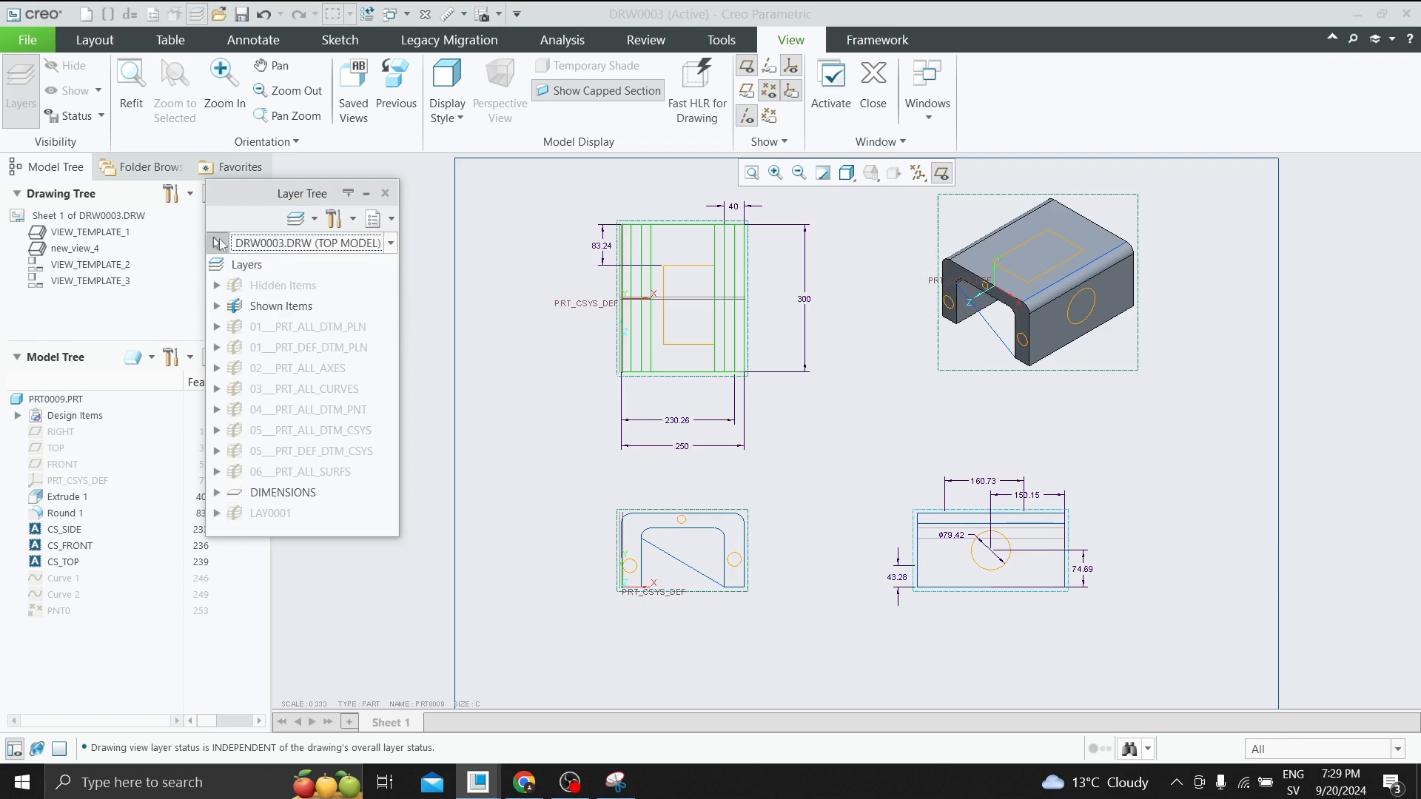
left_click(917, 588)
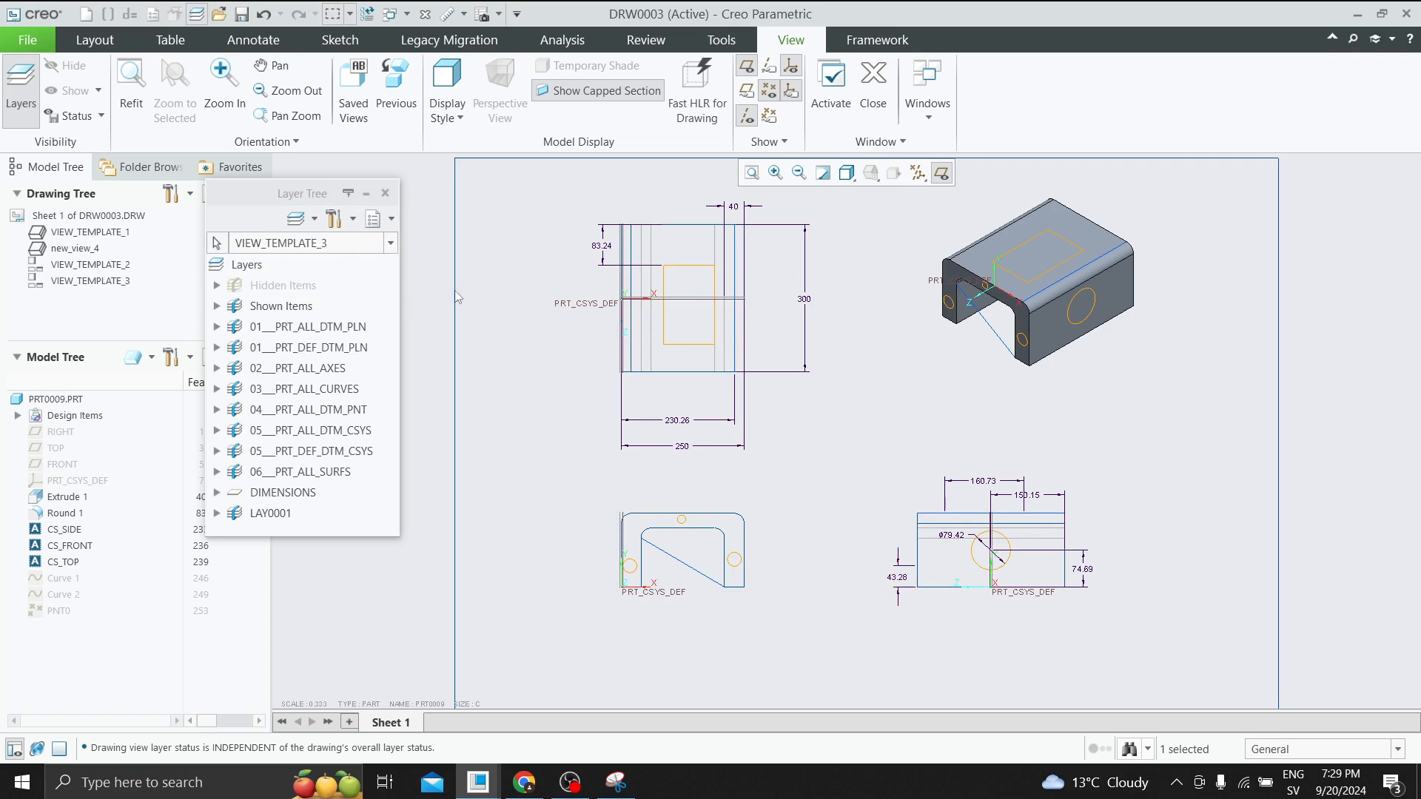
Check the top view's name, reset the layer tree to DRW0003.DRW and pick the side view again.
left_click(697, 225)
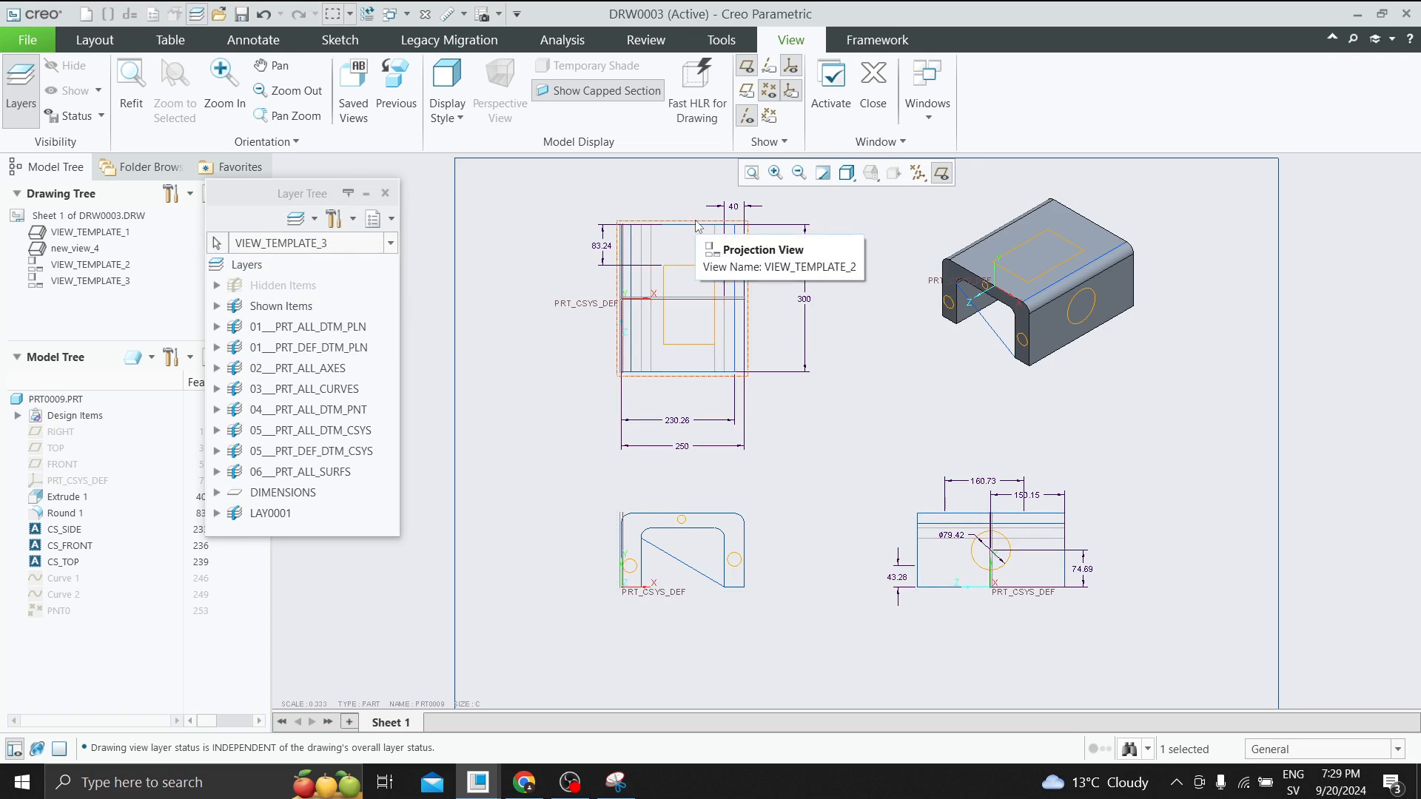
left_click(697, 227)
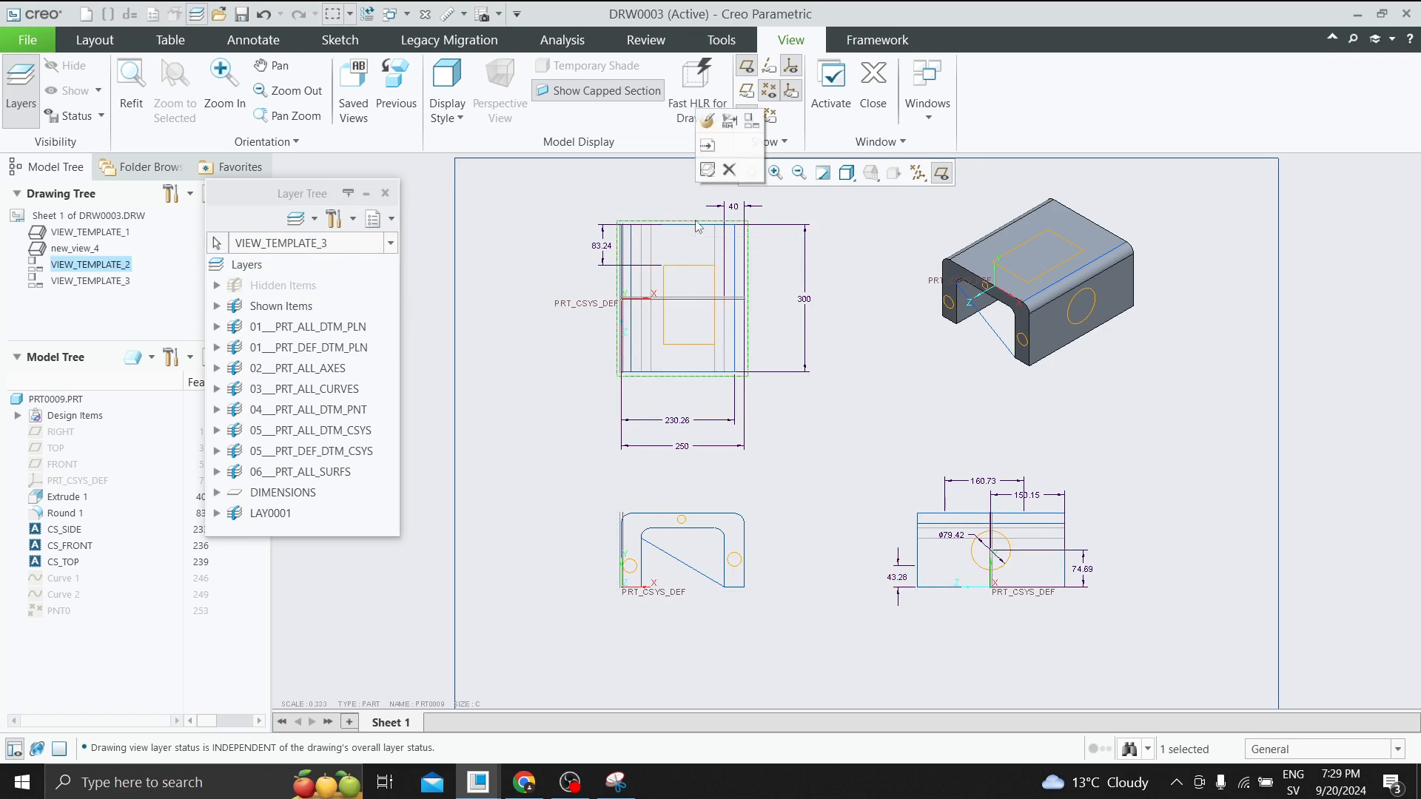
left_click(853, 283)
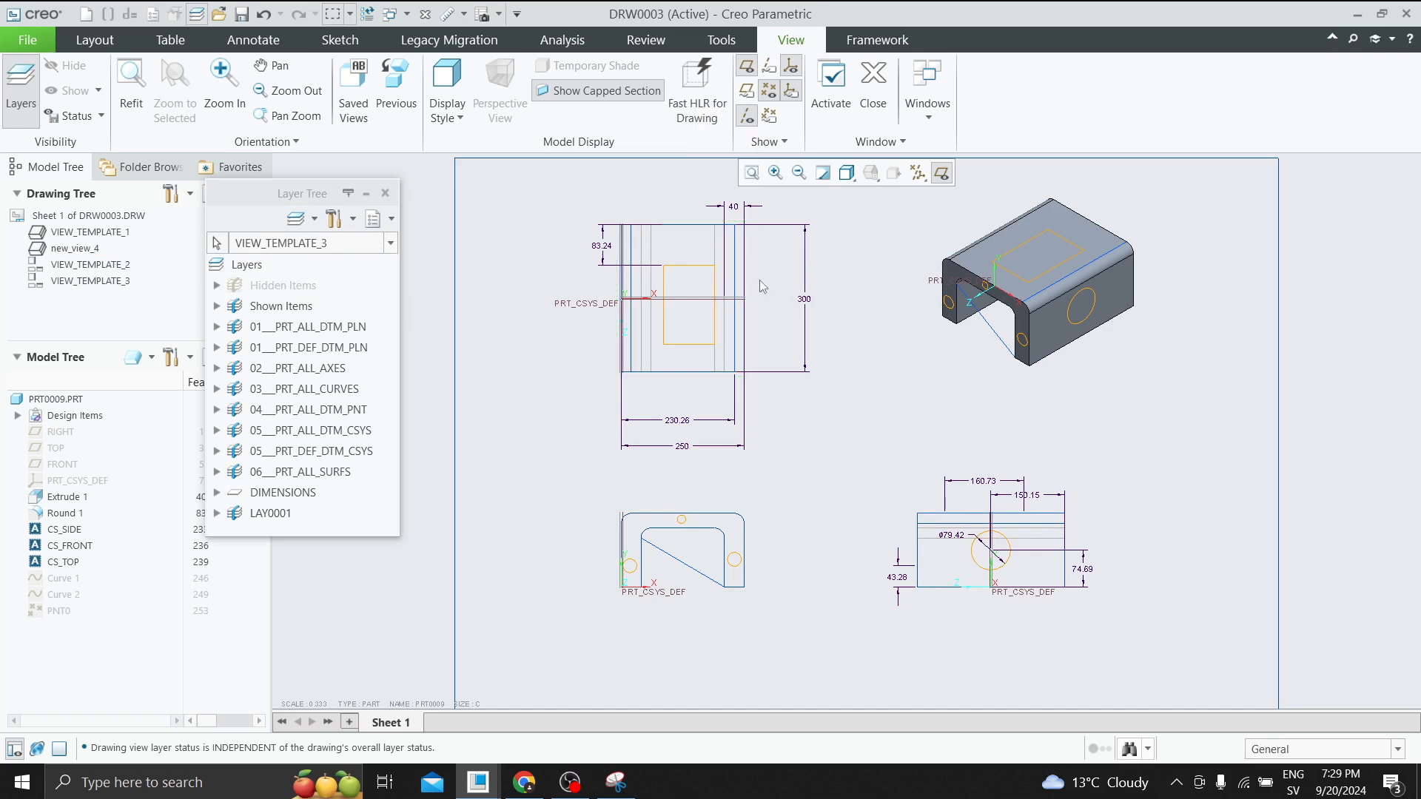
left_click(694, 245)
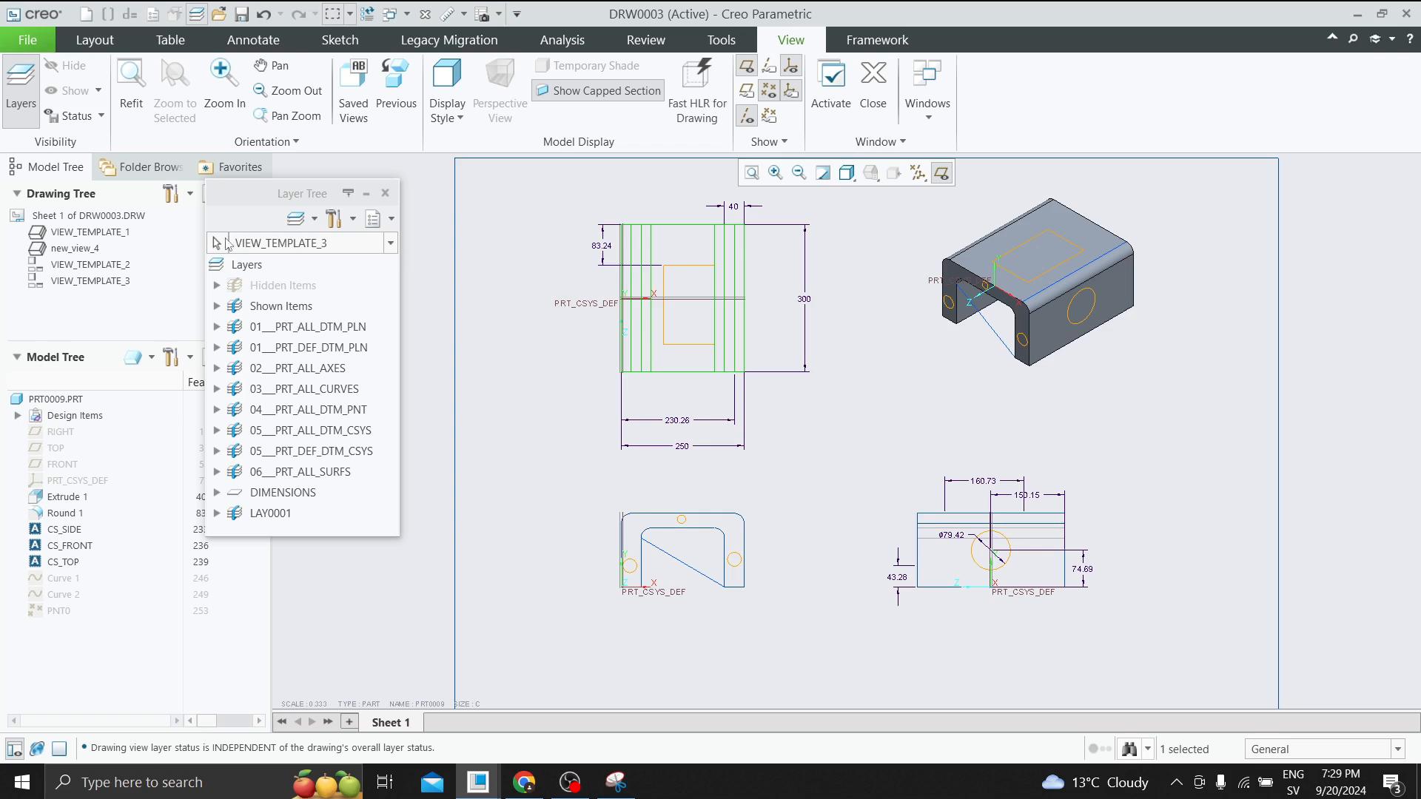
left_click(266, 242)
left_click(265, 263)
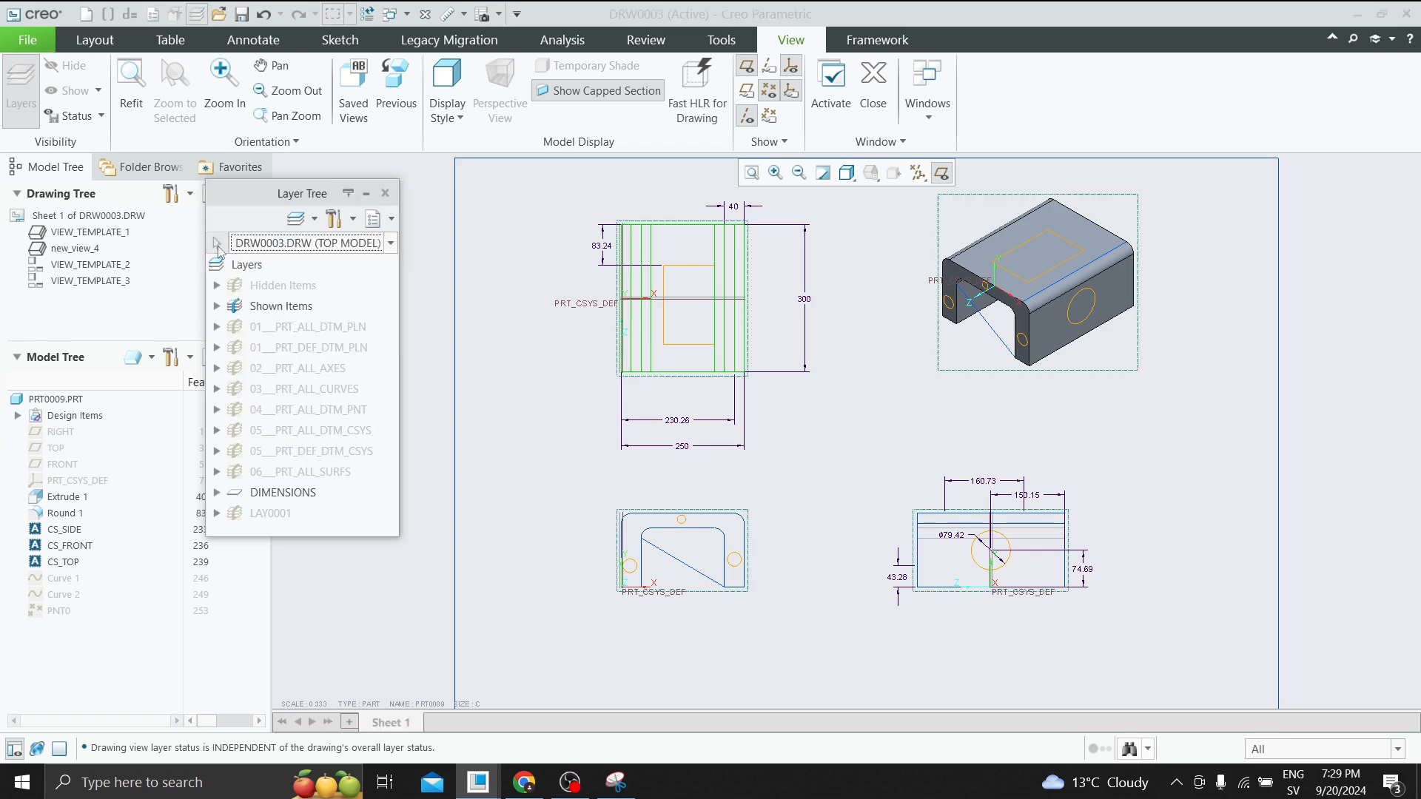
left_click(920, 526)
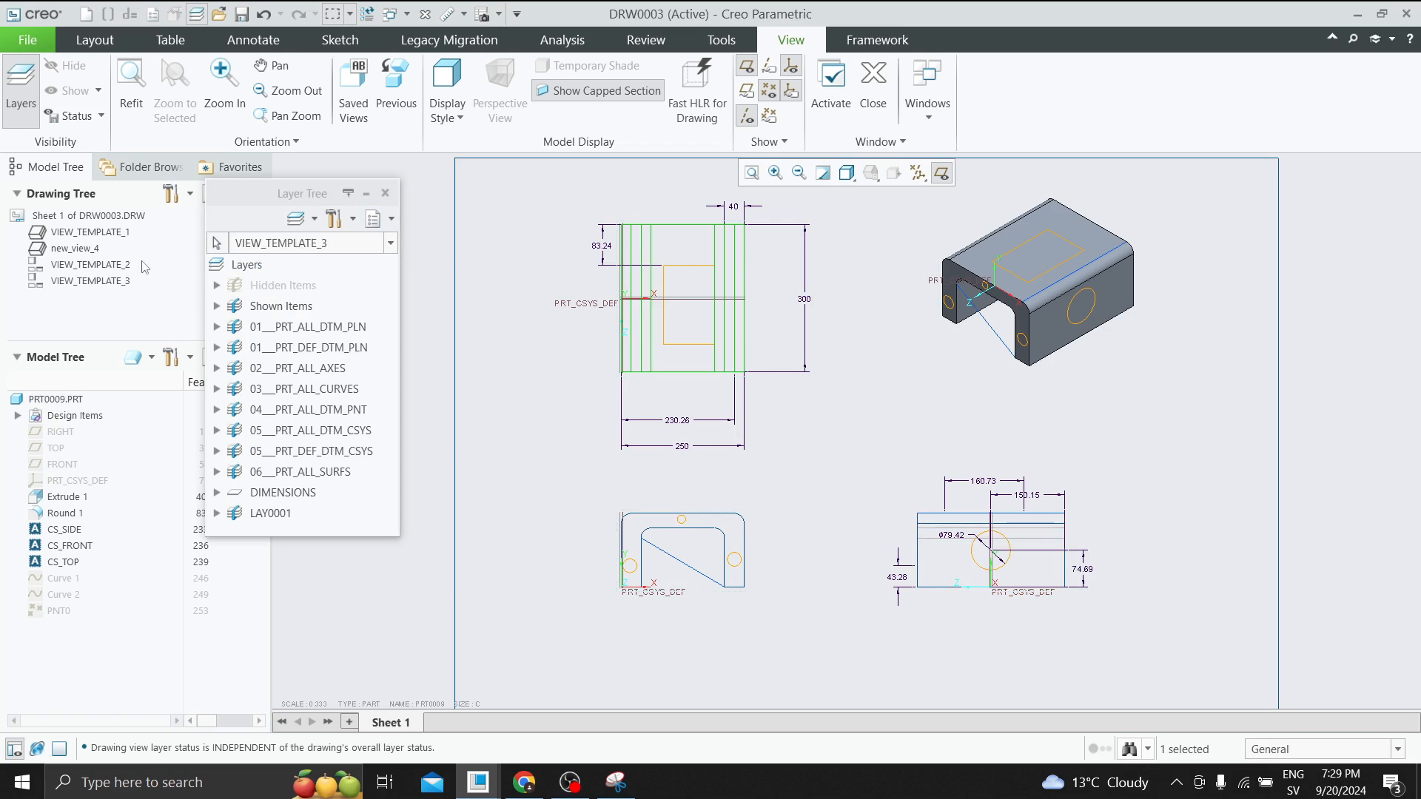
Hide the DIMENSIONS layer in the side view, VIEW_TEMPLATE_3.
left_click(97, 282)
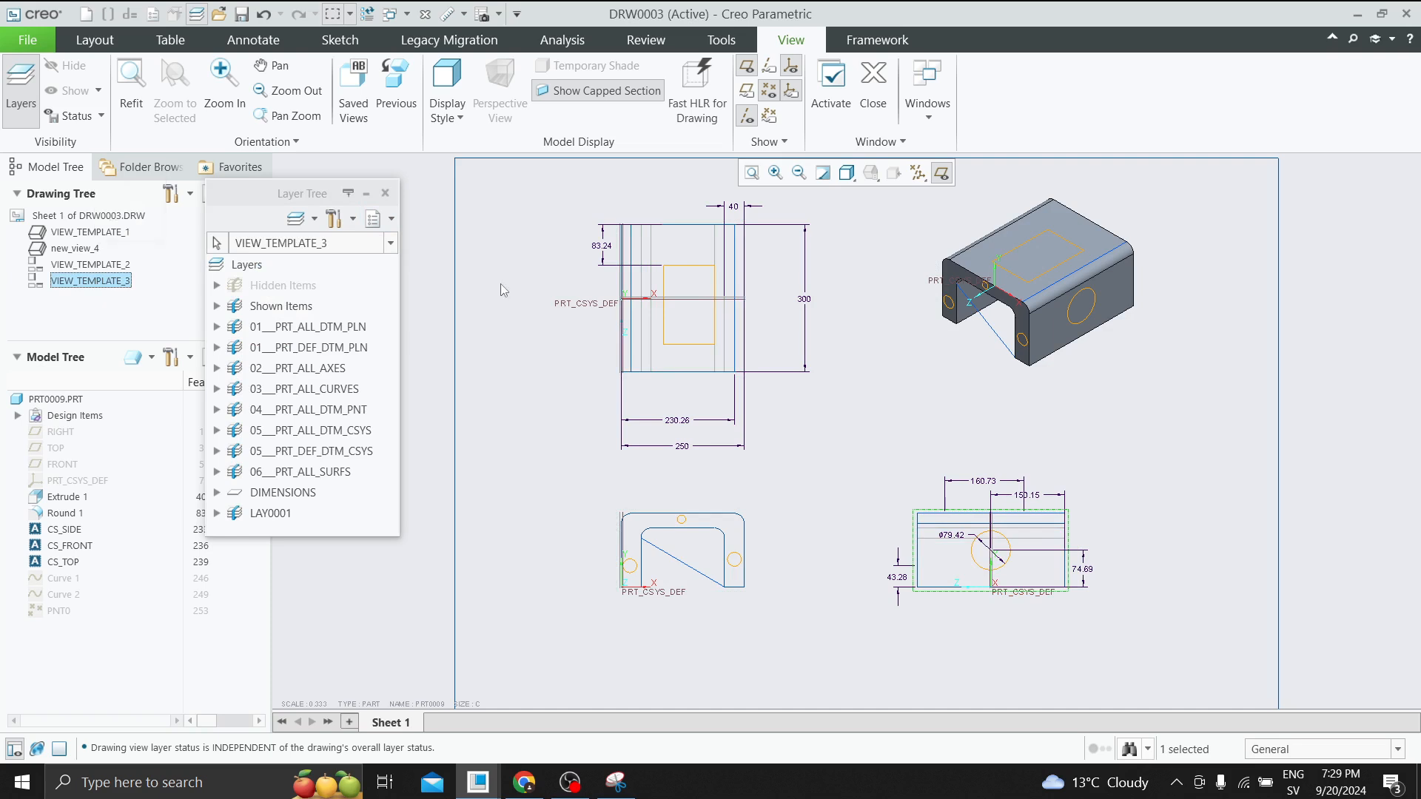
left_click(119, 267)
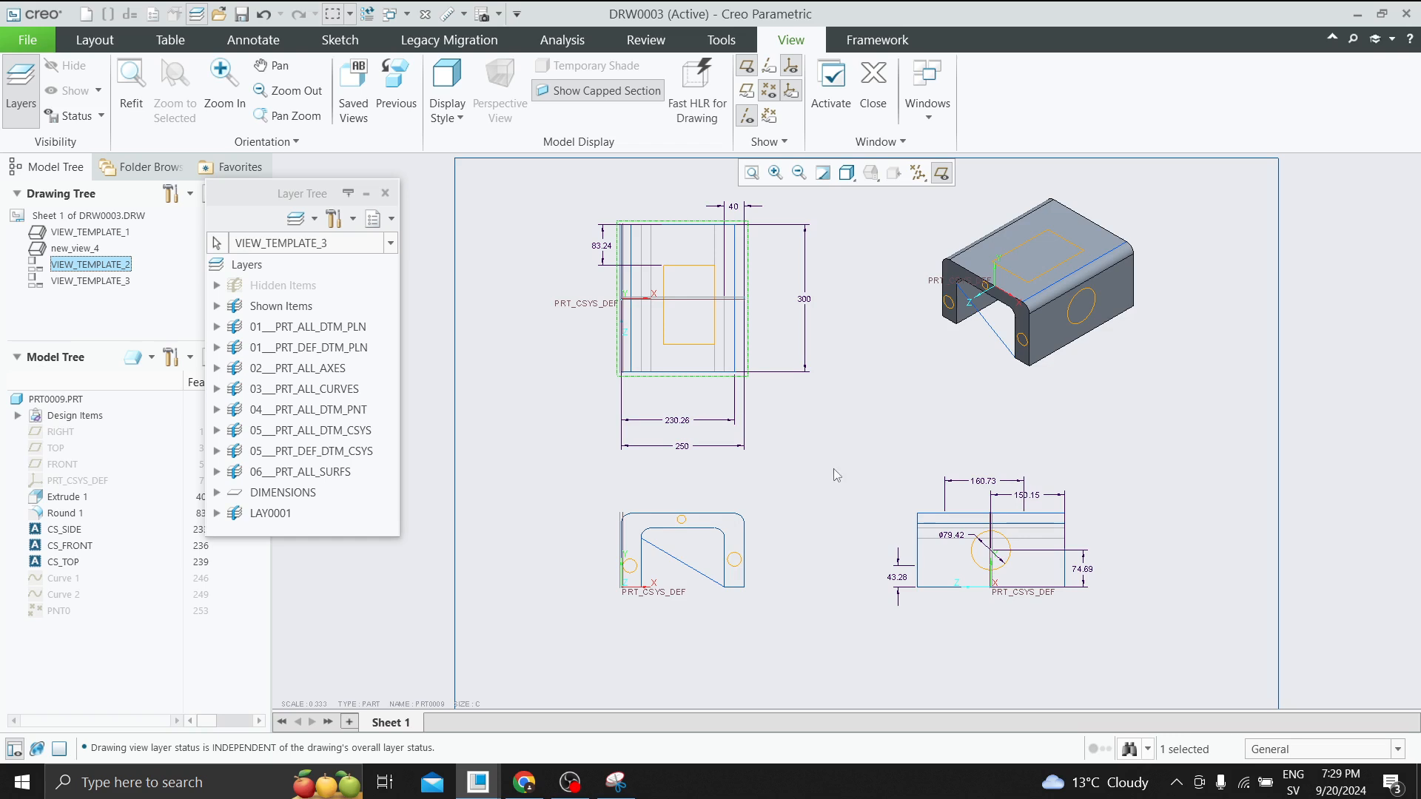
left_click(114, 282)
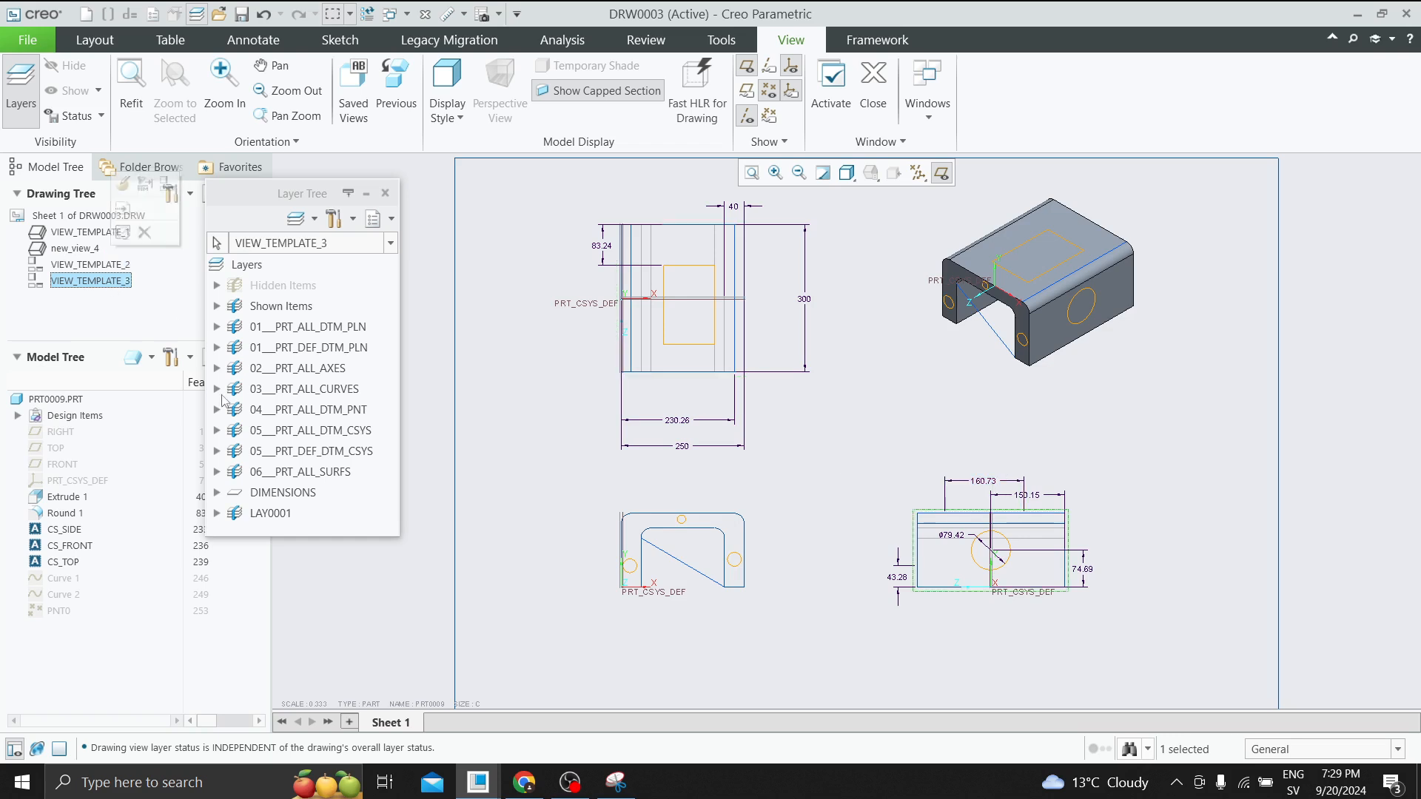
right_click(265, 494)
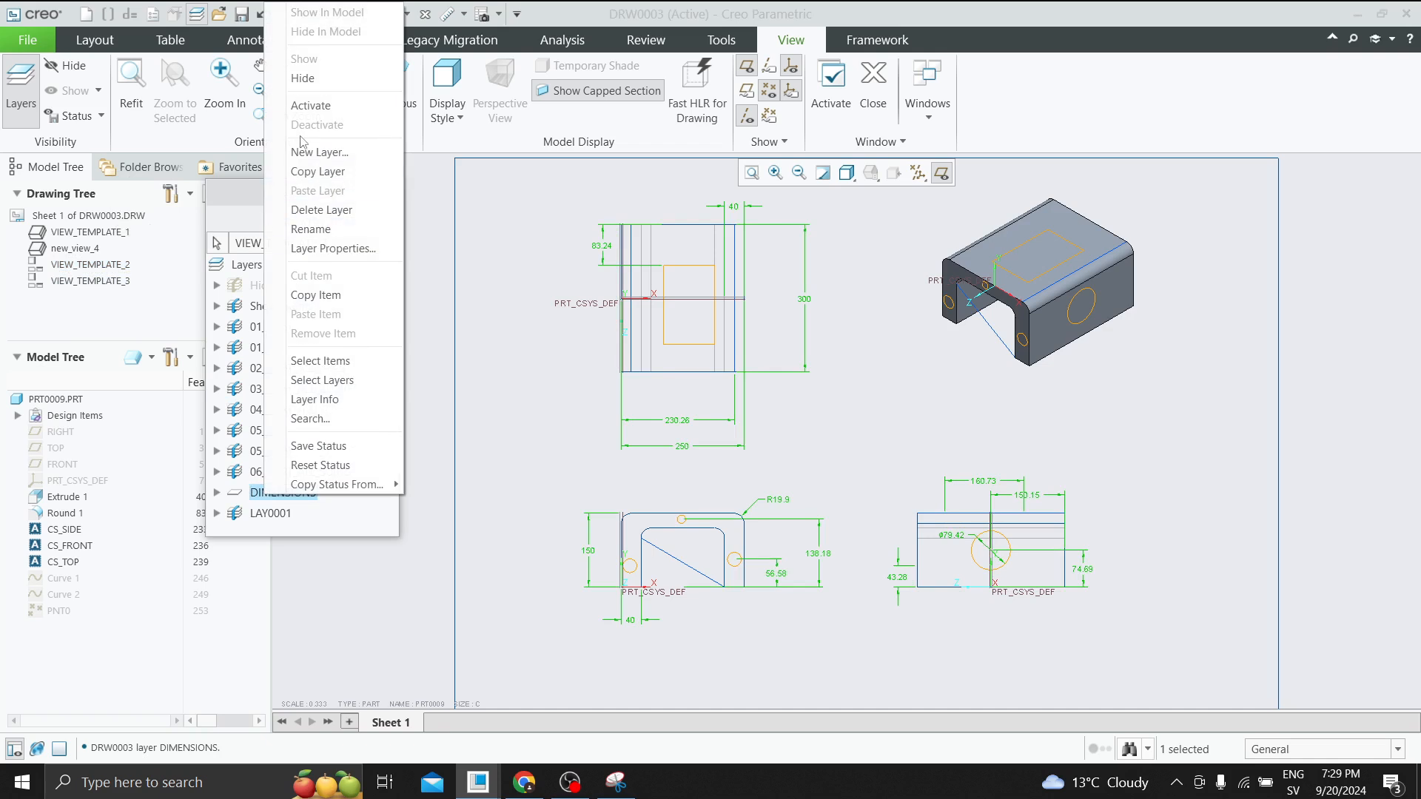
left_click(303, 77)
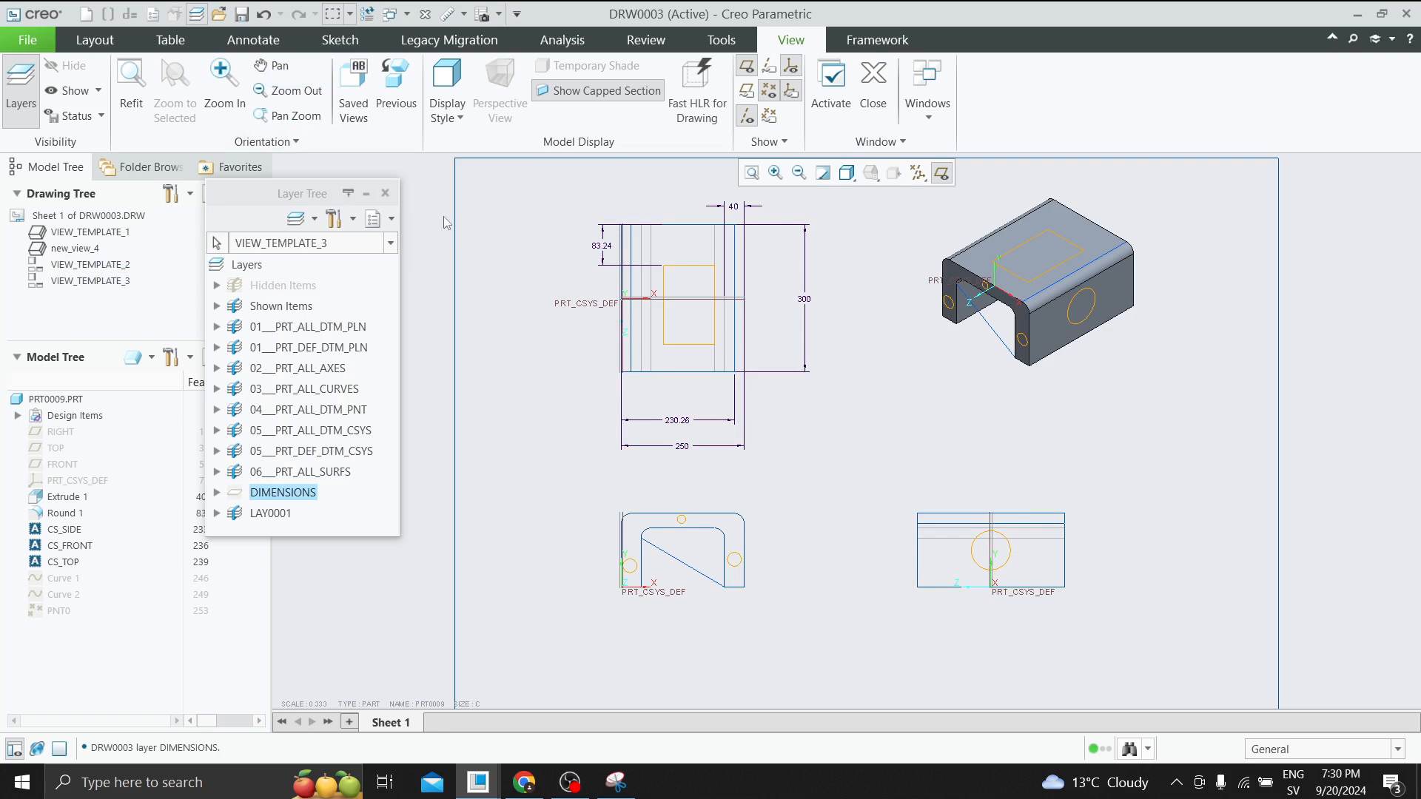
Return the layer tree to DRW0003.DRW and check the side view's available commands.
left_click(390, 243)
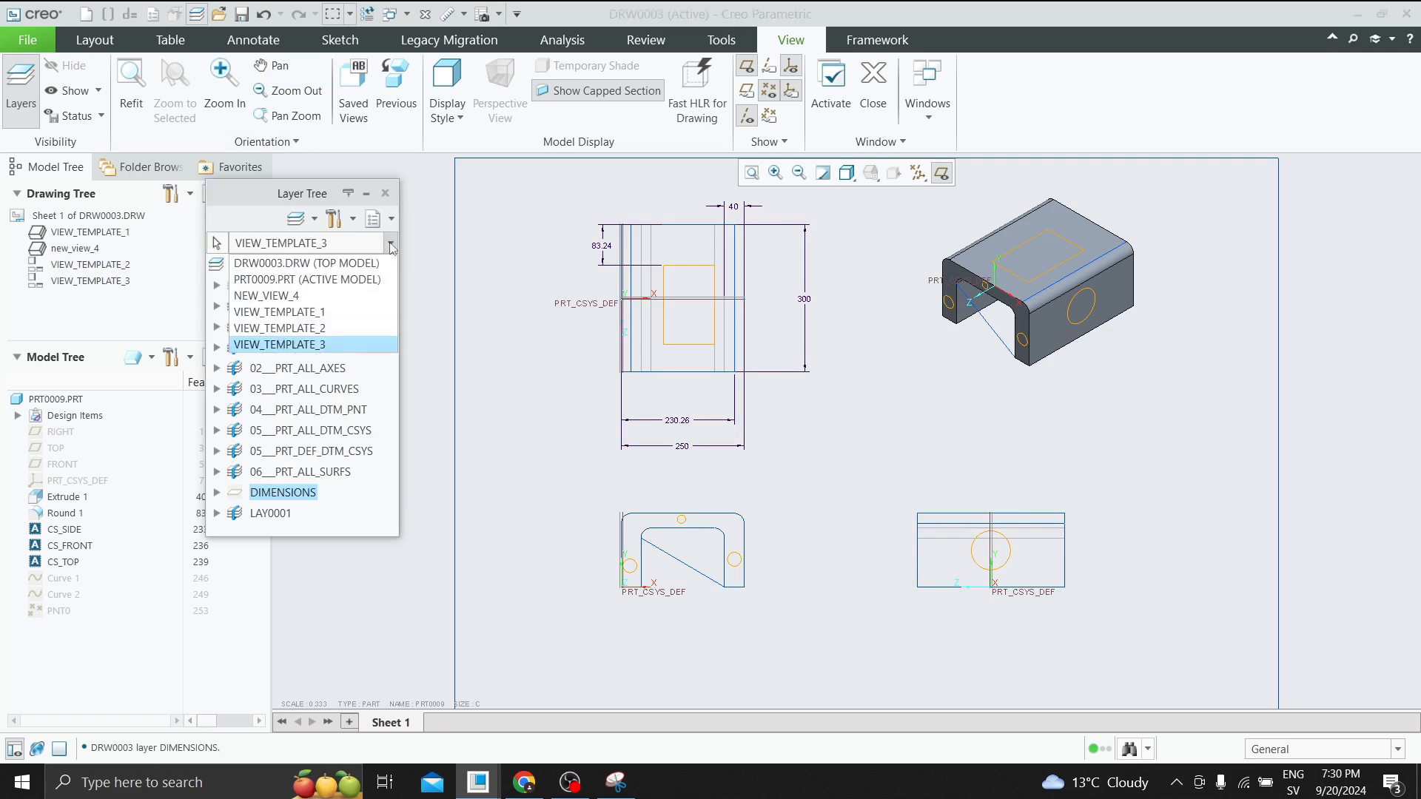
left_click(285, 265)
left_click(930, 564)
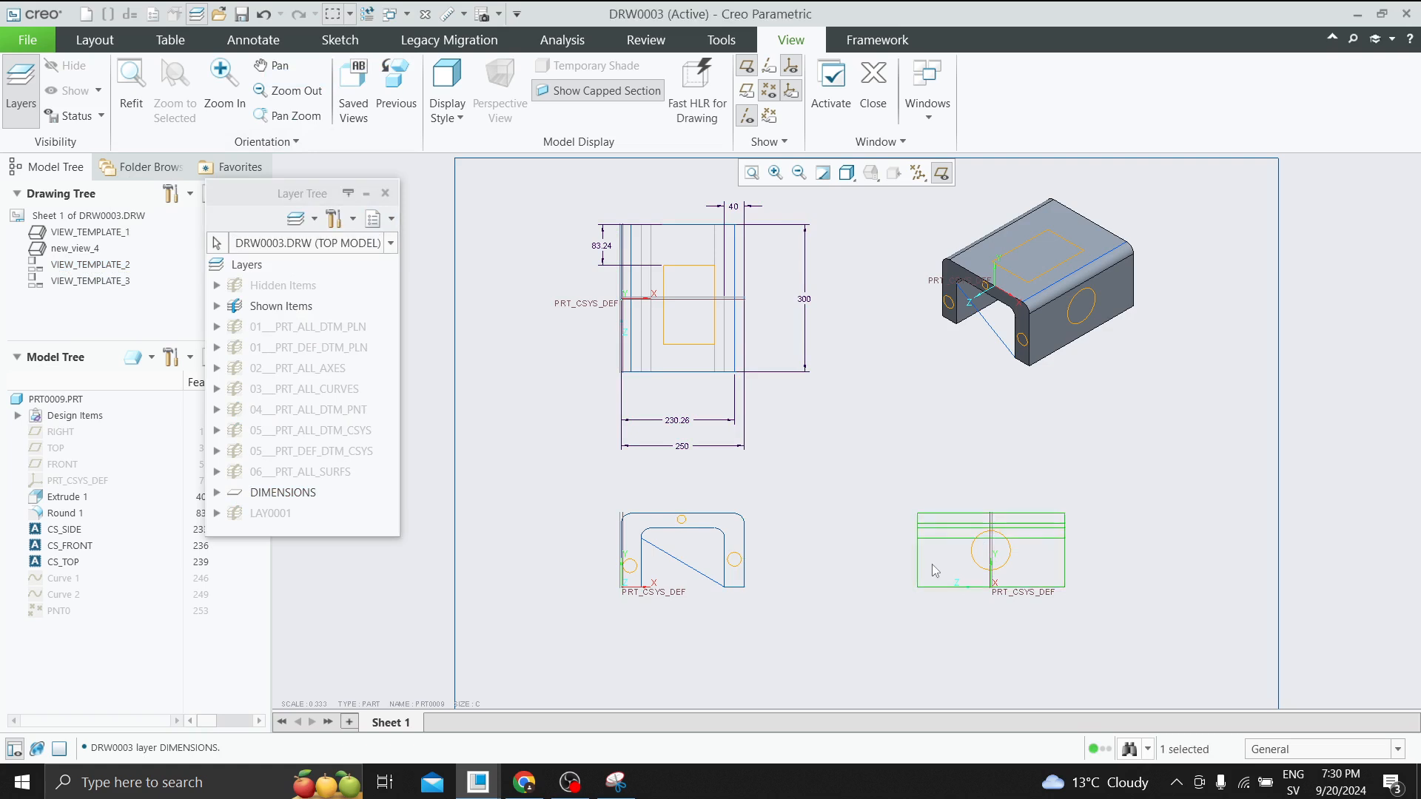
right_click(931, 564)
left_click(873, 565)
Look through the commands available for the top view, VIEW_TEMPLATE_2, for a layer status option.
left_click(99, 271)
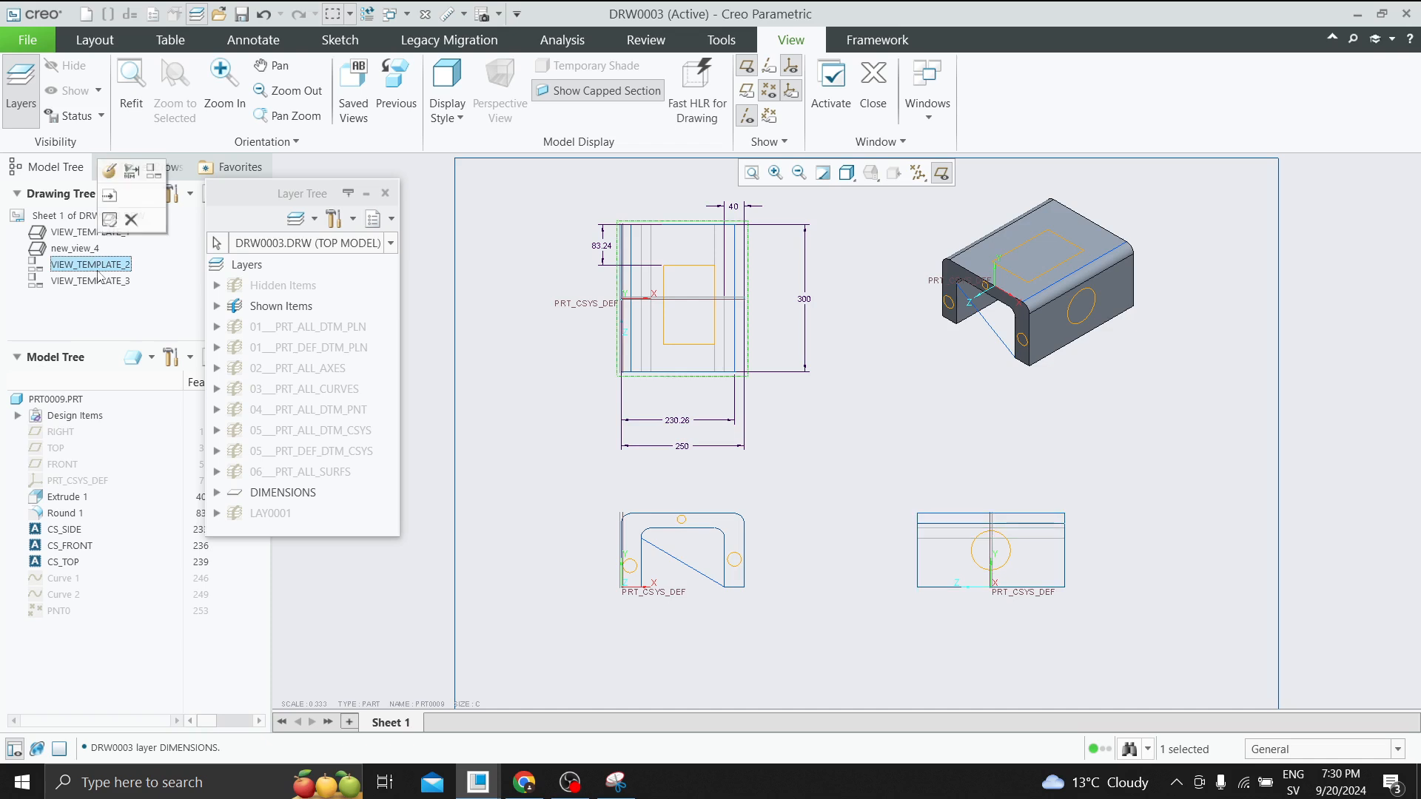
right_click(98, 274)
left_click(477, 351)
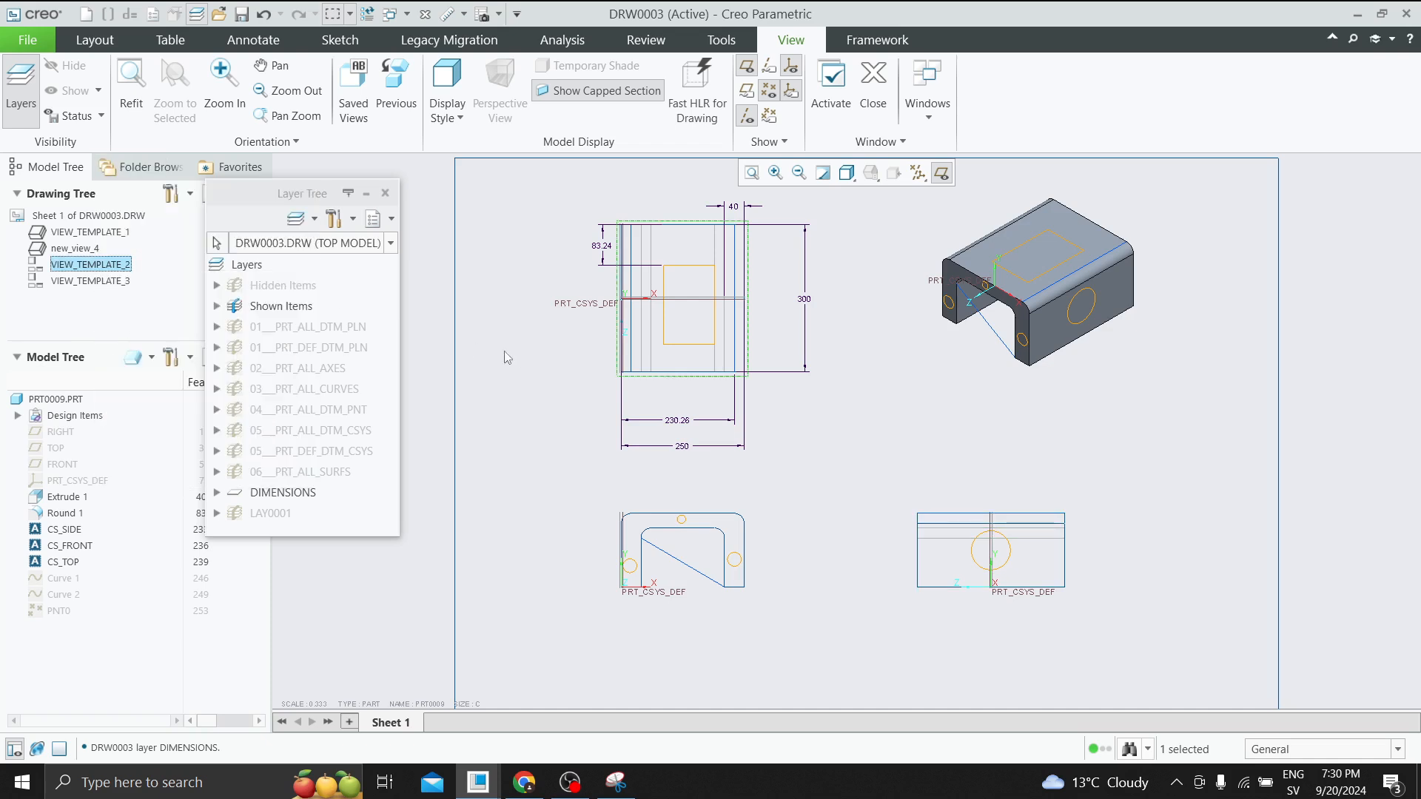
right_click(658, 365)
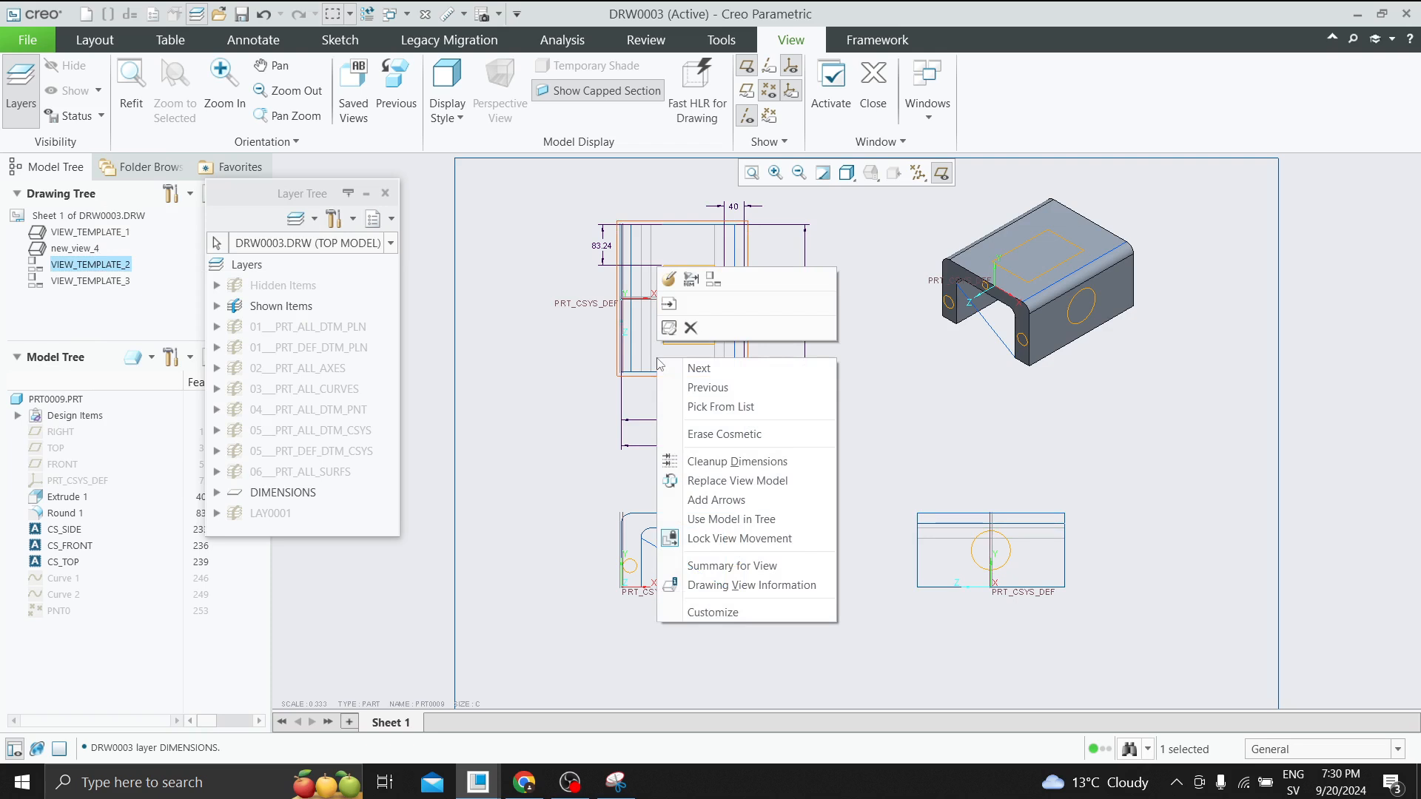
left_click(562, 378)
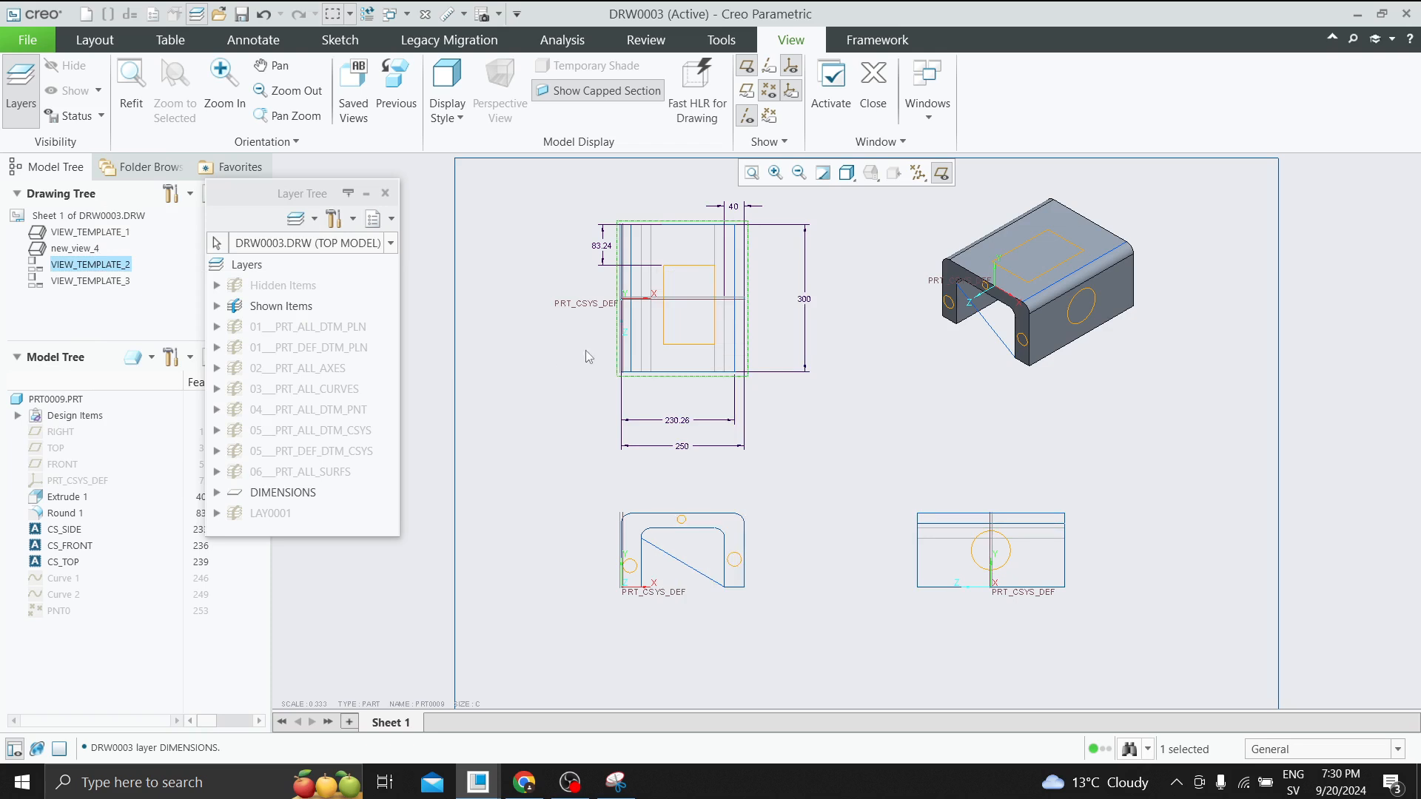
right_click(639, 346)
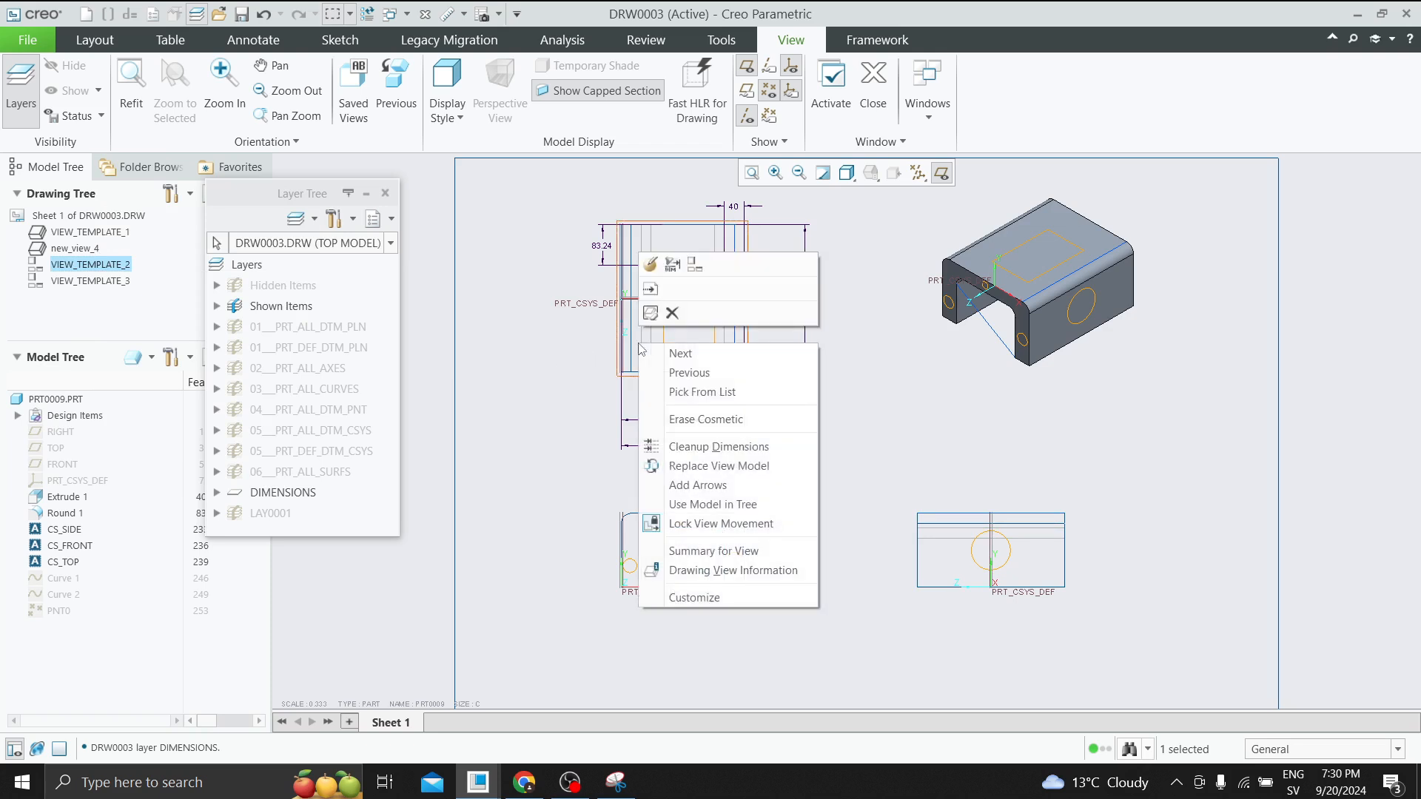
left_click(578, 380)
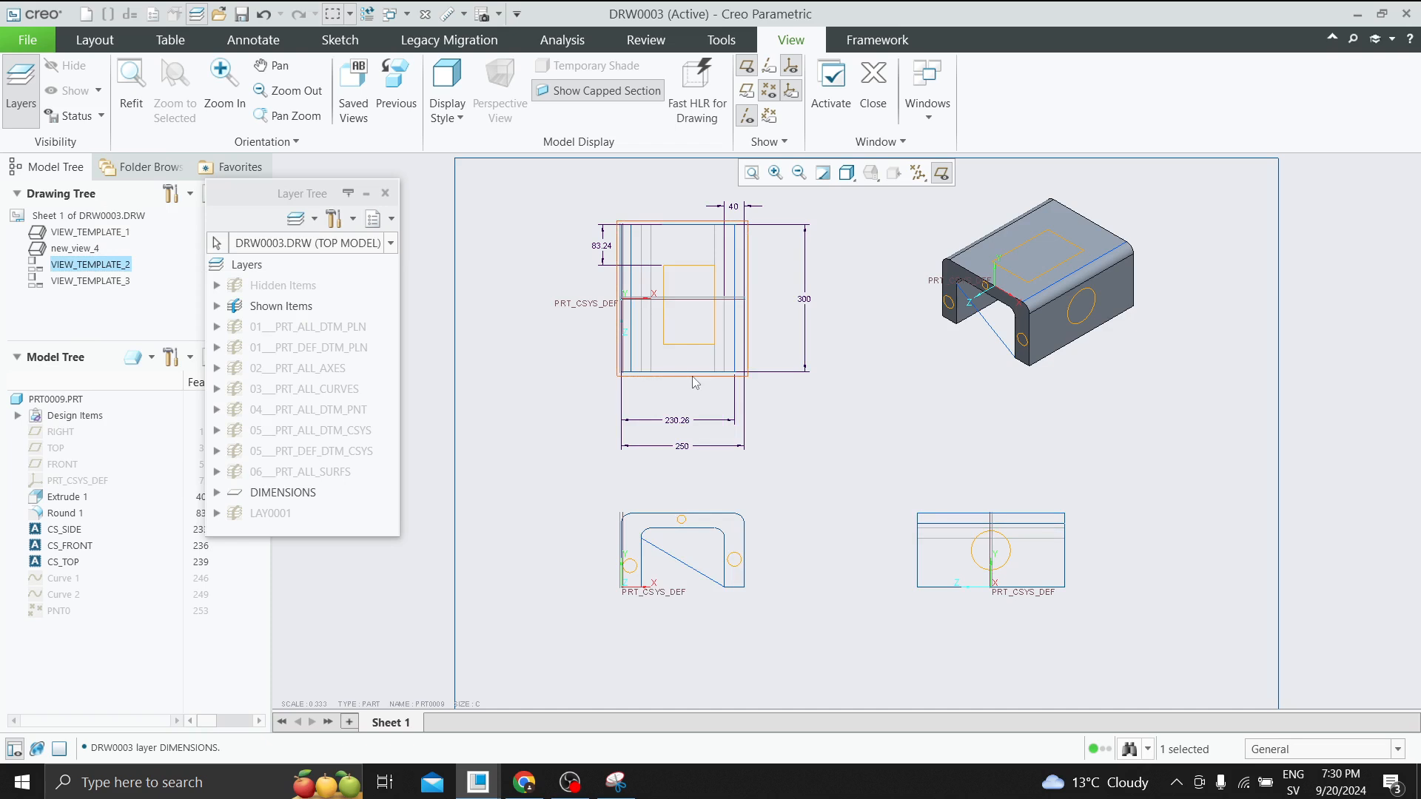
right_click(692, 377)
left_click(492, 397)
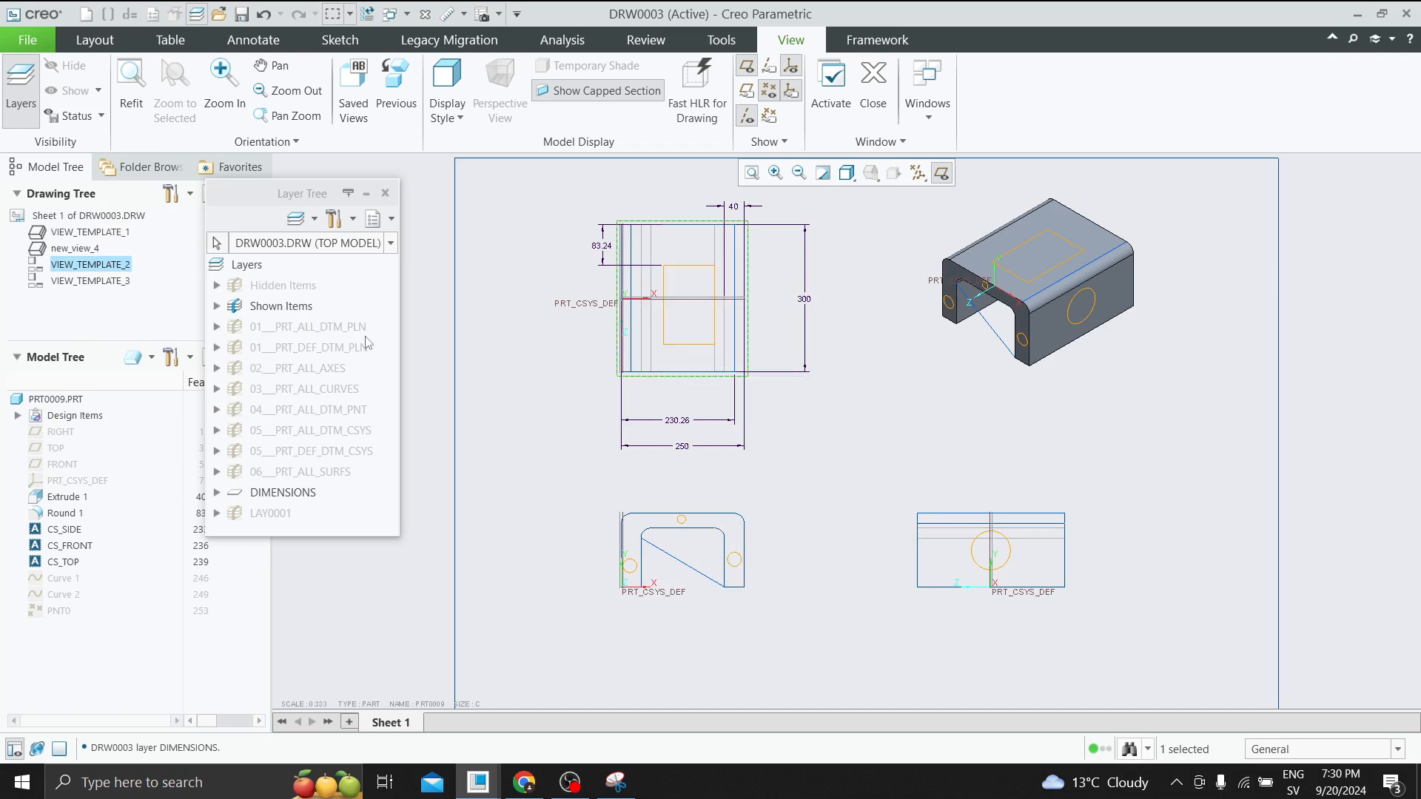
Check the layer tree's settings and layer commands, and the side view's commands, for a way to make a view's layer status dependent.
left_click(354, 219)
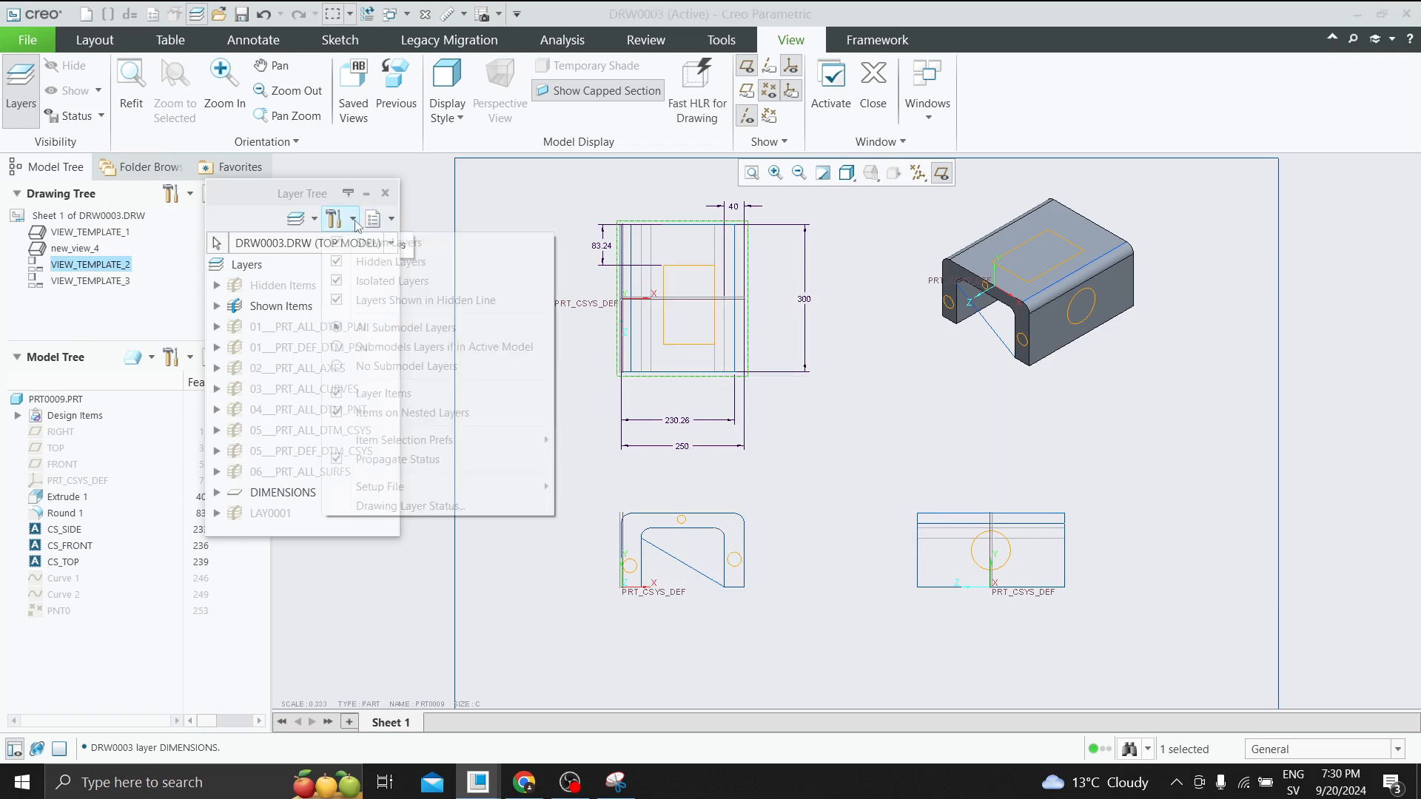
left_click(316, 222)
left_click(316, 222)
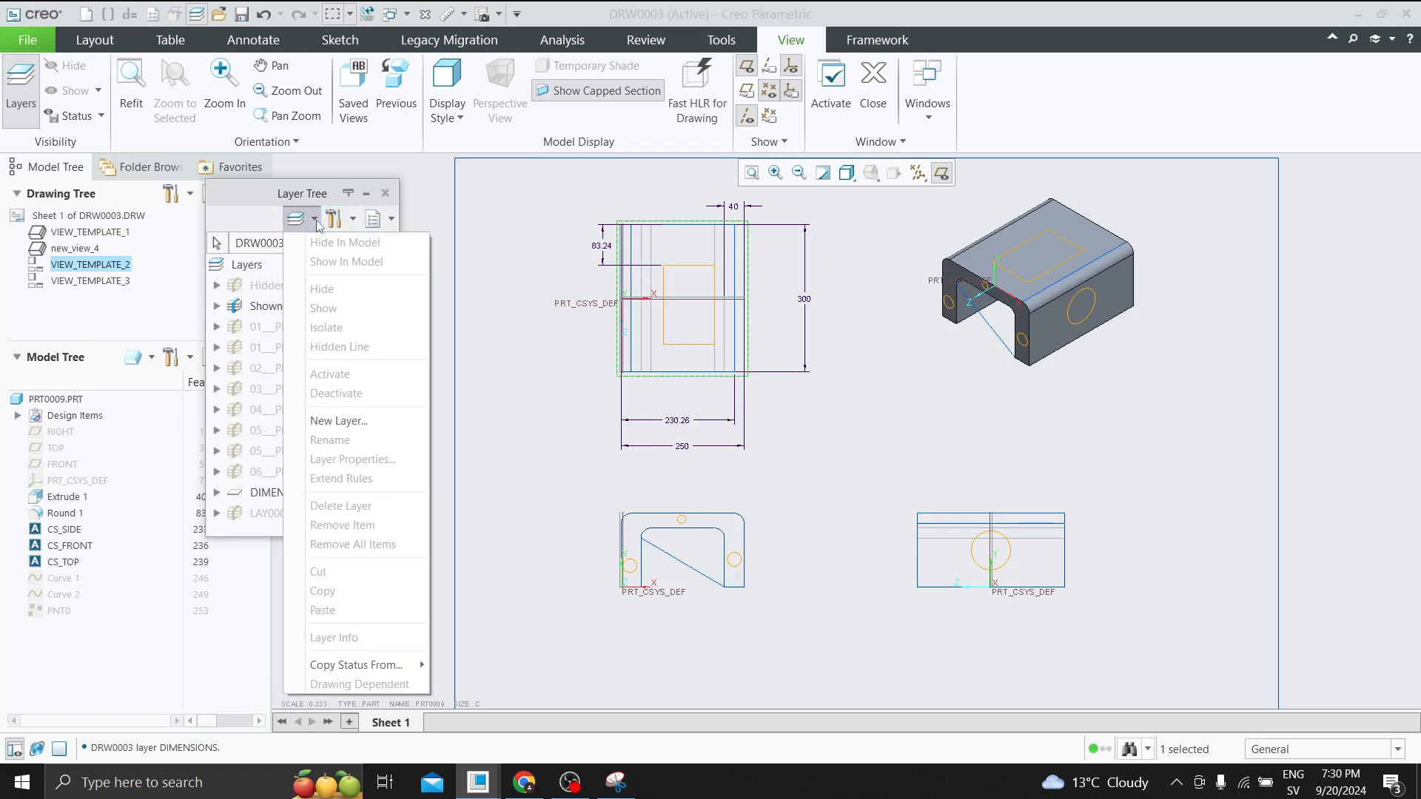
left_click(496, 253)
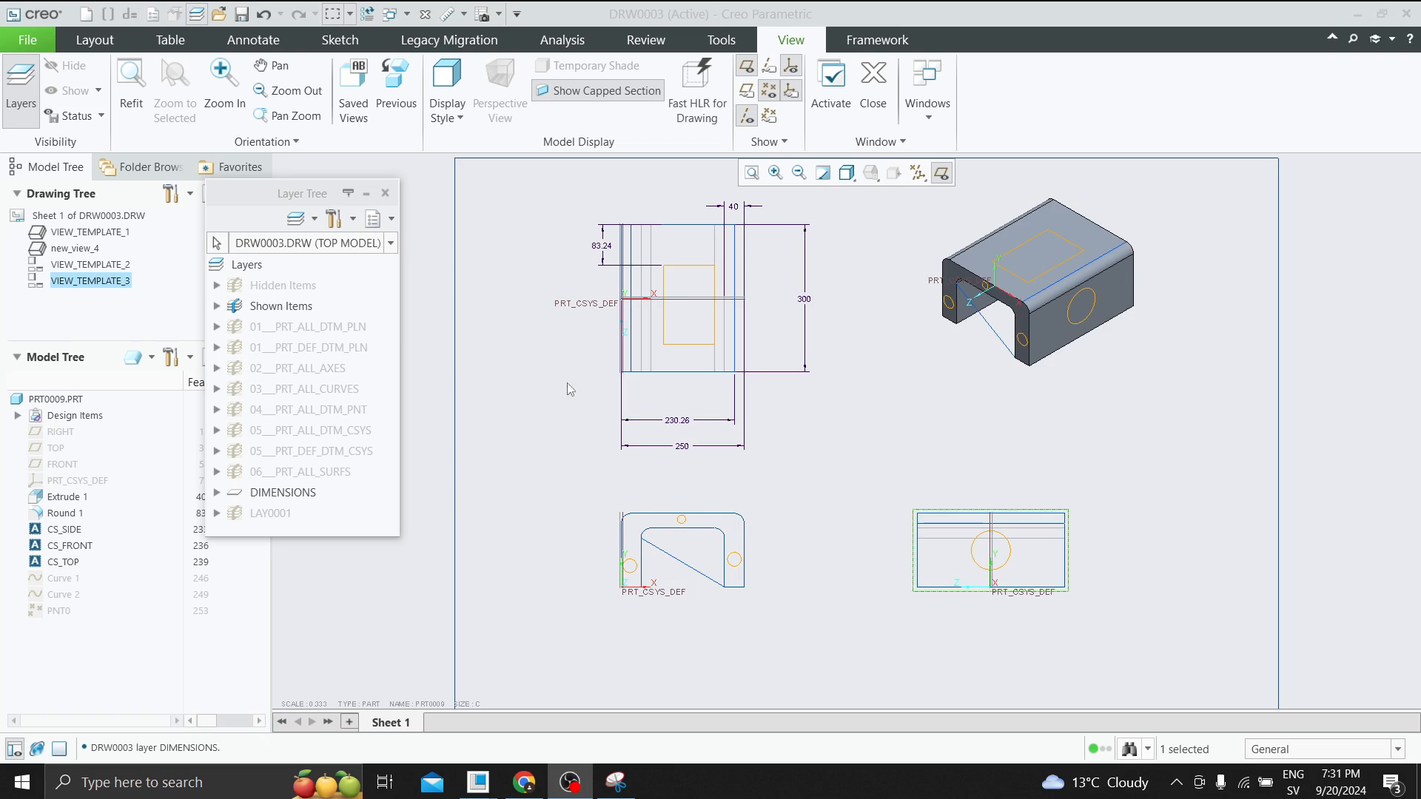
left_click(925, 518)
right_click(925, 518)
left_click(856, 500)
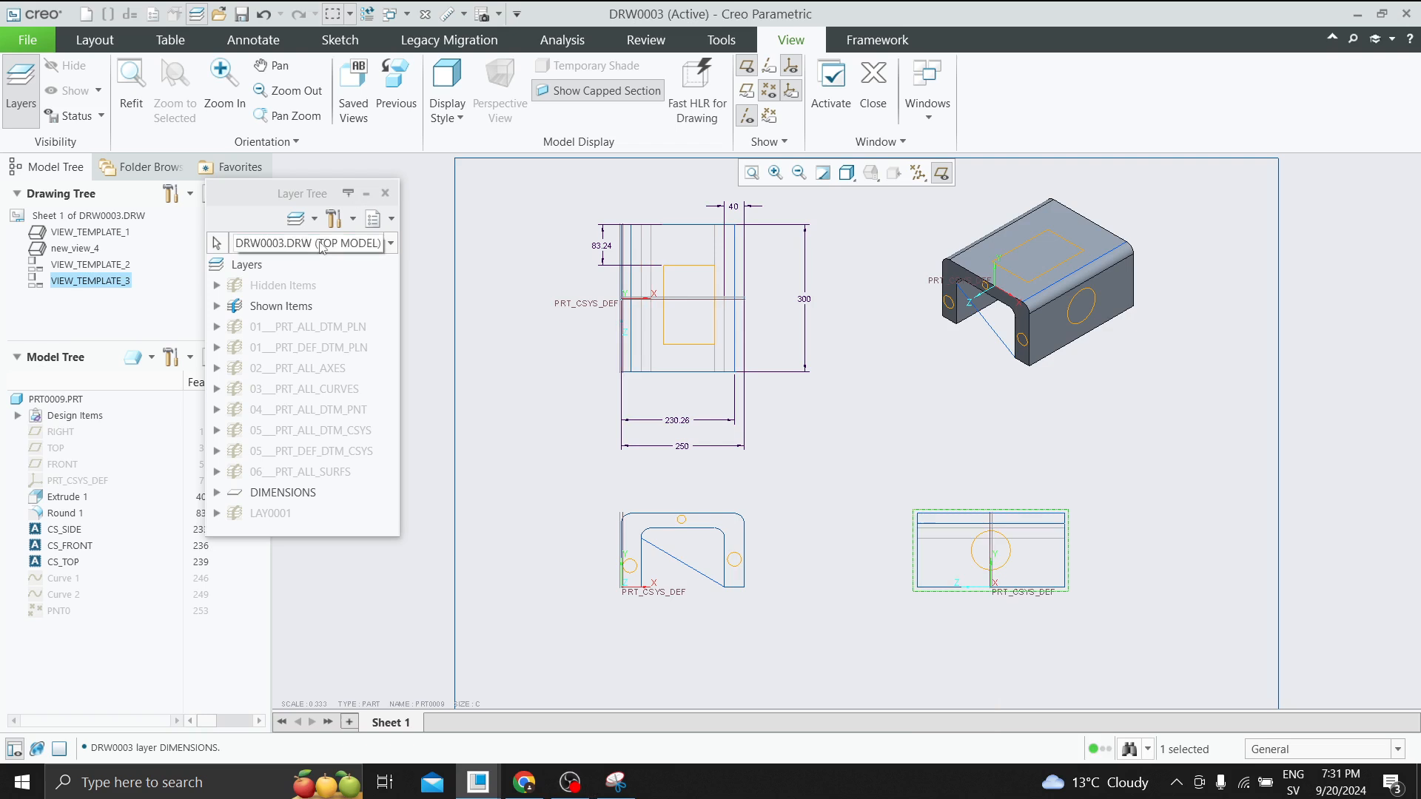
left_click(504, 308)
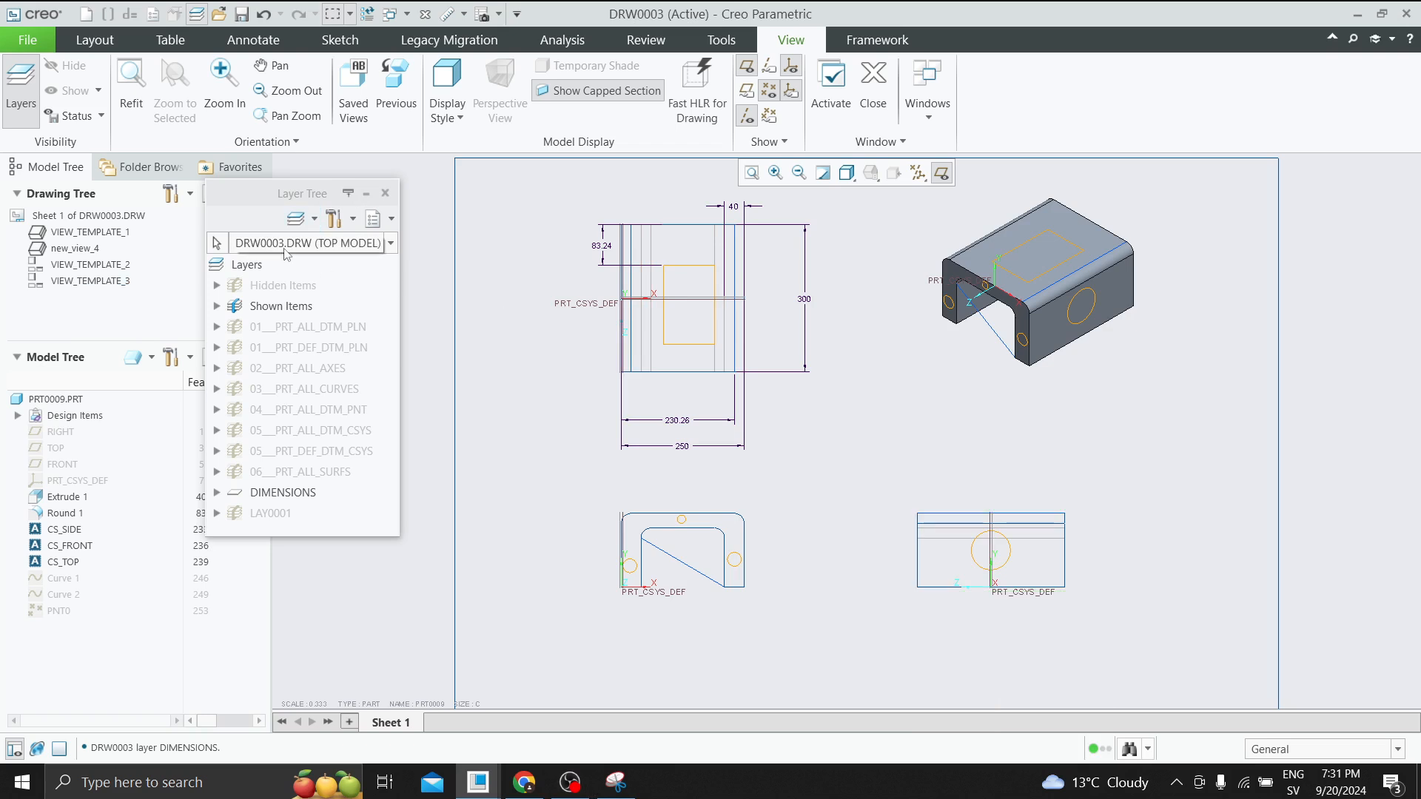
Switch the layer tree to the top view, VIEW_TEMPLATE_2, to examine its layer status.
left_click(101, 265)
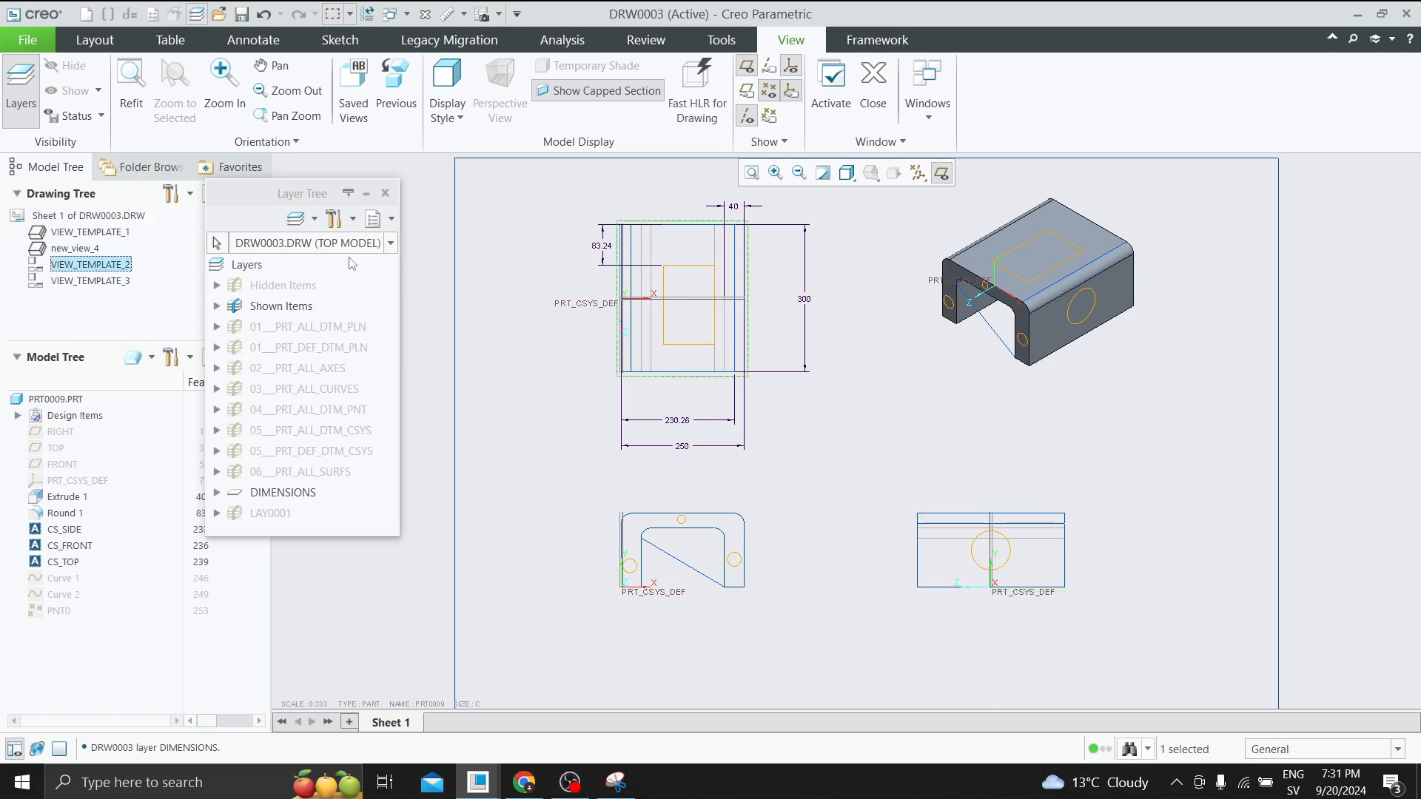
left_click(390, 243)
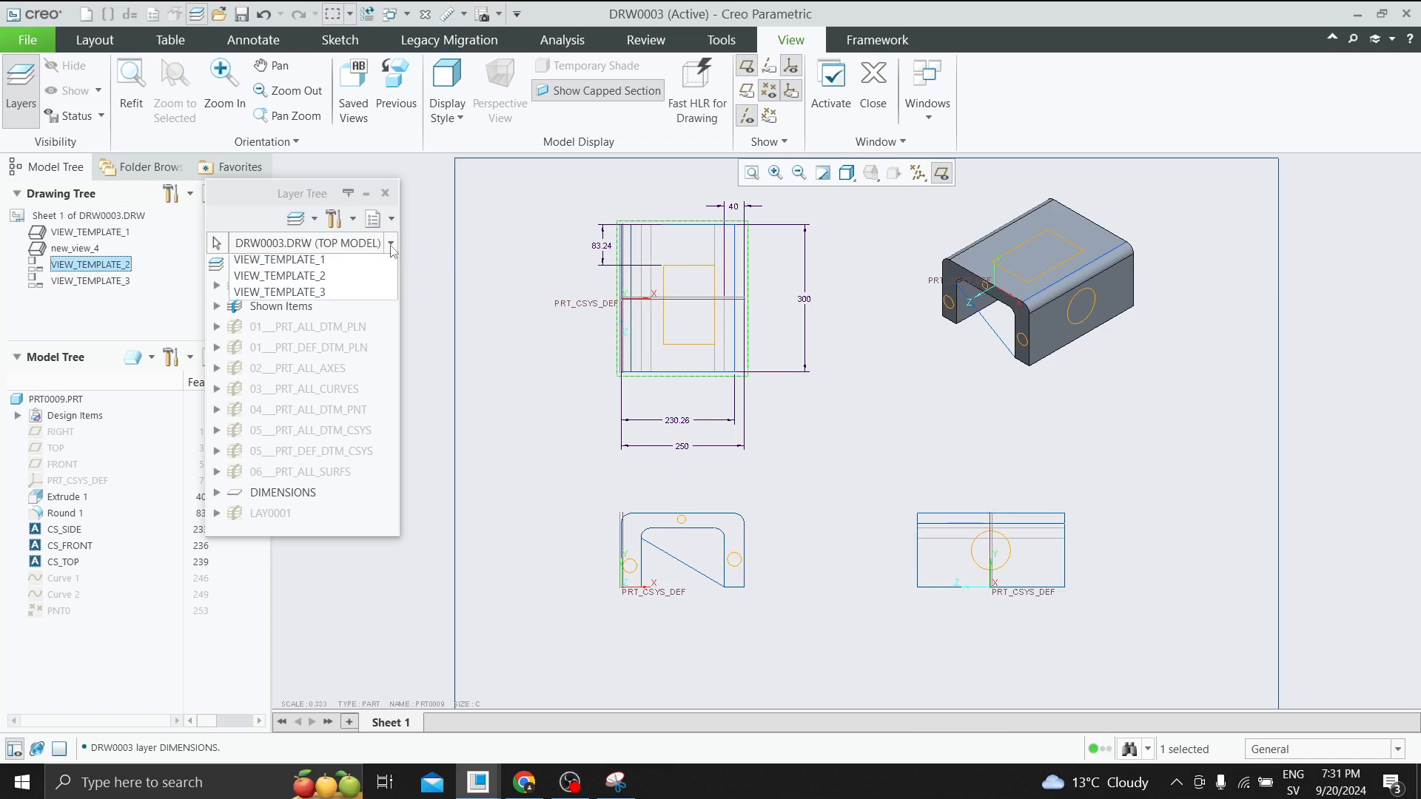
left_click(309, 328)
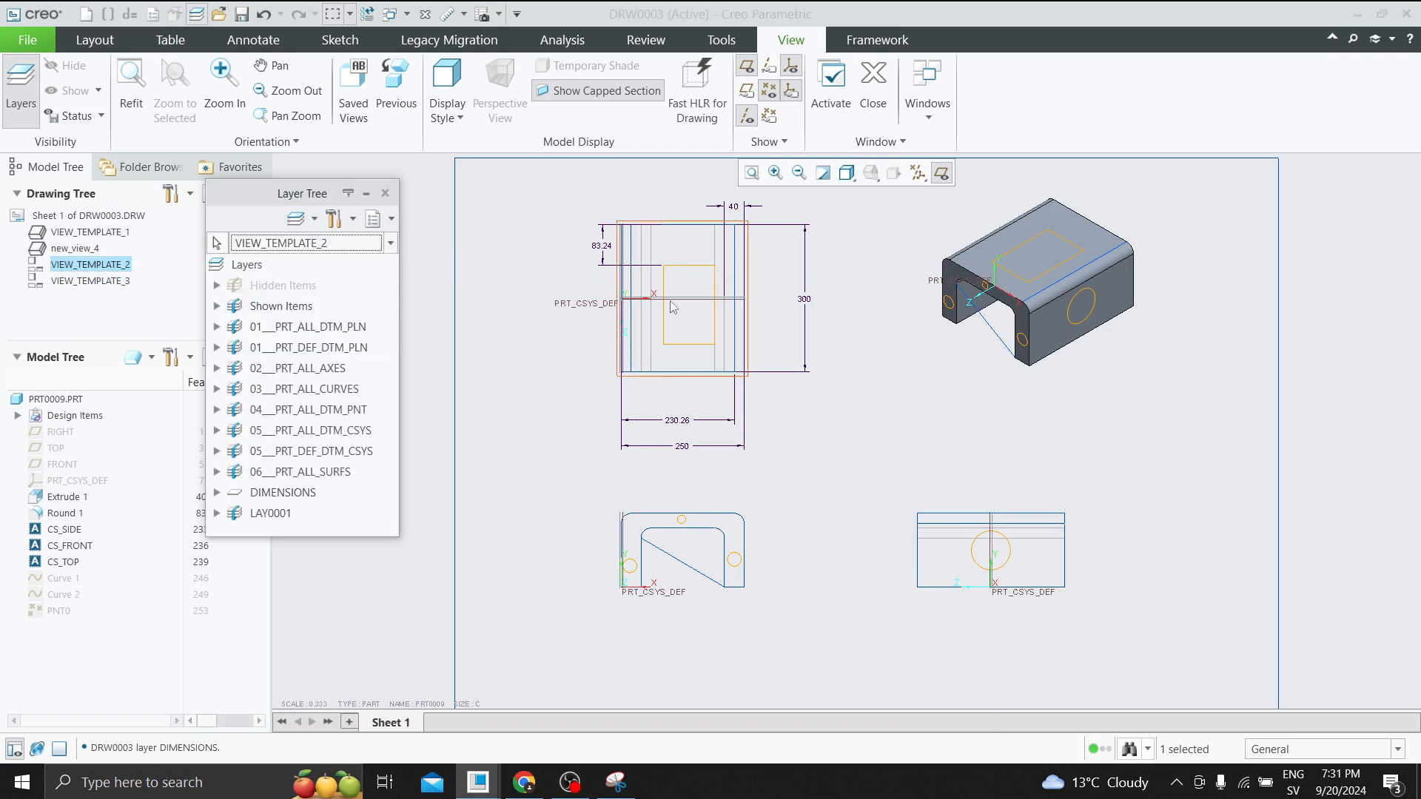
Make the layer status of the side view, VIEW_TEMPLATE_3, dependent on the drawing and confirm.
left_click(127, 282)
left_click(391, 243)
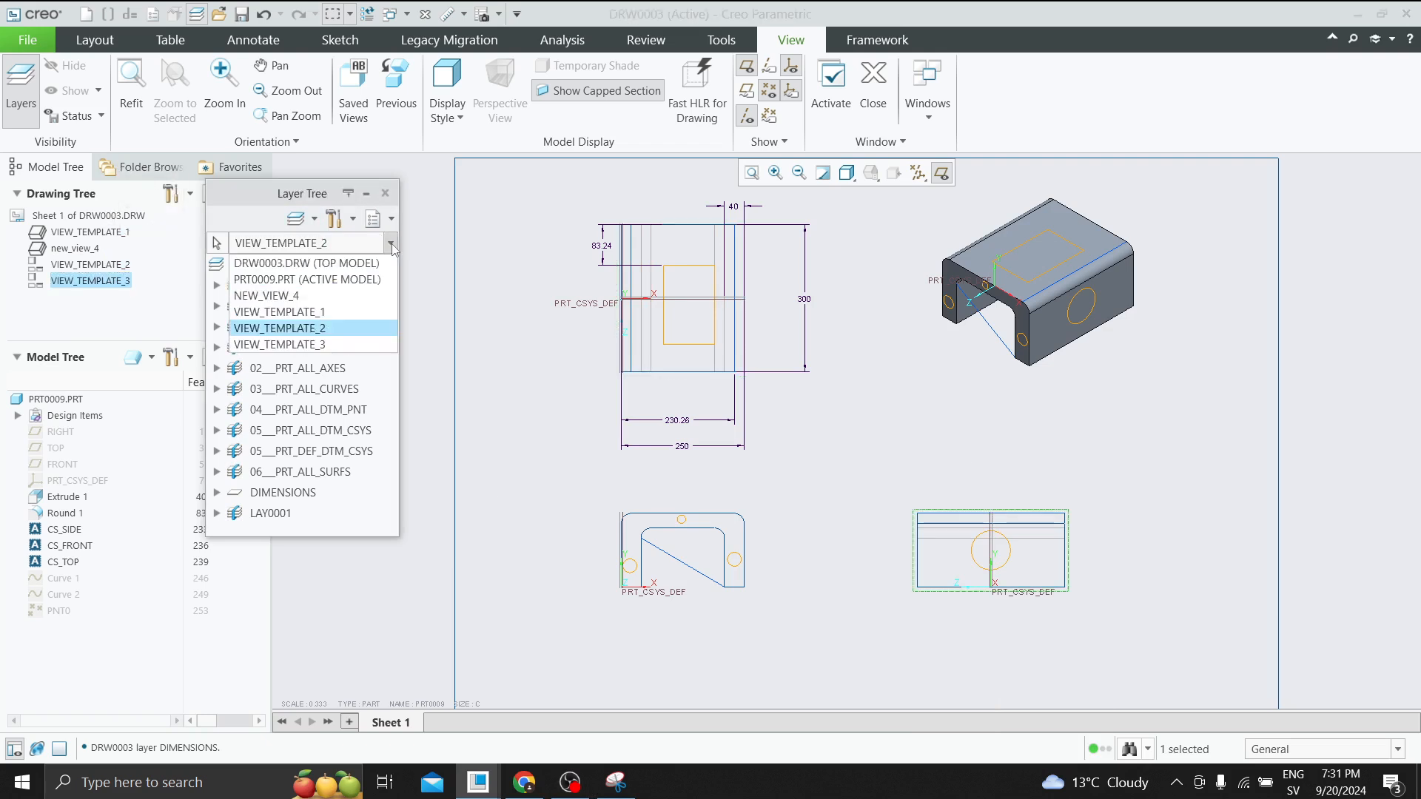
left_click(316, 346)
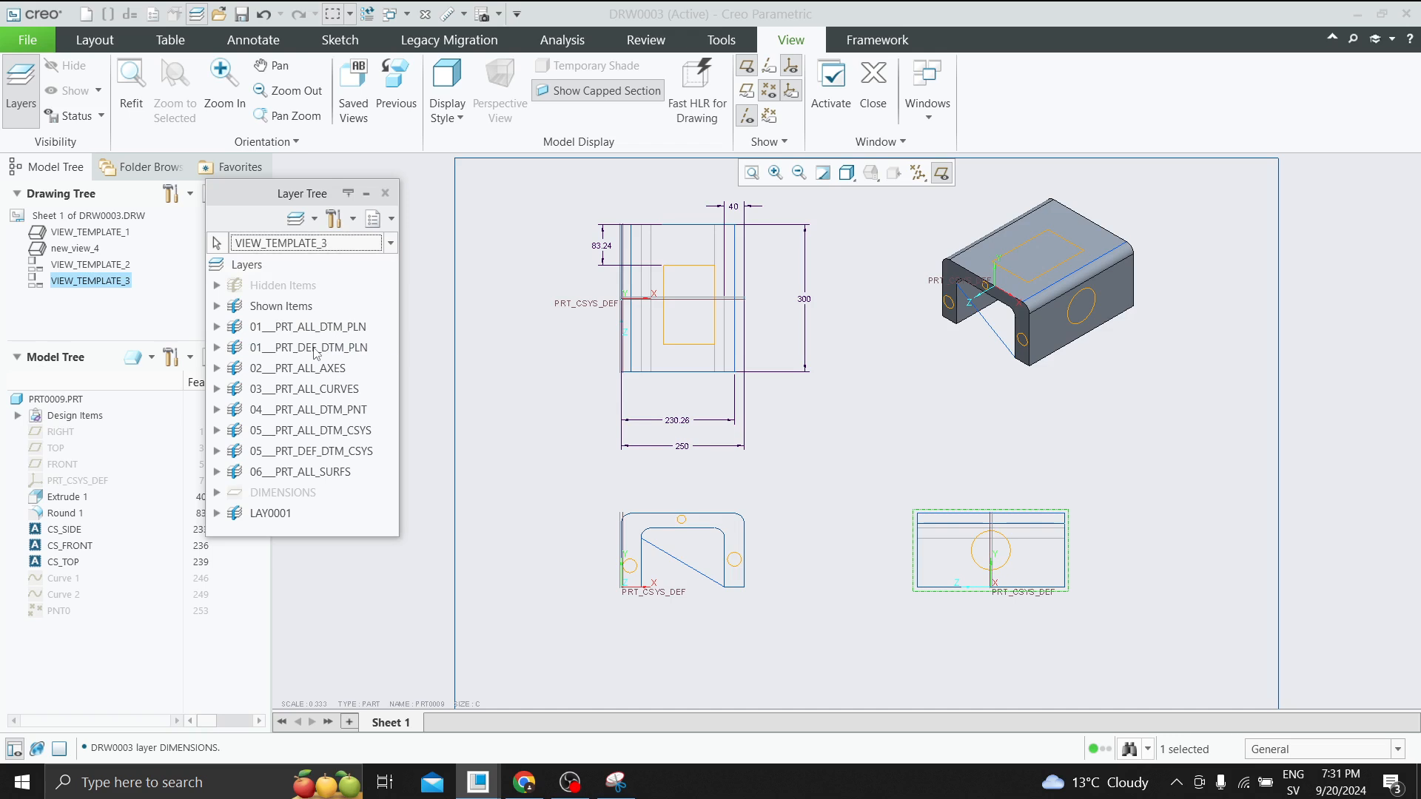
left_click(316, 219)
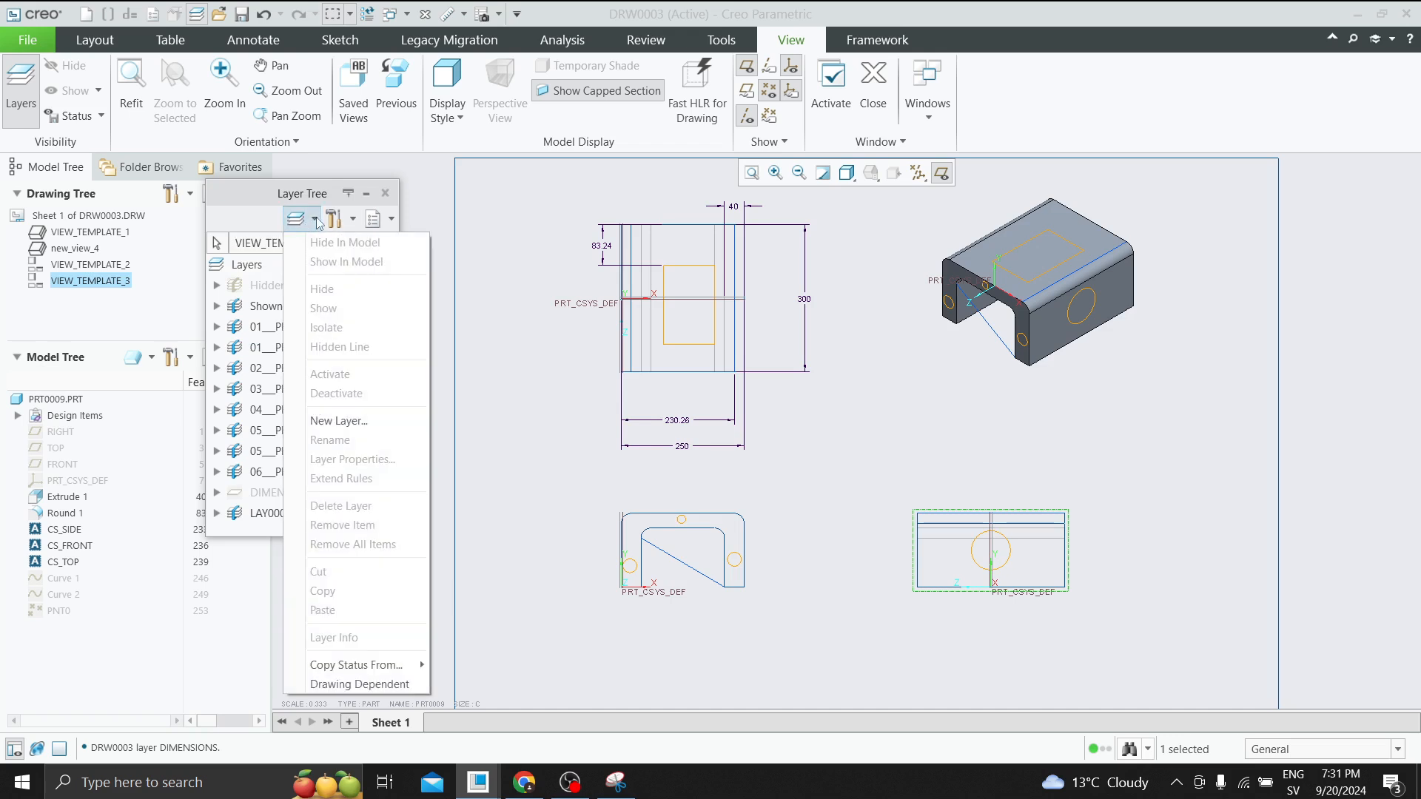
left_click(358, 684)
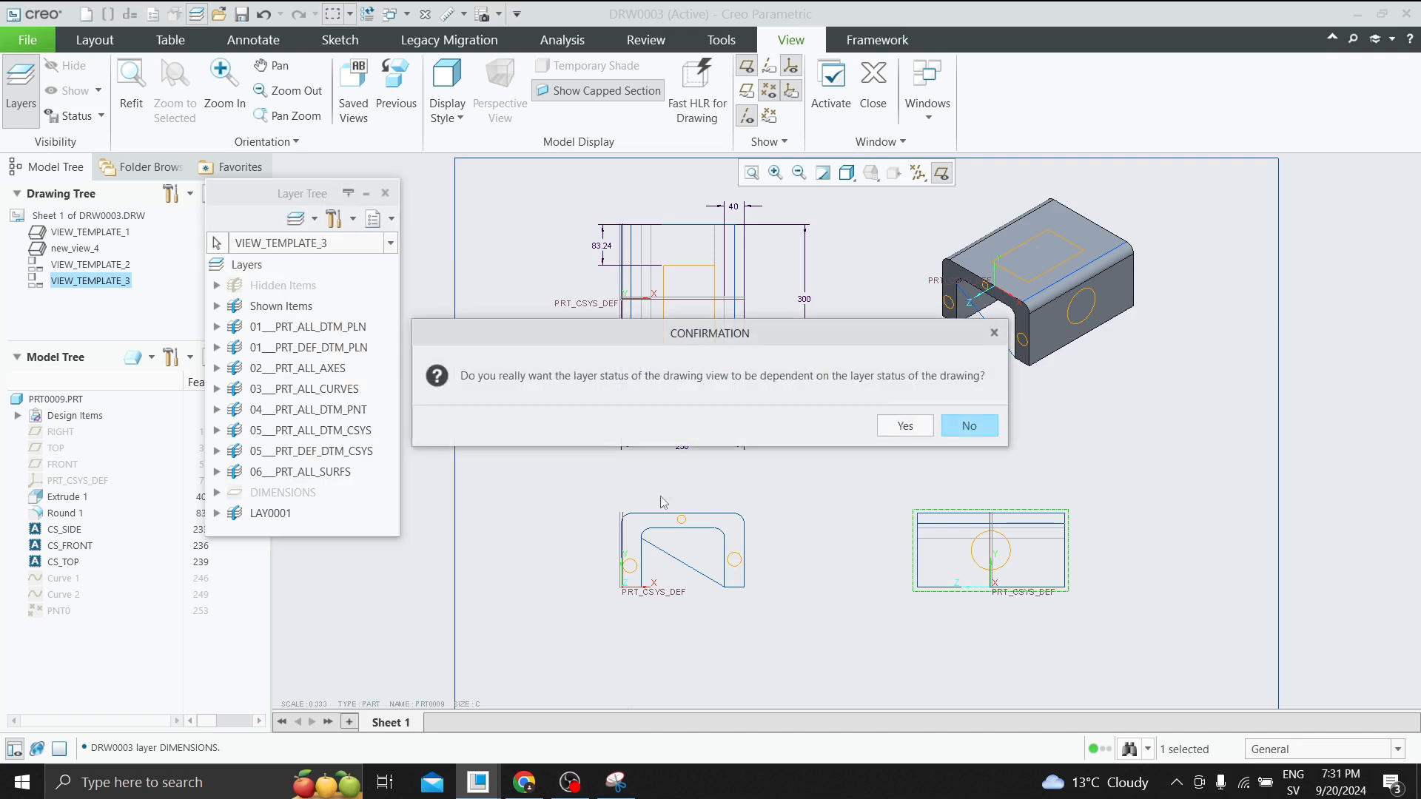
left_click(892, 423)
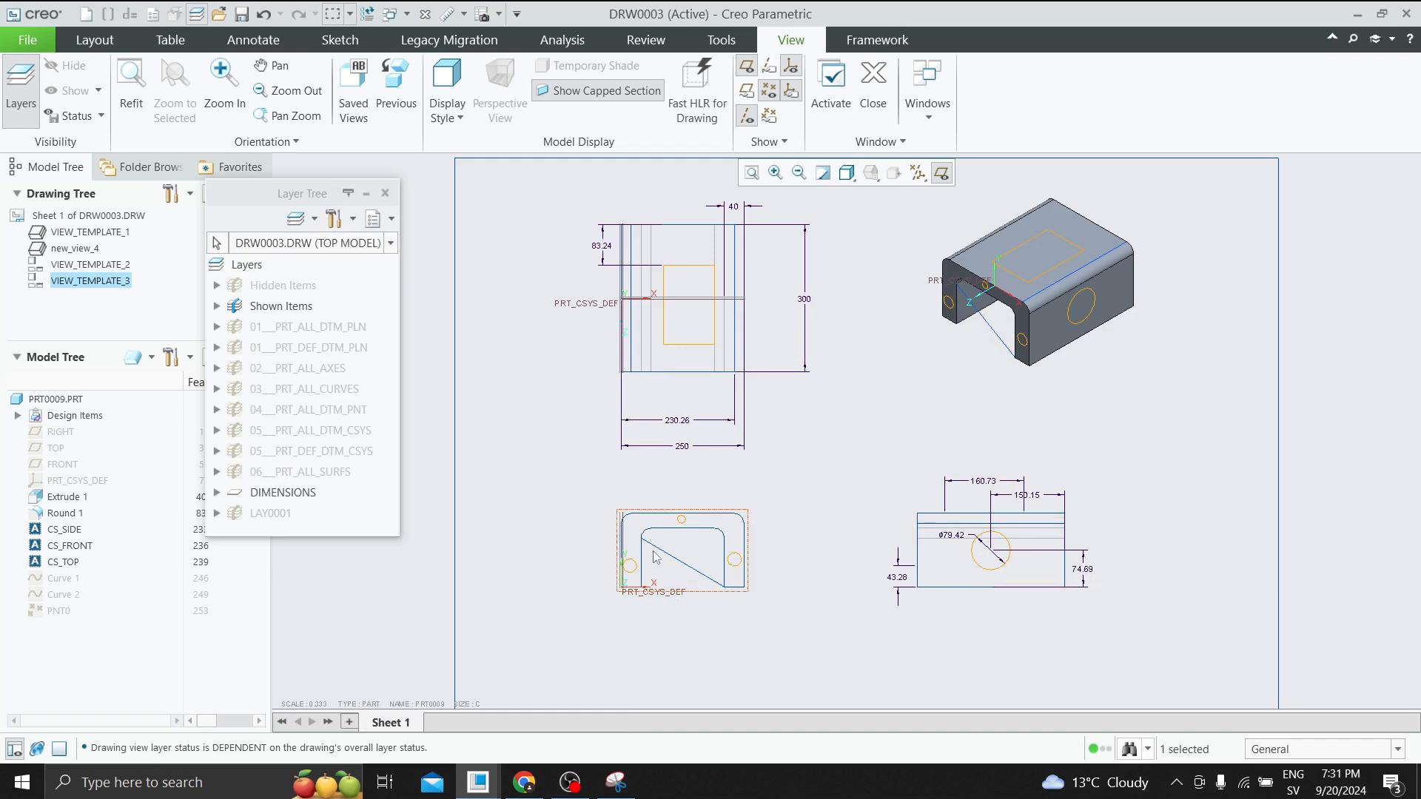
Switch the layer tree to the front view, VIEW_TEMPLATE_1, and make its layer status dependent on the drawing.
left_click(83, 234)
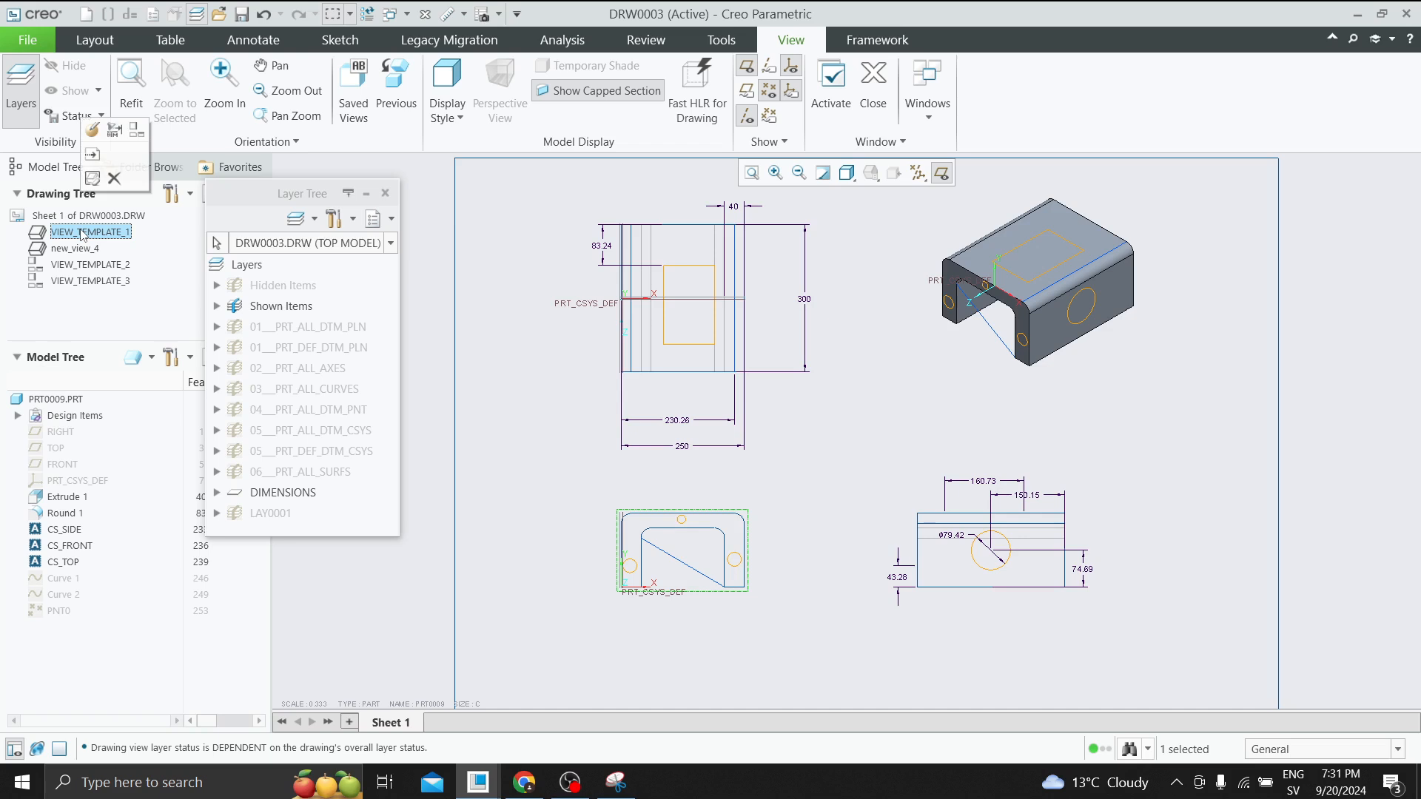
right_click(110, 235)
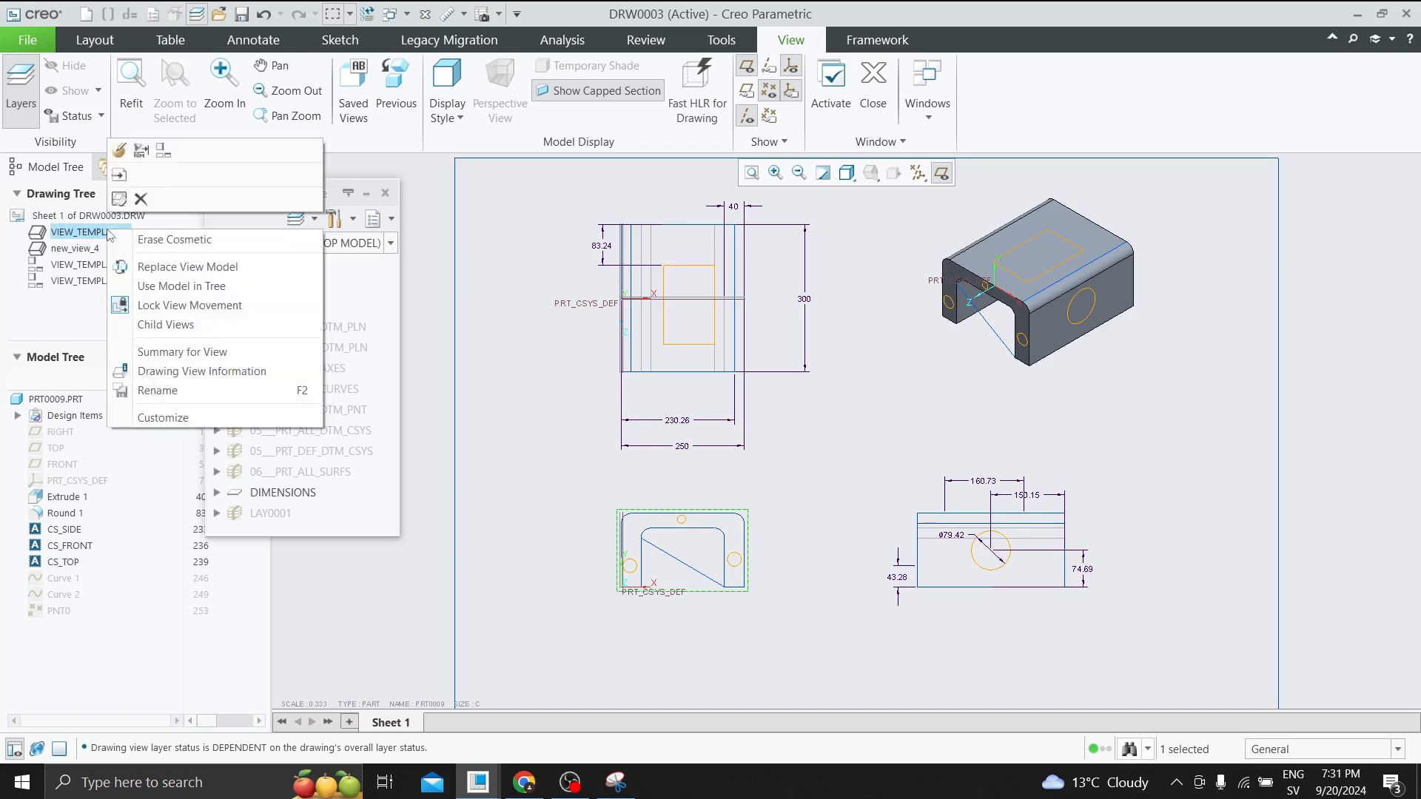
left_click(528, 325)
left_click(391, 243)
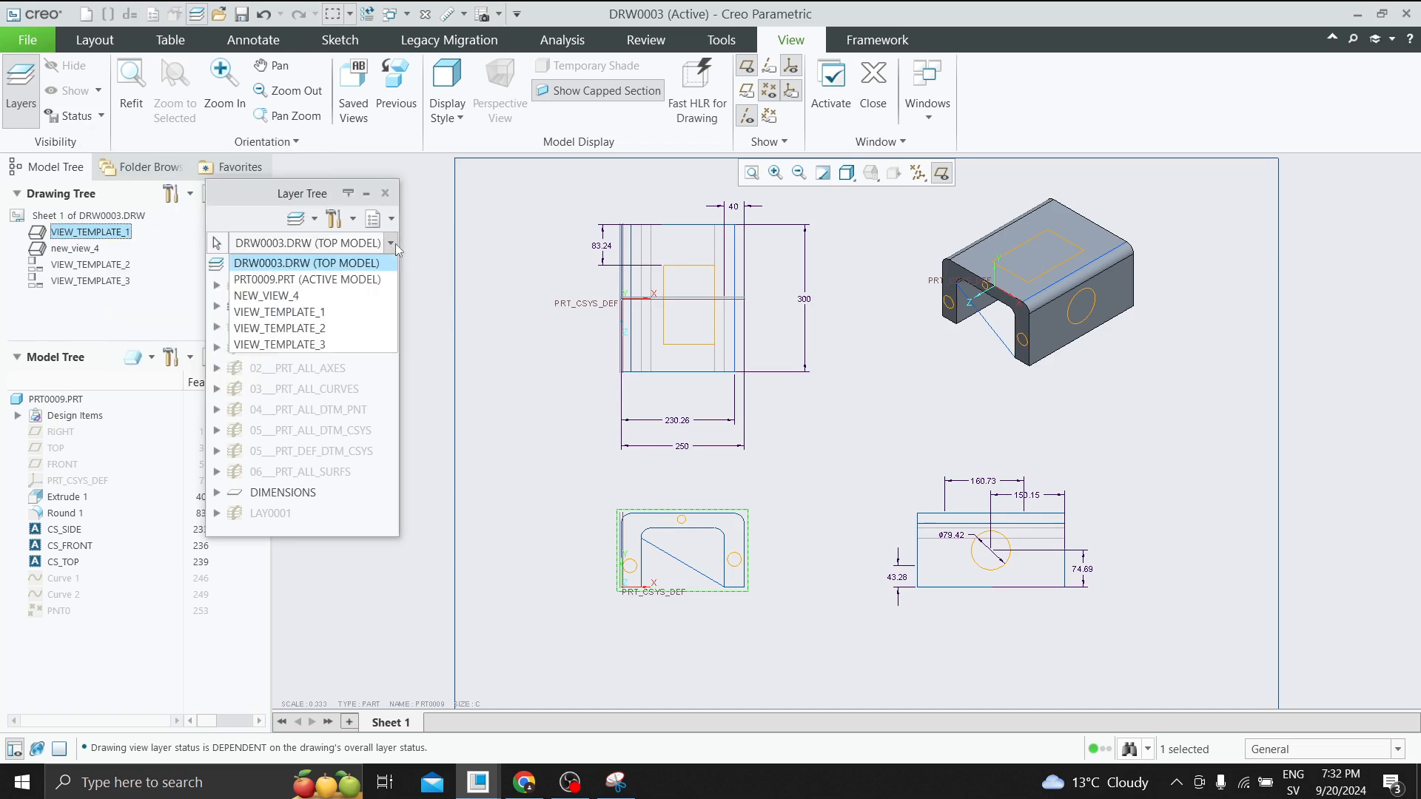
left_click(318, 312)
left_click(313, 219)
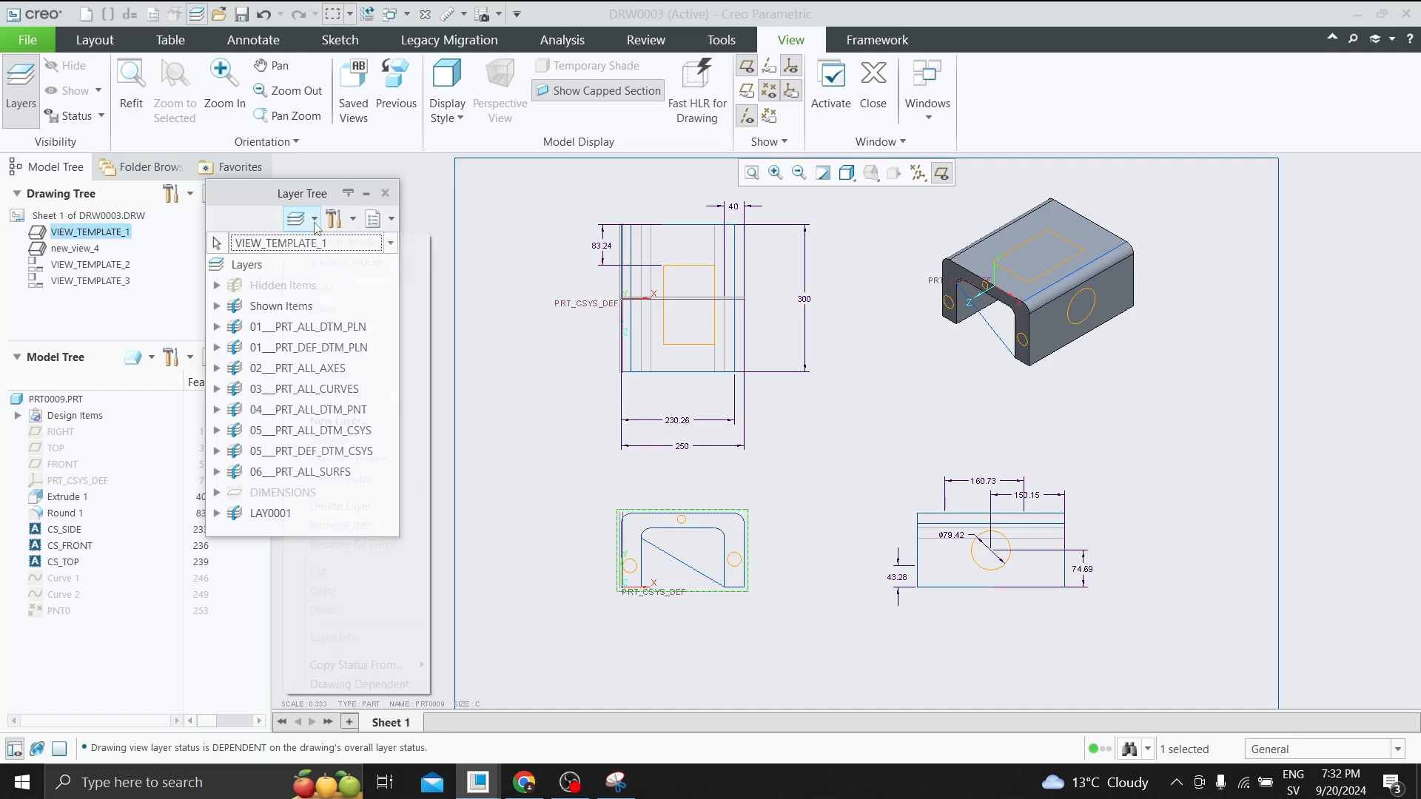
left_click(353, 682)
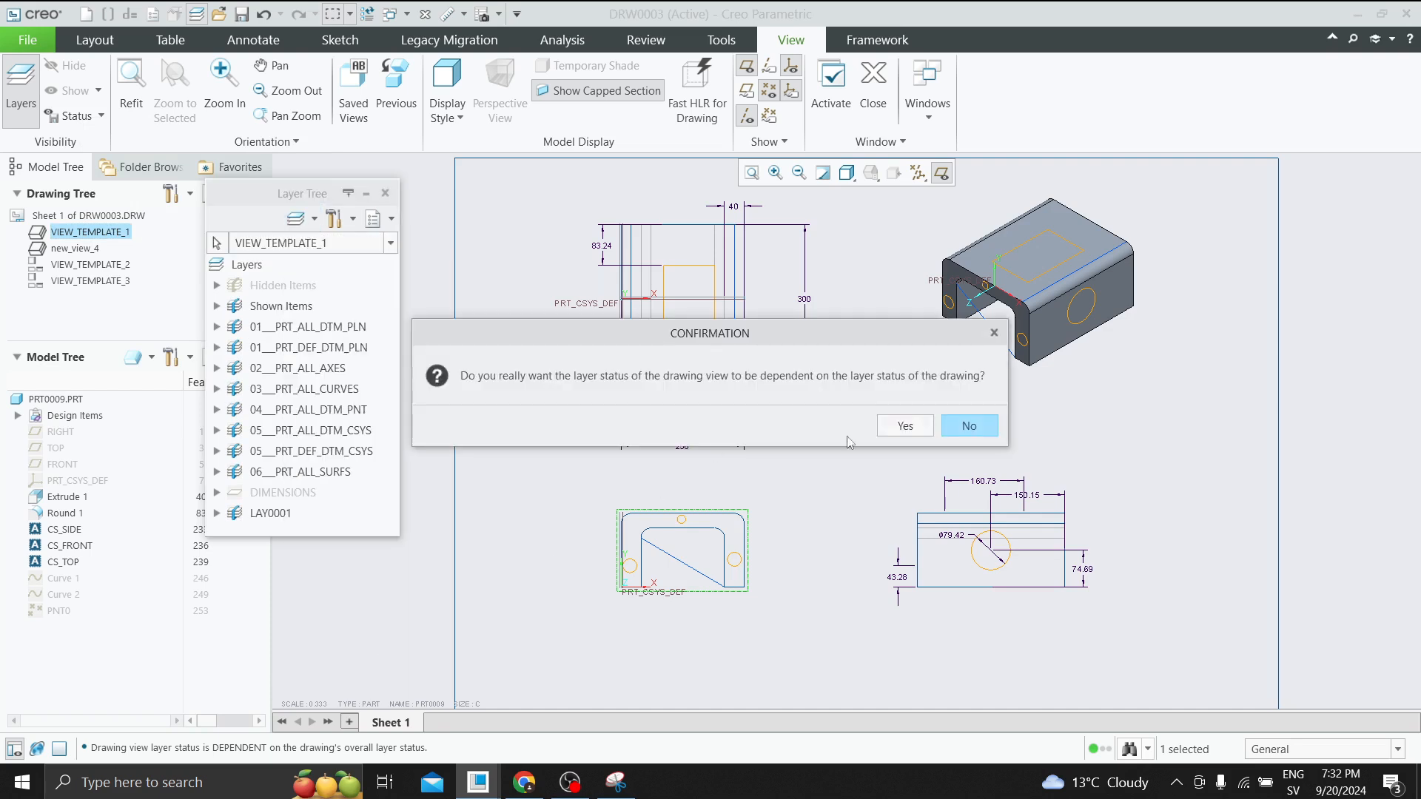
left_click(900, 426)
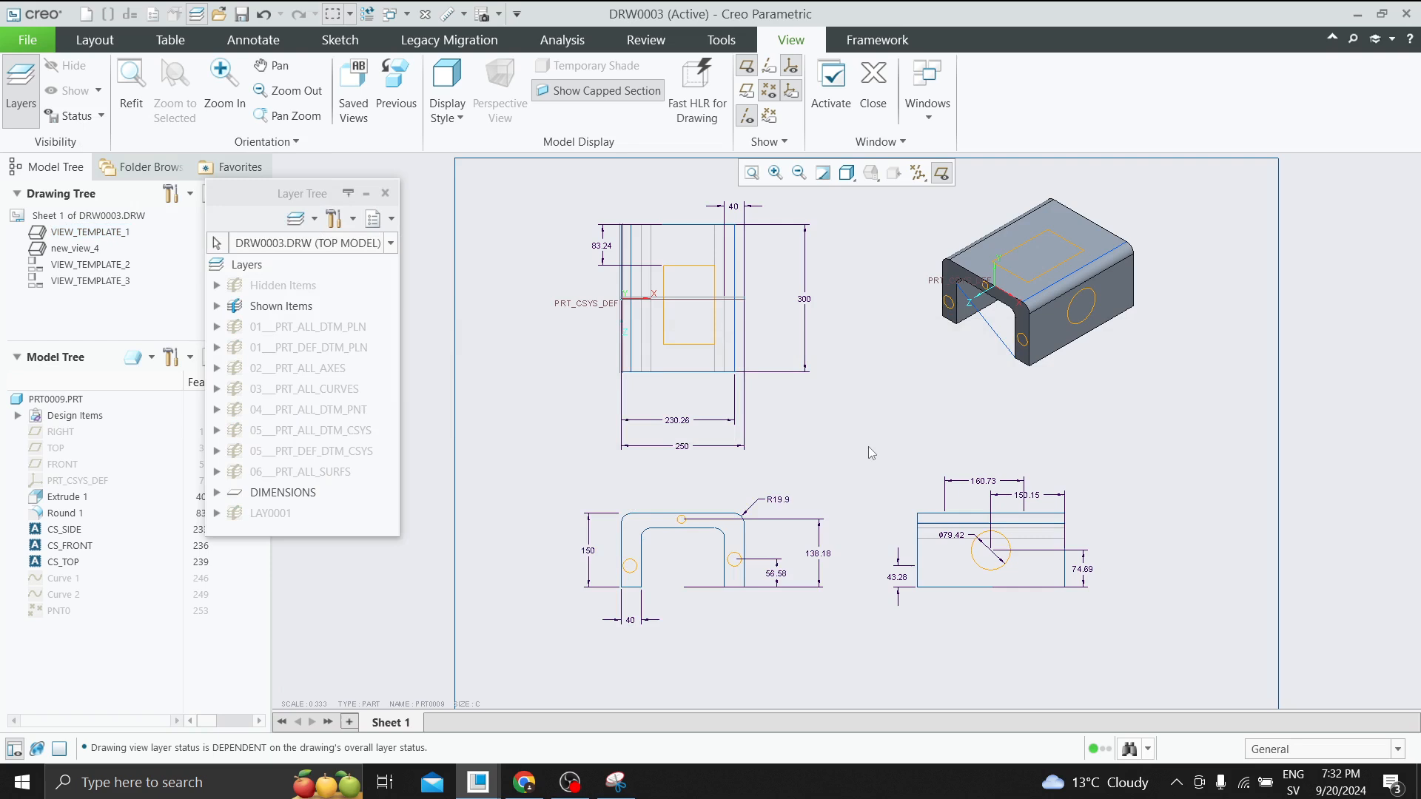
Give the front view, VIEW_TEMPLATE_1, an independent layer status and hide the DIMENSIONS layer in it.
left_click(218, 247)
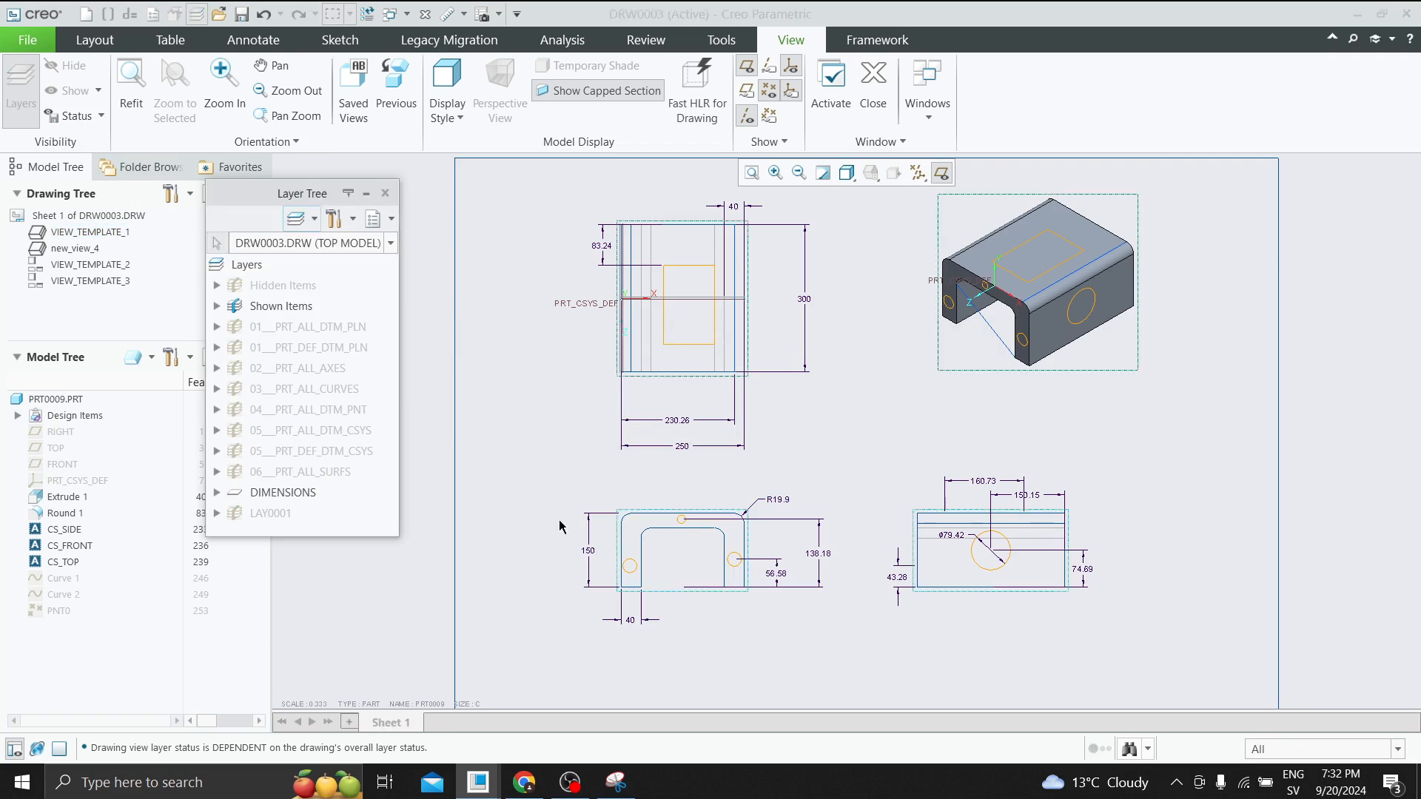
left_click(621, 546)
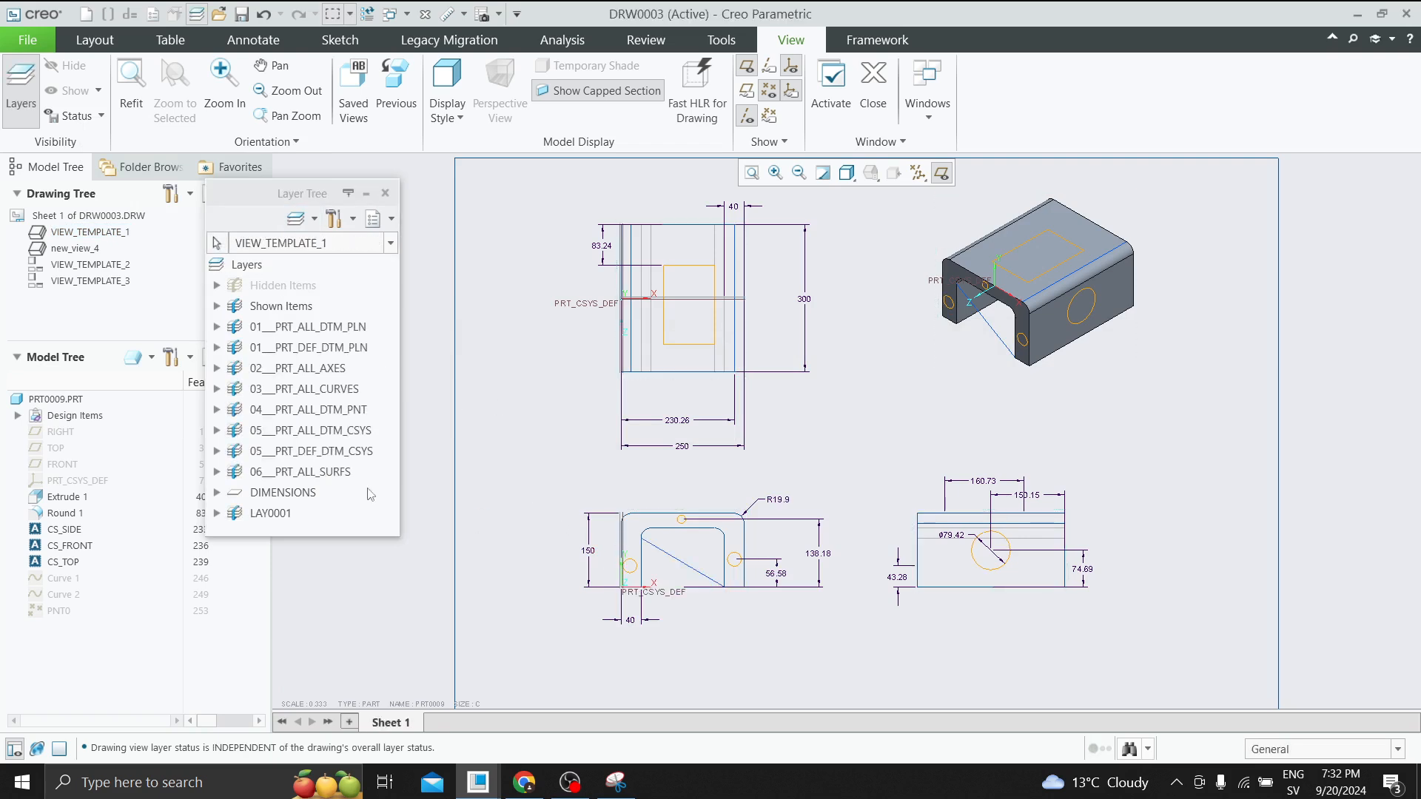
right_click(283, 492)
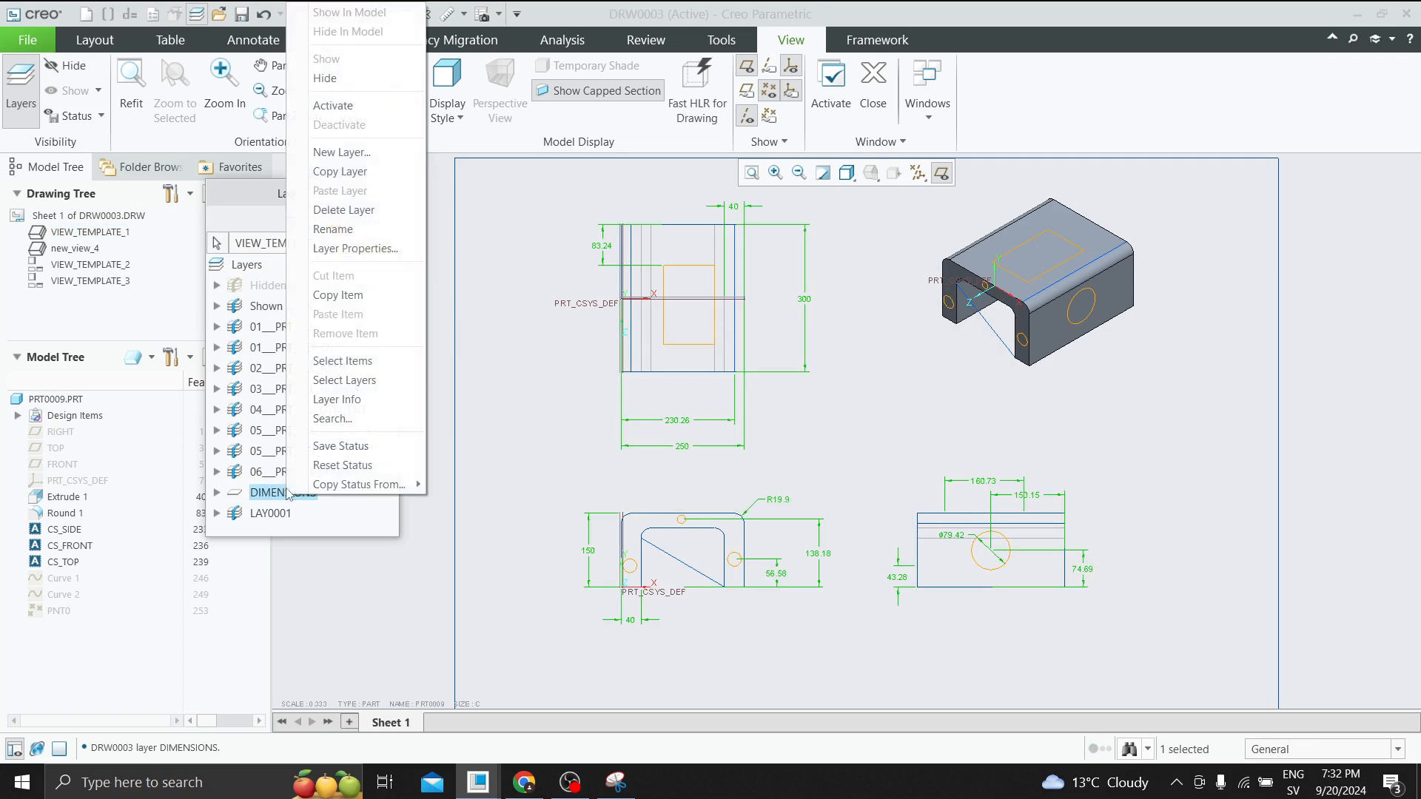
left_click(326, 78)
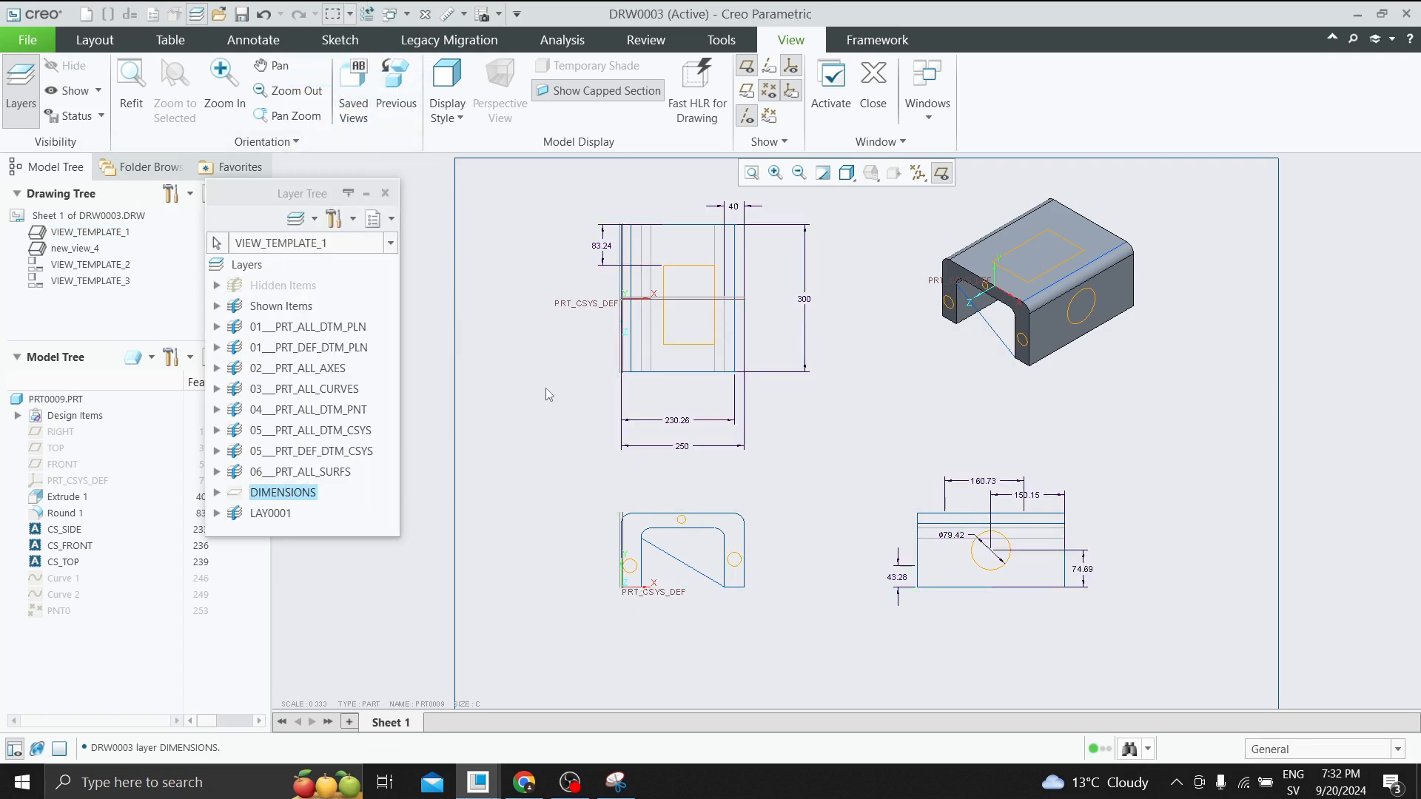
Restore the front view's layer status to drawing dependent and confirm.
left_click(300, 218)
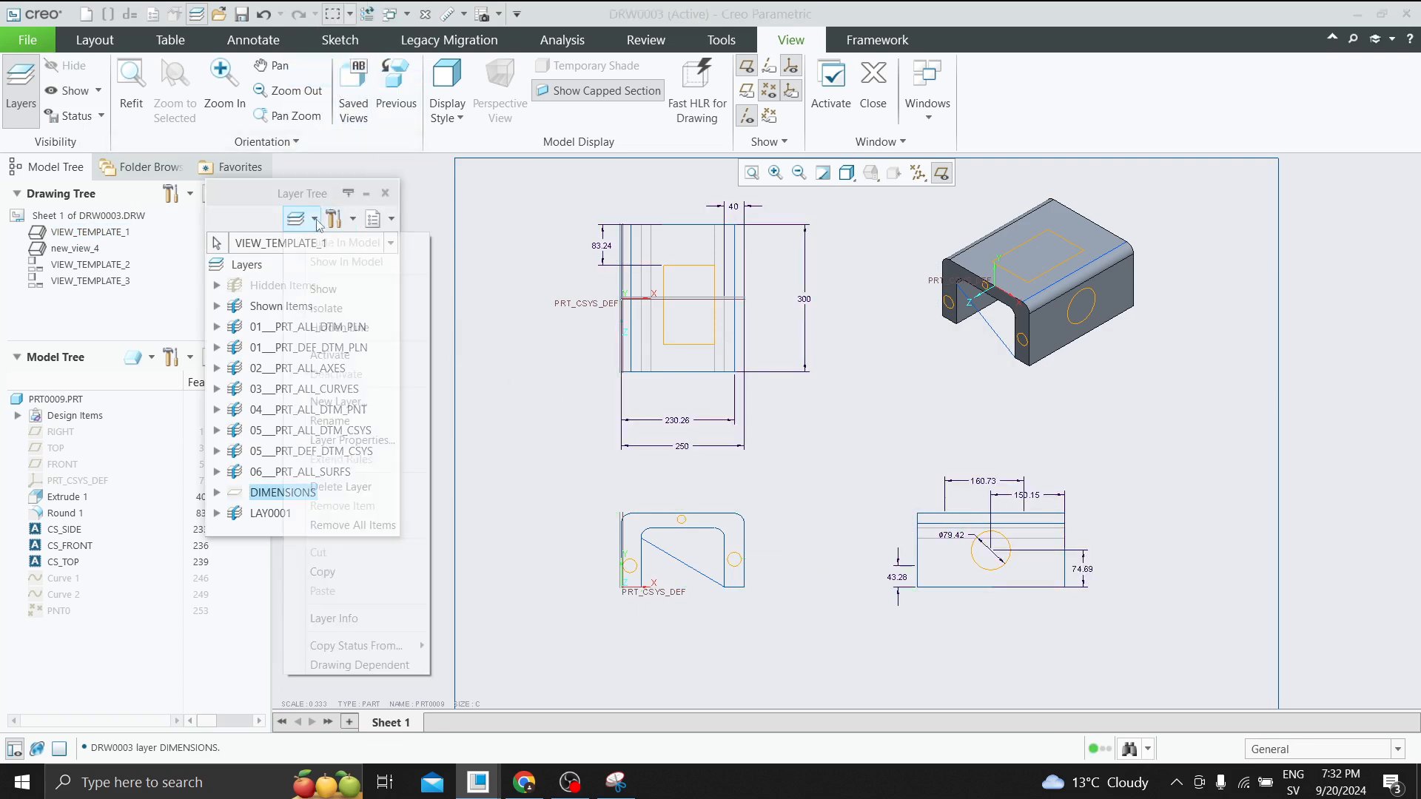
left_click(366, 664)
left_click(894, 429)
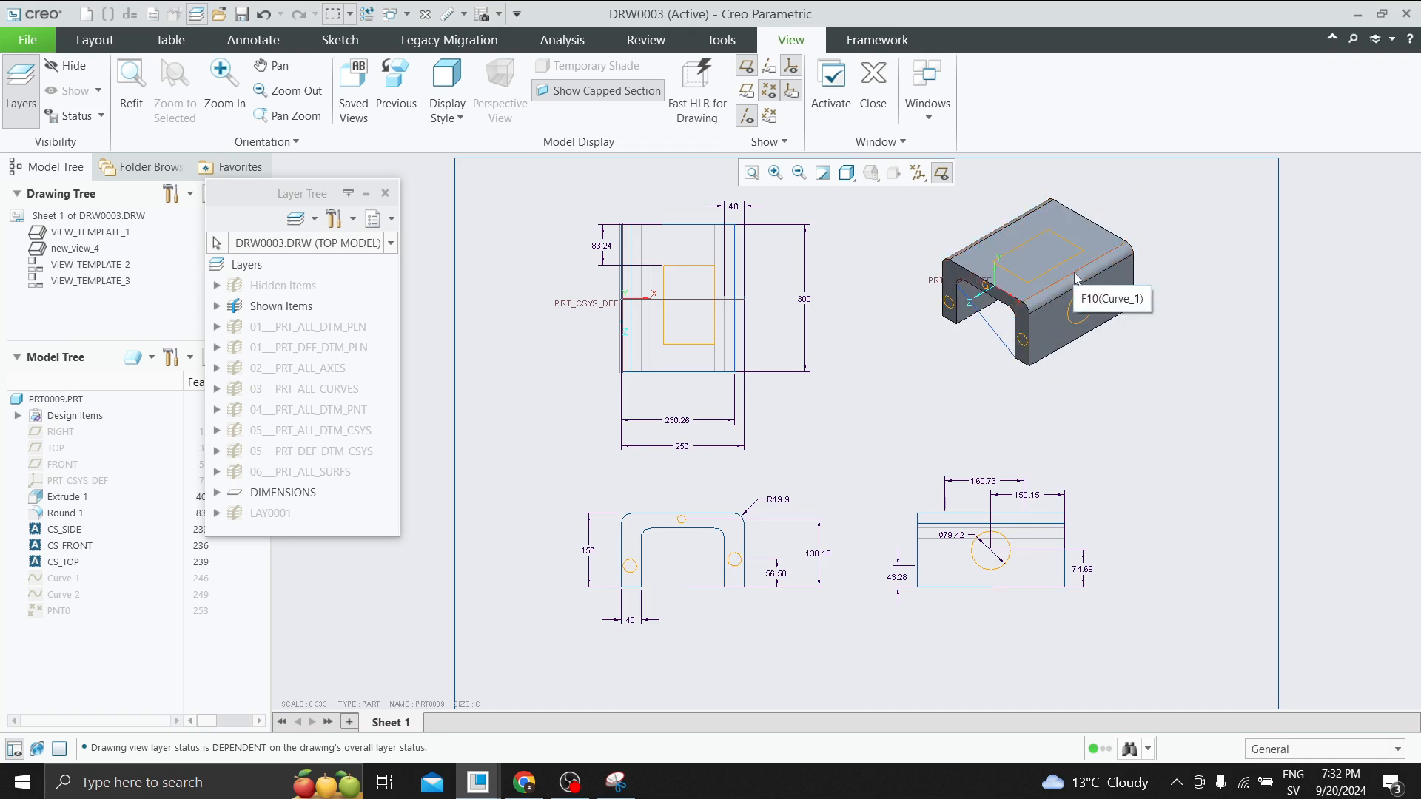
Select the isometric view new_view_4 and make it the active layer object with an independent layer status.
left_click(75, 249)
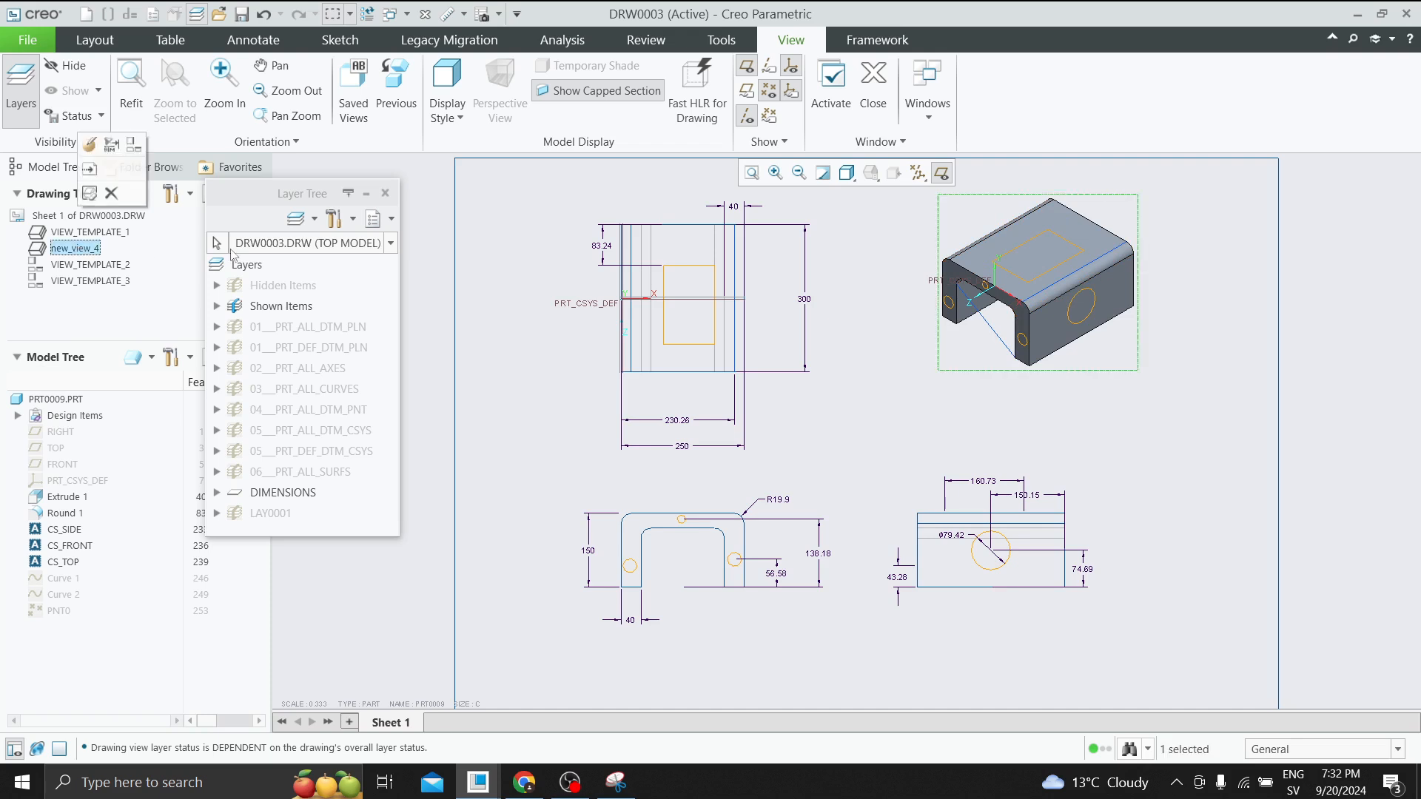
left_click(388, 245)
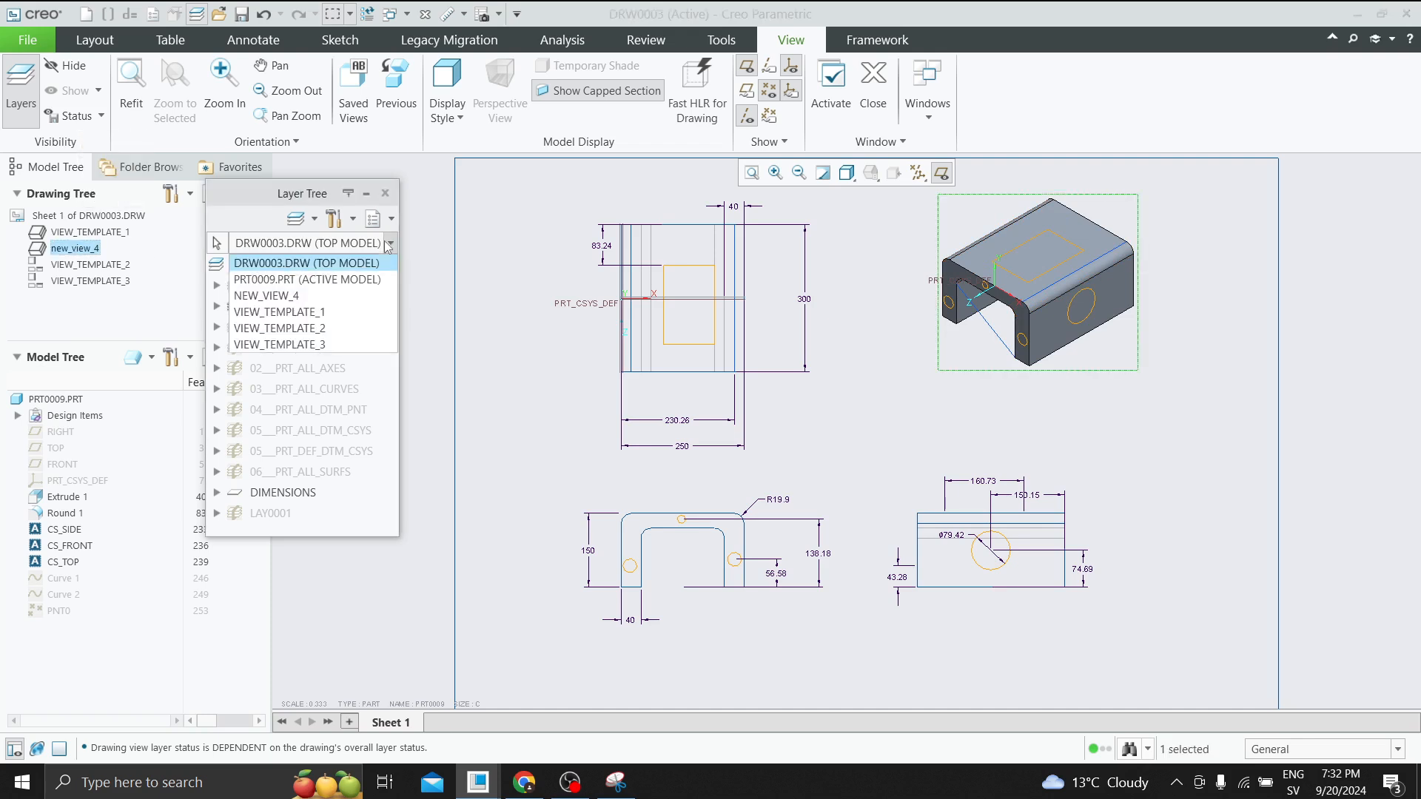
left_click(291, 296)
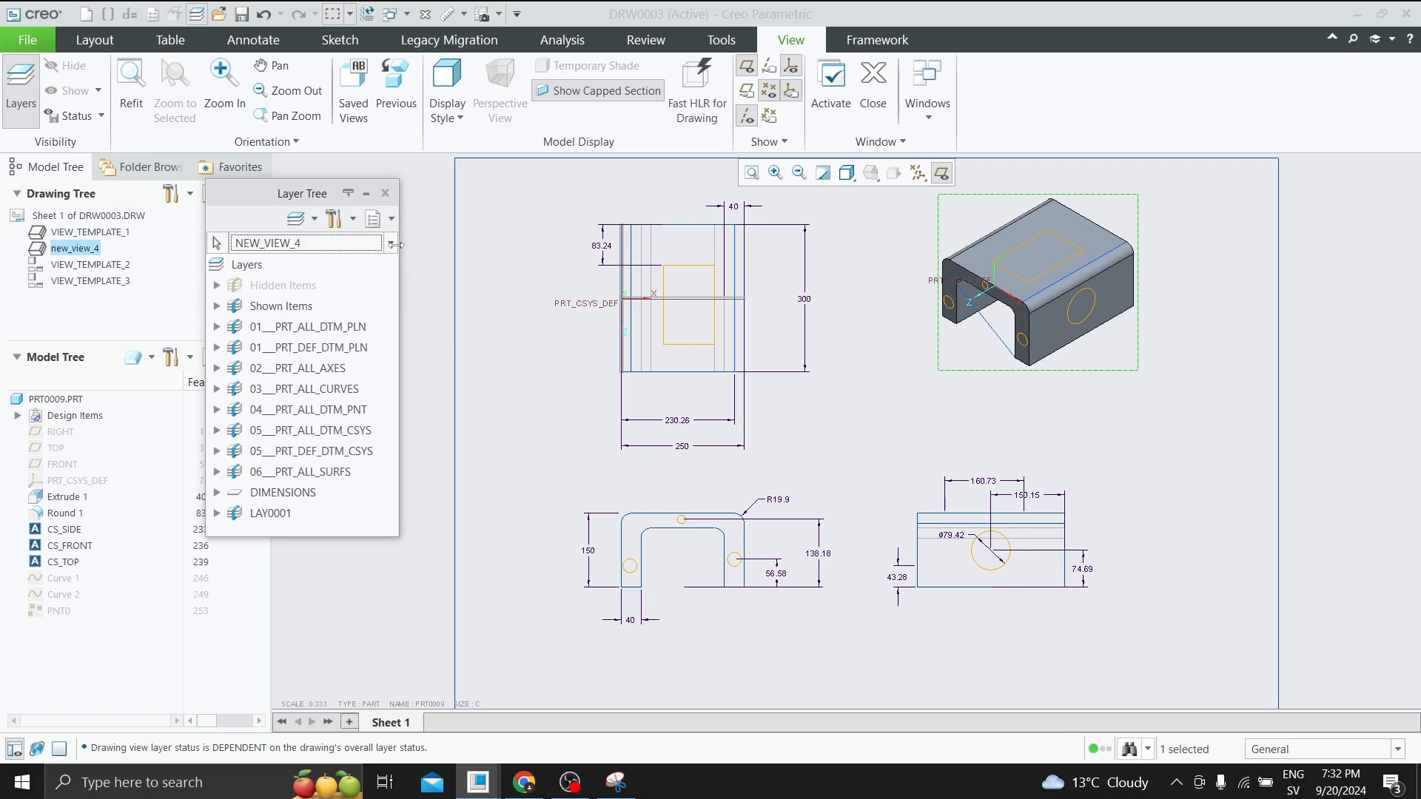
Make the front view, VIEW_TEMPLATE_1, the active layer object with a layer status independent of the drawing.
left_click(390, 244)
left_click(291, 308)
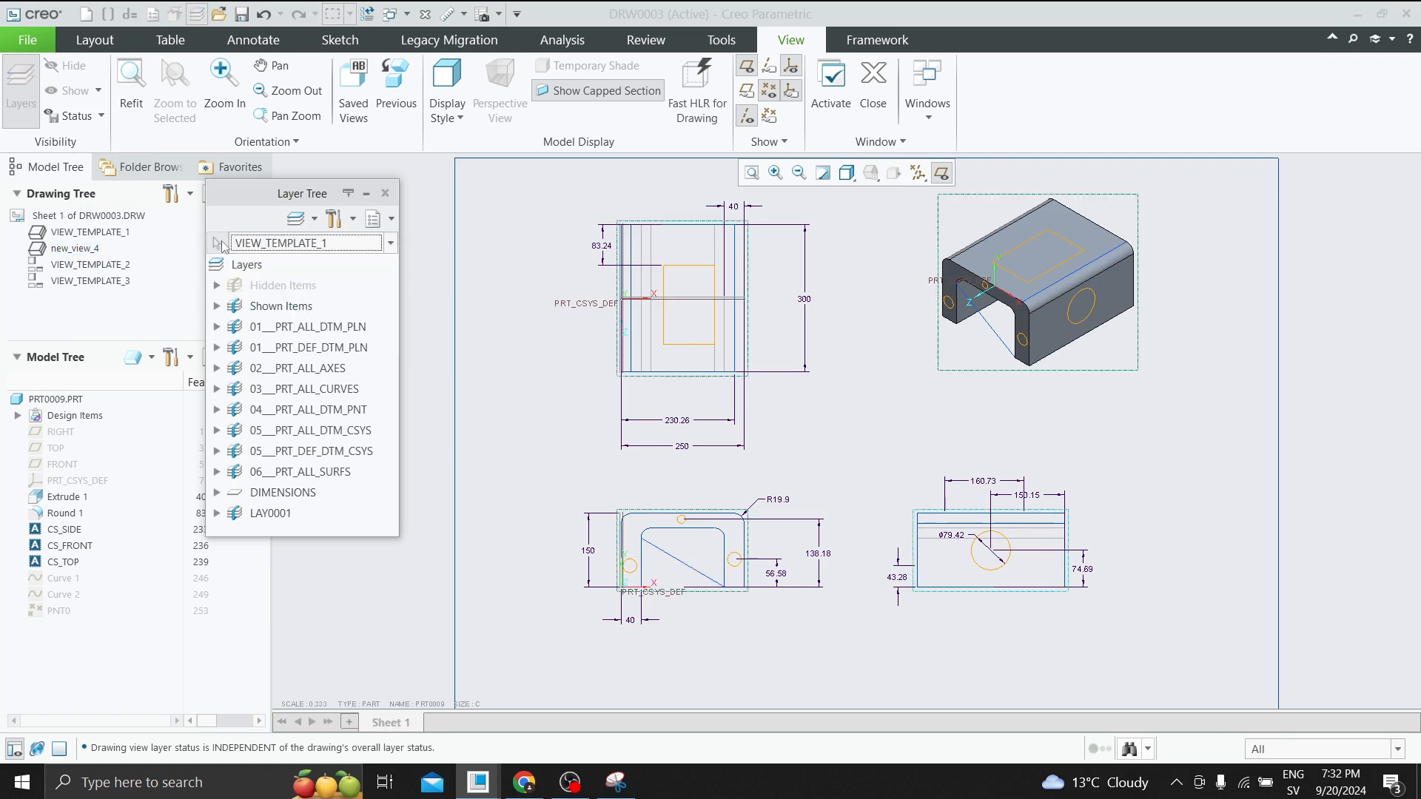
left_click(943, 369)
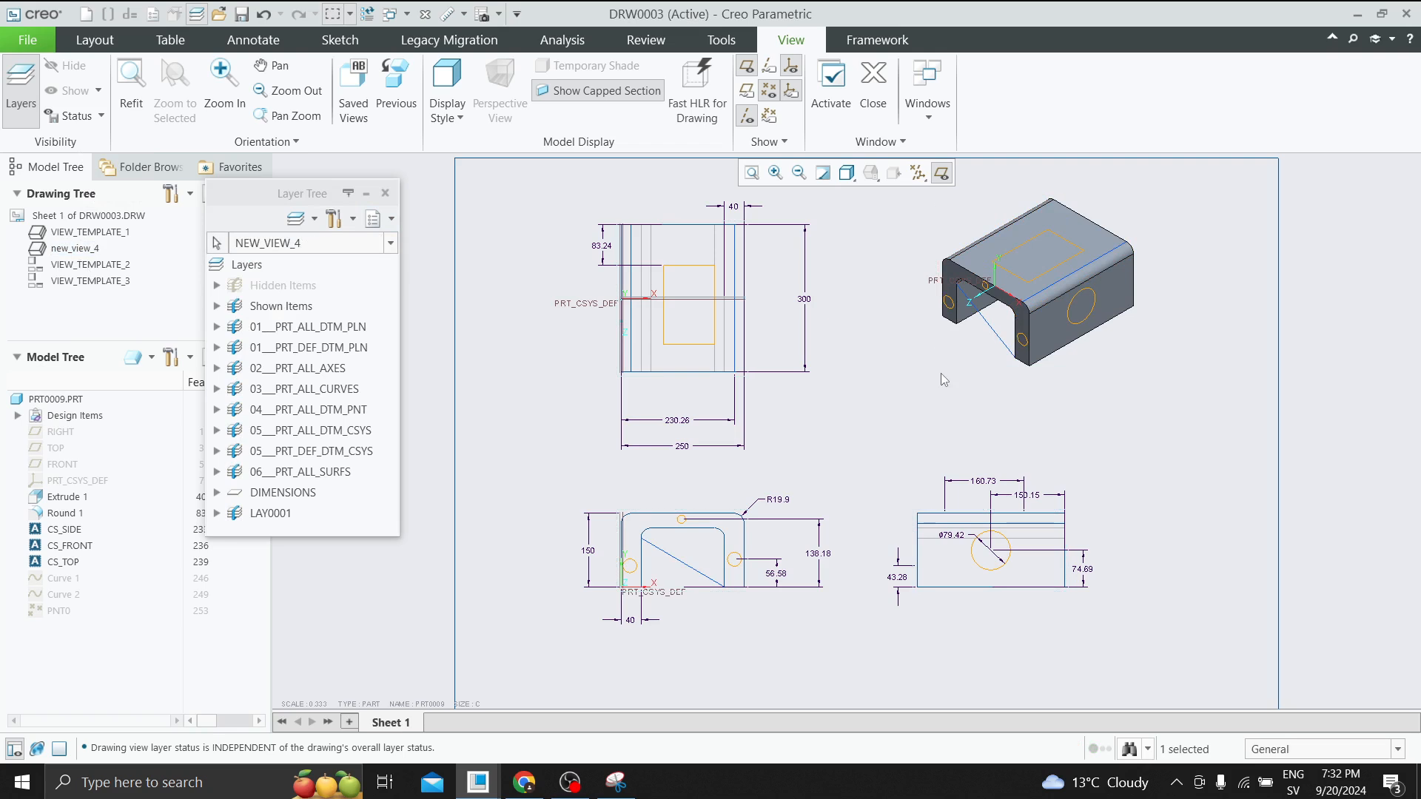
left_click(937, 364)
left_click(390, 241)
left_click(304, 303)
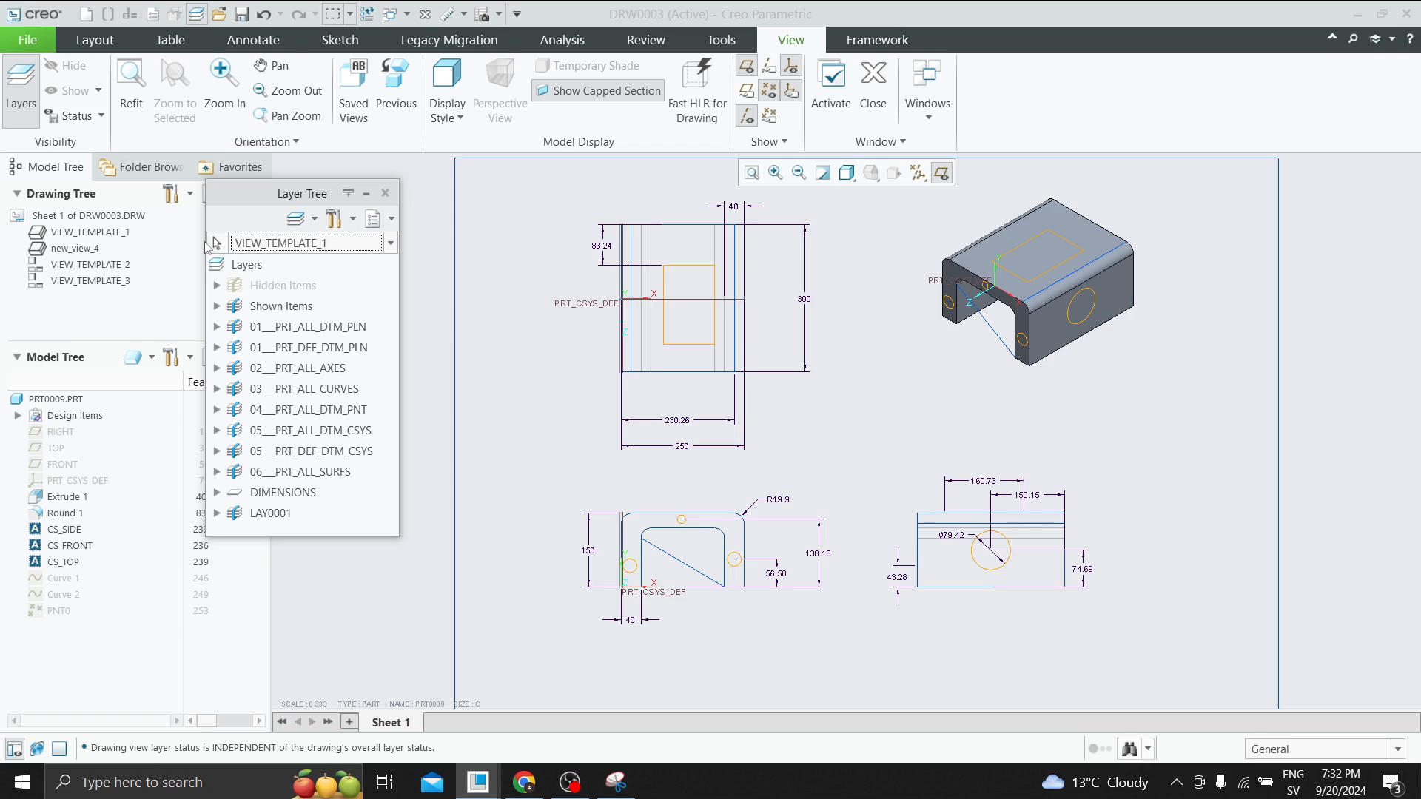
Pick the isometric view NEW_VIEW_4 as the active layer object and hide the 03___PRT_ALL_CURVES layer in it.
left_click(215, 243)
left_click(943, 364)
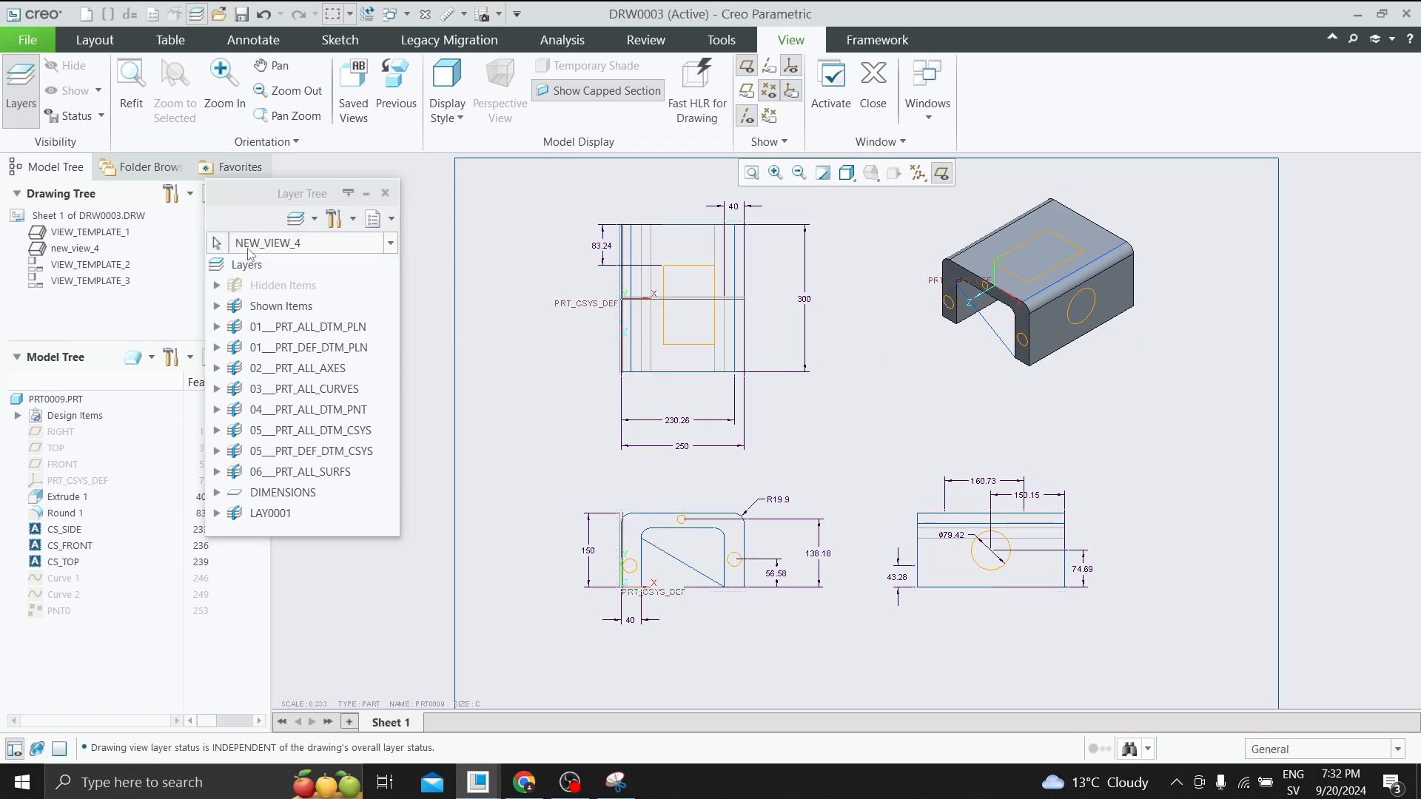
right_click(296, 399)
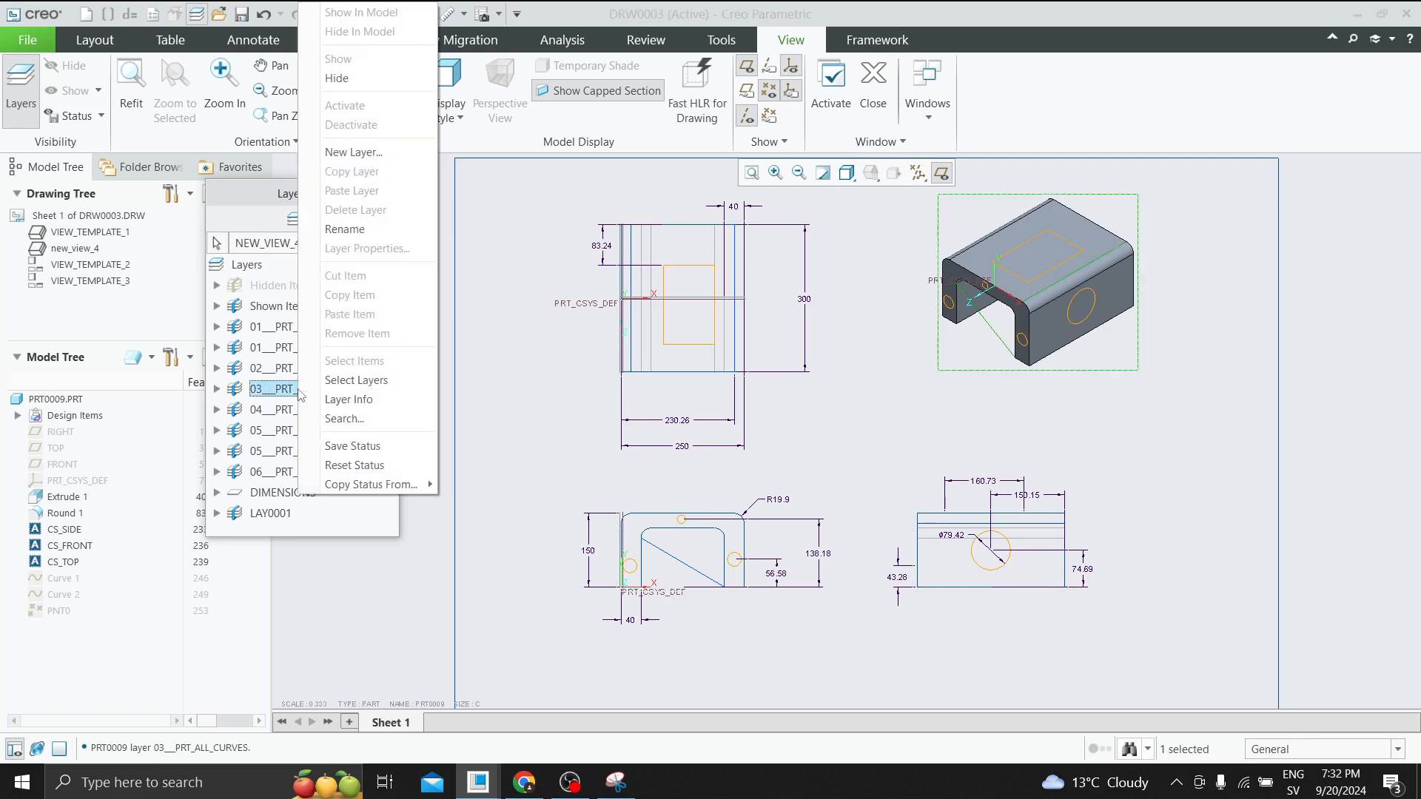
left_click(353, 88)
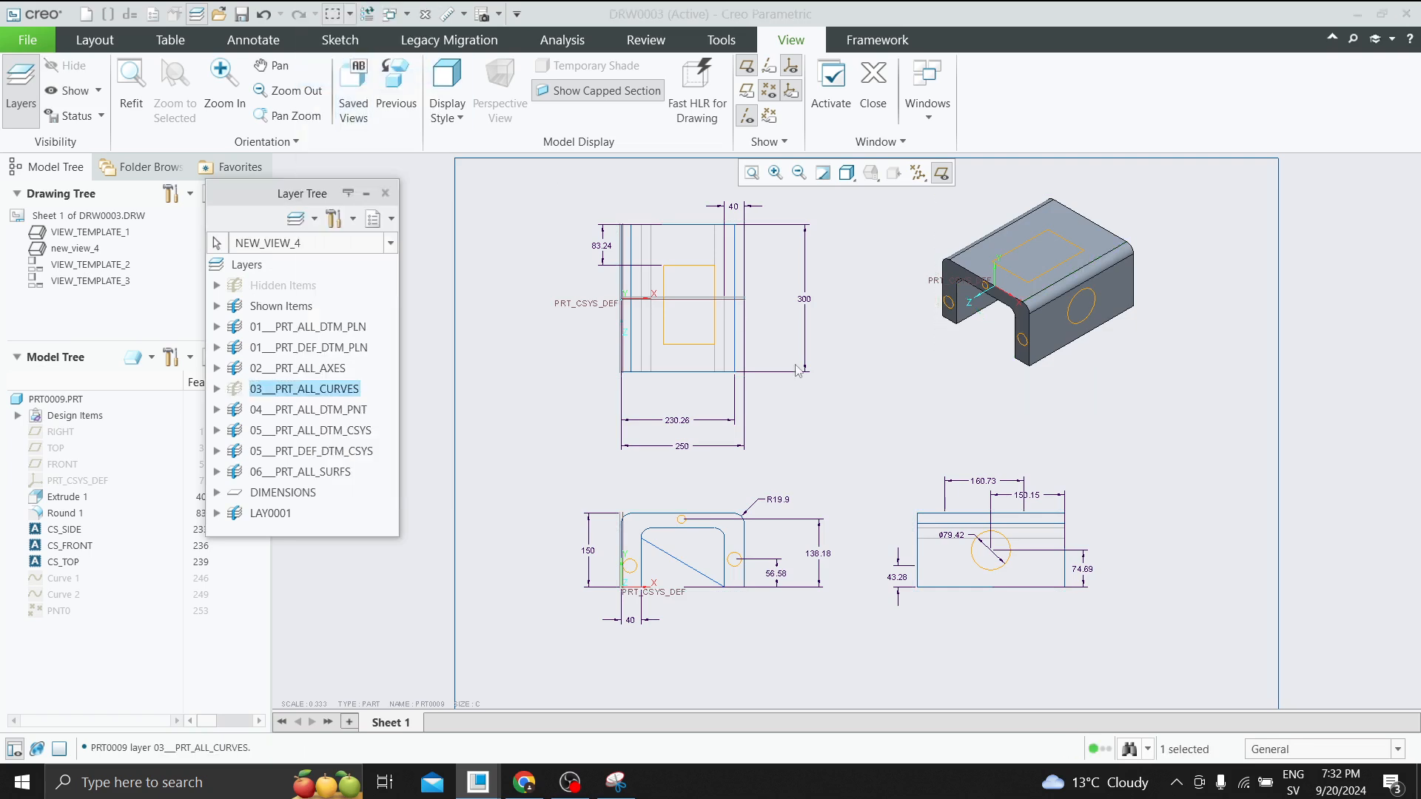
left_click(852, 399)
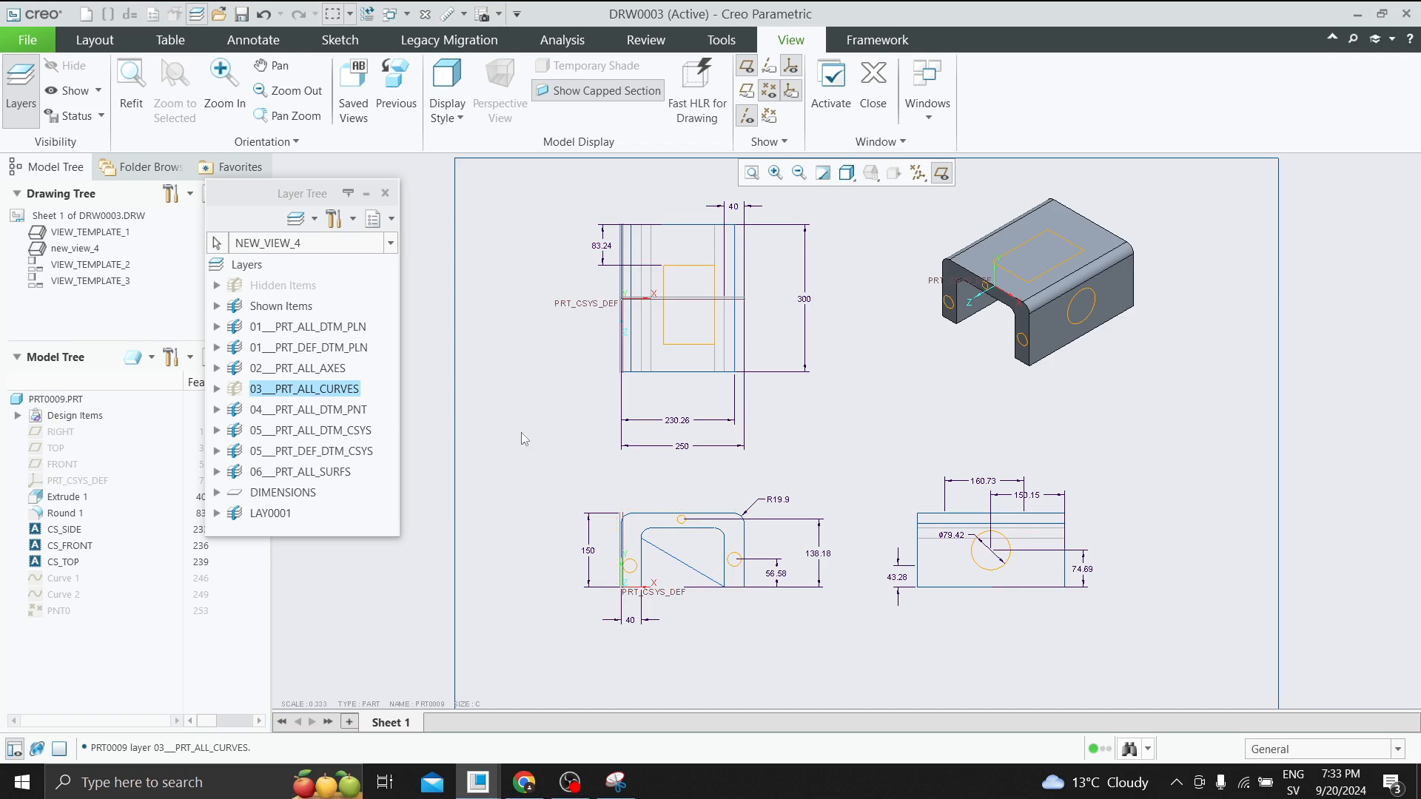
Switch the layer tree to the front view, VIEW_TEMPLATE_1, and hide the 03___PRT_ALL_CURVES layer in it.
left_click(749, 536)
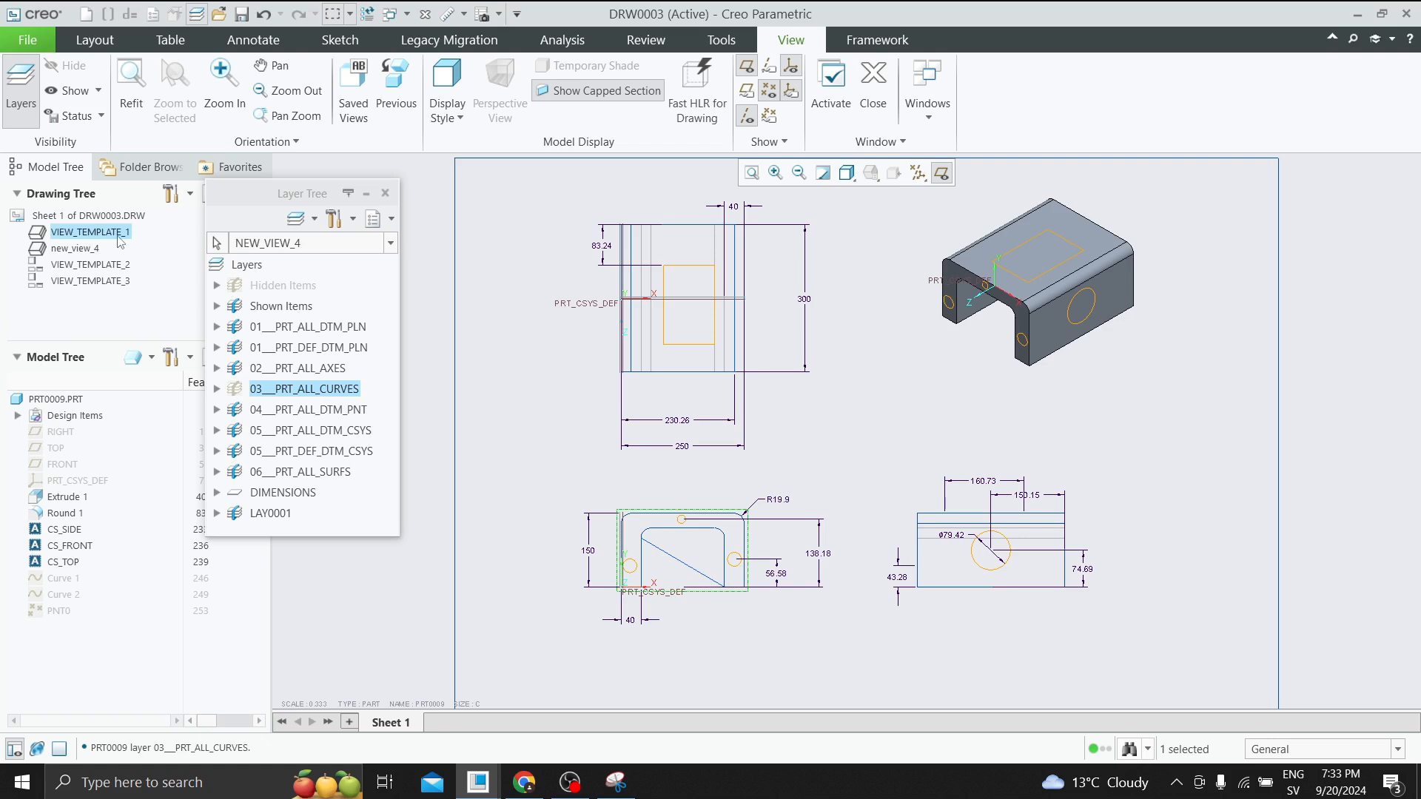
left_click(394, 243)
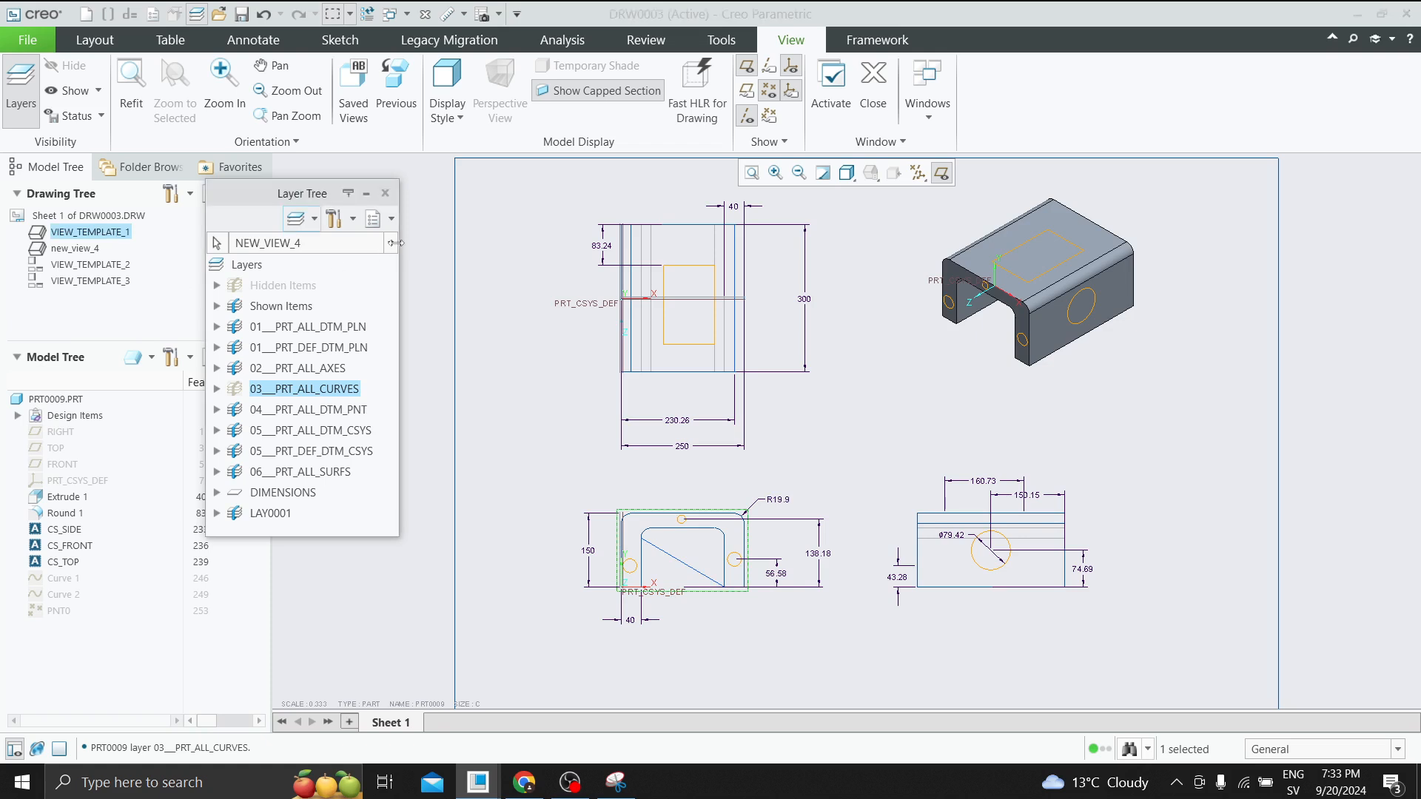
left_click(391, 244)
left_click(298, 314)
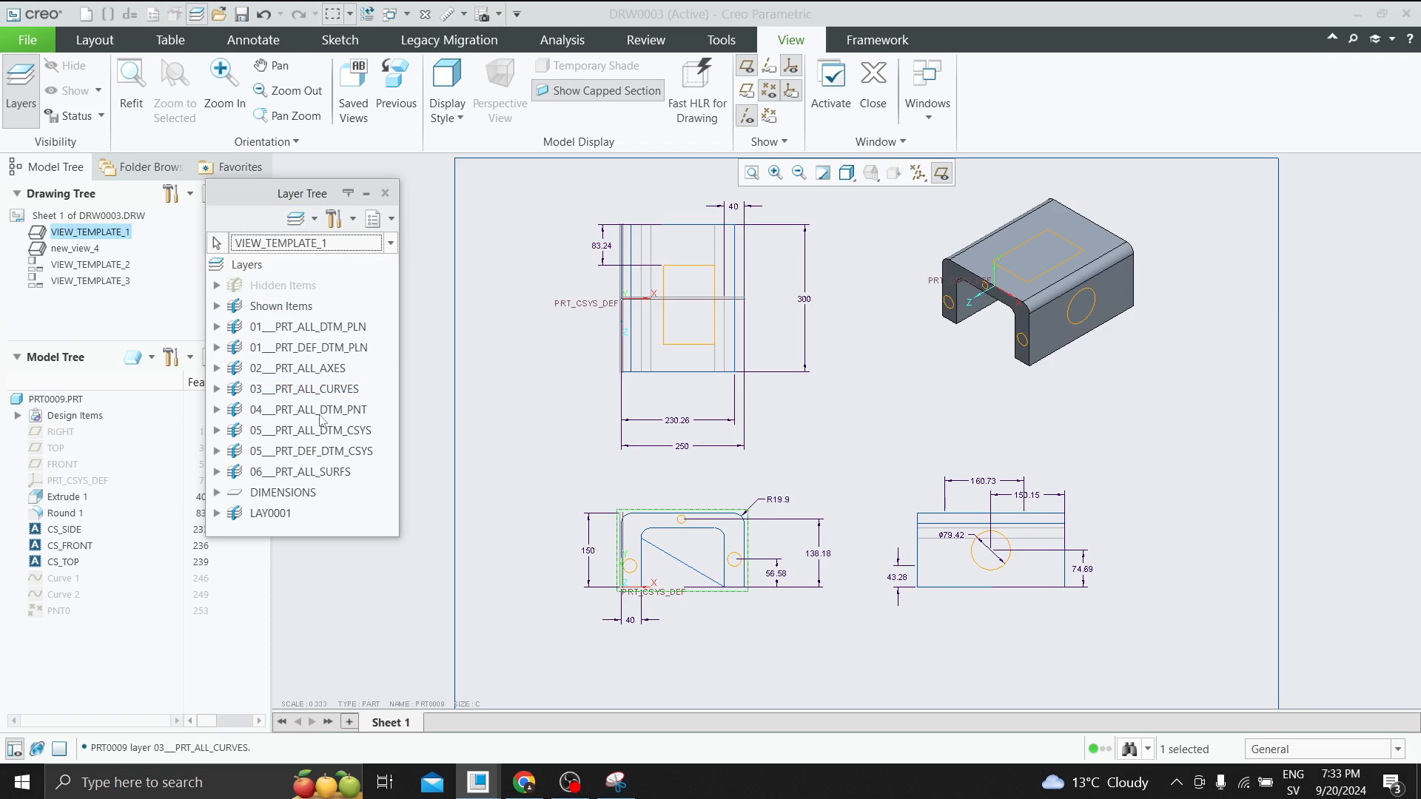
left_click(322, 390)
right_click(322, 390)
left_click(358, 80)
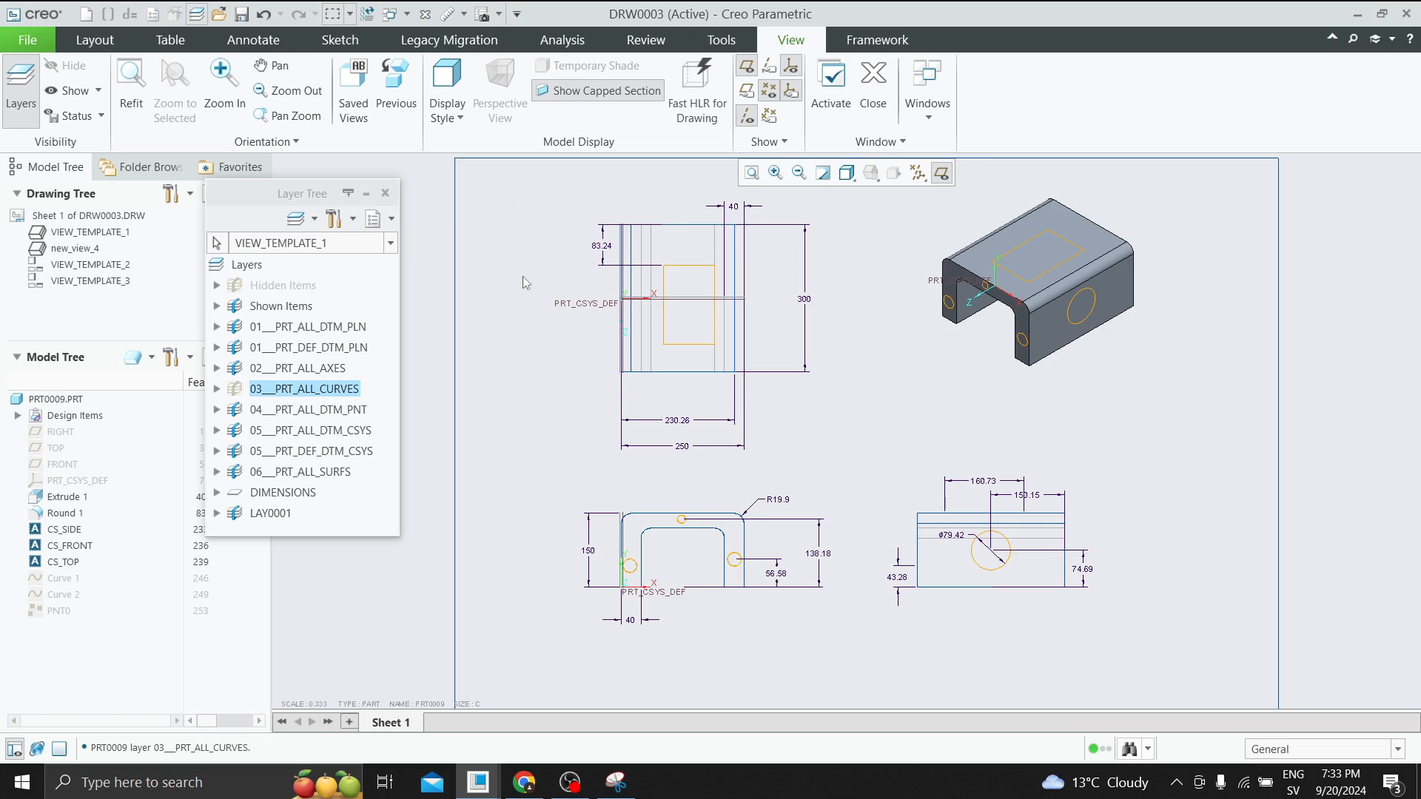
Return the layer tree to the whole drawing, DRW0003.DRW (TOP MODEL), and look through the available layer objects.
left_click(389, 244)
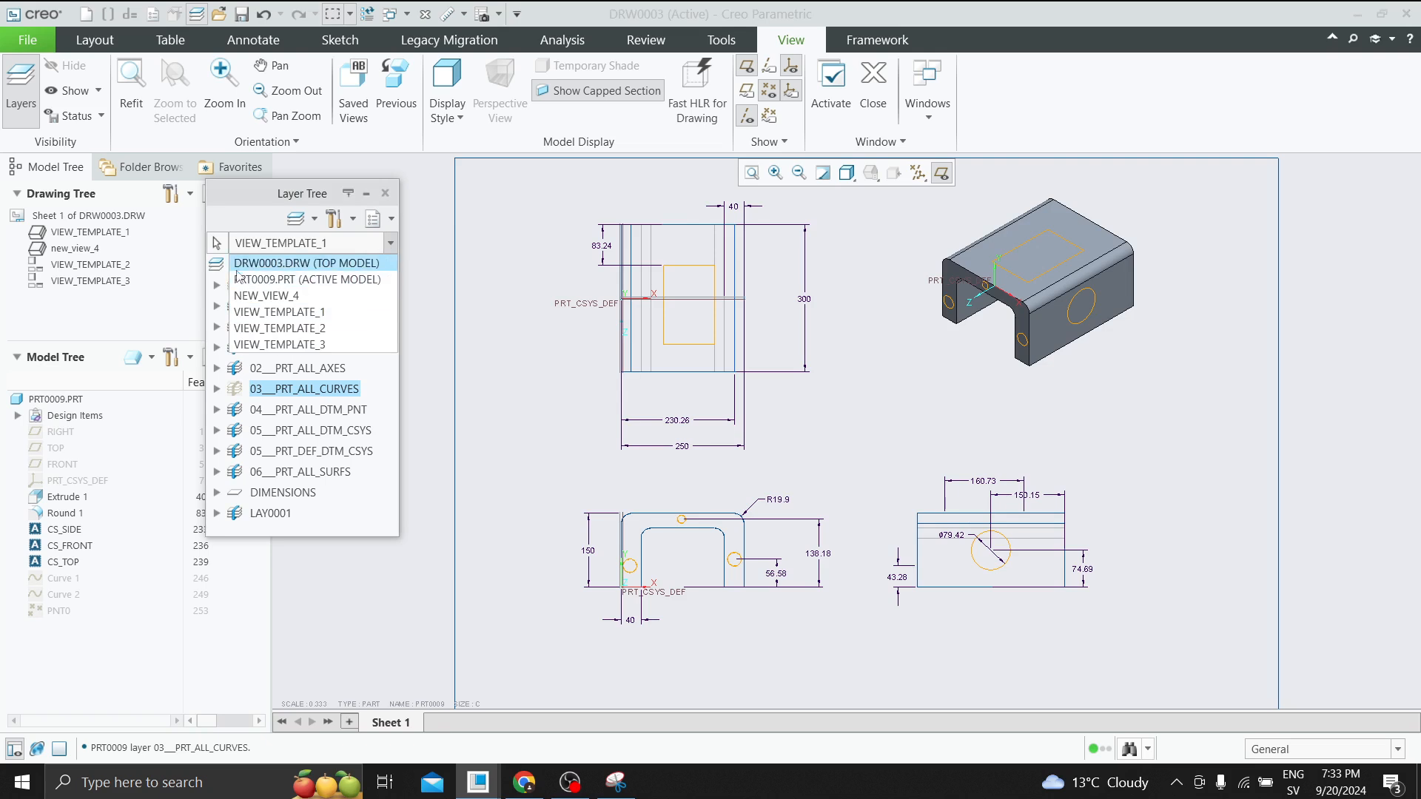
left_click(269, 266)
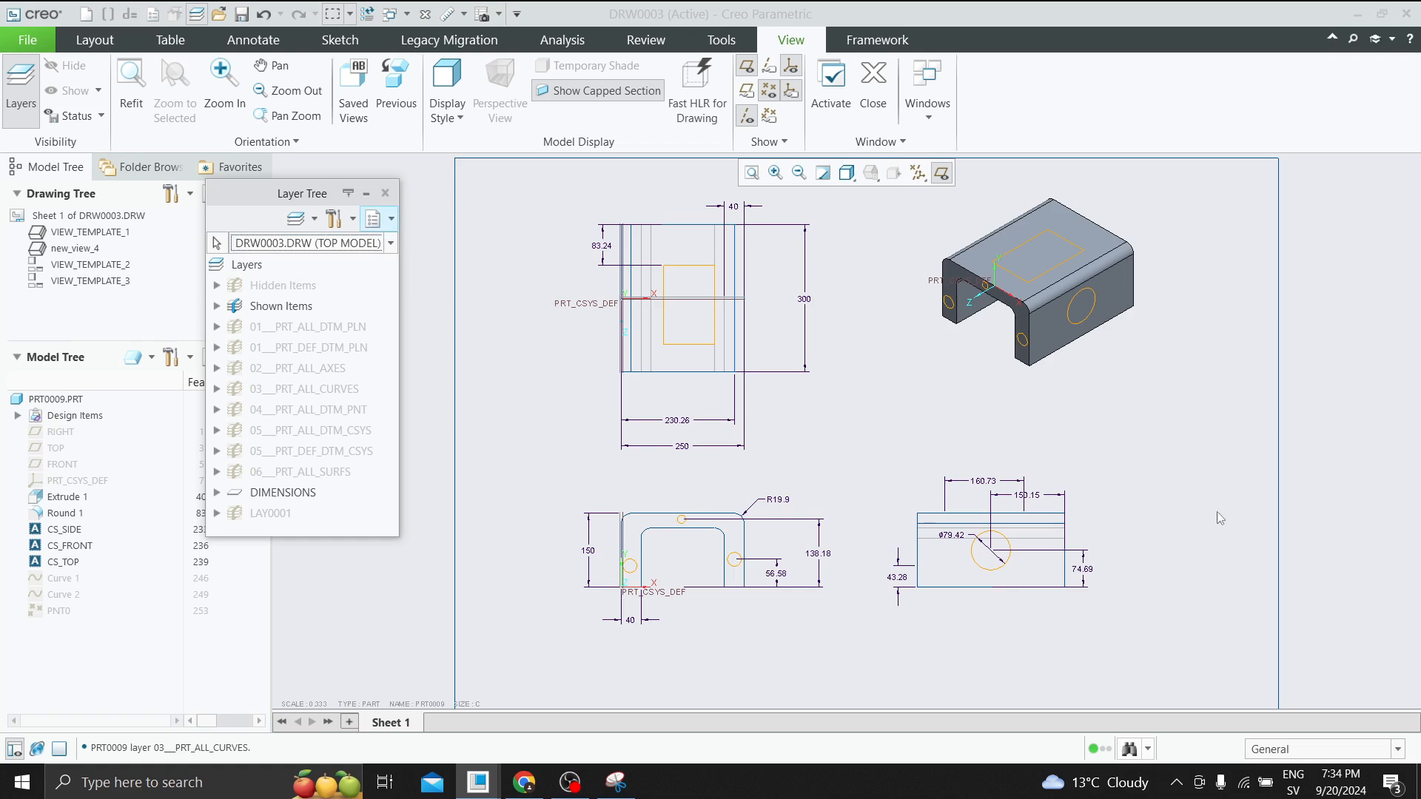
left_click(391, 244)
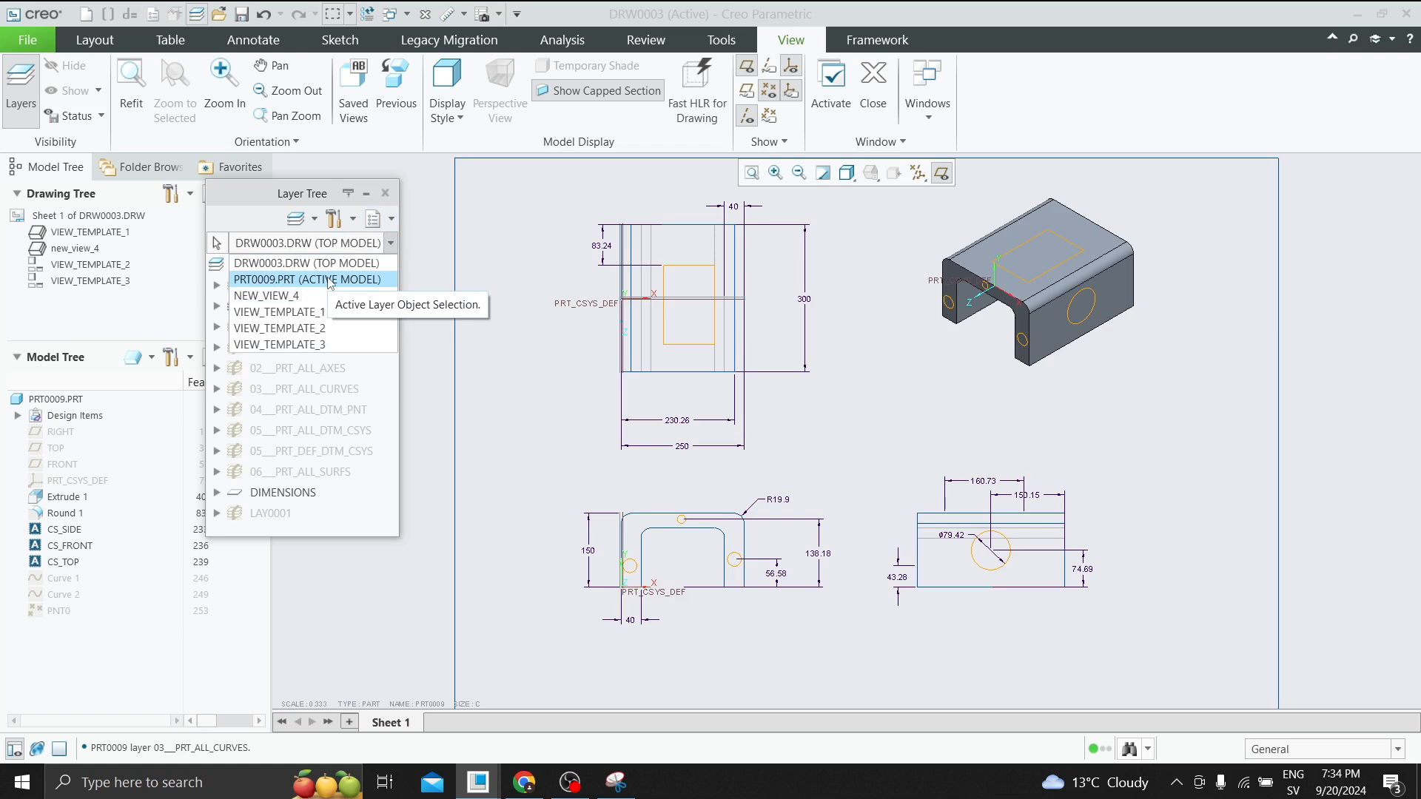
left_click(1139, 371)
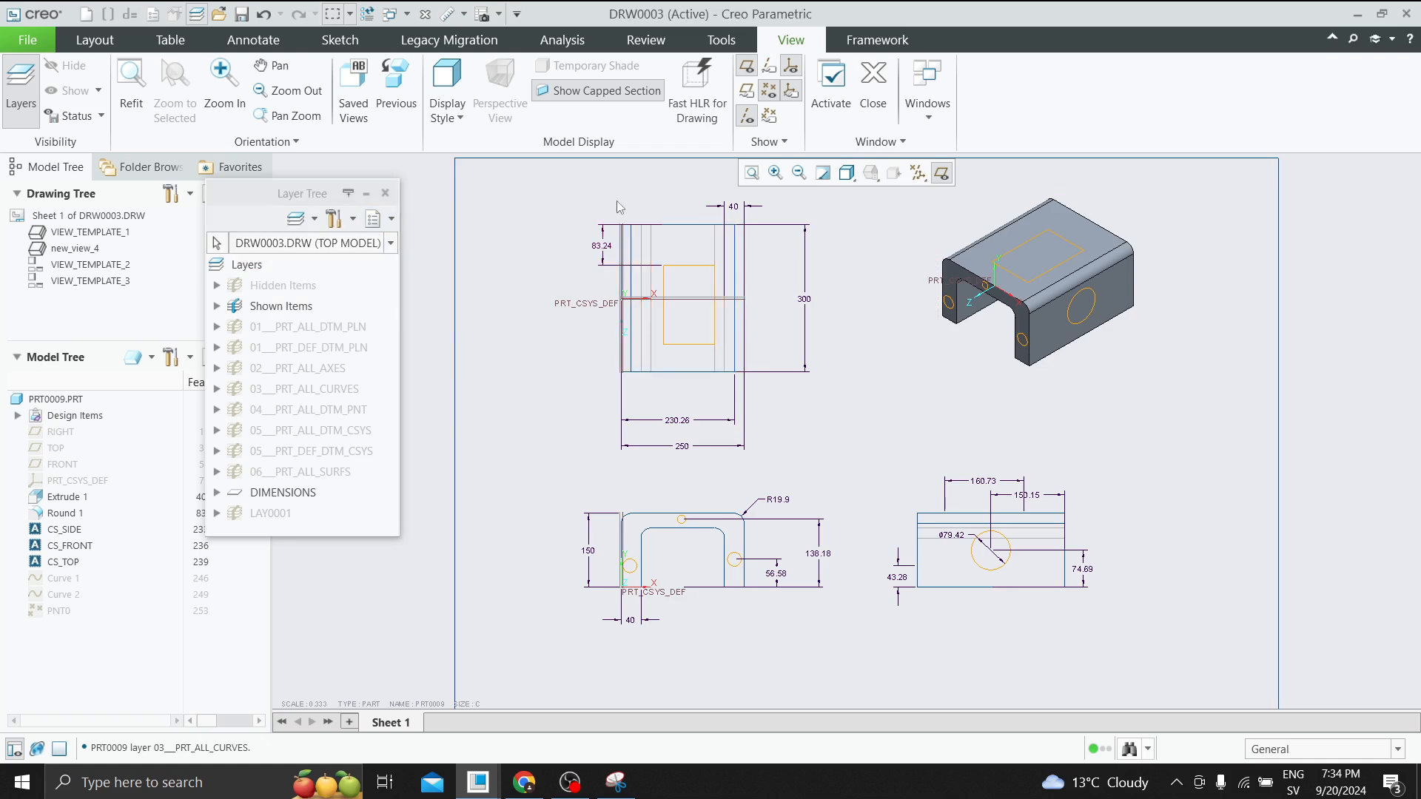
Add the part PRT0010 to the drawing as a second drawing model.
left_click(678, 233)
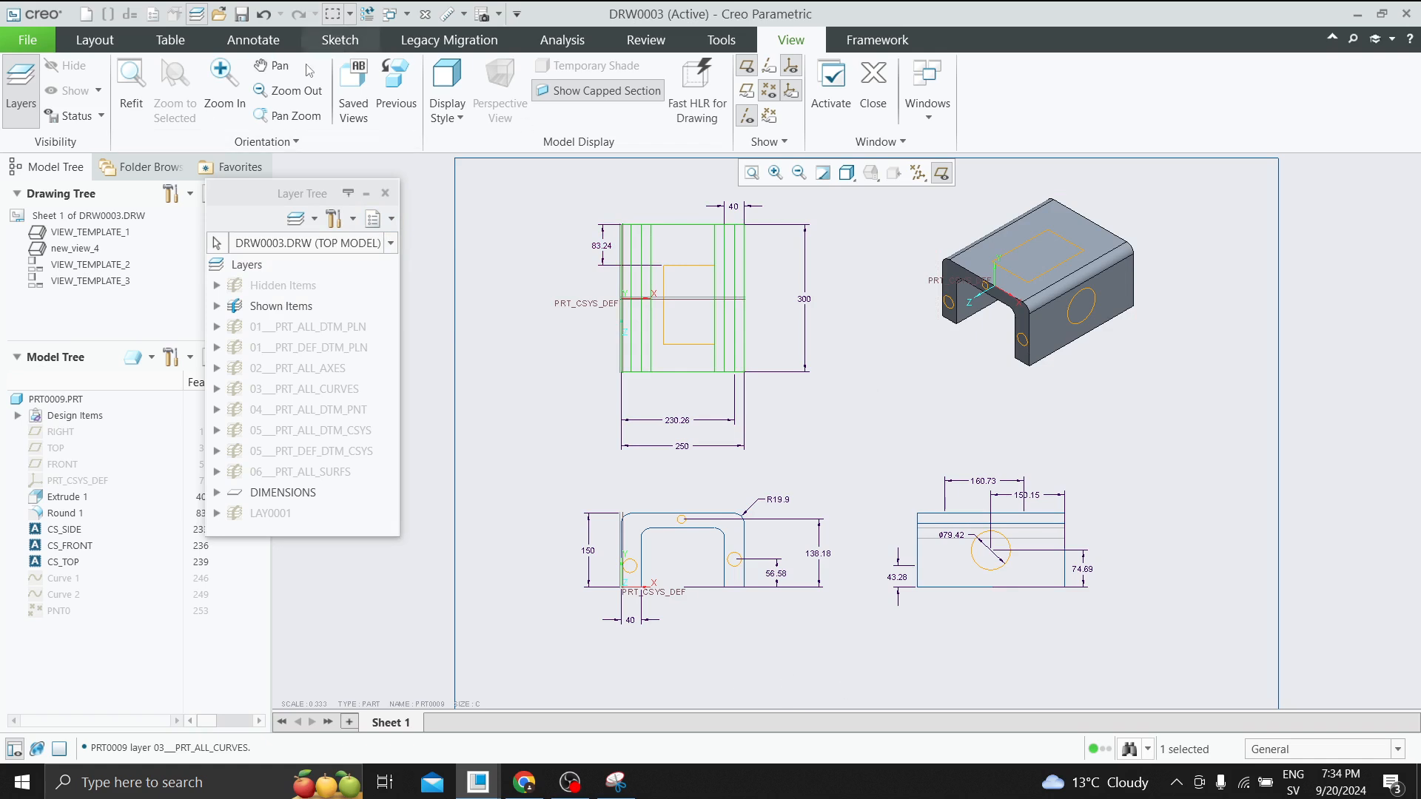
left_click(95, 43)
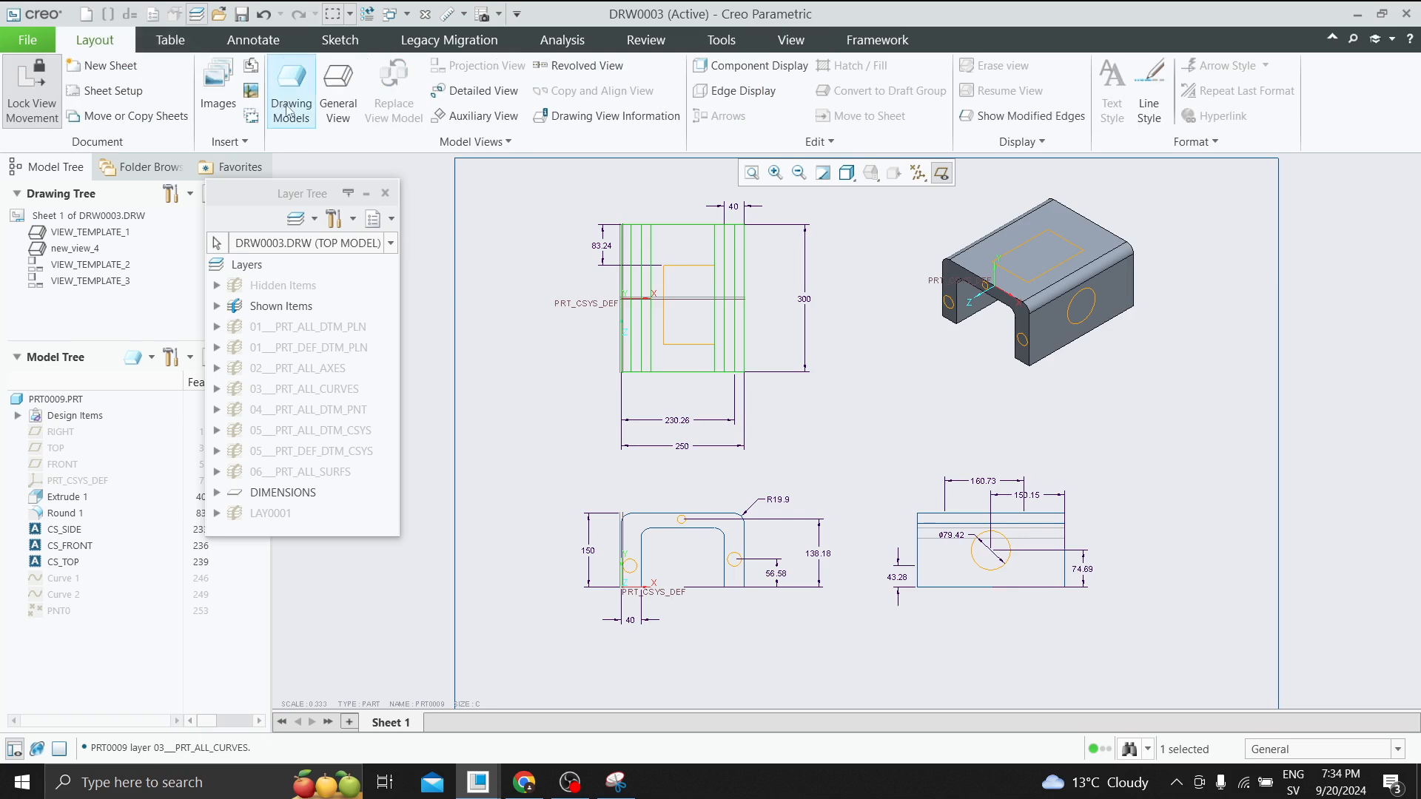
left_click(293, 111)
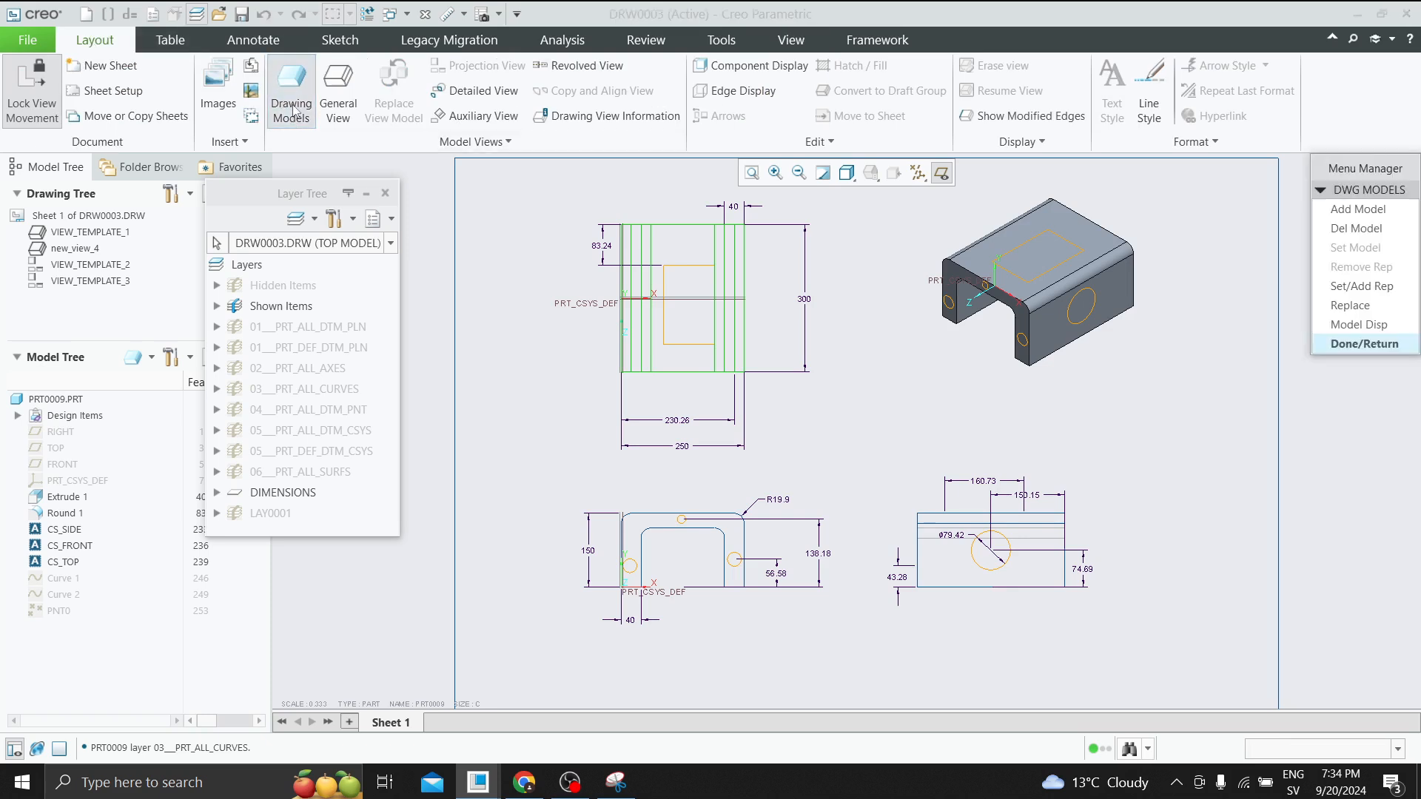
left_click(1358, 211)
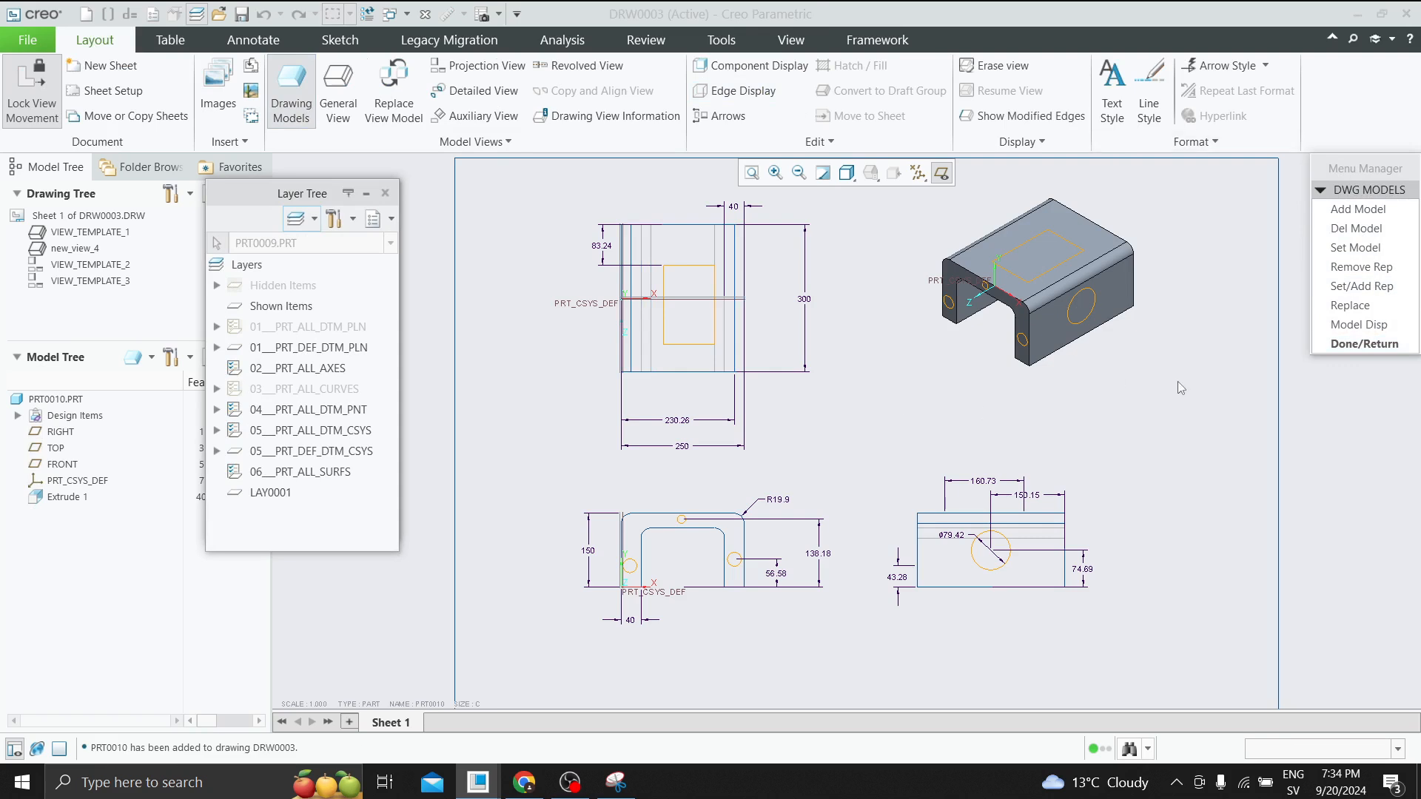
Place a general view of PRT0010 with no combined state between and below the front and side views, in TOP orientation.
left_click(337, 93)
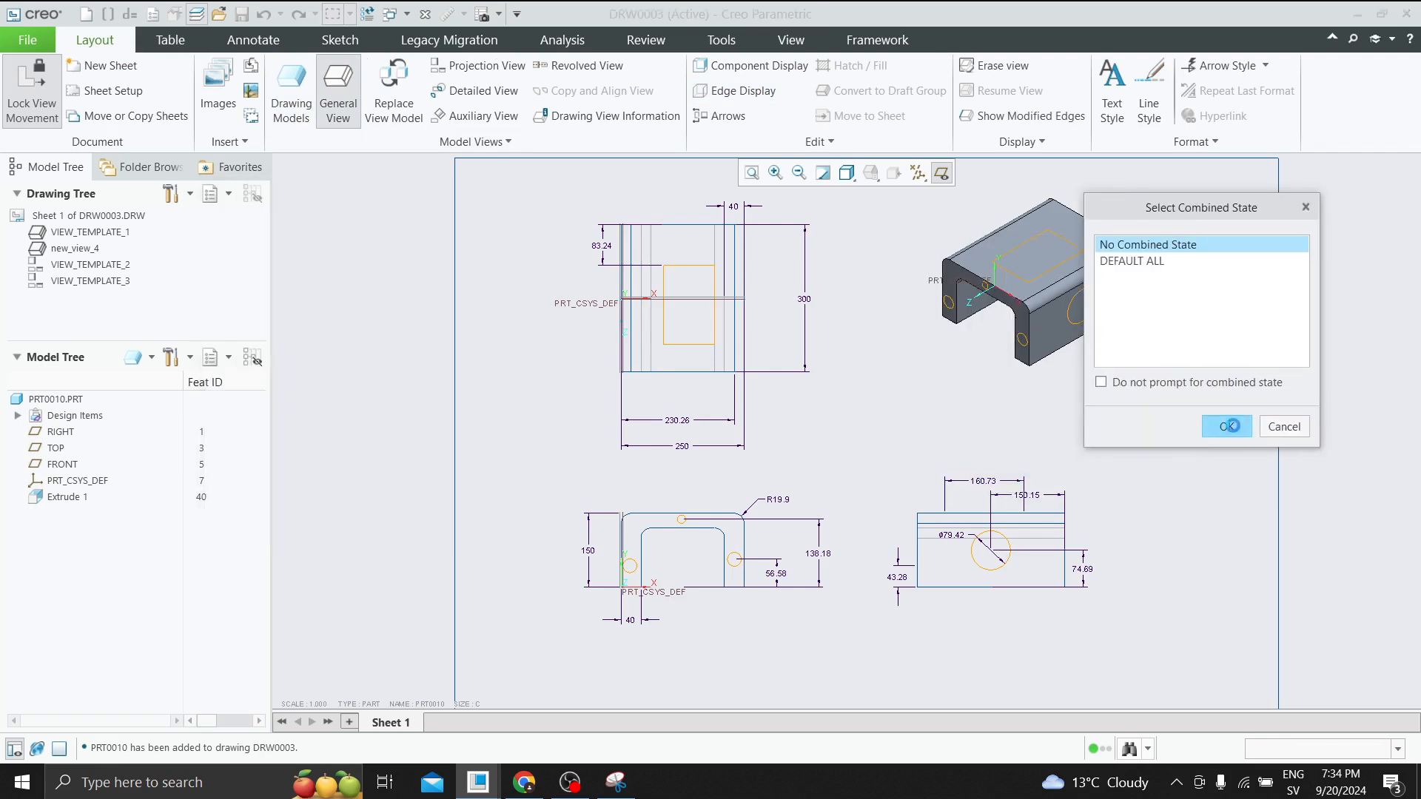
left_click(1230, 435)
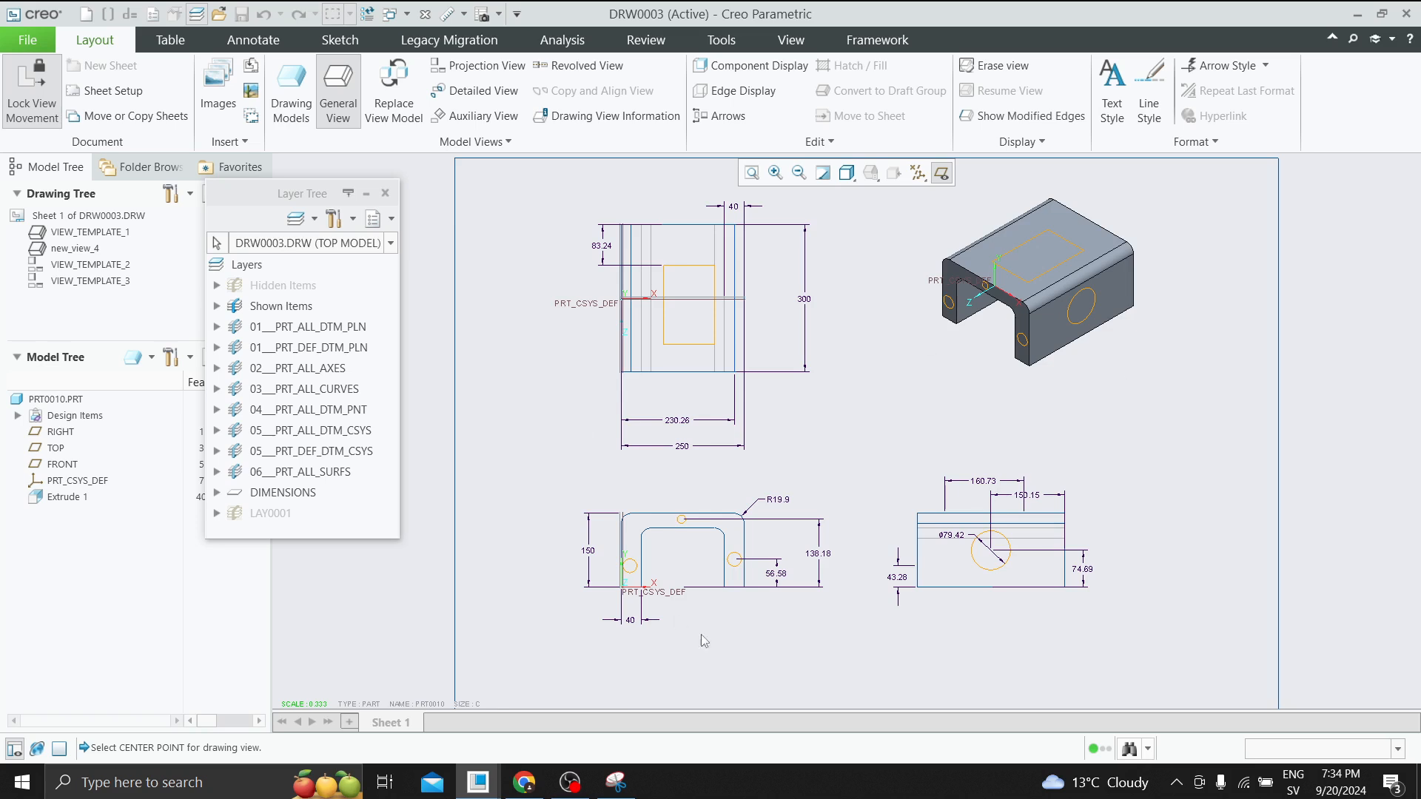
left_click(867, 641)
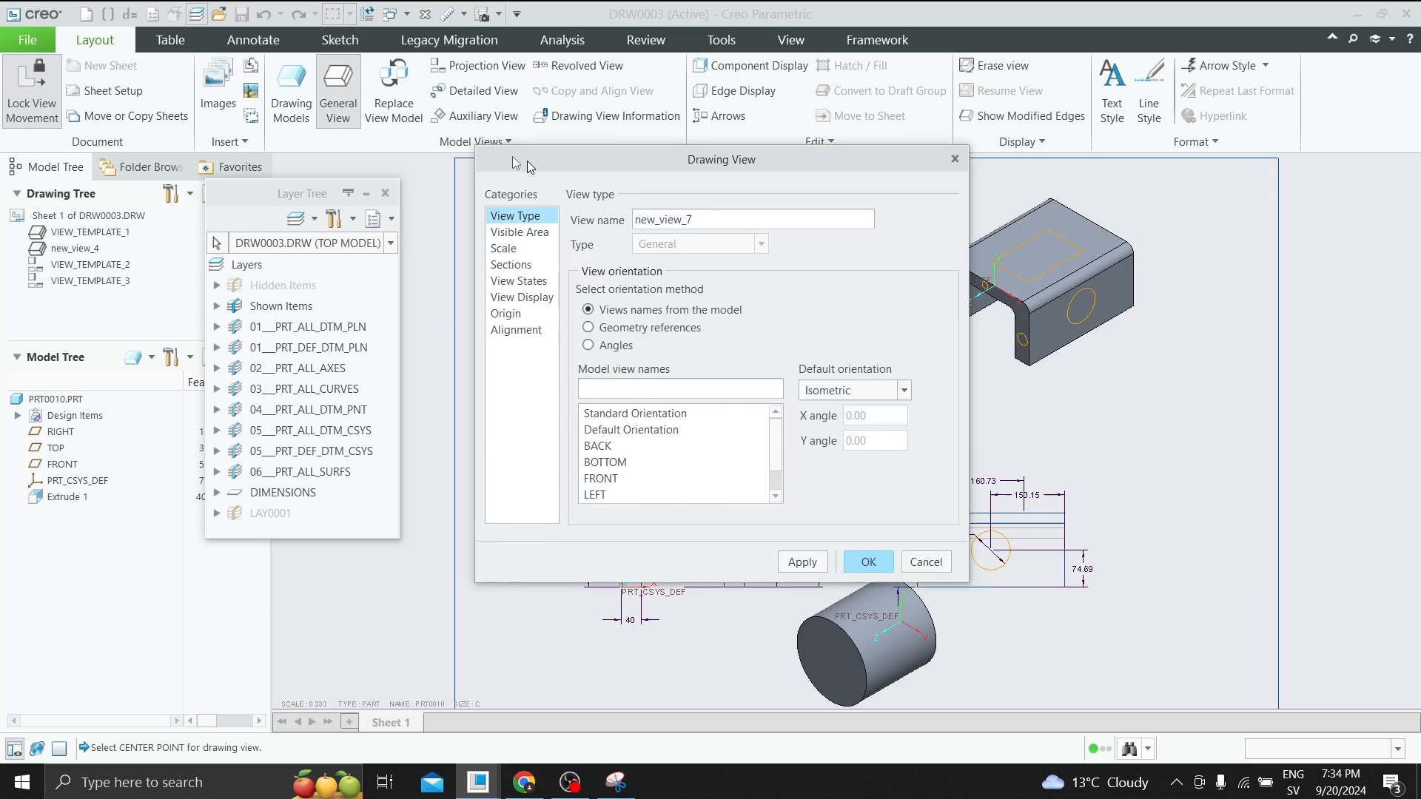
left_click_drag(761, 436, 761, 455)
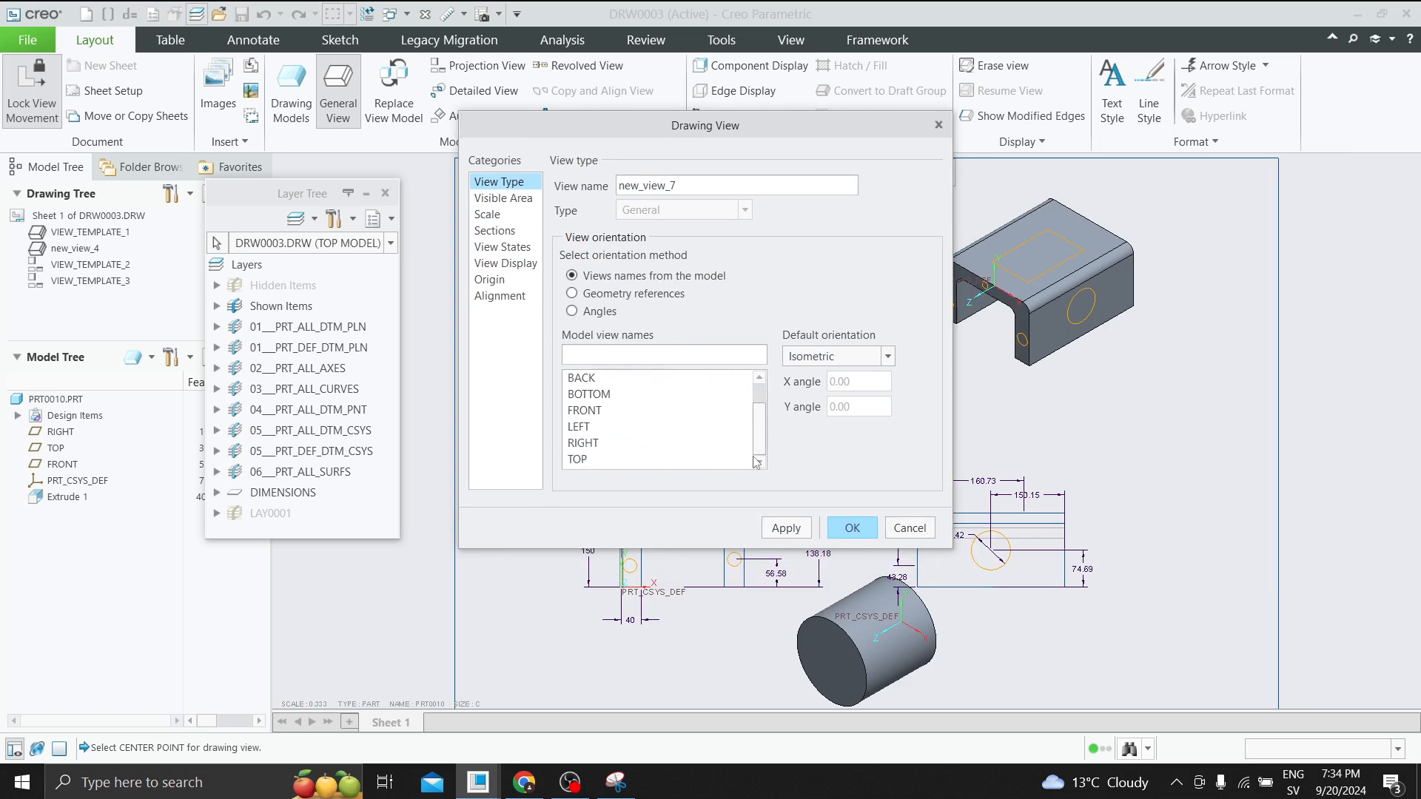
left_click(587, 458)
left_click(852, 528)
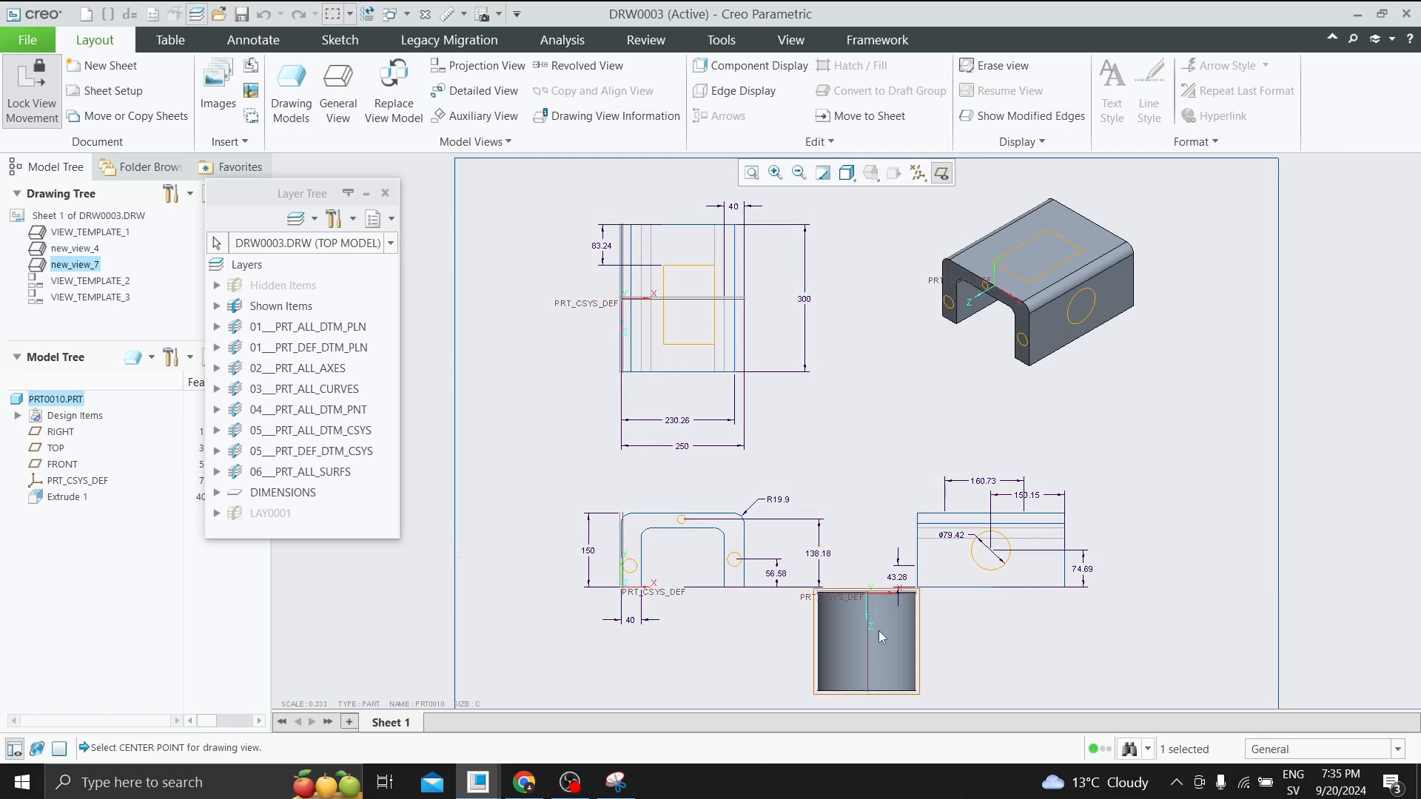
left_click(948, 653)
Show the model dimensions d0 and d1 on the new cylinder view.
left_click(891, 646)
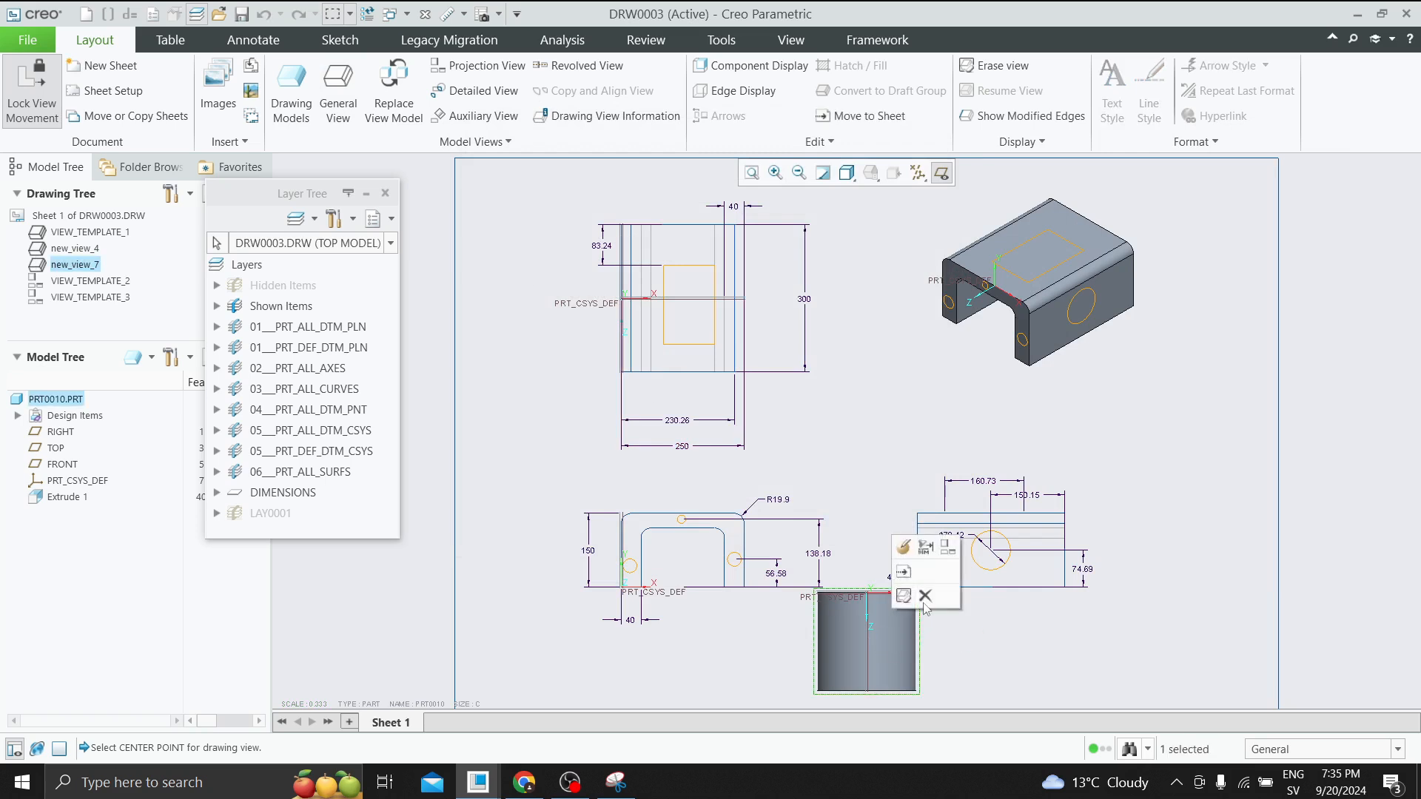
left_click(926, 547)
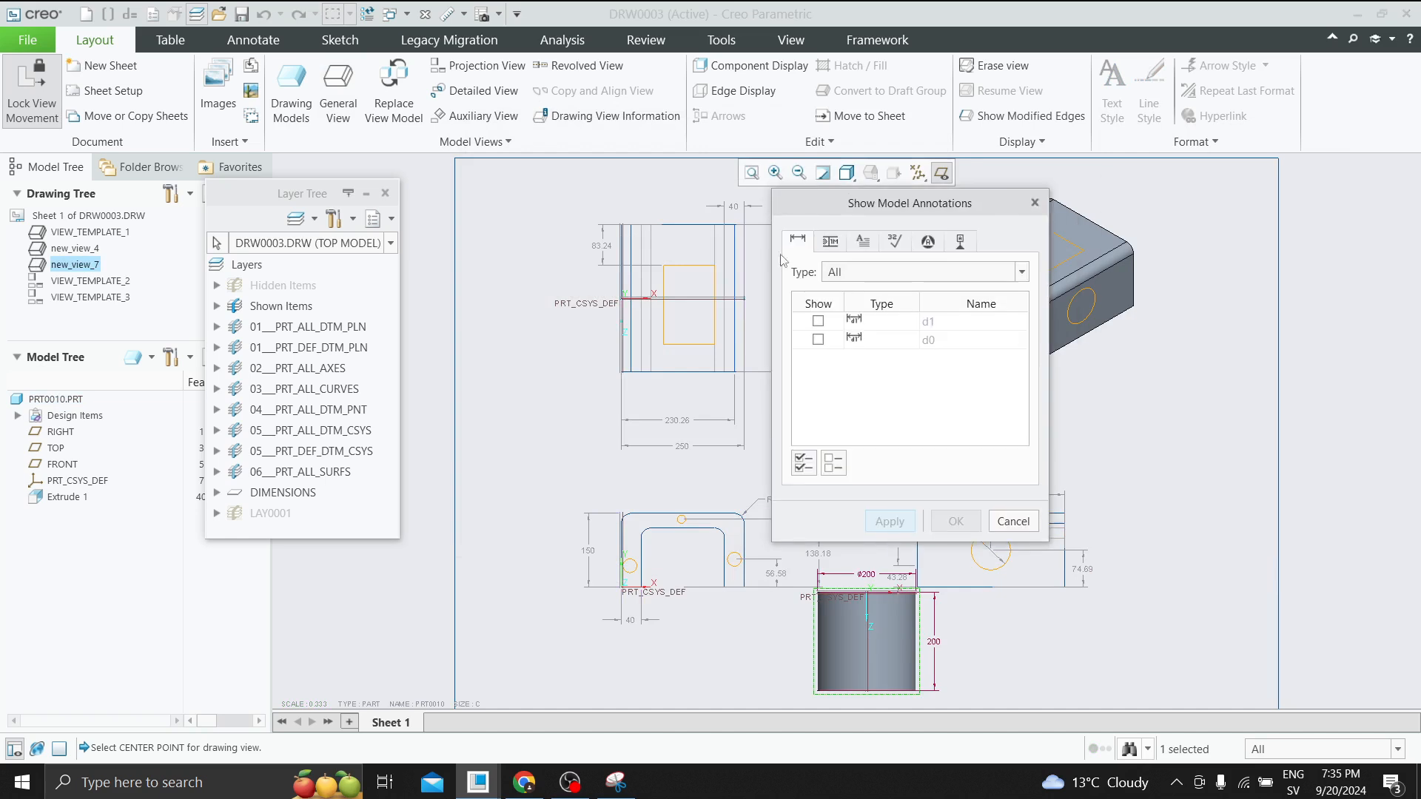
left_click(819, 316)
left_click(818, 339)
left_click(889, 521)
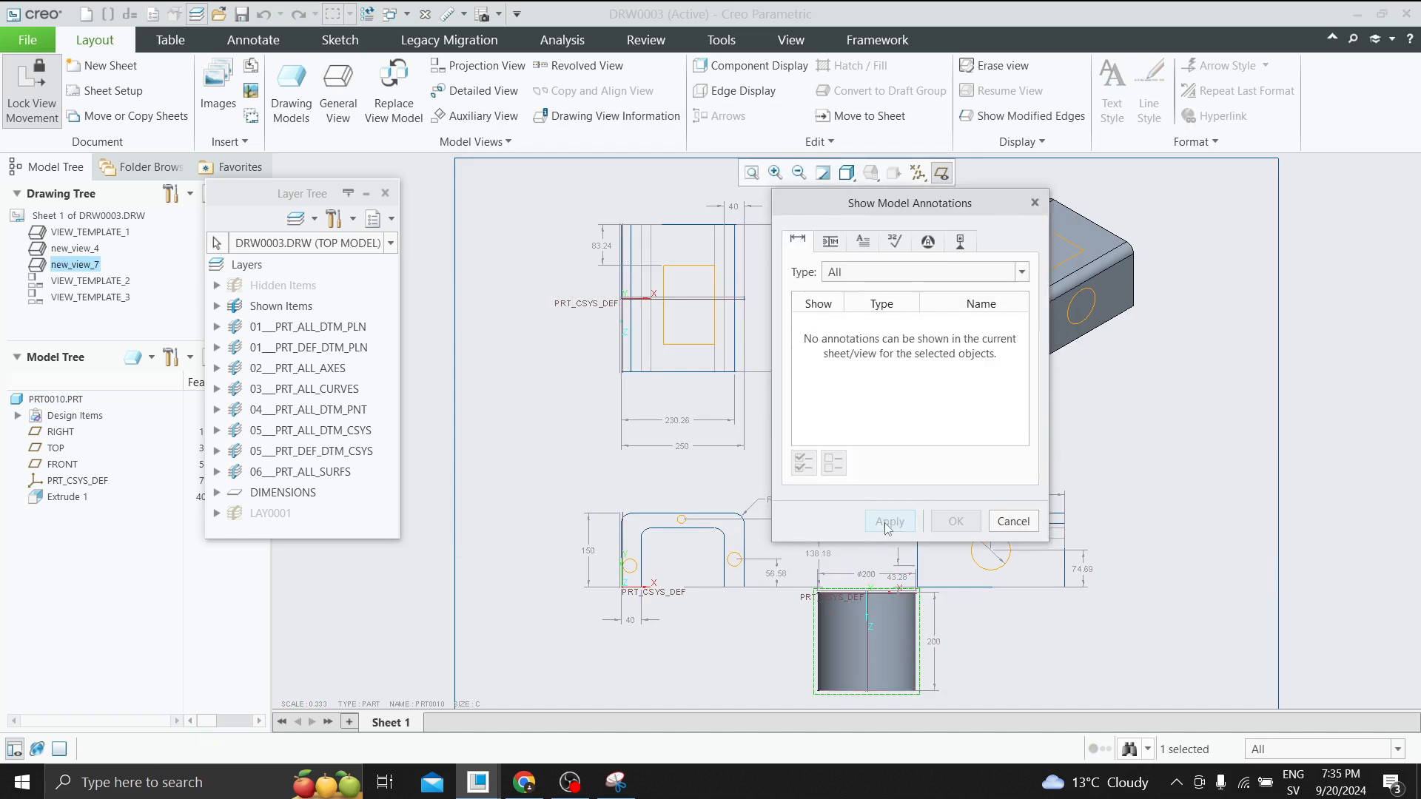
left_click(1013, 521)
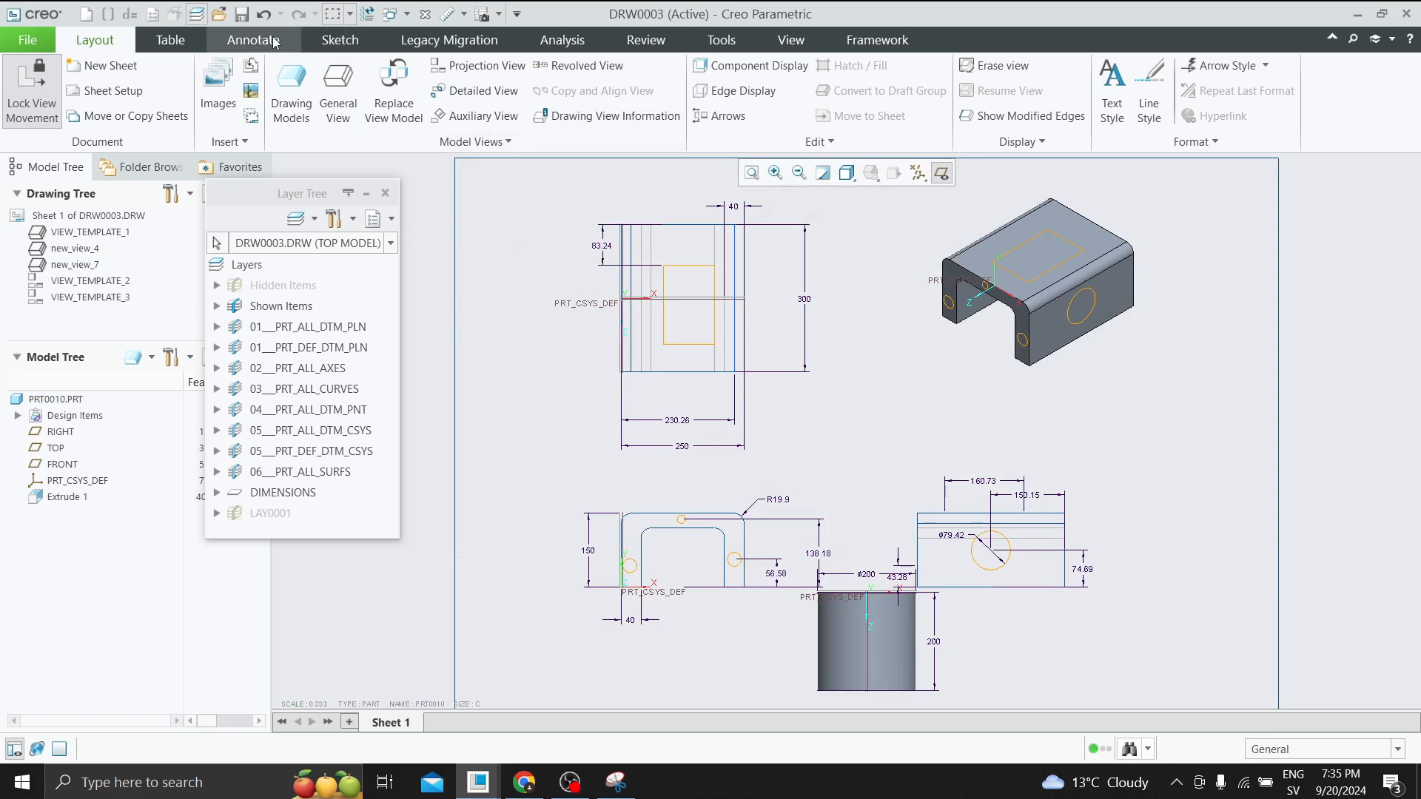
Switch to annotation work and examine the top view and the cylinder view by selecting each one.
left_click(253, 39)
left_click(664, 249)
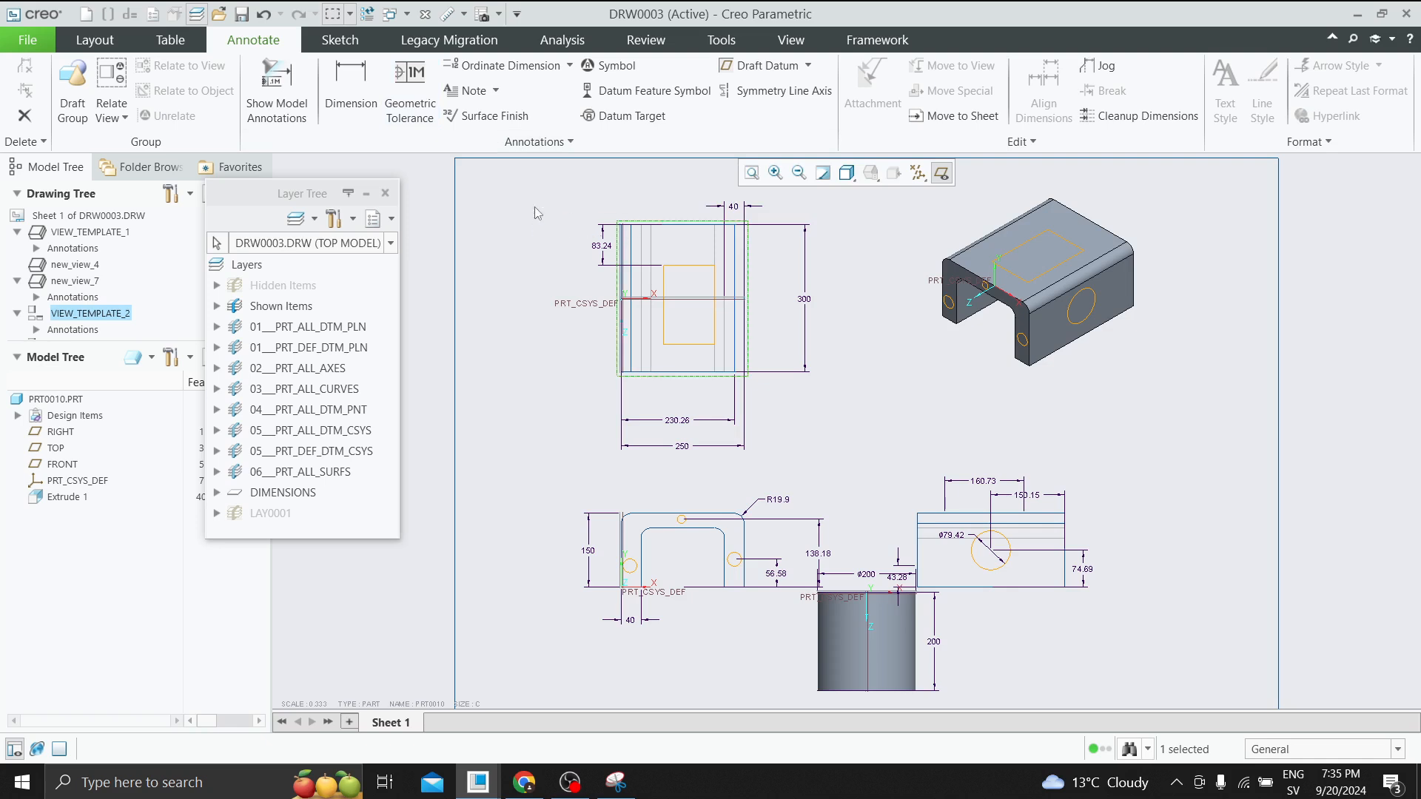
left_click(687, 255)
right_click(687, 255)
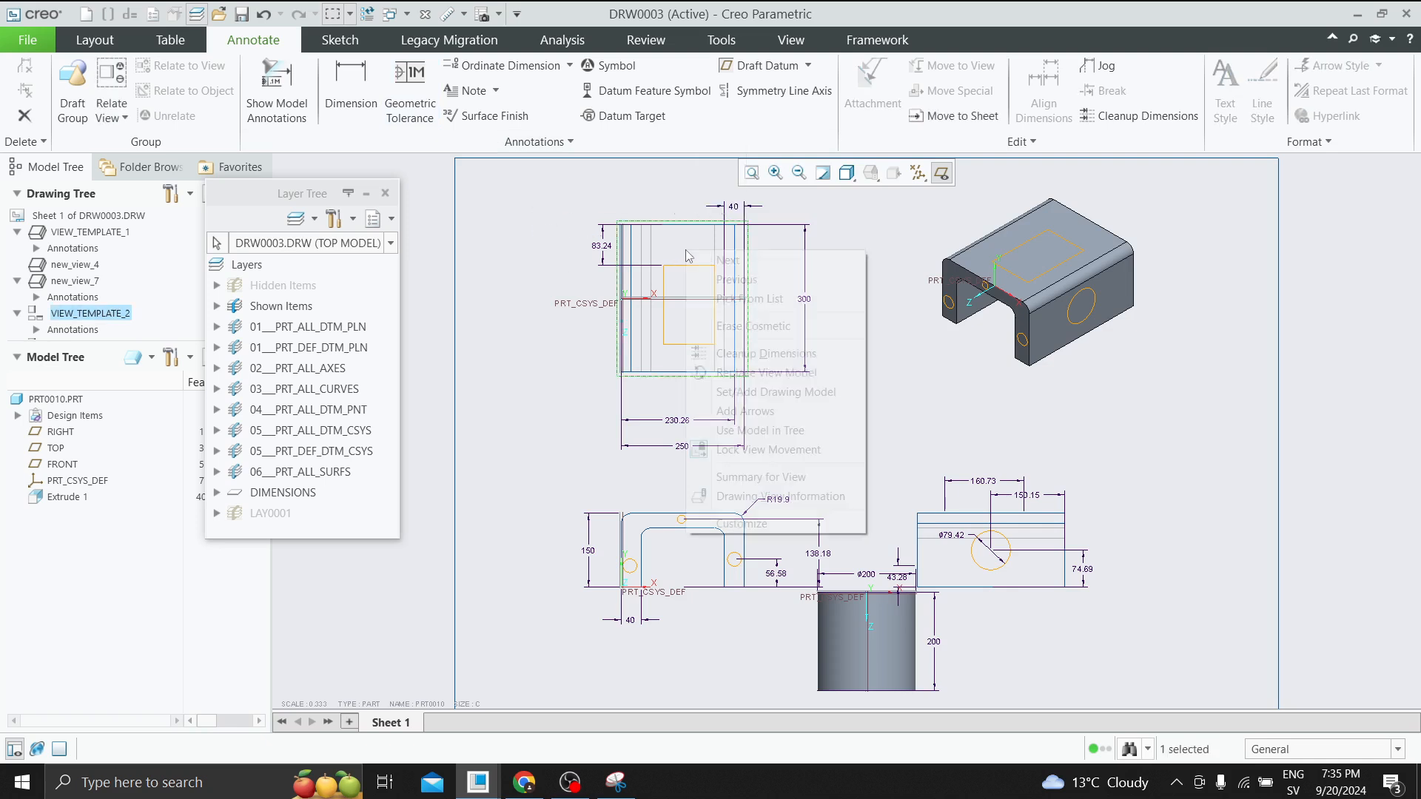
left_click(548, 283)
left_click(887, 656)
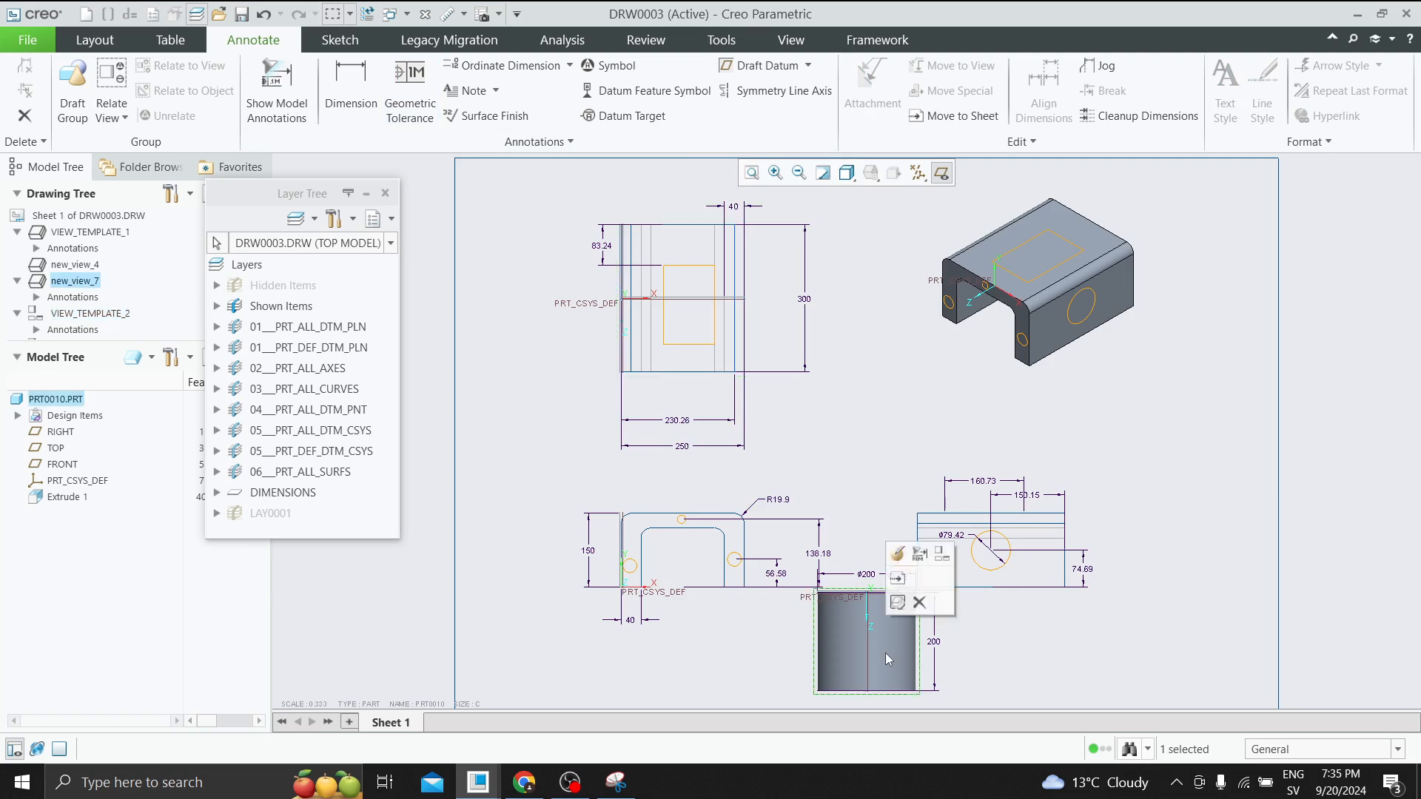
left_click(838, 383)
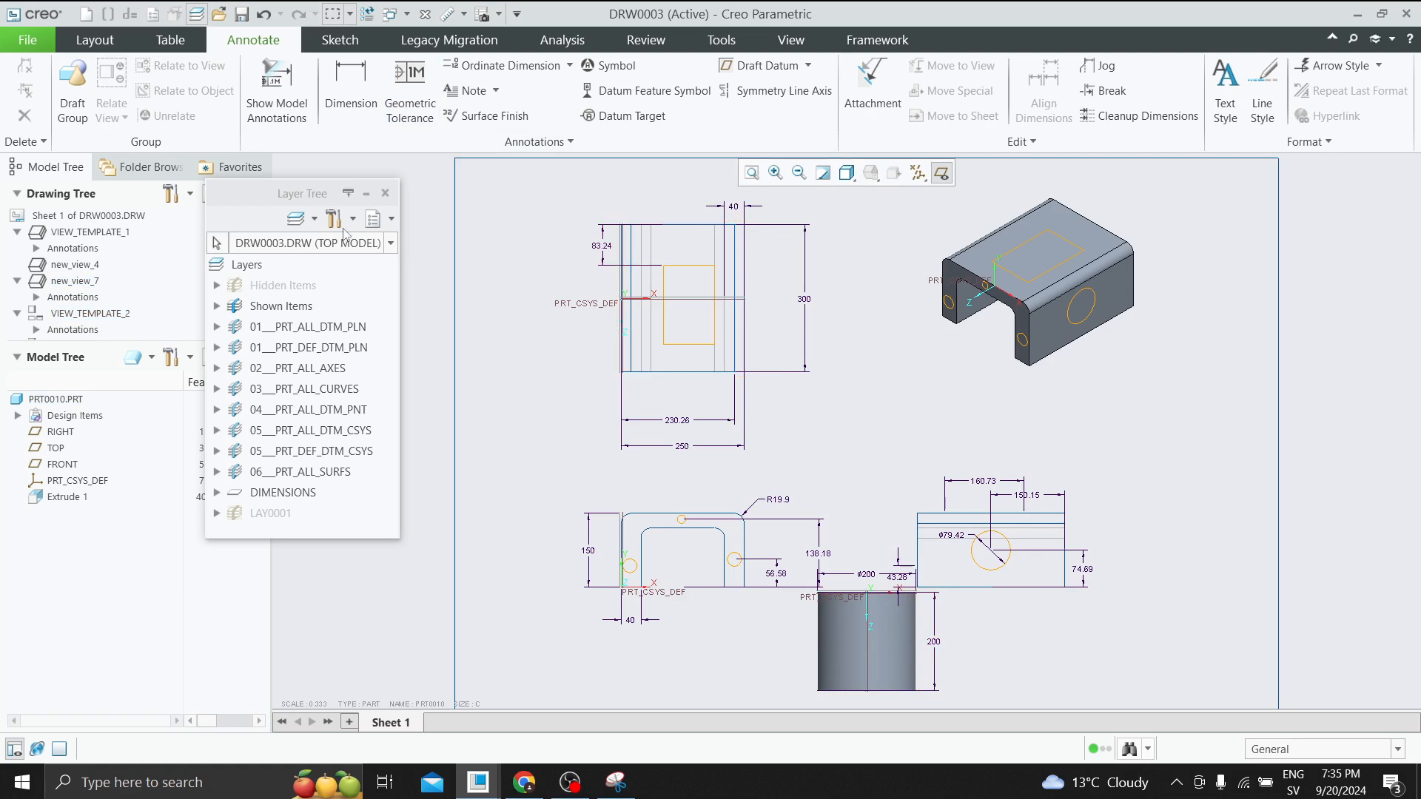
left_click(302, 493)
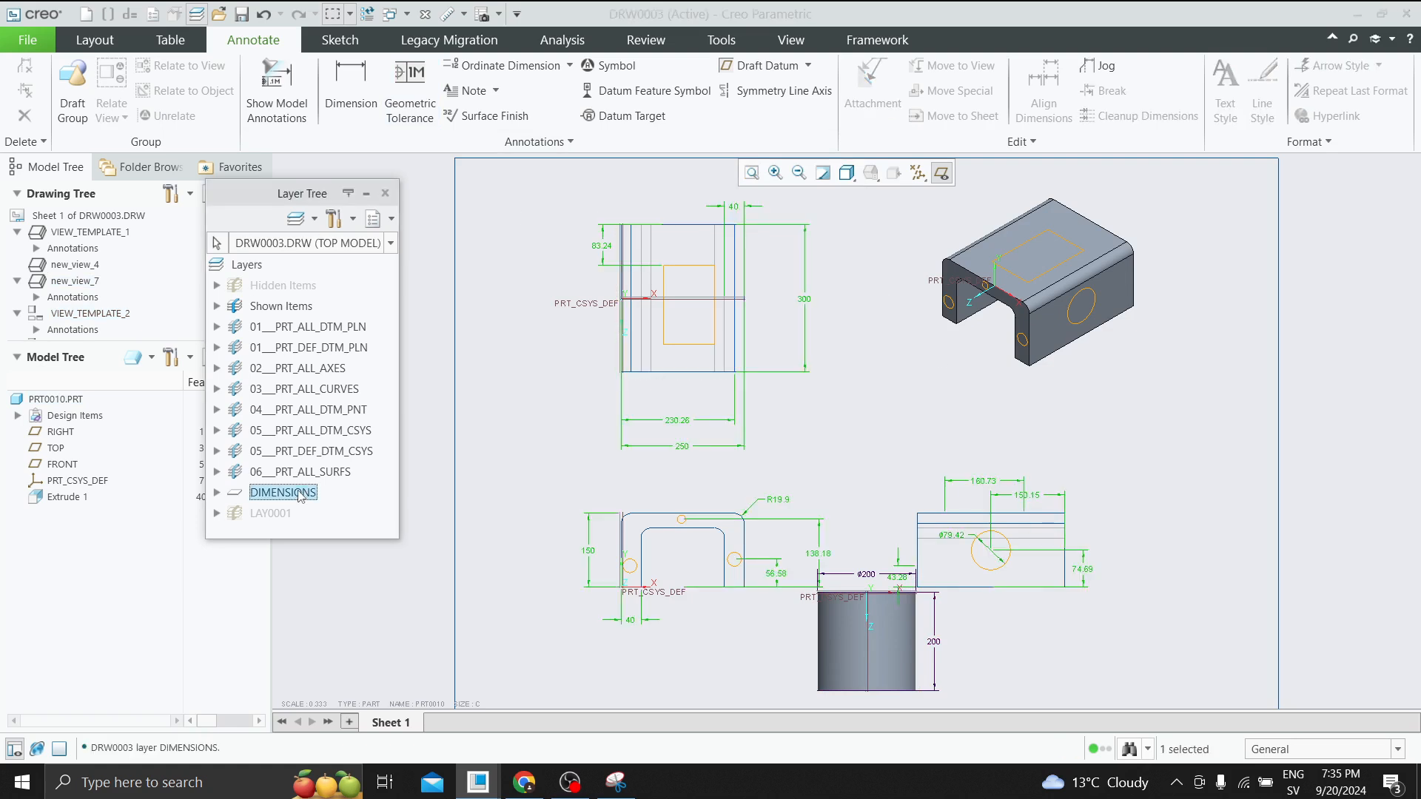
right_click(301, 496)
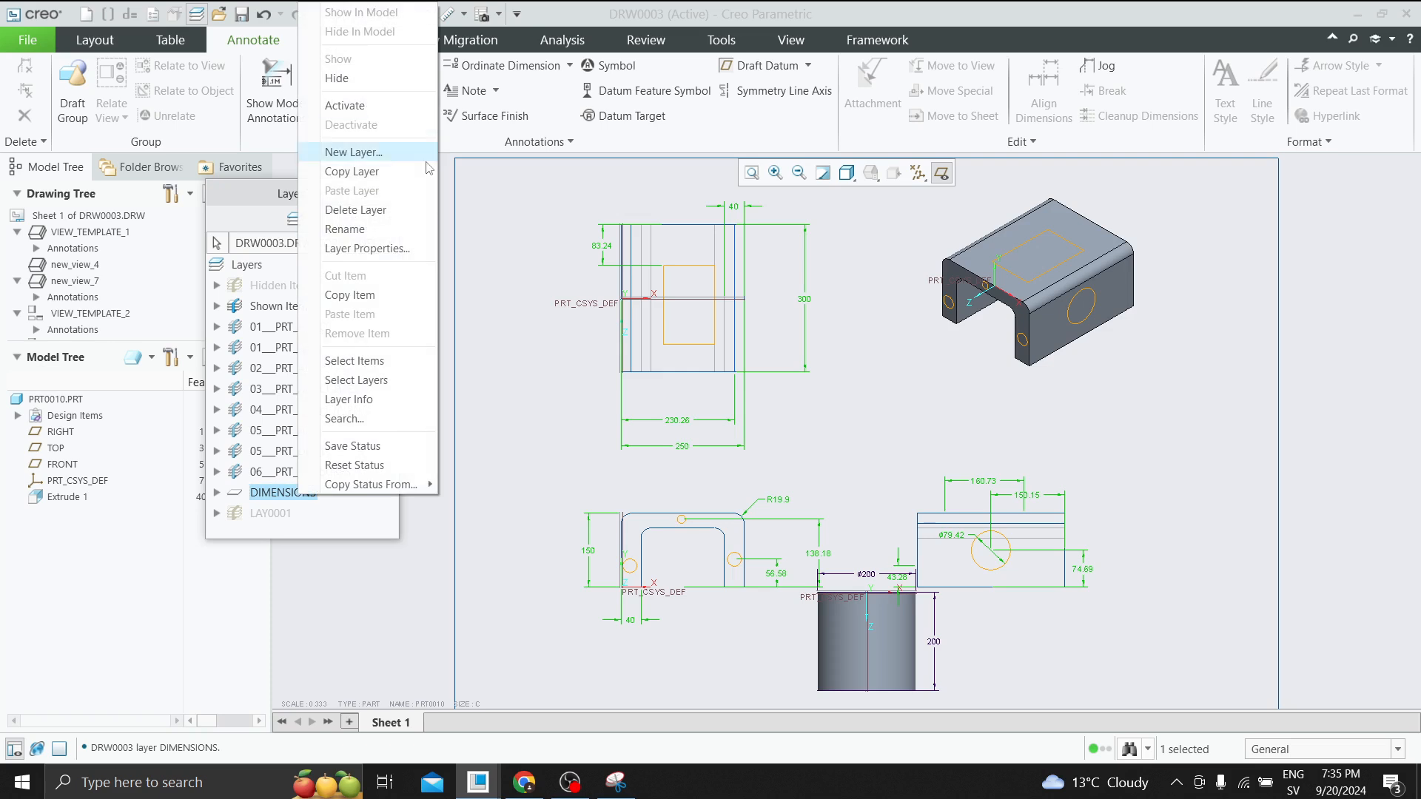
left_click(585, 282)
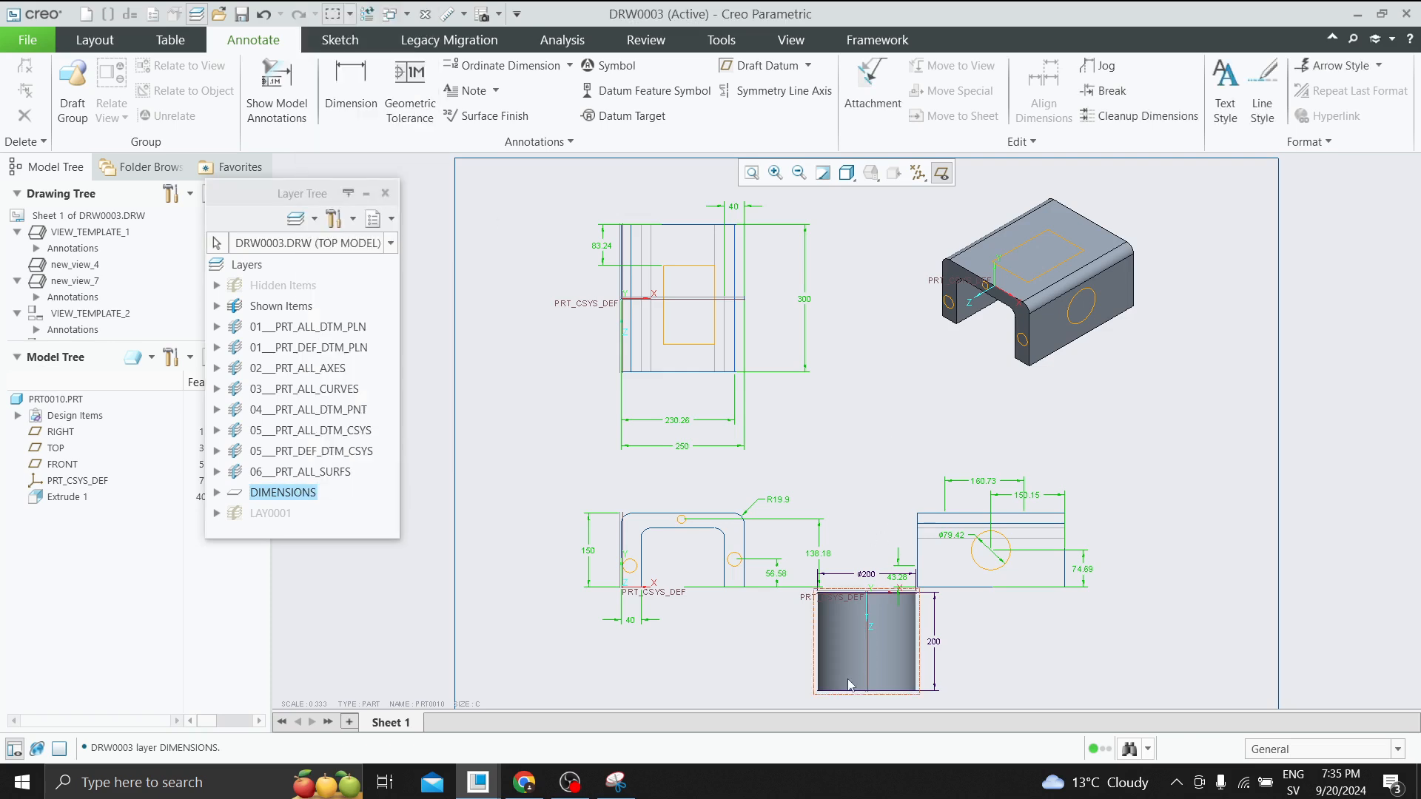
Hide the 01___PRT_ALL_DTM_PLN layer at the DRW0003 drawing level.
left_click(319, 331)
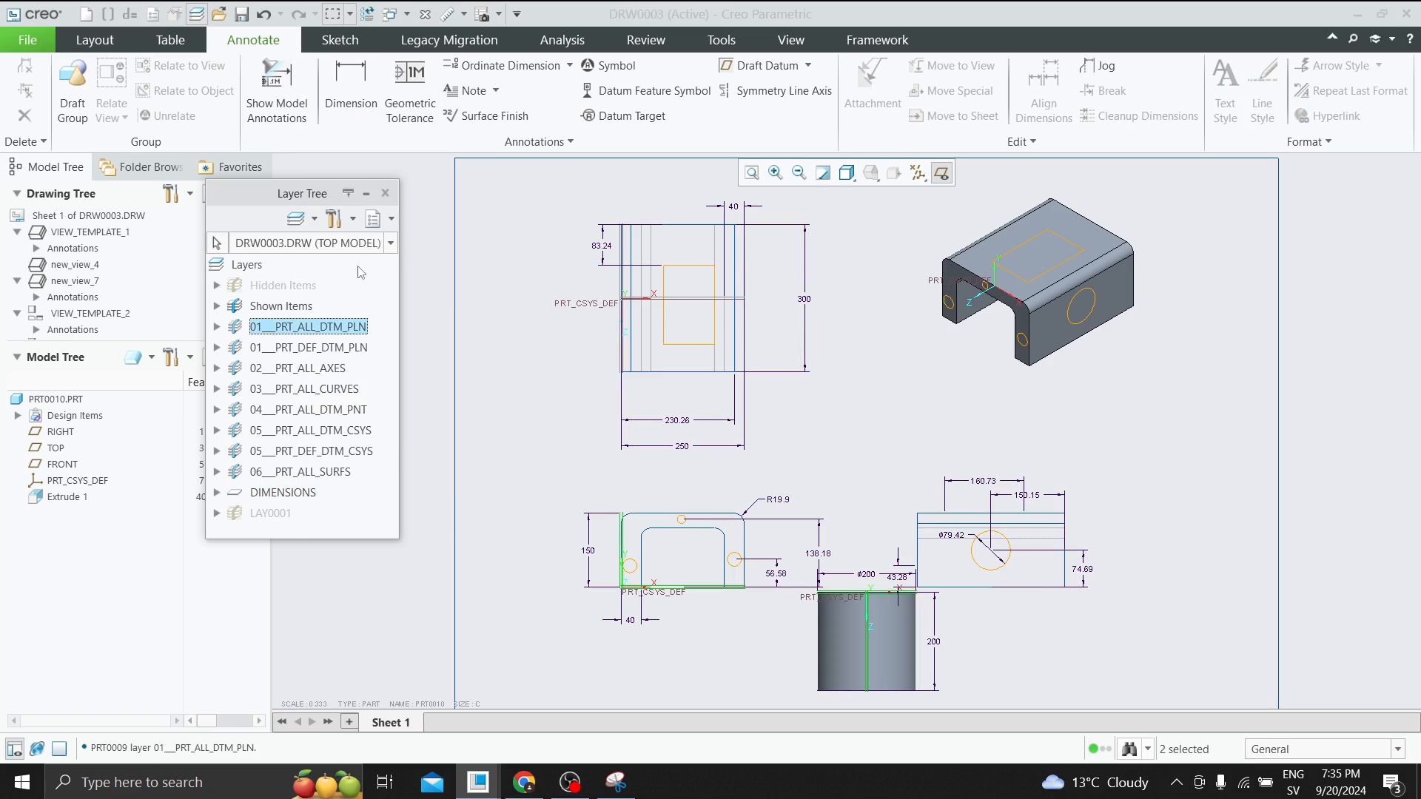
right_click(343, 328)
left_click(383, 80)
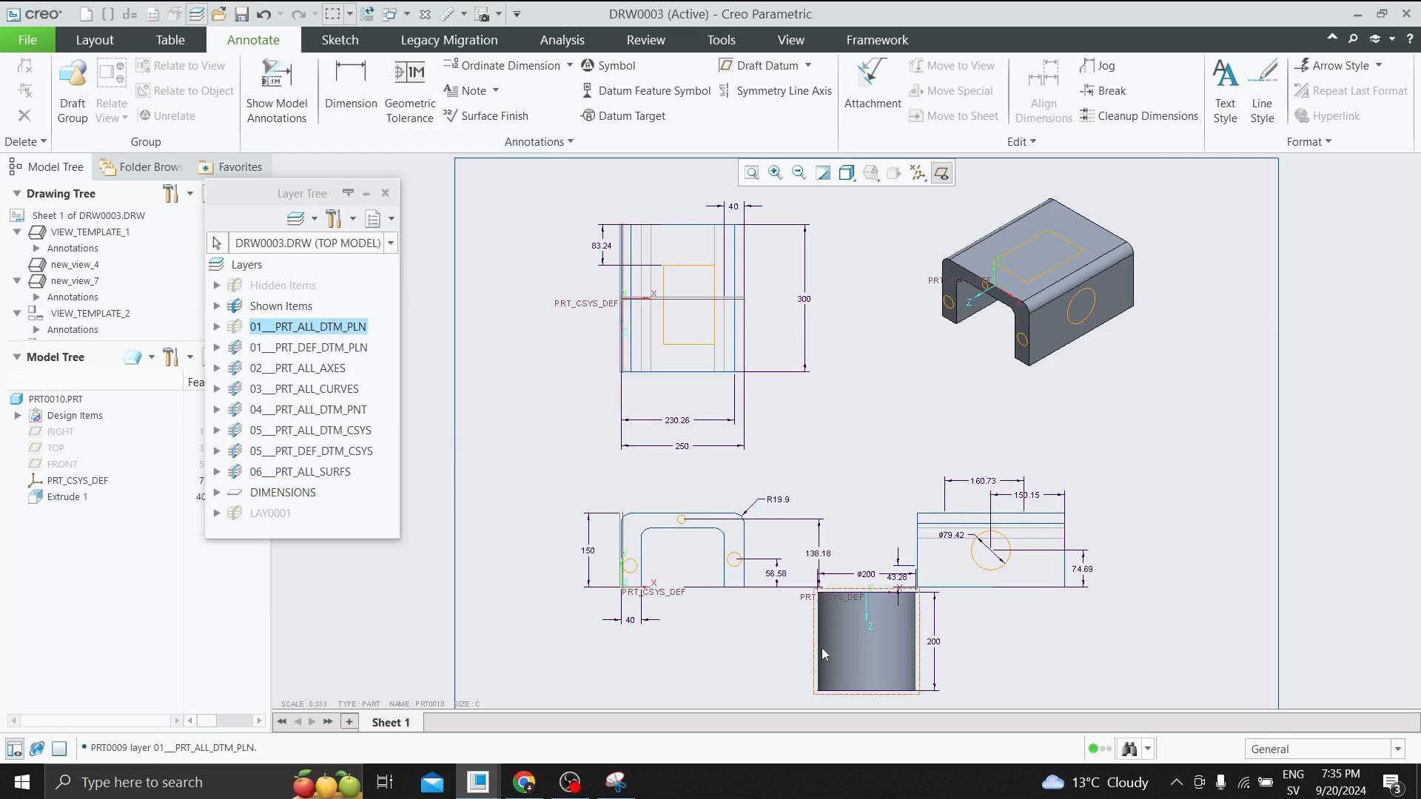
left_click(389, 244)
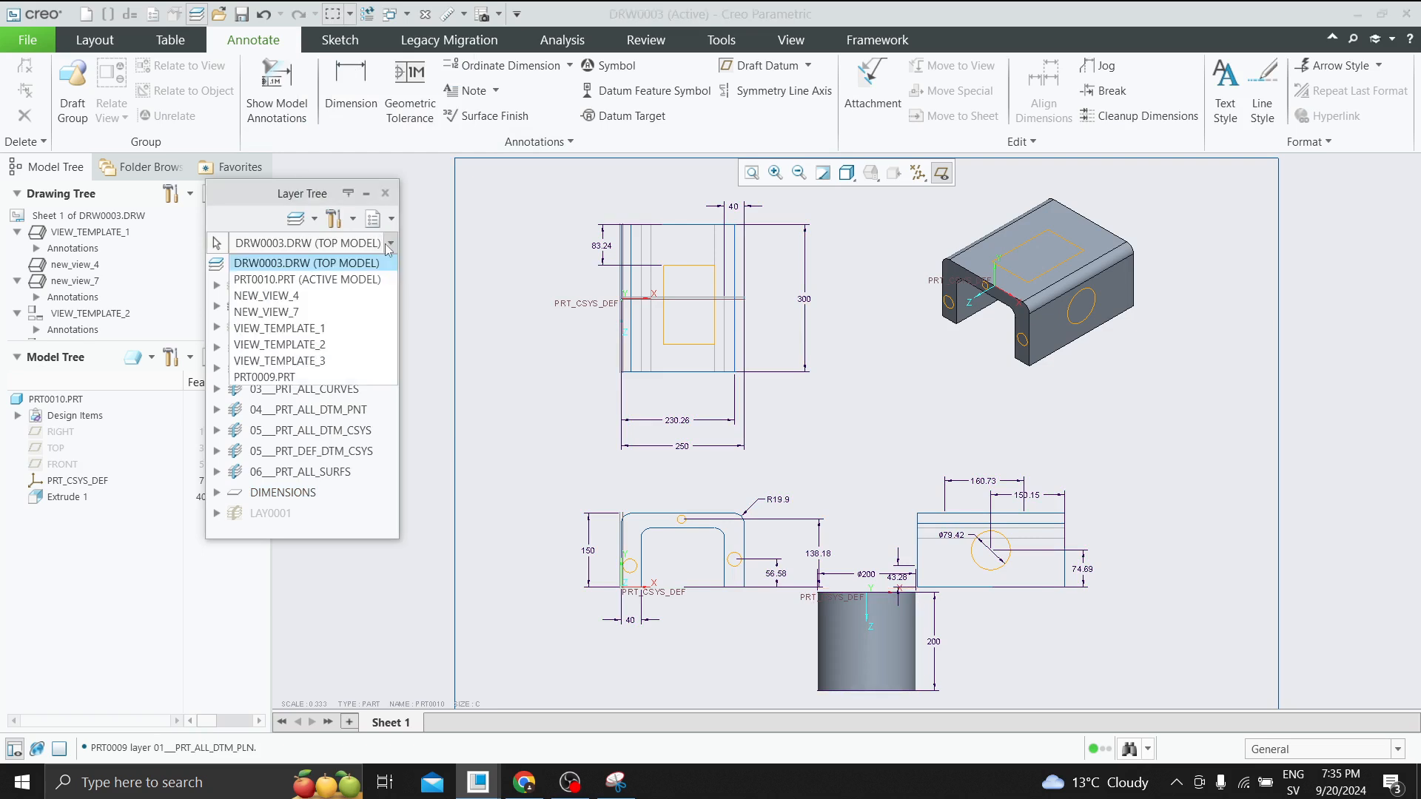
left_click(531, 259)
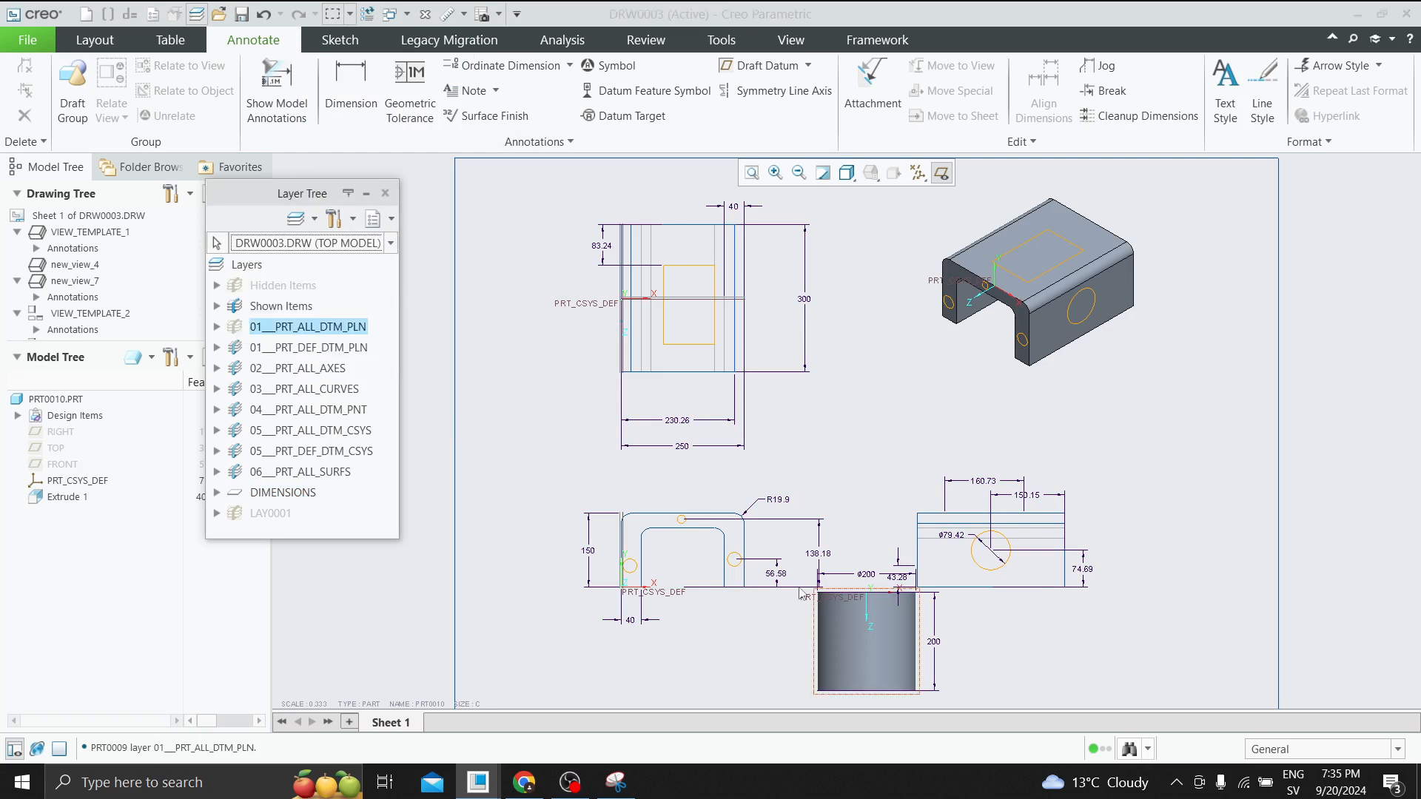
Hide the DIMENSIONS layer at the DRW0003 drawing level.
left_click(271, 497)
right_click(271, 498)
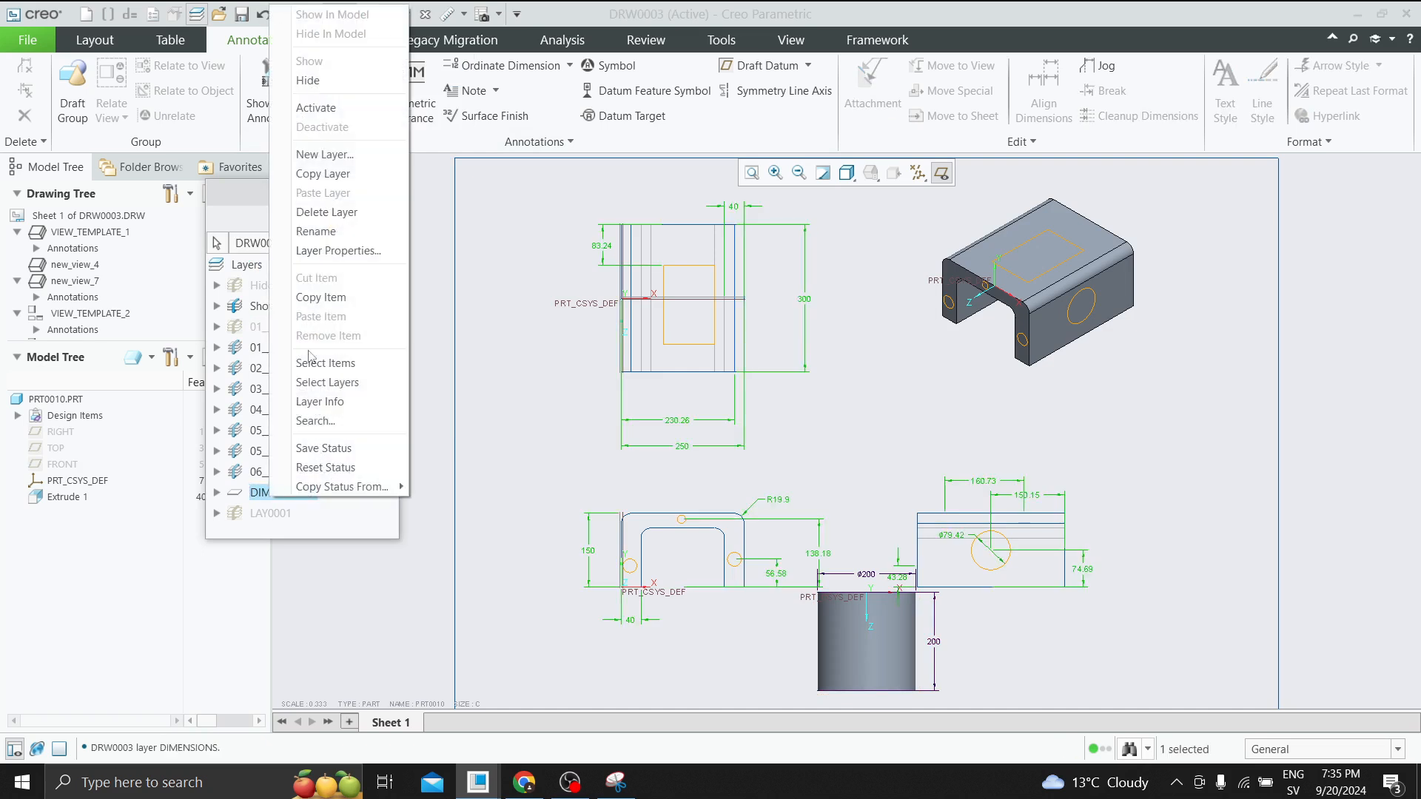
left_click(323, 83)
left_click(829, 372)
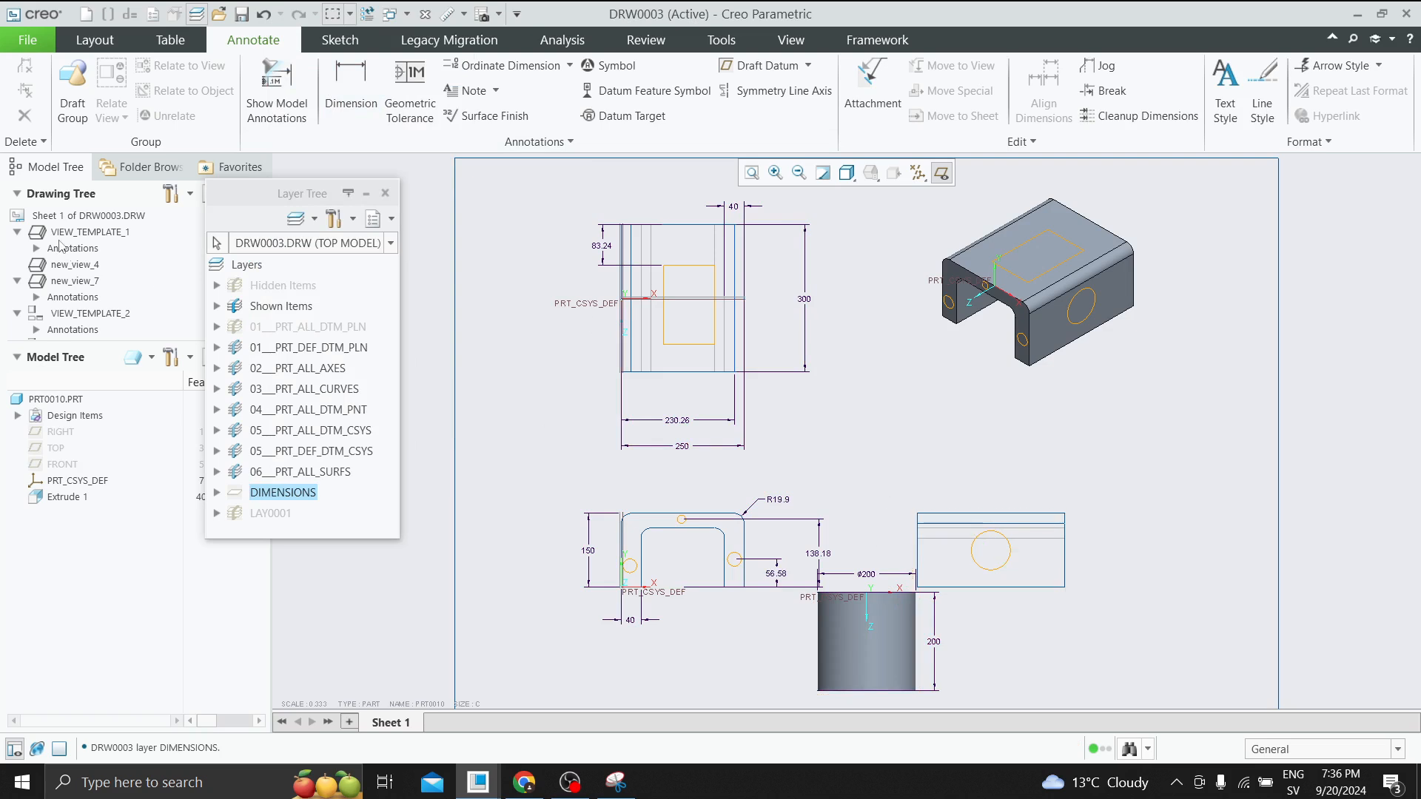
Give the side view its own independent layer status, and return VIEW_TEMPLATE_3 to being drawing dependent.
left_click(1068, 541)
left_click(1085, 546)
left_click(216, 242)
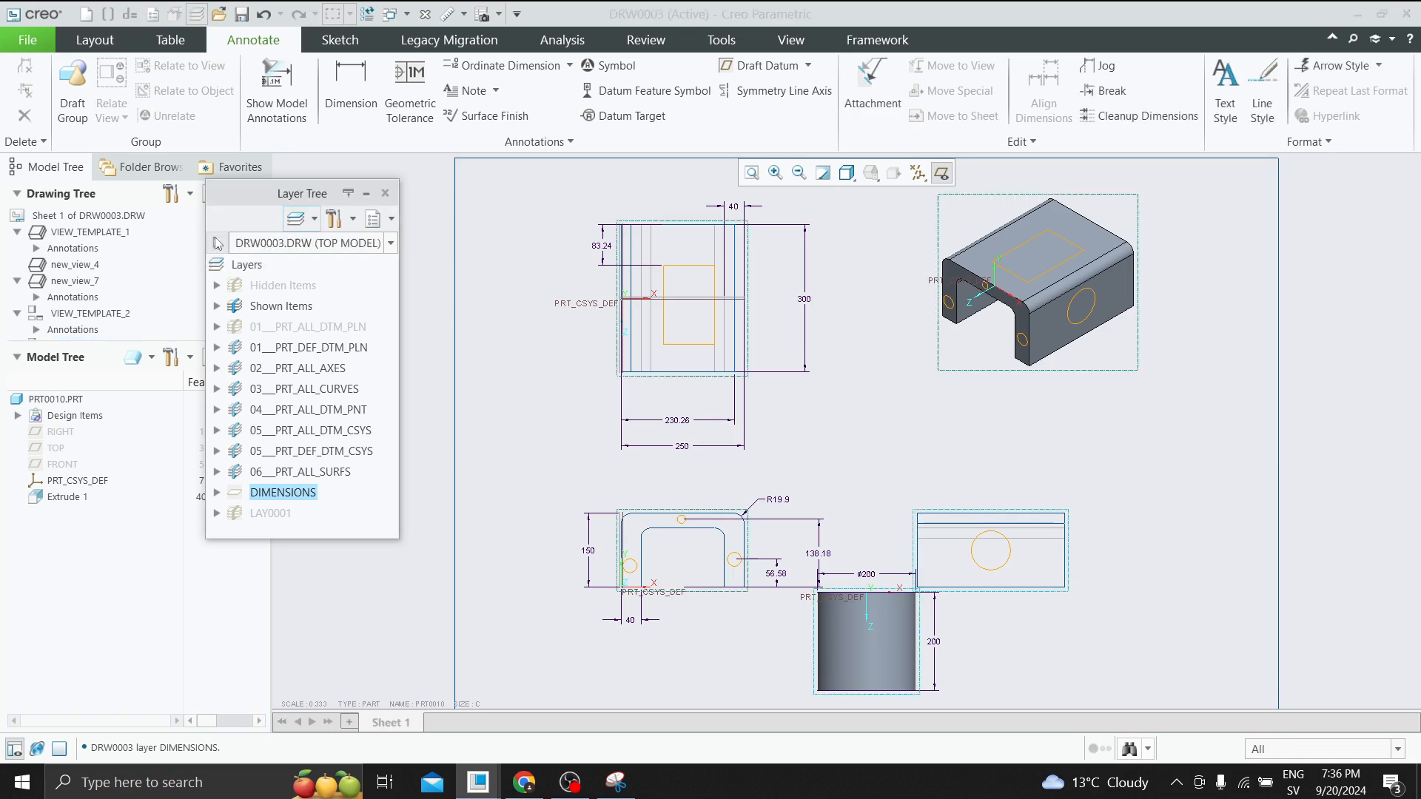
left_click(1071, 543)
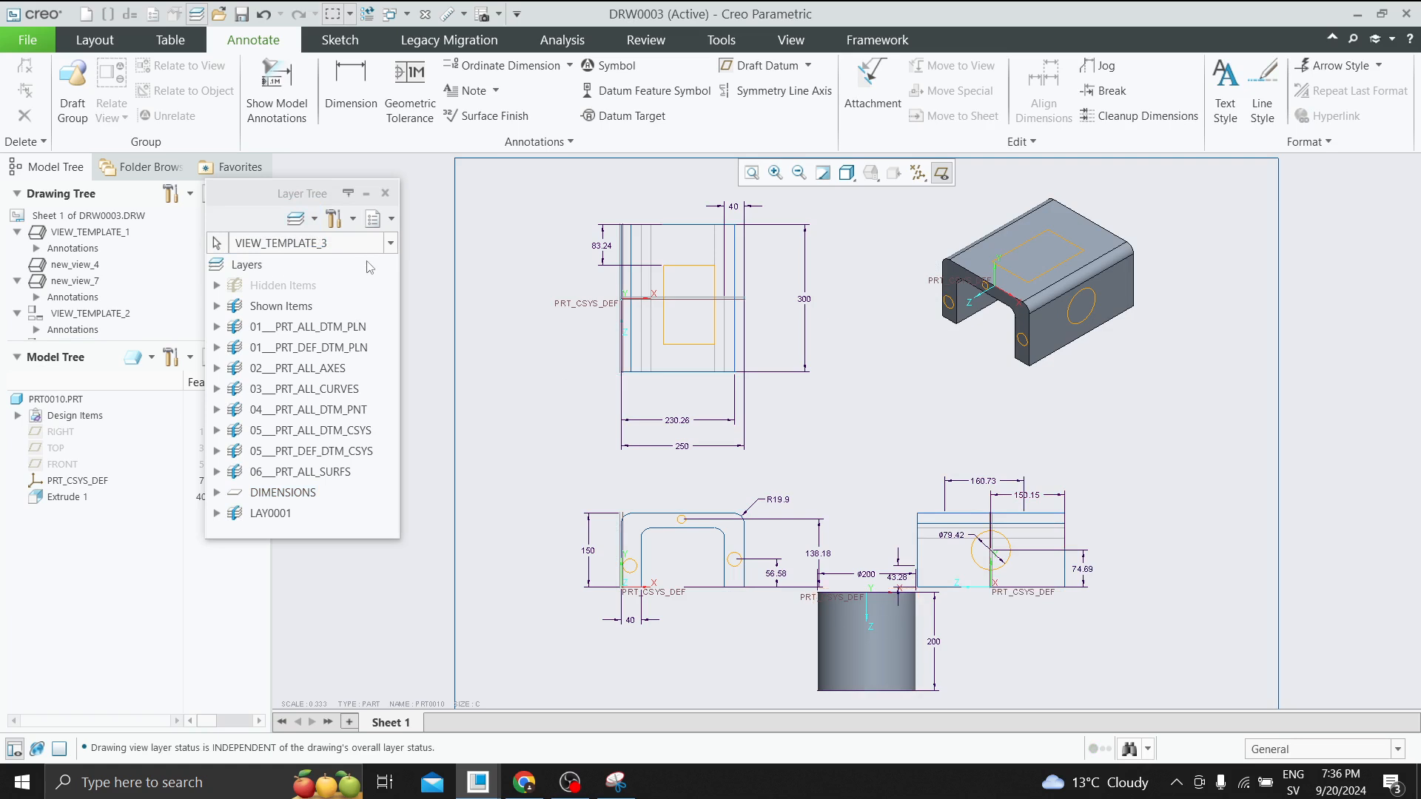
left_click(390, 244)
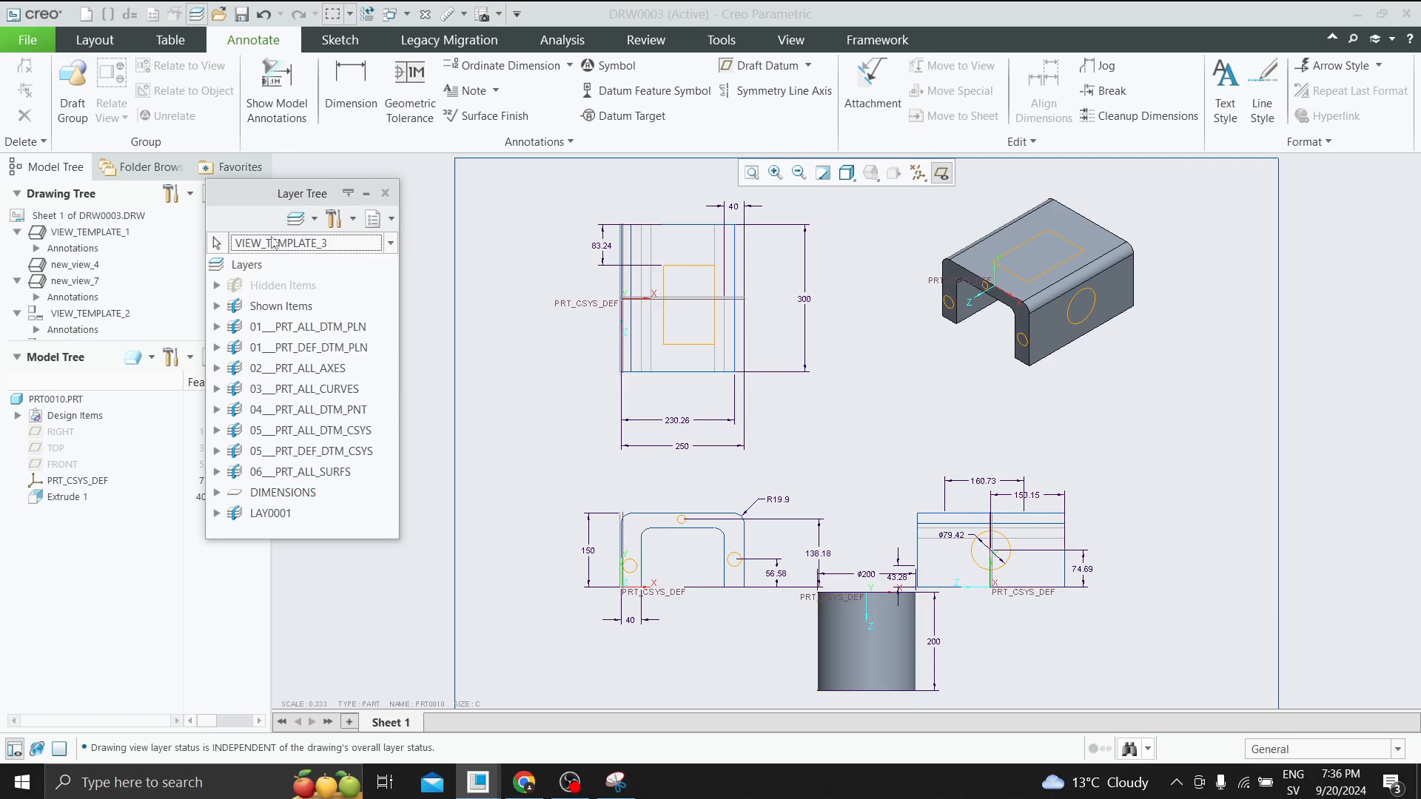
left_click(314, 219)
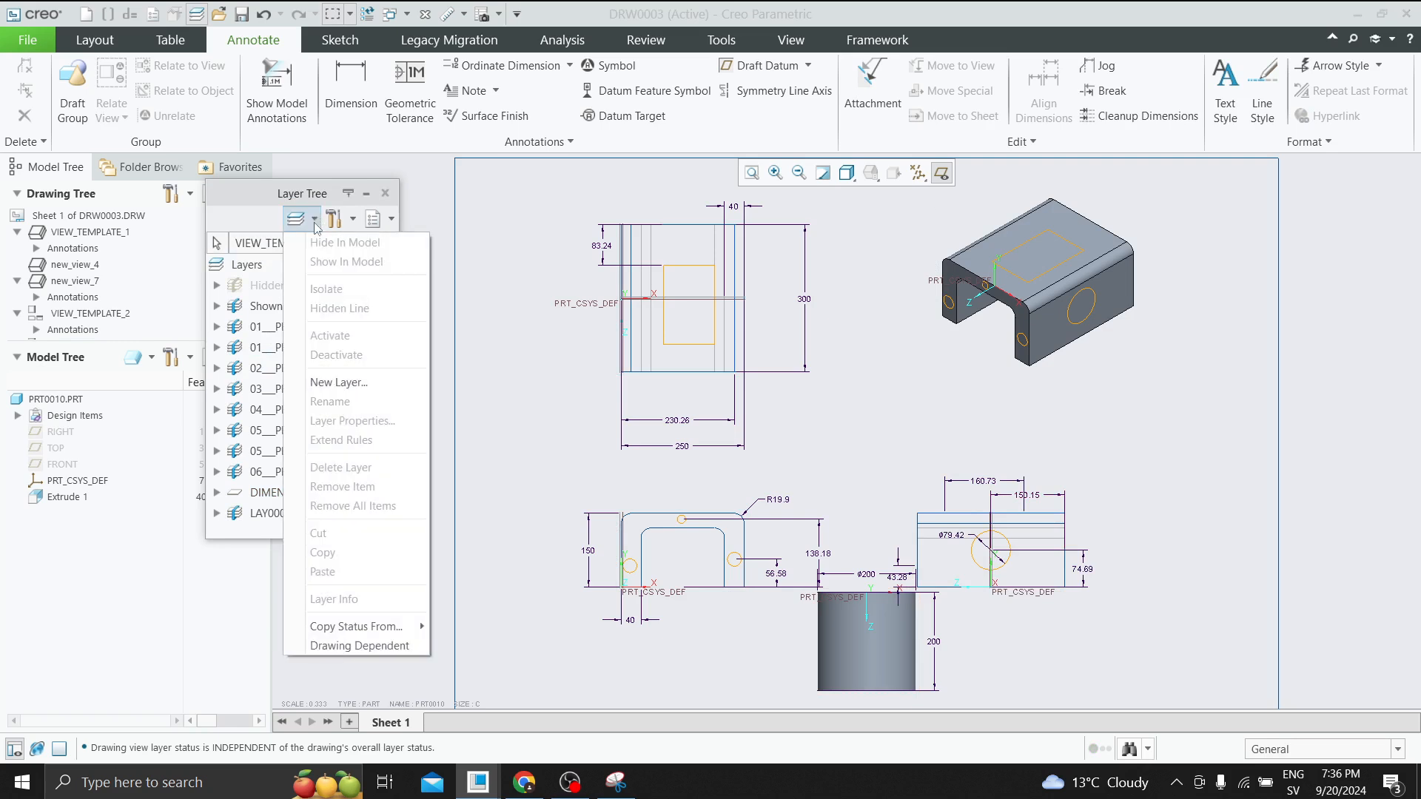
left_click(364, 646)
left_click(907, 428)
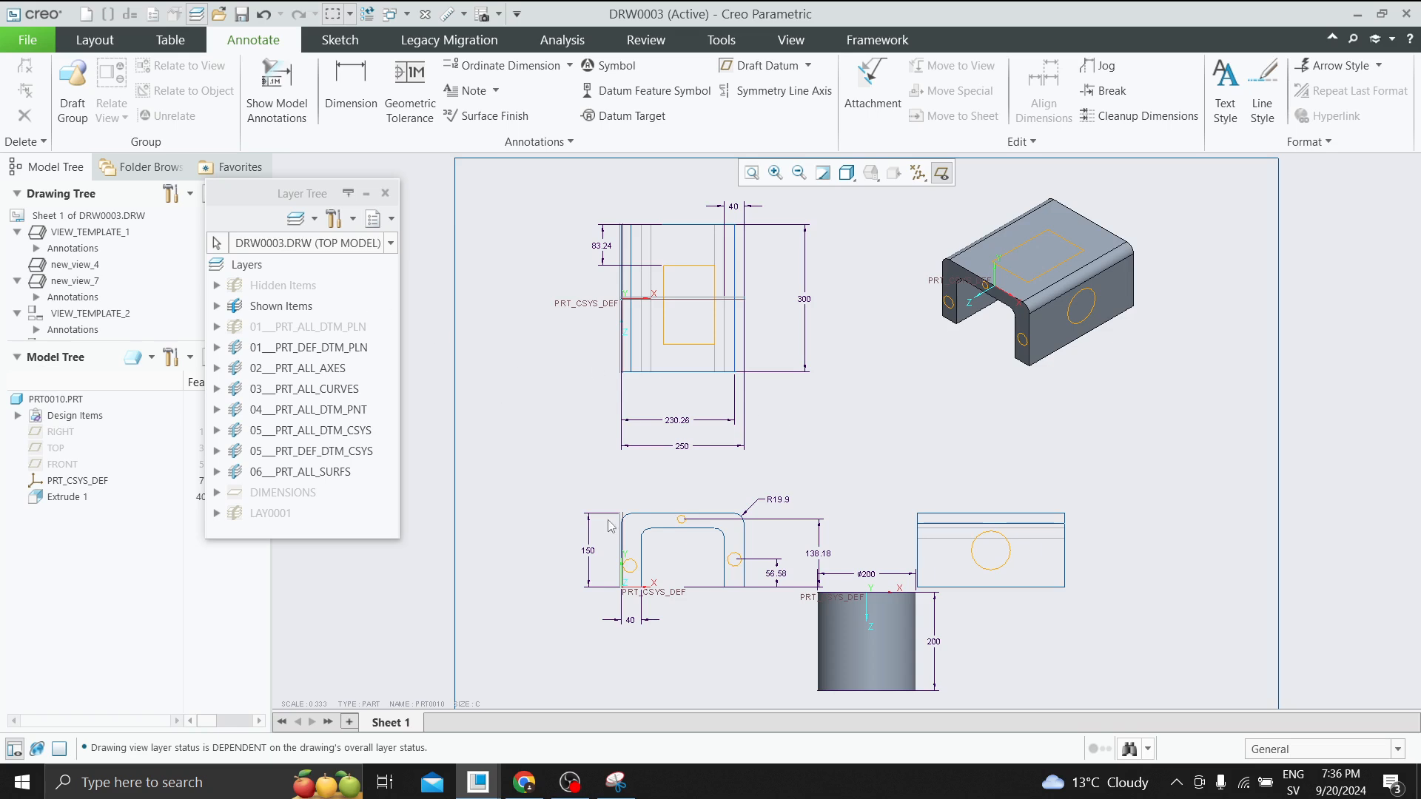
Make the layer status of the front view, VIEW_TEMPLATE_1, dependent on the drawing.
left_click(690, 519)
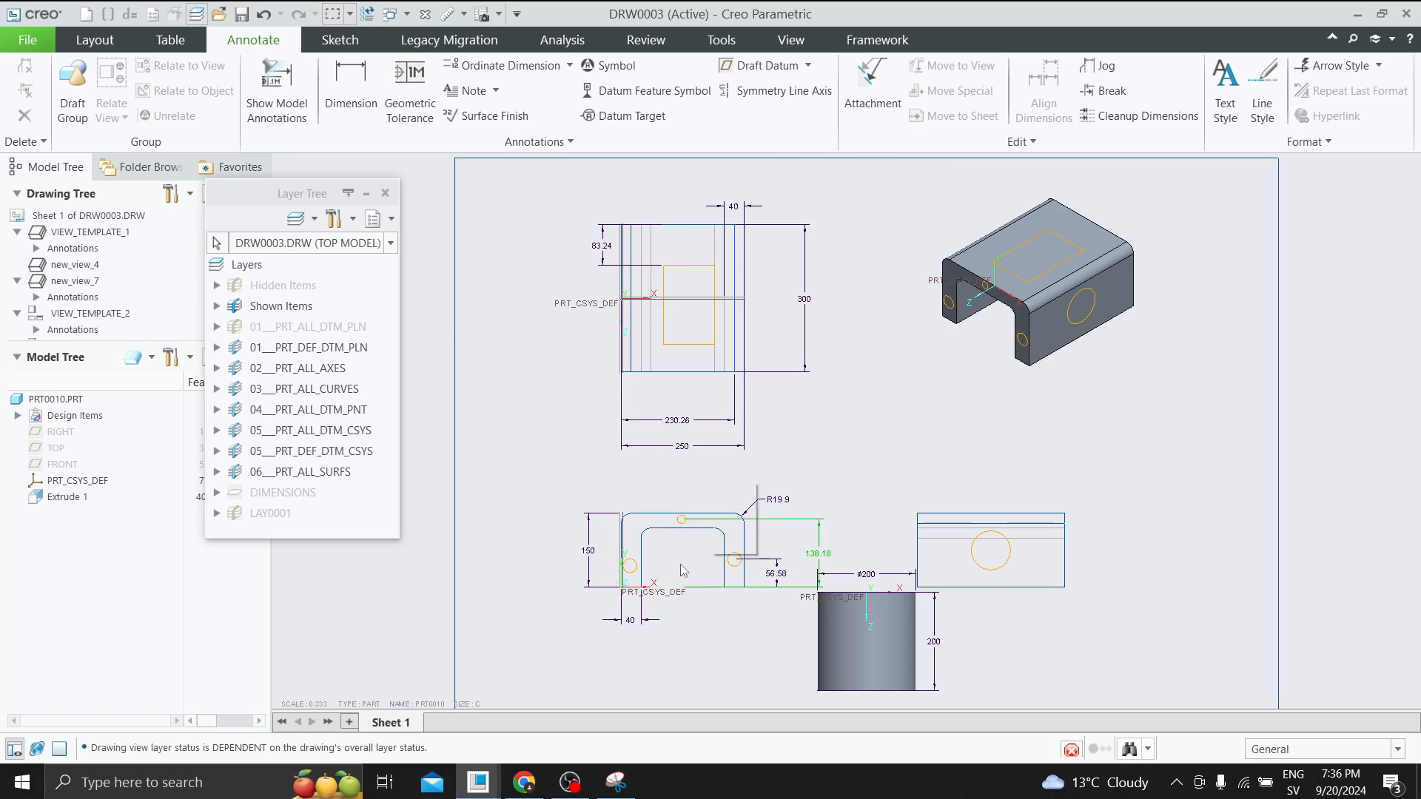
left_click(680, 485)
left_click(666, 516)
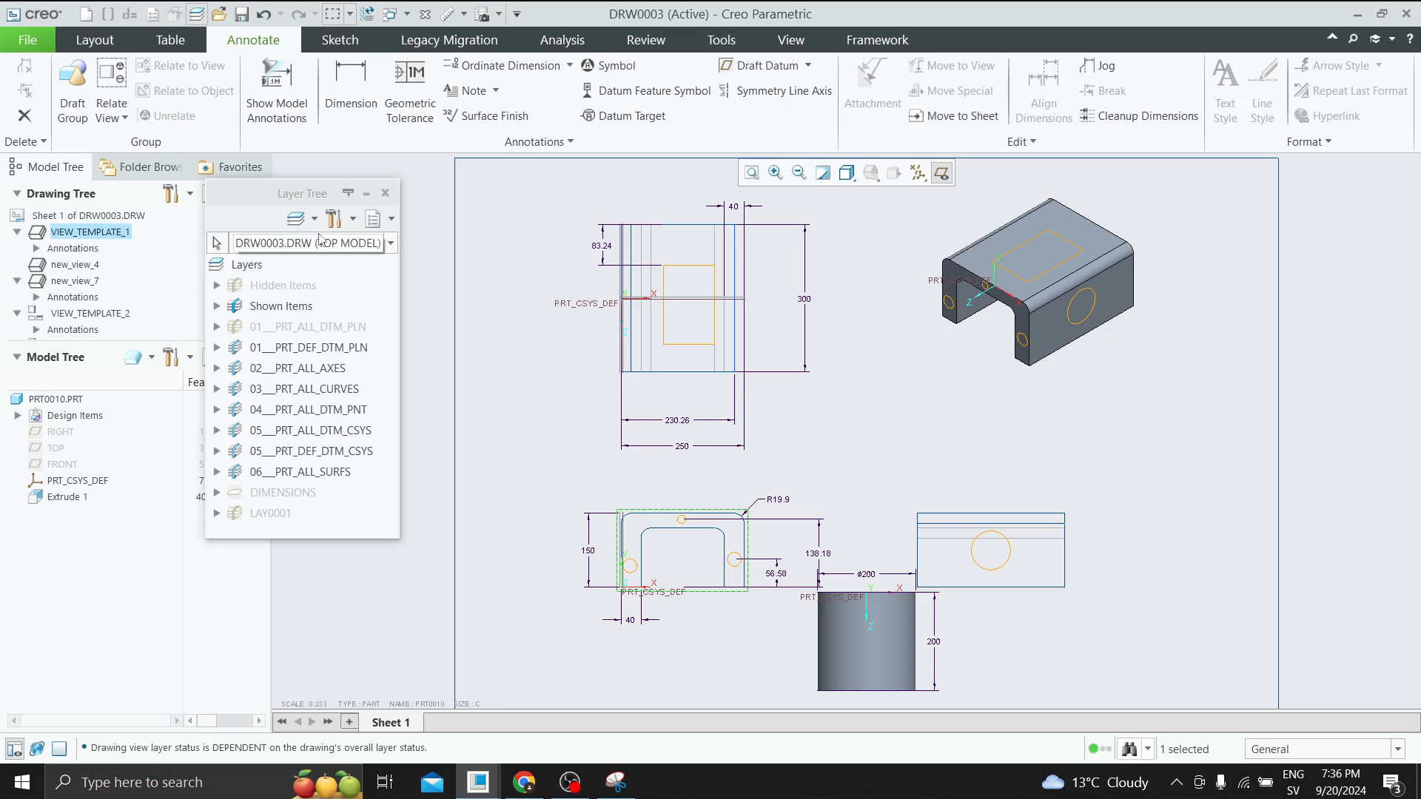
left_click(83, 229)
left_click(390, 243)
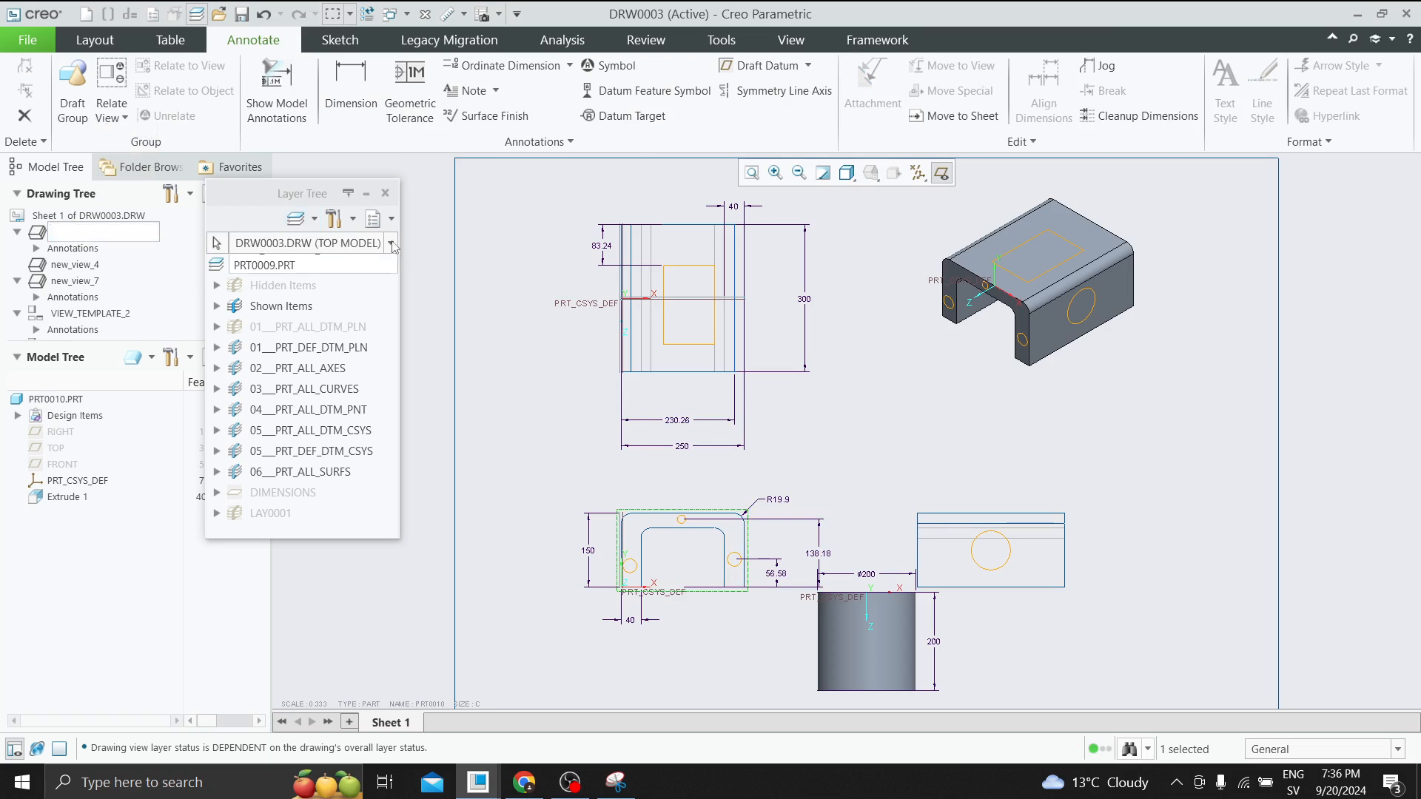
left_click(311, 330)
left_click(316, 221)
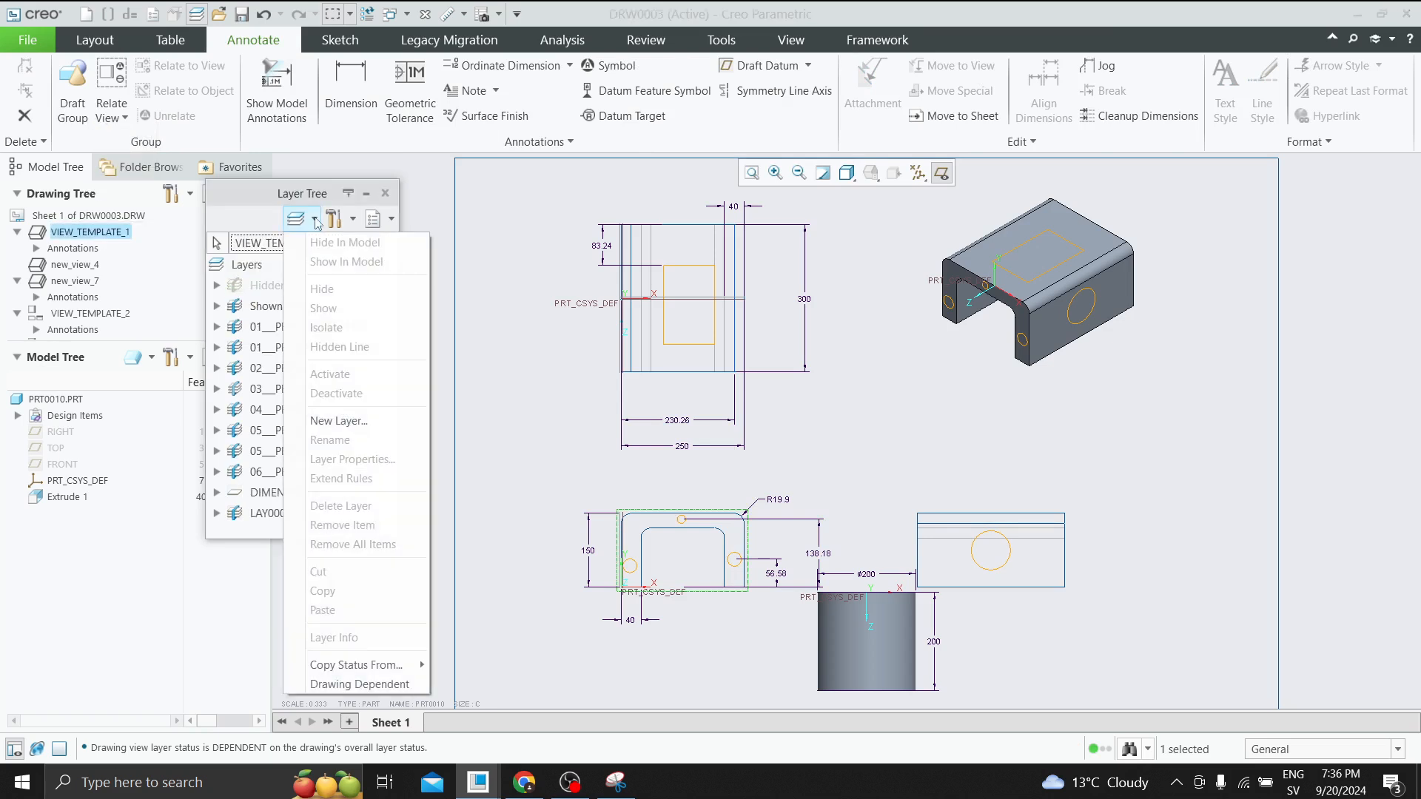
left_click(373, 685)
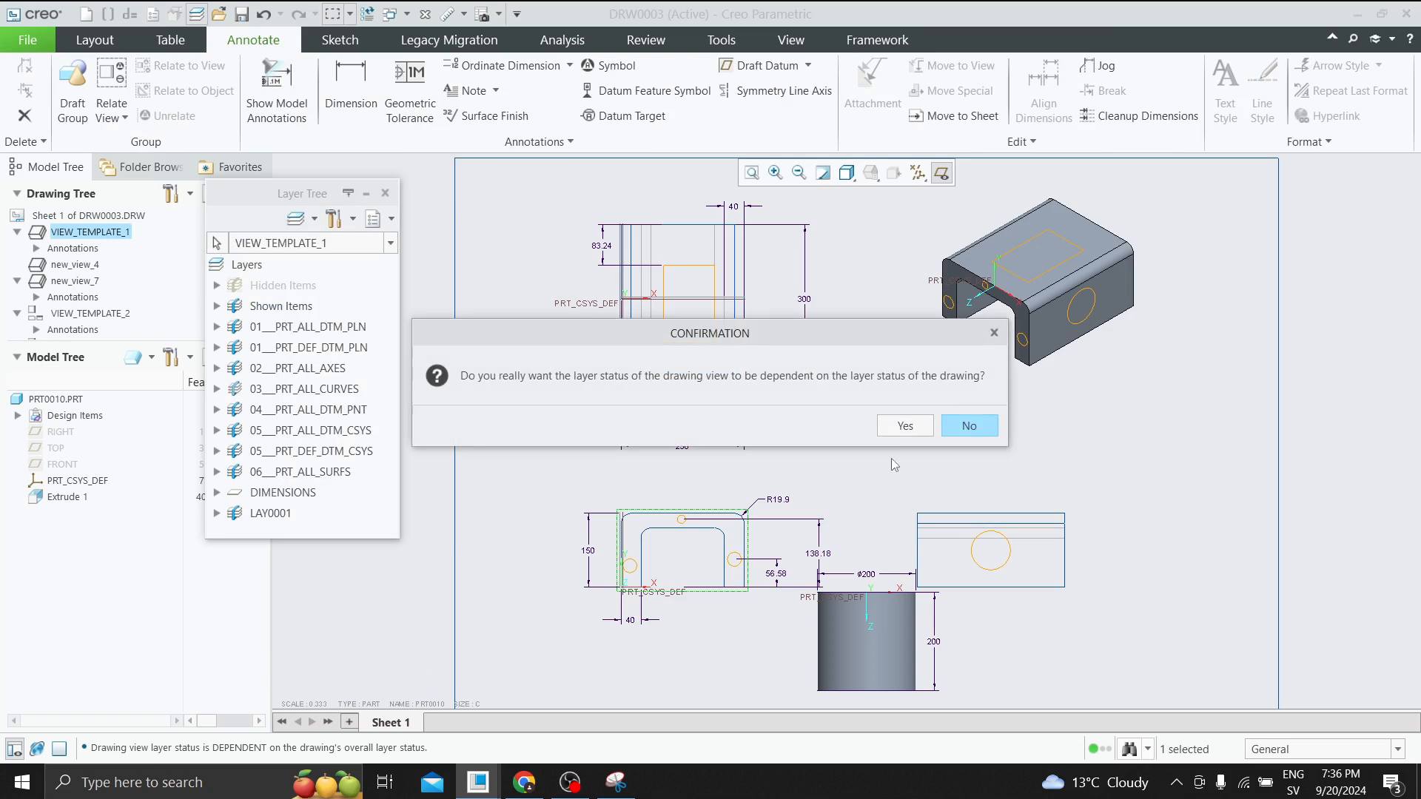
left_click(905, 425)
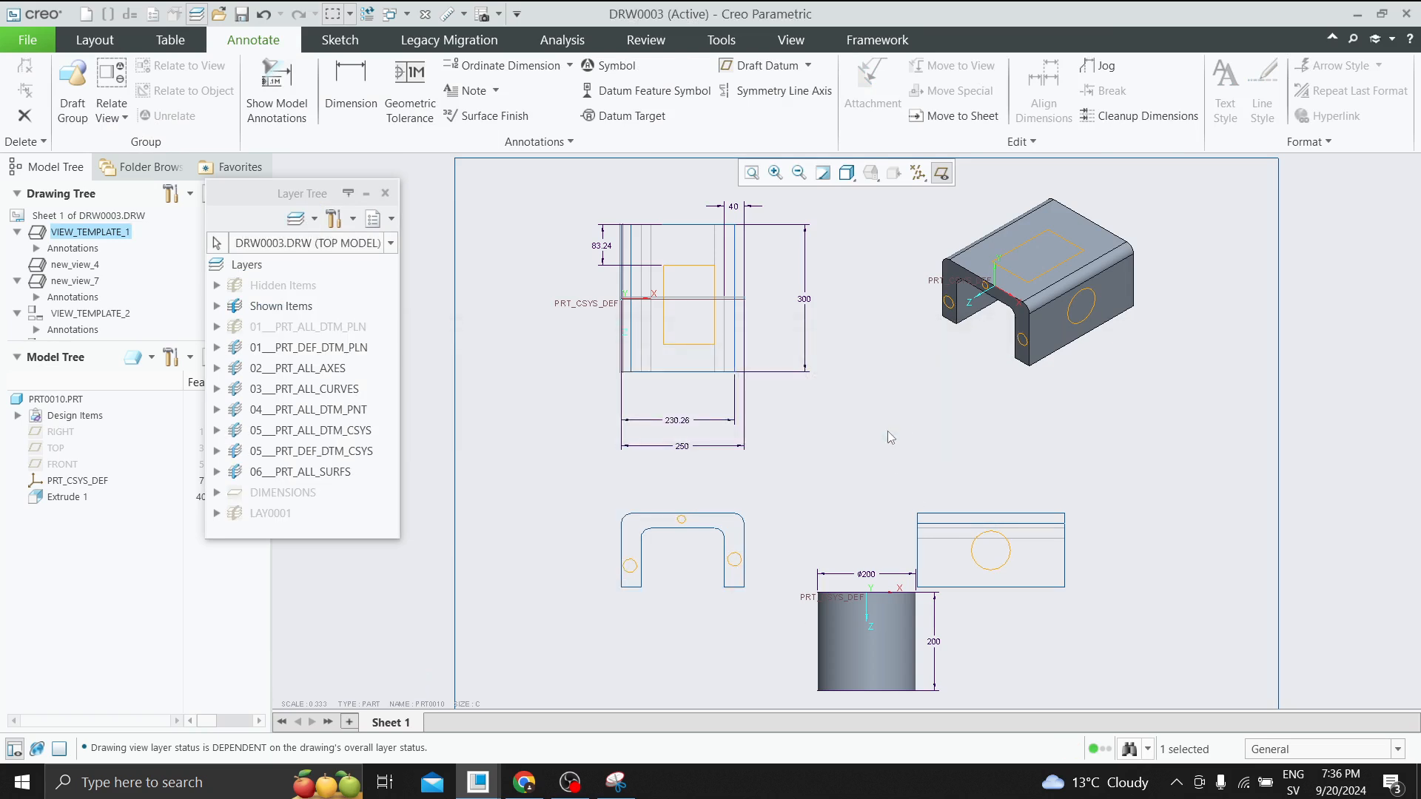
Make the layer status of the top view, VIEW_TEMPLATE_2, dependent on the drawing.
left_click(688, 381)
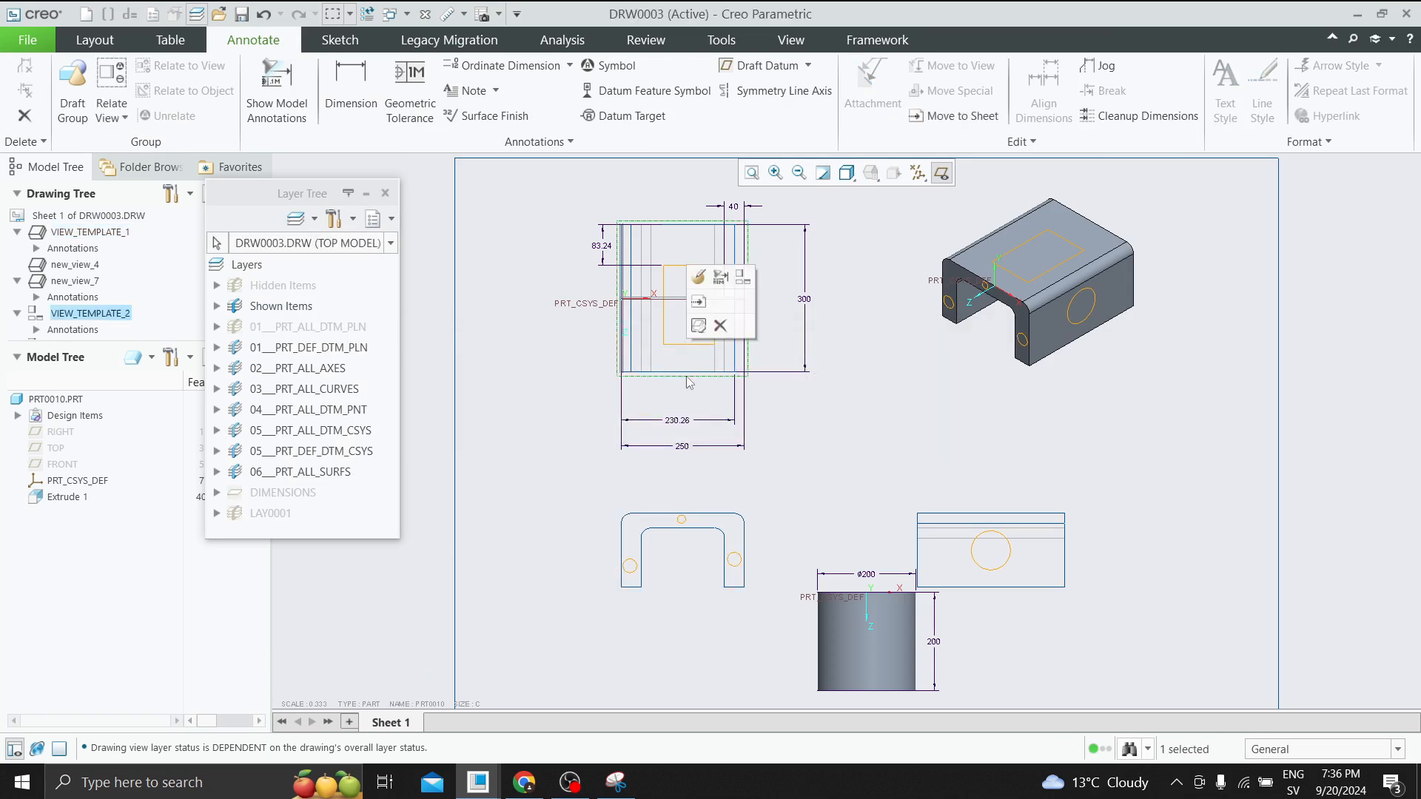
left_click(392, 243)
left_click(292, 344)
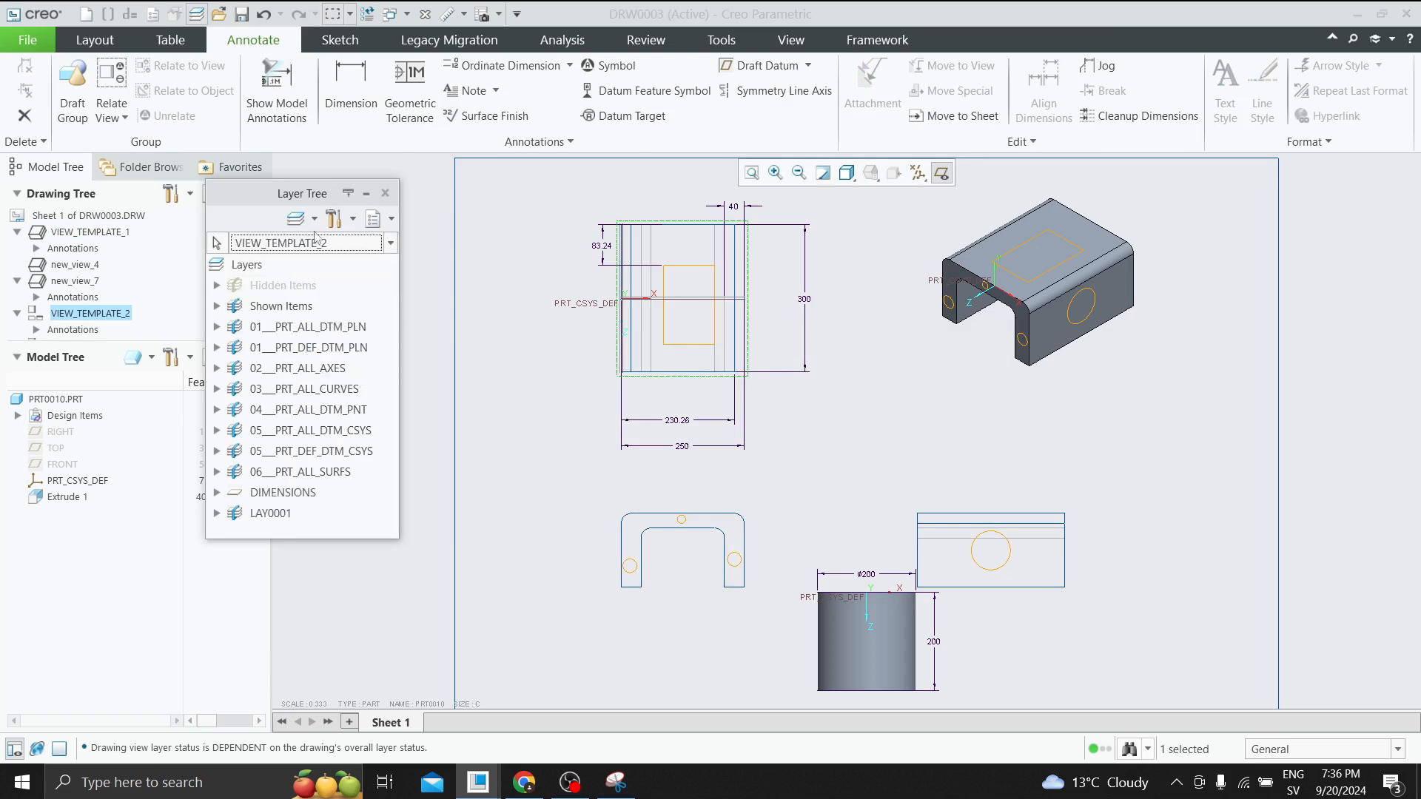
left_click(296, 219)
left_click(326, 675)
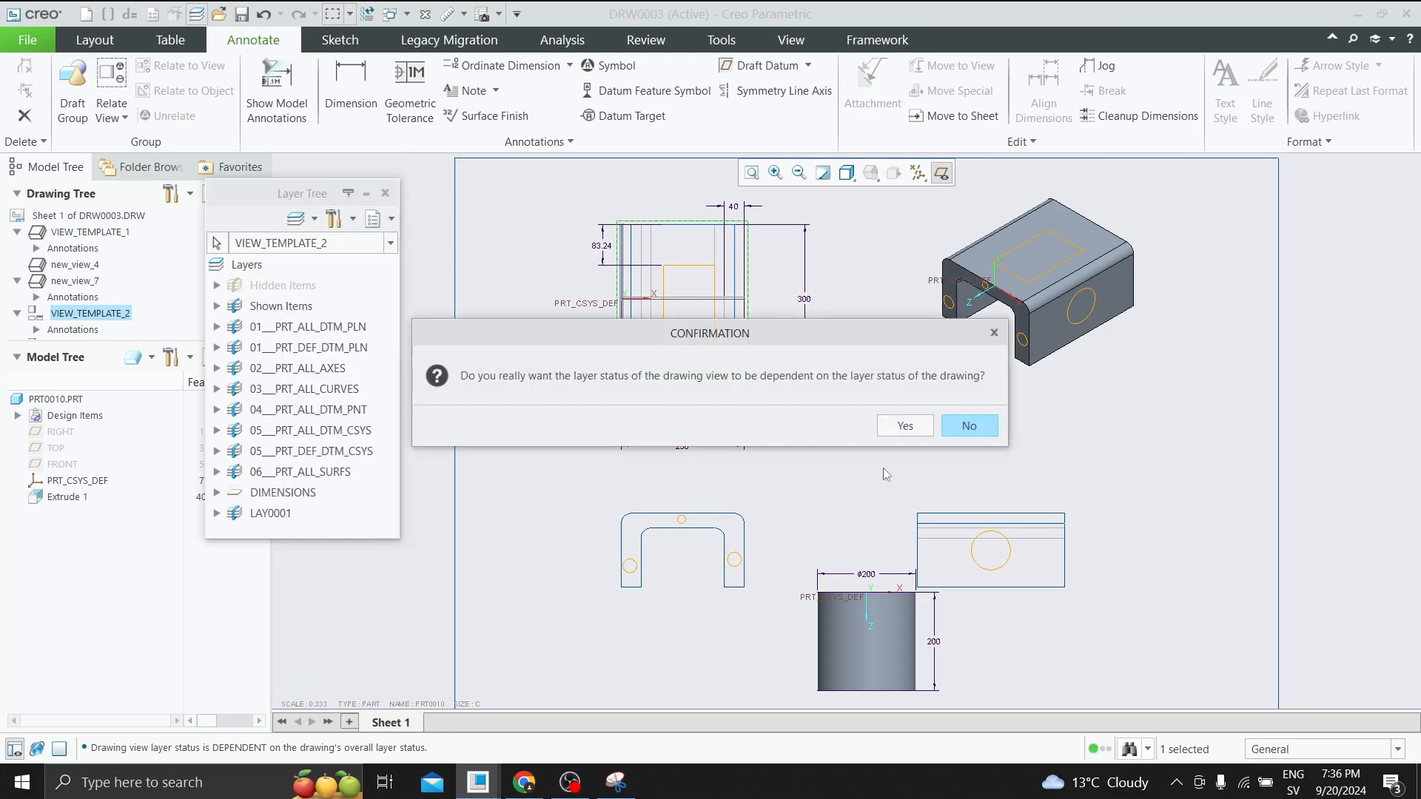
left_click(885, 427)
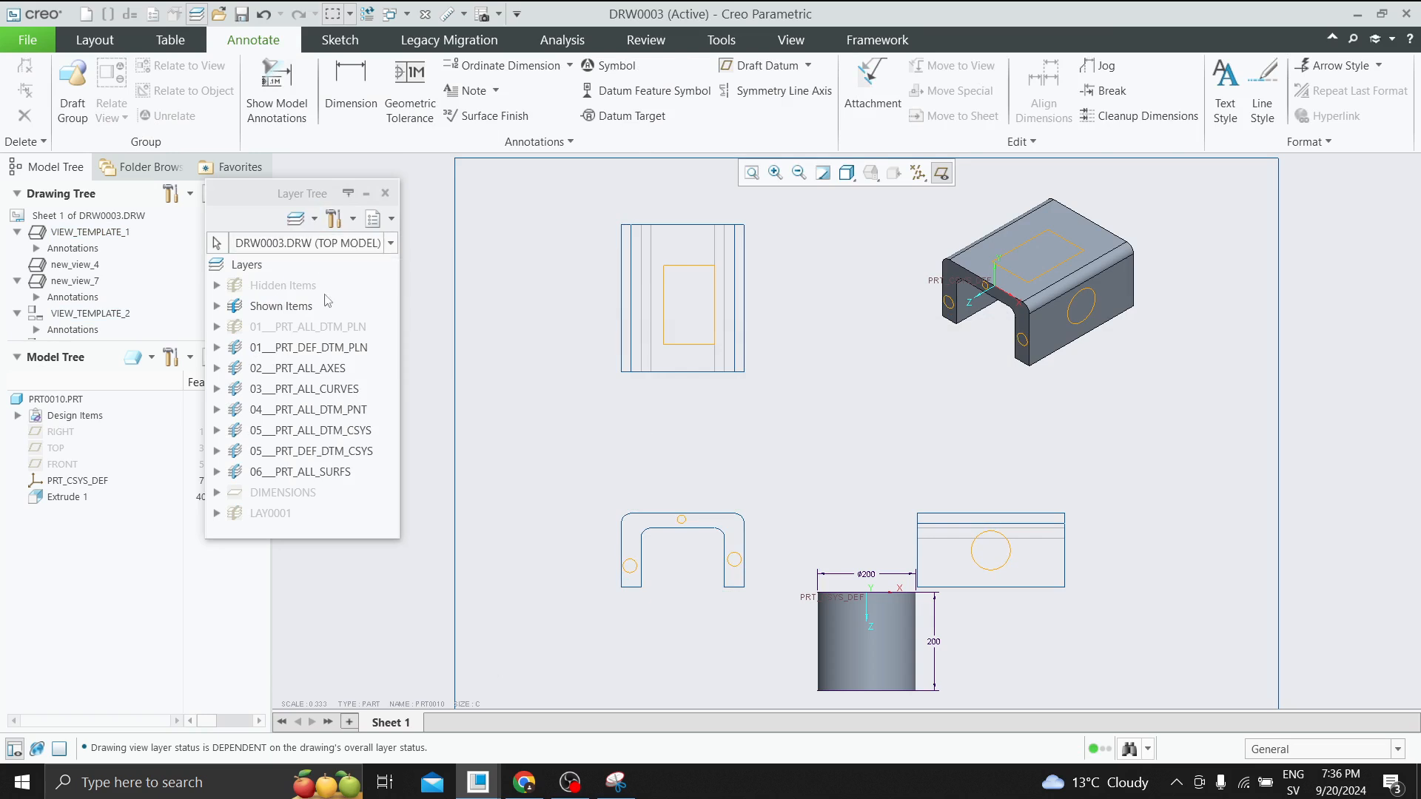
Show the drawing's DIMENSIONS layer and hide it again to test the dependent views.
right_click(278, 493)
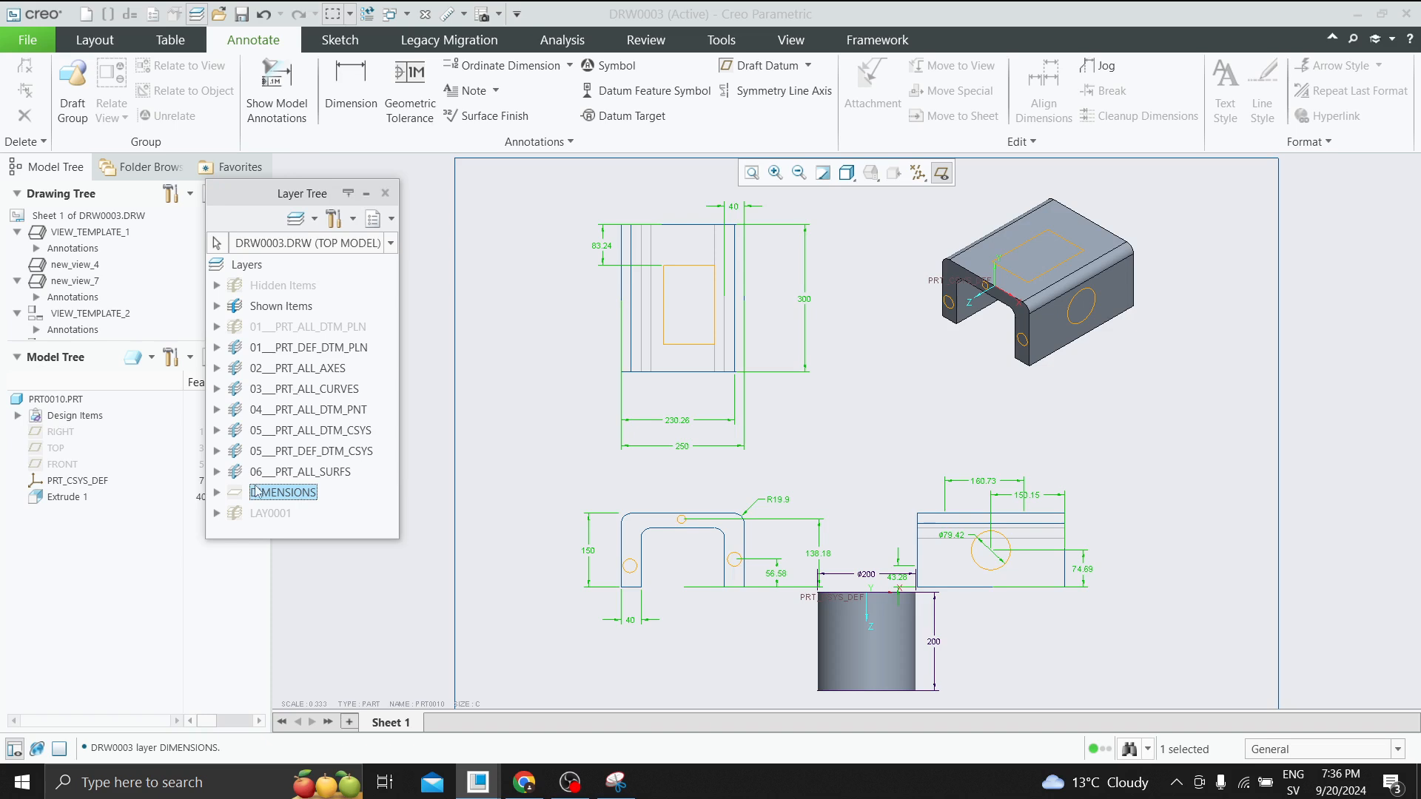
right_click(255, 491)
left_click(316, 56)
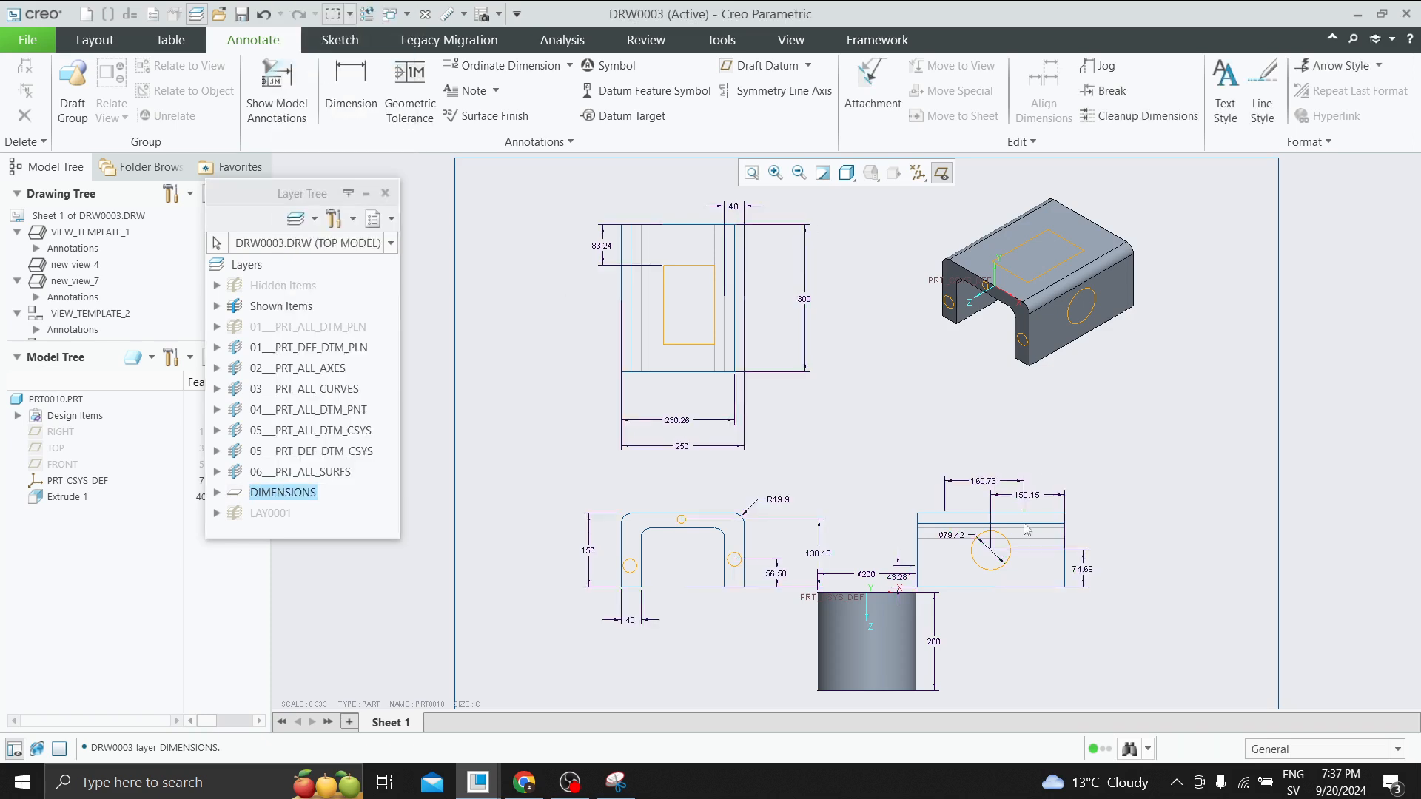
right_click(303, 493)
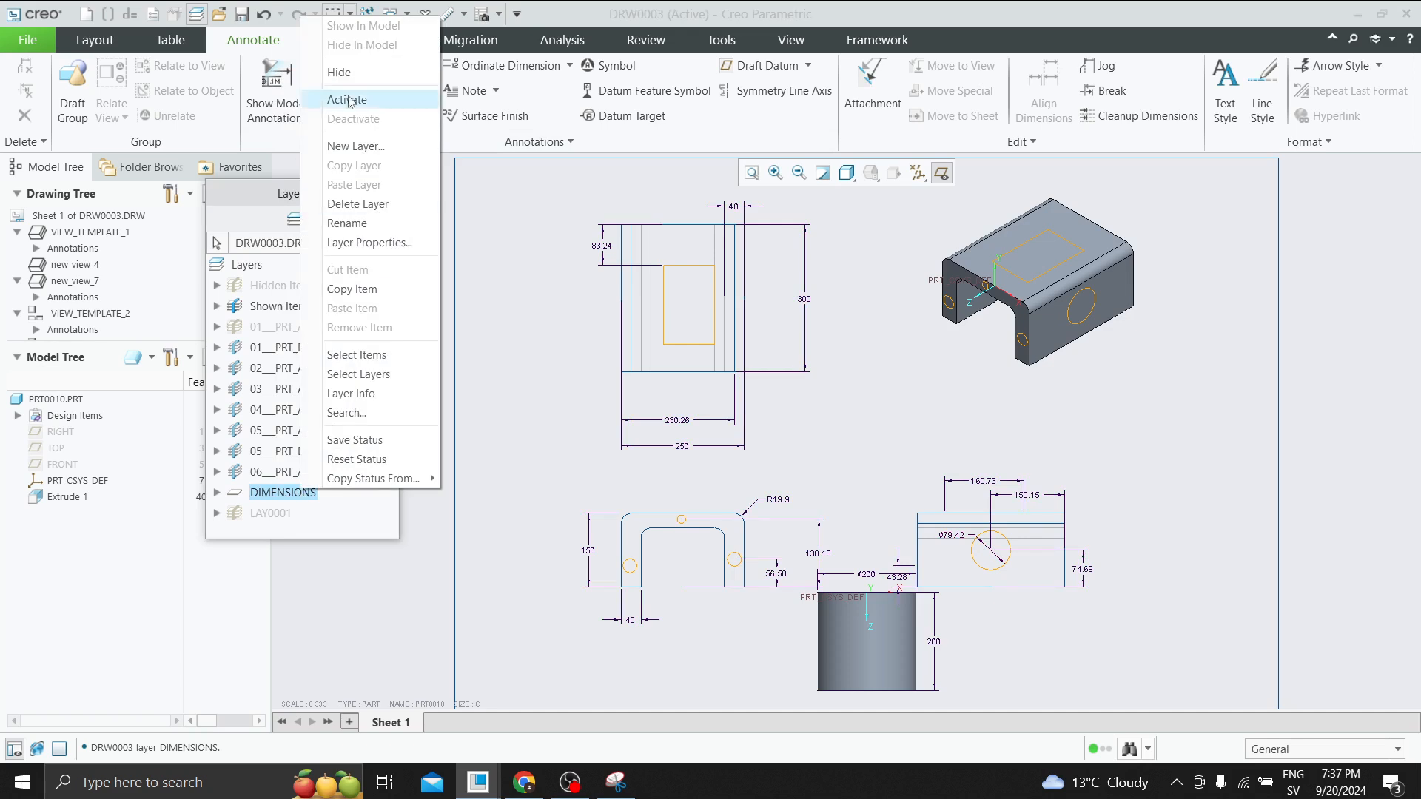
left_click(339, 71)
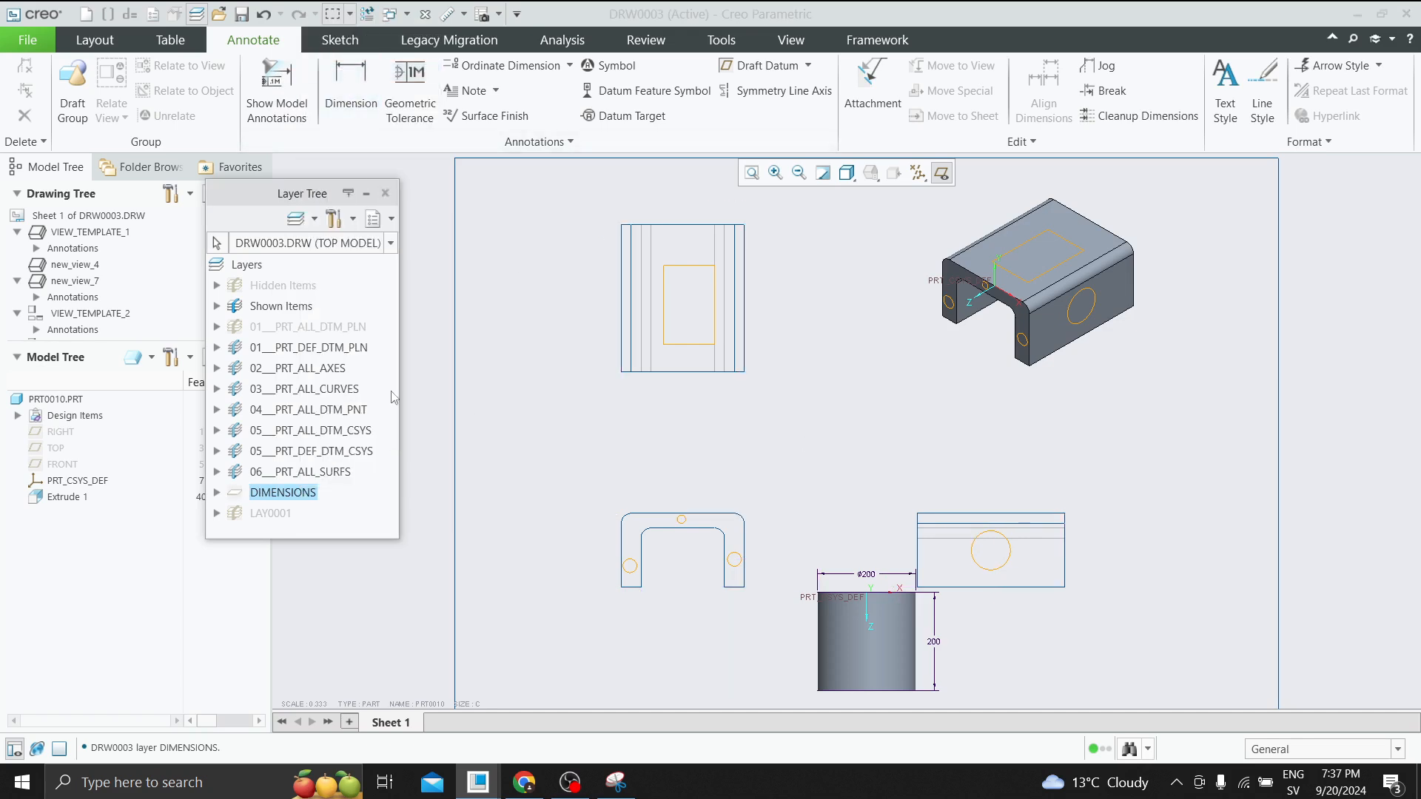
Show the 01___PRT_ALL_DTM_PLN layer in the drawing and hide it again.
left_click(339, 335)
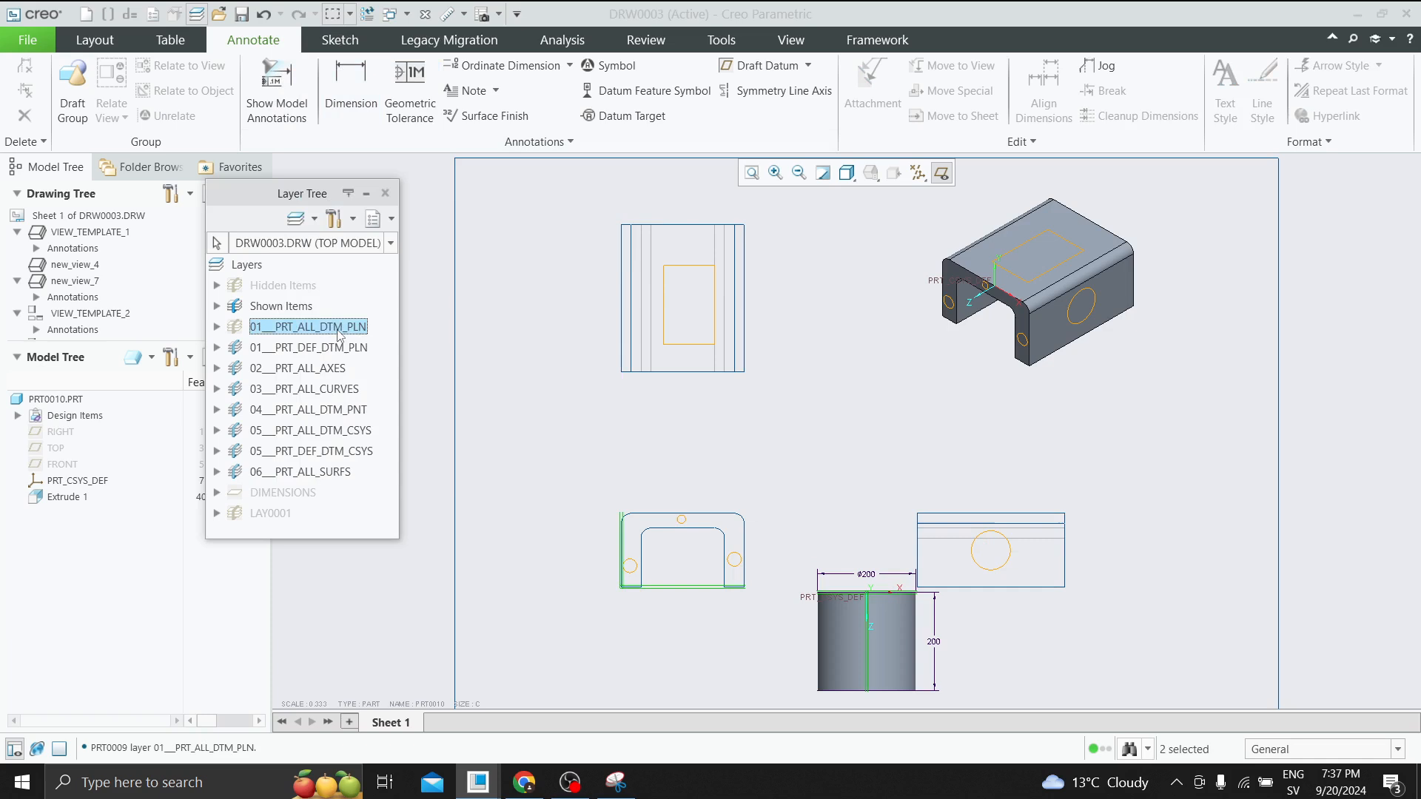
right_click(339, 334)
left_click(385, 59)
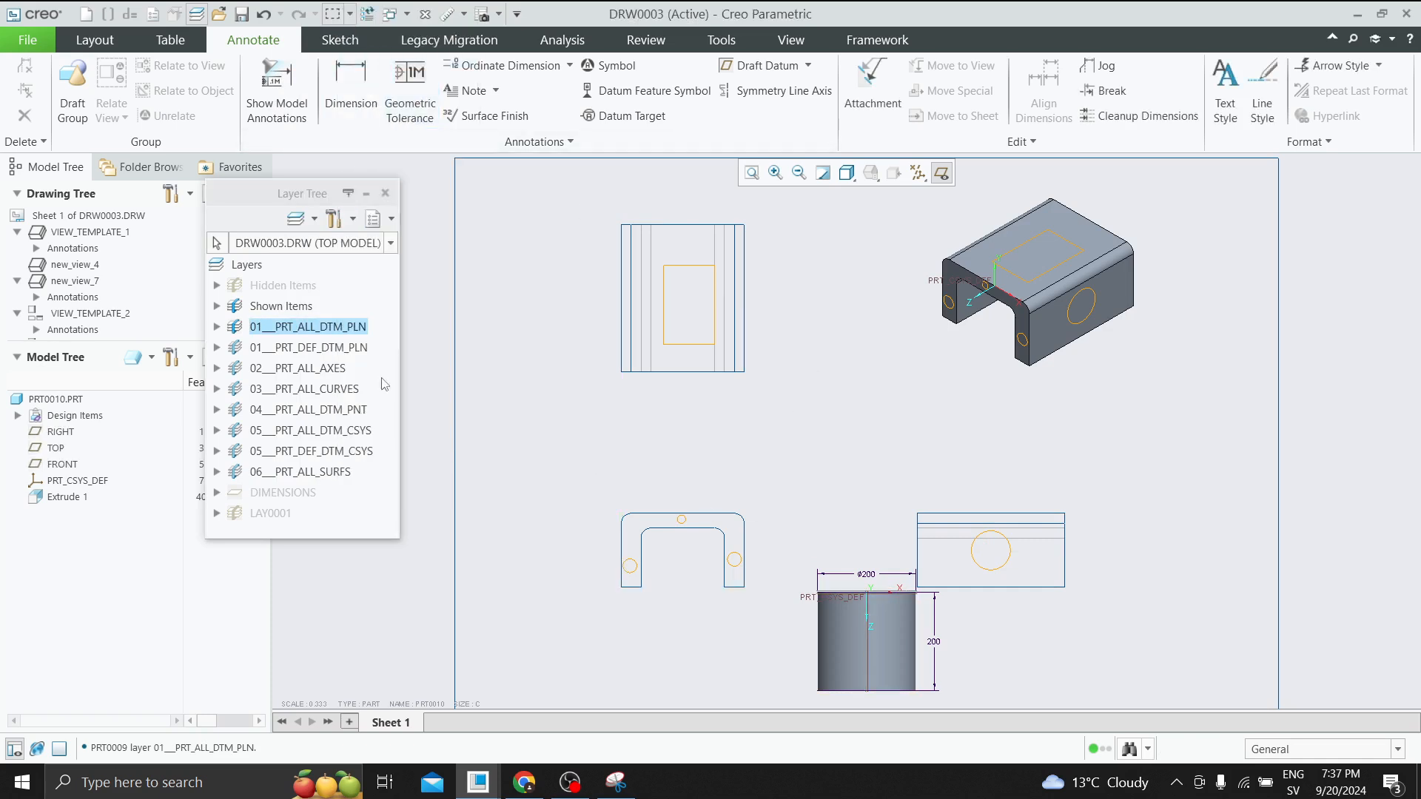
right_click(334, 330)
left_click(372, 62)
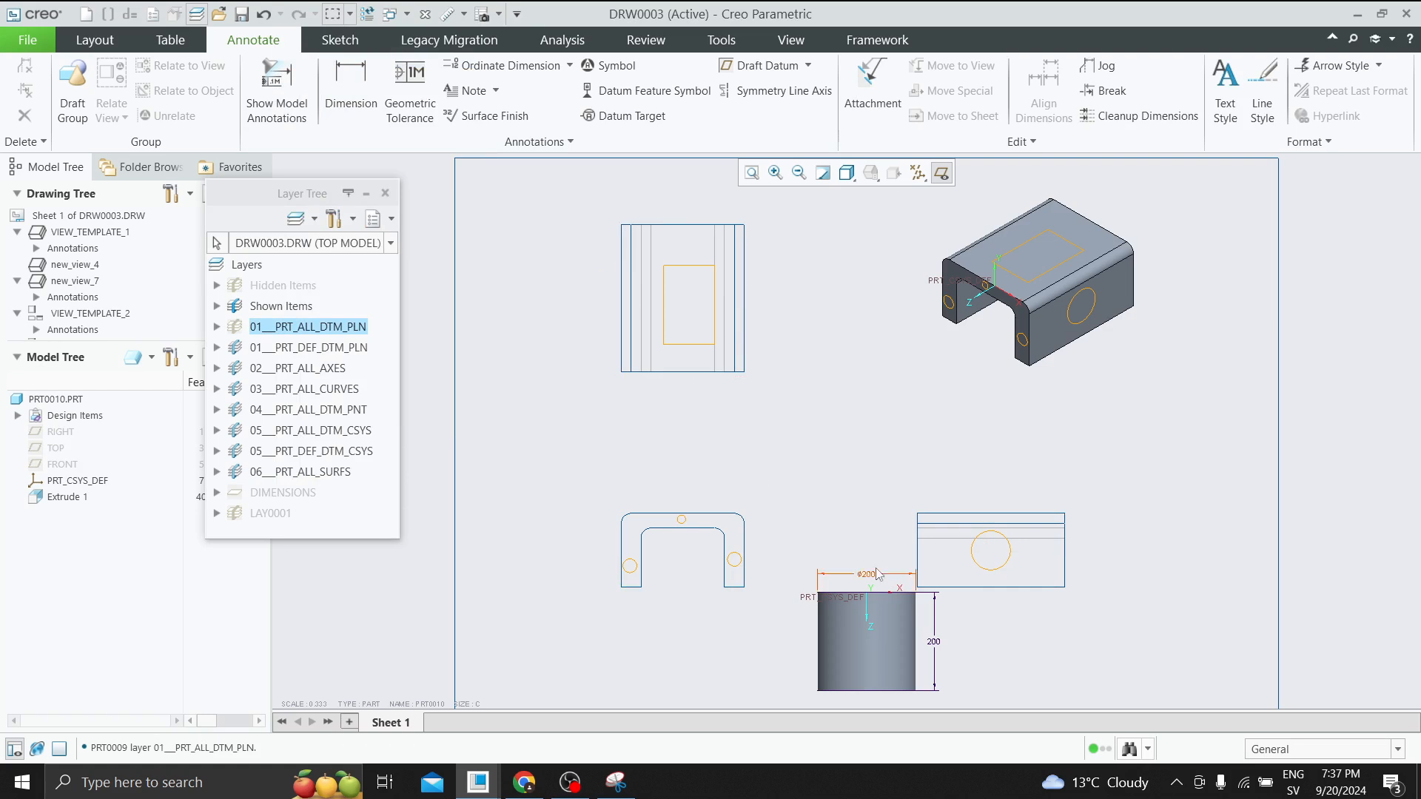
Include the cylinder view's diameter and height dimensions in the DIMENSIONS layer through its layer properties.
left_click(272, 493)
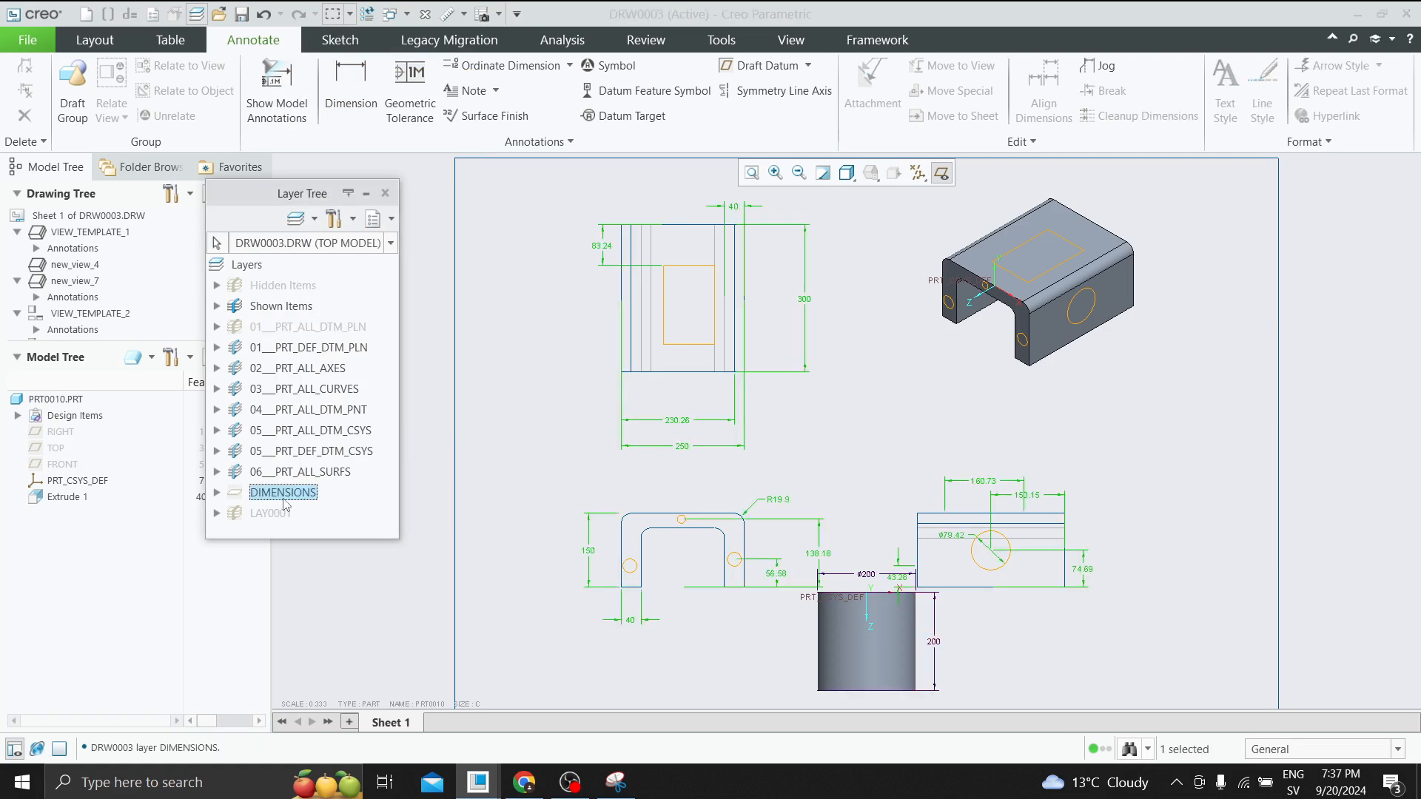
right_click(275, 492)
left_click(352, 252)
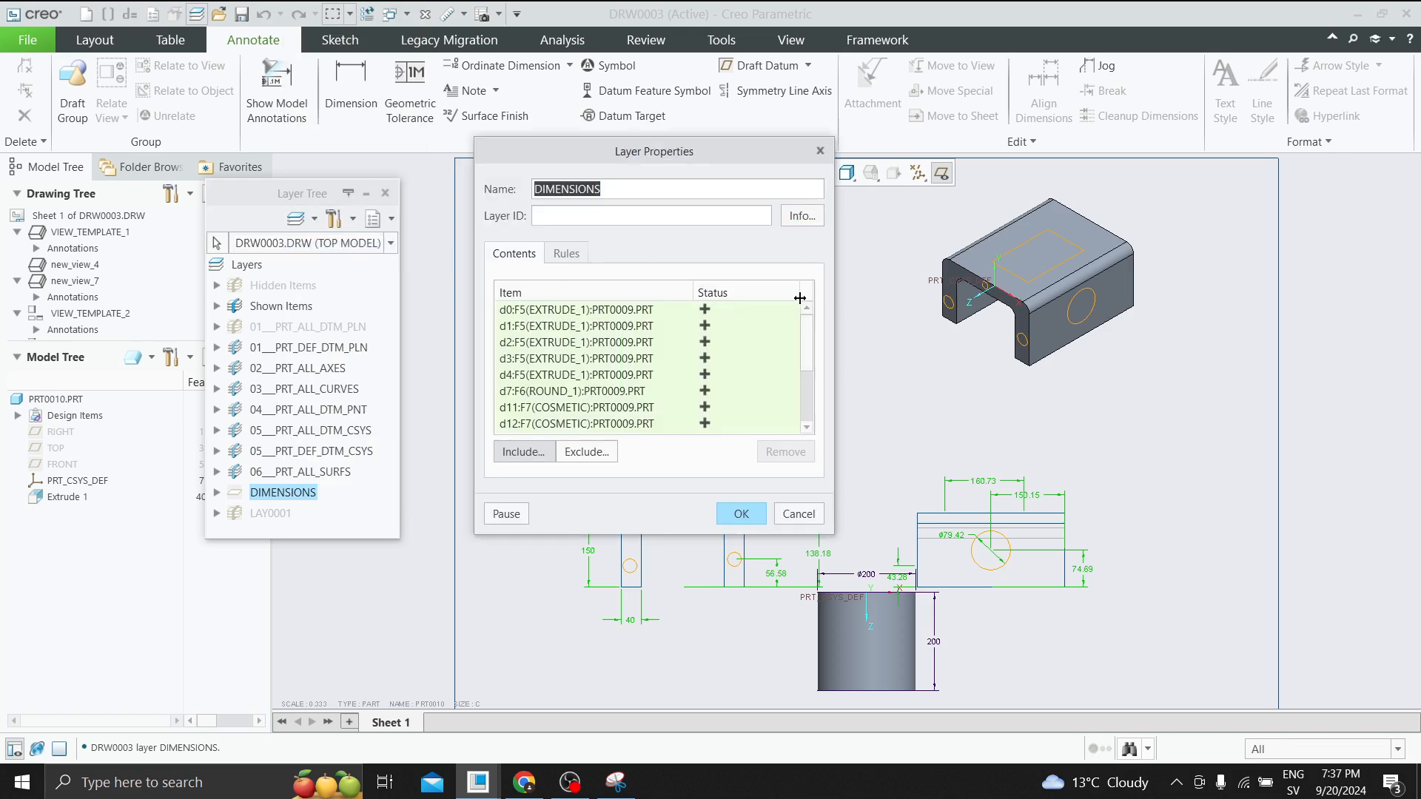
left_click(868, 578)
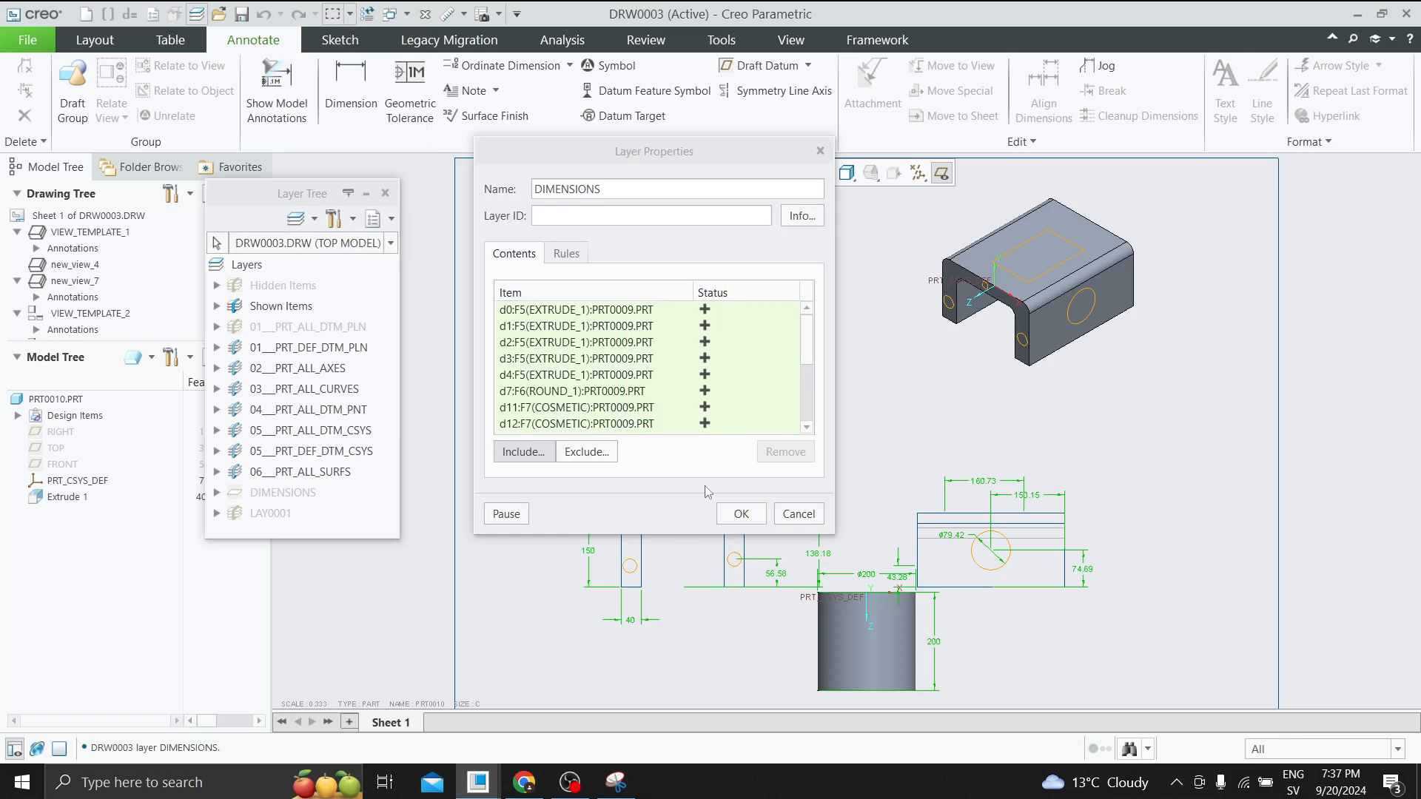
left_click(738, 515)
Show the drawing's DIMENSIONS layer with the added cylinder dimensions and hide it again.
right_click(330, 492)
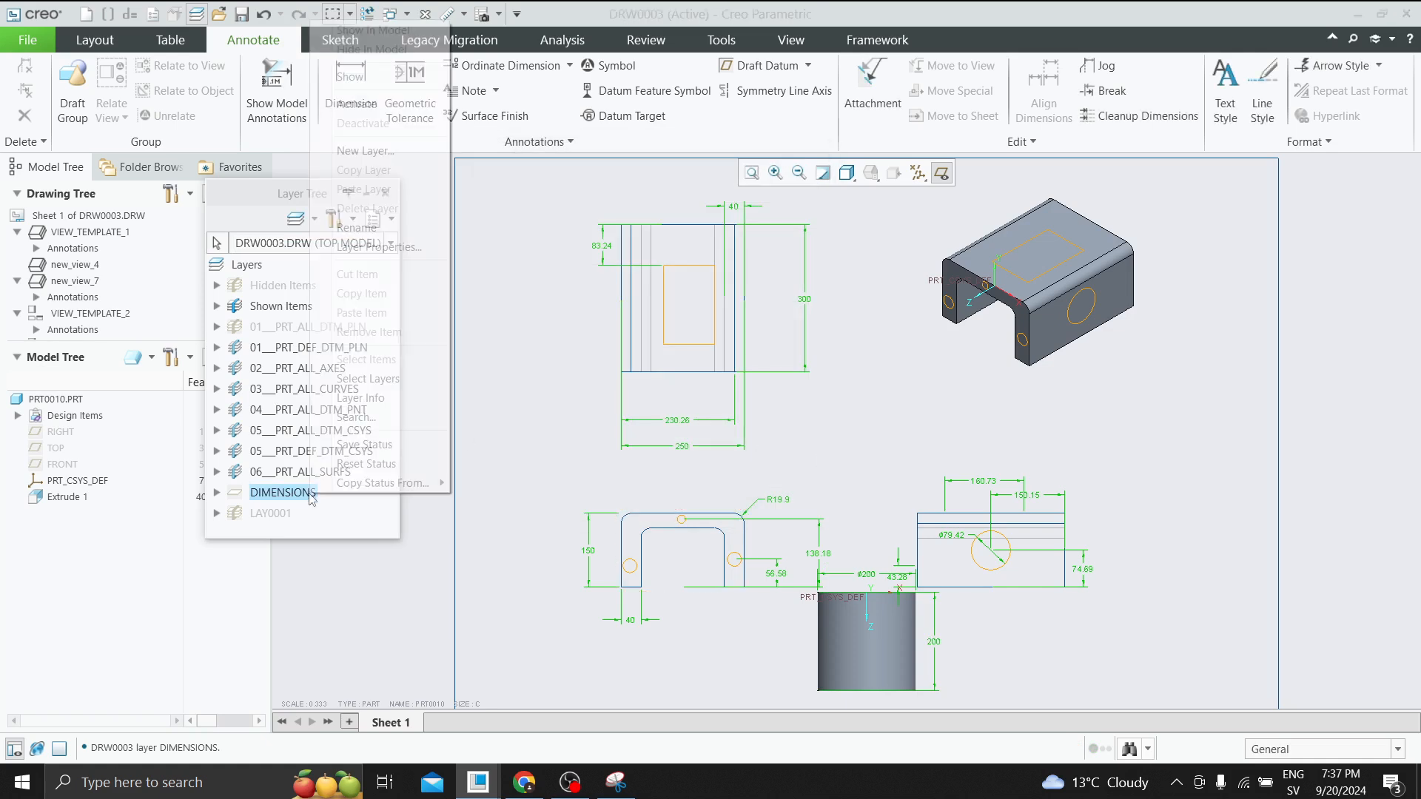
left_click(355, 78)
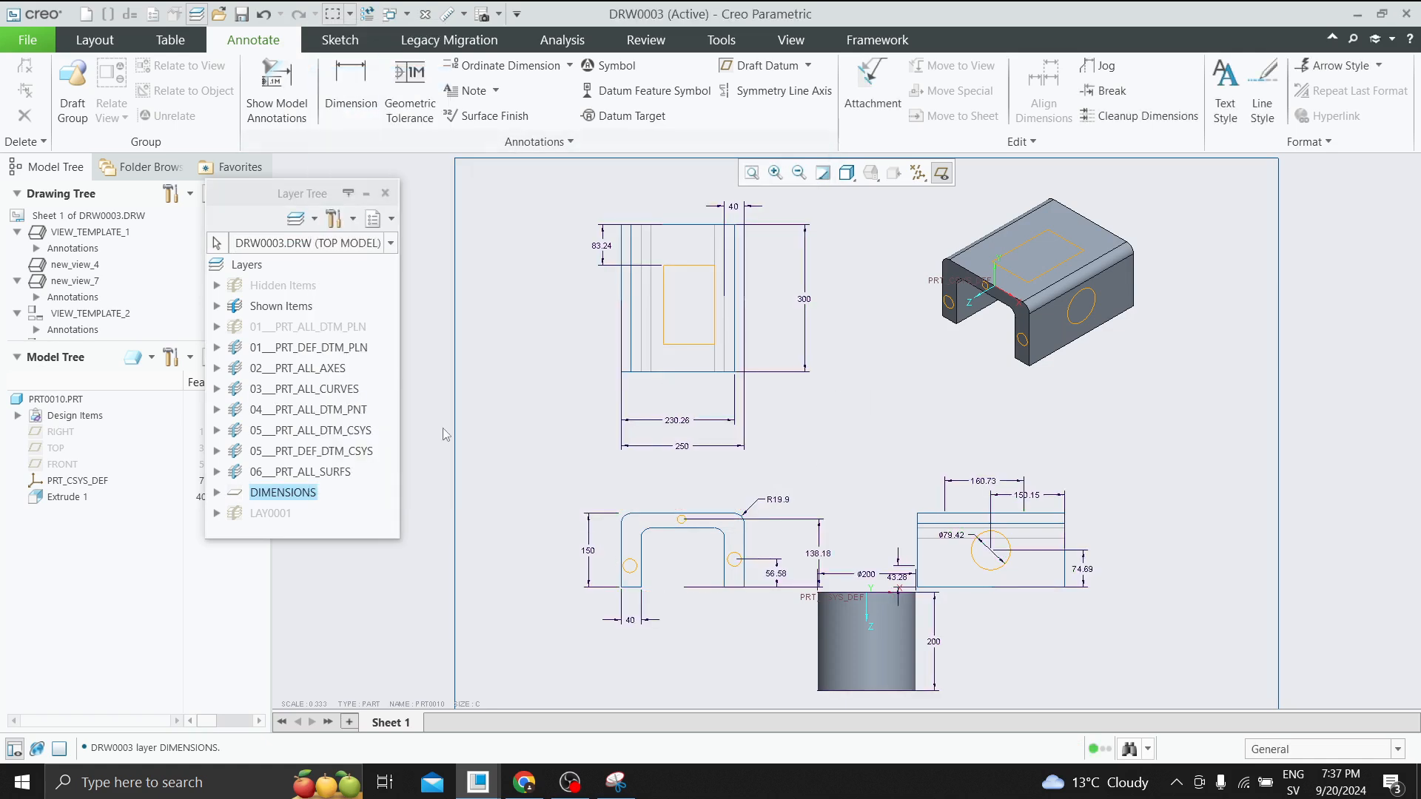
right_click(281, 494)
left_click(337, 79)
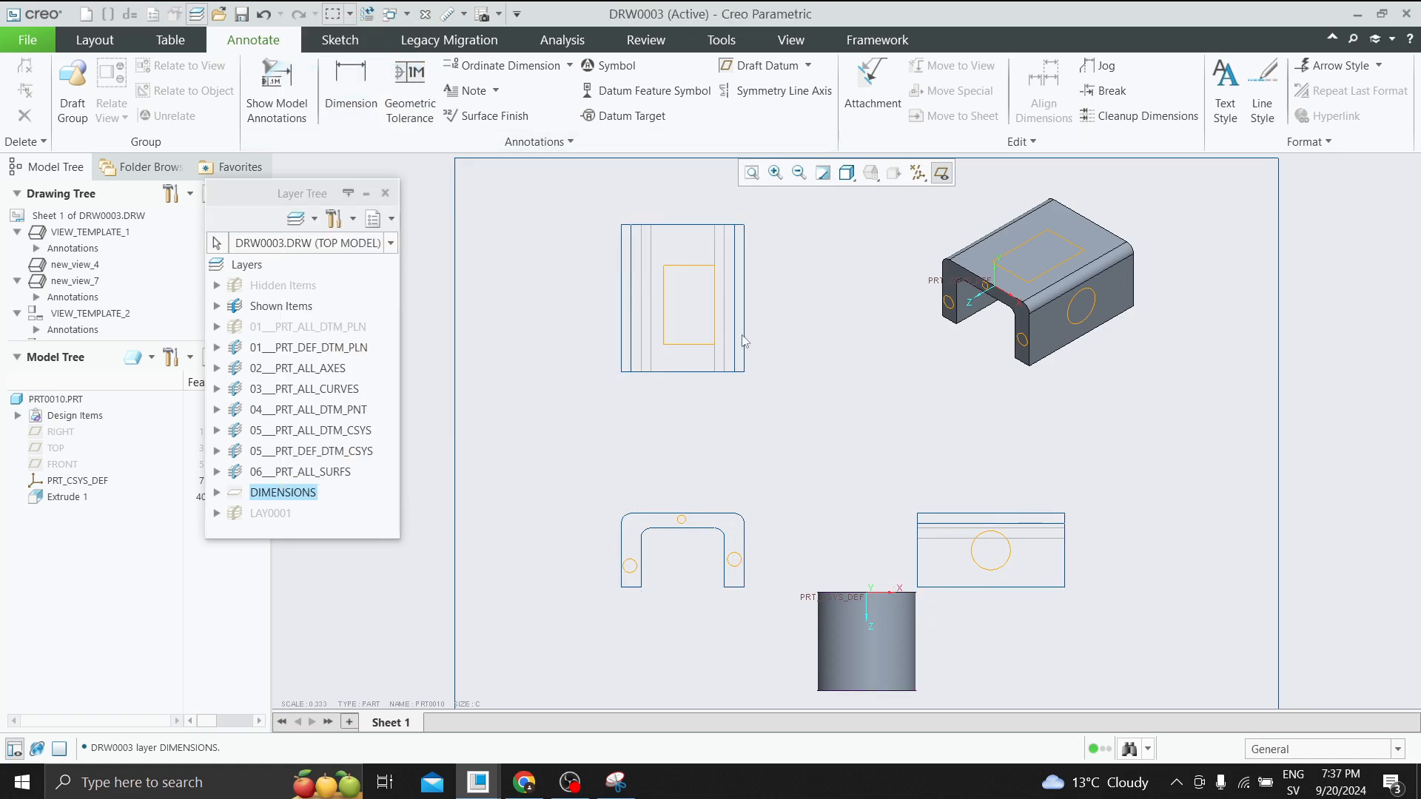
Show the 01___PRT_ALL_DTM_PLN and DIMENSIONS layers in drawing DRW0003.
right_click(336, 329)
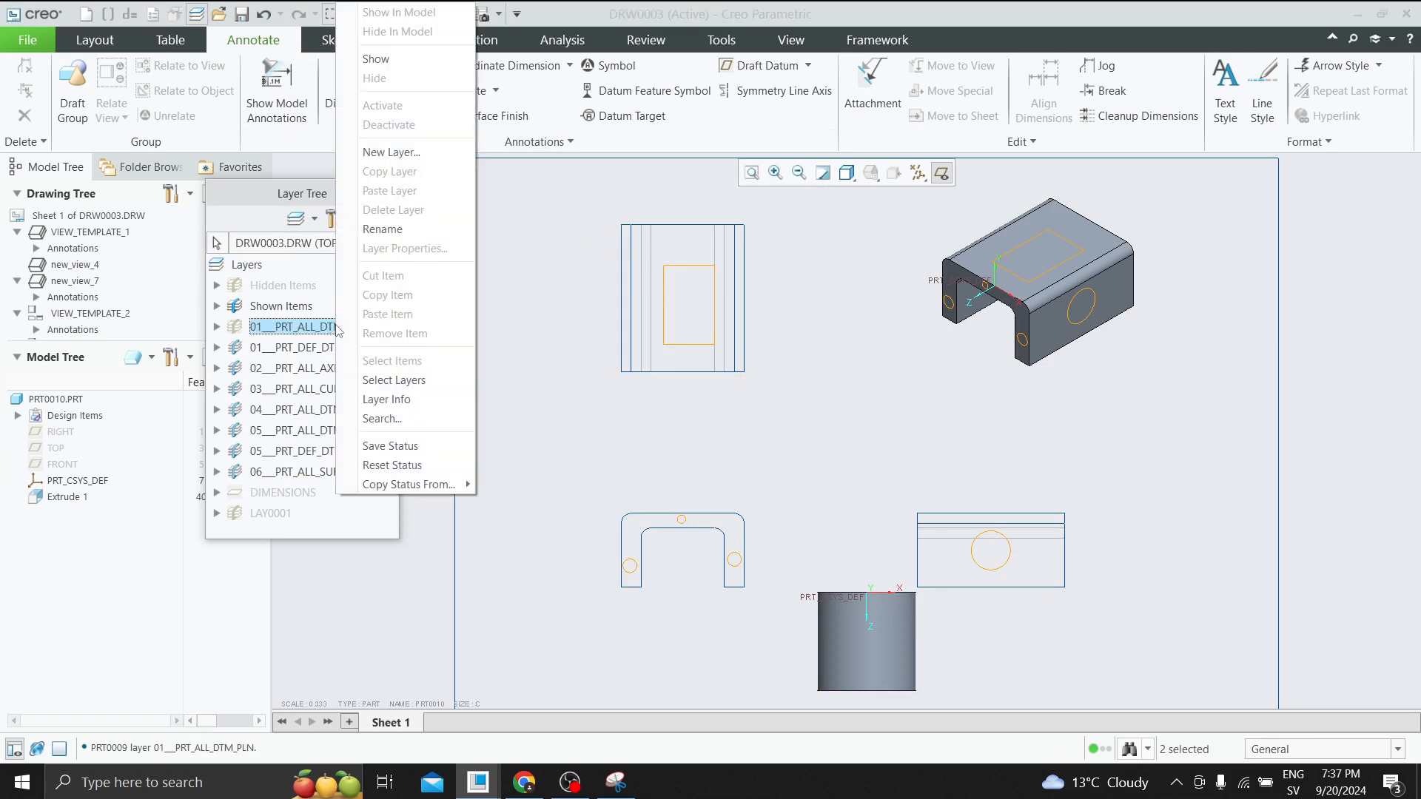
left_click(397, 60)
left_click(560, 392)
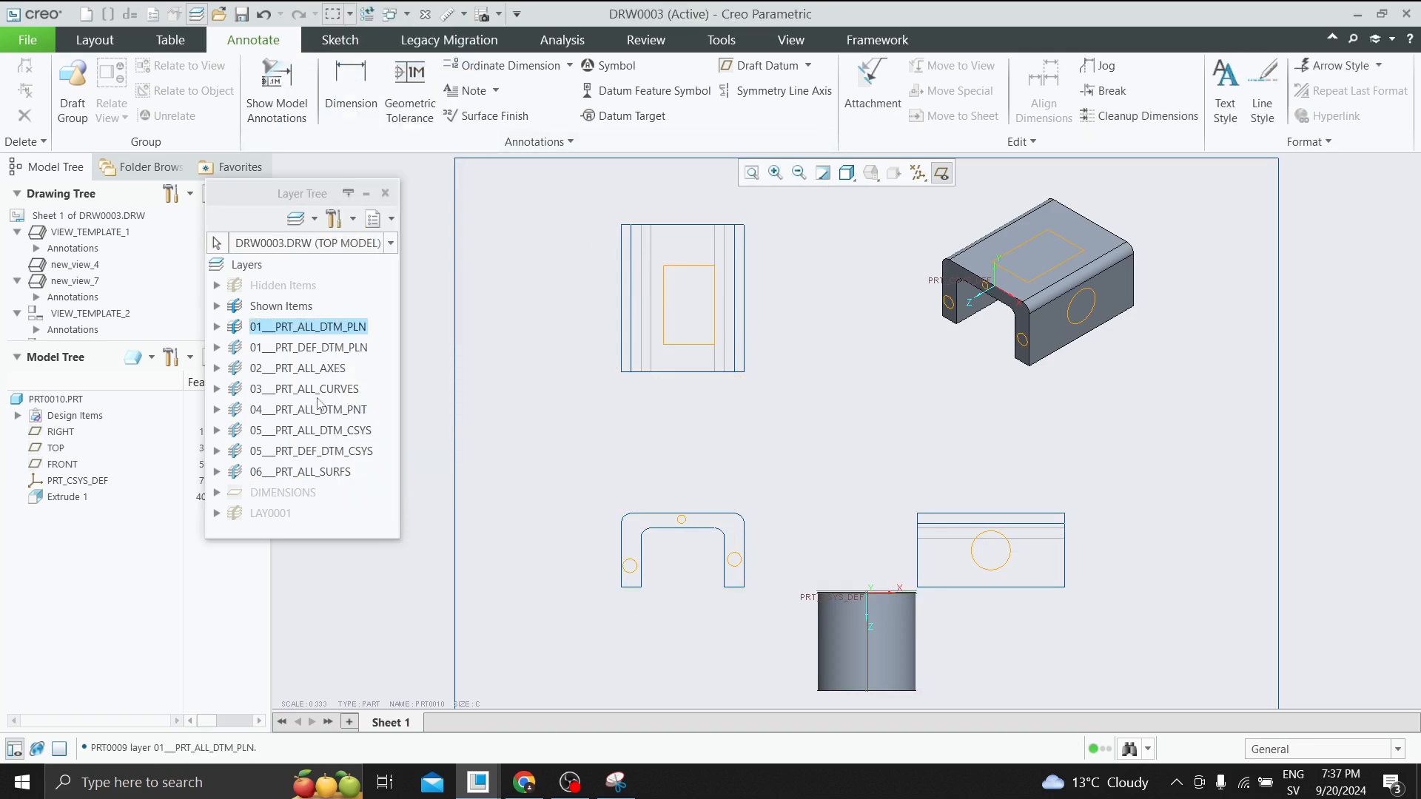
left_click(286, 495)
right_click(288, 499)
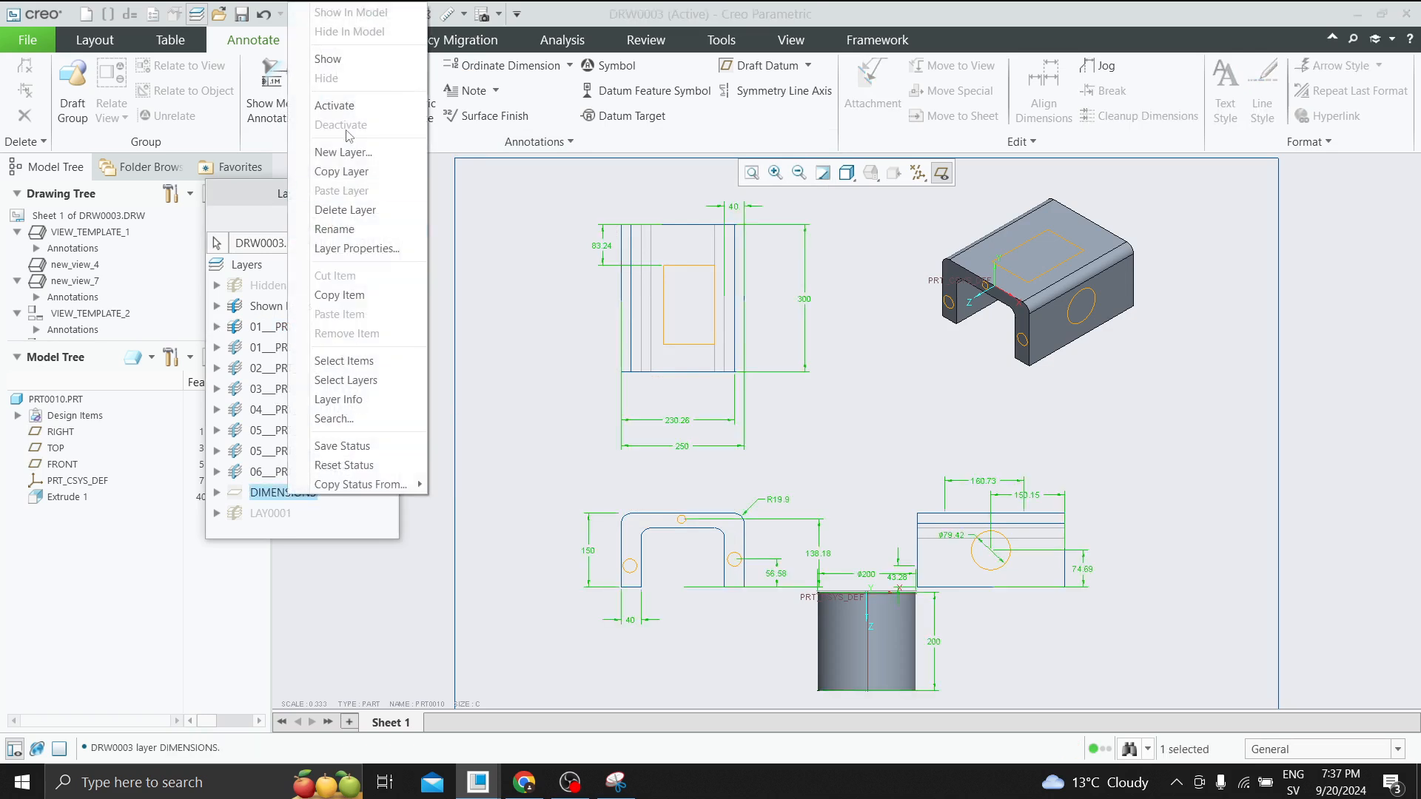
left_click(328, 58)
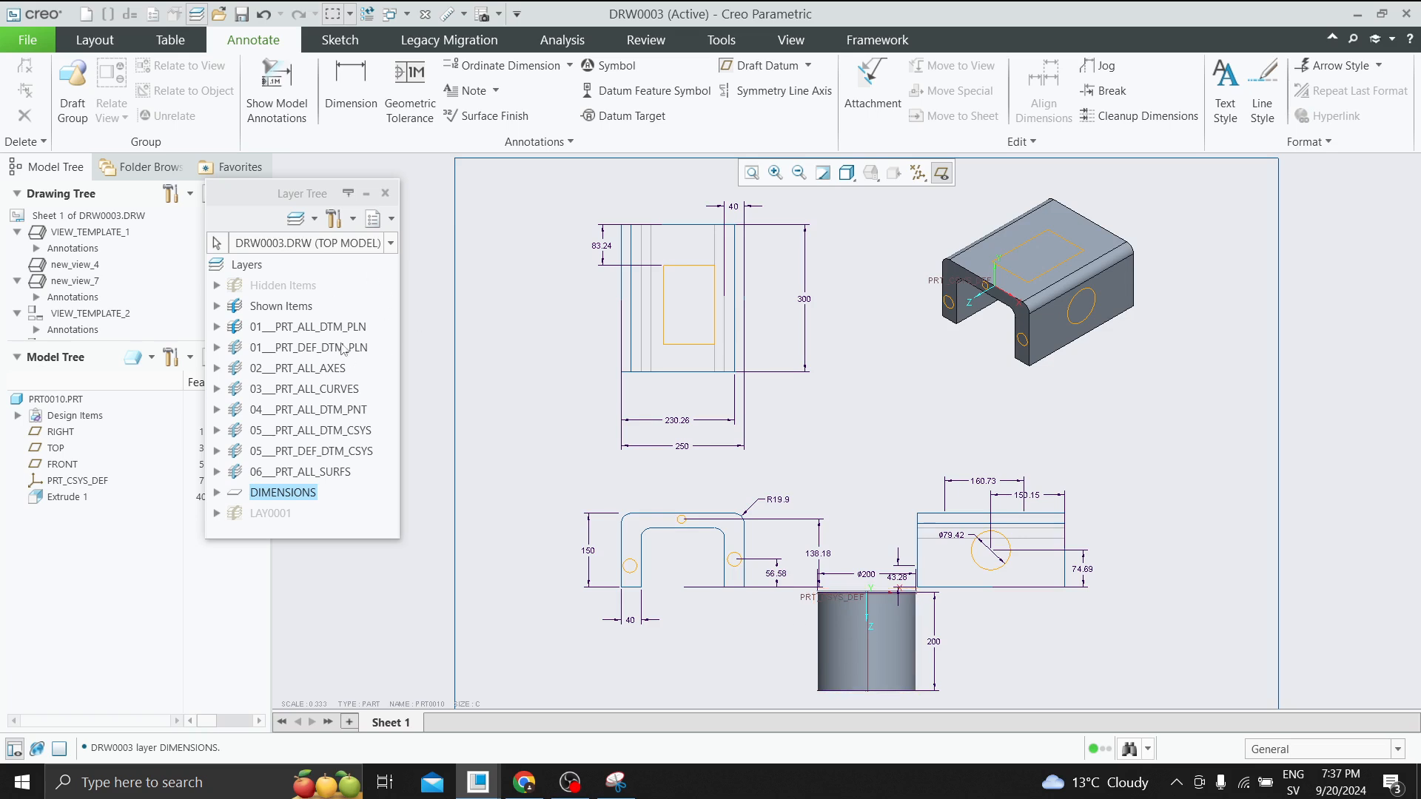
Move the layer tree clear of the model tree and set PRT0010 with Master Rep as the drawing's active model.
left_click(348, 243)
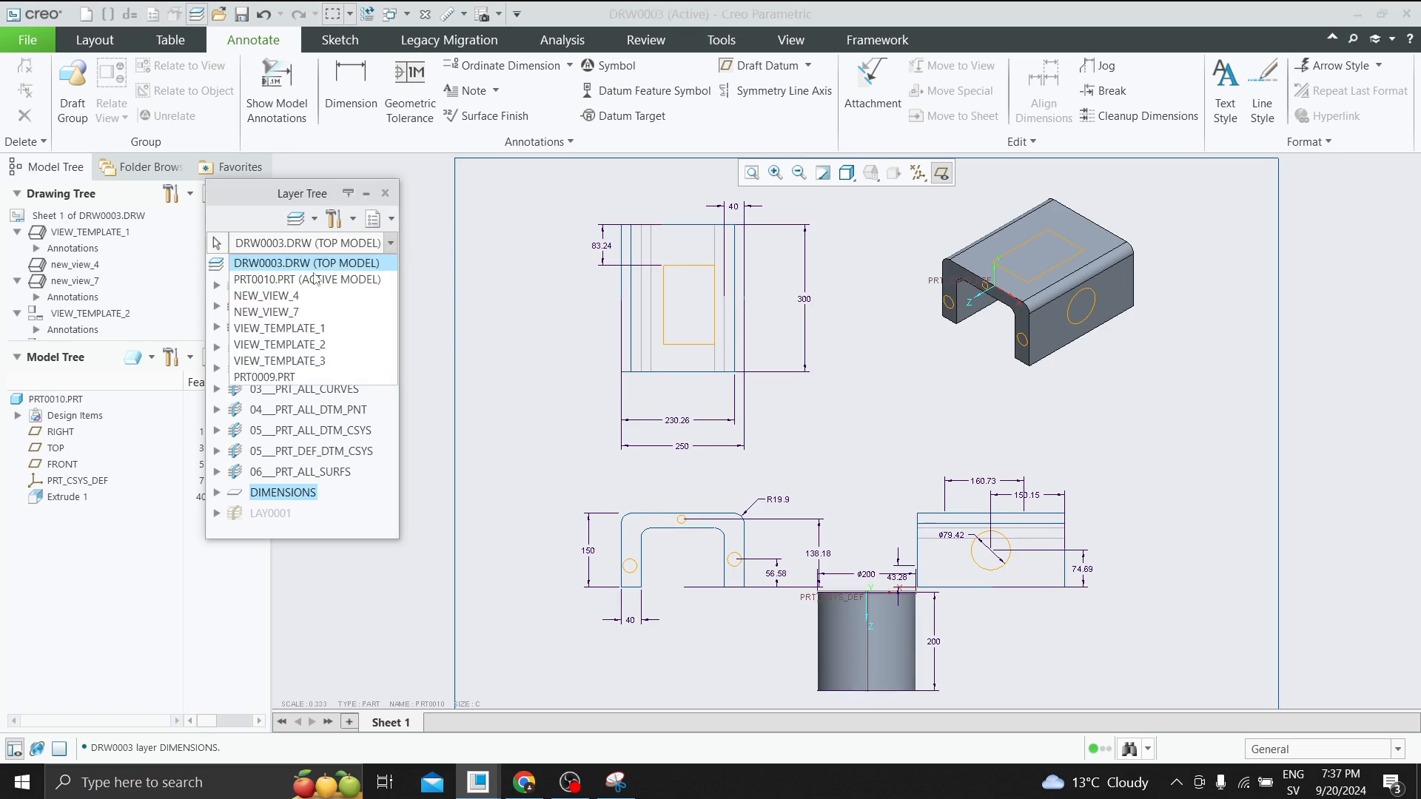
left_click(493, 301)
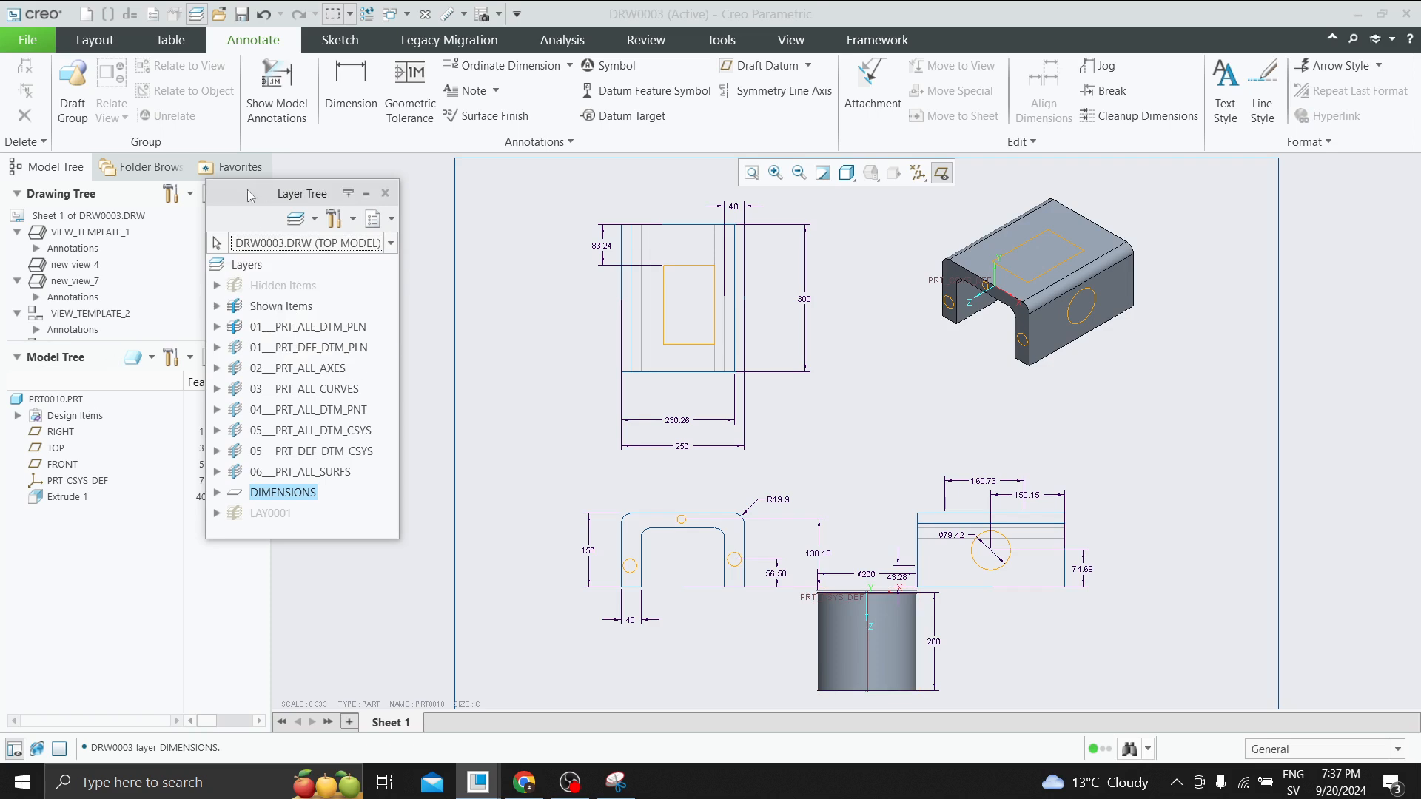
left_click_drag(249, 191, 332, 186)
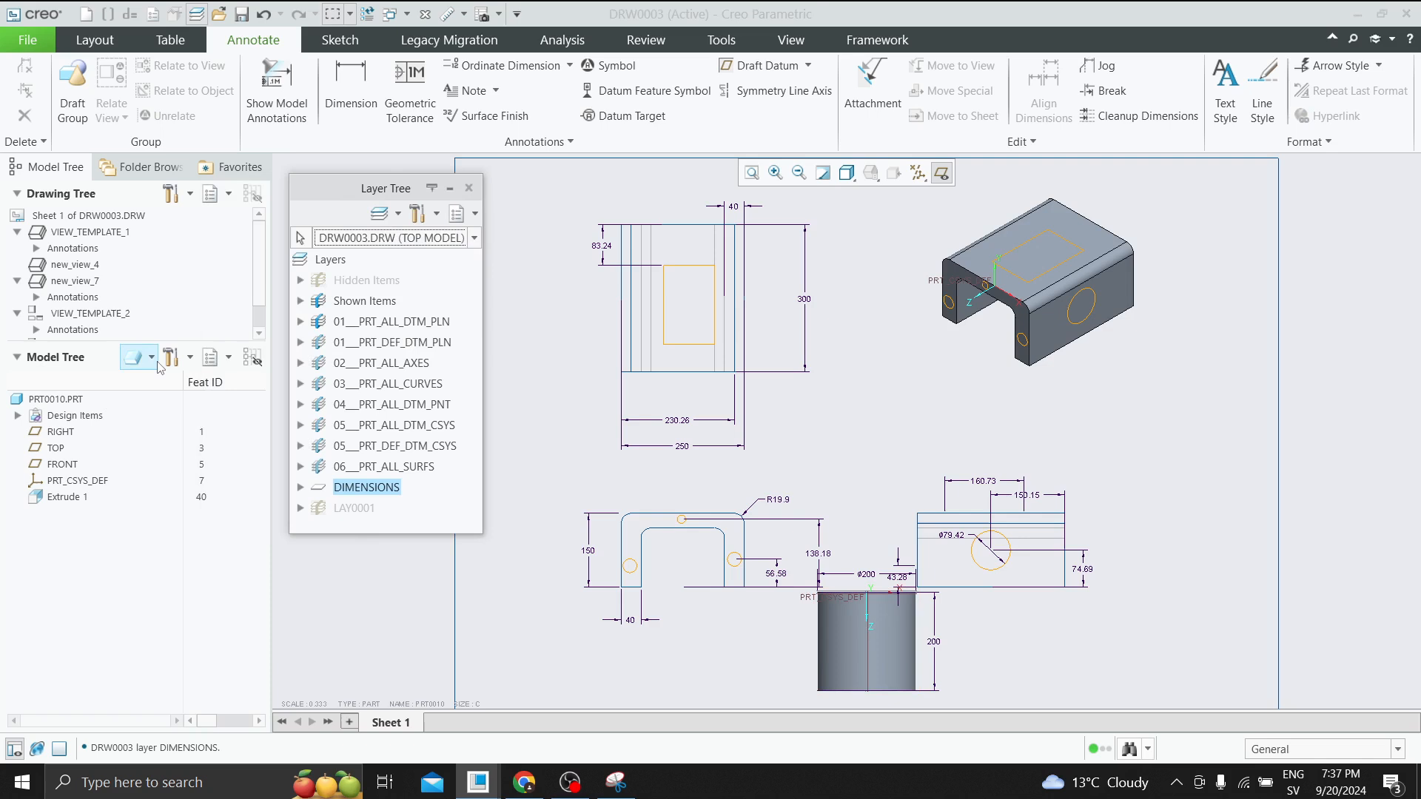
left_click(136, 357)
mouse_move(231, 402)
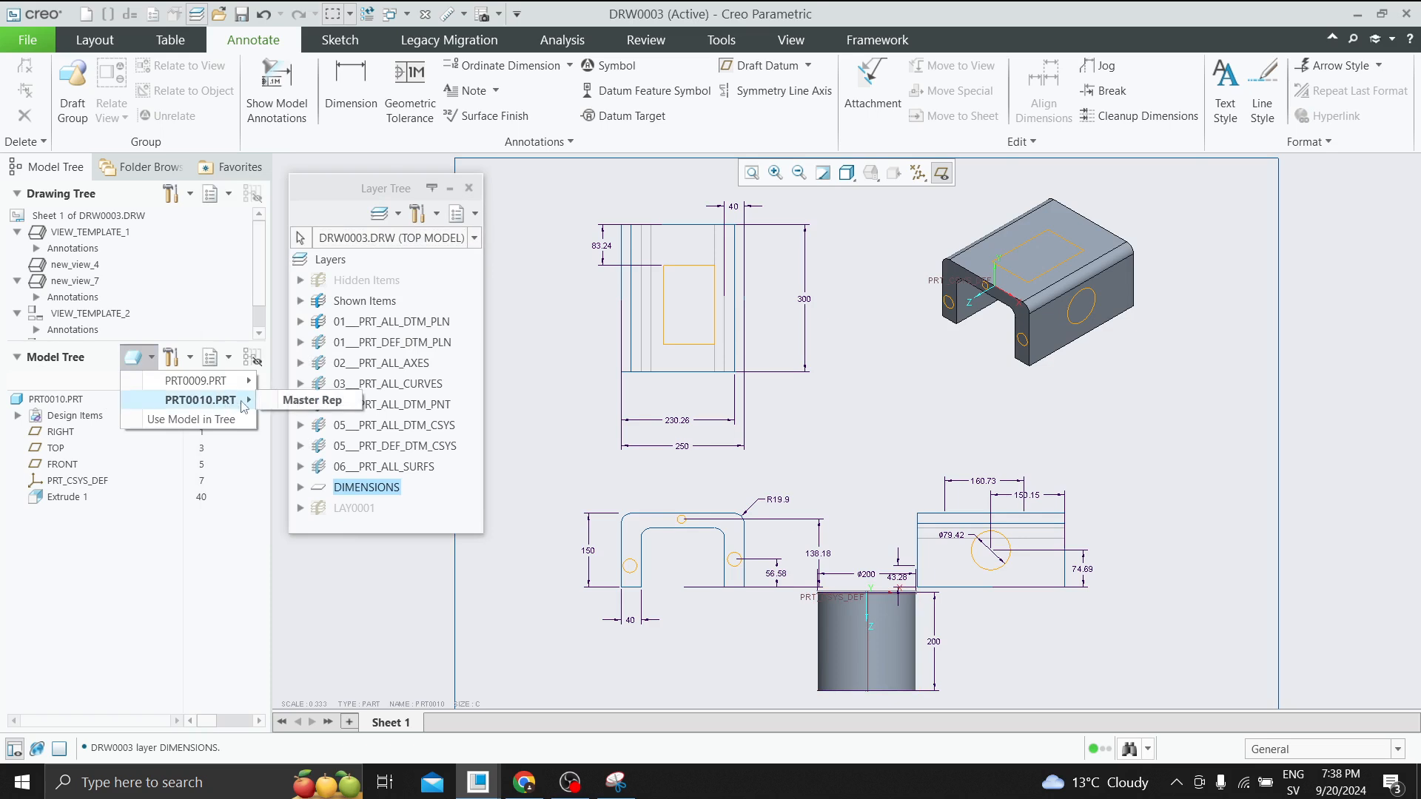
left_click(294, 403)
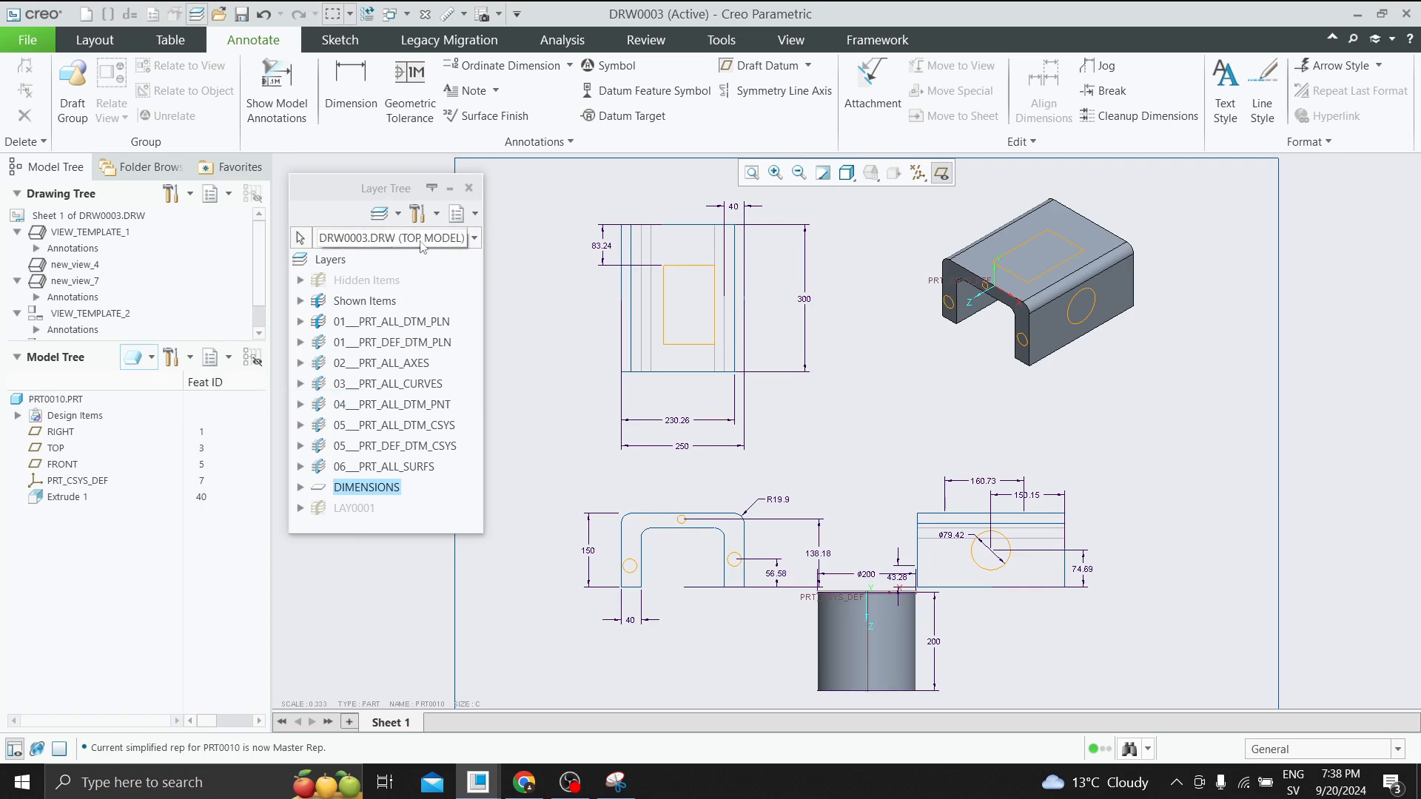
List the layers of PRT0010 and hide its 01___PRT_DEF_DTM_PLN and 01___PRT_ALL_DTM_PLN layers.
left_click(475, 238)
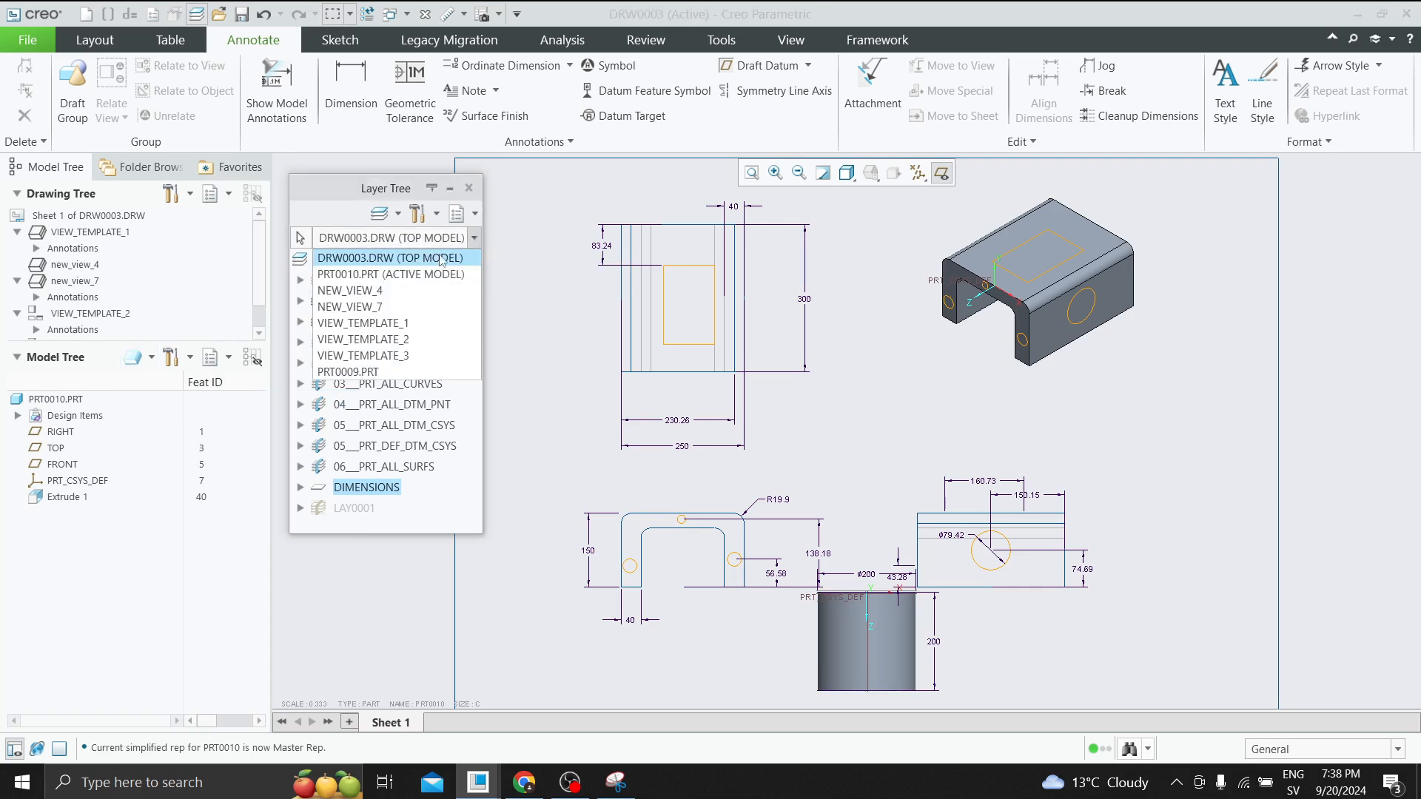
left_click(421, 274)
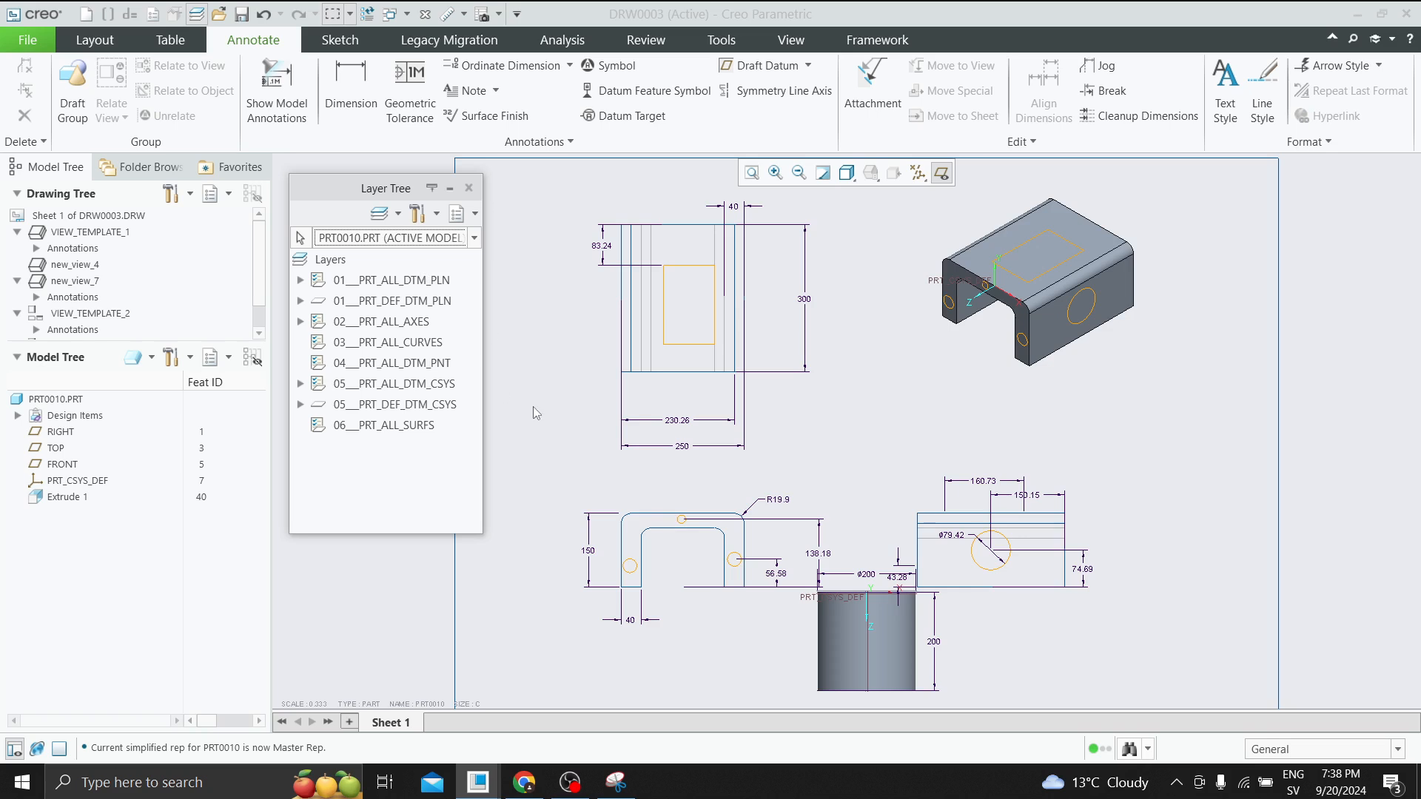
right_click(404, 306)
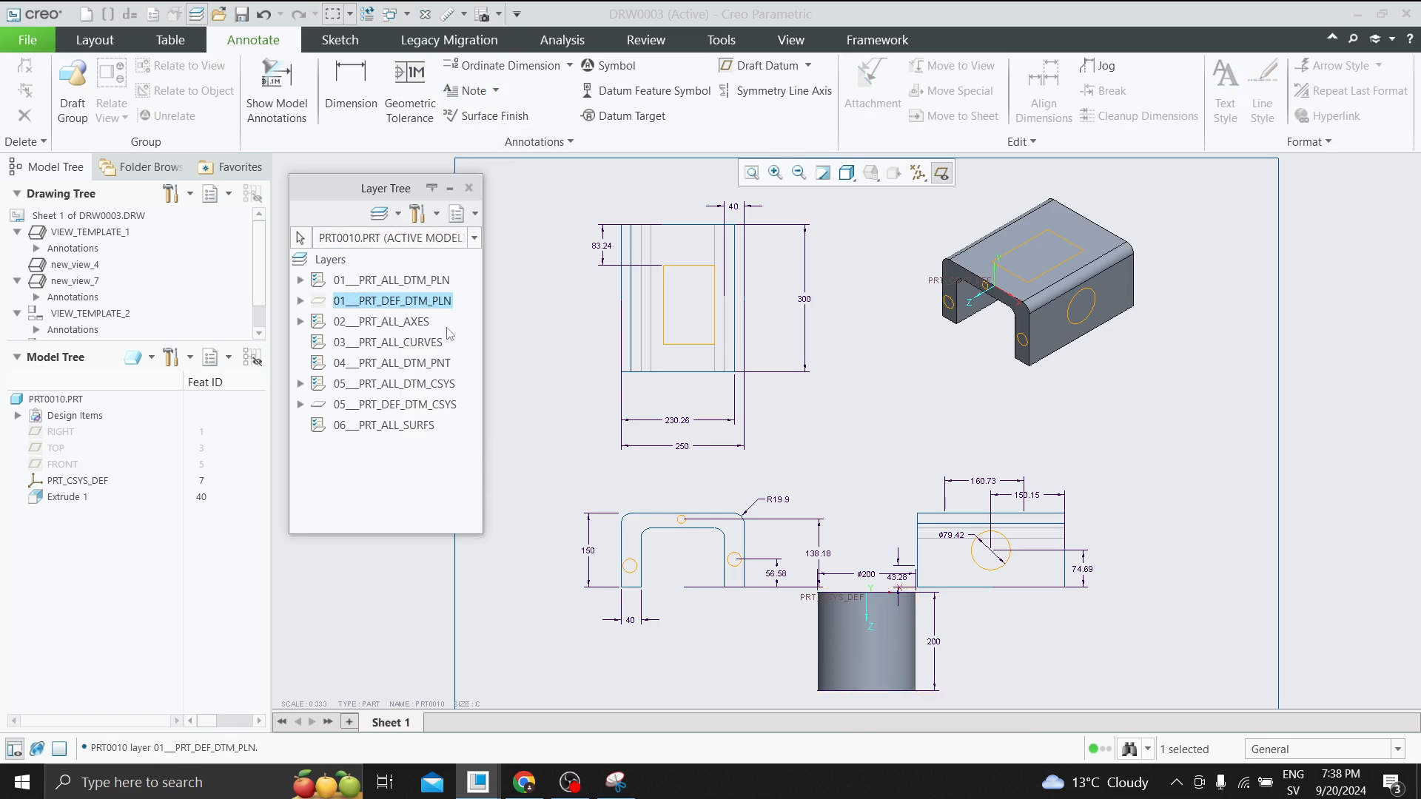
left_click(417, 281)
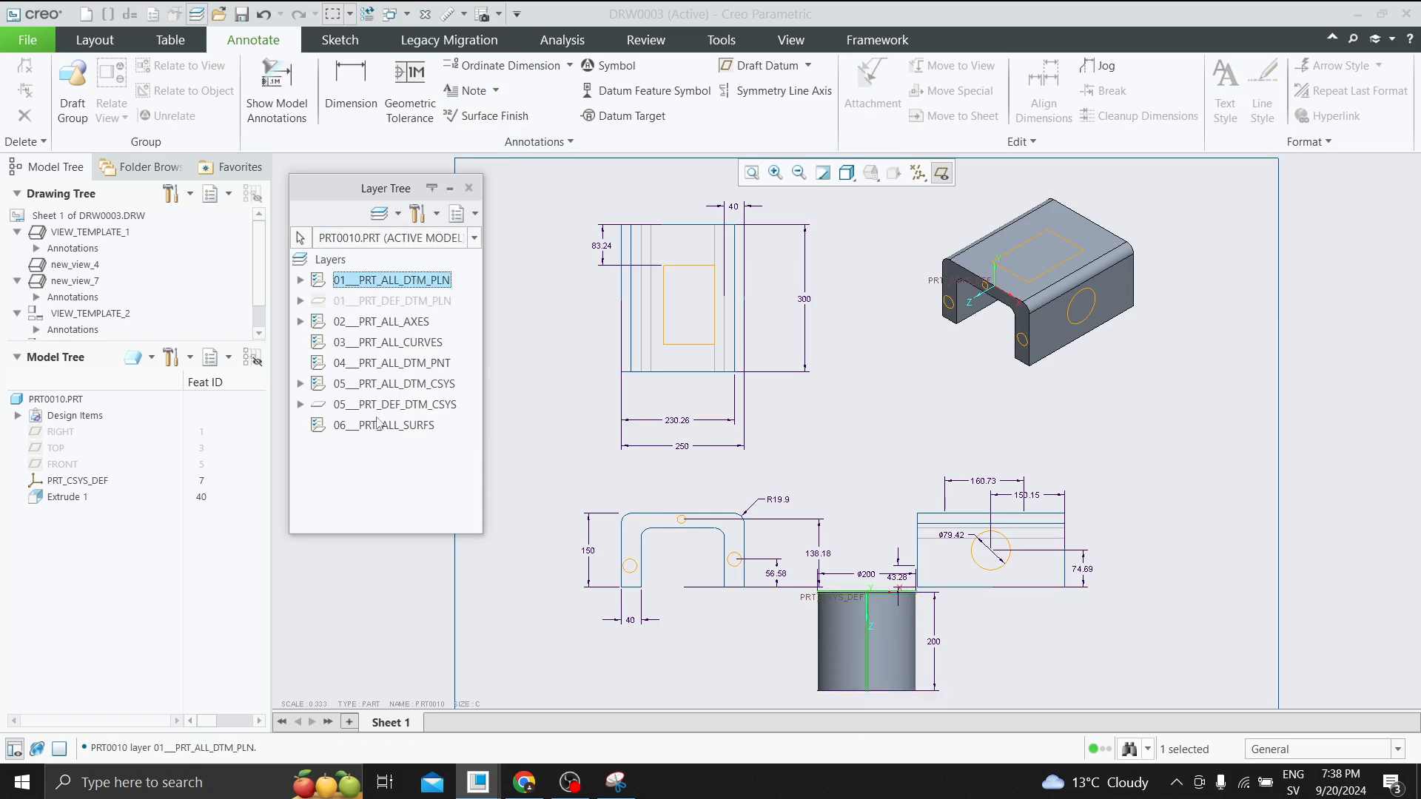
right_click(397, 281)
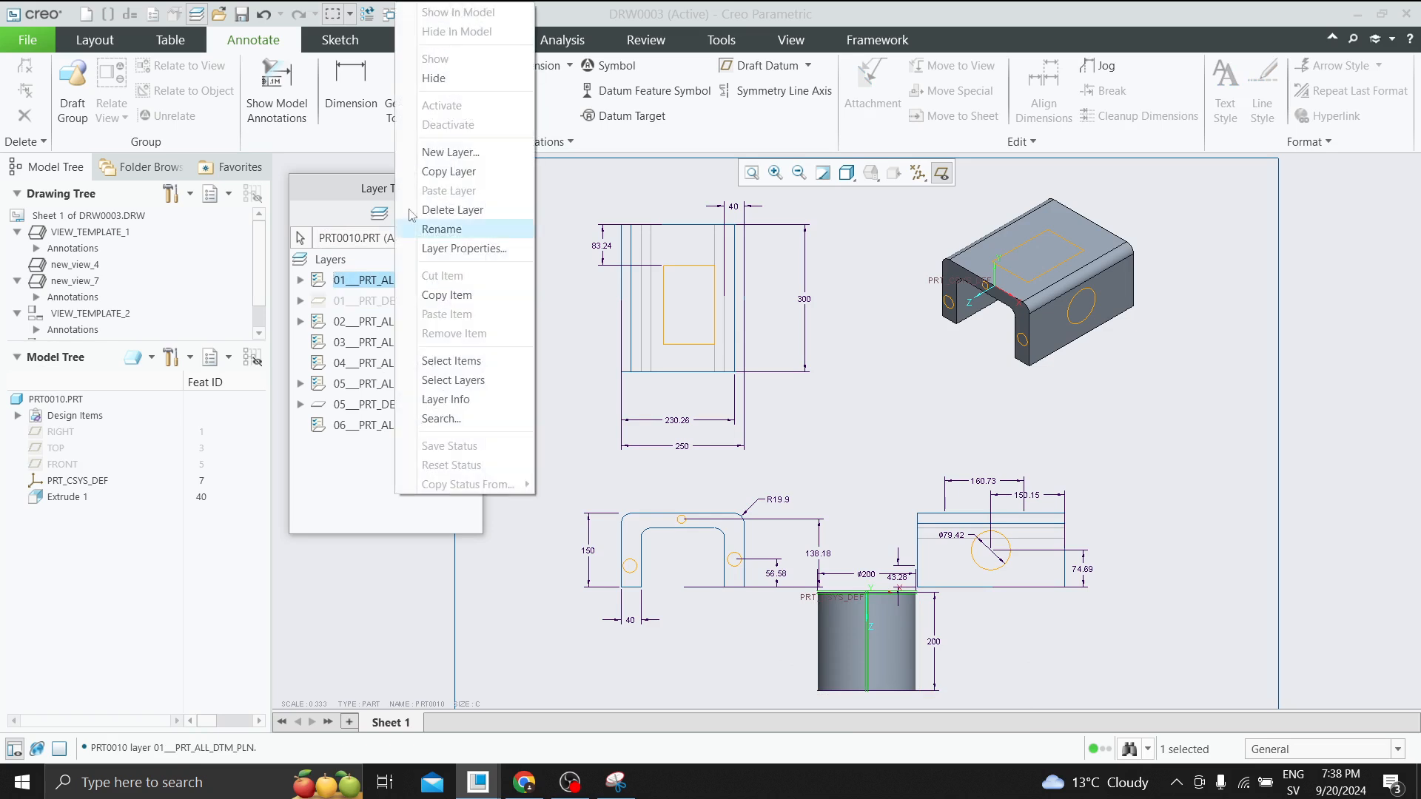
left_click(424, 79)
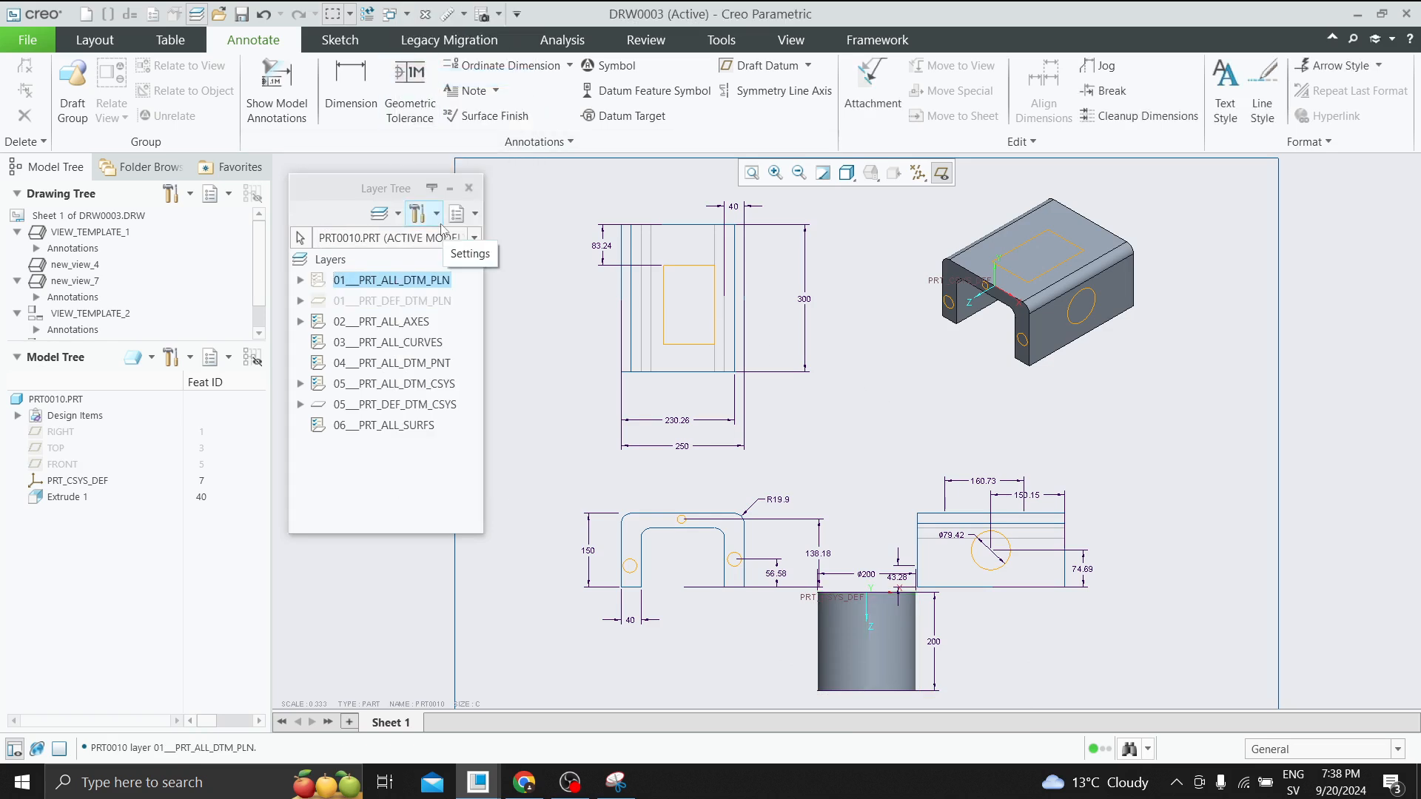
Return to the layers of DRW0003, hide the DIMENSIONS layer and show it again.
left_click(473, 237)
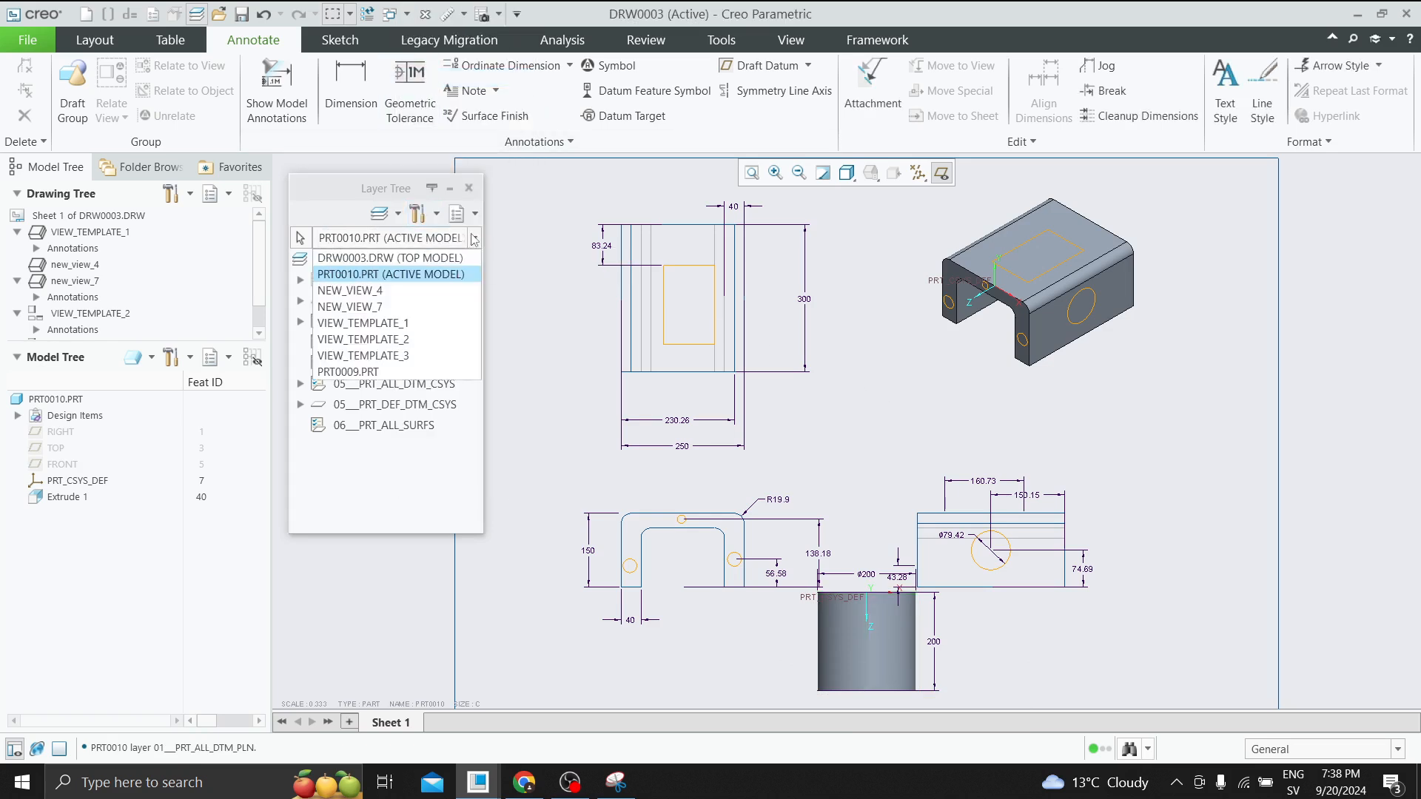
left_click(390, 257)
right_click(371, 491)
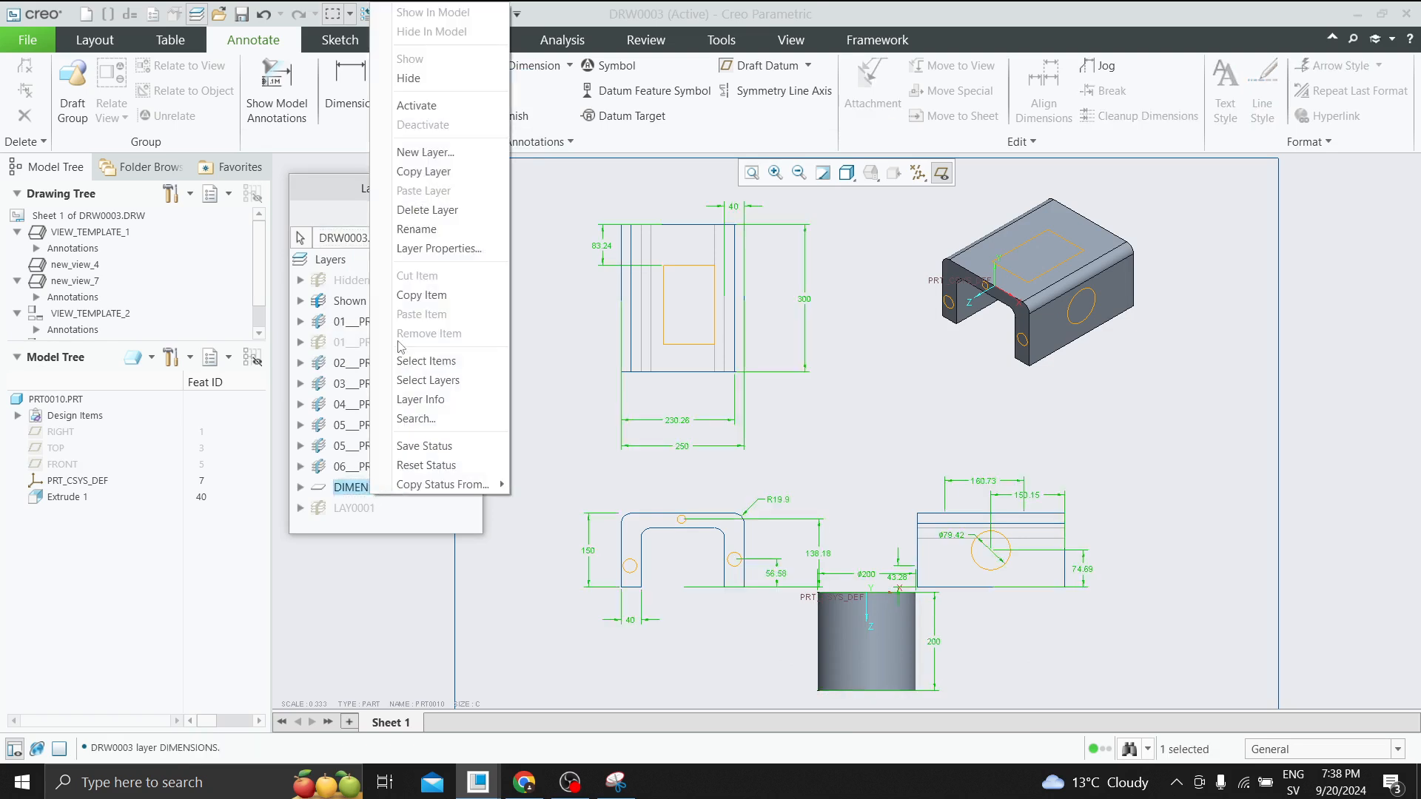
left_click(407, 78)
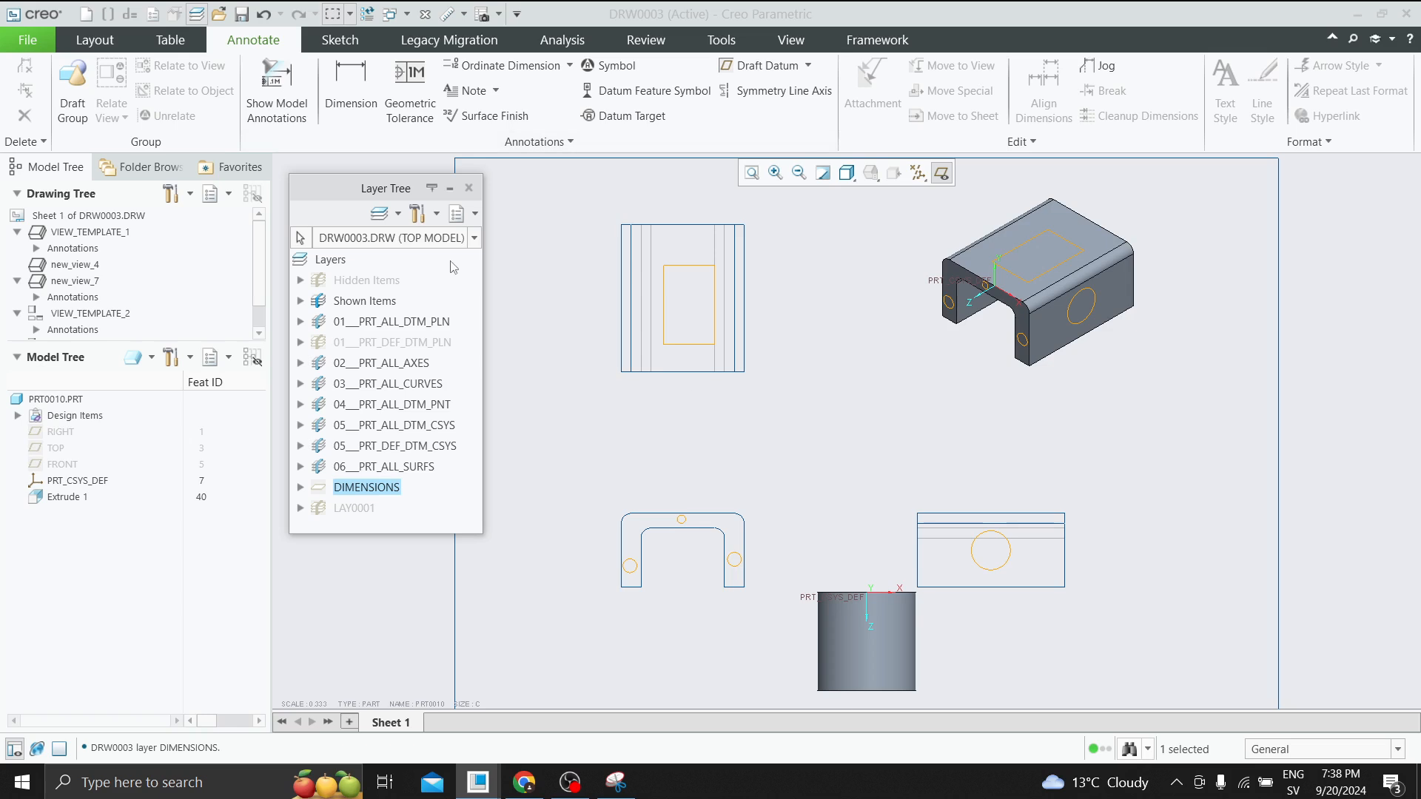
left_click(420, 239)
left_click(371, 264)
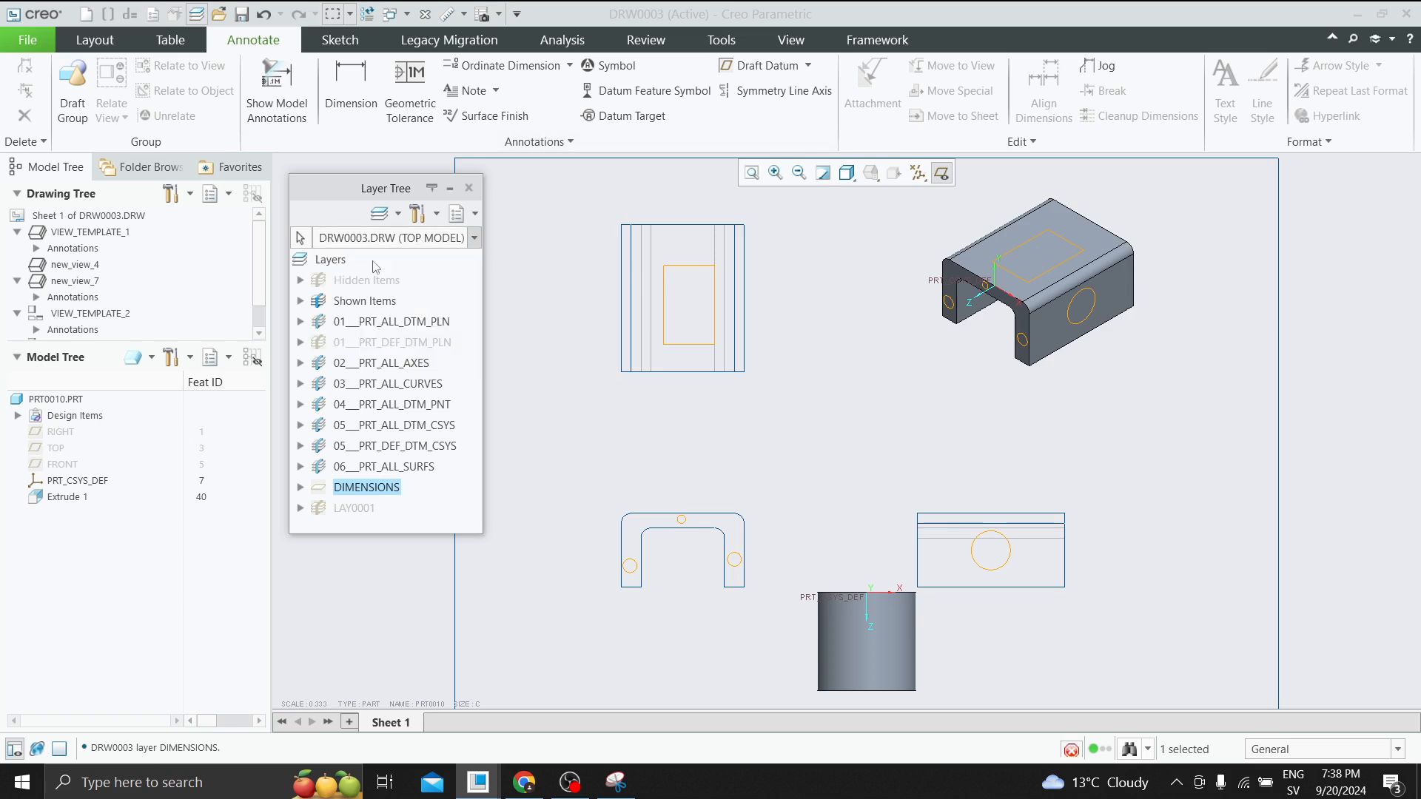
right_click(368, 490)
left_click(405, 59)
Compare the layer lists and their visibility status between PRT0010 and the top-level drawing DRW0003.
left_click(420, 238)
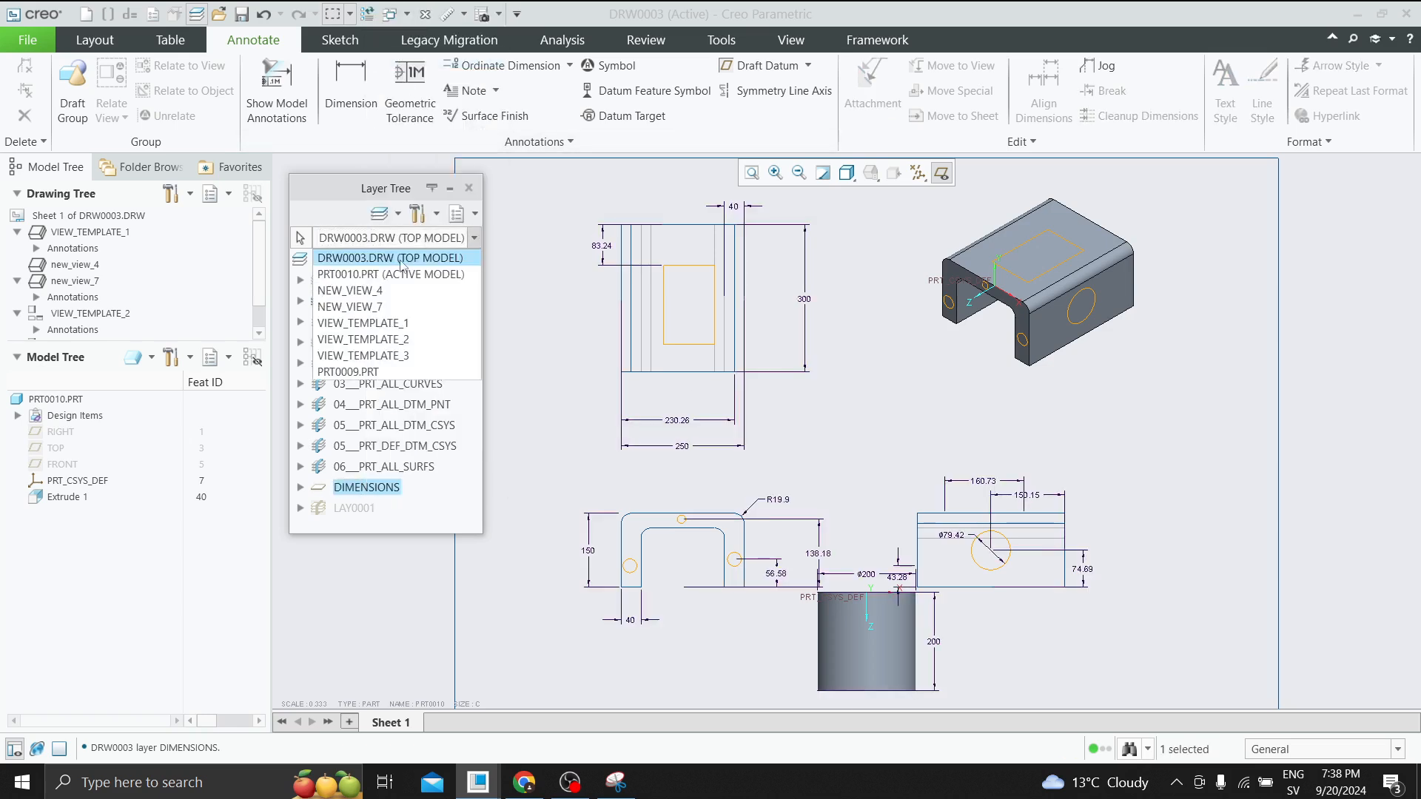
left_click(393, 278)
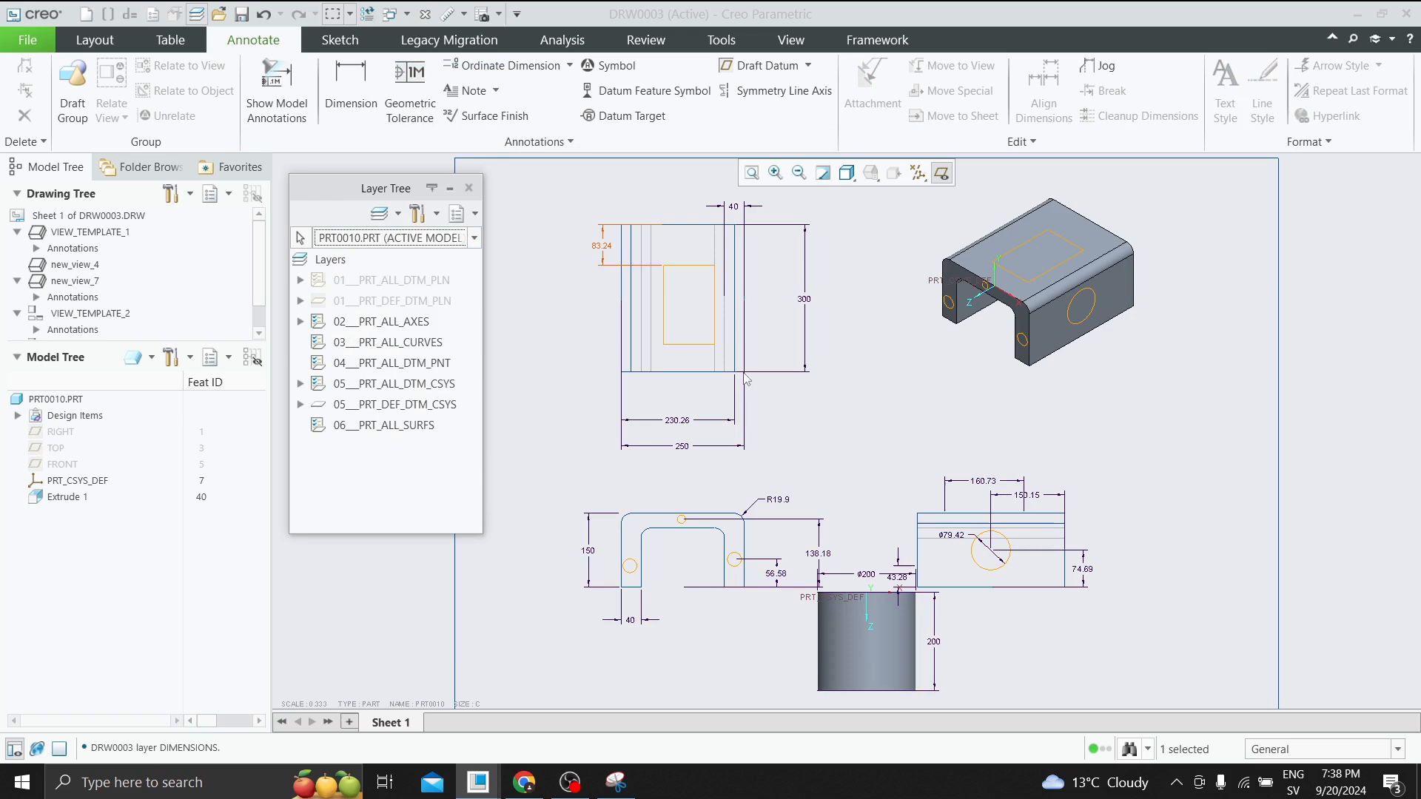
left_click(405, 233)
left_click(558, 330)
left_click(413, 242)
left_click(404, 259)
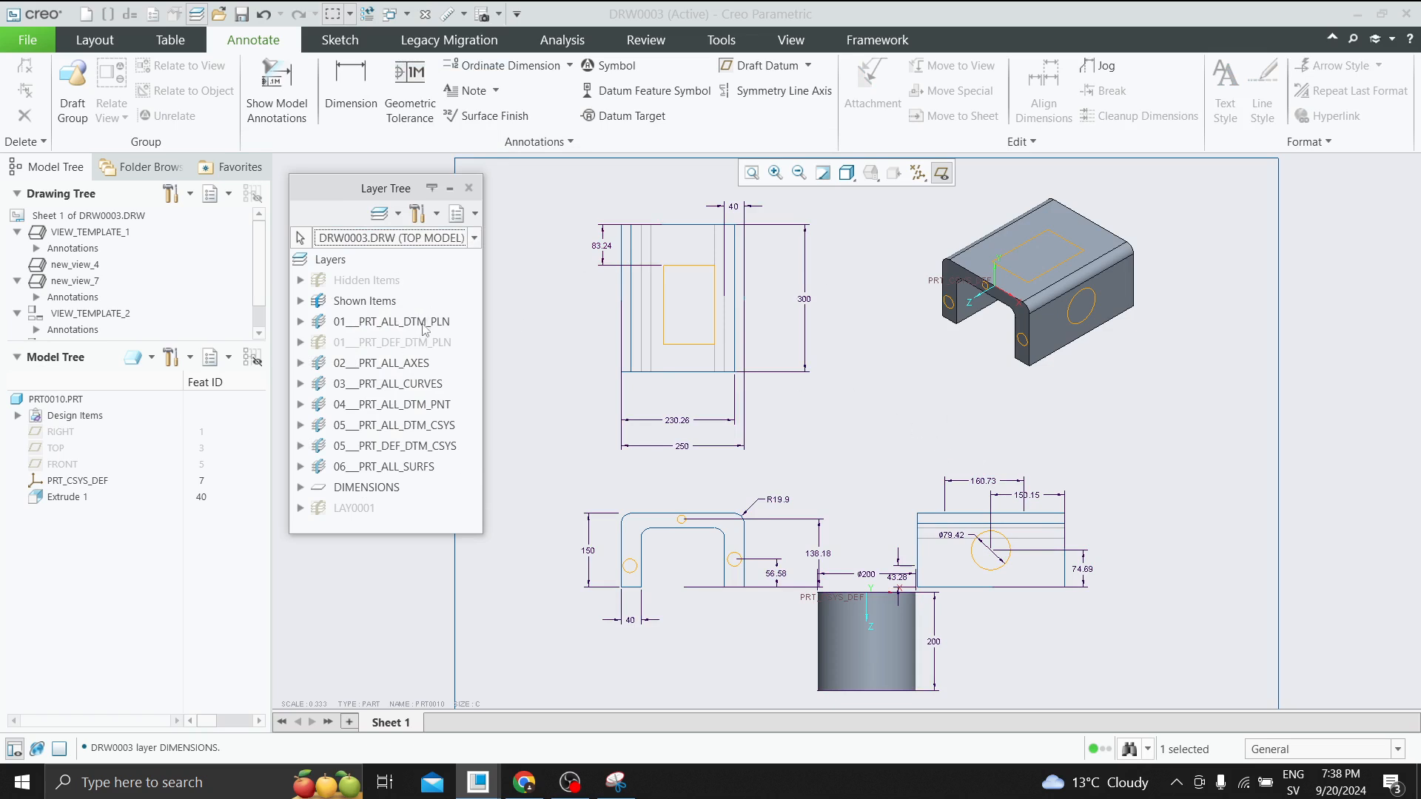
left_click(379, 238)
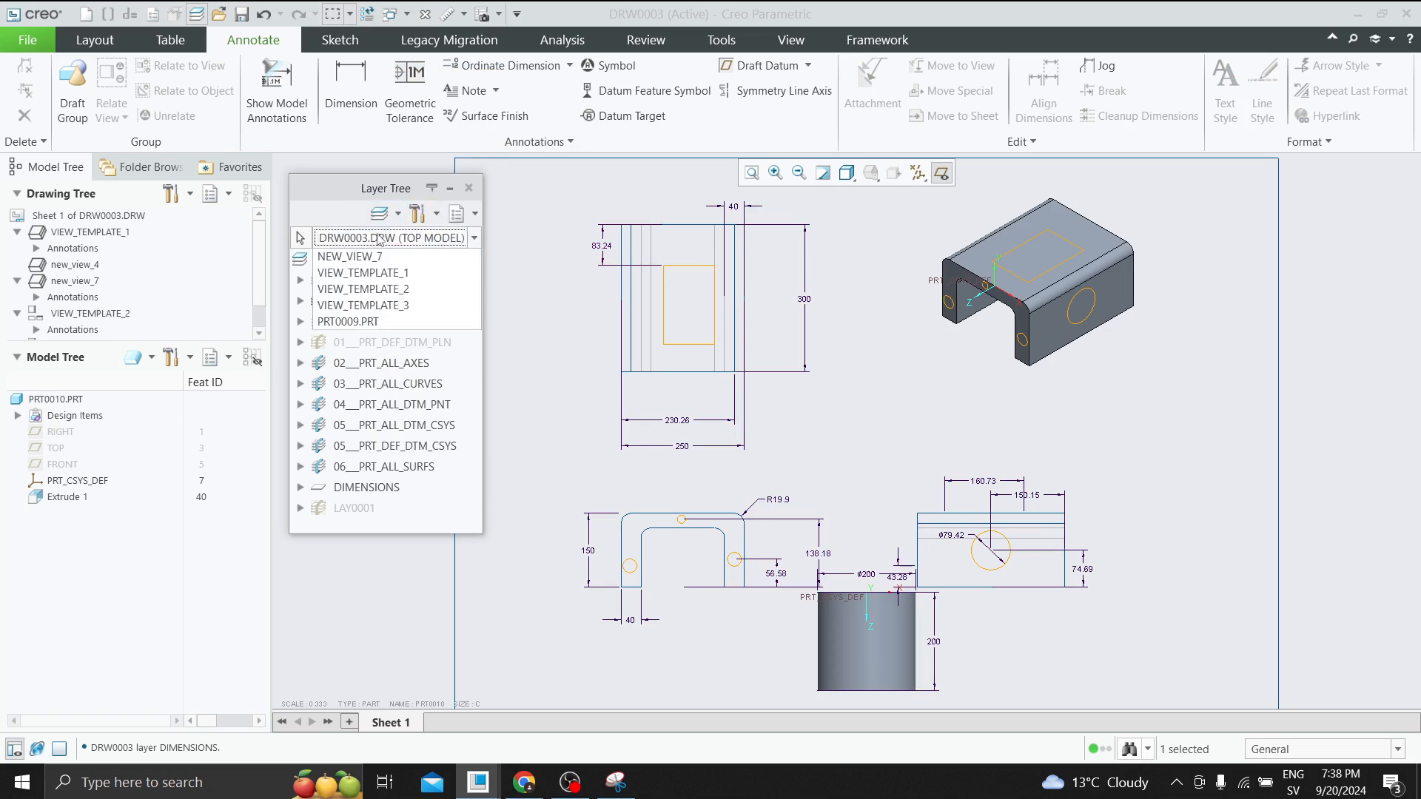
left_click(377, 264)
left_click(385, 237)
left_click(362, 271)
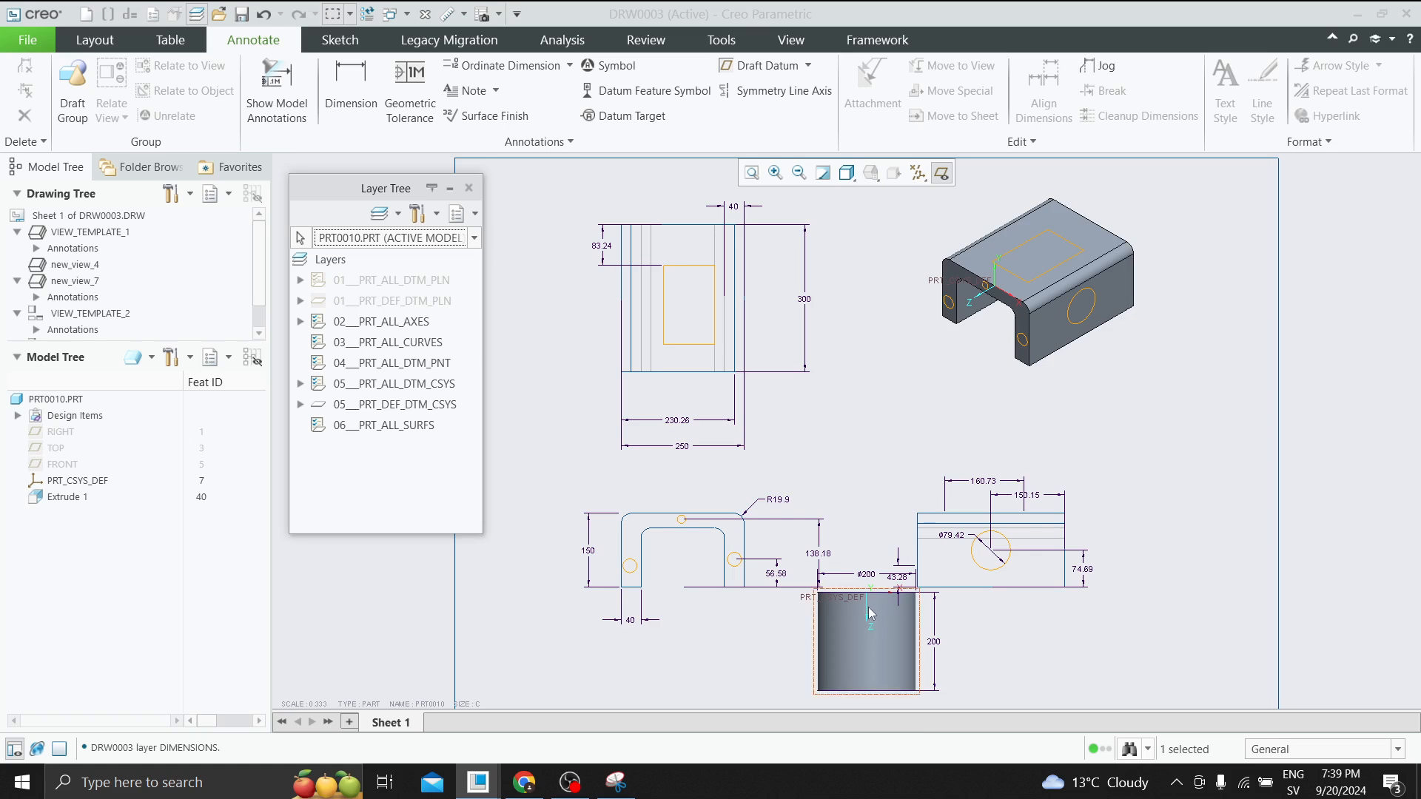
left_click(384, 237)
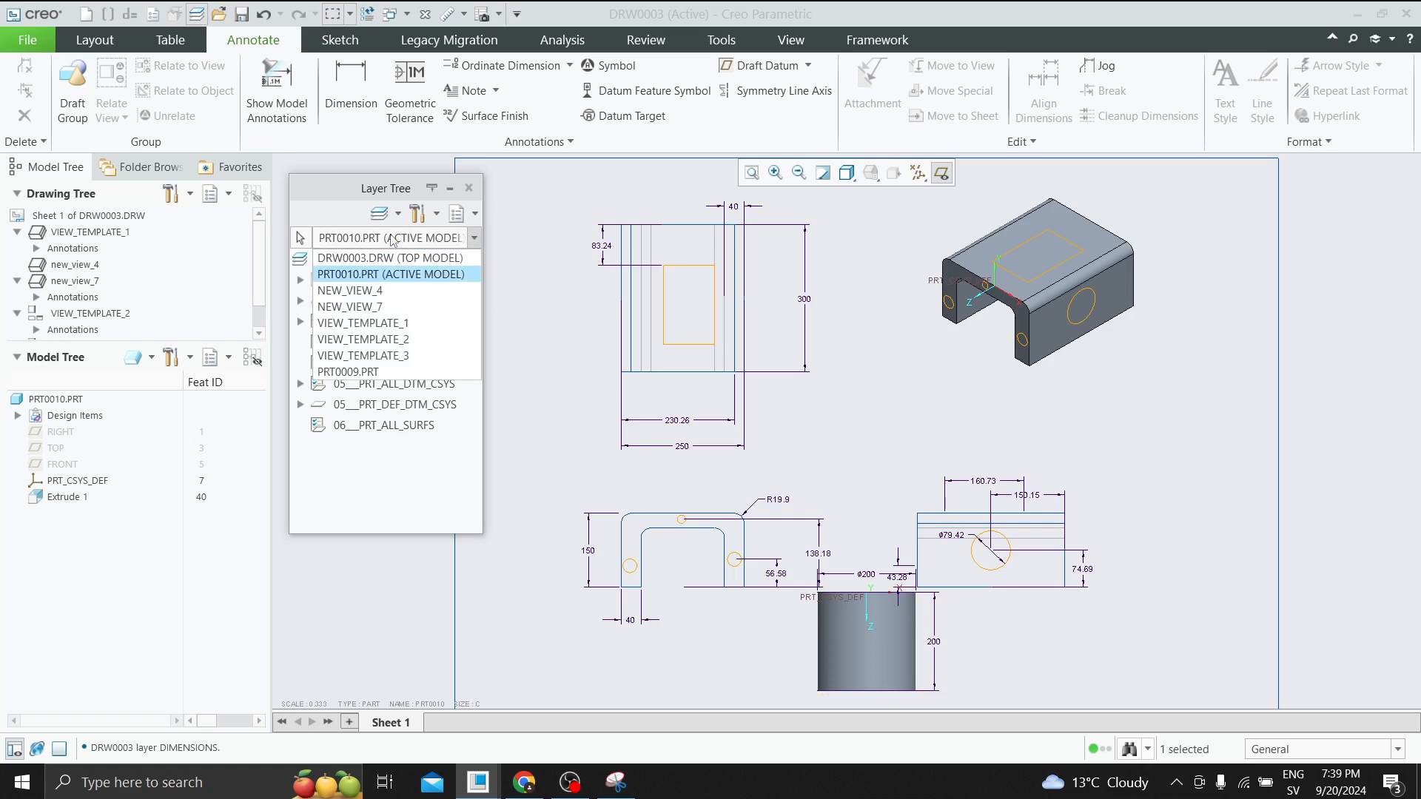
left_click(377, 254)
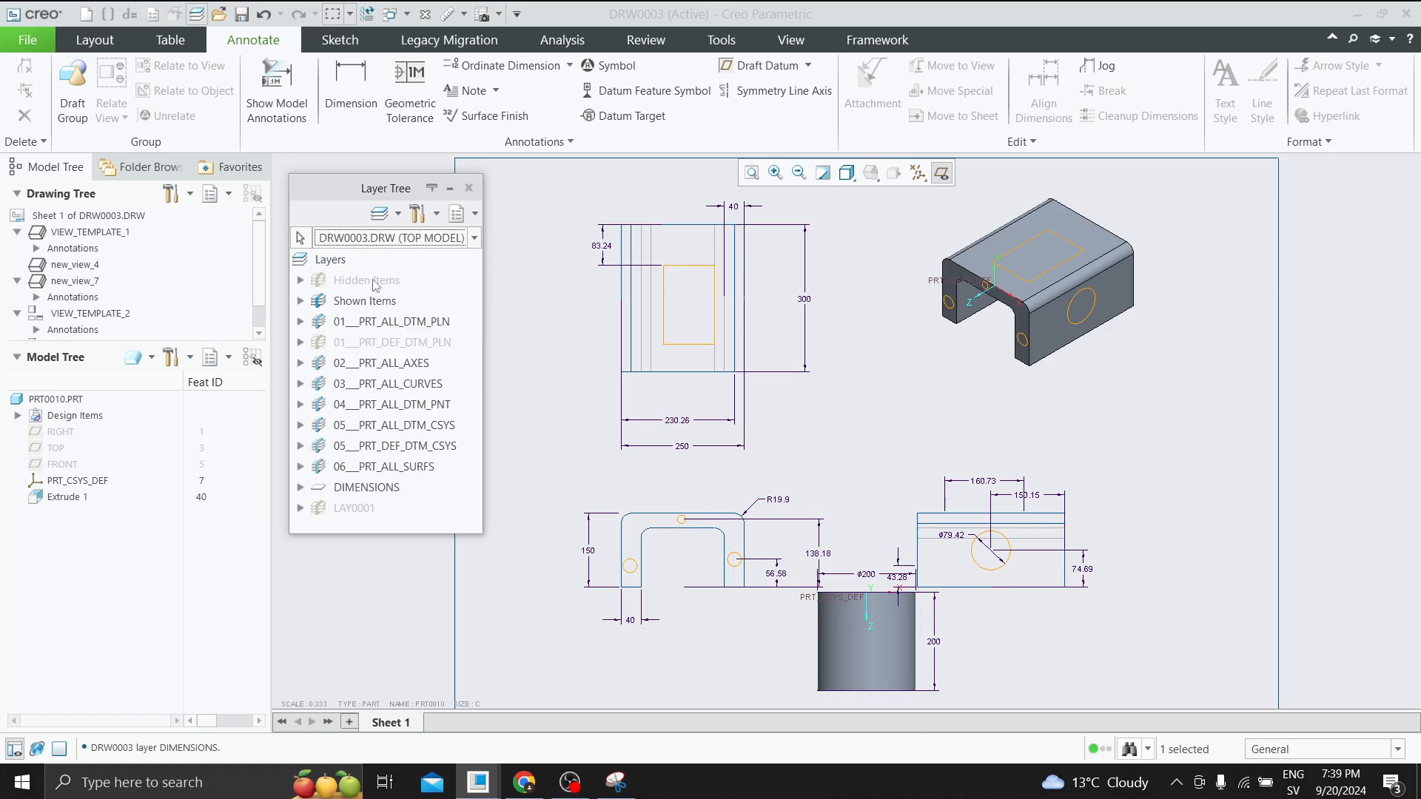
Show the 01___PRT_DEF_DTM_PLN layer at the level of drawing DRW0003.
left_click(392, 342)
right_click(401, 344)
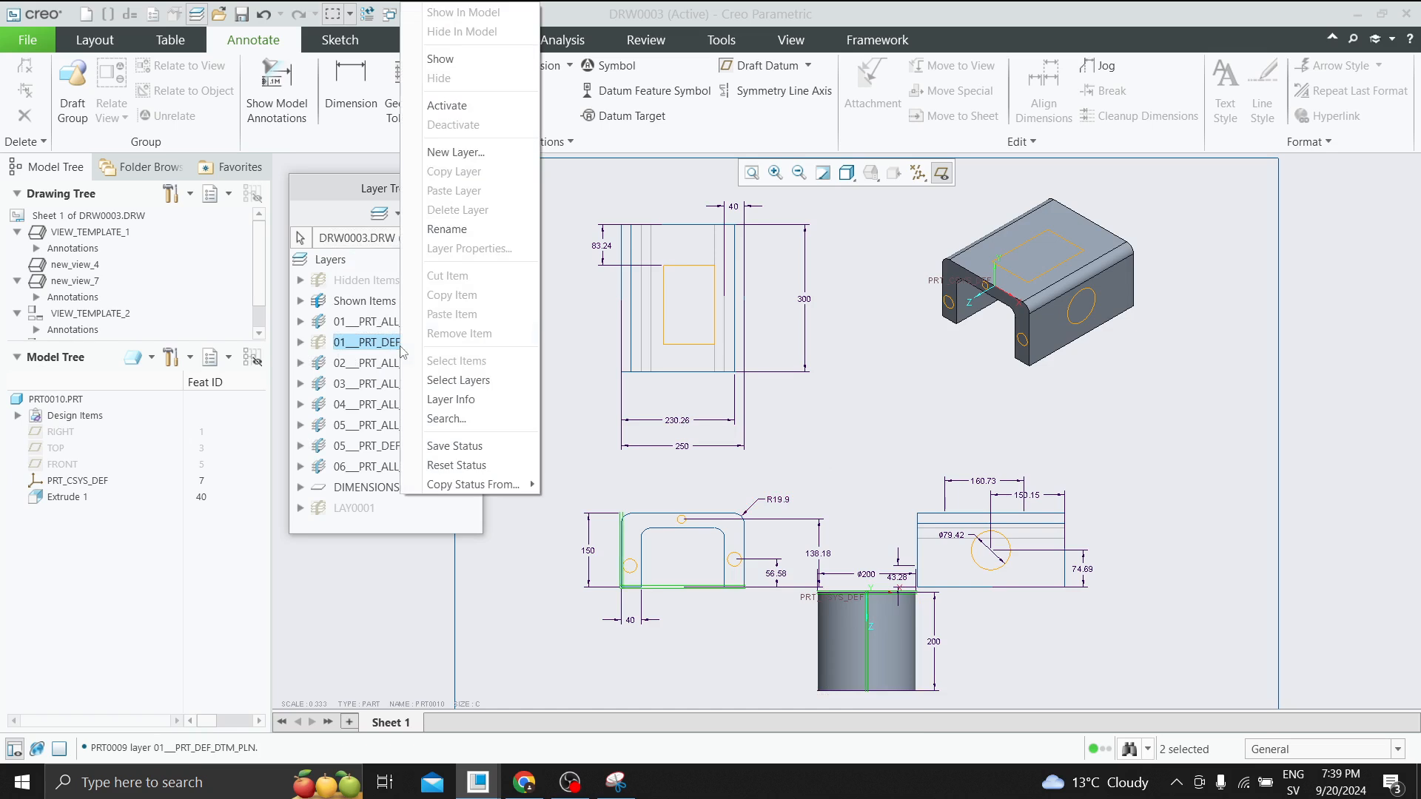
left_click(442, 71)
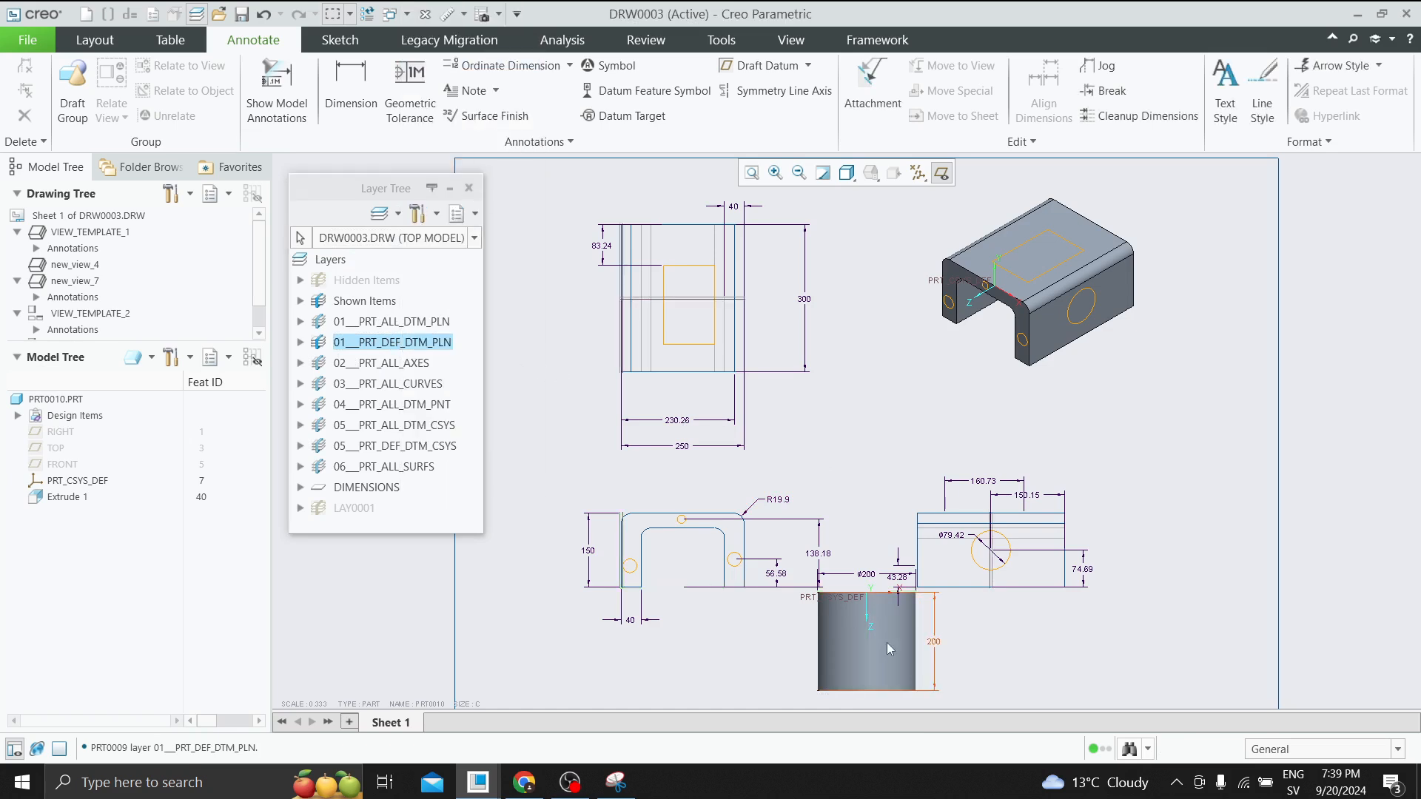
List the layers of PRT0010 and show its 01___PRT_ALL_DTM_PLN layer.
left_click(385, 237)
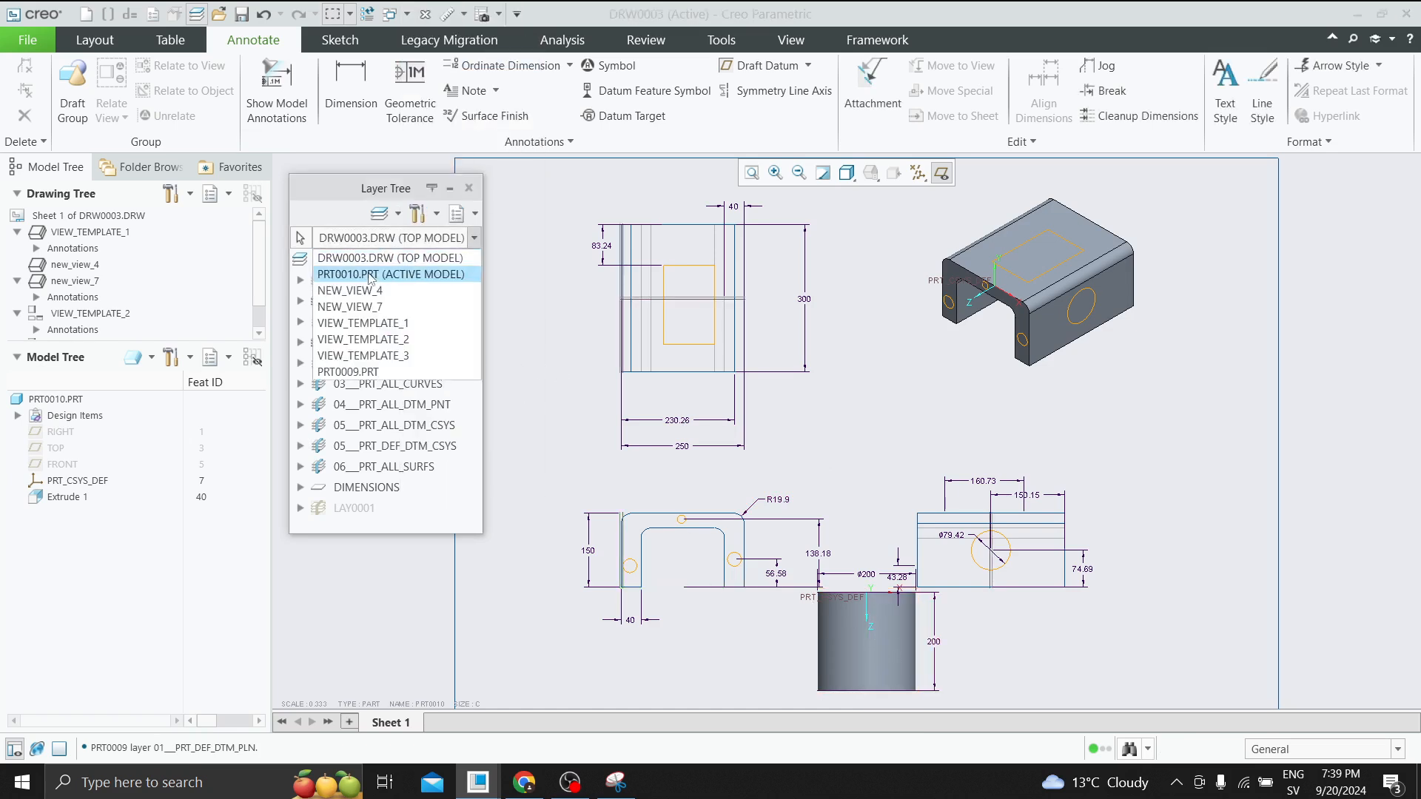
left_click(378, 274)
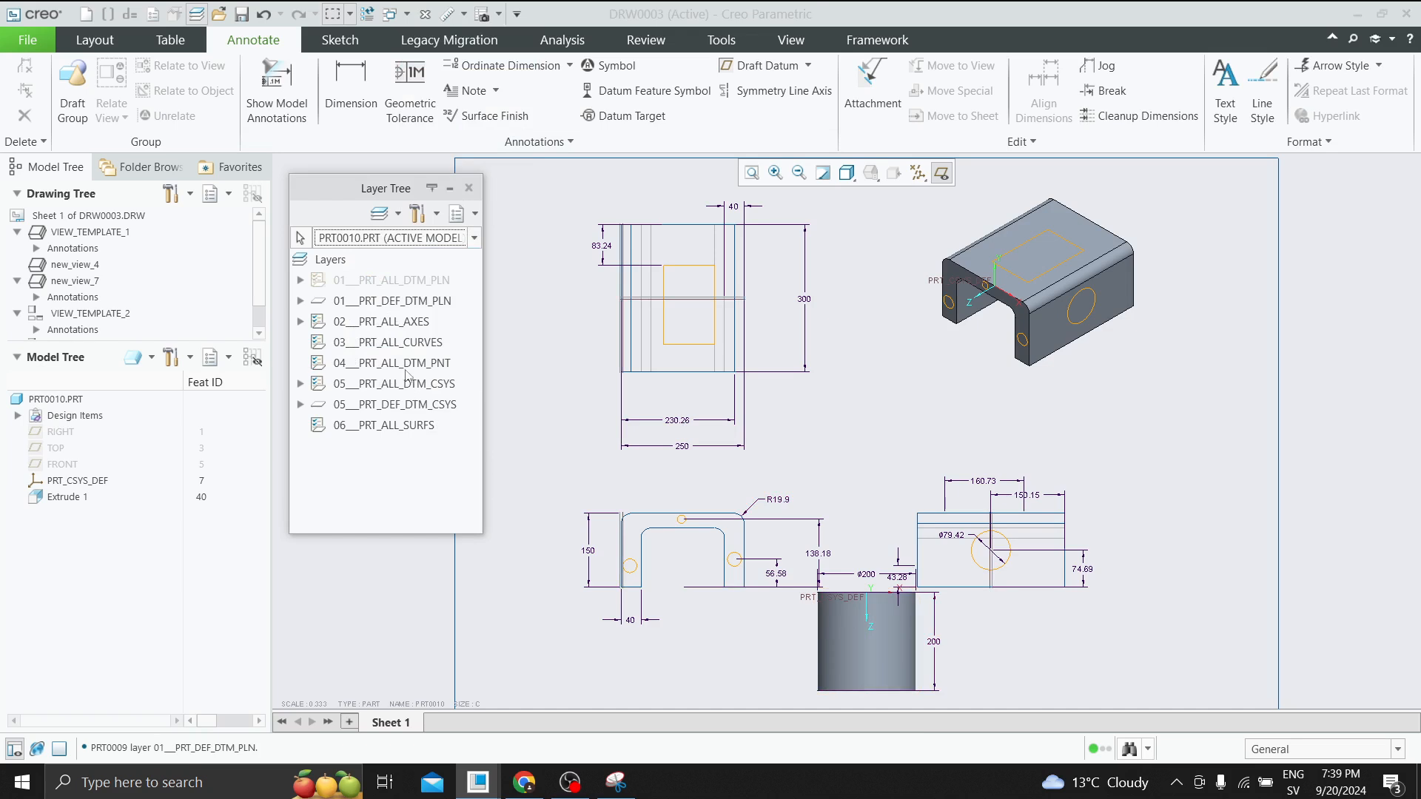
left_click(417, 285)
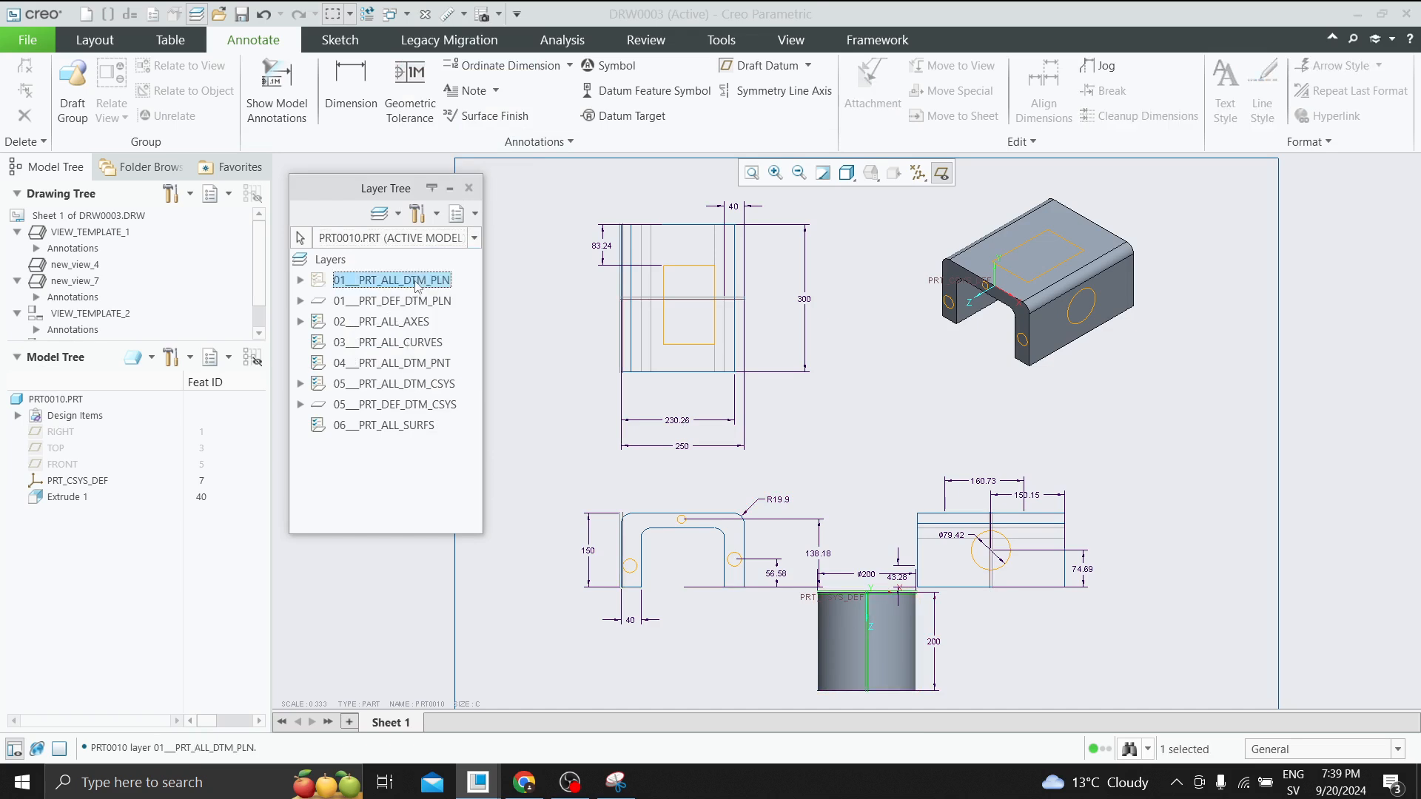
right_click(379, 282)
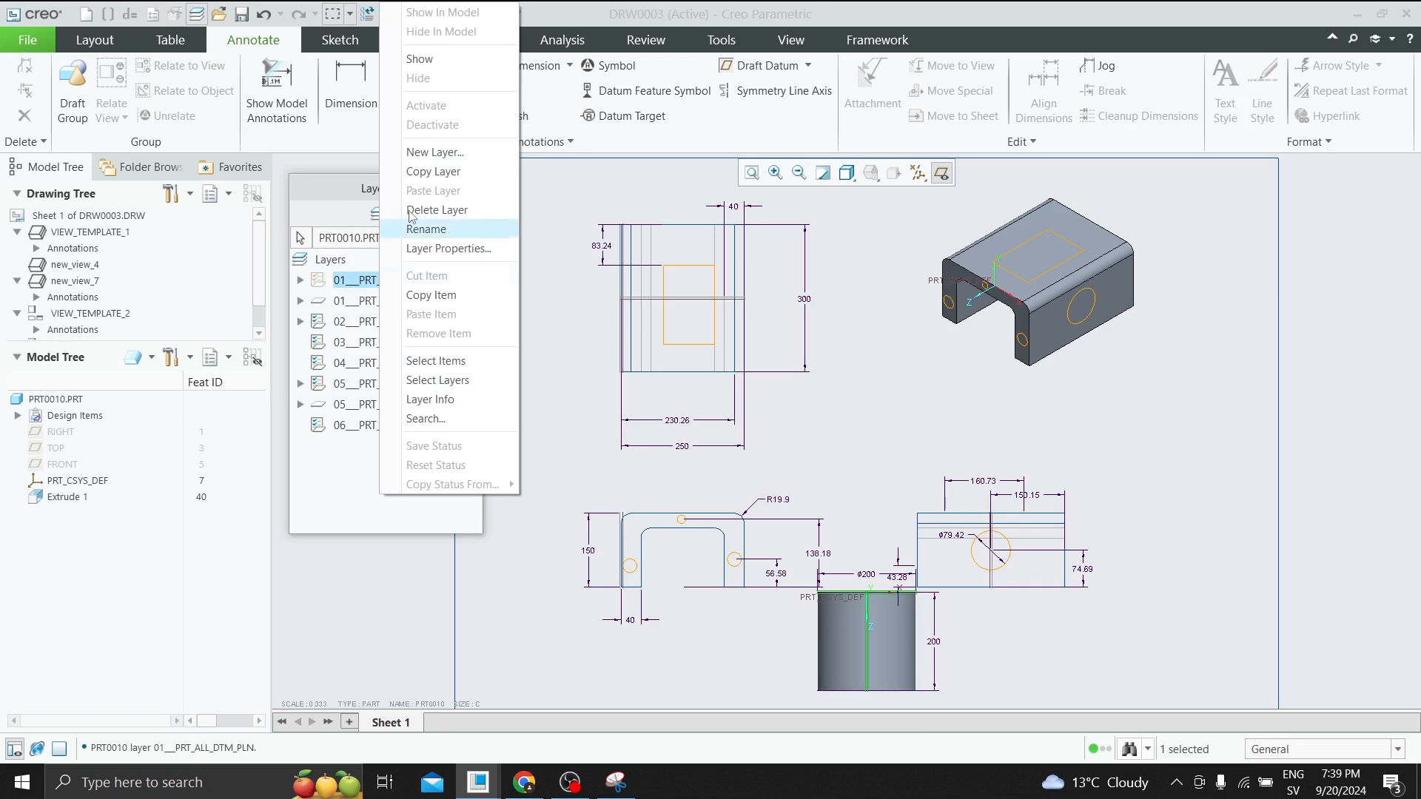
left_click(418, 77)
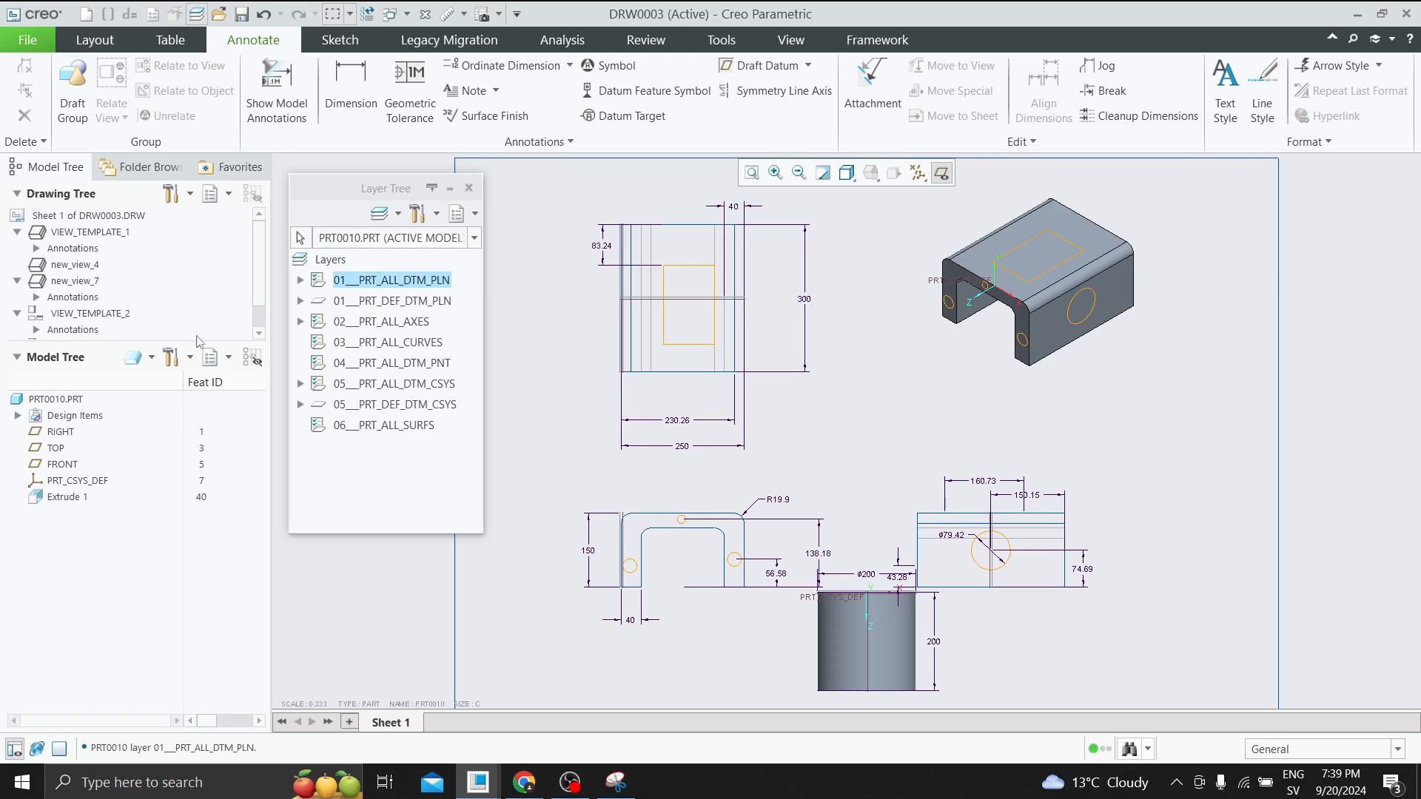
Make PRT0009 with its Master Rep the active drawing model and return to the layers of DRW0003.
left_click(82, 401)
right_click(46, 406)
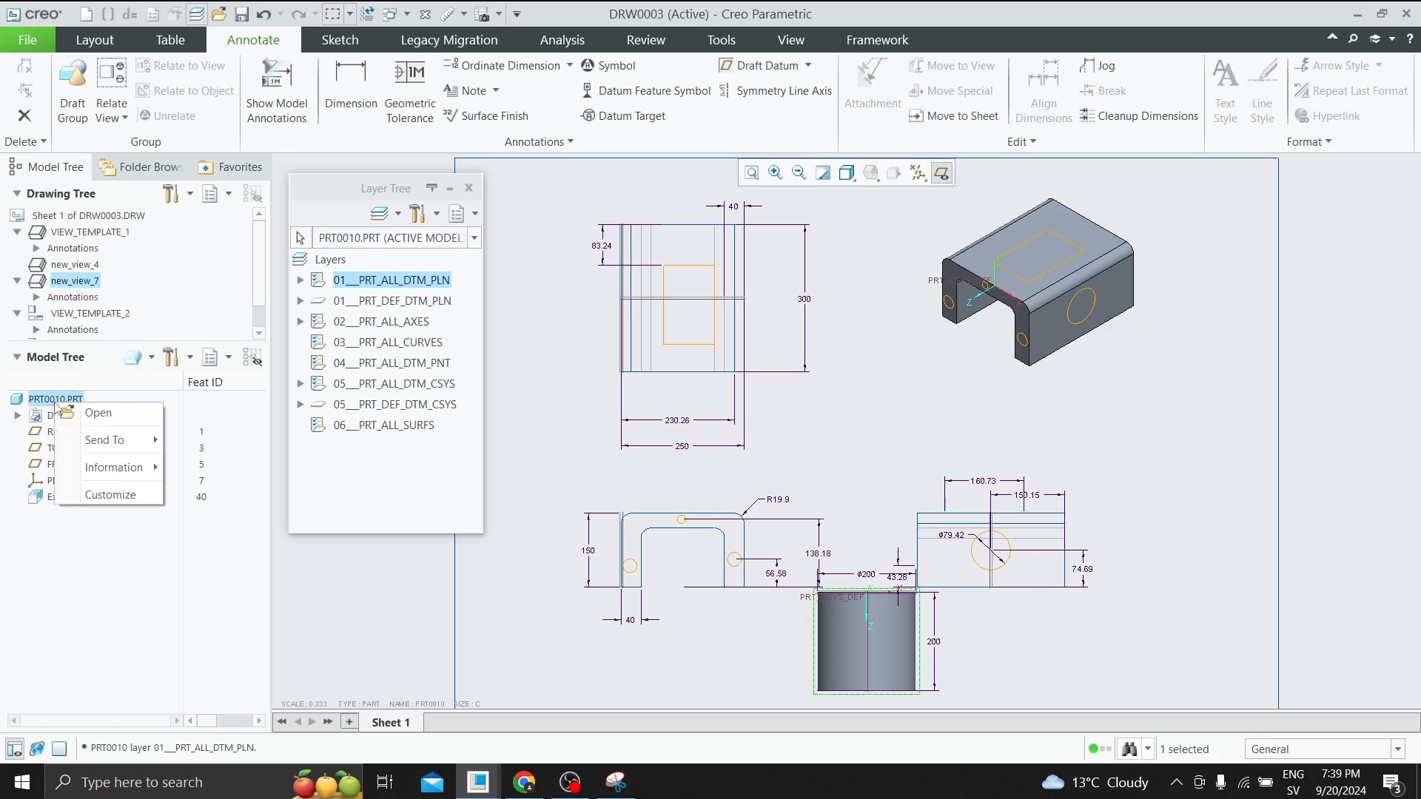
left_click(155, 360)
left_click(154, 359)
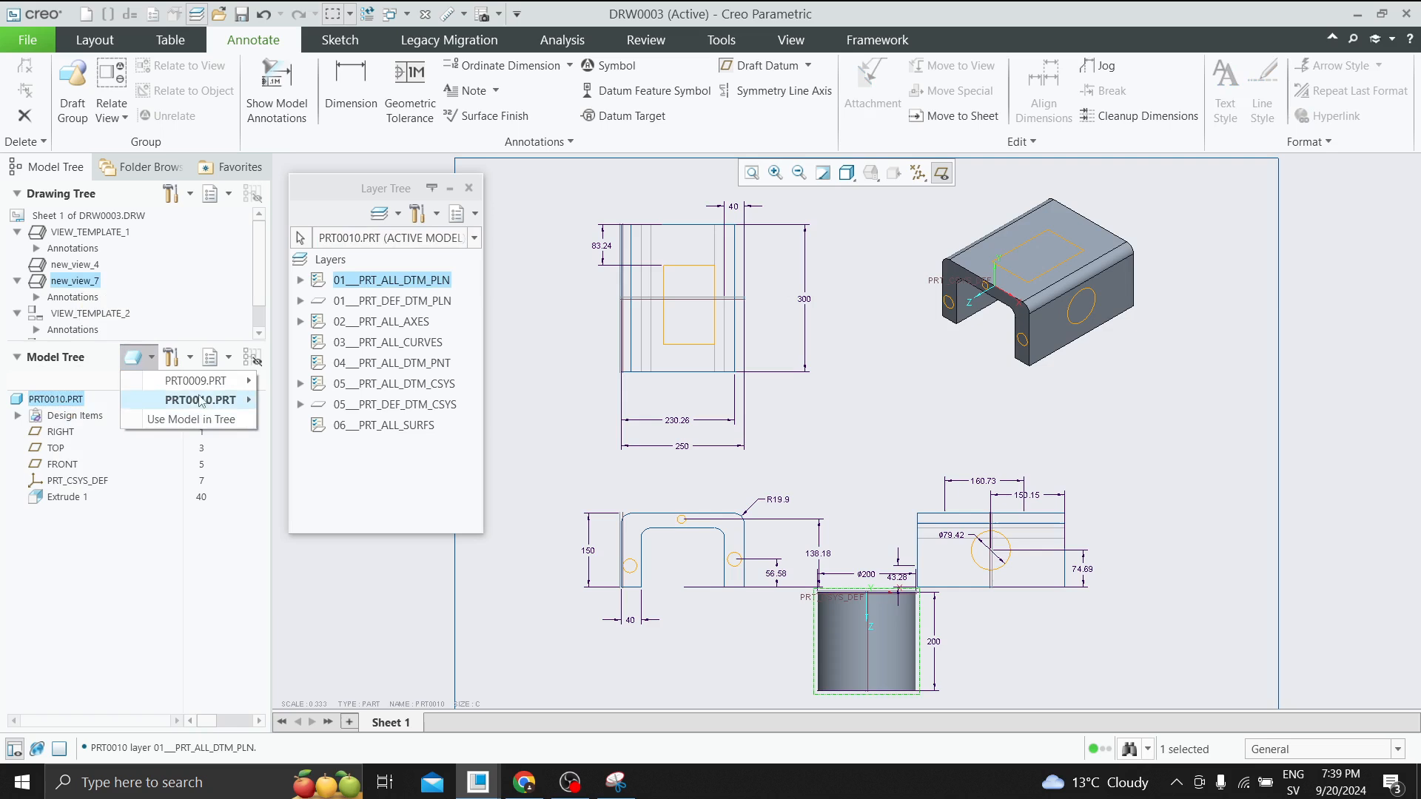
mouse_move(239, 382)
left_click(307, 382)
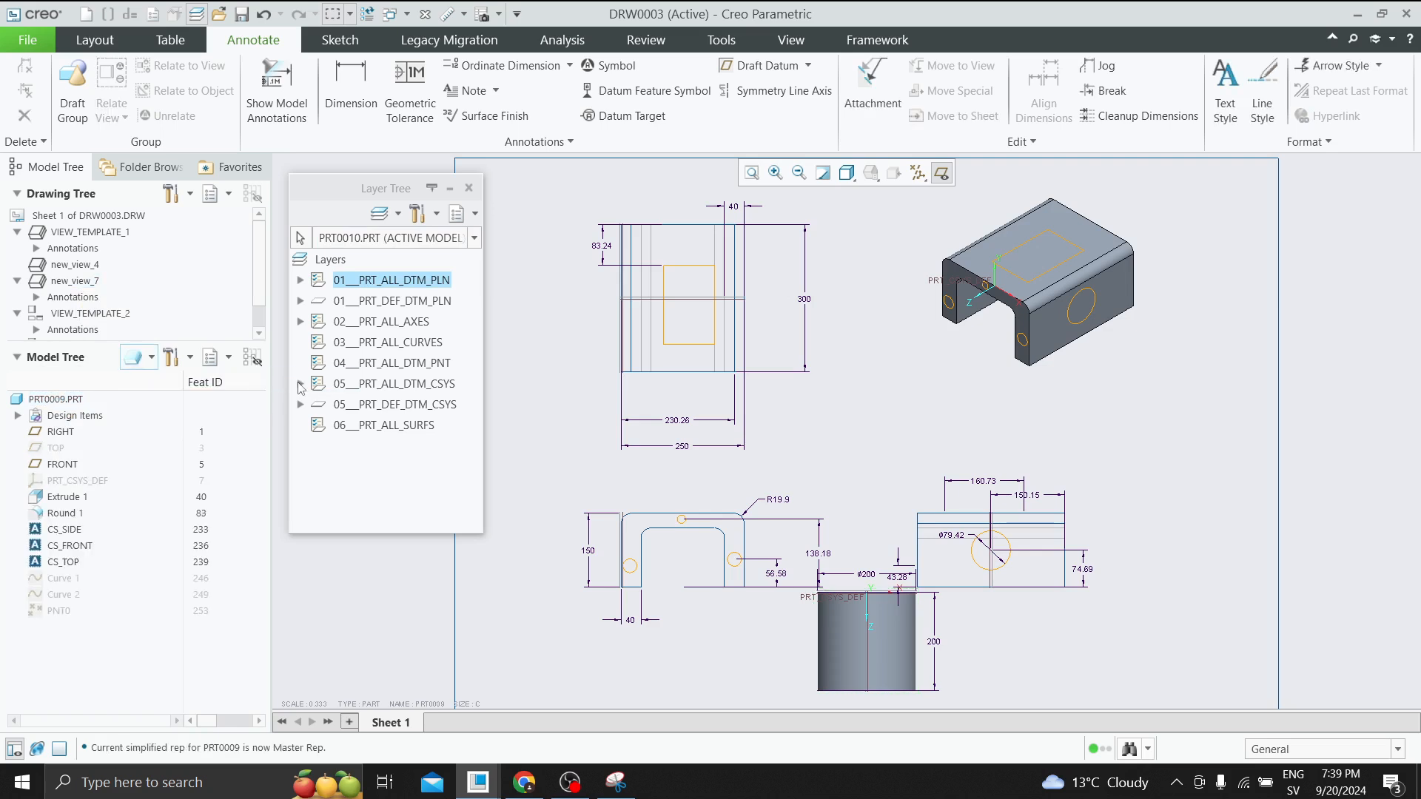
left_click(472, 238)
left_click(388, 255)
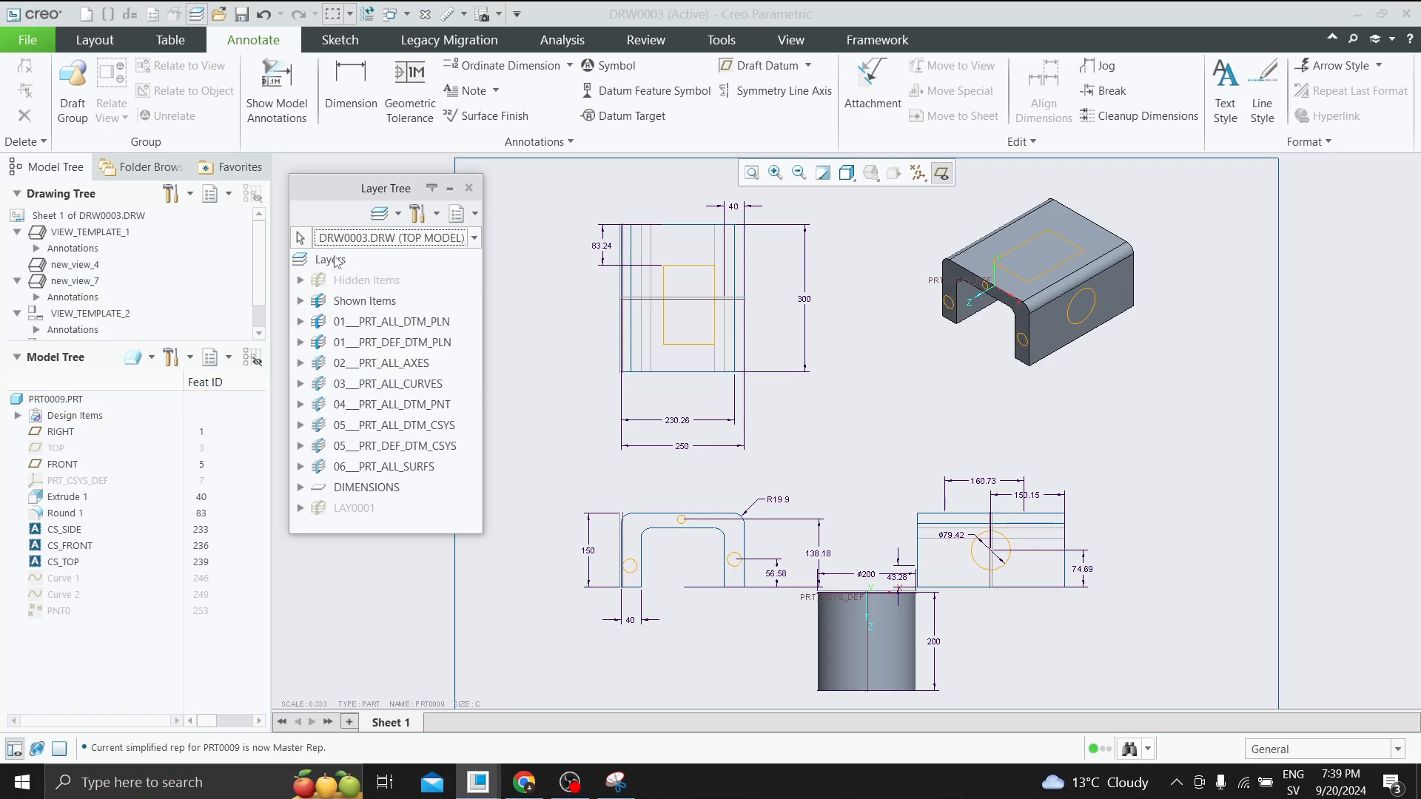
Try to delete model PRT0010 from the drawing and check the list of drawing models.
left_click(102, 41)
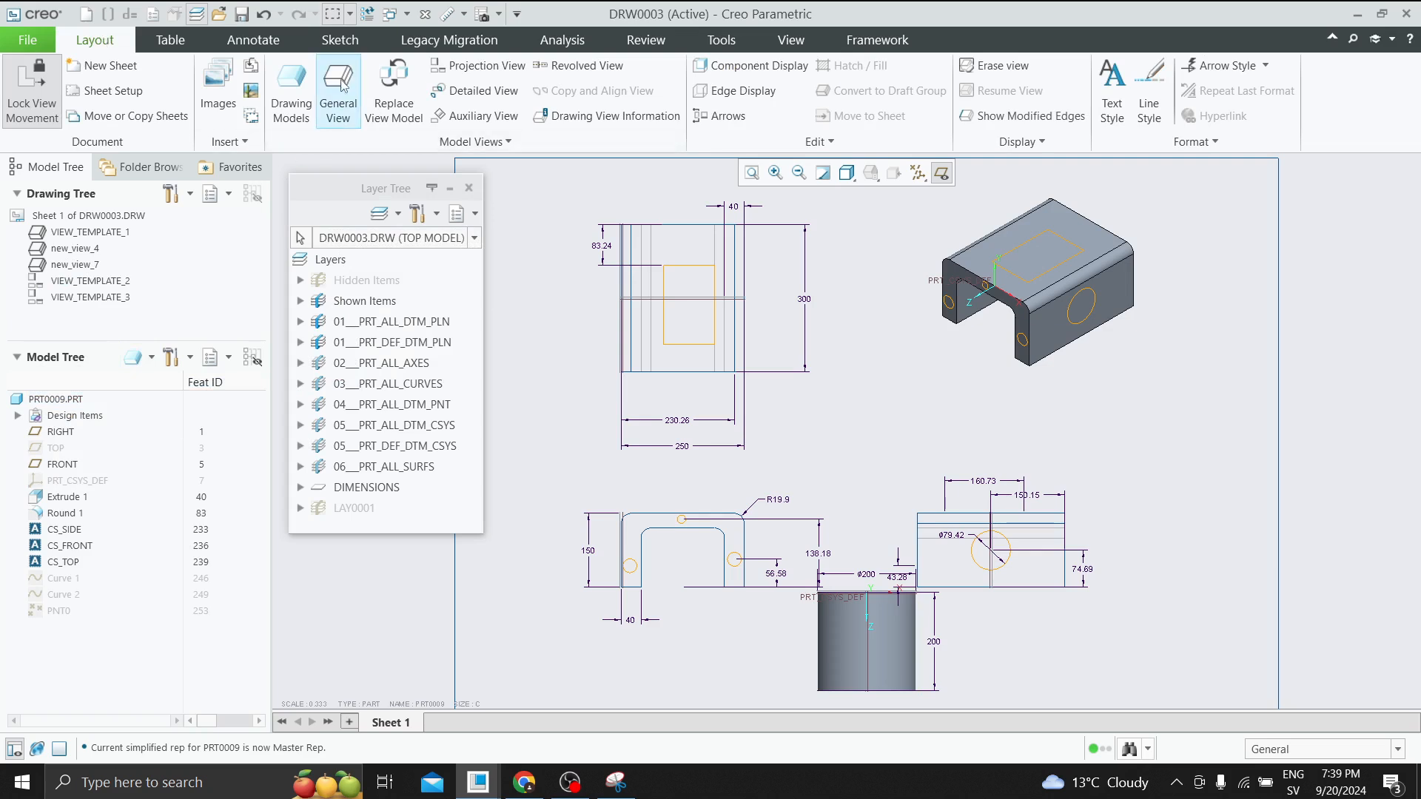
left_click(300, 80)
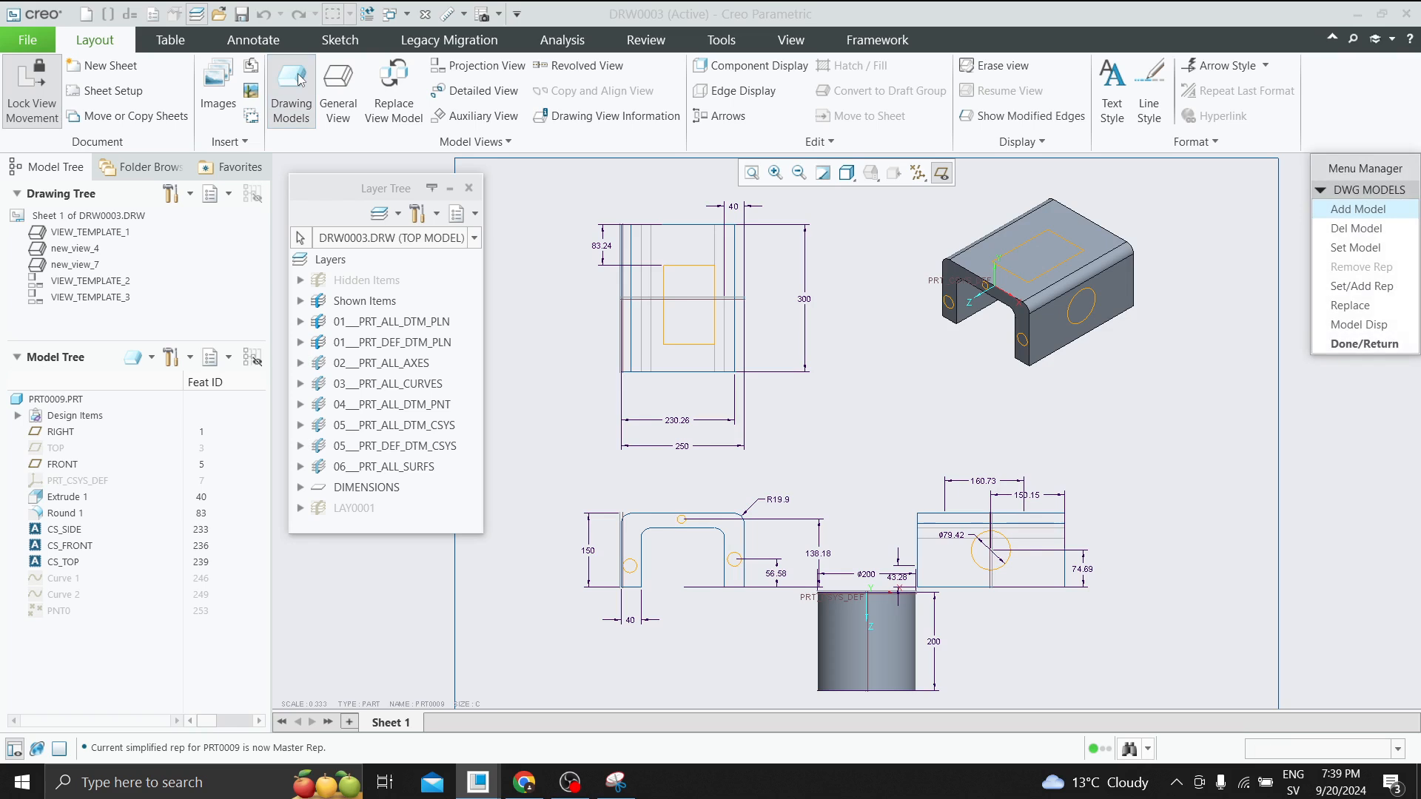
left_click(1341, 229)
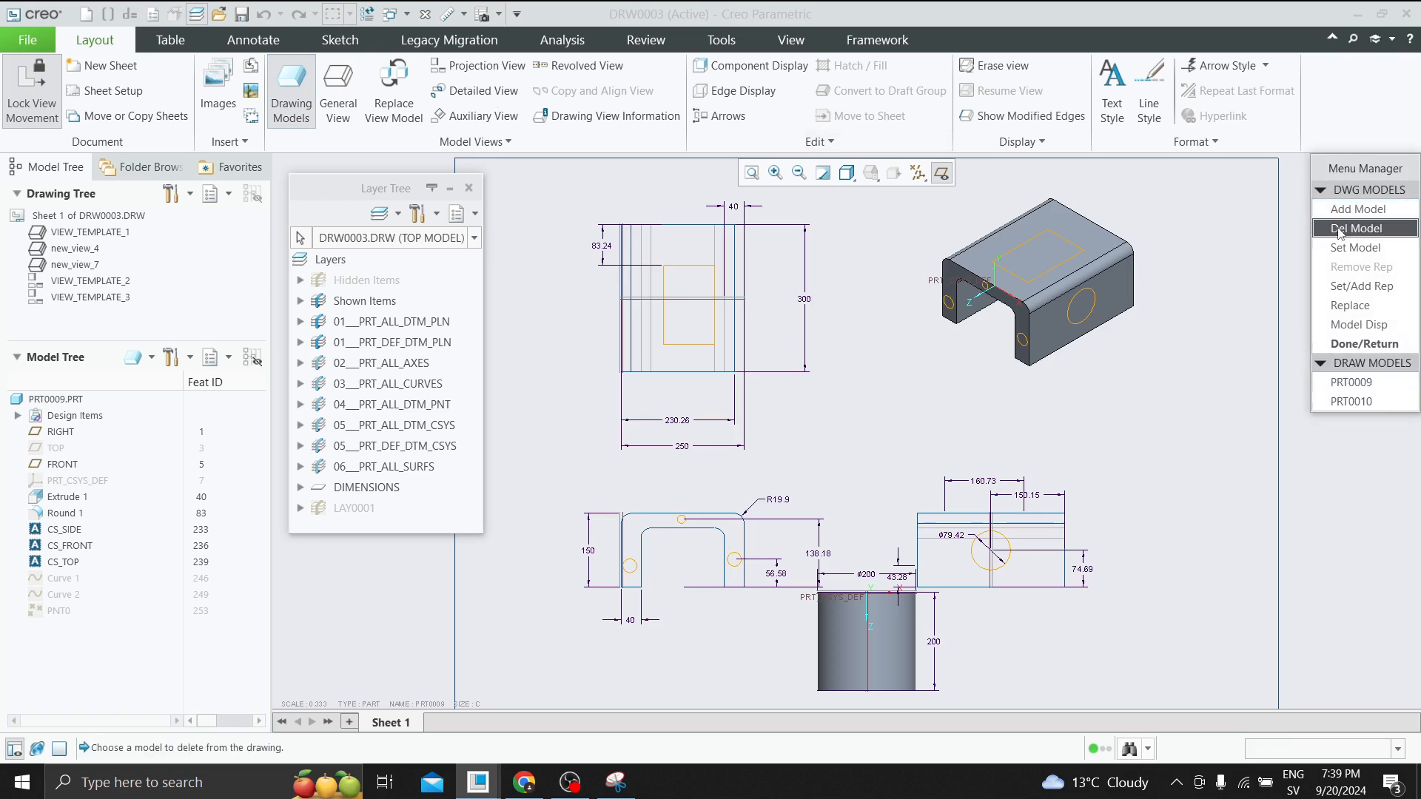
left_click(1351, 402)
left_click(1362, 344)
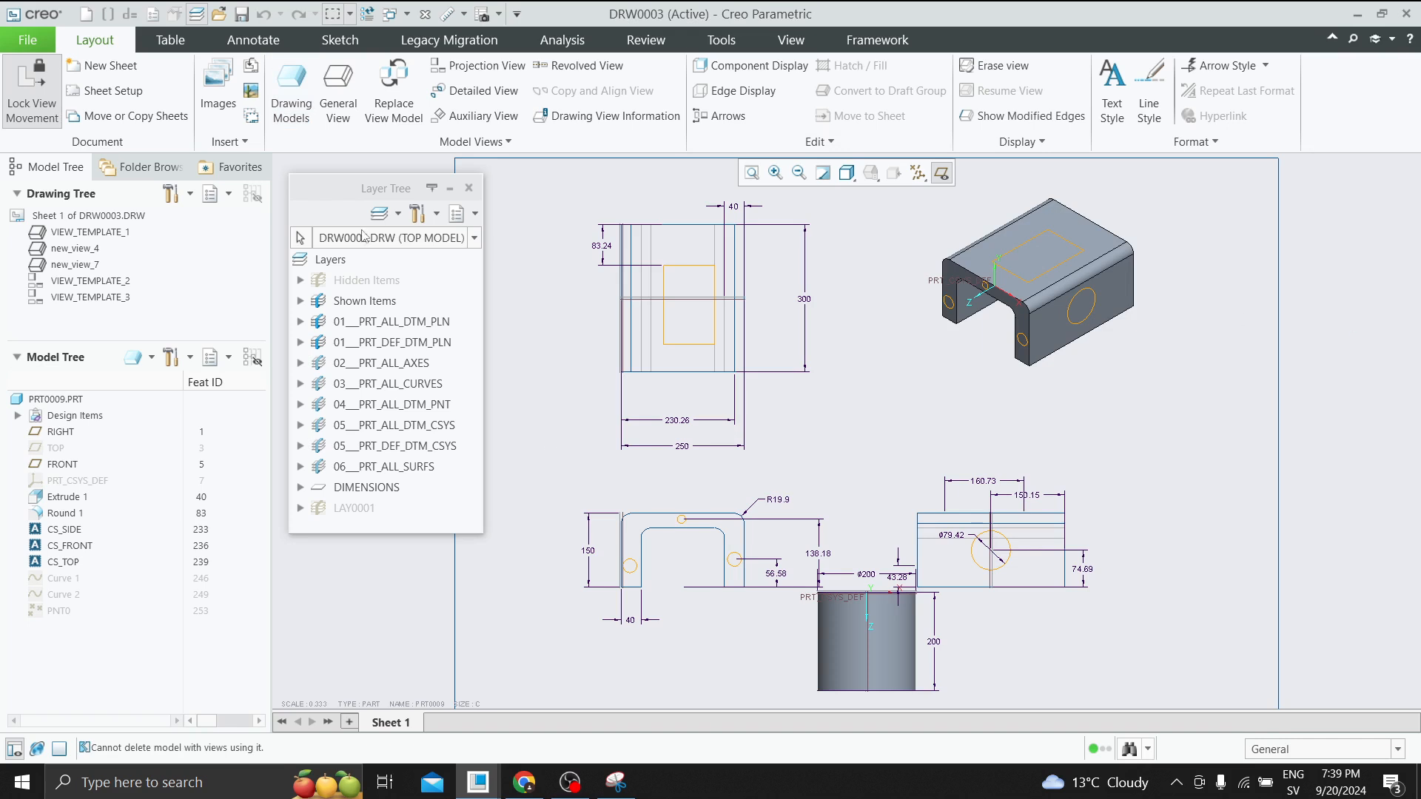
left_click(152, 358)
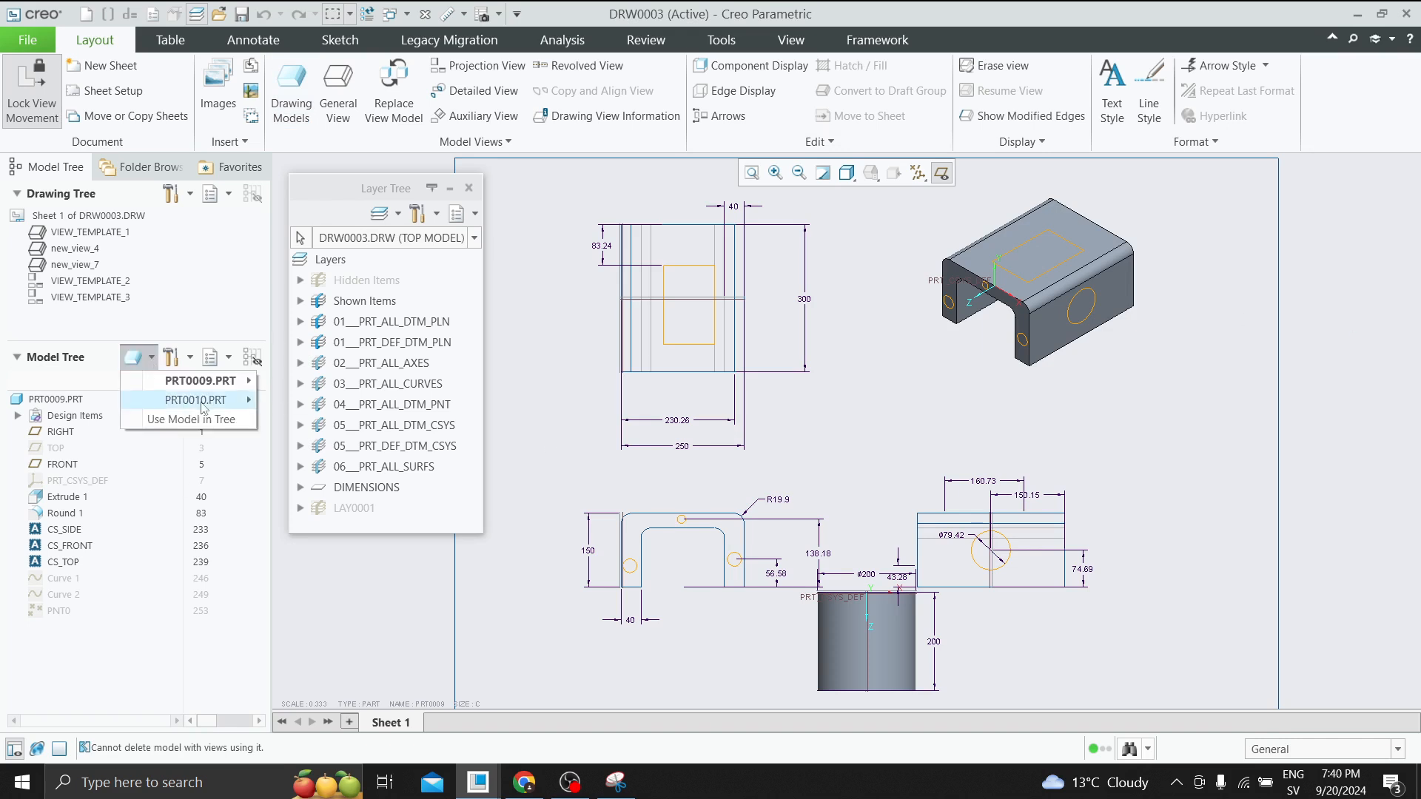
left_click(1025, 411)
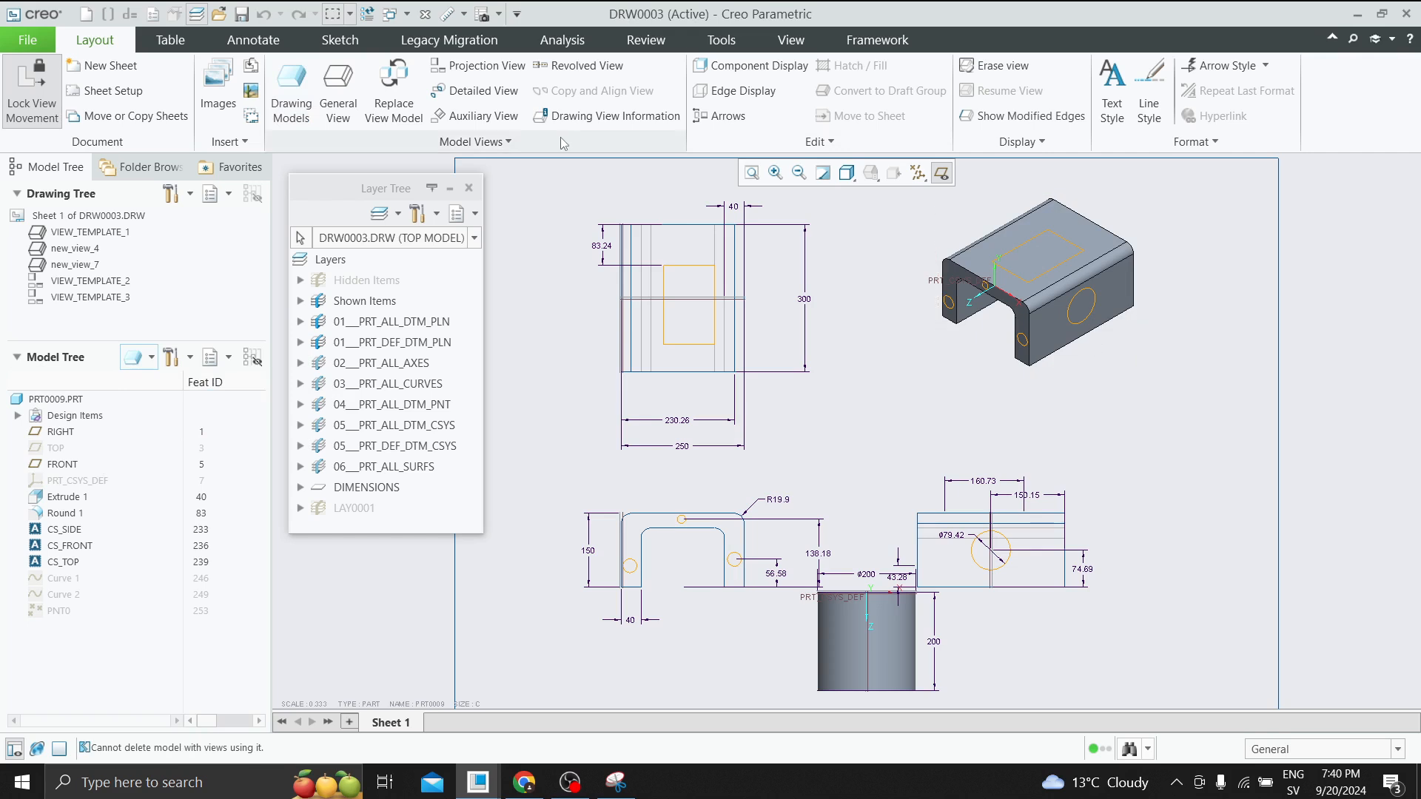
Retry deleting PRT0010 from the drawing models while its cylinder view is still on the sheet.
left_click(295, 87)
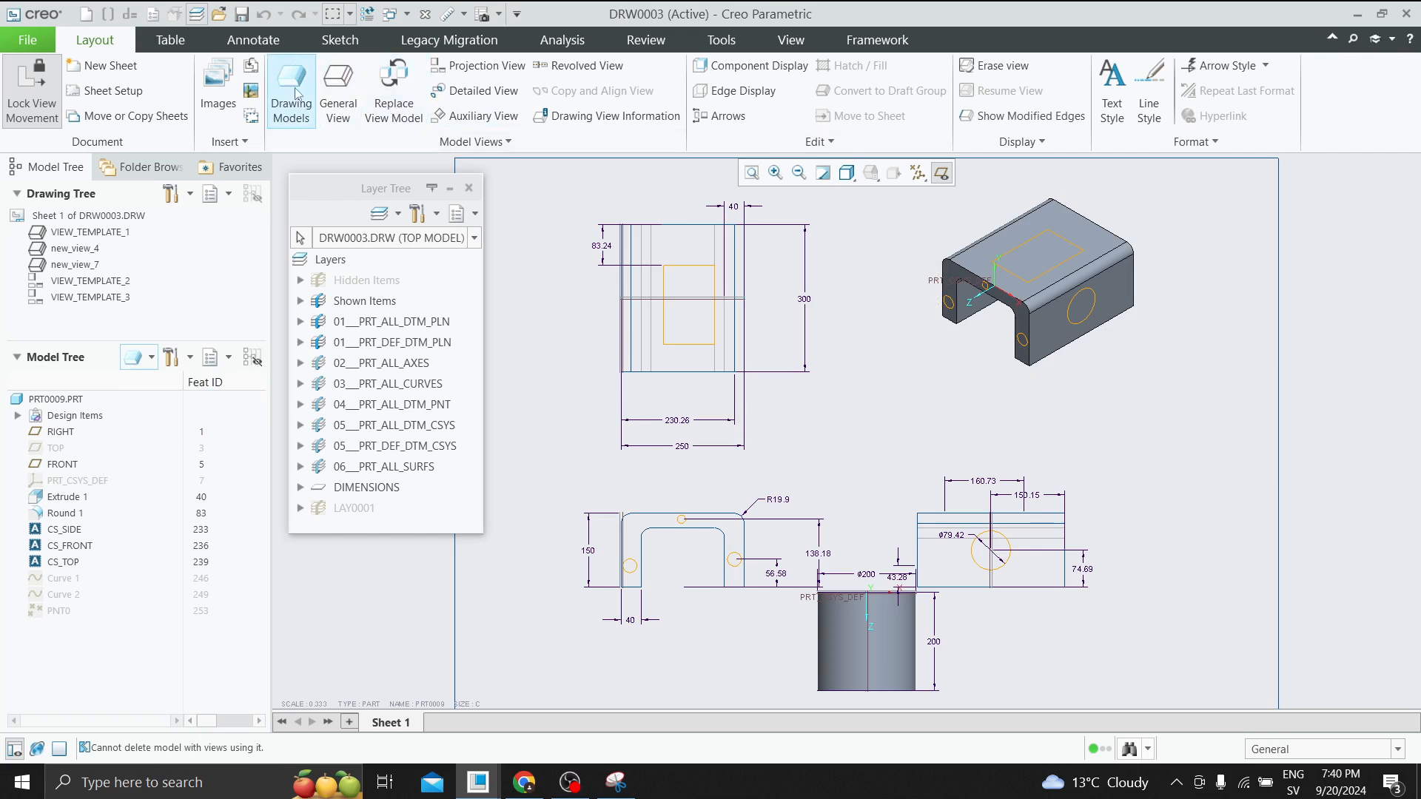
left_click(1348, 229)
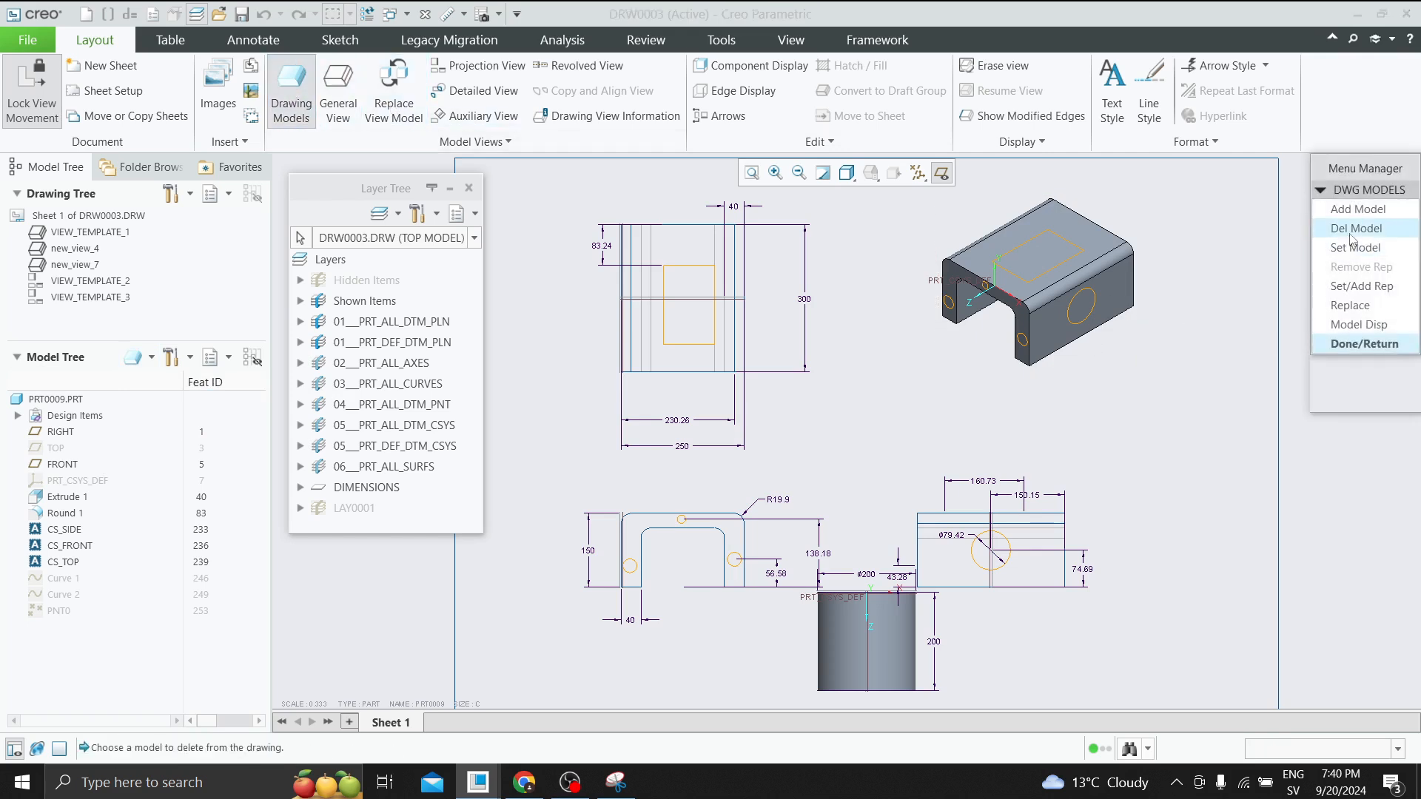
left_click(1341, 400)
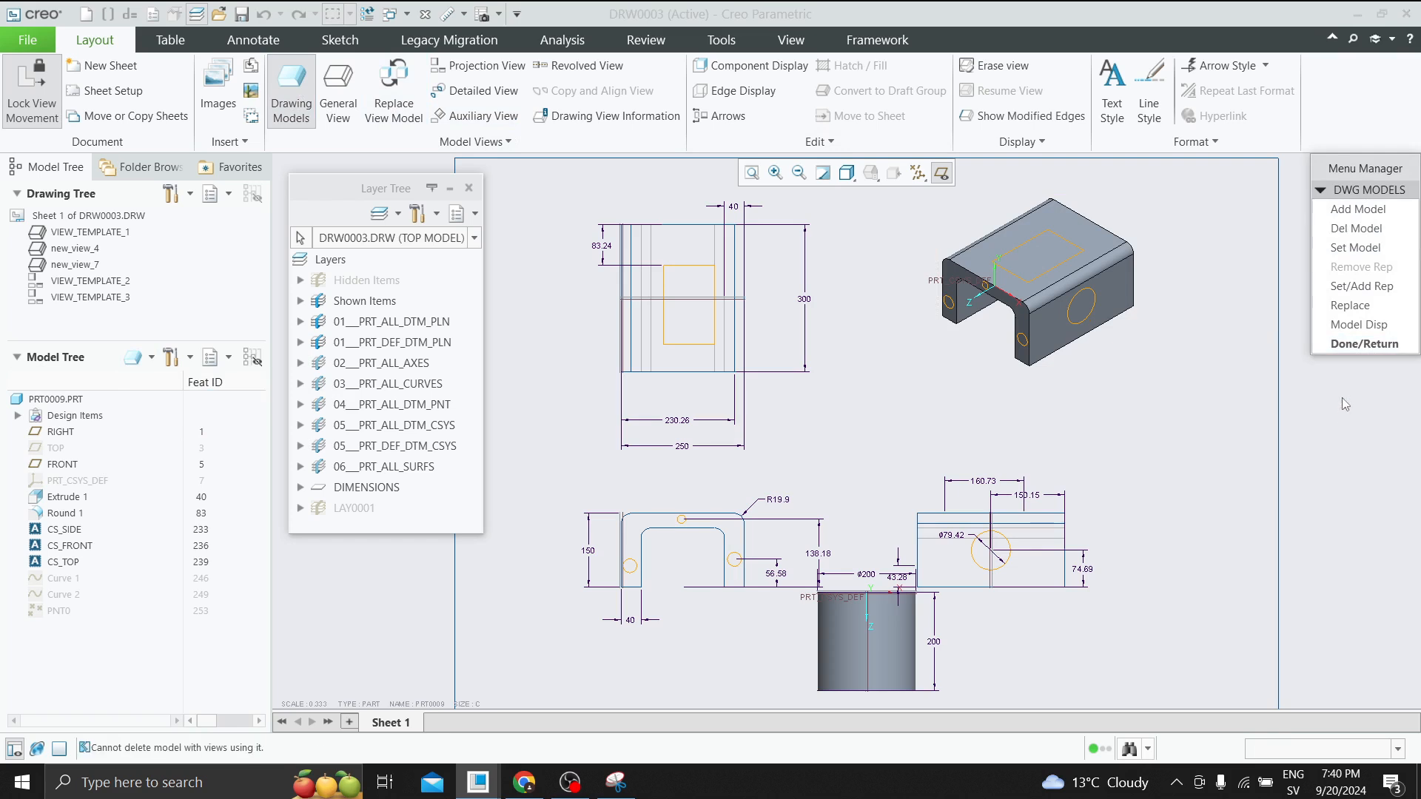
left_click(1349, 347)
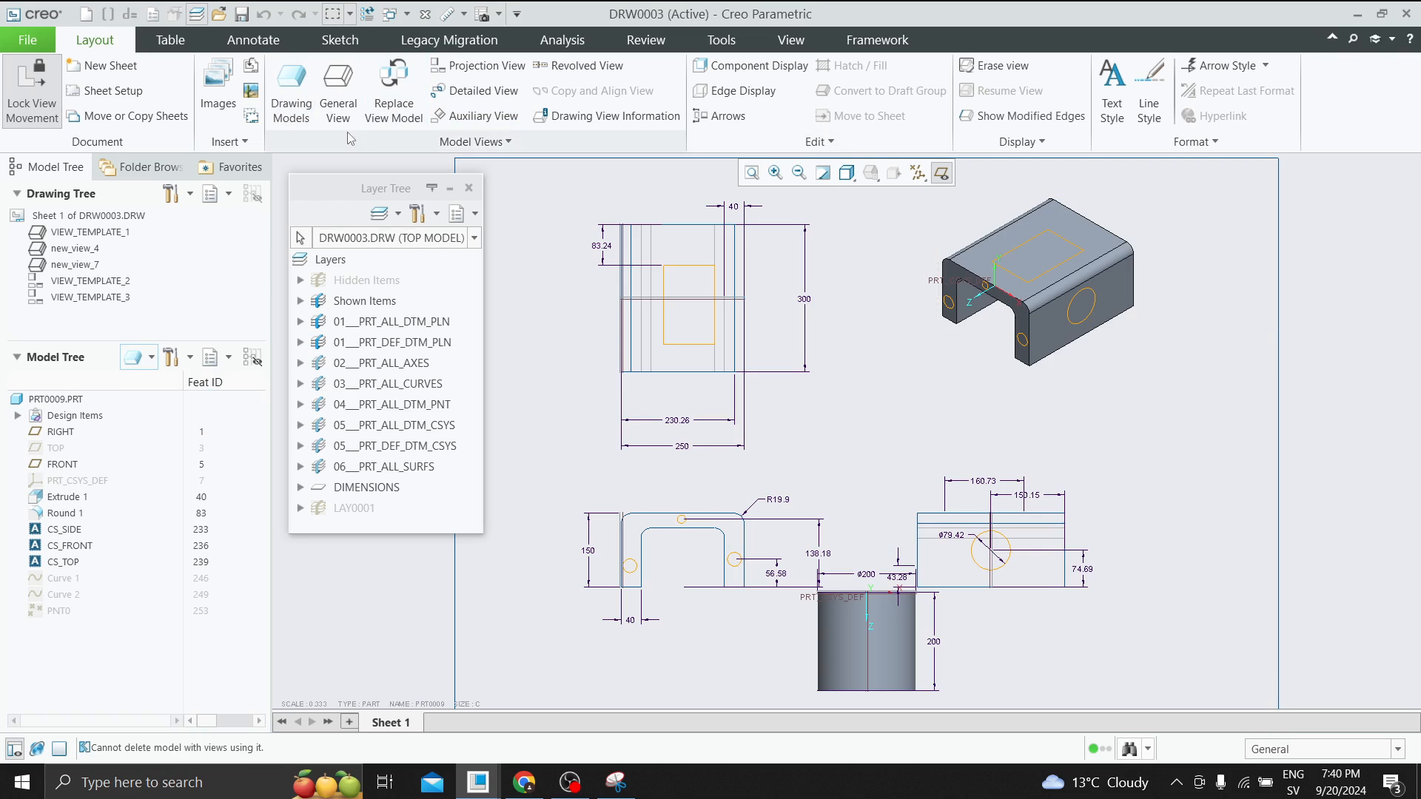
left_click(292, 89)
left_click(1326, 347)
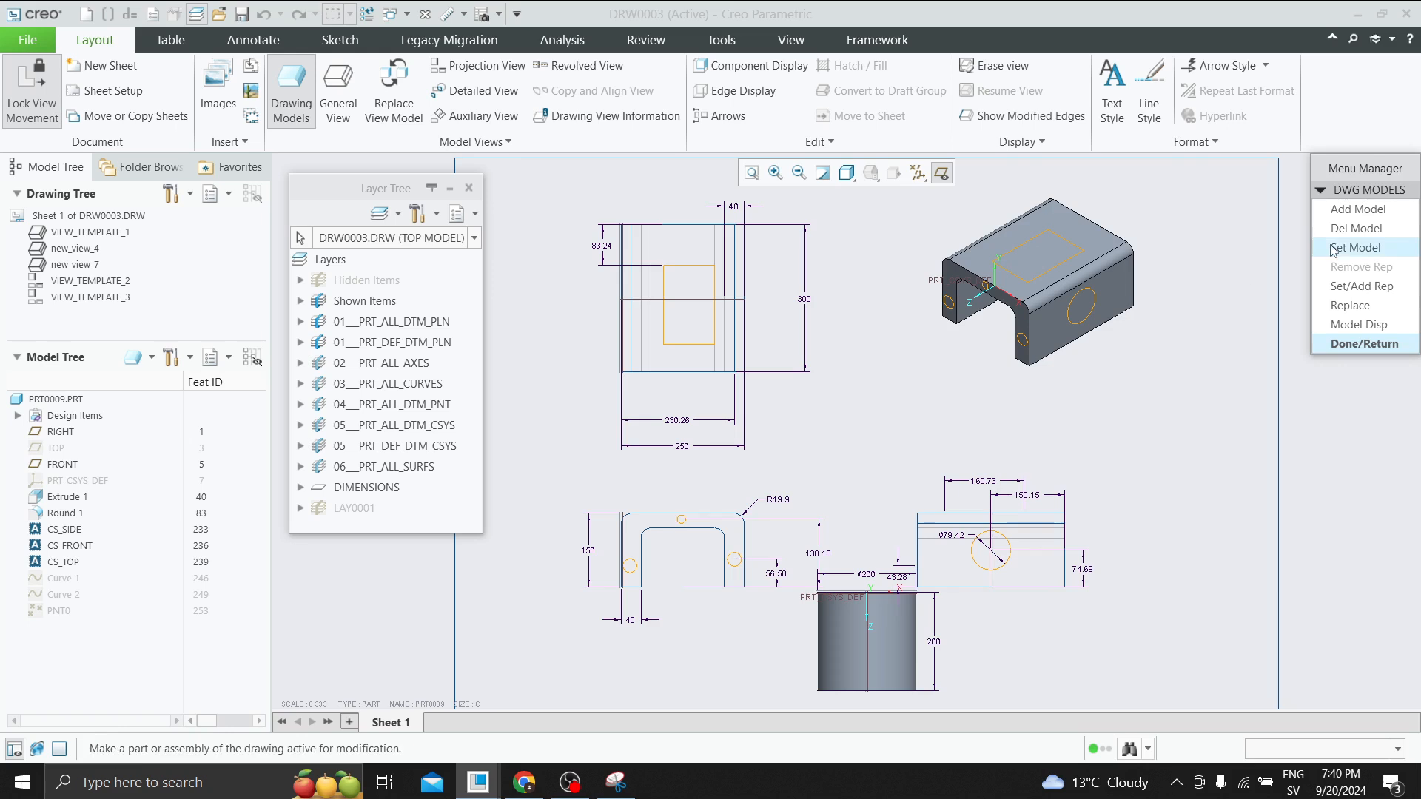
left_click(1356, 228)
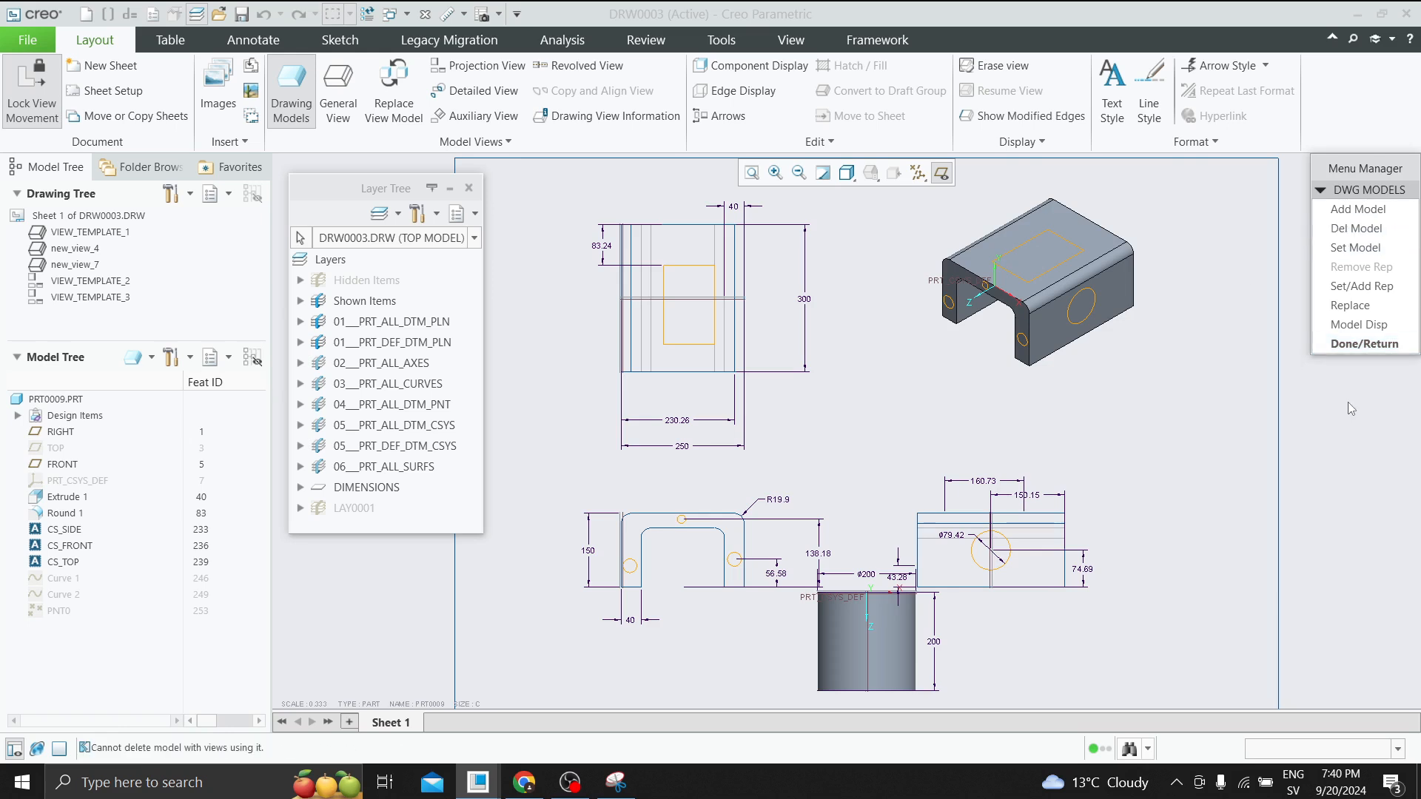
left_click(1351, 401)
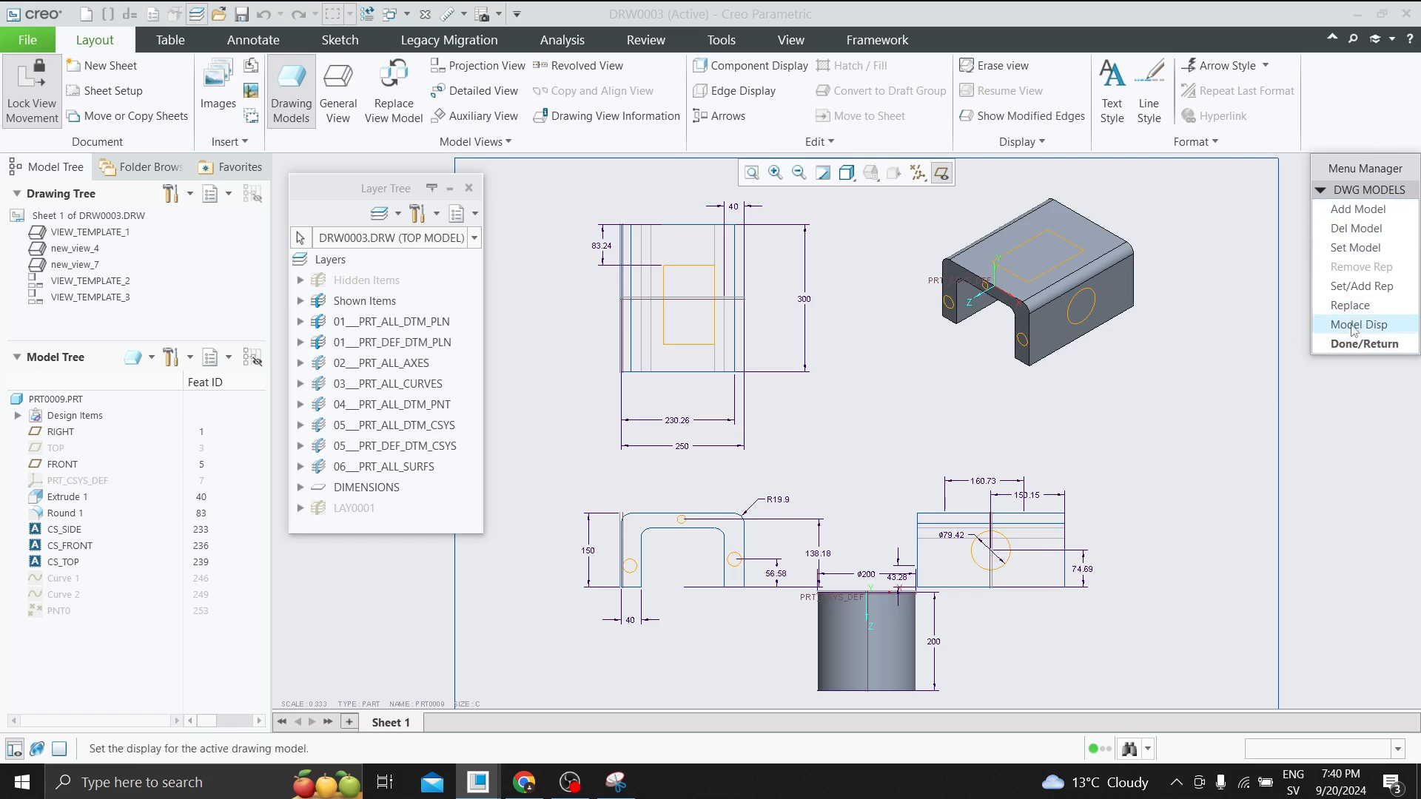
left_click_drag(1345, 168, 1059, 161)
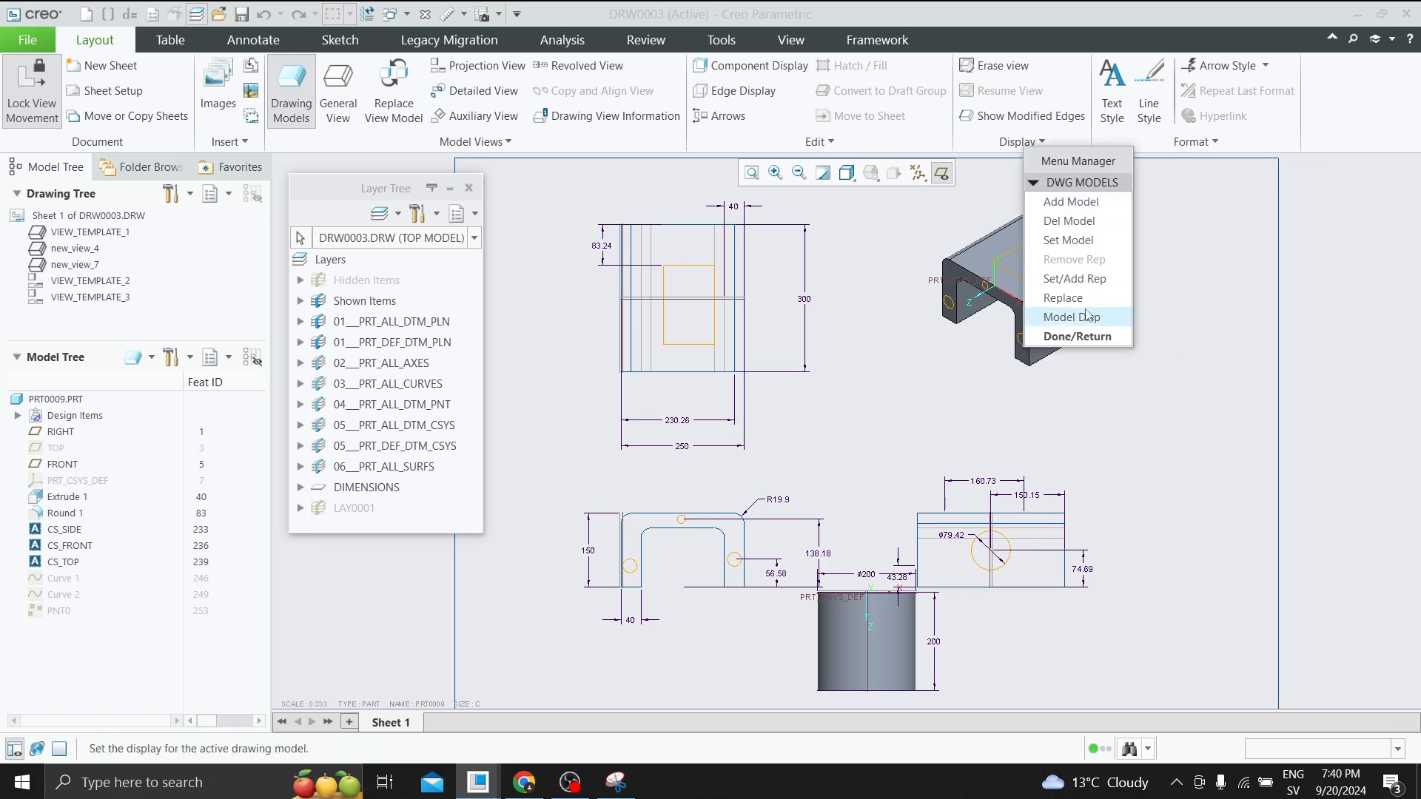
left_click(1063, 337)
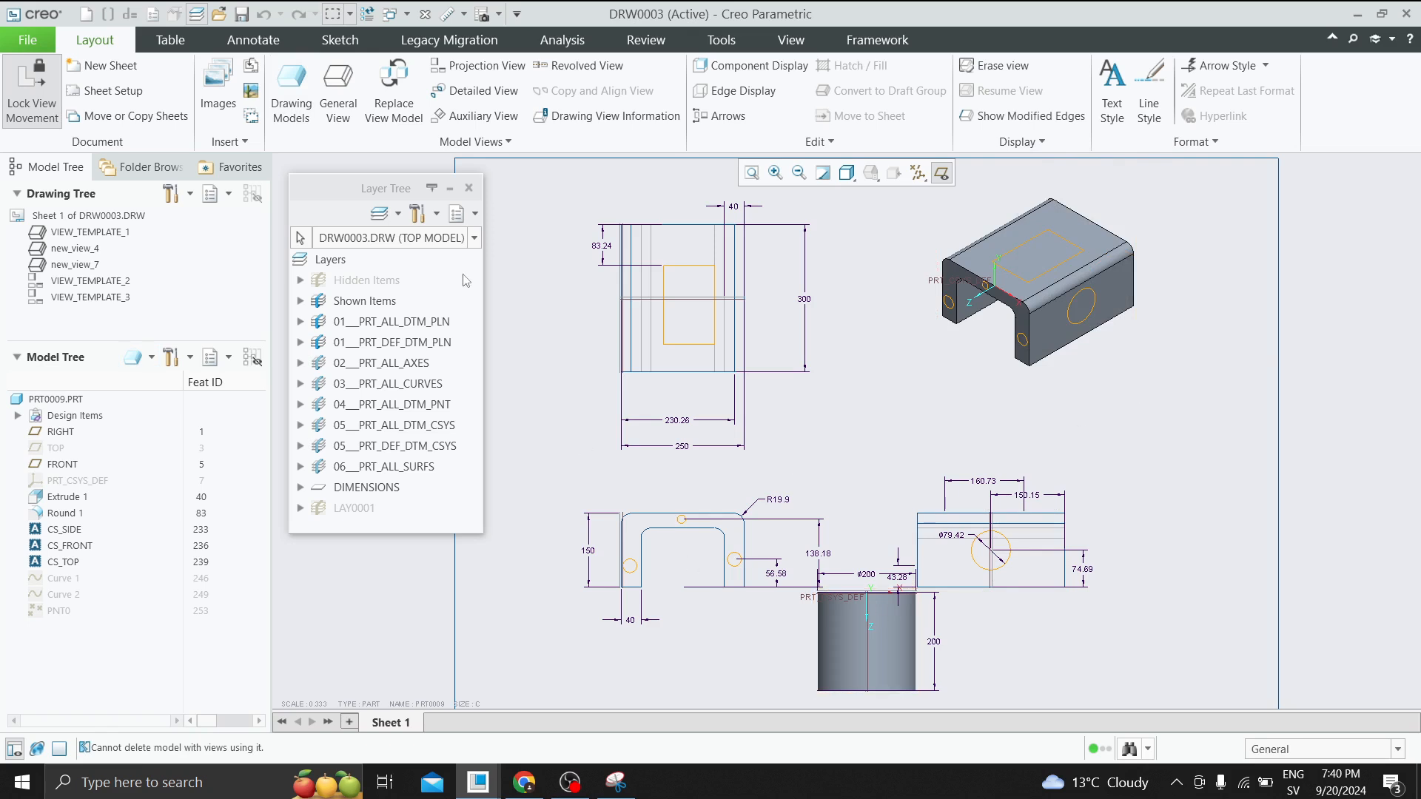
Delete the shaded cylinder view from the sheet and remove model PRT0010 from the drawing models.
left_click(897, 647)
left_click(933, 598)
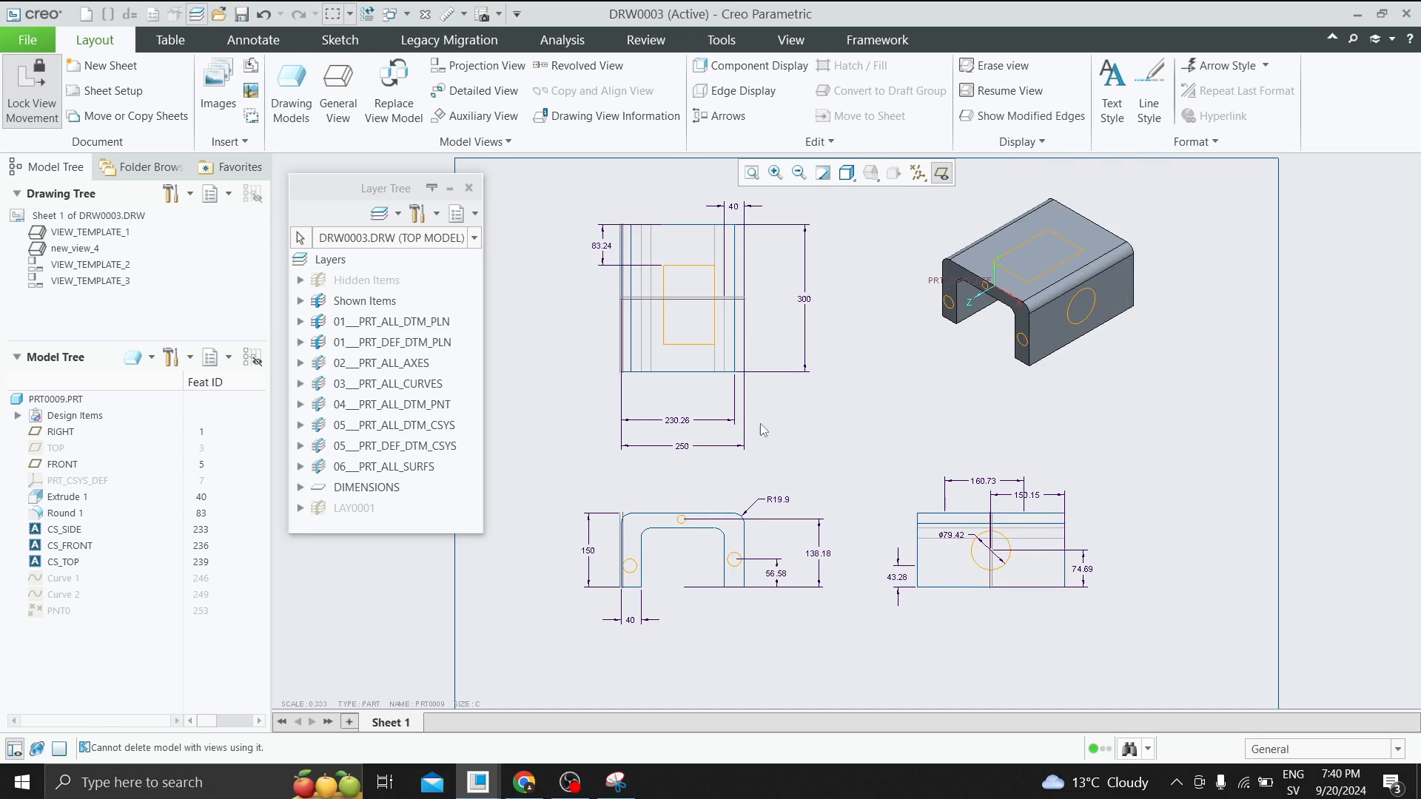
left_click(291, 95)
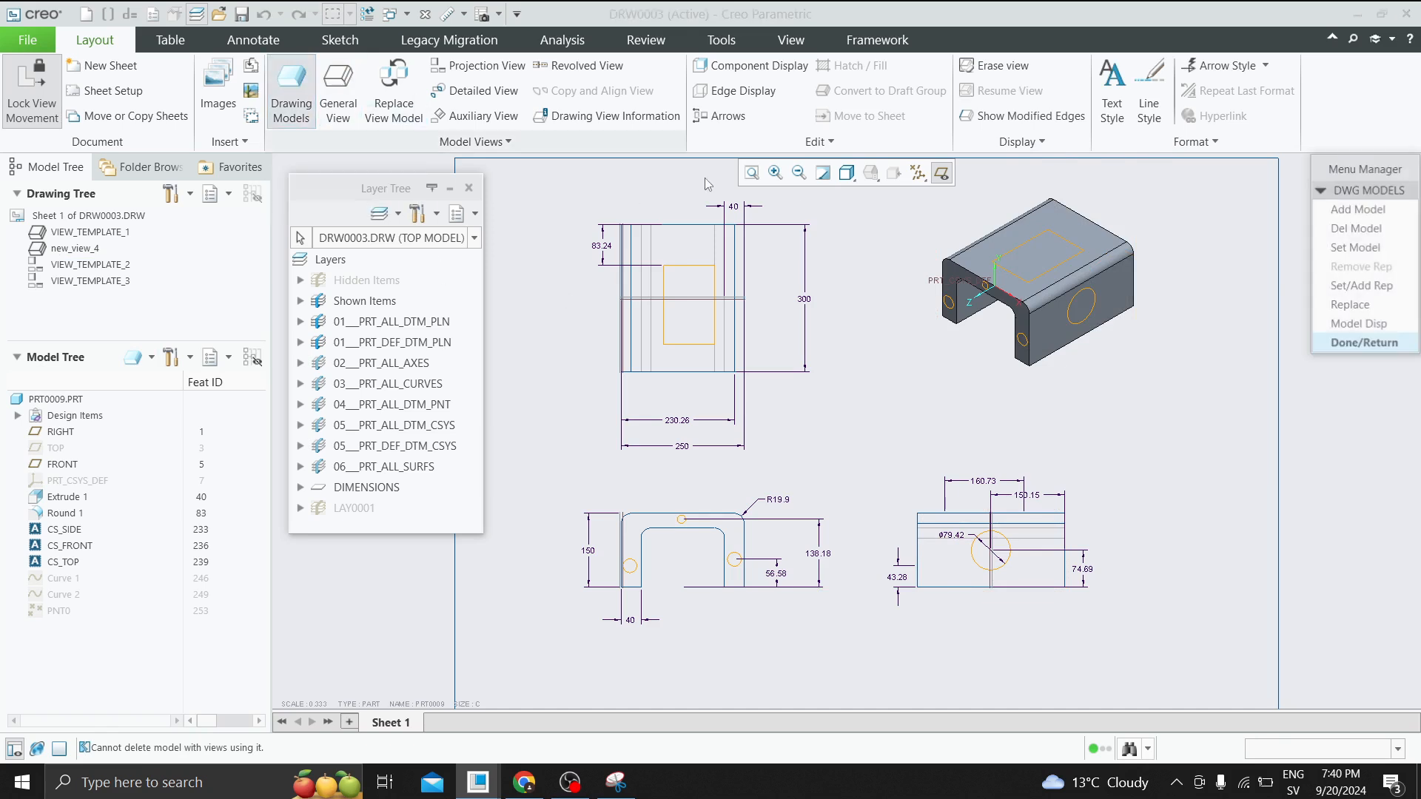
left_click(1356, 228)
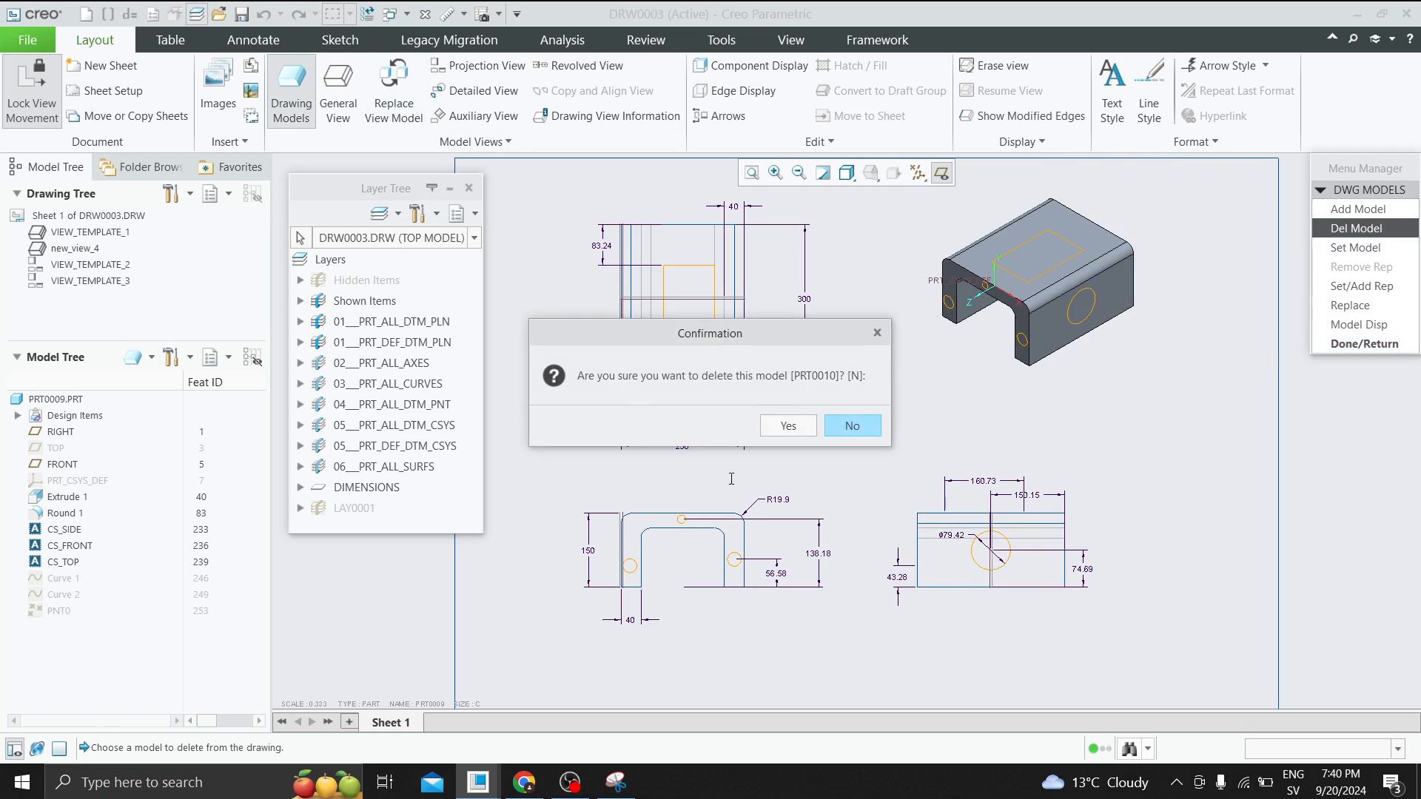
left_click(788, 427)
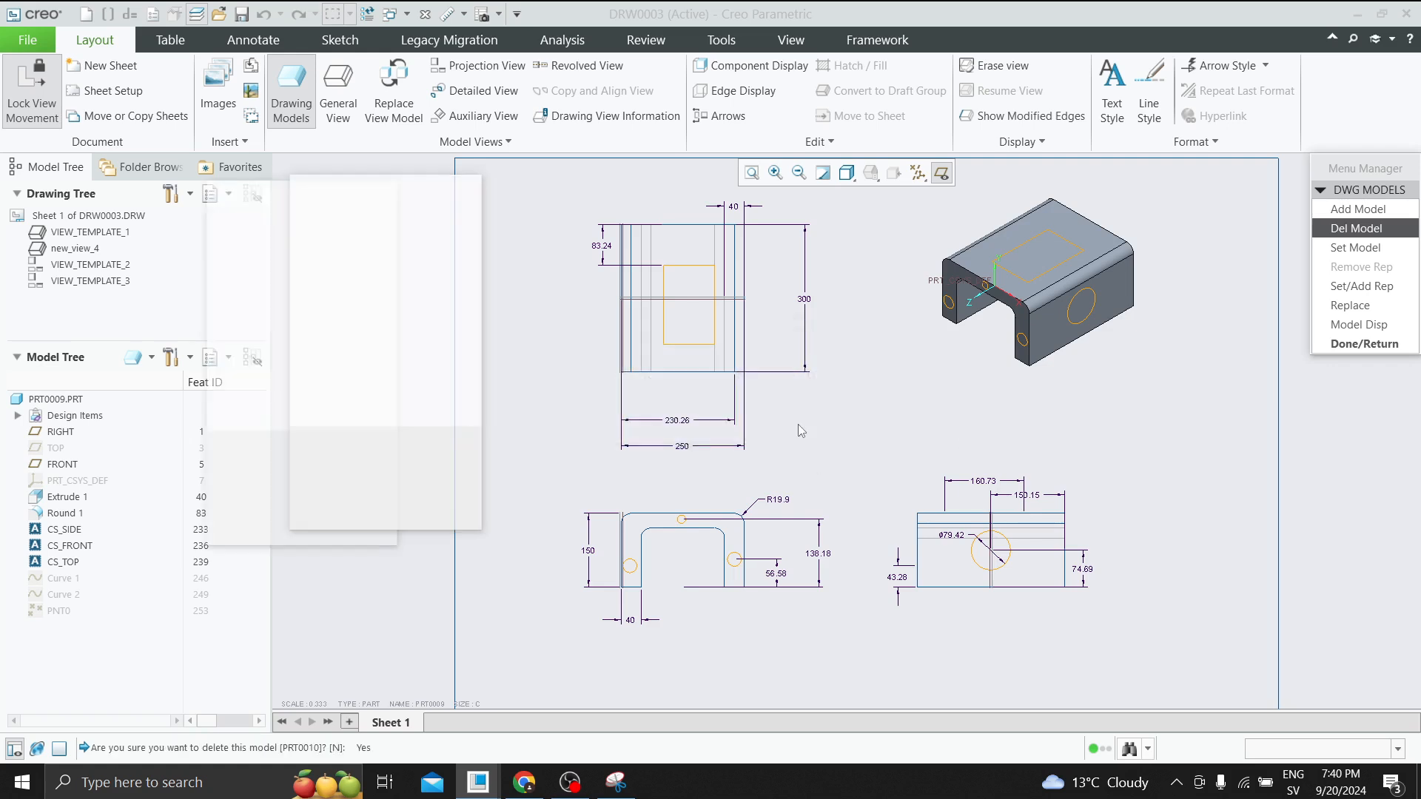
left_click(1370, 345)
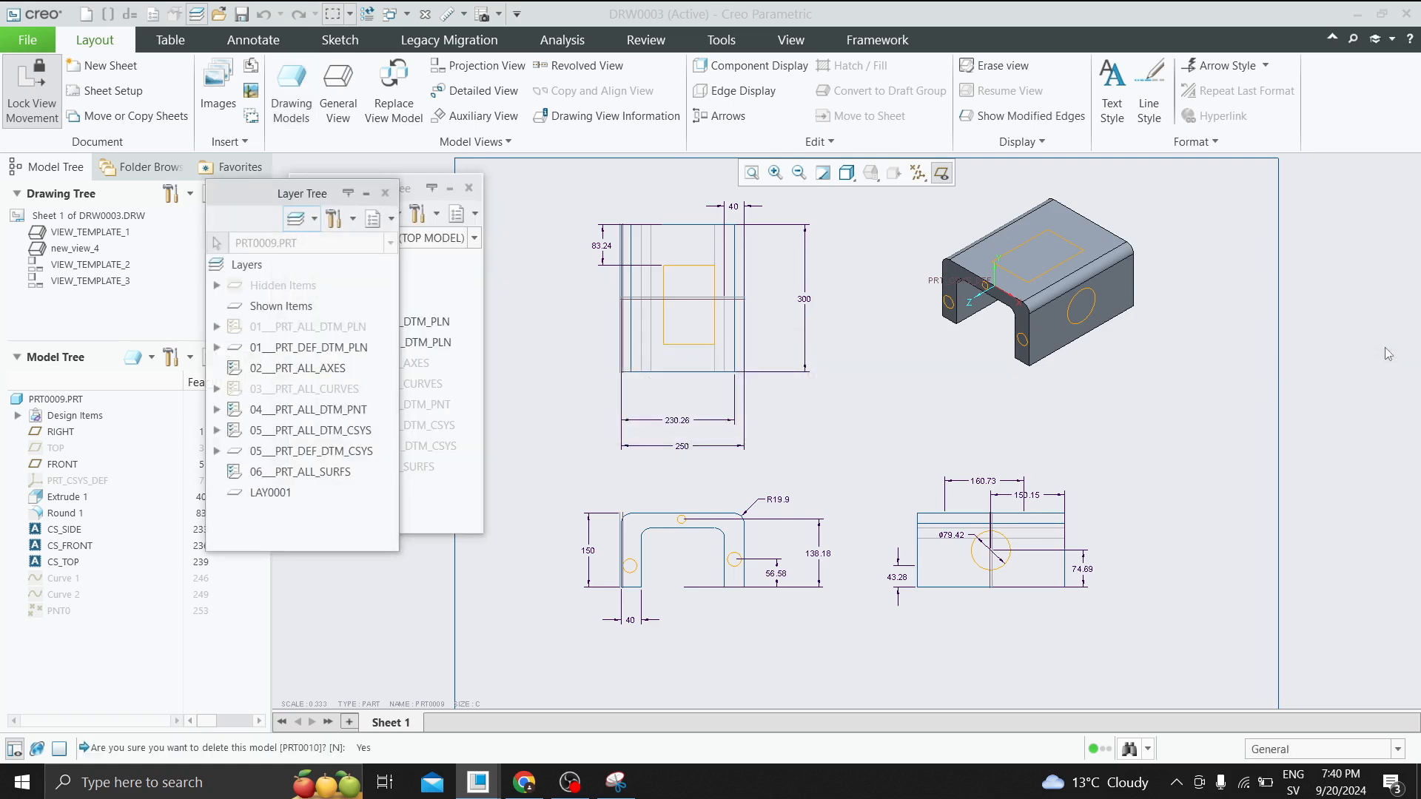
left_click(151, 357)
mouse_move(229, 380)
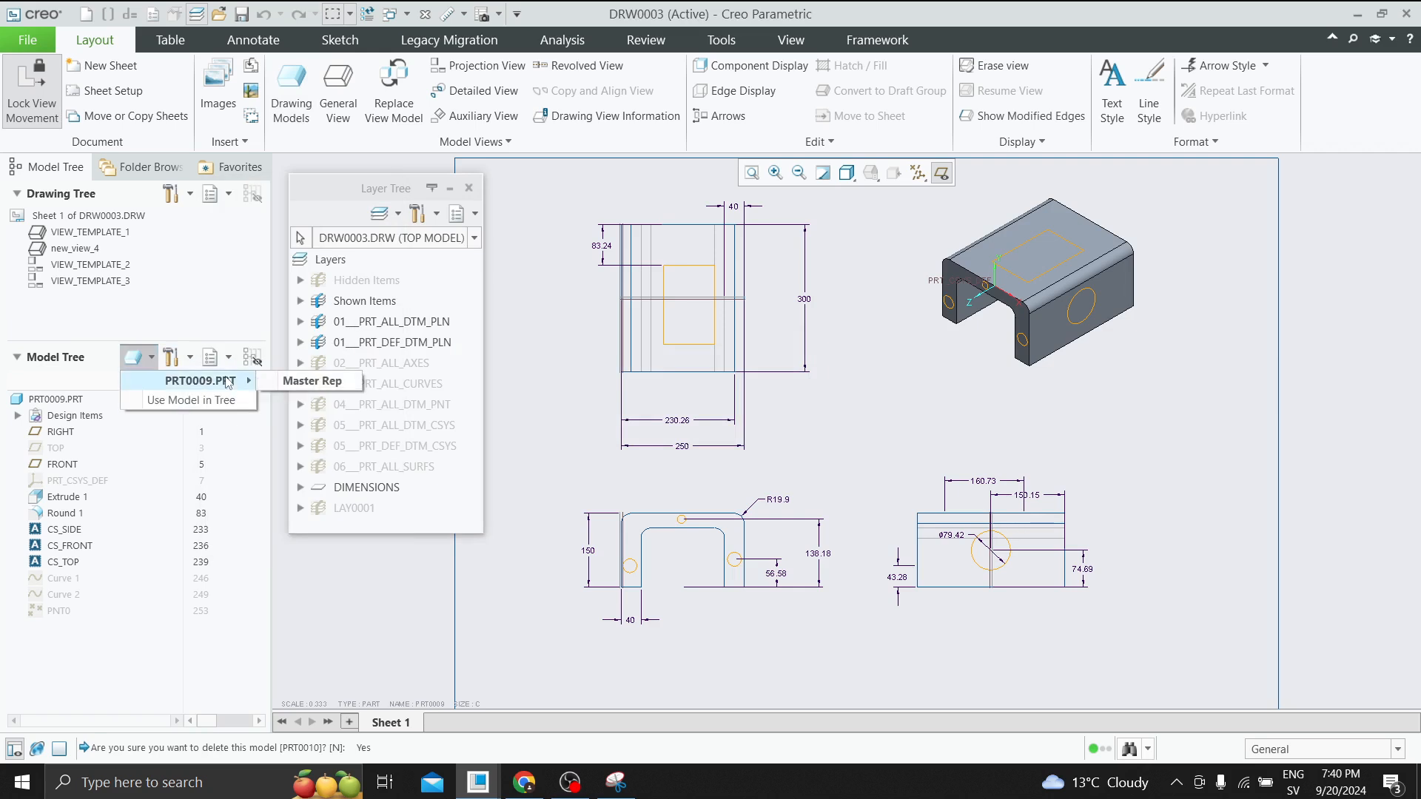
left_click(550, 288)
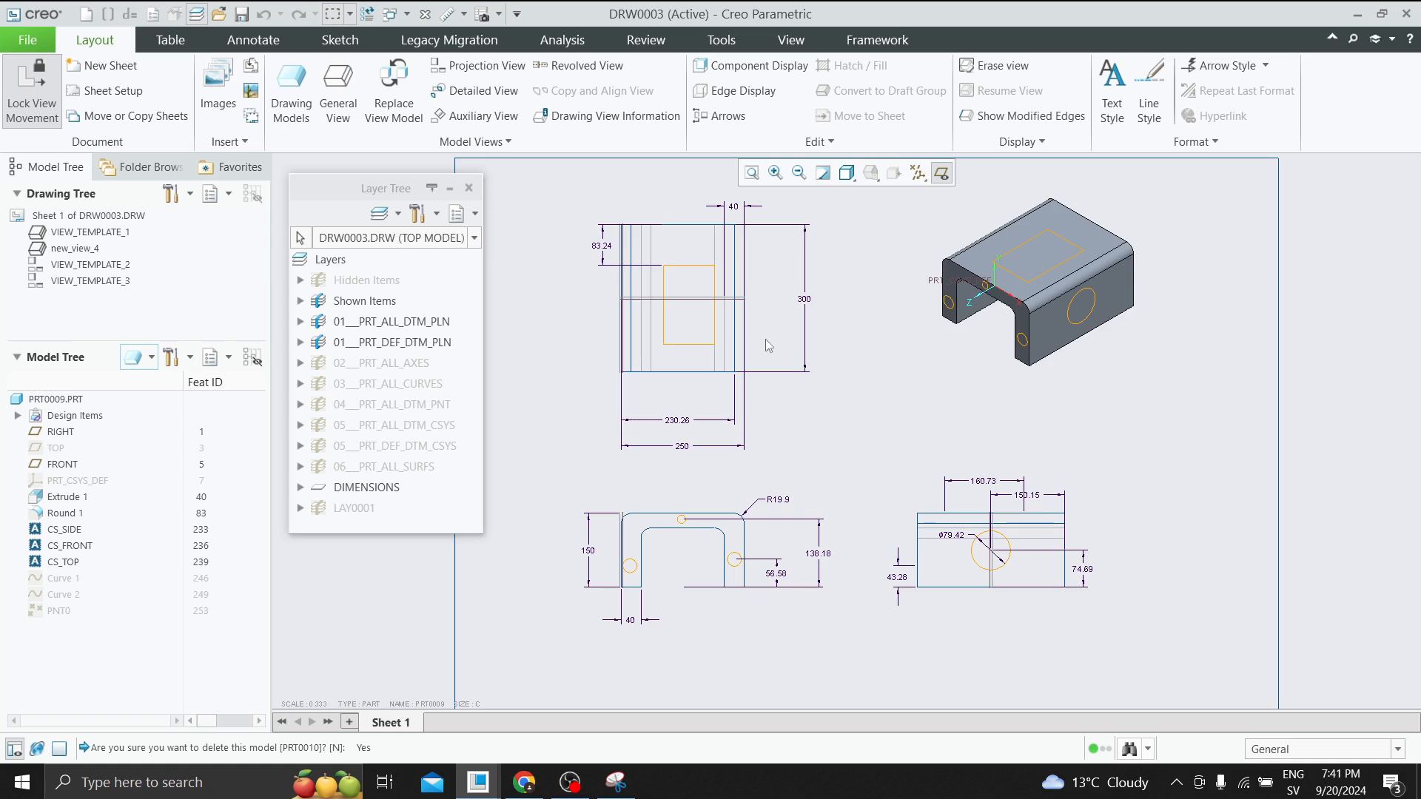
Erase the cosmetic features from the shaded isometric view new_view_4.
left_click(1098, 362)
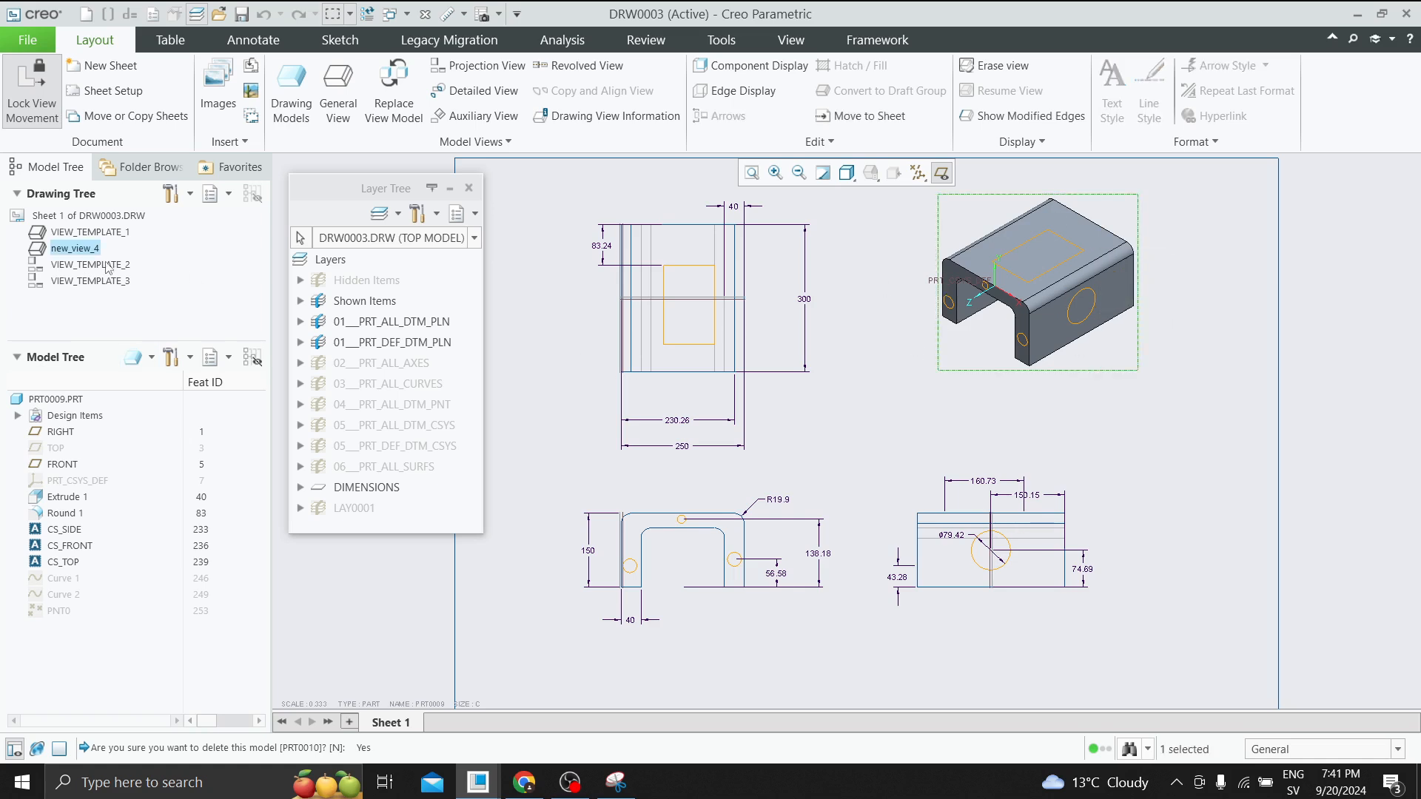
right_click(90, 252)
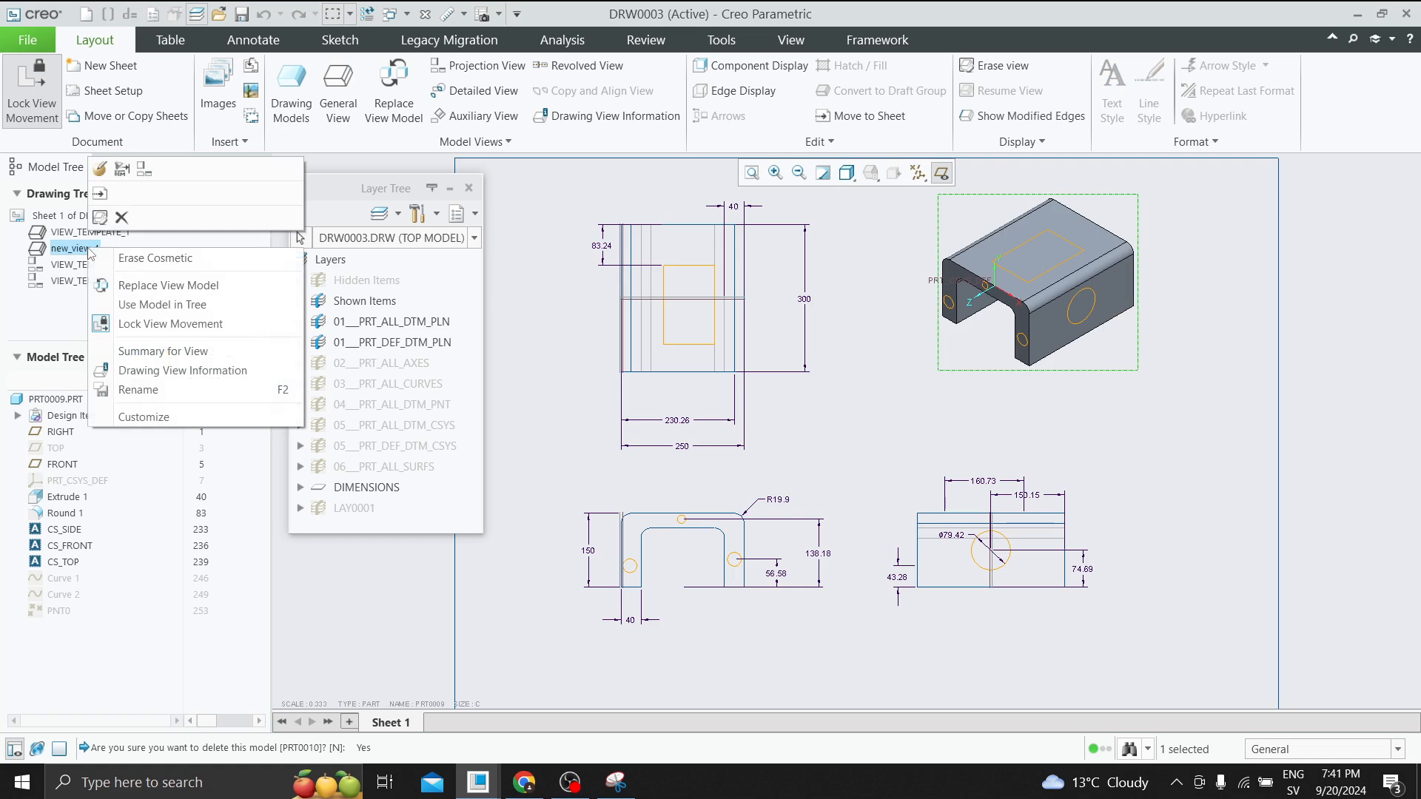
left_click(145, 258)
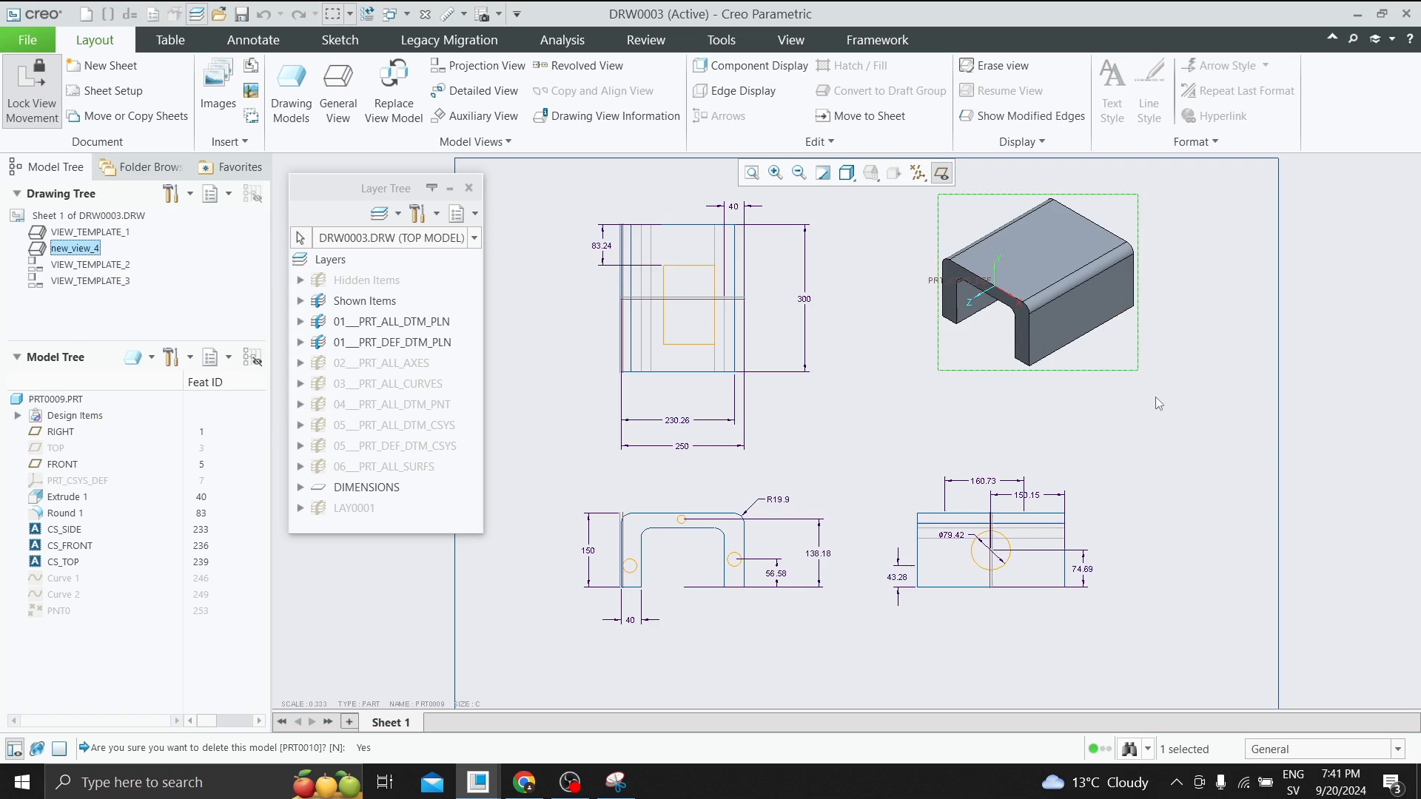
Erase the cosmetic features from the front view VIEW_TEMPLATE_1.
left_click(672, 553)
right_click(97, 238)
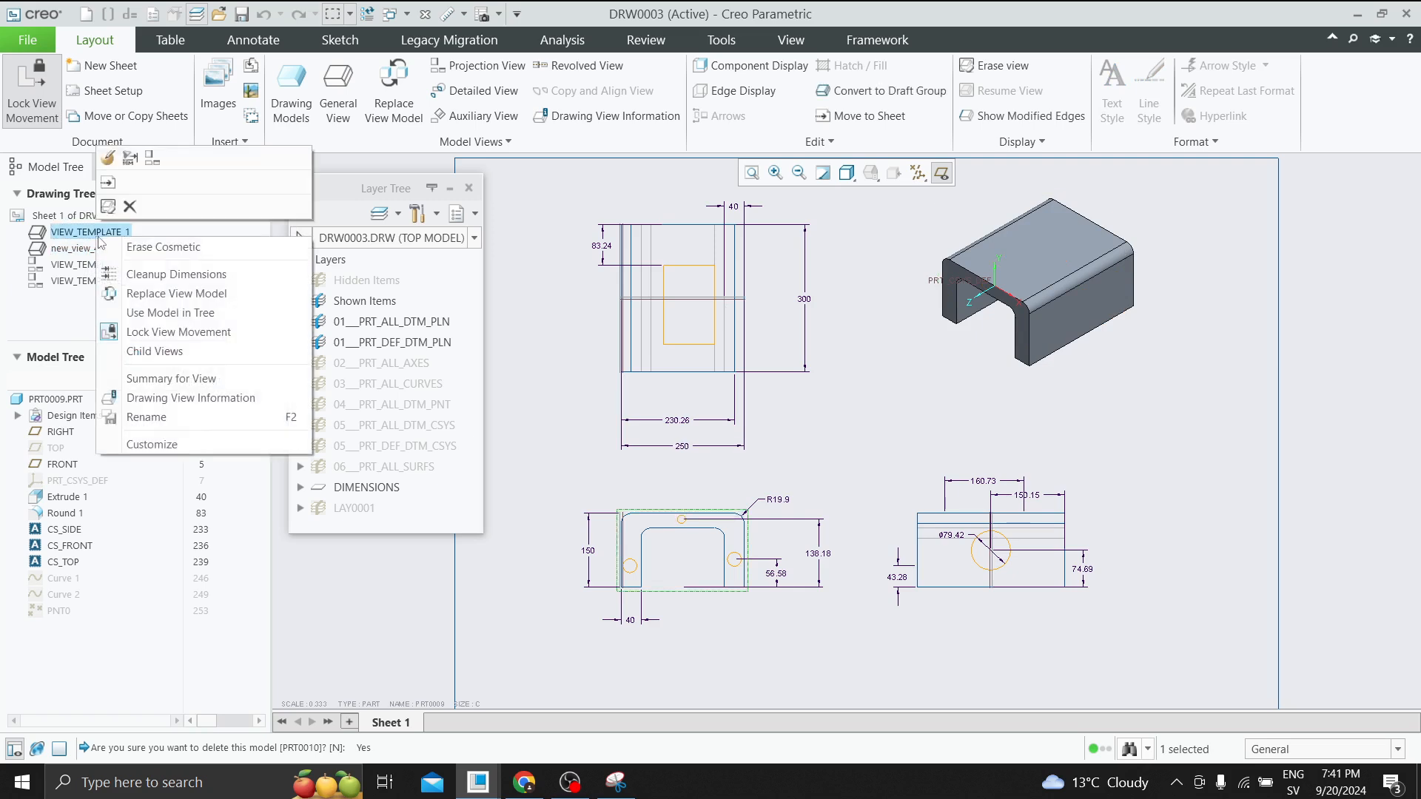
left_click(146, 253)
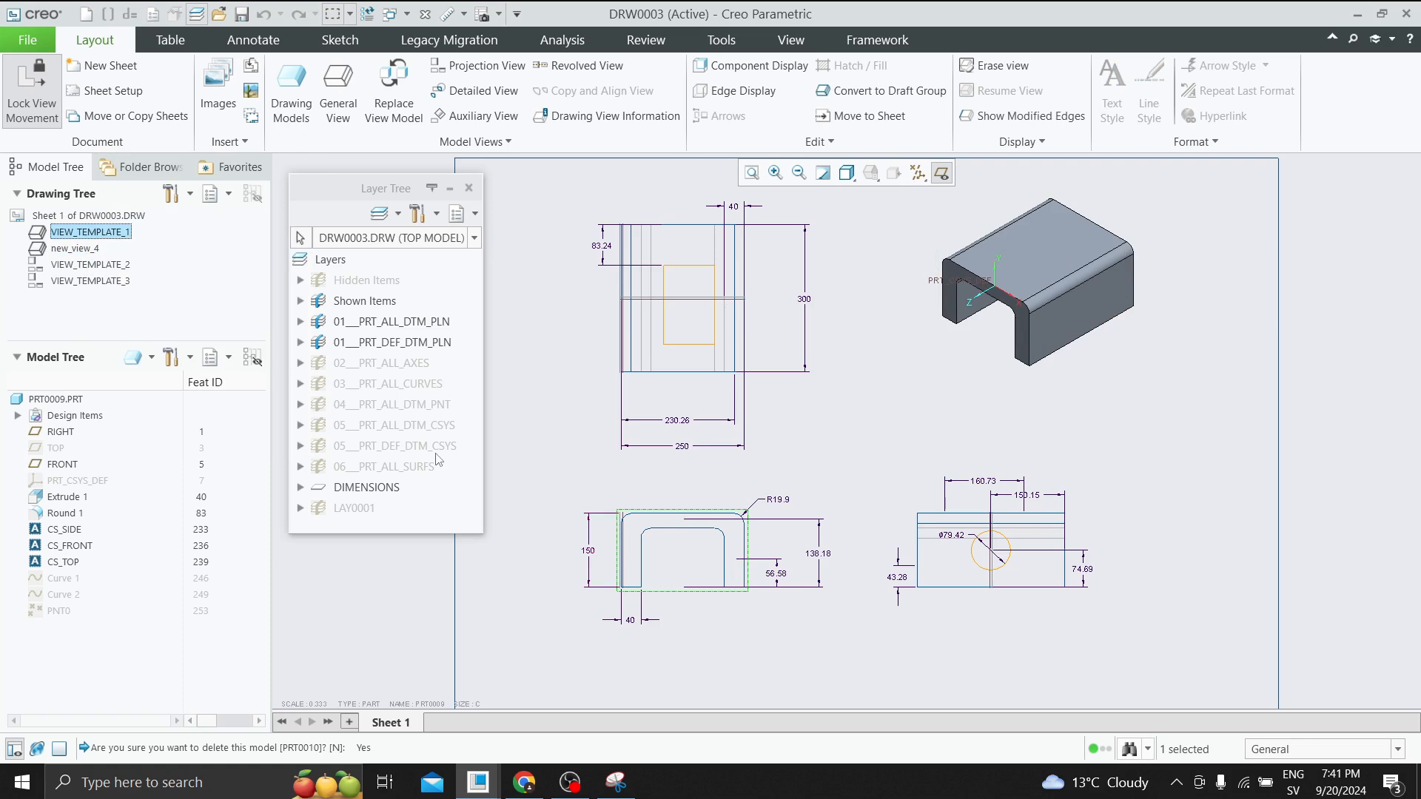
Restore the erased cosmetic features in VIEW_TEMPLATE_1 and in the shaded isometric view new_view_4.
right_click(95, 232)
left_click(144, 235)
right_click(83, 249)
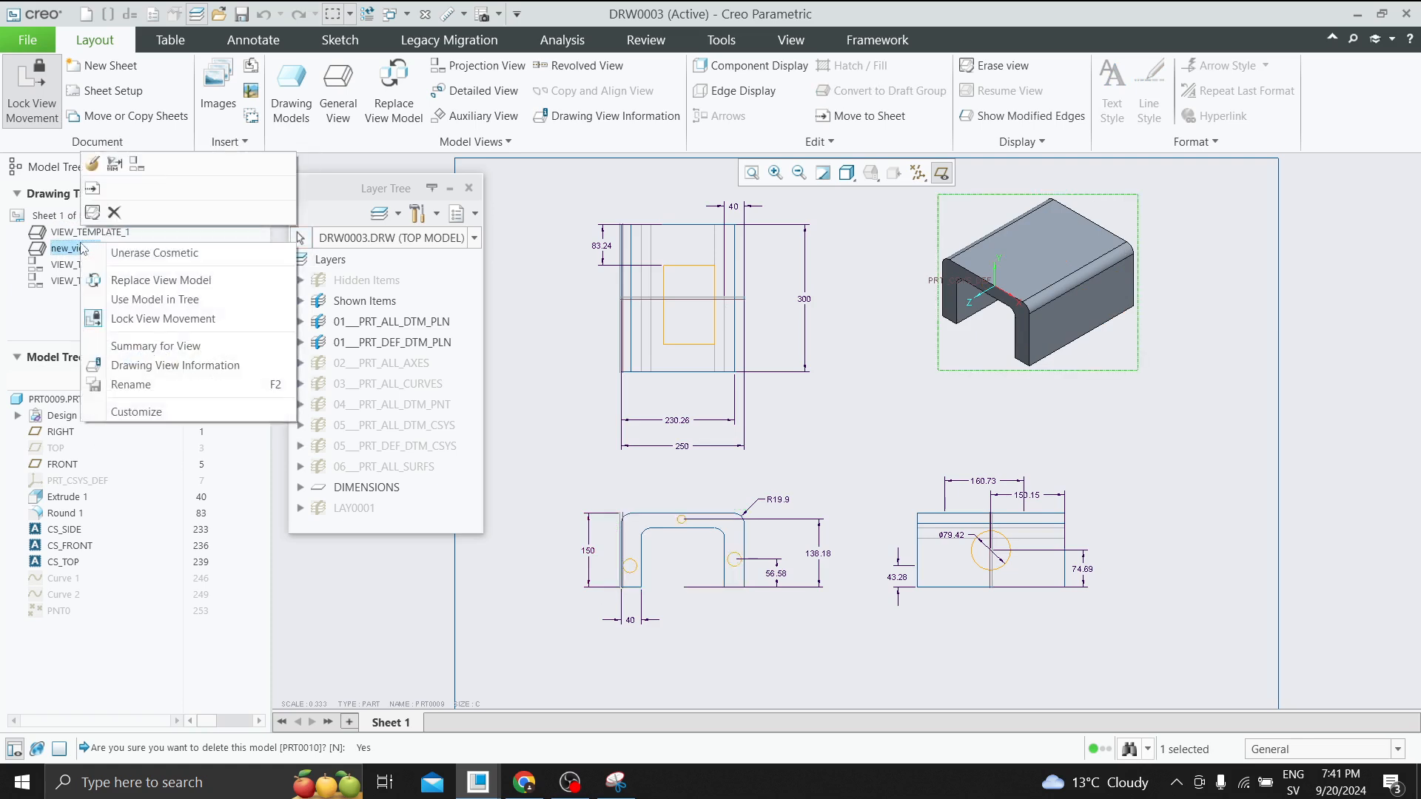
left_click(153, 253)
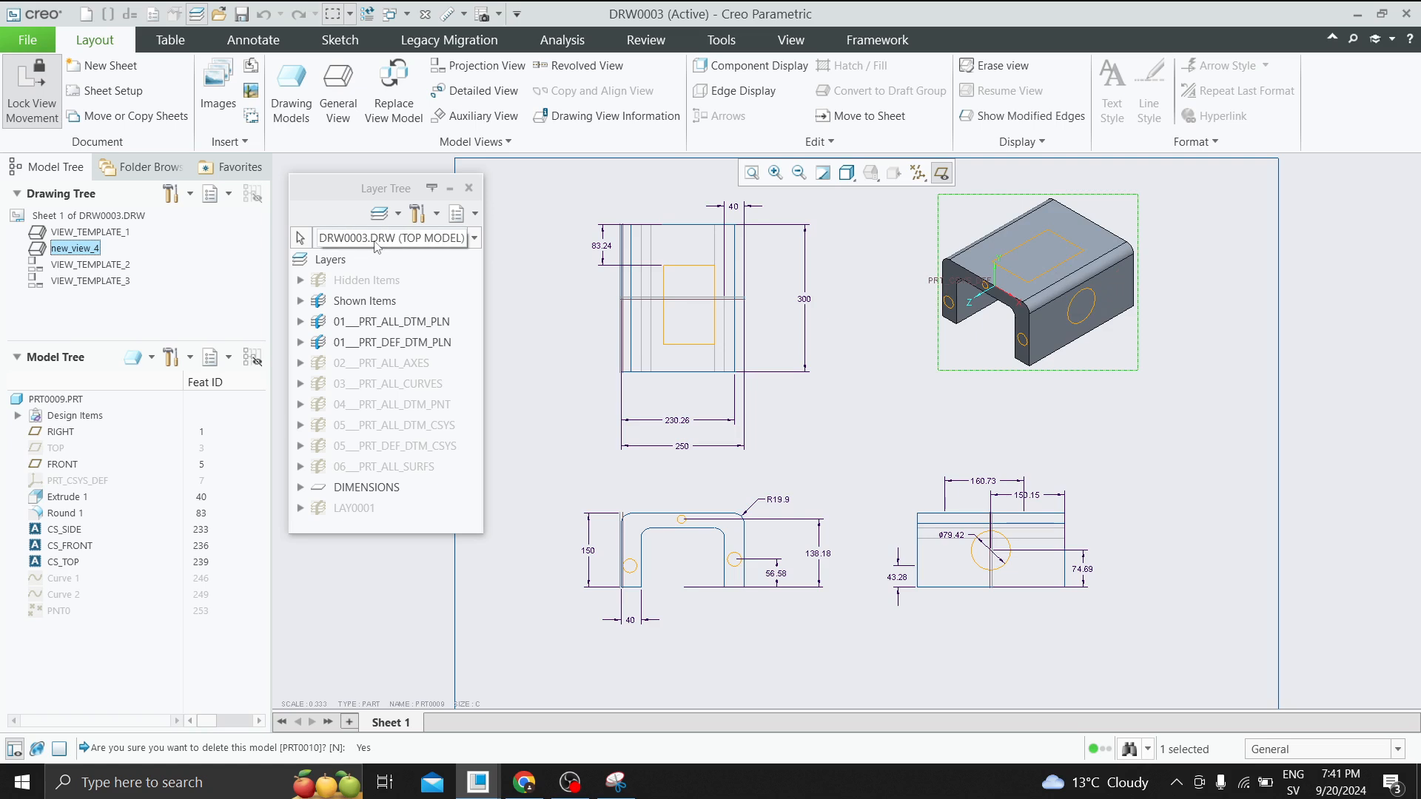
Create a drawing layer named COSMETIC_TOP and include the cosmetic feature CS_TOP of PRT0009 in it.
right_click(339, 261)
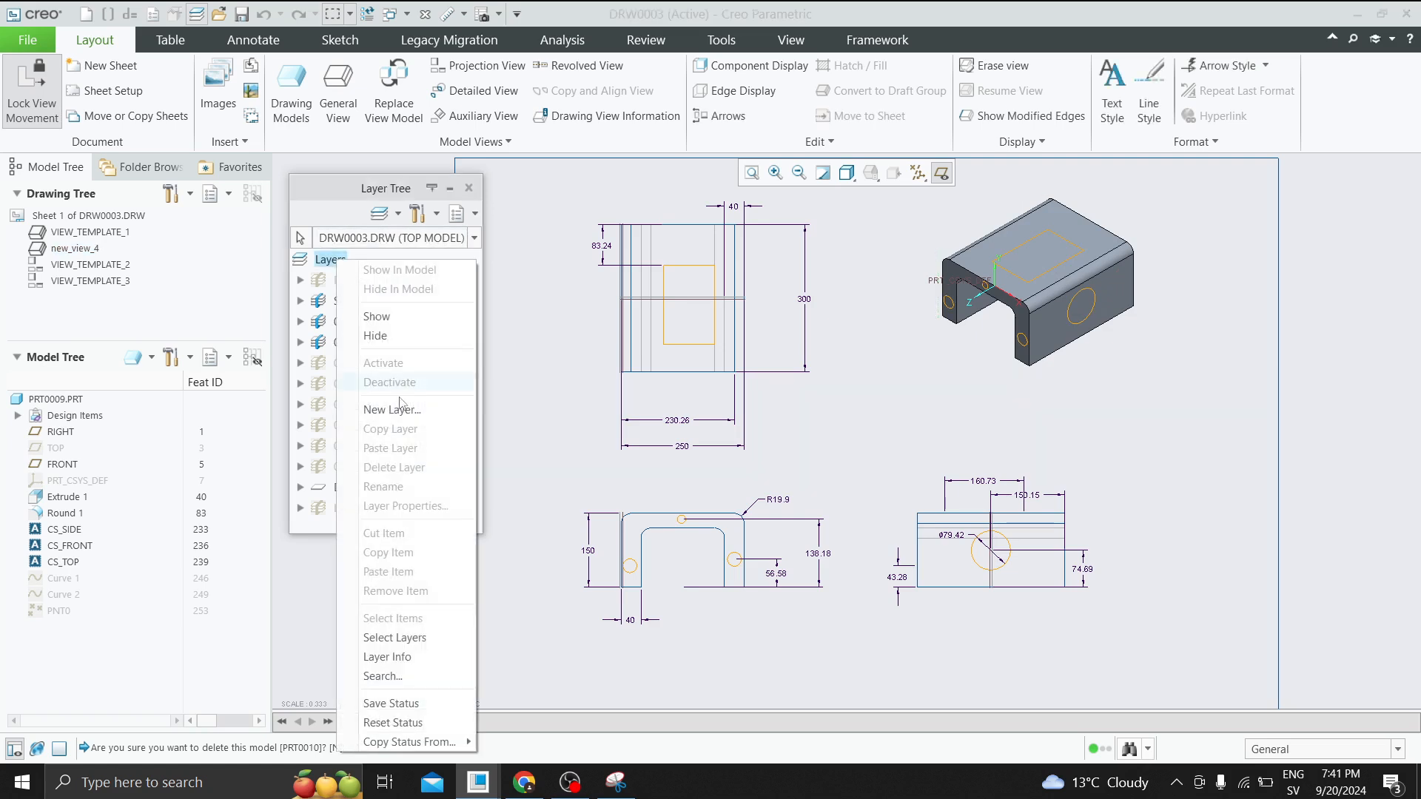
left_click(392, 409)
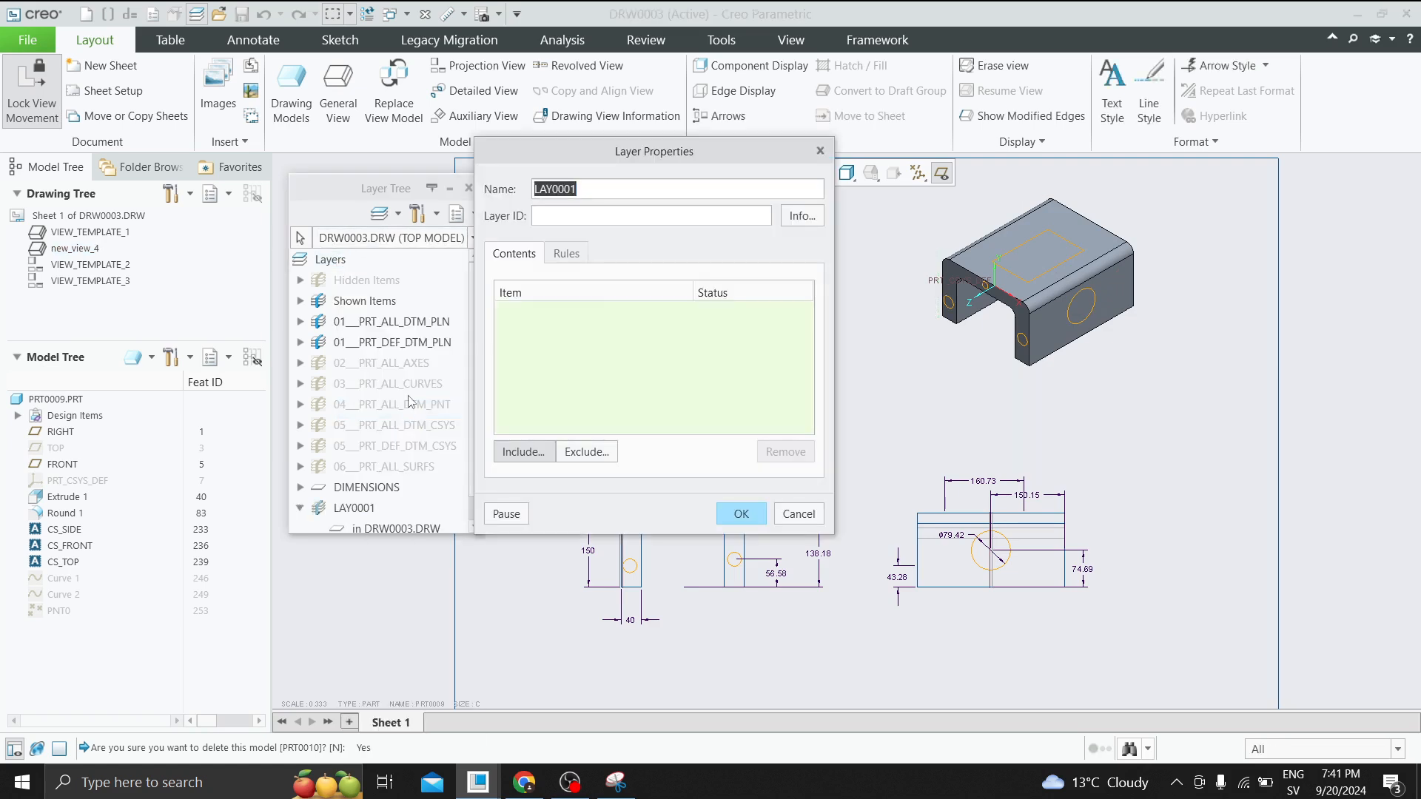
type("Cosmetic_top")
key("Return")
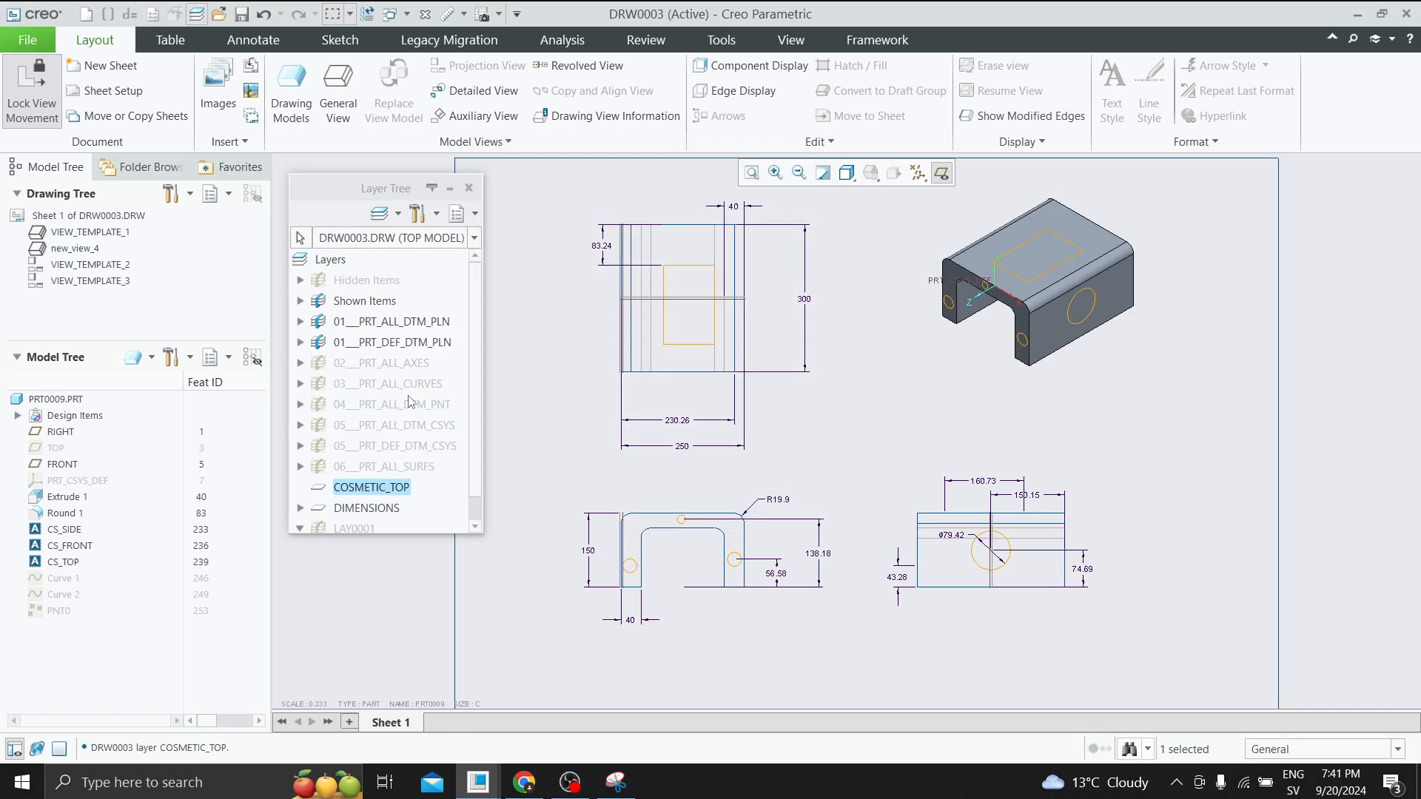
right_click(346, 496)
left_click(415, 249)
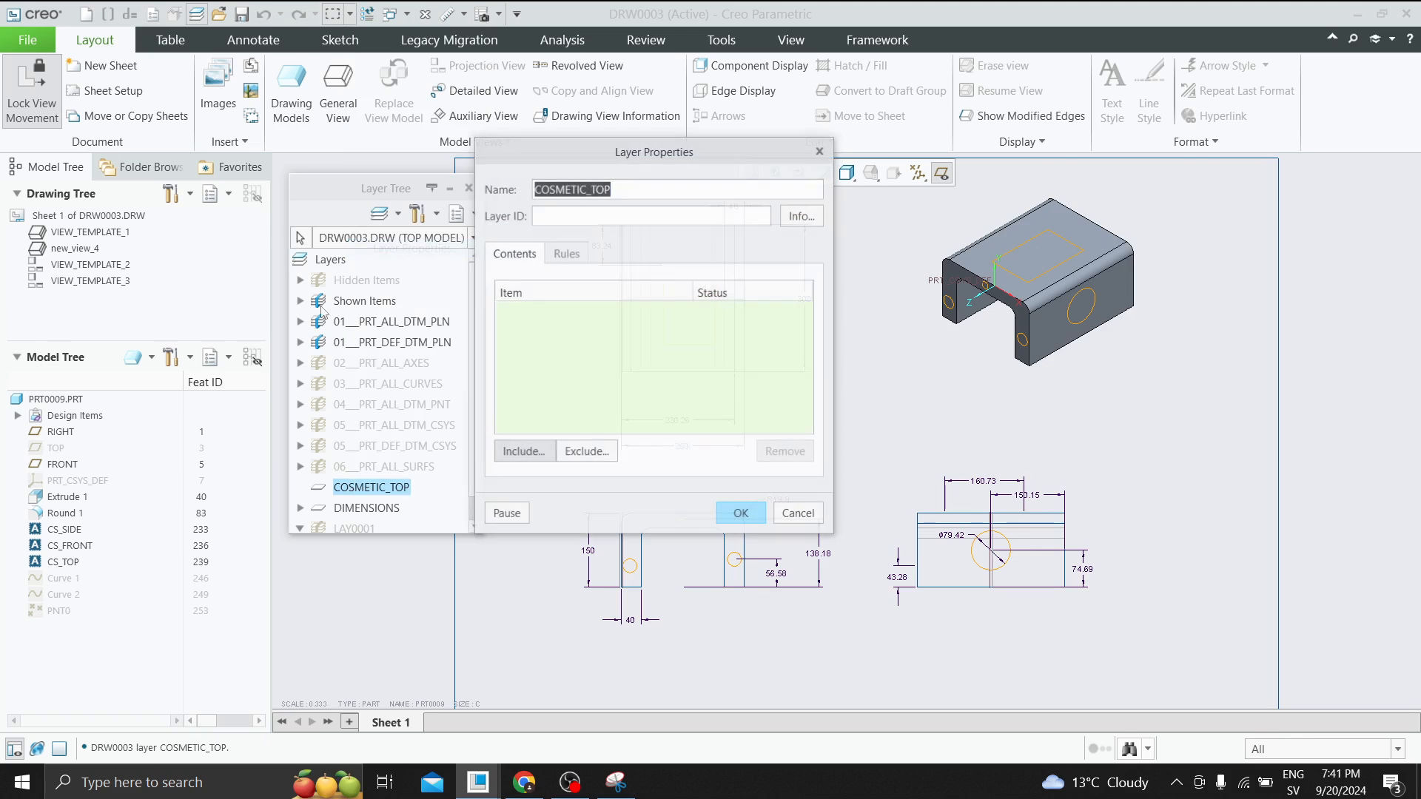
left_click(77, 563)
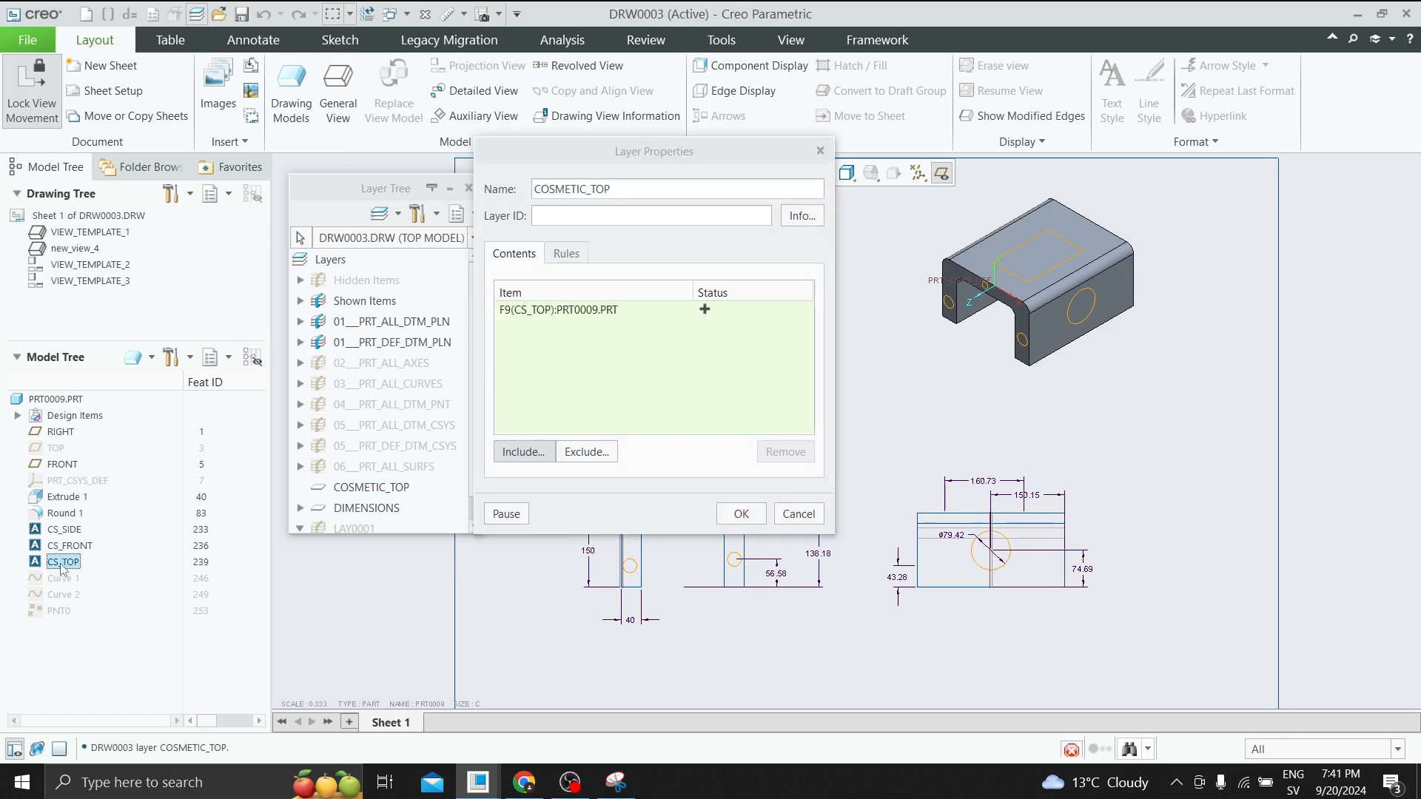
left_click(744, 516)
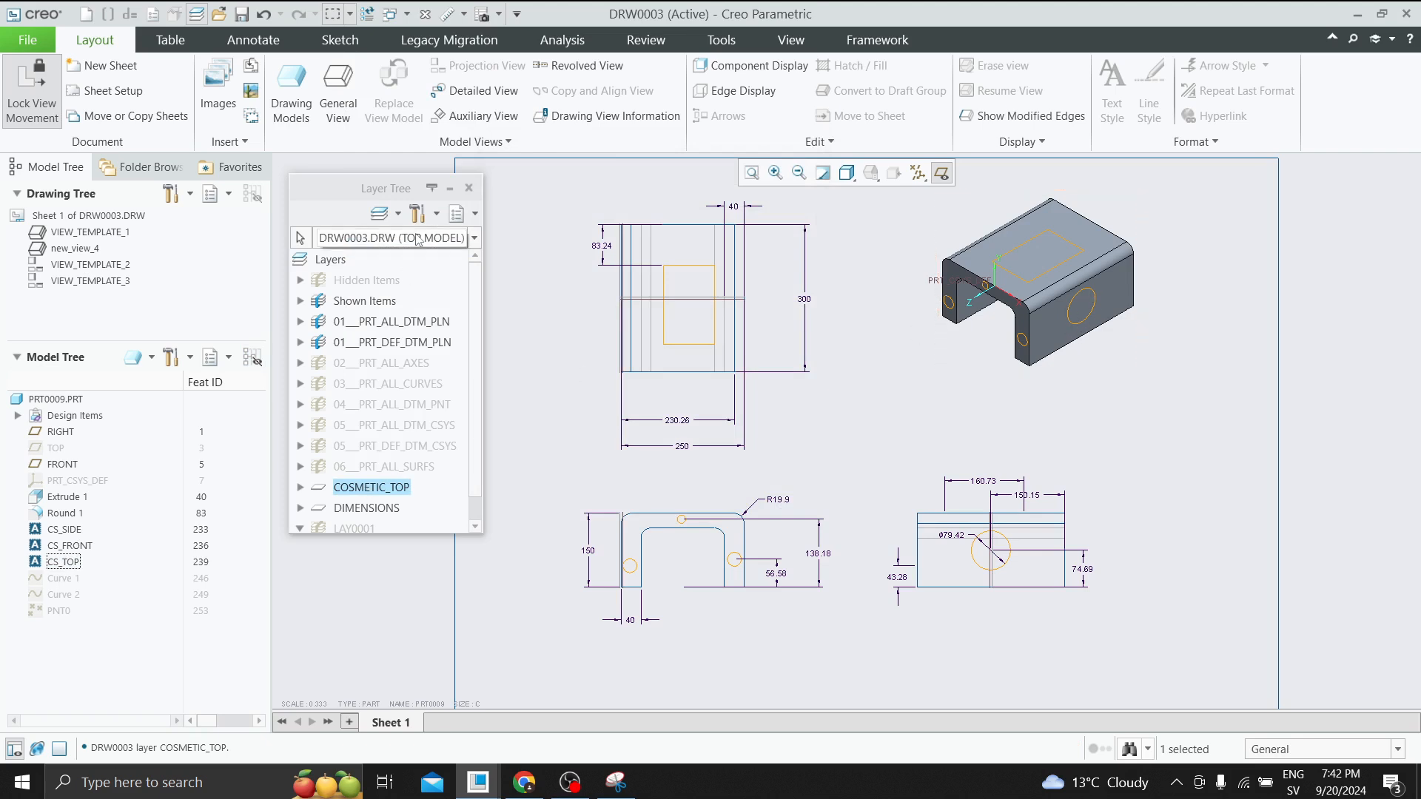
Create a drawing layer named COSMETIC_SIDE and include the cosmetic feature CS_SIDE of PRT0009 in it.
right_click(374, 260)
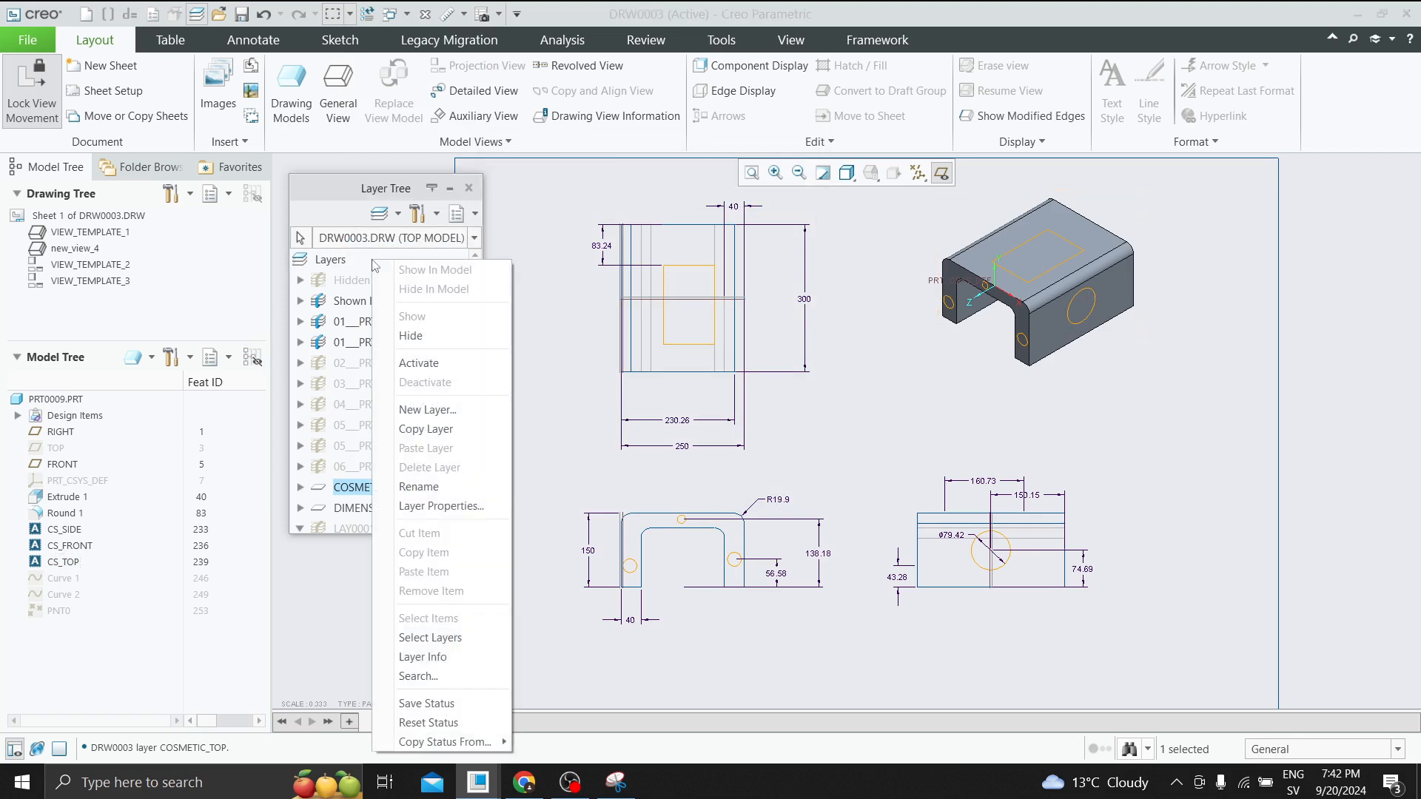
left_click(427, 409)
type("cosmetic_side")
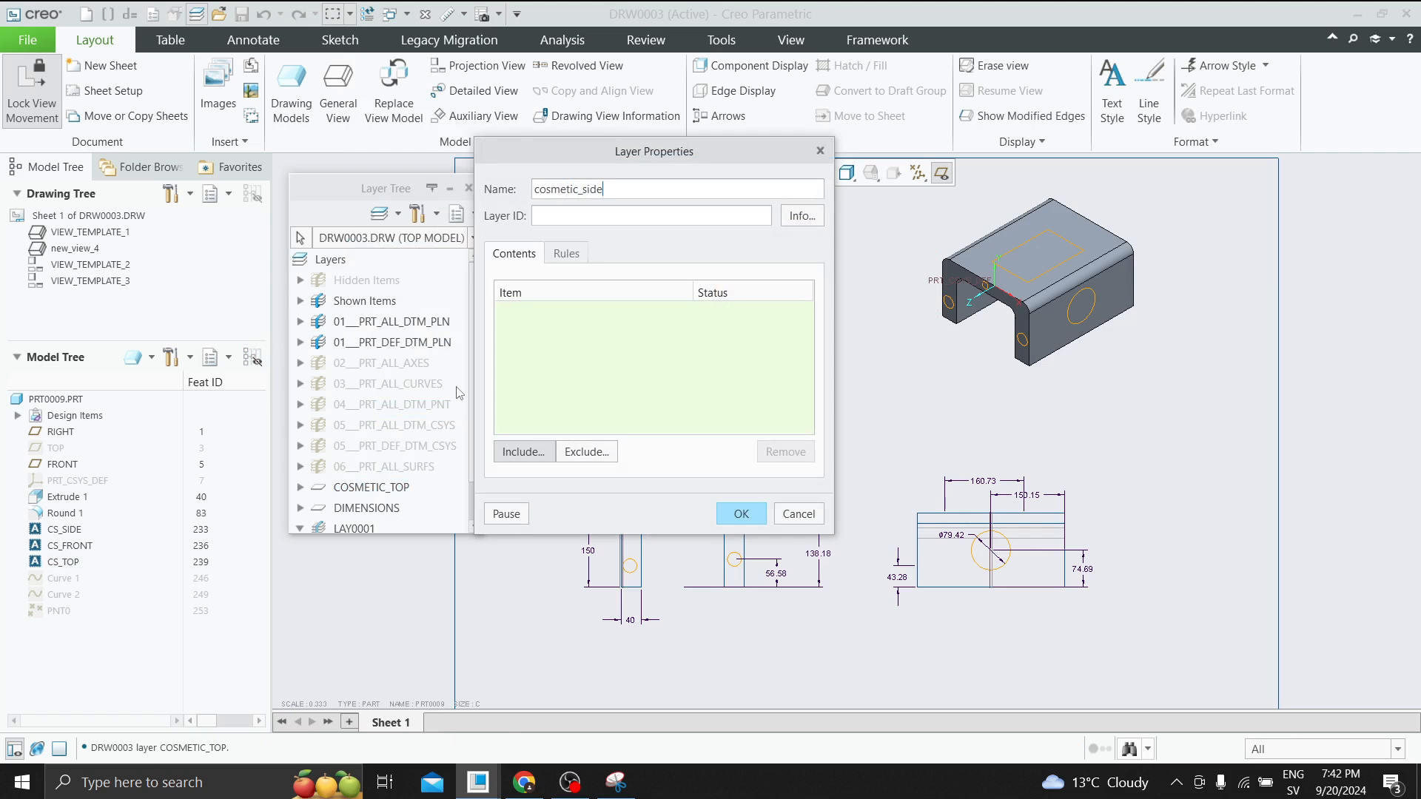
key("Return")
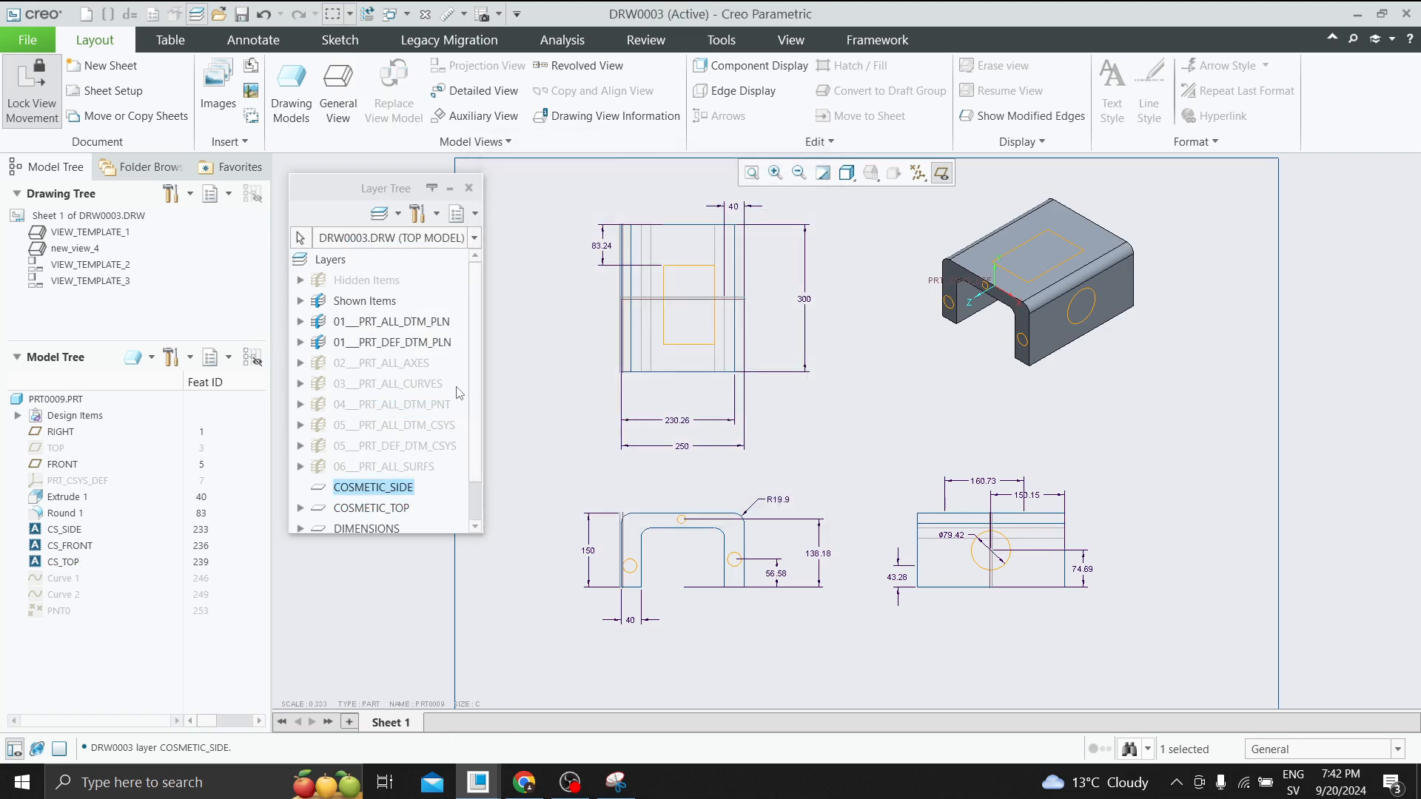
right_click(381, 490)
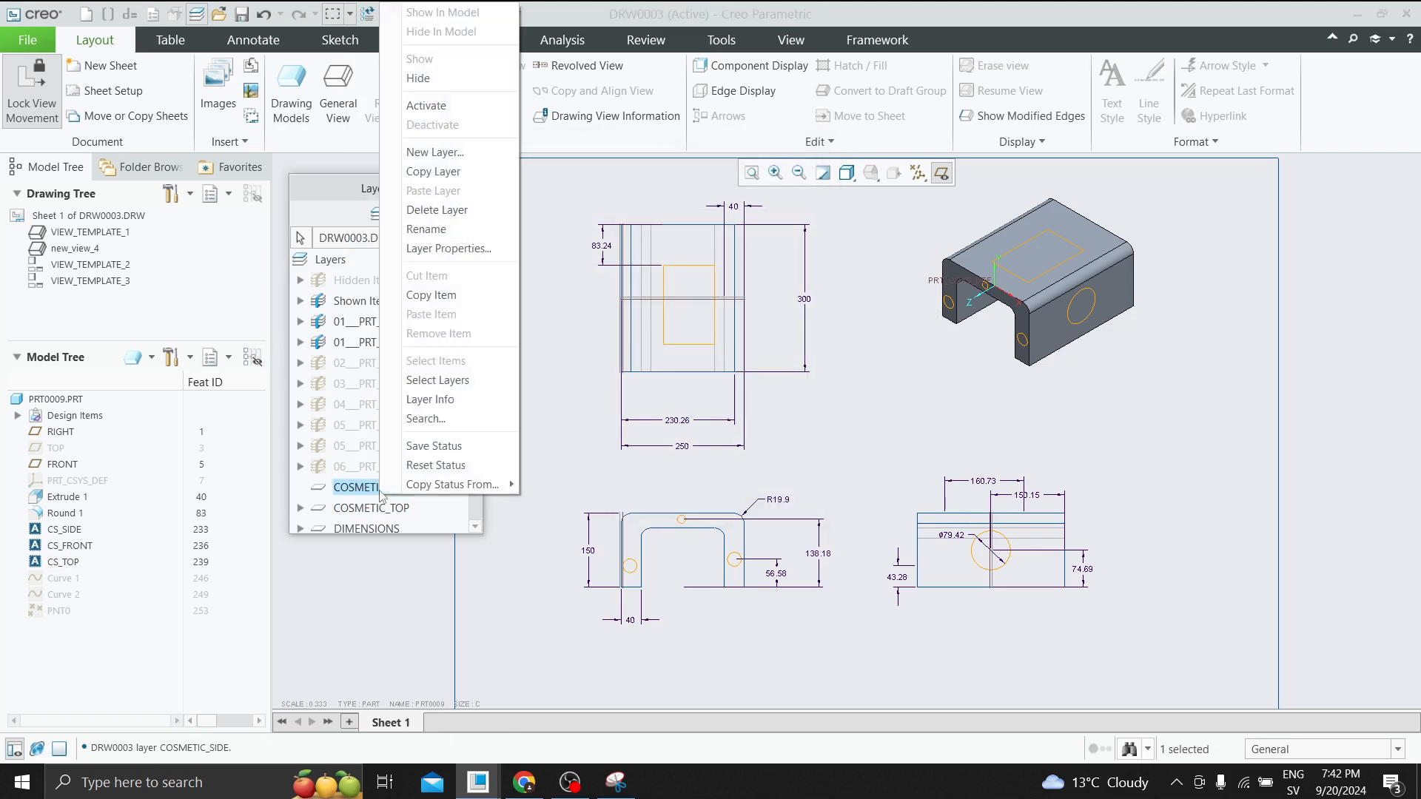
left_click(452, 249)
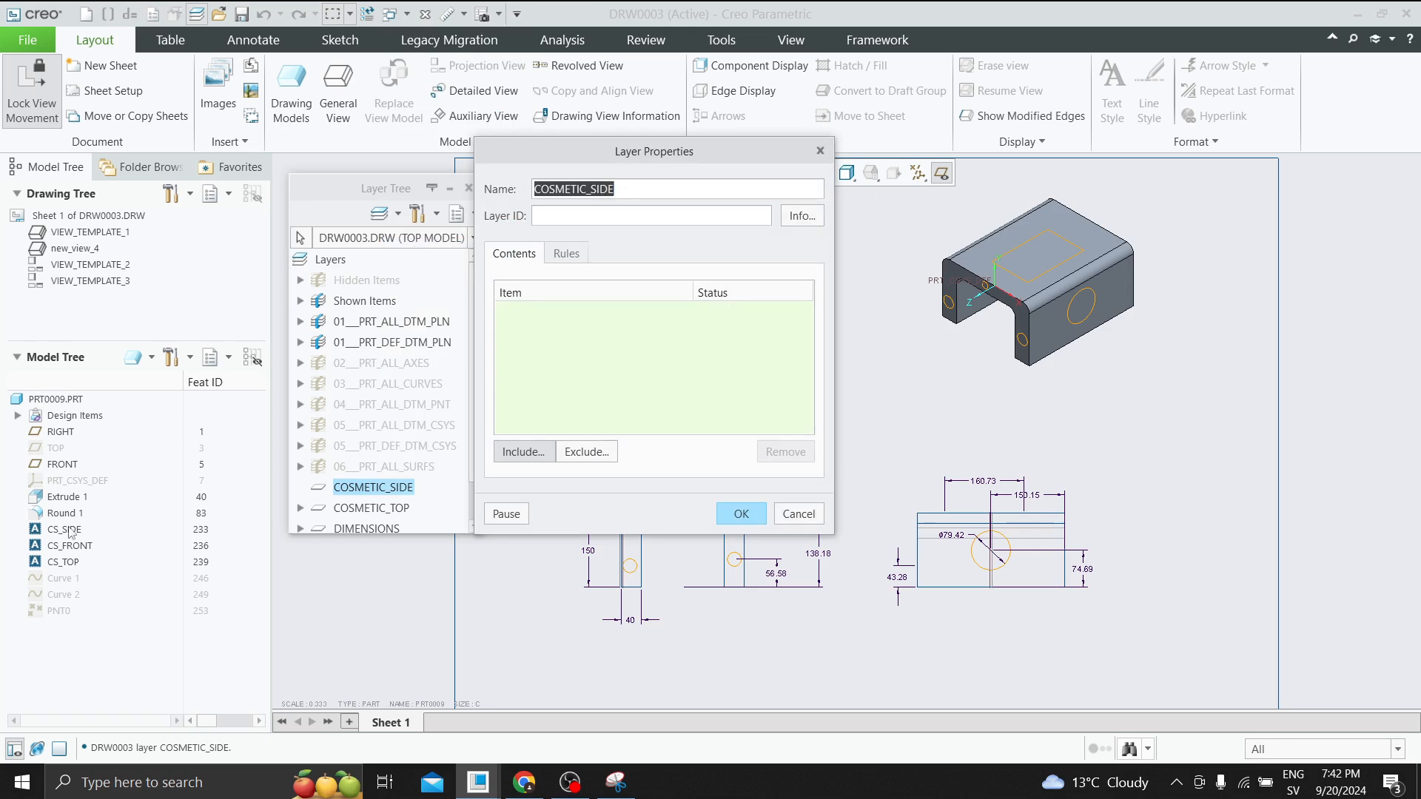
left_click(741, 514)
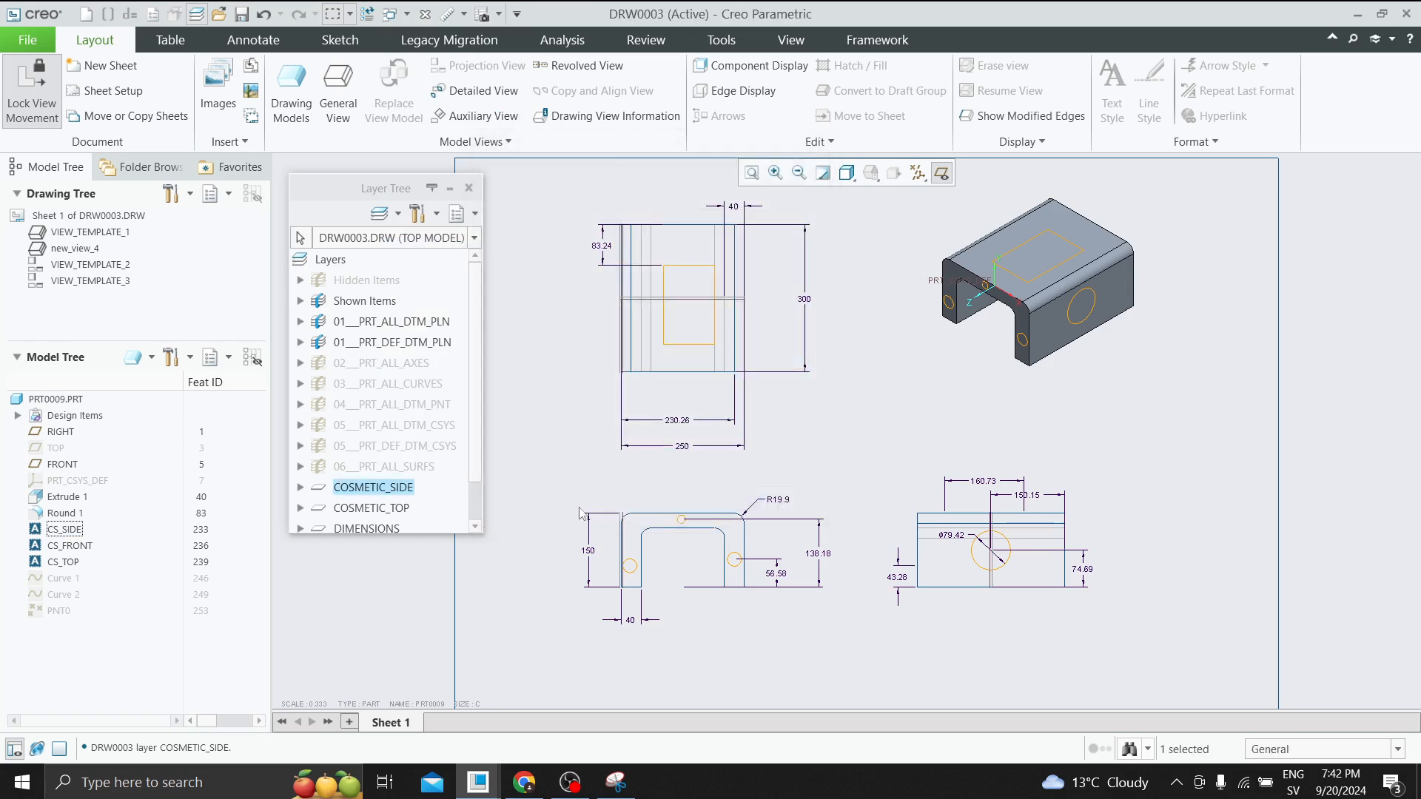
Hide the COSMETIC_TOP layer at the drawing level of DRW0003.
left_click(389, 509)
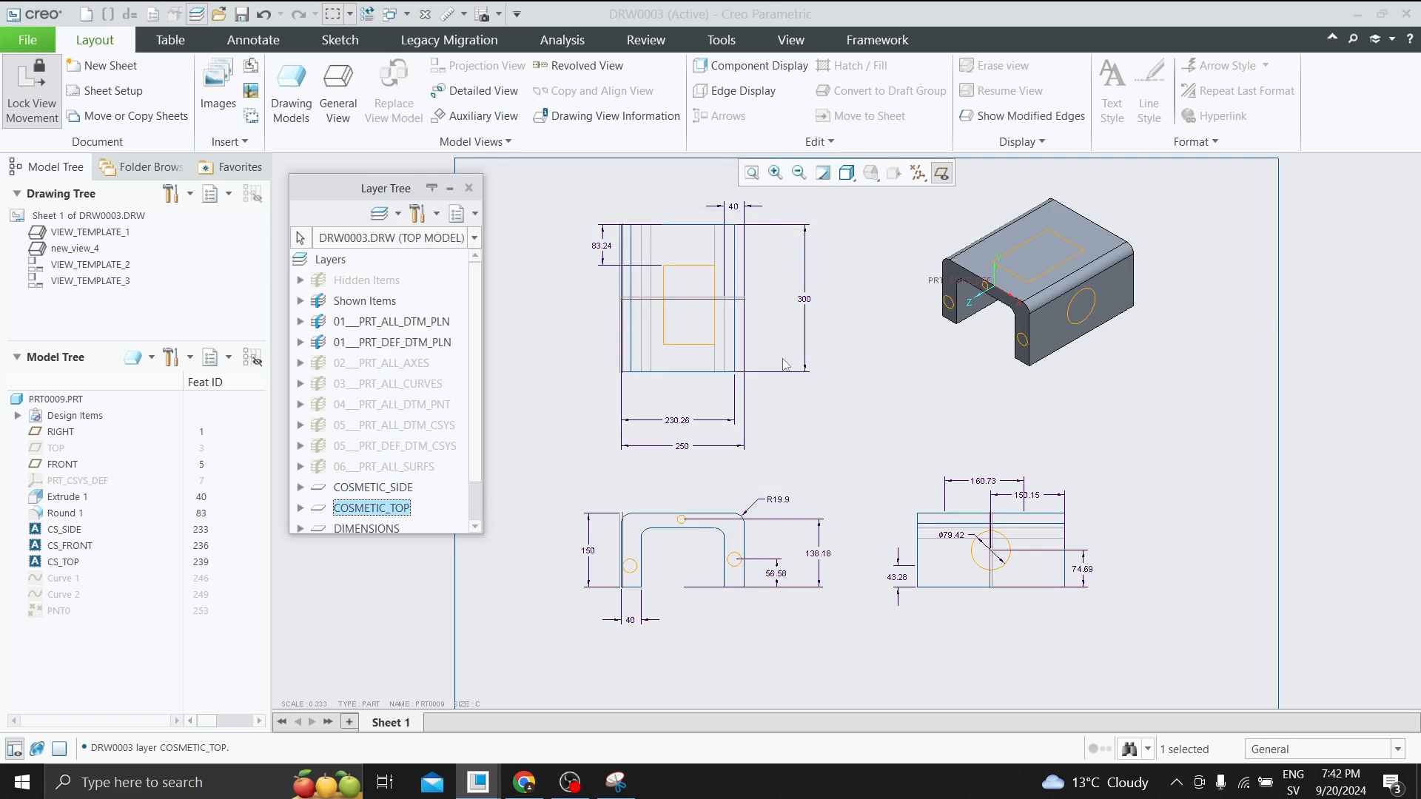
left_click(90, 248)
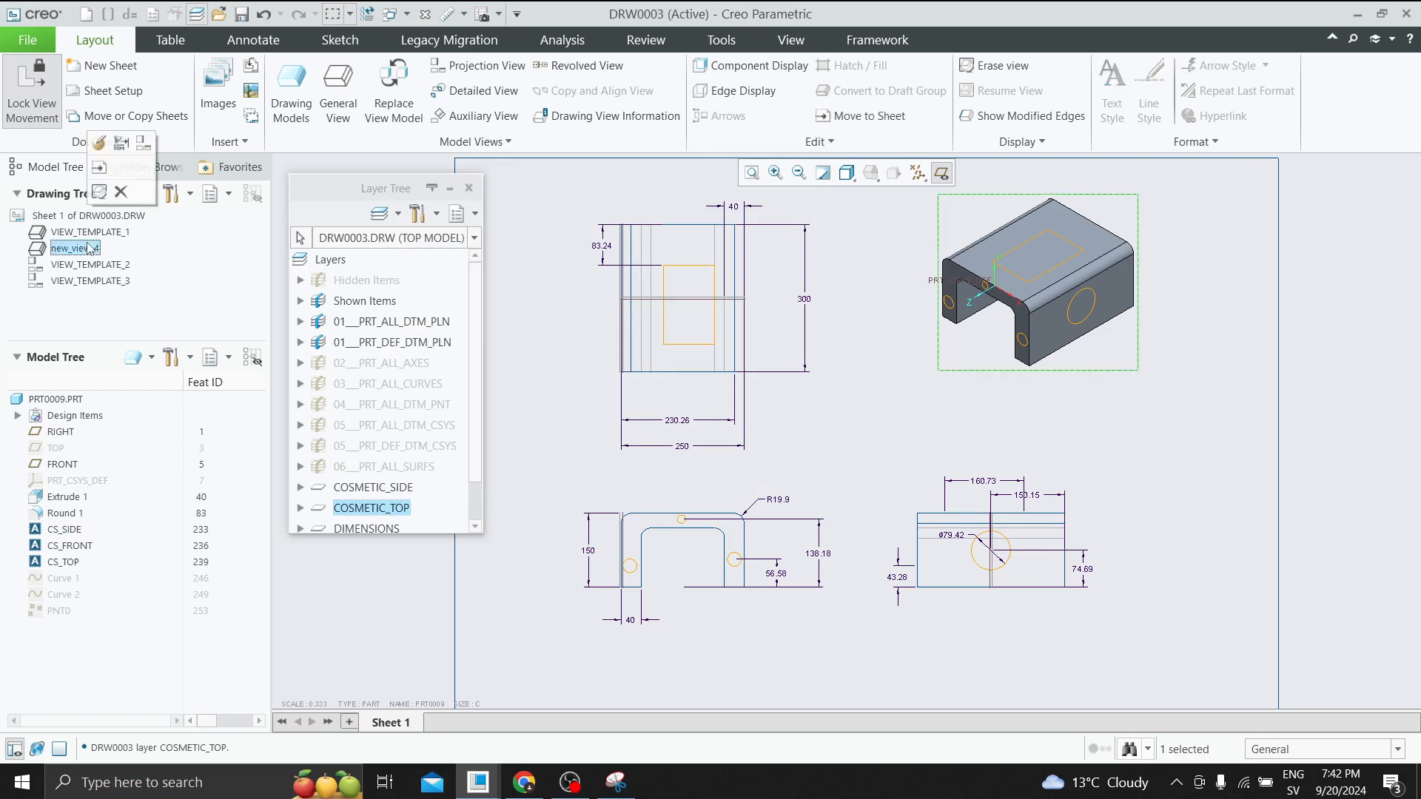
right_click(383, 512)
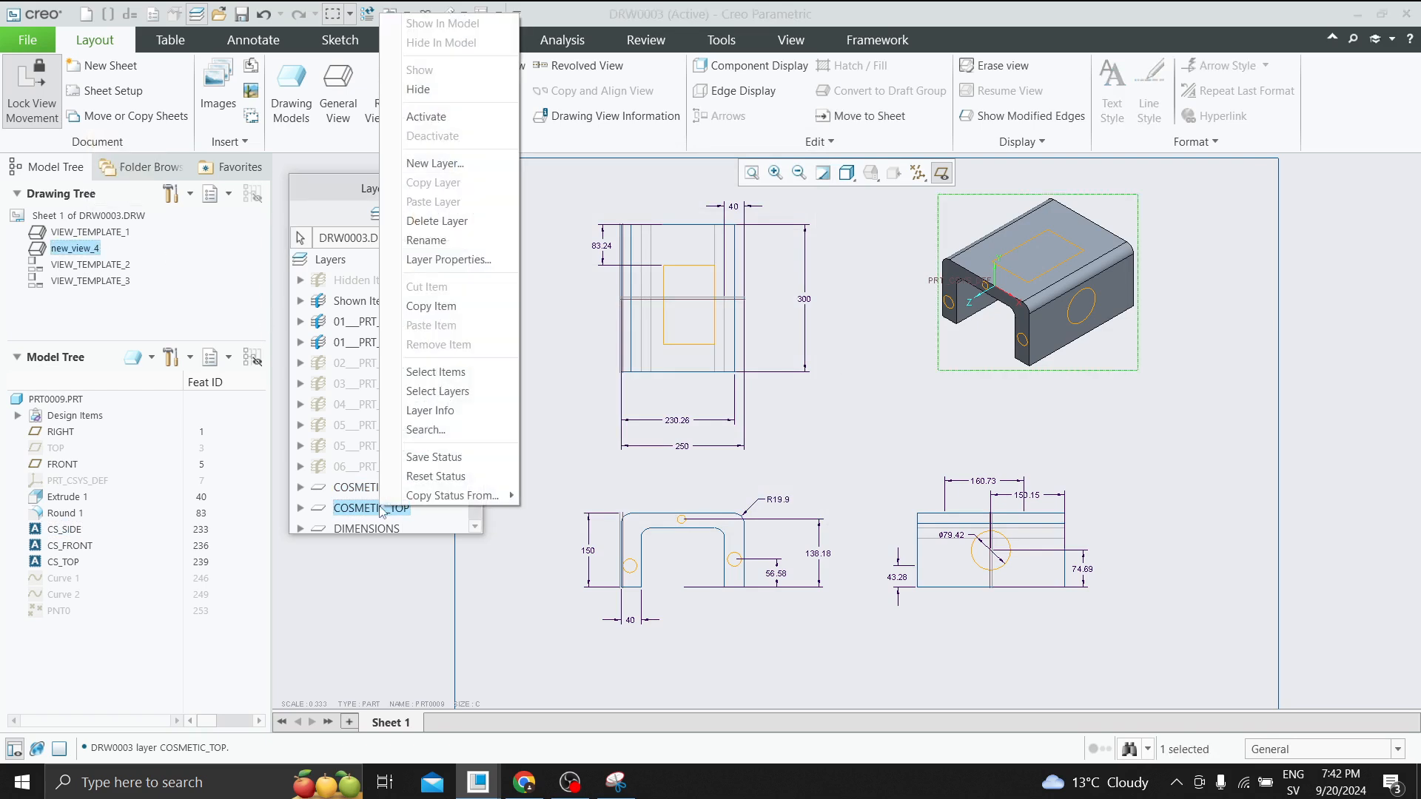
left_click(434, 95)
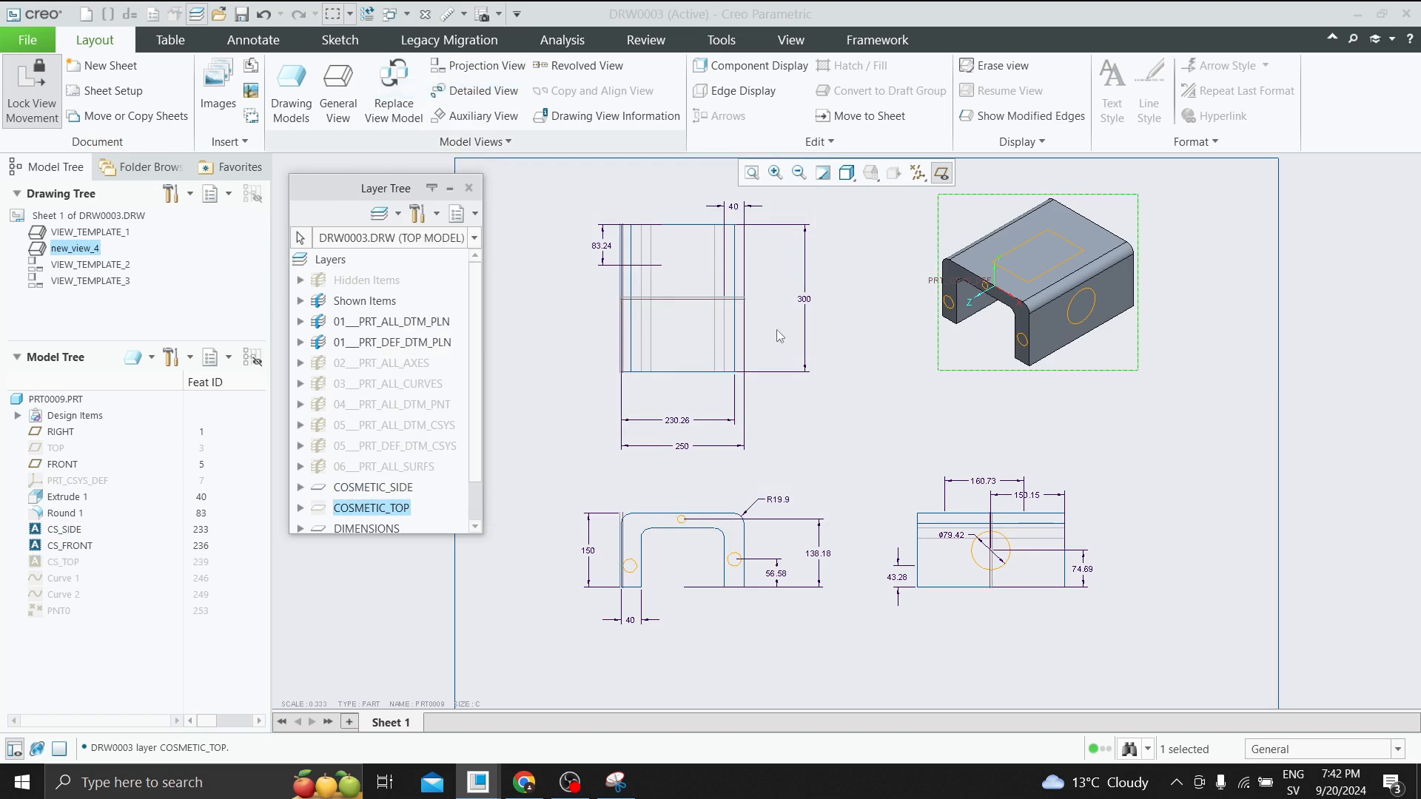
left_click(848, 384)
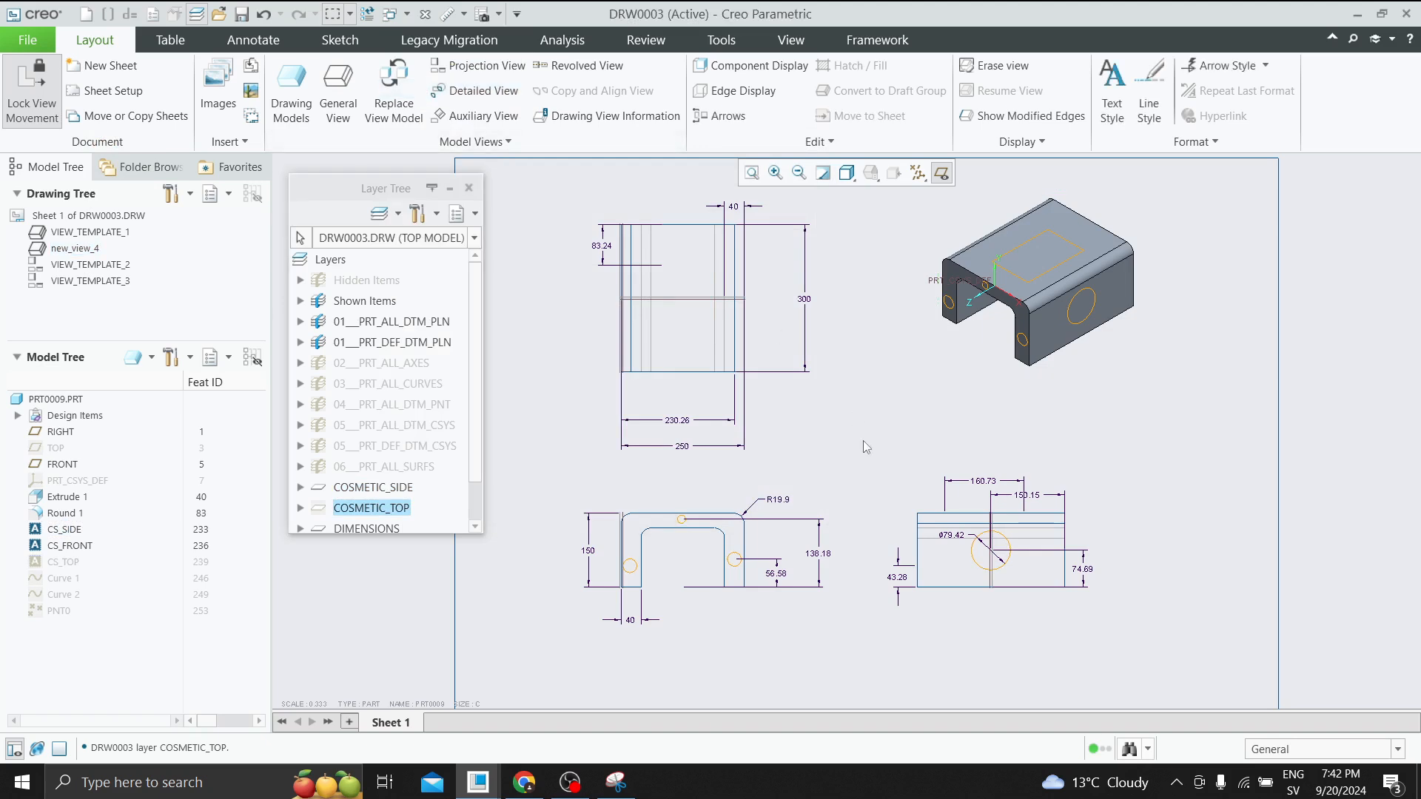
Switch the layer tree to view NEW_VIEW_4 and hide the COSMETIC_TOP and COSMETIC_SIDE layers there.
left_click(392, 237)
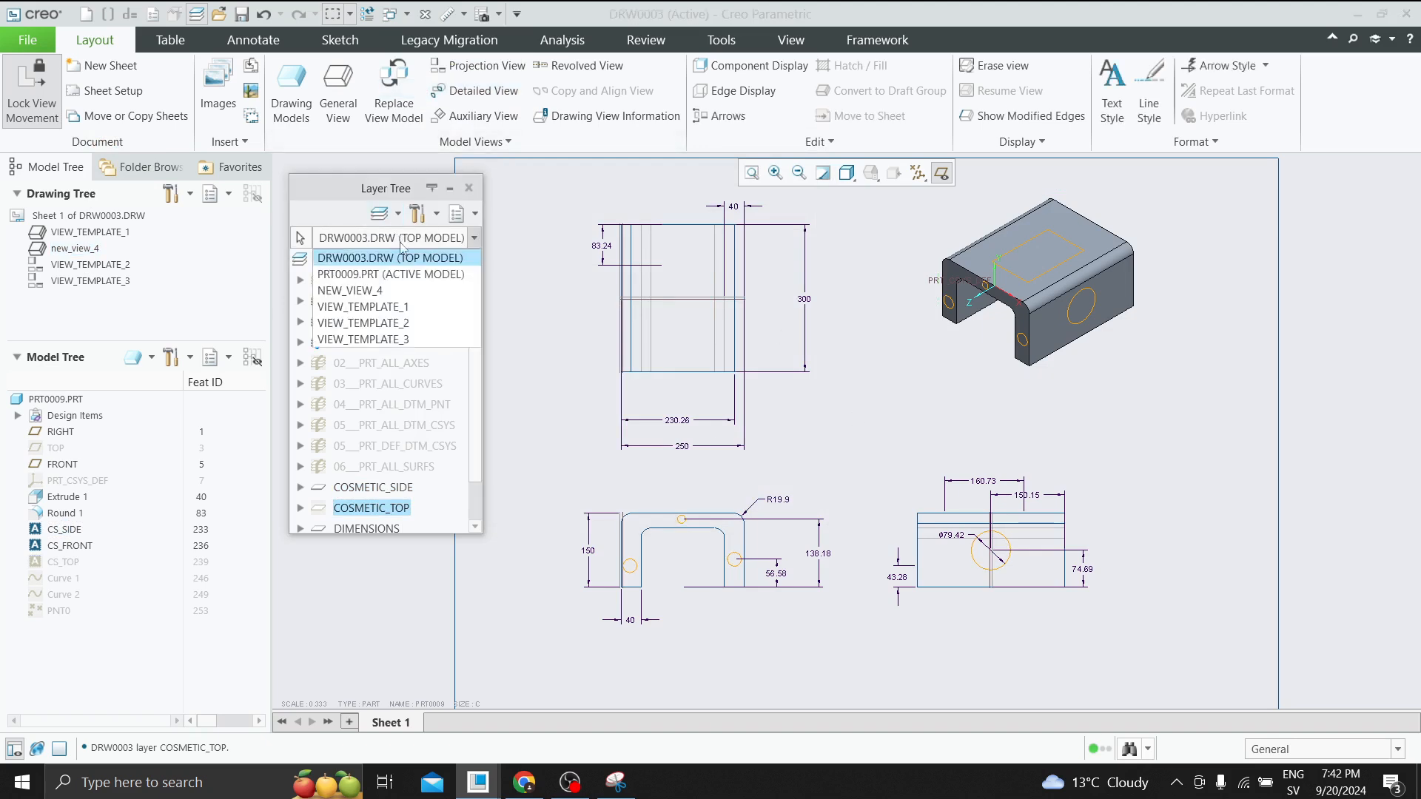
left_click(389, 291)
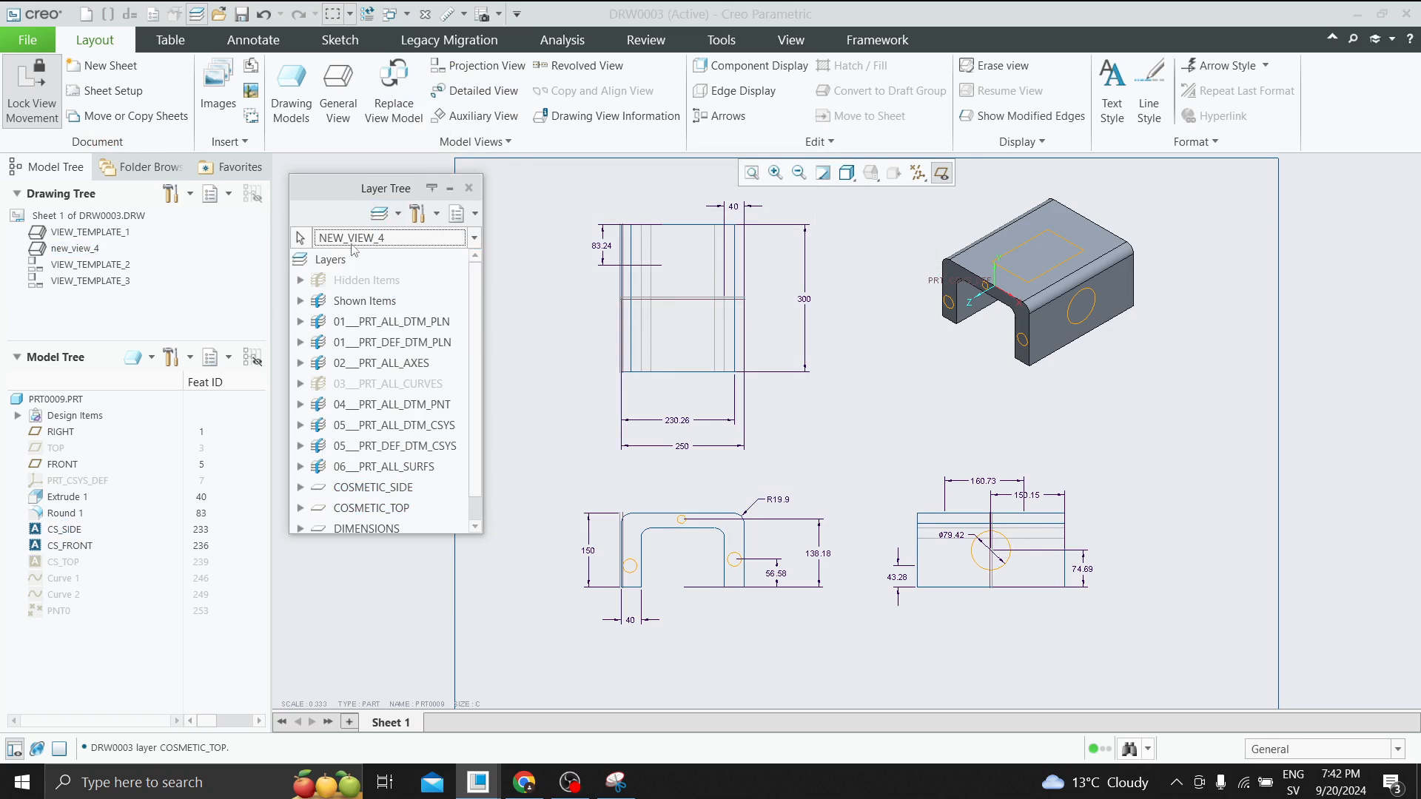
right_click(402, 508)
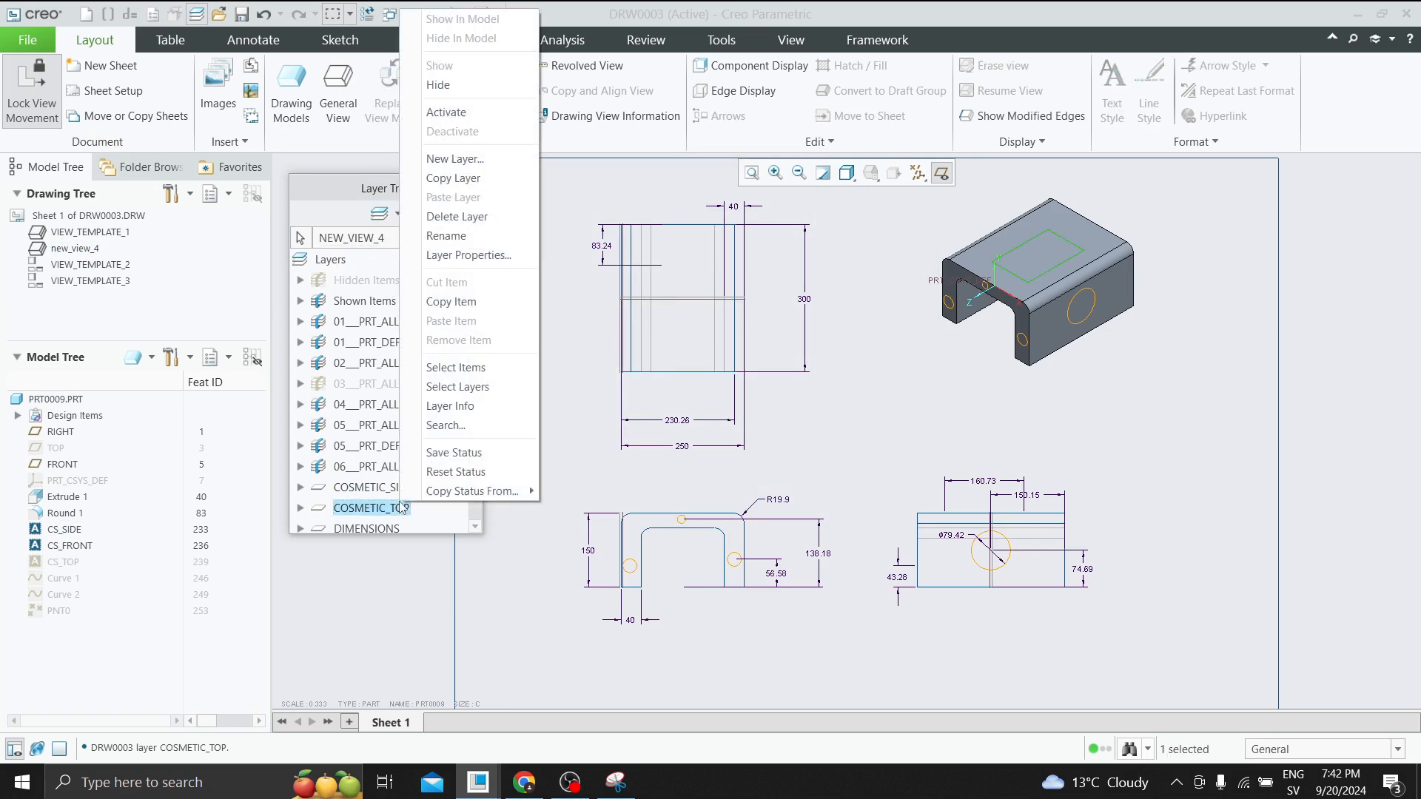
left_click(438, 85)
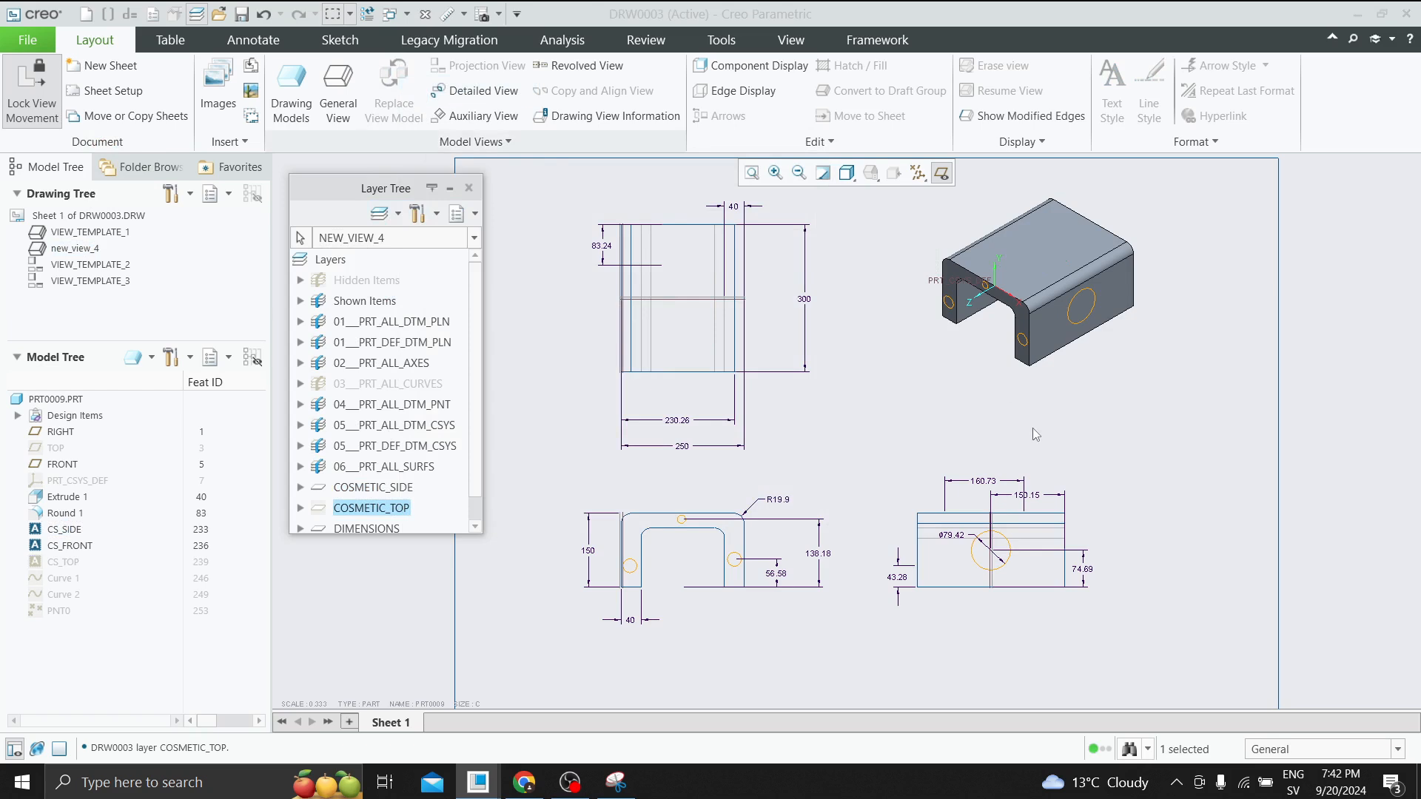
left_click(374, 487)
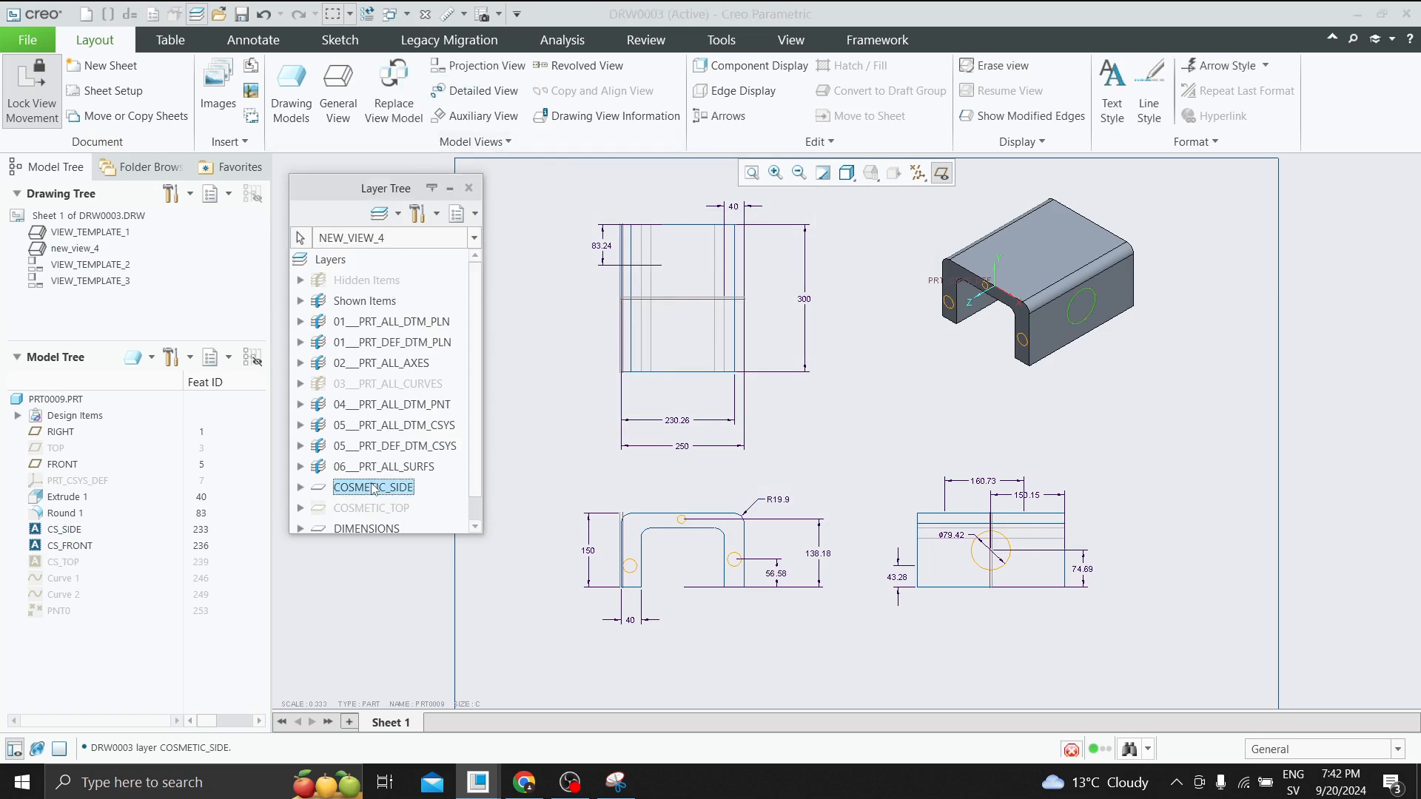
right_click(371, 491)
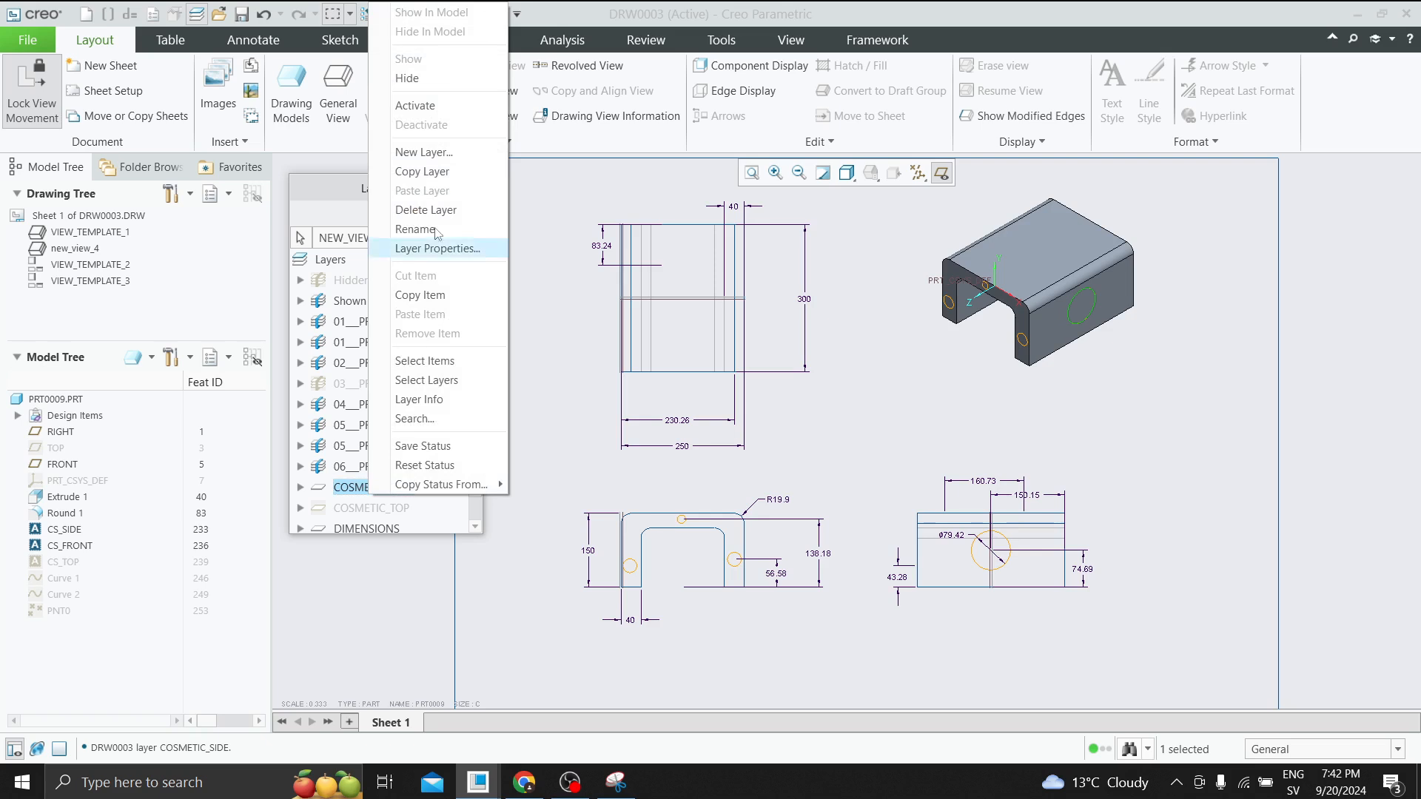
left_click(411, 79)
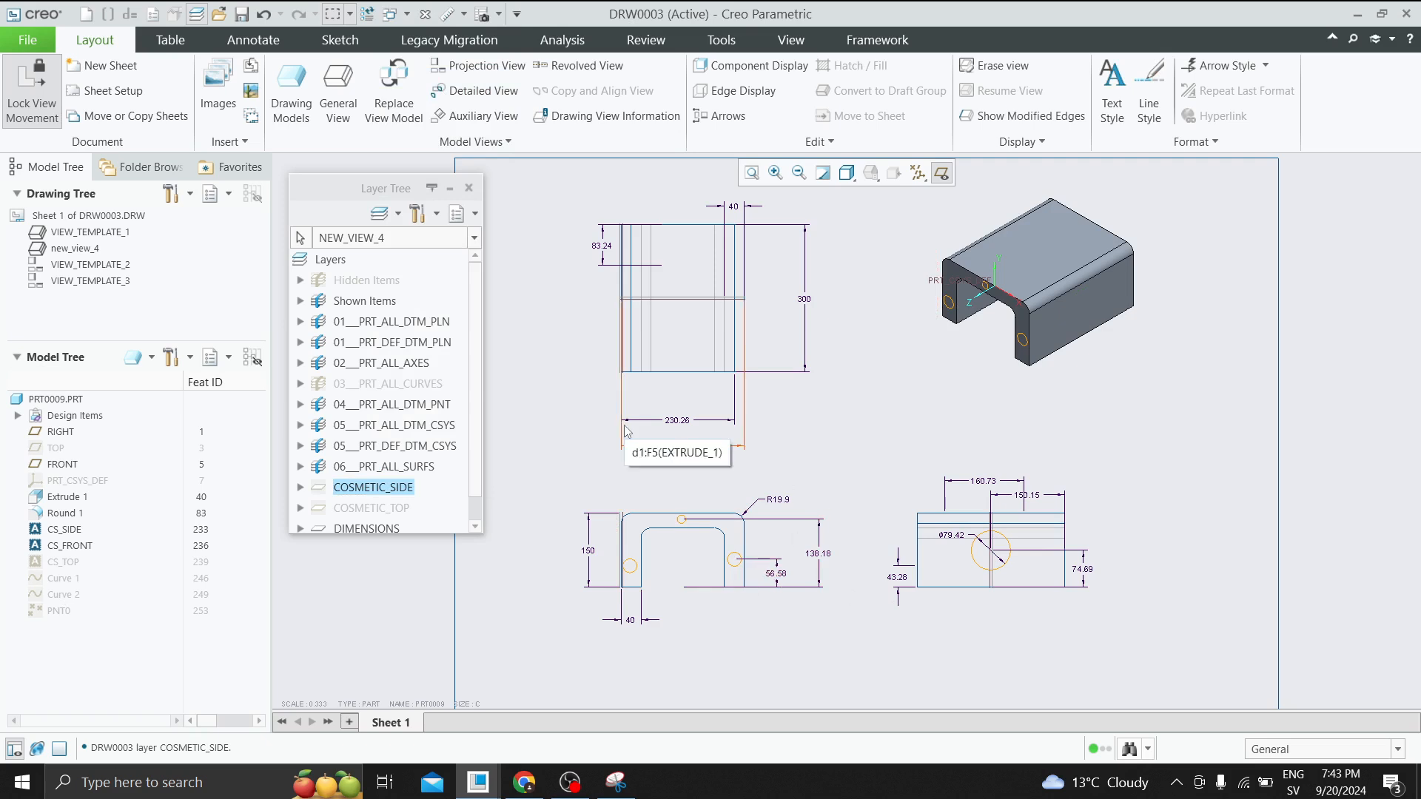
Save the layer status so the changed layer visibility is stored with the drawing.
right_click(94, 251)
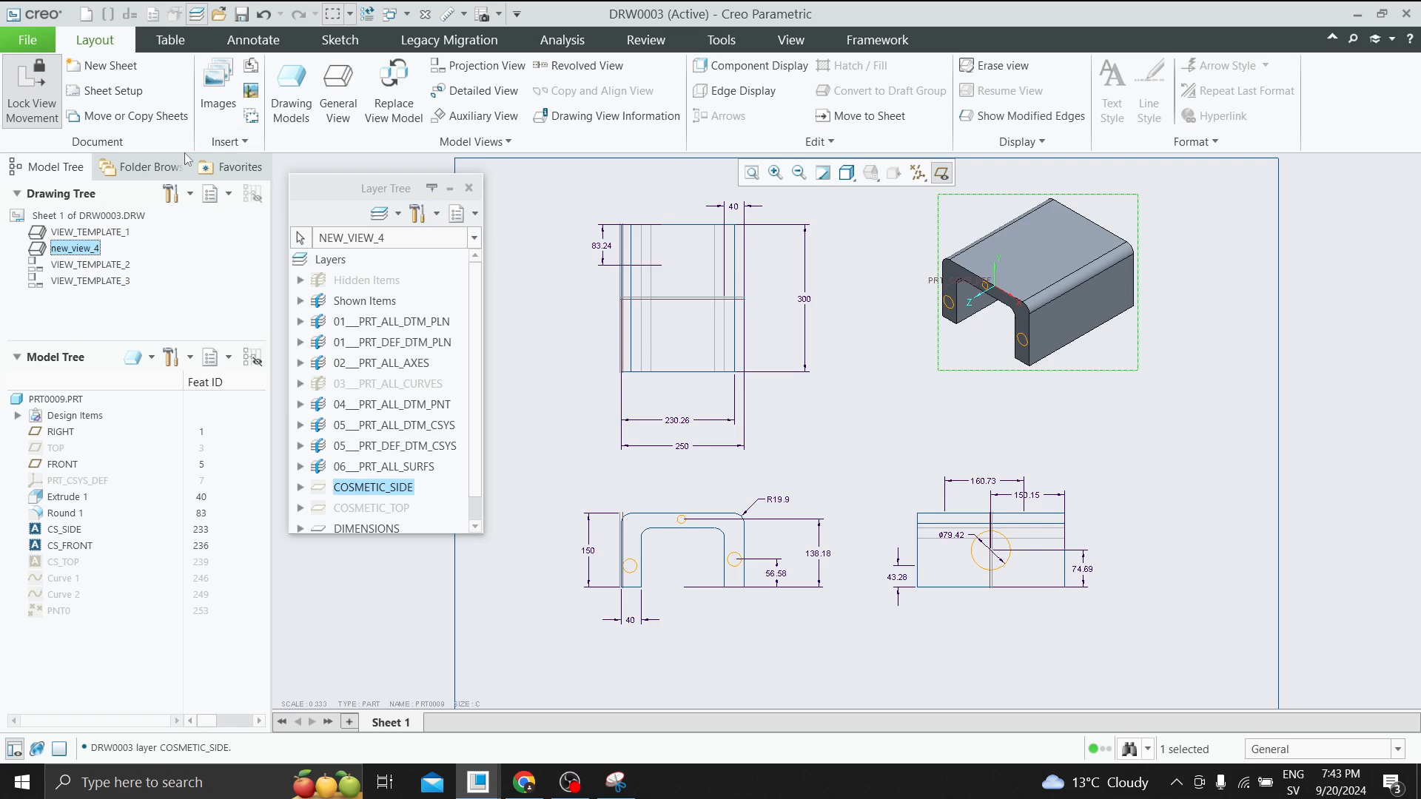
left_click(793, 43)
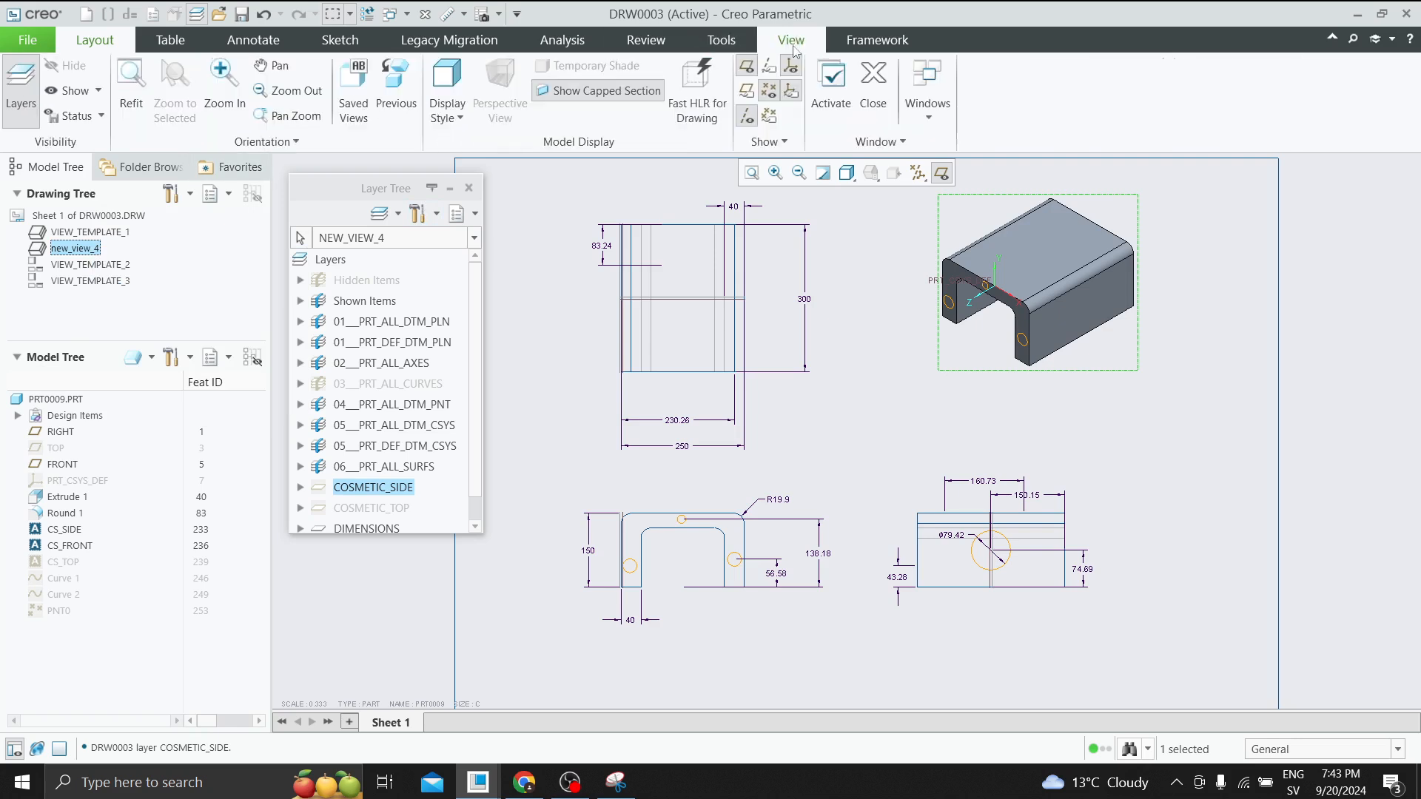
left_click(100, 117)
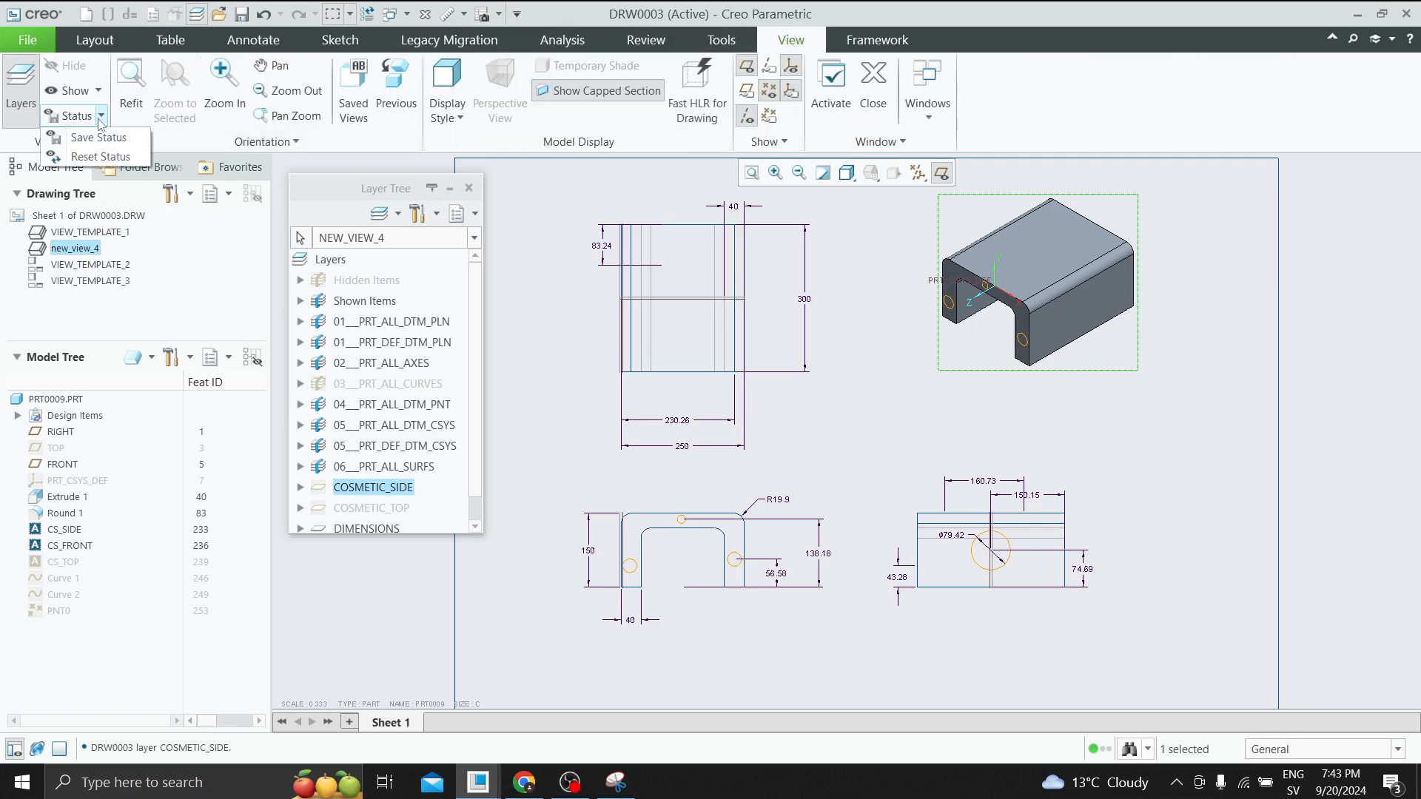
right_click(337, 265)
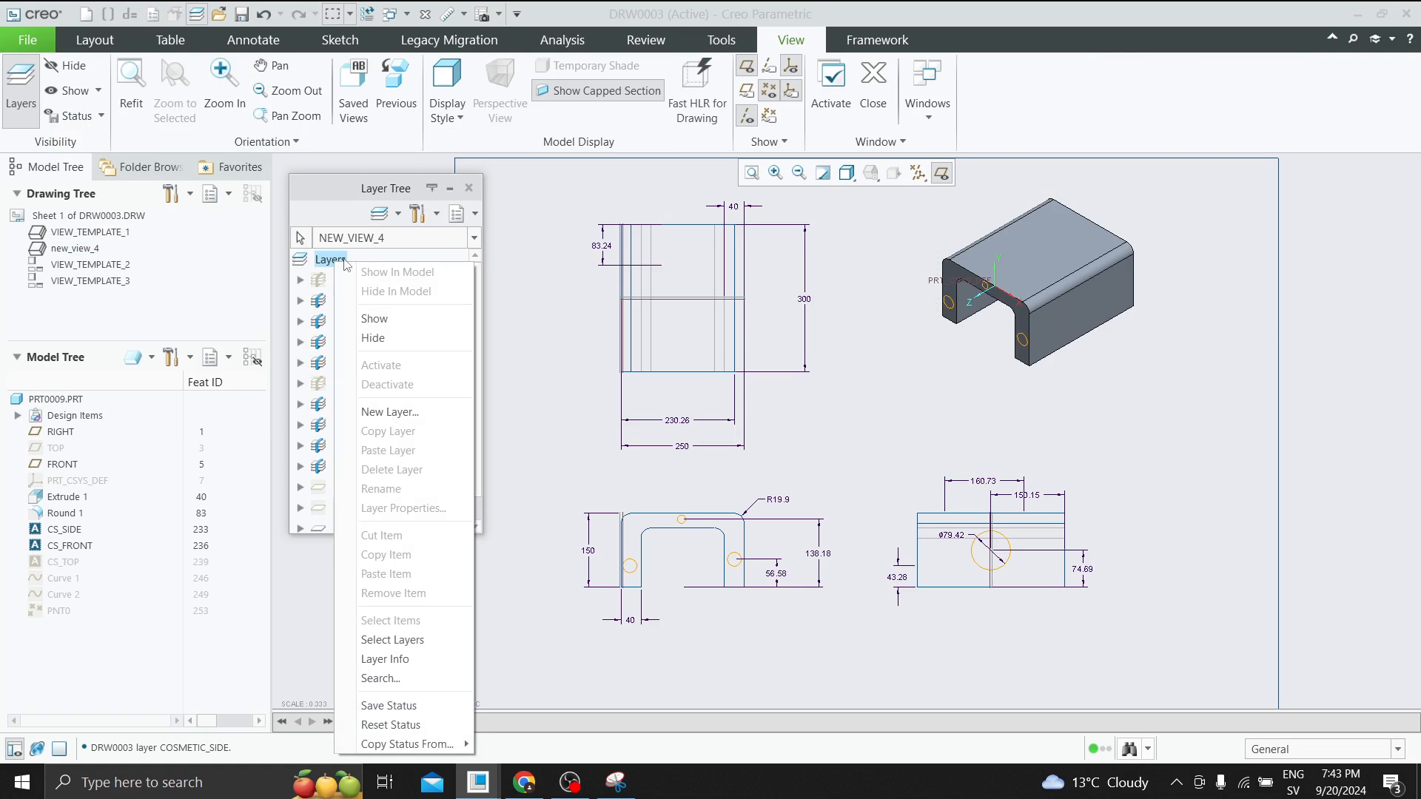
left_click(390, 705)
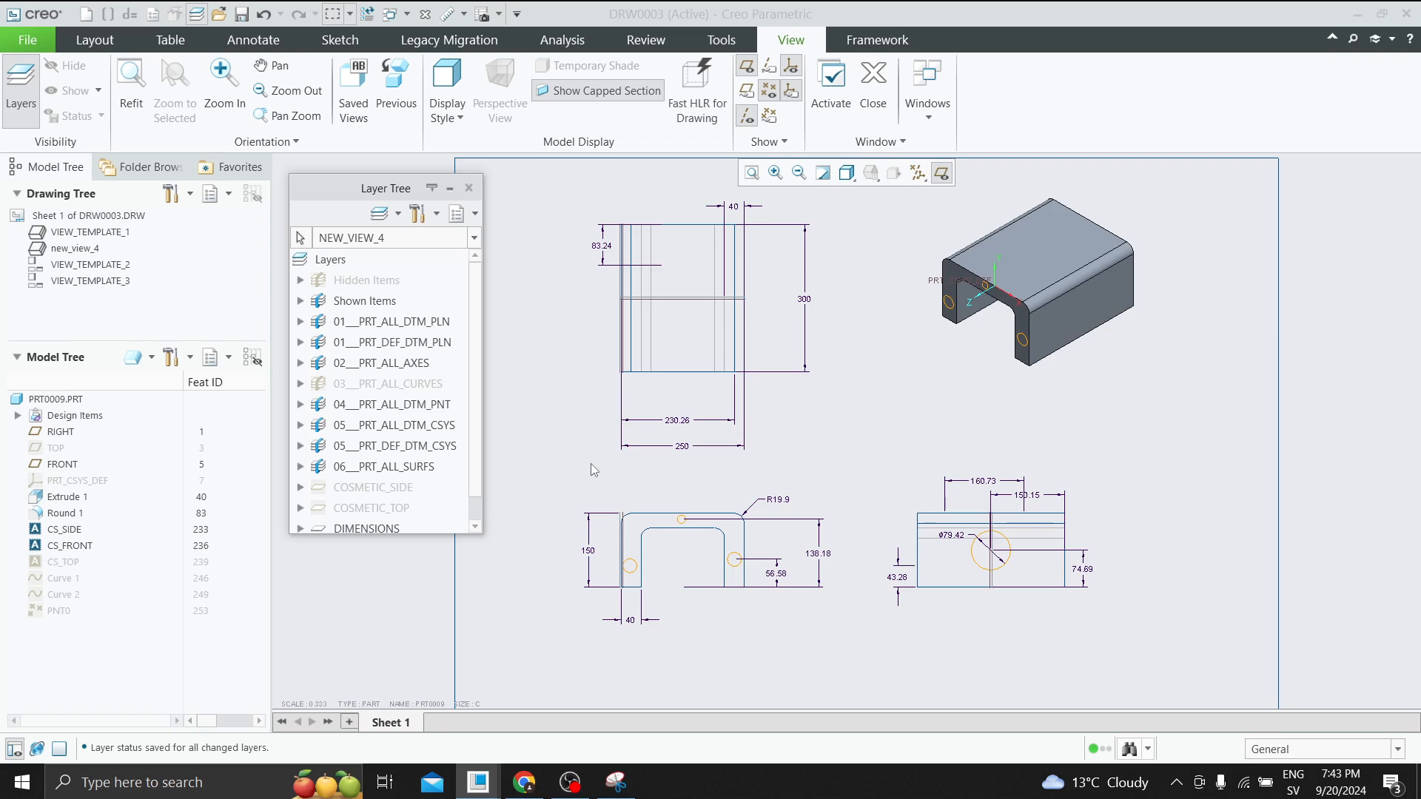
Start a new layer and open the Rule Editor for its rules, moving the editor window over the drawing.
right_click(360, 280)
left_click(434, 152)
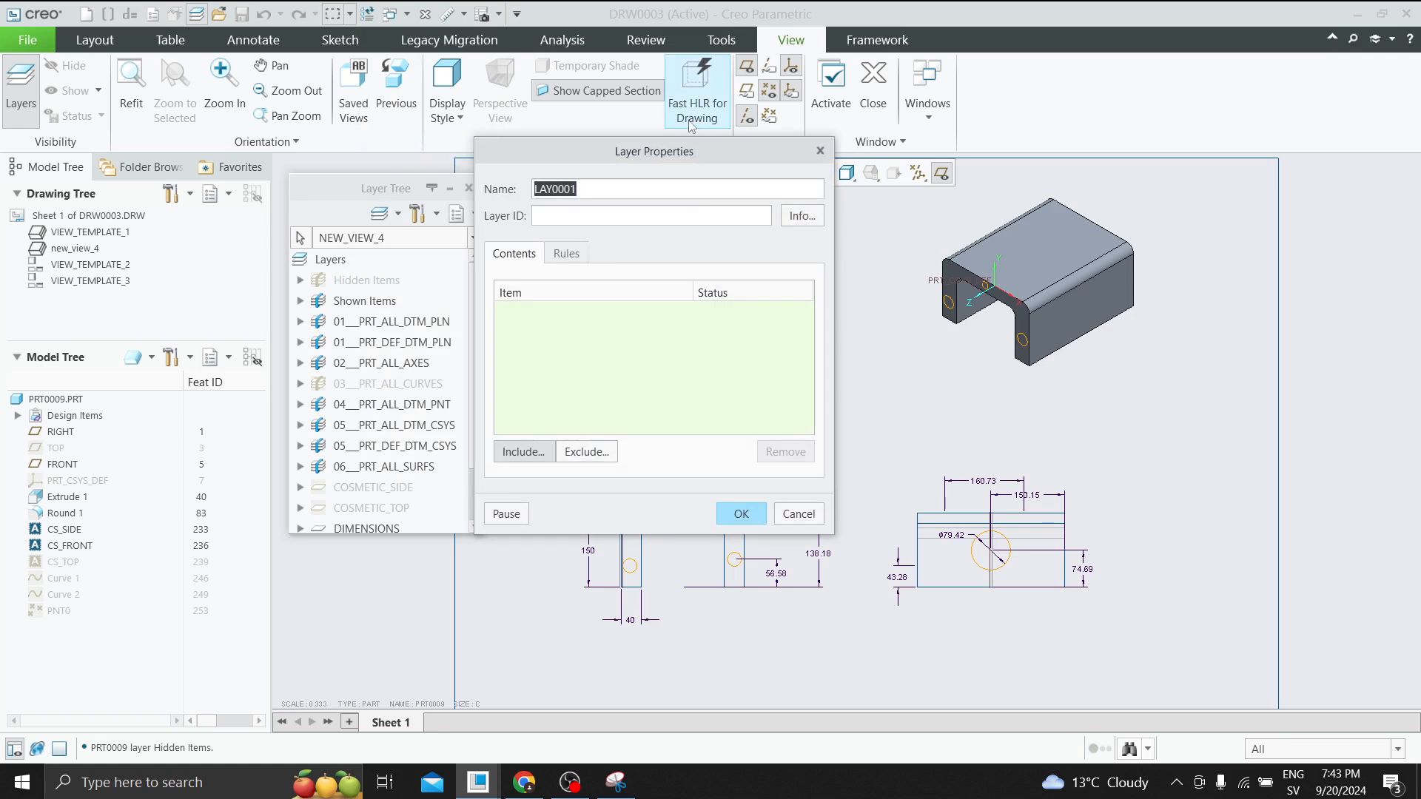
left_click(569, 251)
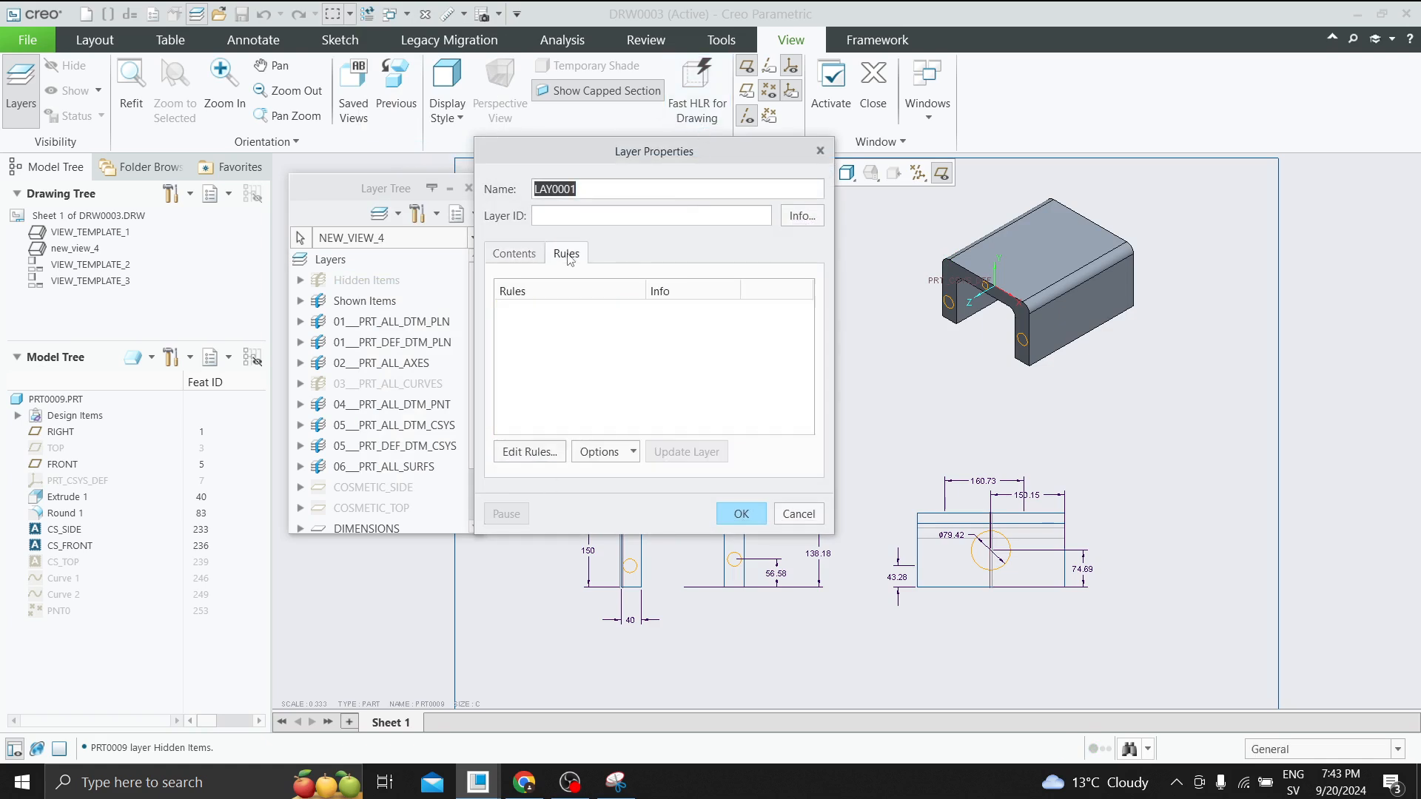
left_click(539, 452)
left_click_drag(1091, 18, 620, 99)
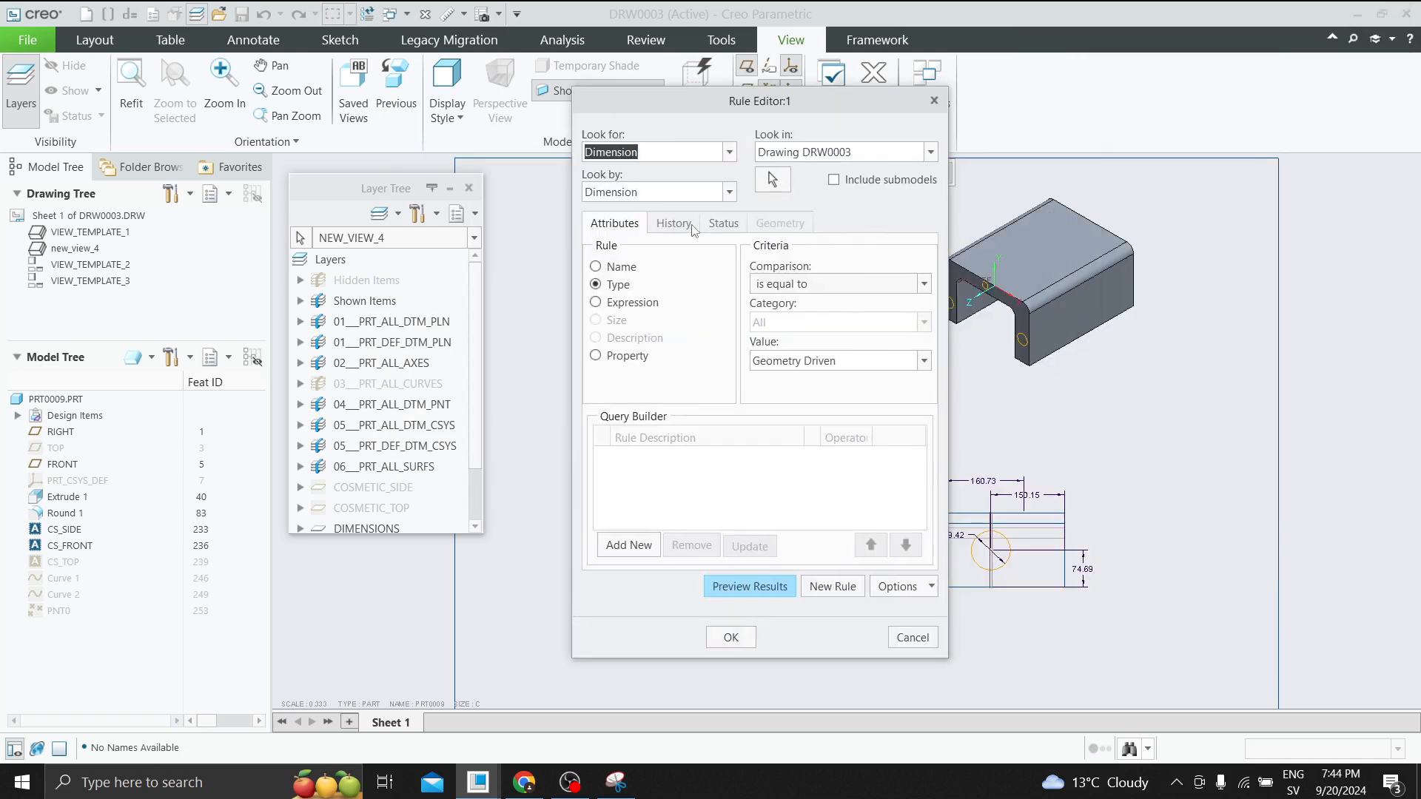